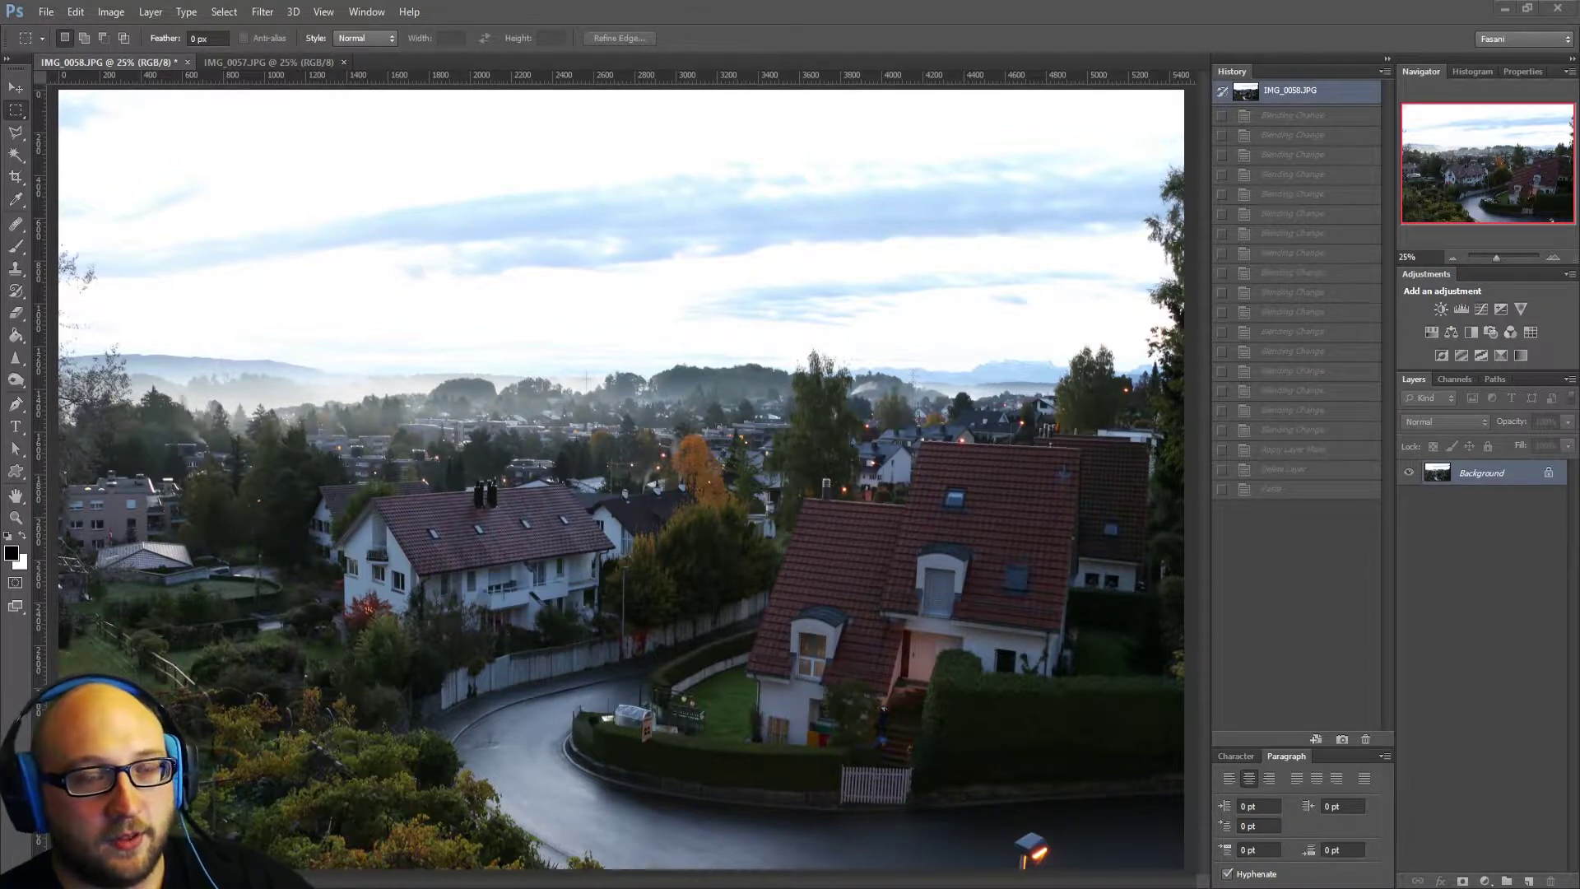
Copy the entire canvas of IMG_0057.JPG and paste it as a new layer into IMG_0058.JPG.
{"action": "left_click", "coordinate": [260, 60]}
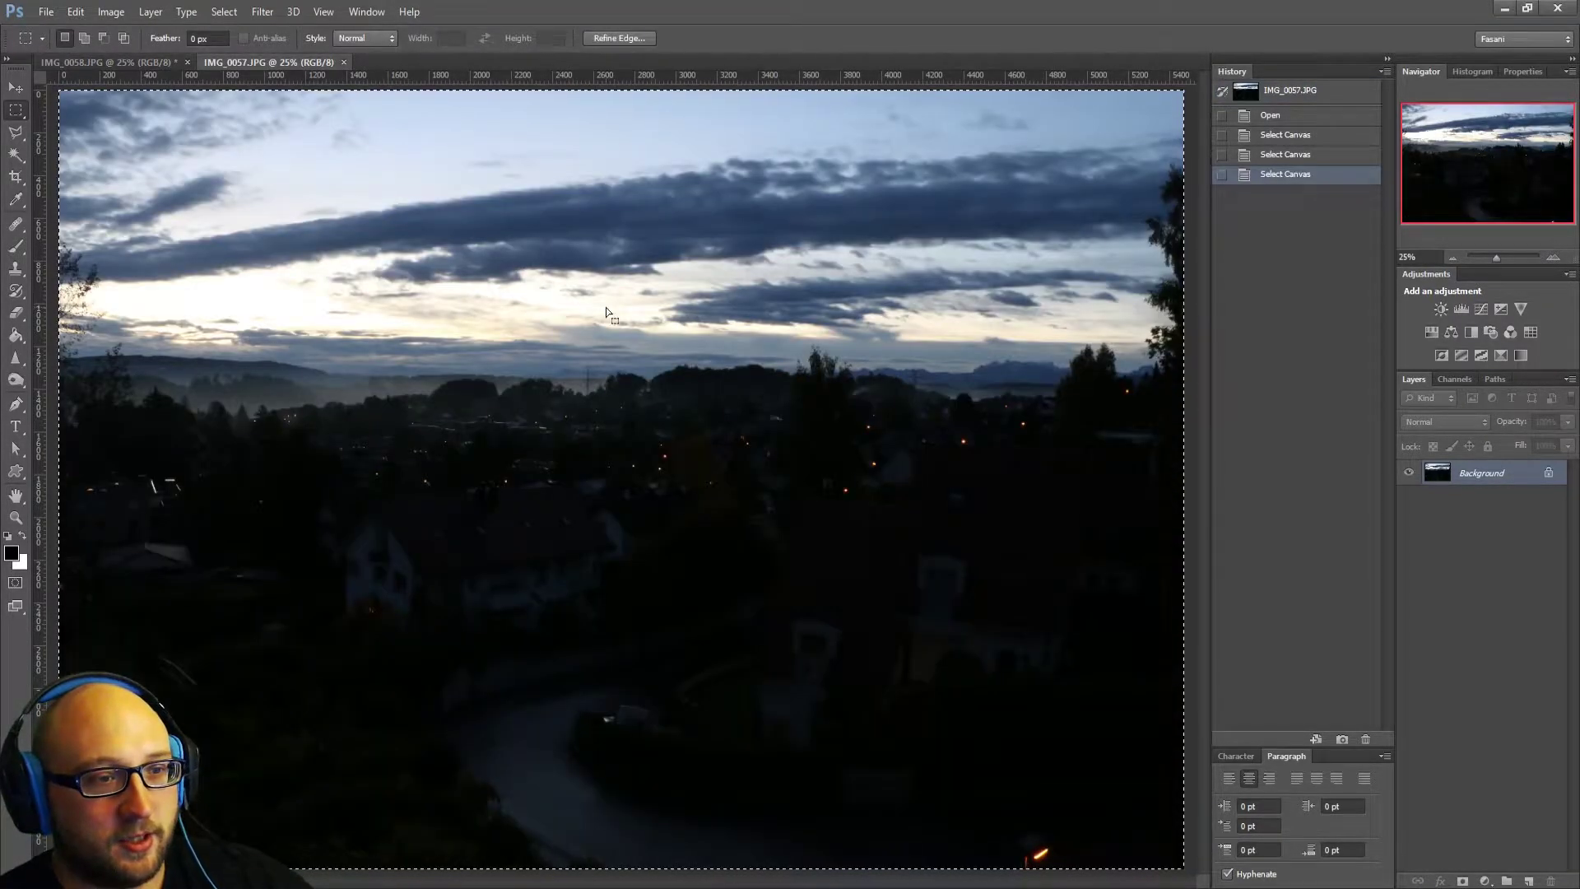
{"action": "left_click", "coordinate": [115, 102]}
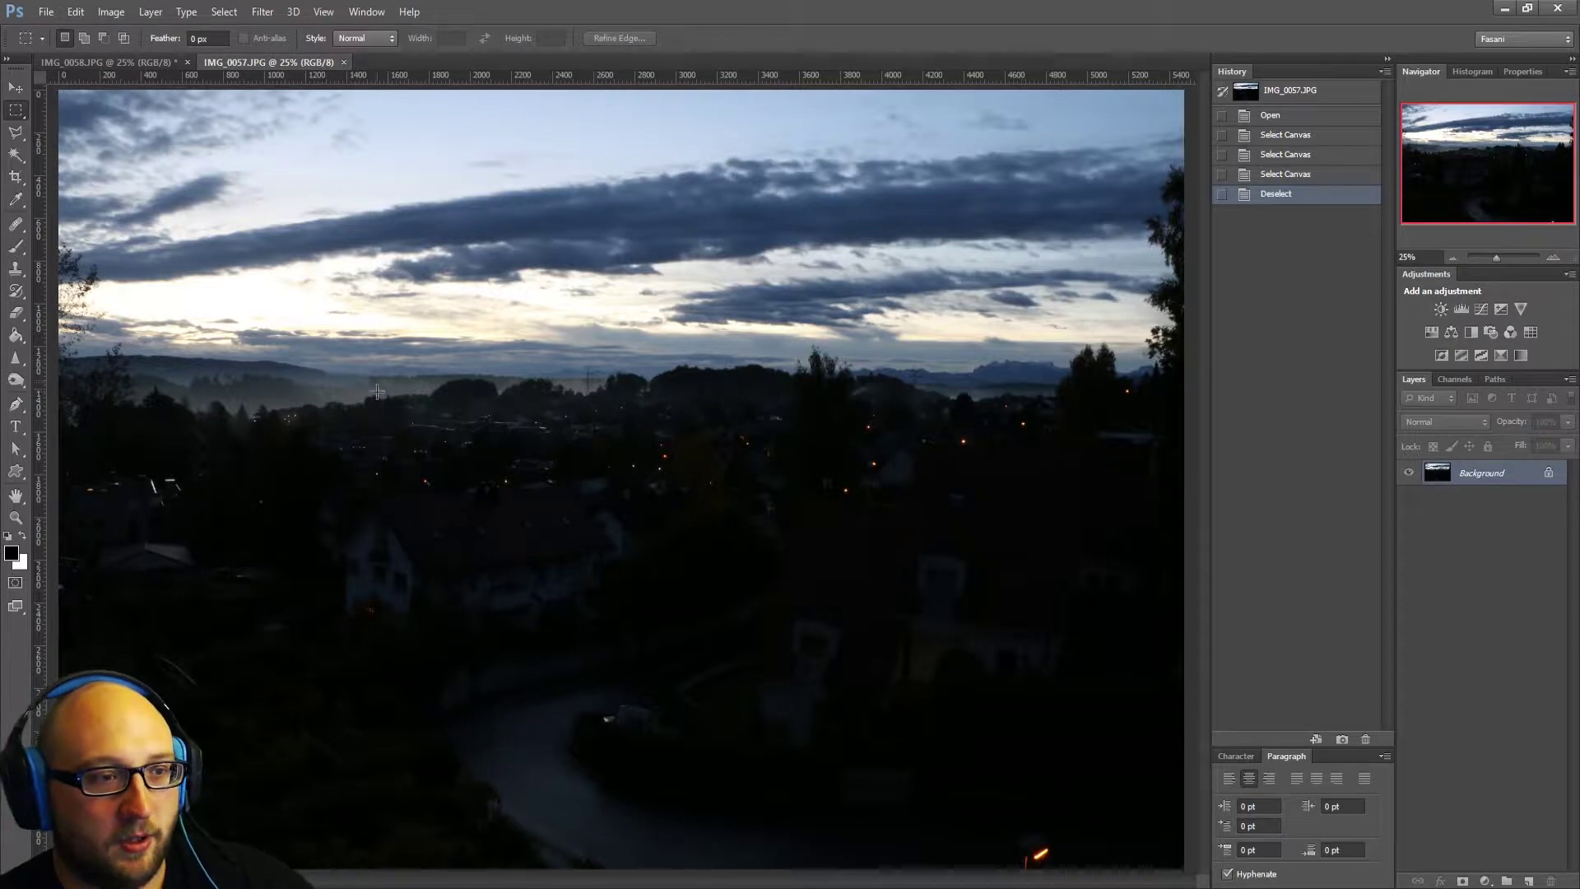
{"action": "left_click", "coordinate": [135, 64]}
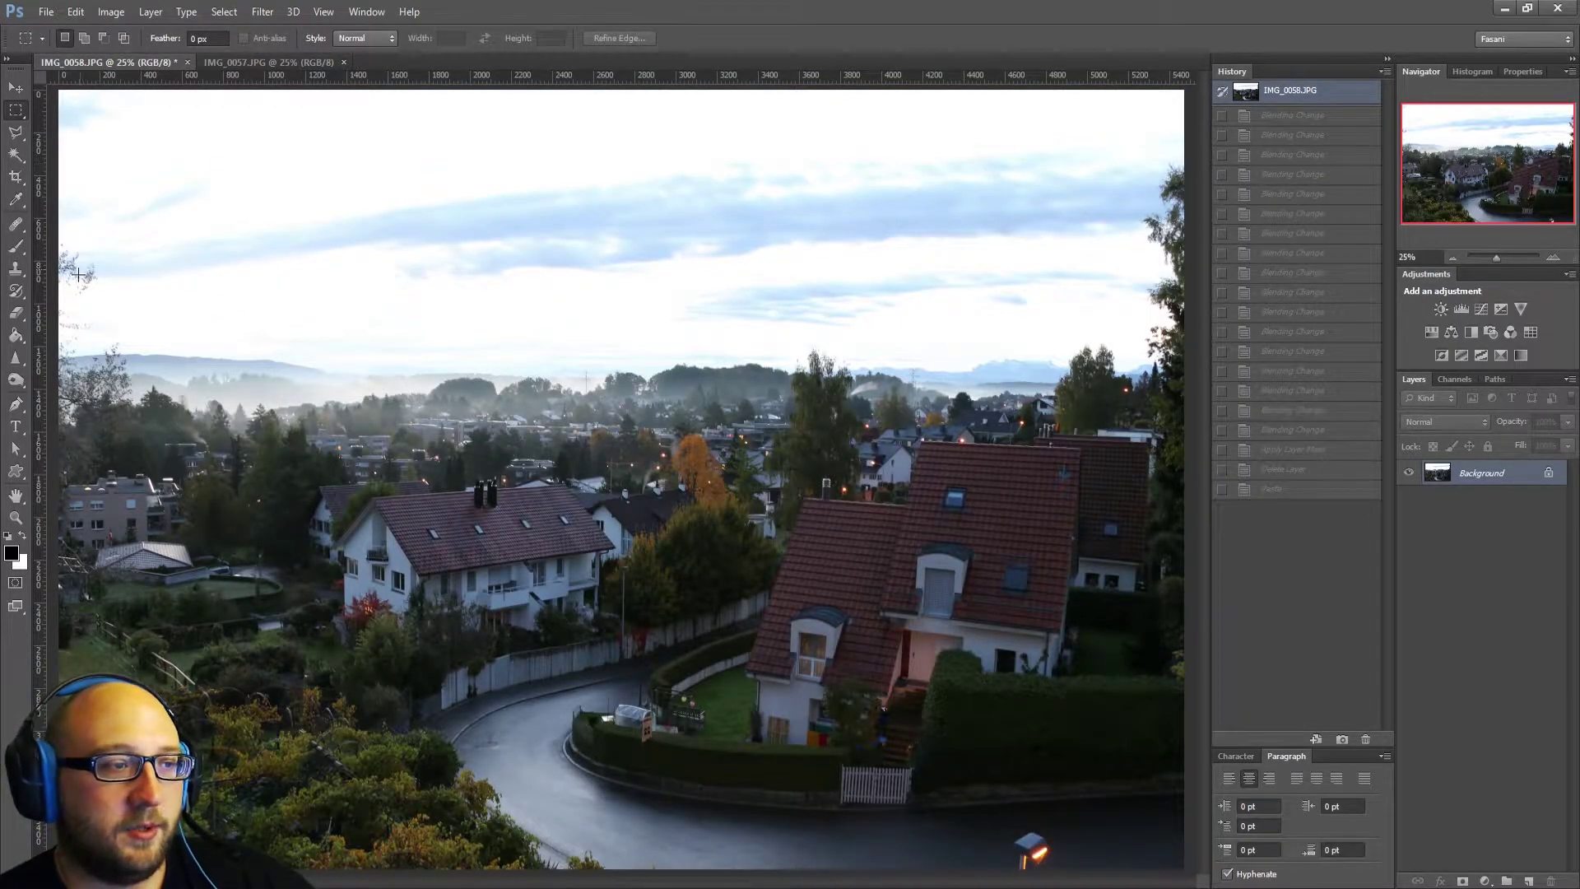
{"action": "left_click", "coordinate": [265, 61]}
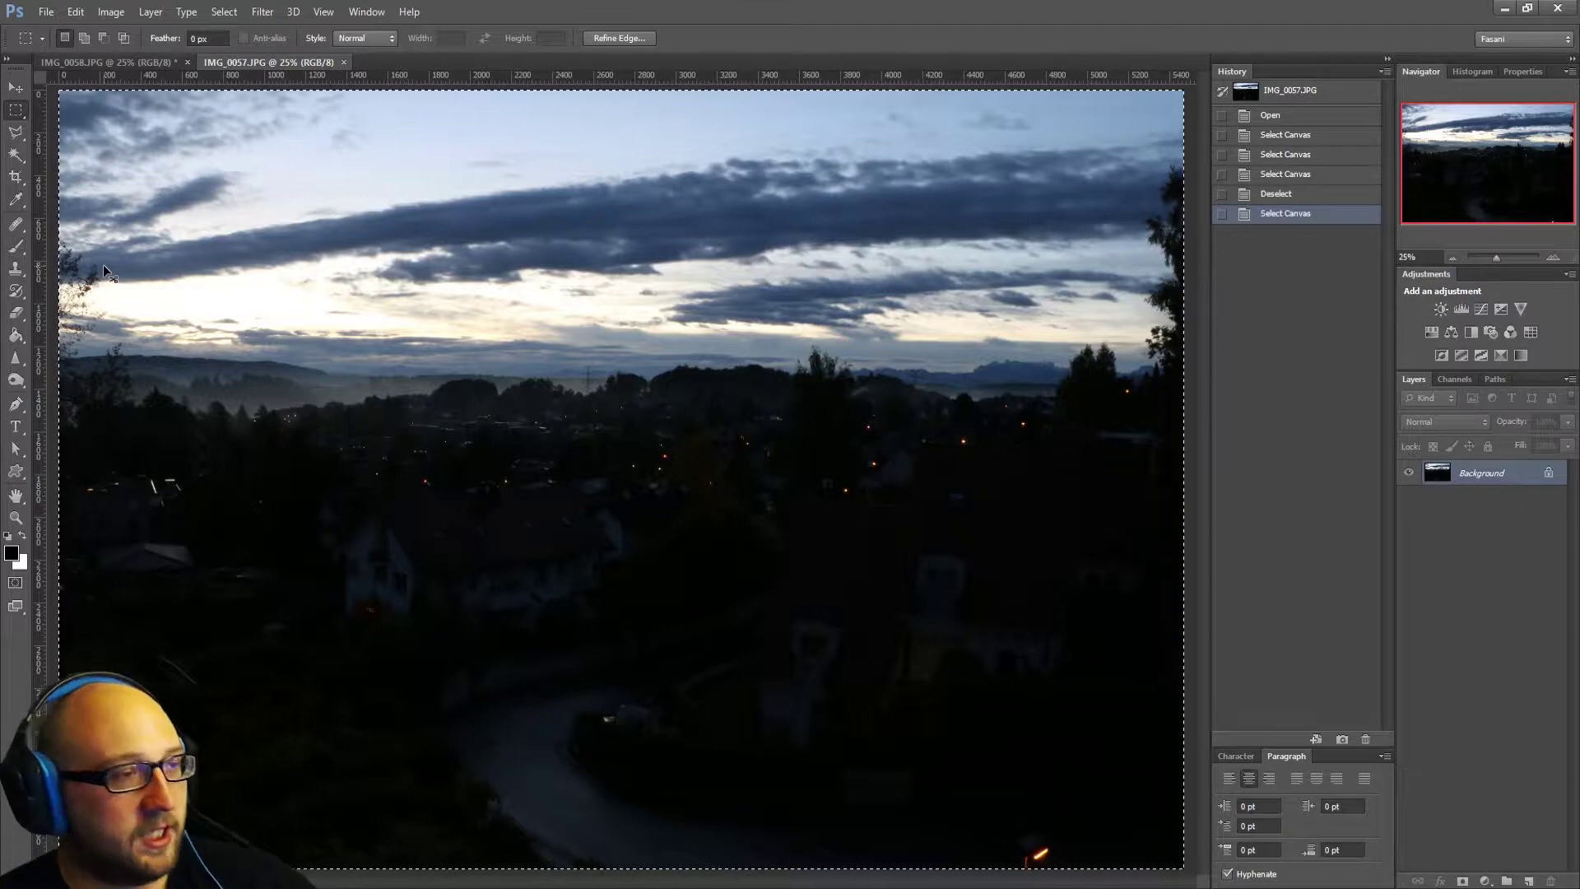
{"action": "left_click", "coordinate": [140, 62]}
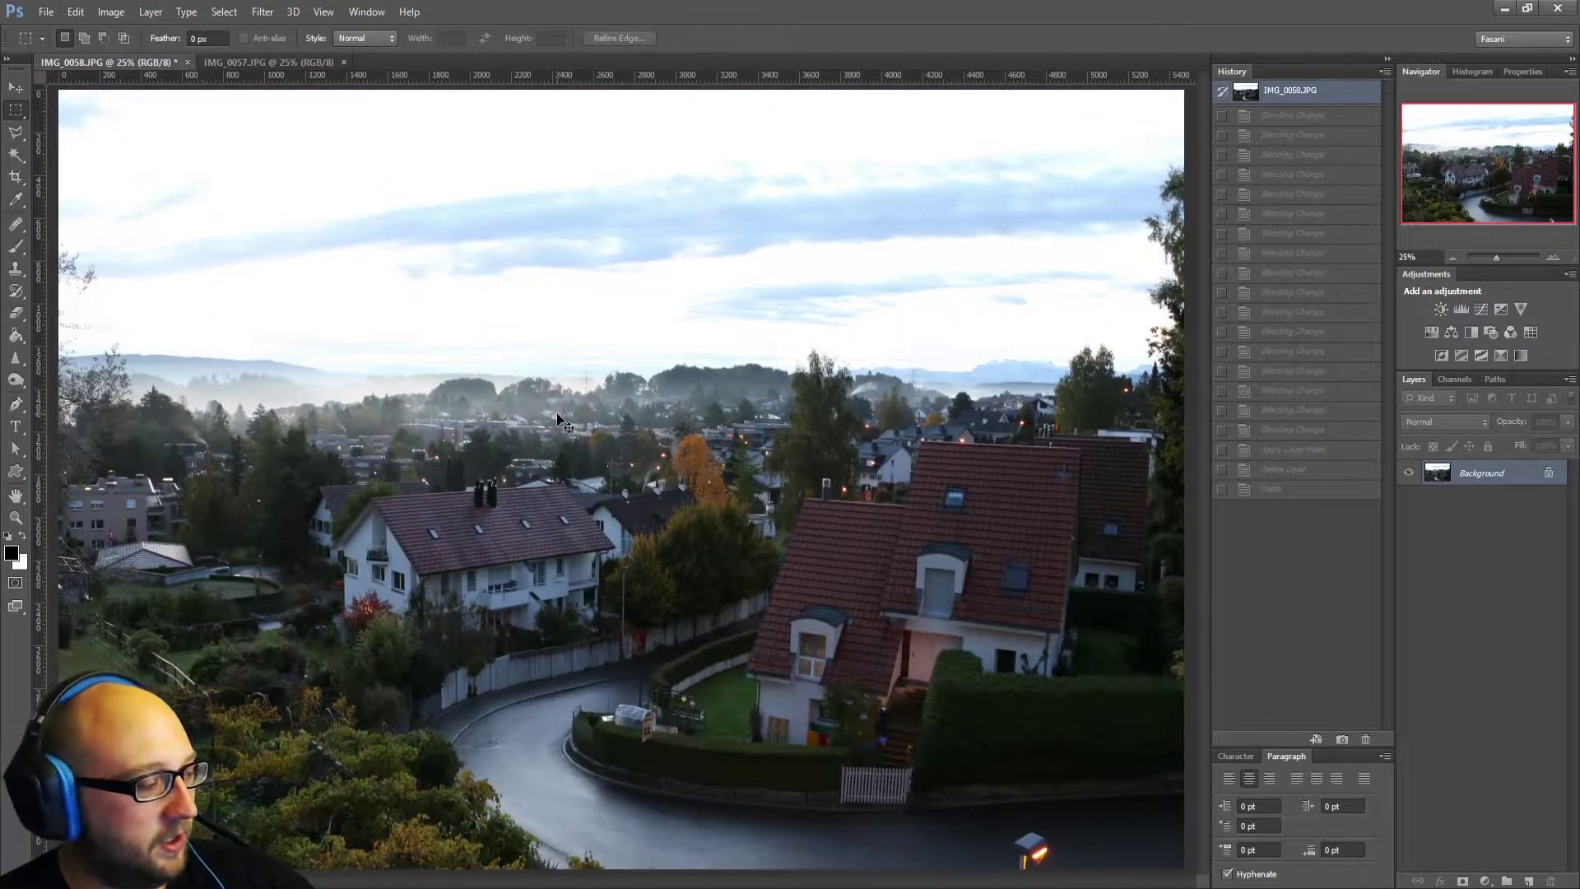
{"action": "key", "text": "ctrl+v"}
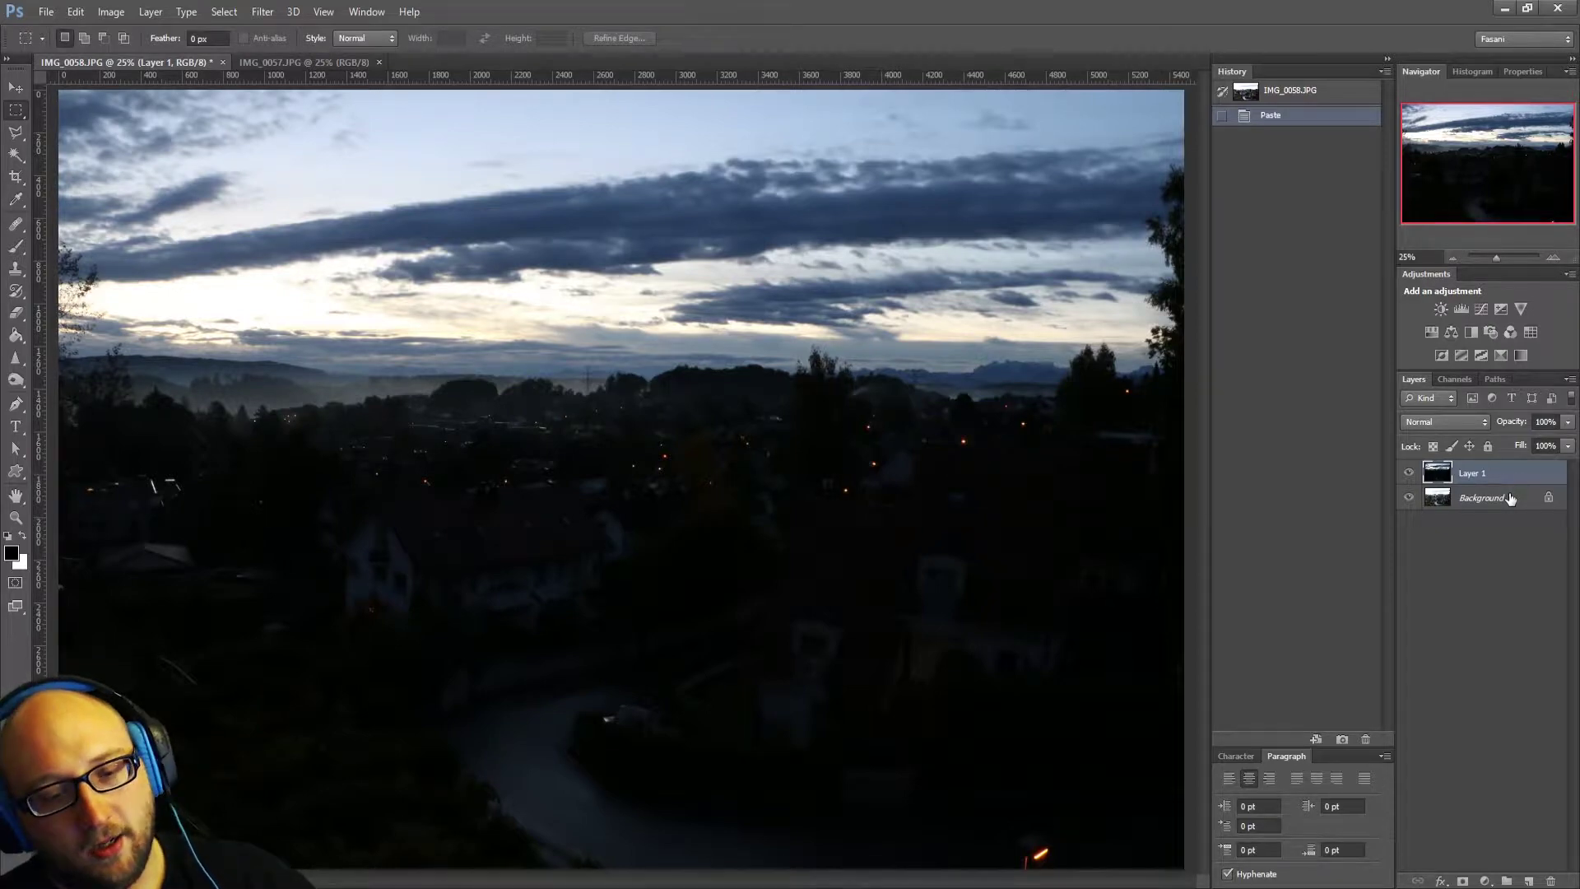
Hide the pasted dark layer, Layer 1, and duplicate the Background layer.
{"action": "left_click", "coordinate": [1408, 473]}
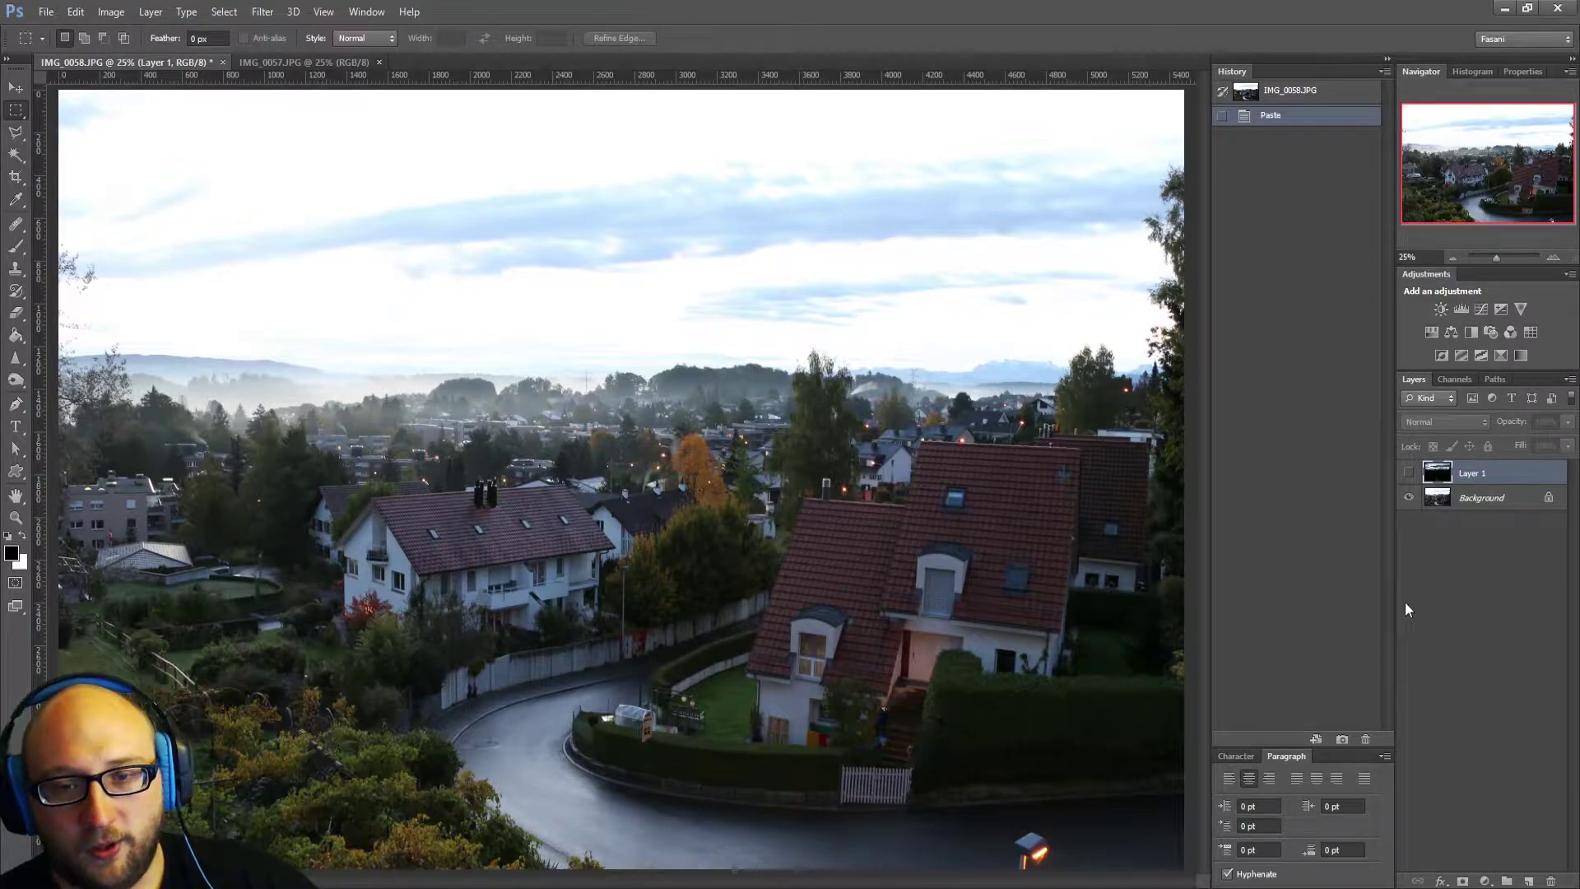
{"action": "left_click", "coordinate": [1495, 500]}
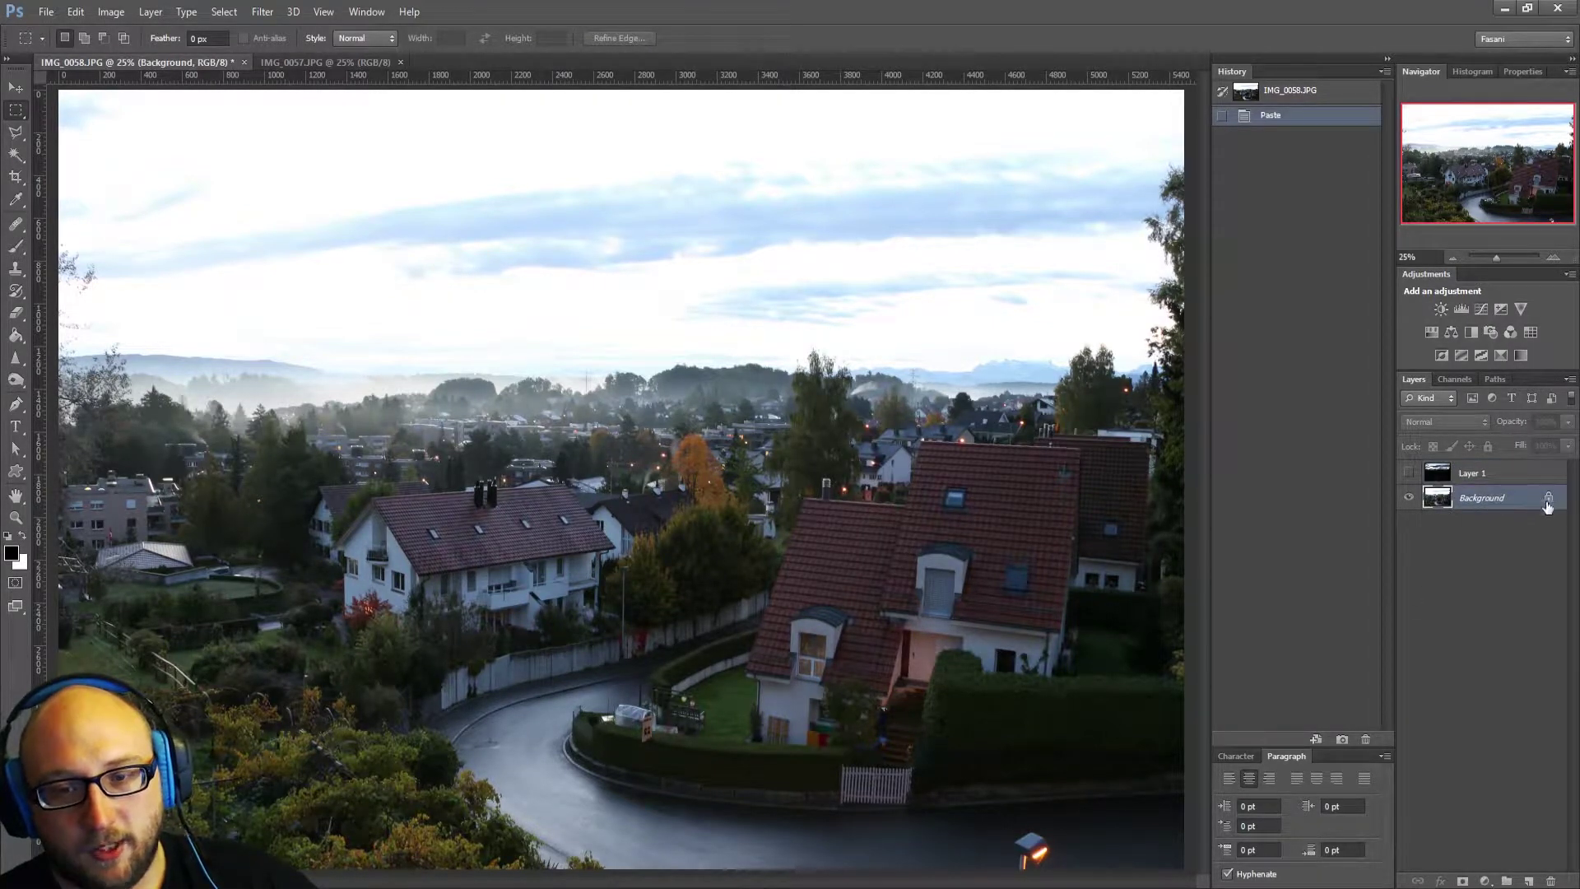
{"action": "left_click_drag", "start_coordinate": [1535, 517], "coordinate": [1530, 880]}
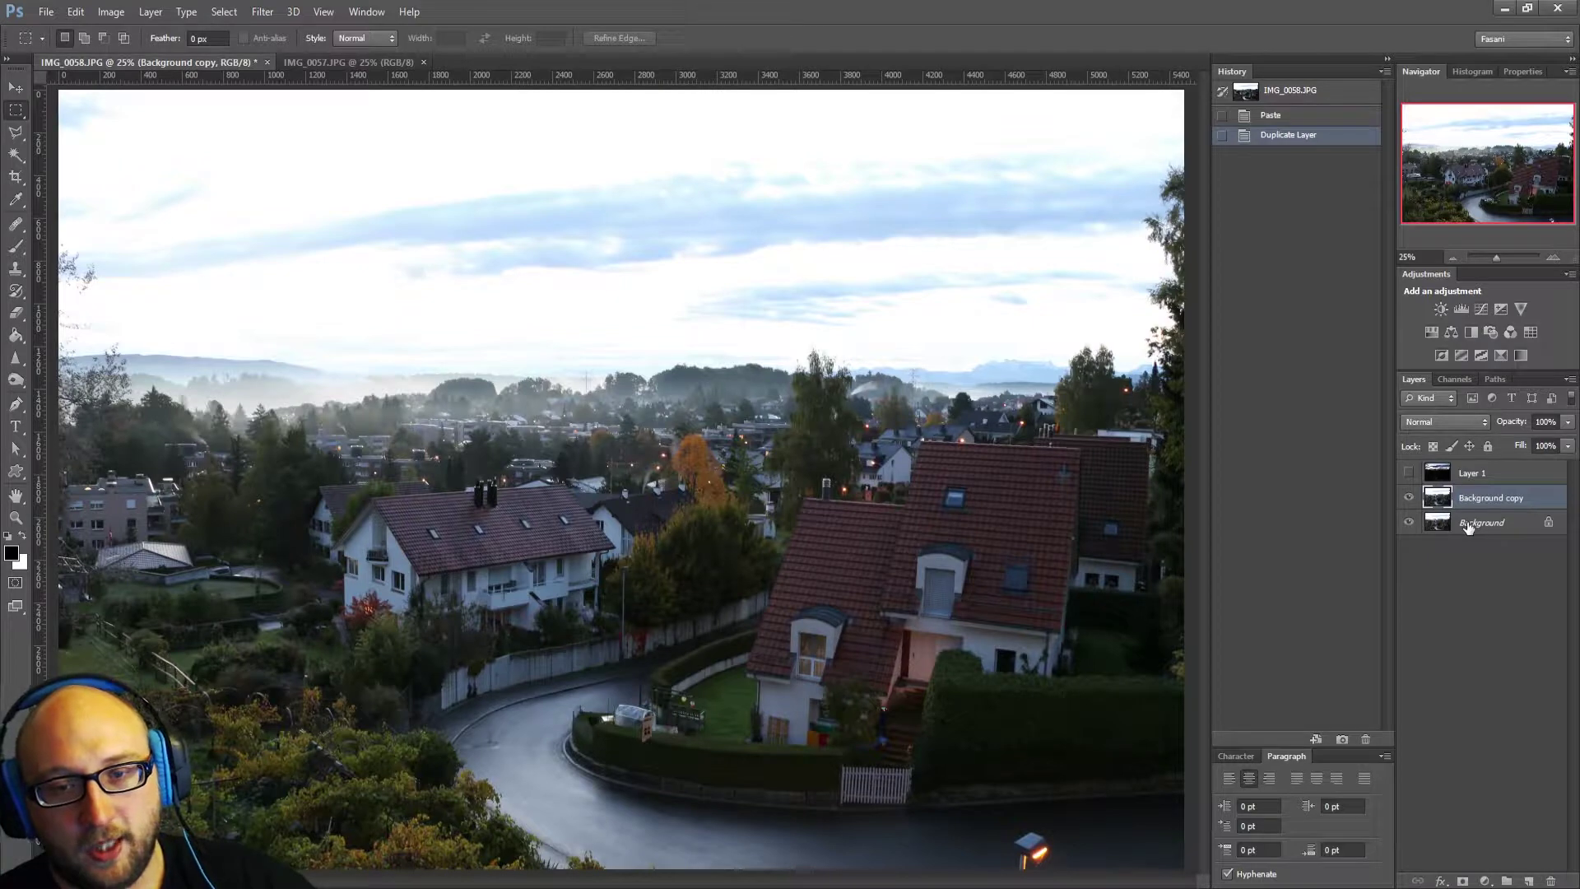
Scale Layer 1 and Background copy together to about 106.45%, keeping their lower-right corner fixed to the canvas.
{"action": "left_click", "coordinate": [1488, 476], "text": "ctrl"}
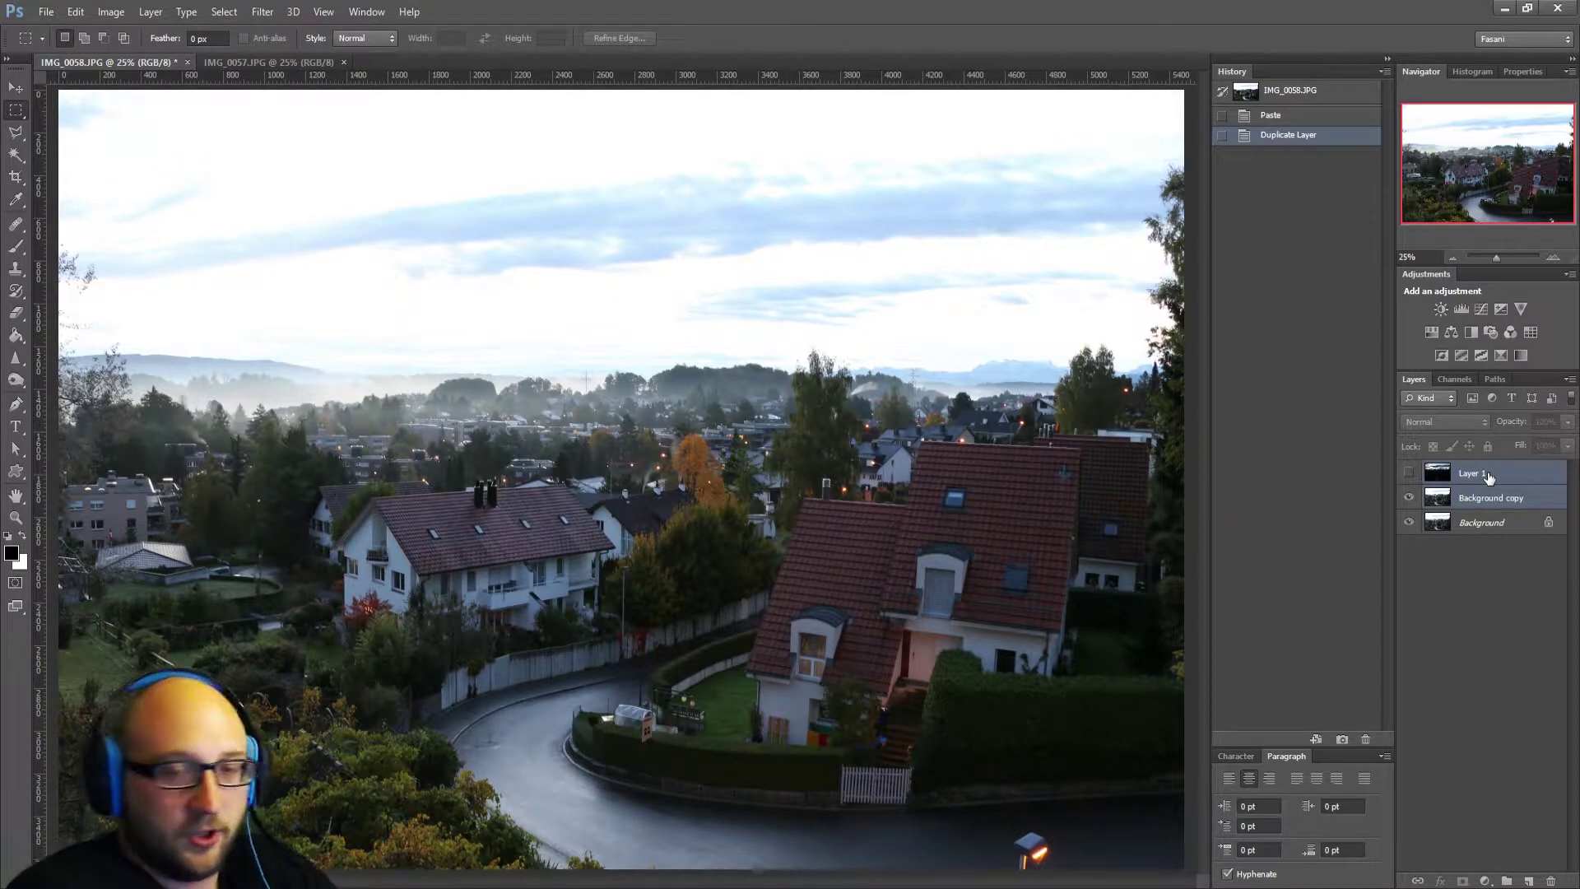
{"action": "key", "text": "ctrl+minus"}
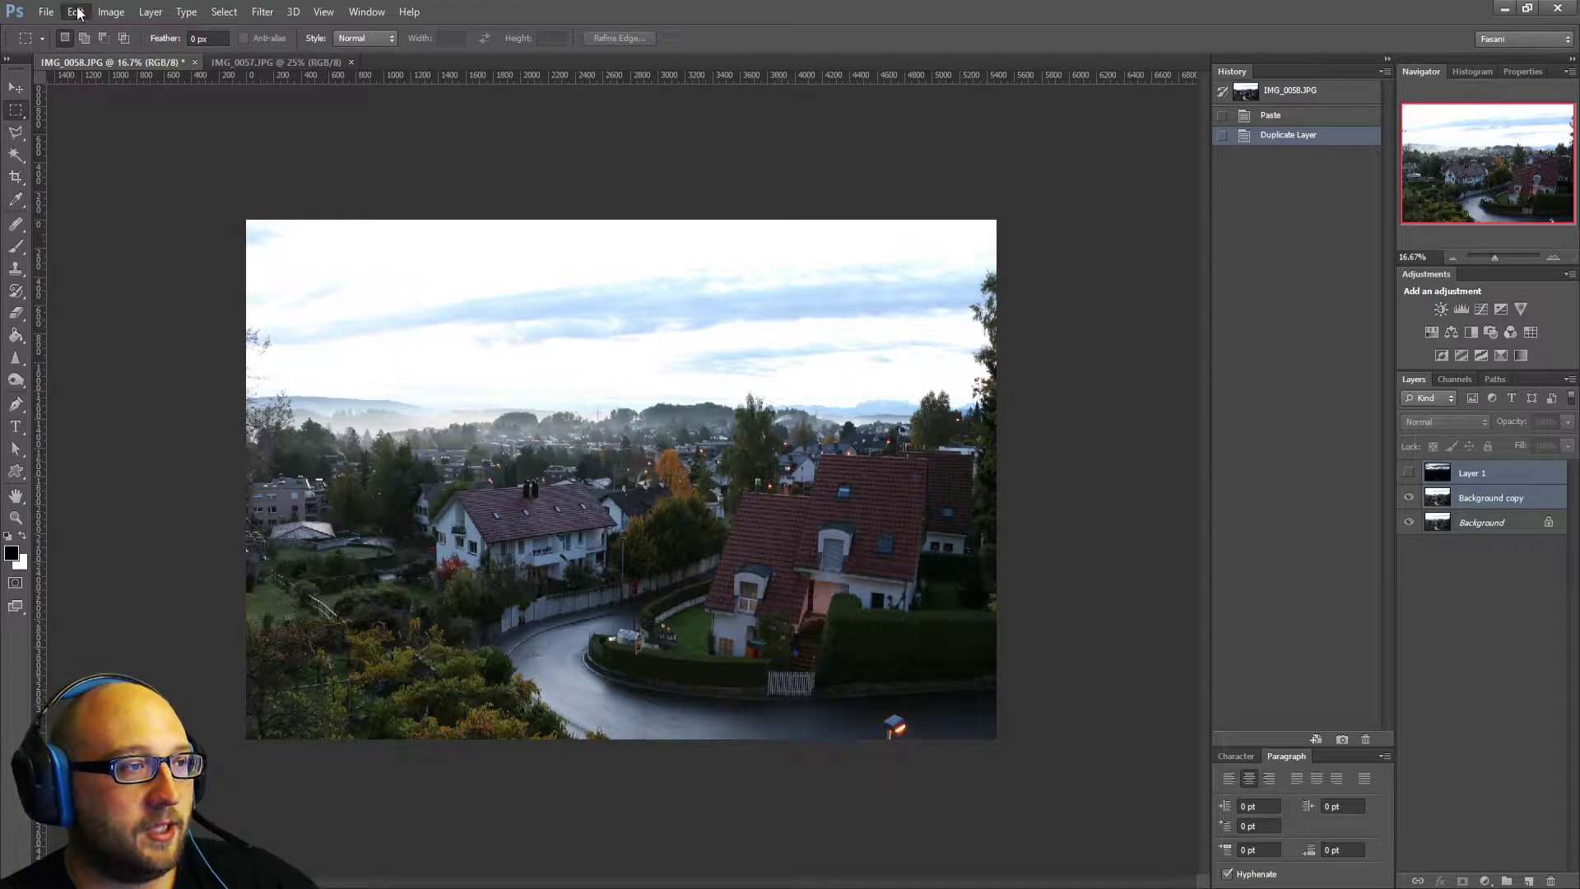
{"action": "key", "text": "ctrl+t"}
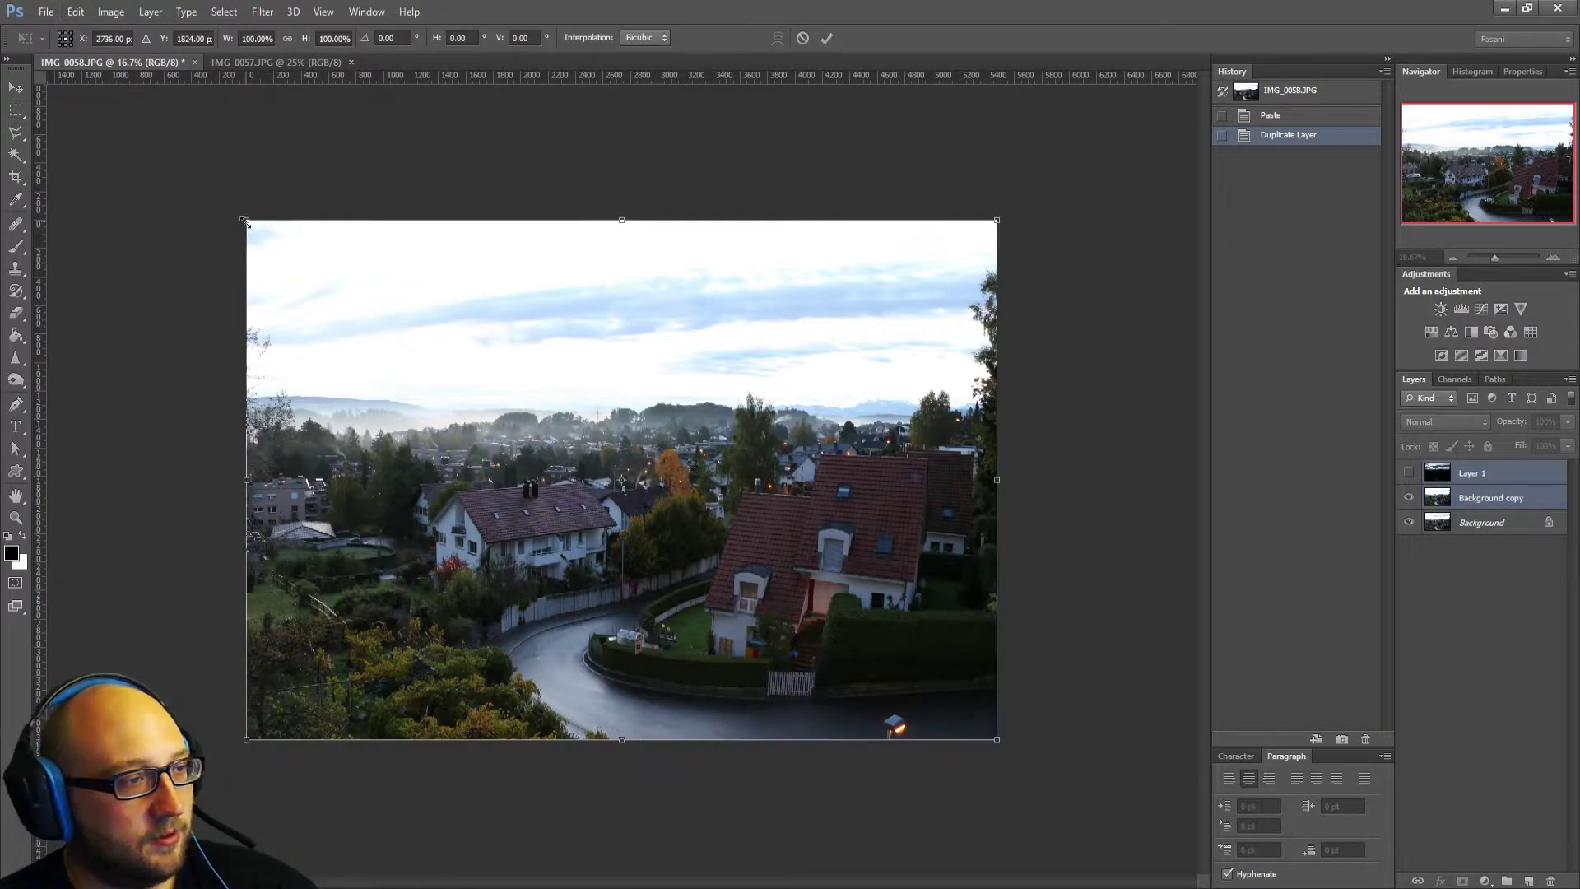
{"action": "left_click_drag", "start_coordinate": [250, 223], "coordinate": [163, 240]}
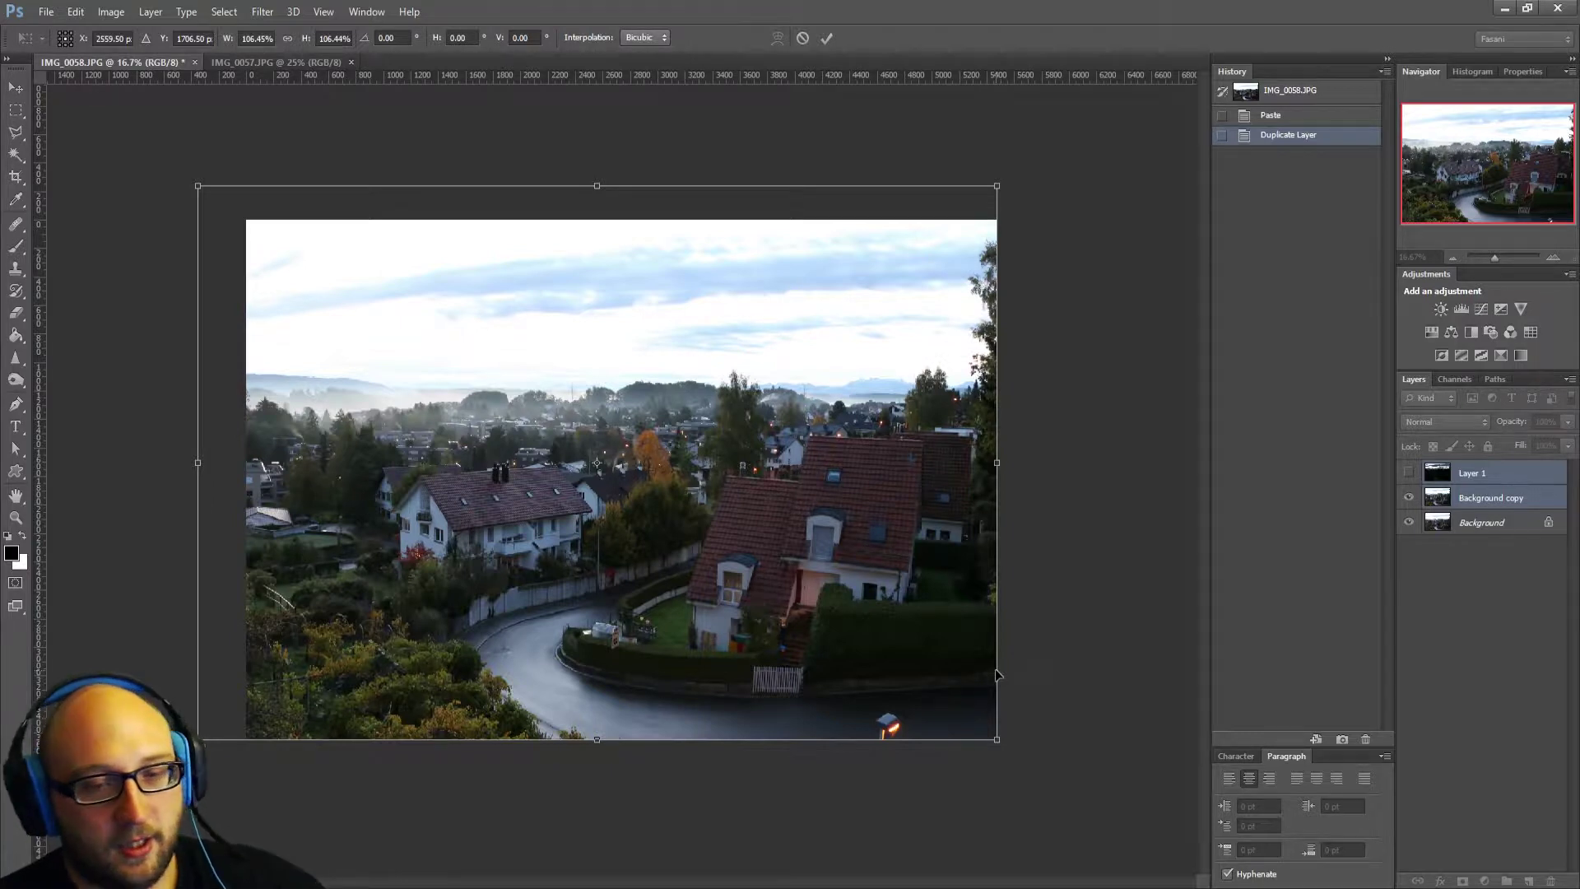
{"action": "key", "text": "m"}
{"action": "key", "text": "Return"}
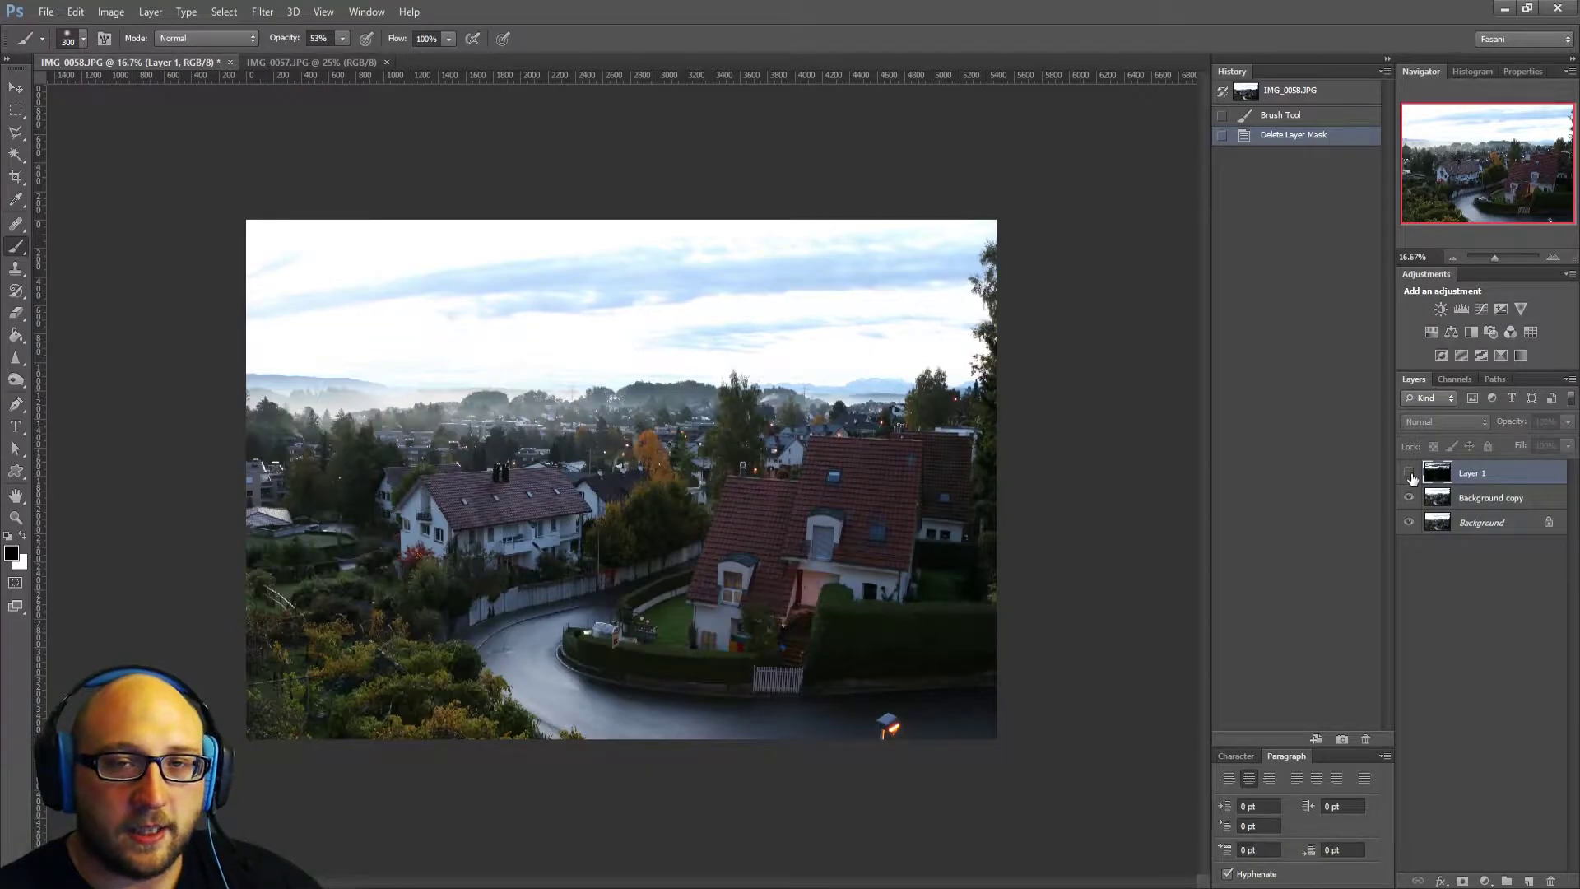
Show Layer 1, add a white layer mask to it and make the mask the painting target.
{"action": "left_click", "coordinate": [1409, 475]}
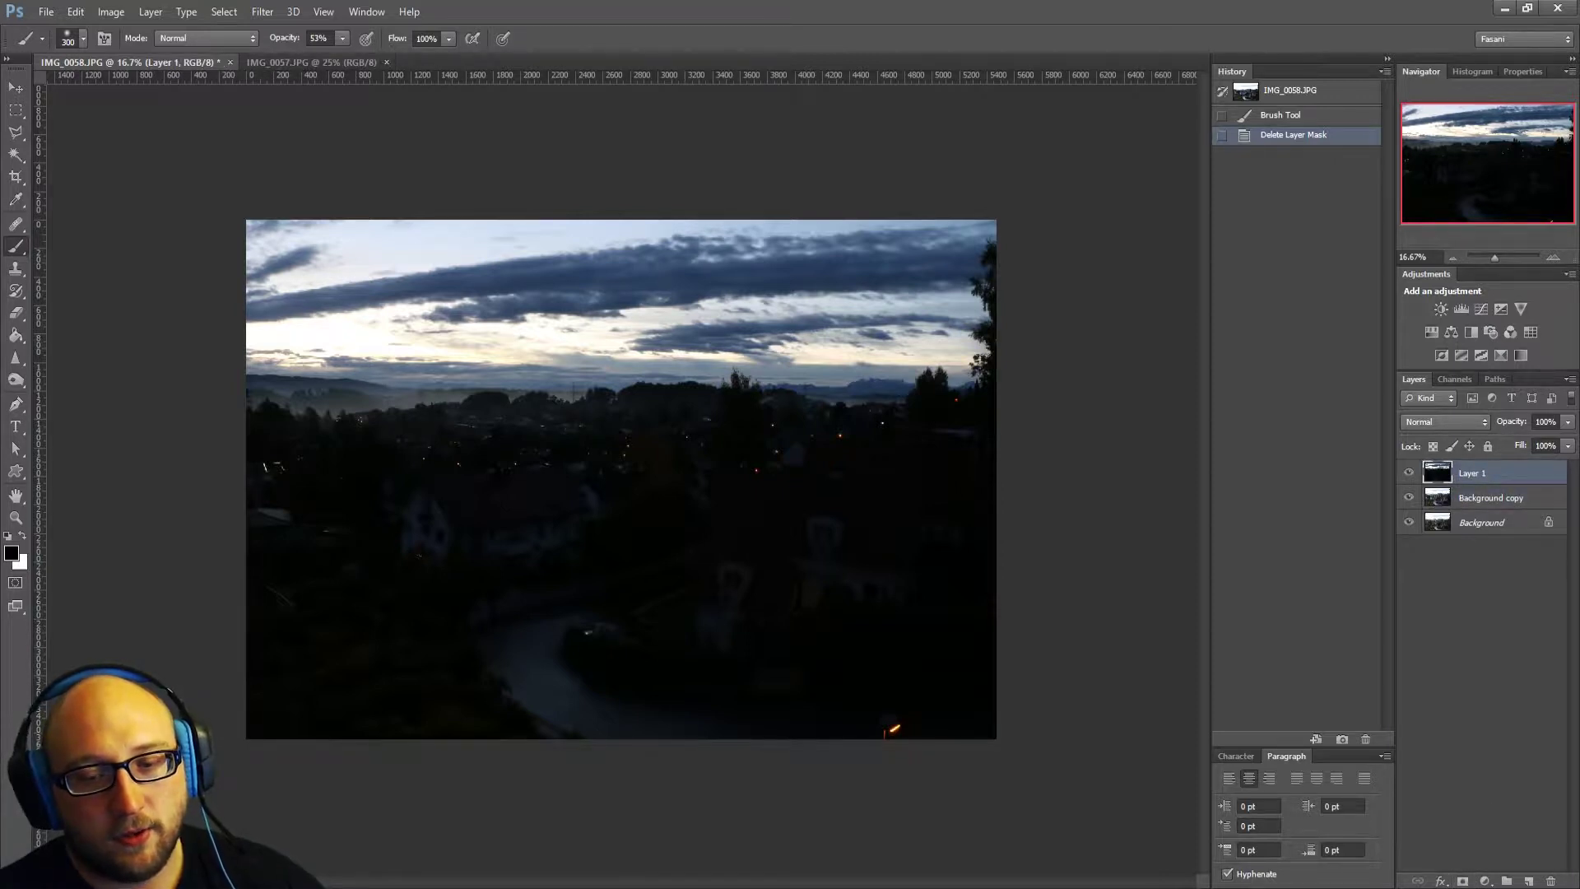
{"action": "left_click", "coordinate": [1463, 883]}
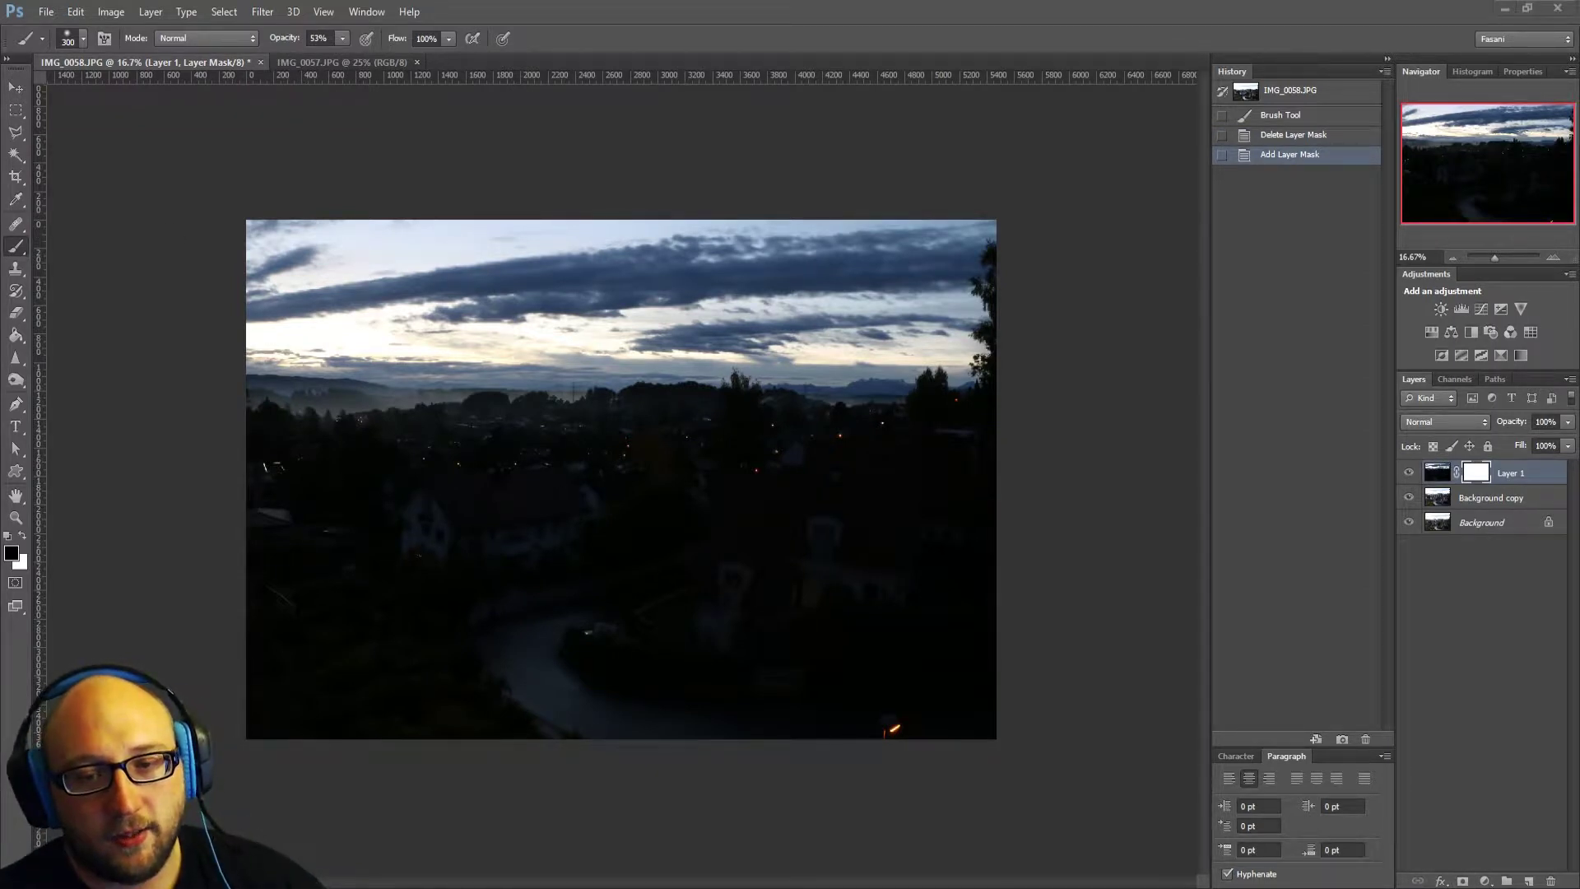
{"action": "left_click", "coordinate": [238, 159]}
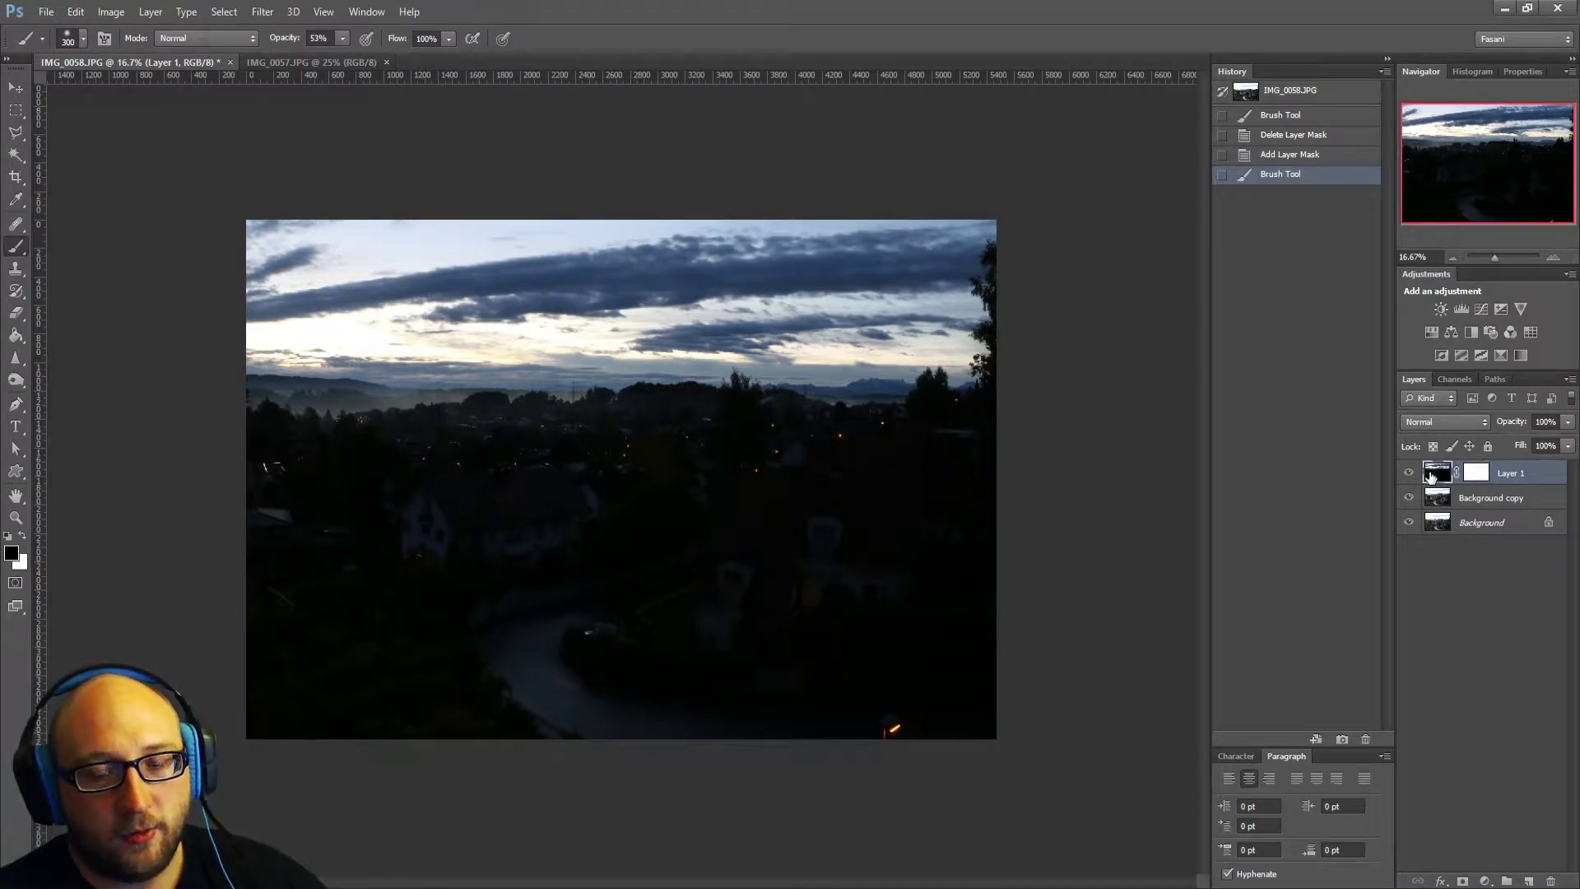
{"action": "left_click", "coordinate": [1440, 473]}
{"action": "left_click", "coordinate": [1475, 473]}
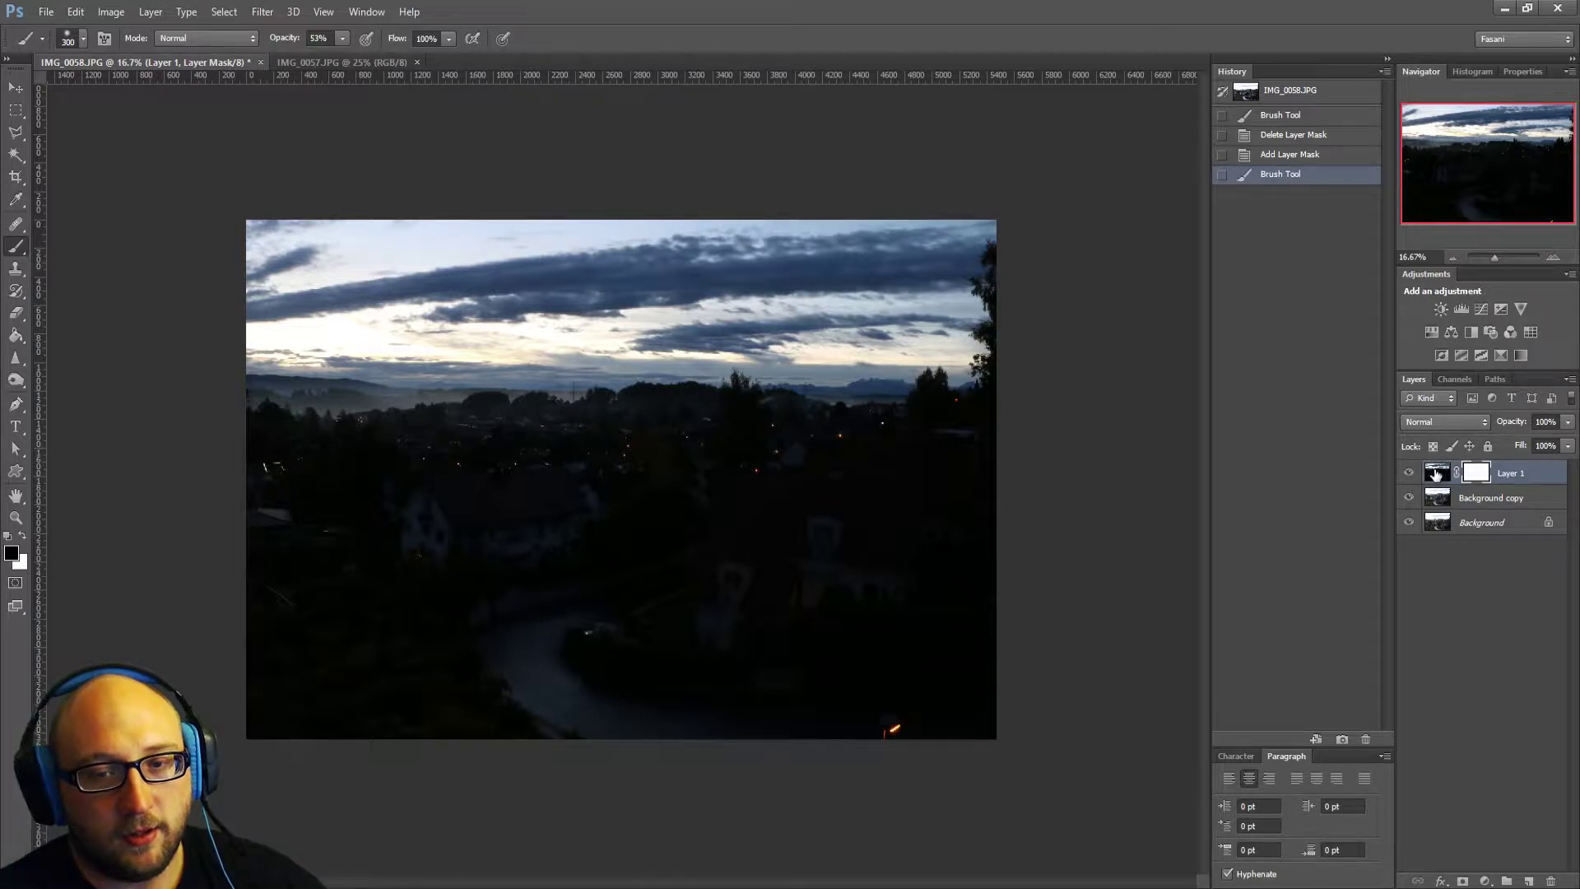
{"action": "left_click", "coordinate": [1441, 473]}
{"action": "left_click", "coordinate": [1475, 473]}
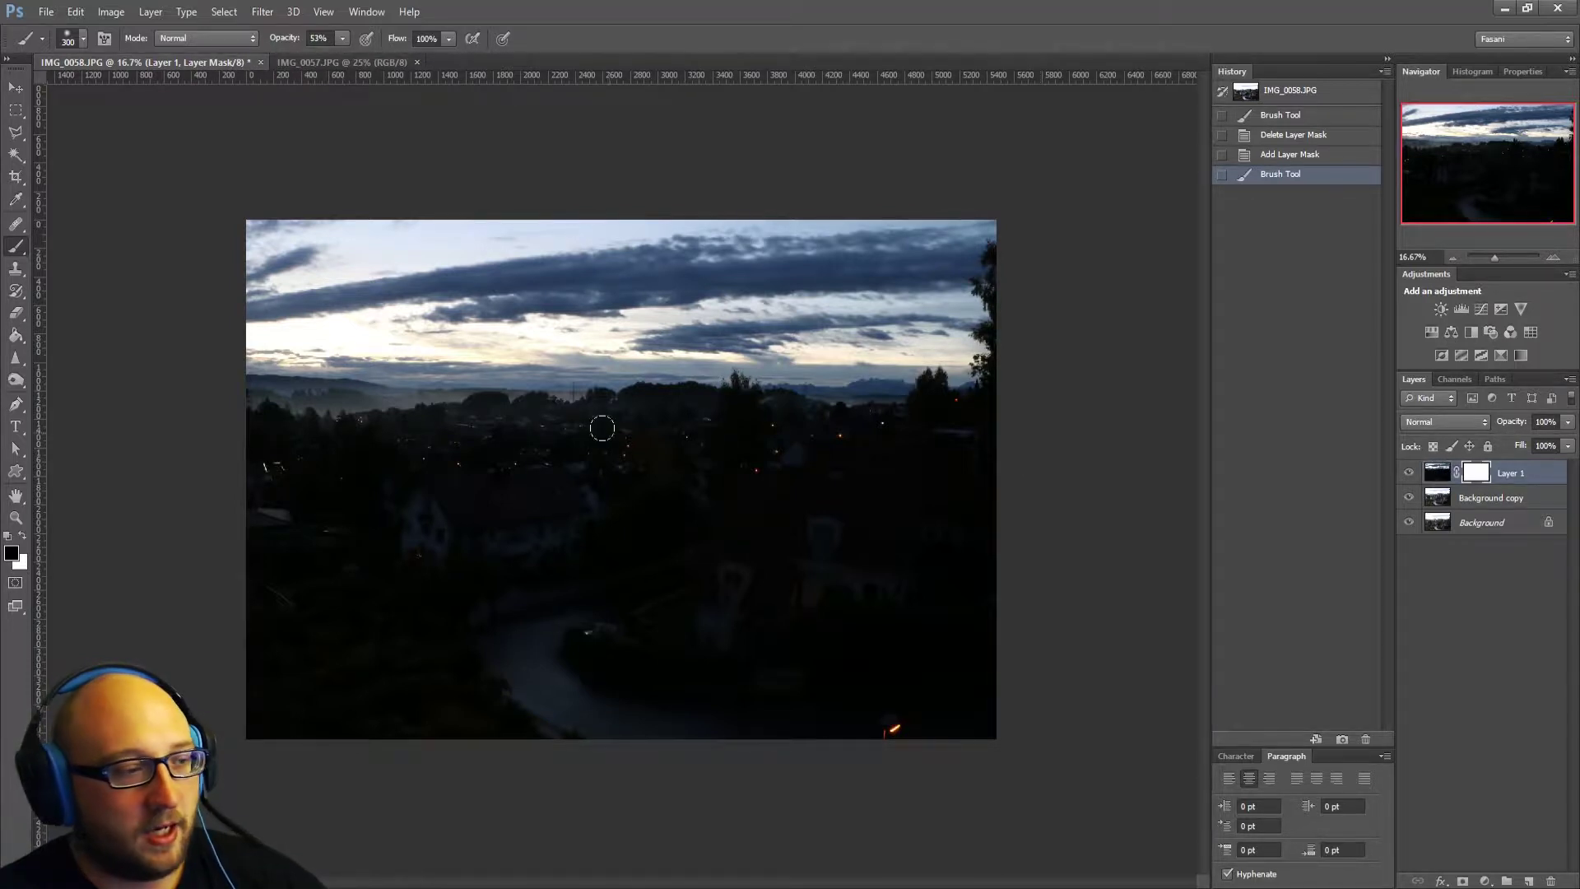
Try black brush strokes across Layer 1's mask at 53% and 100% brush opacity, and undo them.
{"action": "mouse_move", "coordinate": [601, 344]}
{"action": "left_mouse_down"}
{"action": "mouse_move", "coordinate": [485, 371]}
{"action": "mouse_move", "coordinate": [459, 433]}
{"action": "mouse_move", "coordinate": [499, 472]}
{"action": "mouse_move", "coordinate": [609, 466]}
{"action": "left_mouse_up"}
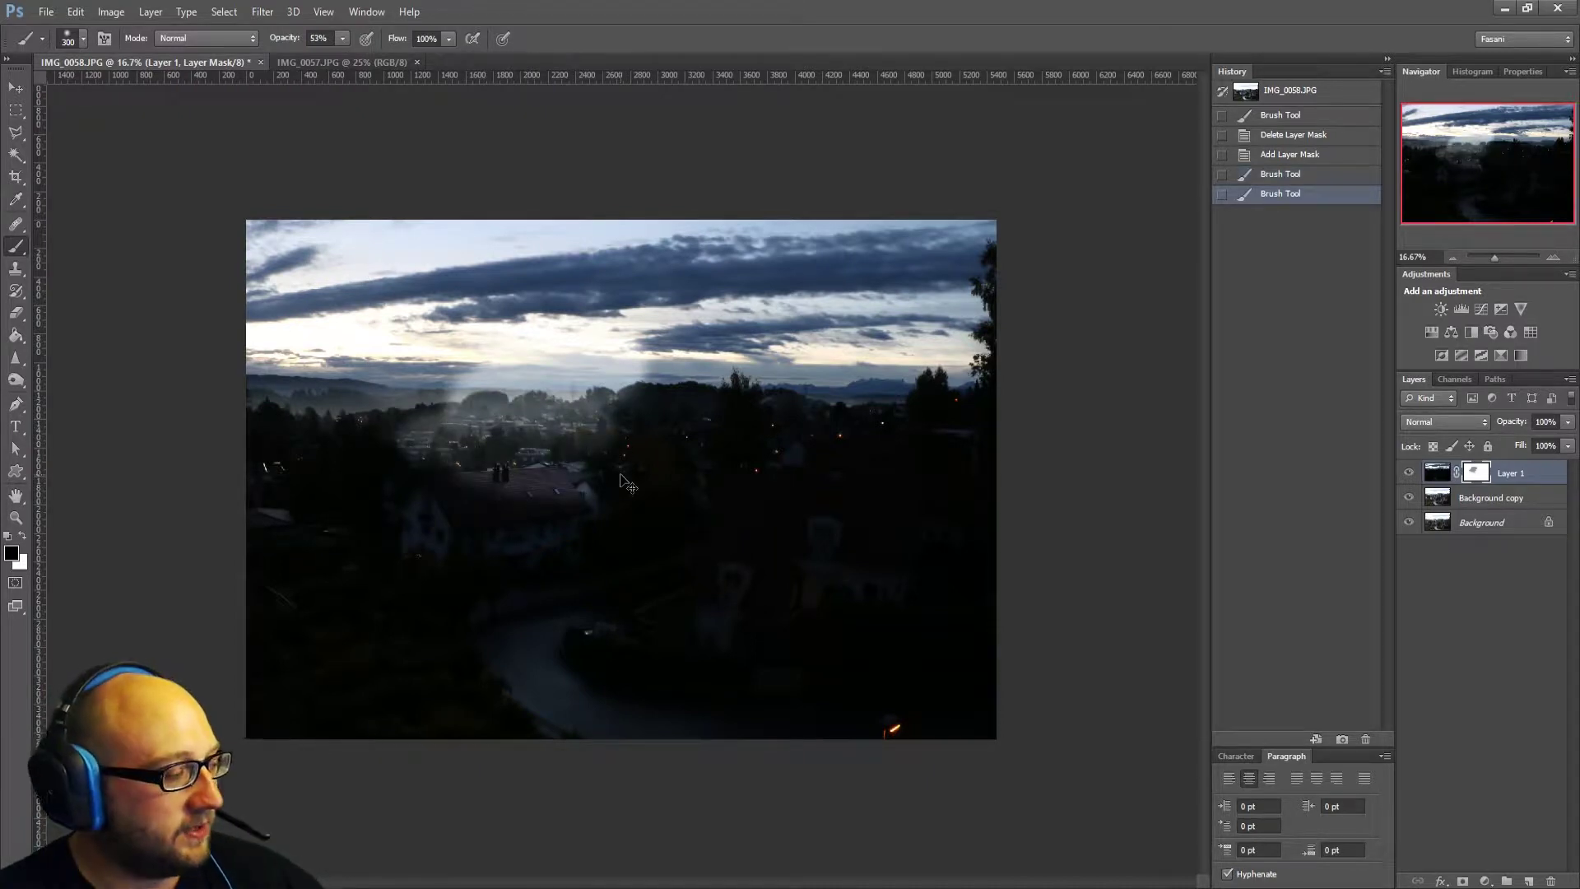
{"action": "key", "text": "ctrl+z"}
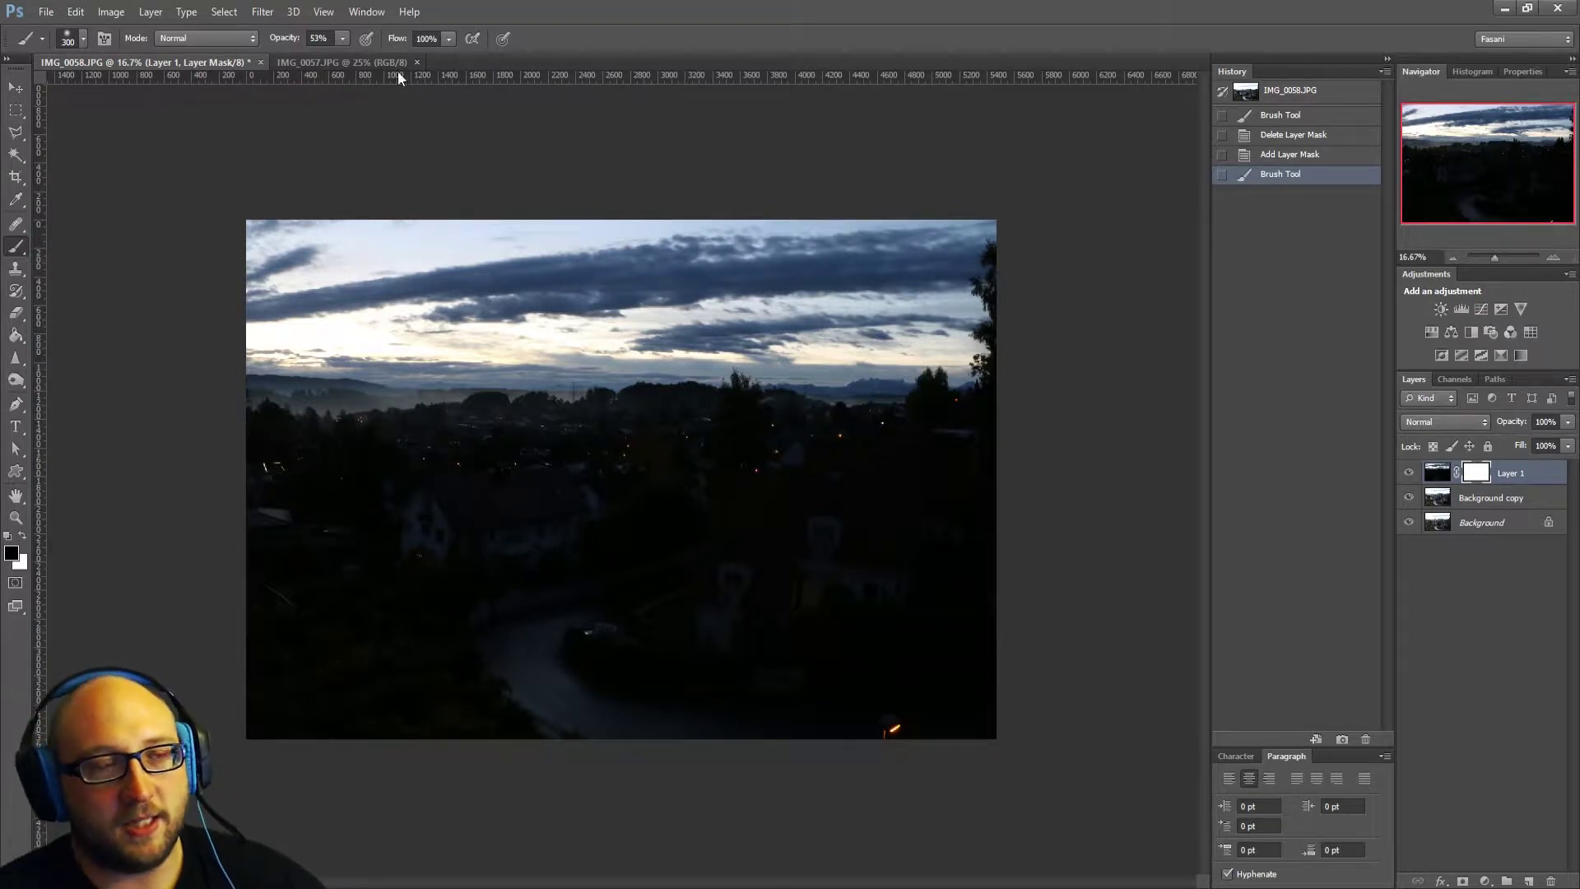
{"action": "type", "text": "1"}
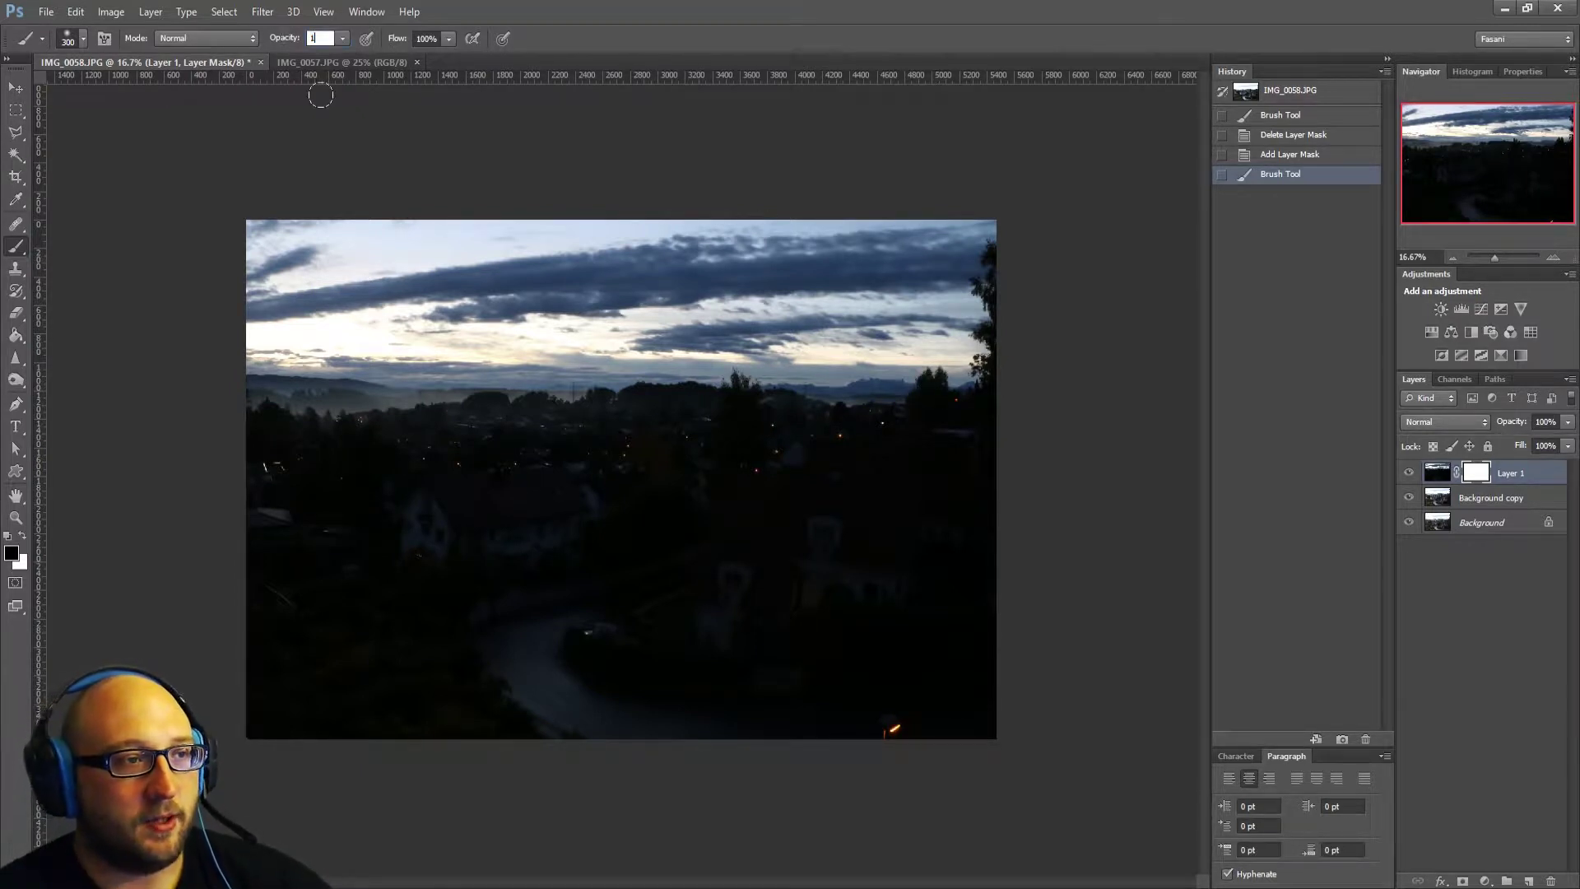
{"action": "type", "text": "00"}
{"action": "left_click", "coordinate": [452, 185]}
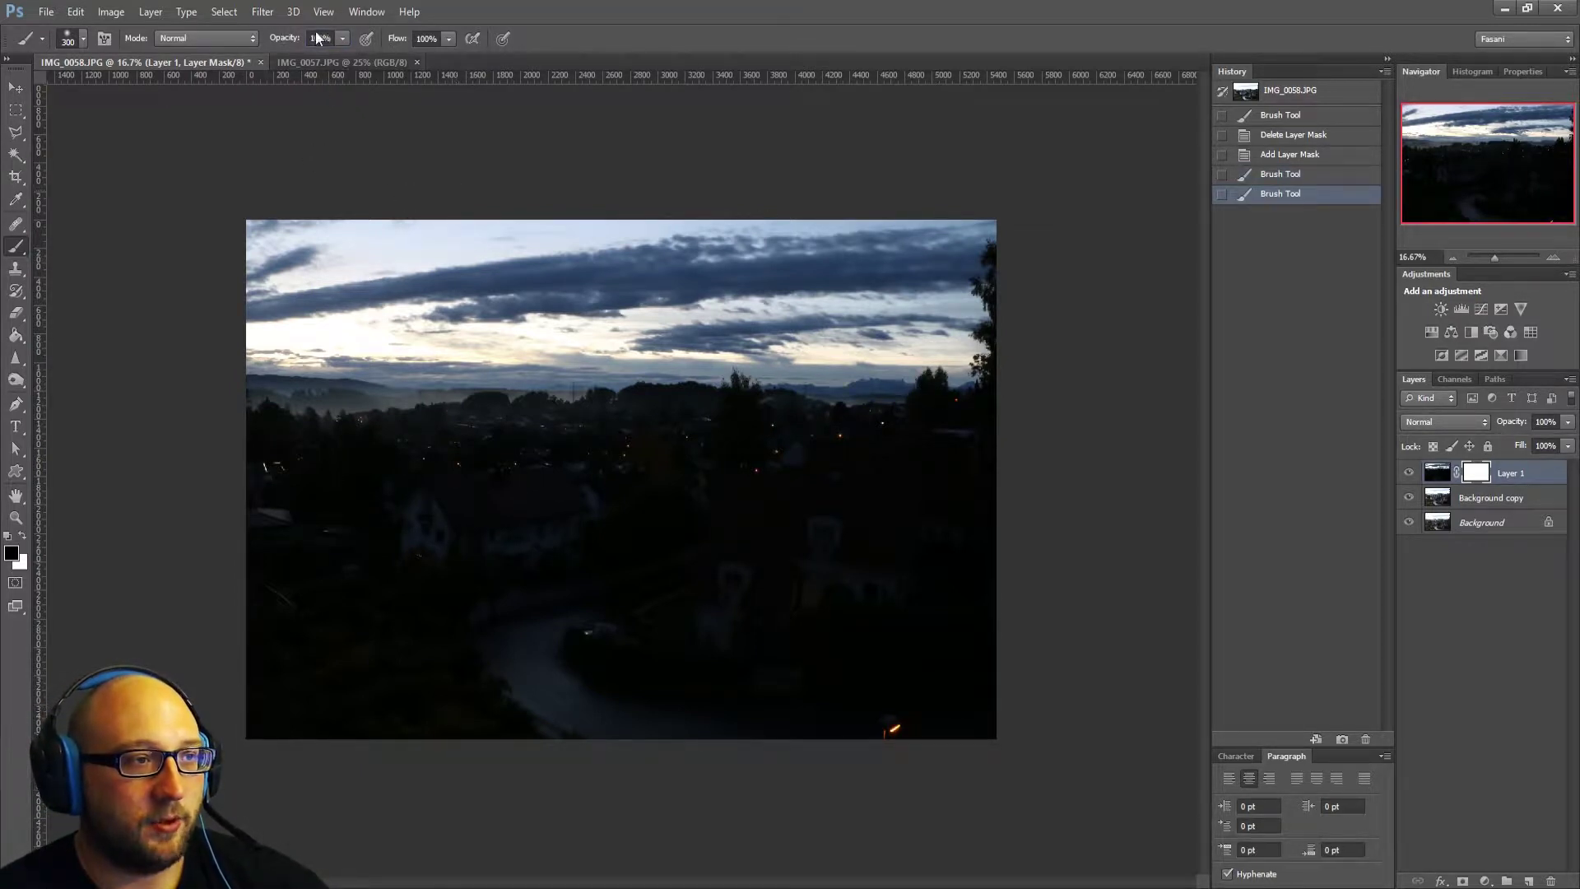
{"action": "left_click_drag", "start_coordinate": [502, 169], "coordinate": [699, 755]}
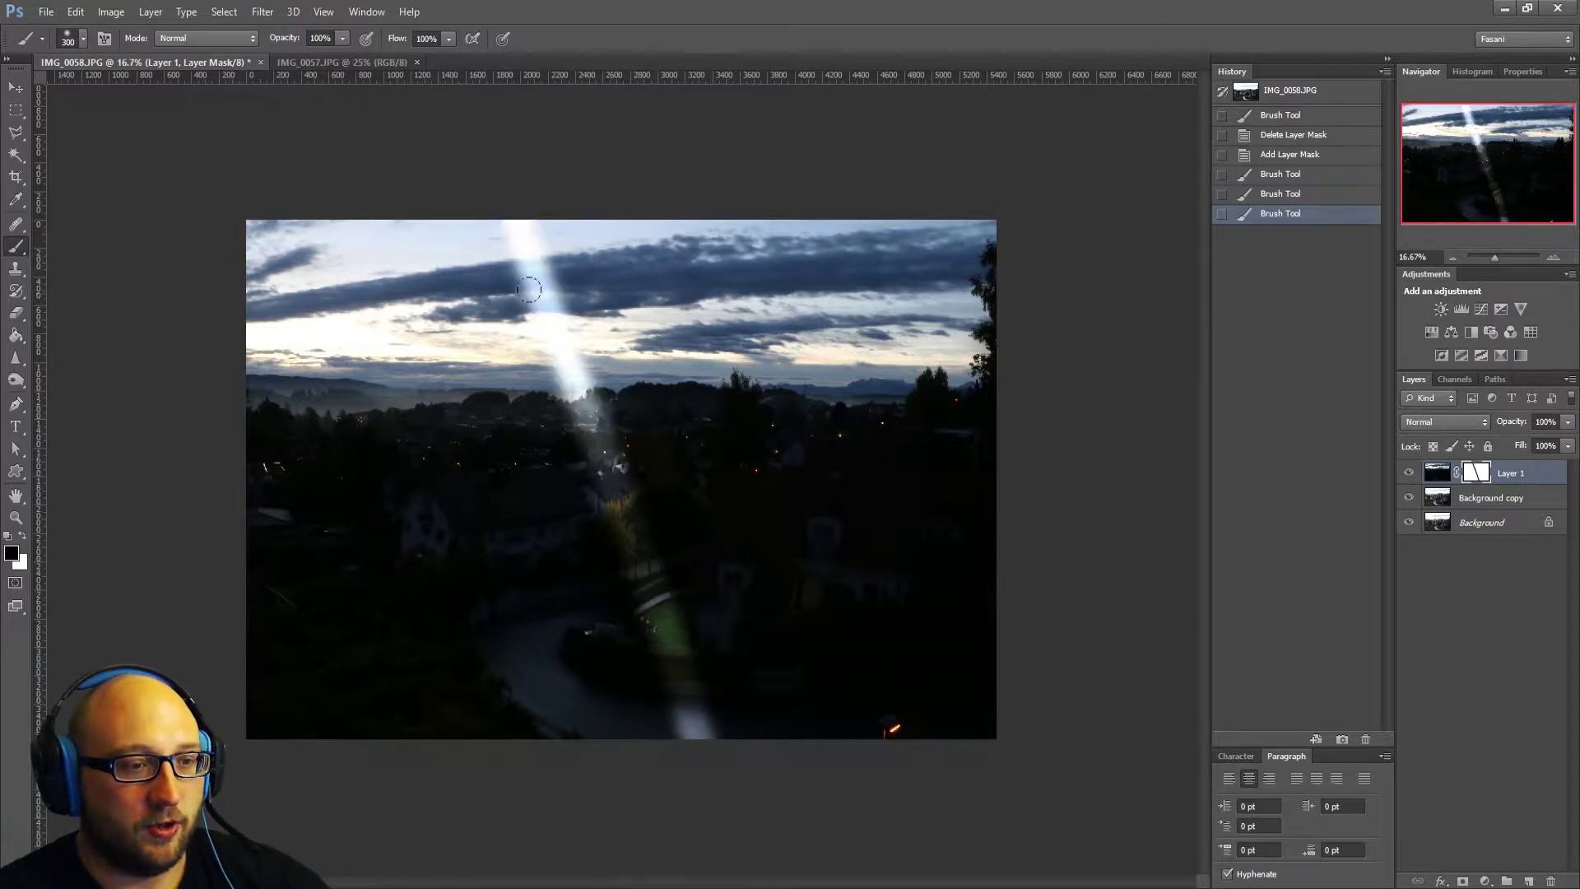
{"action": "left_click_drag", "start_coordinate": [528, 218], "coordinate": [734, 723]}
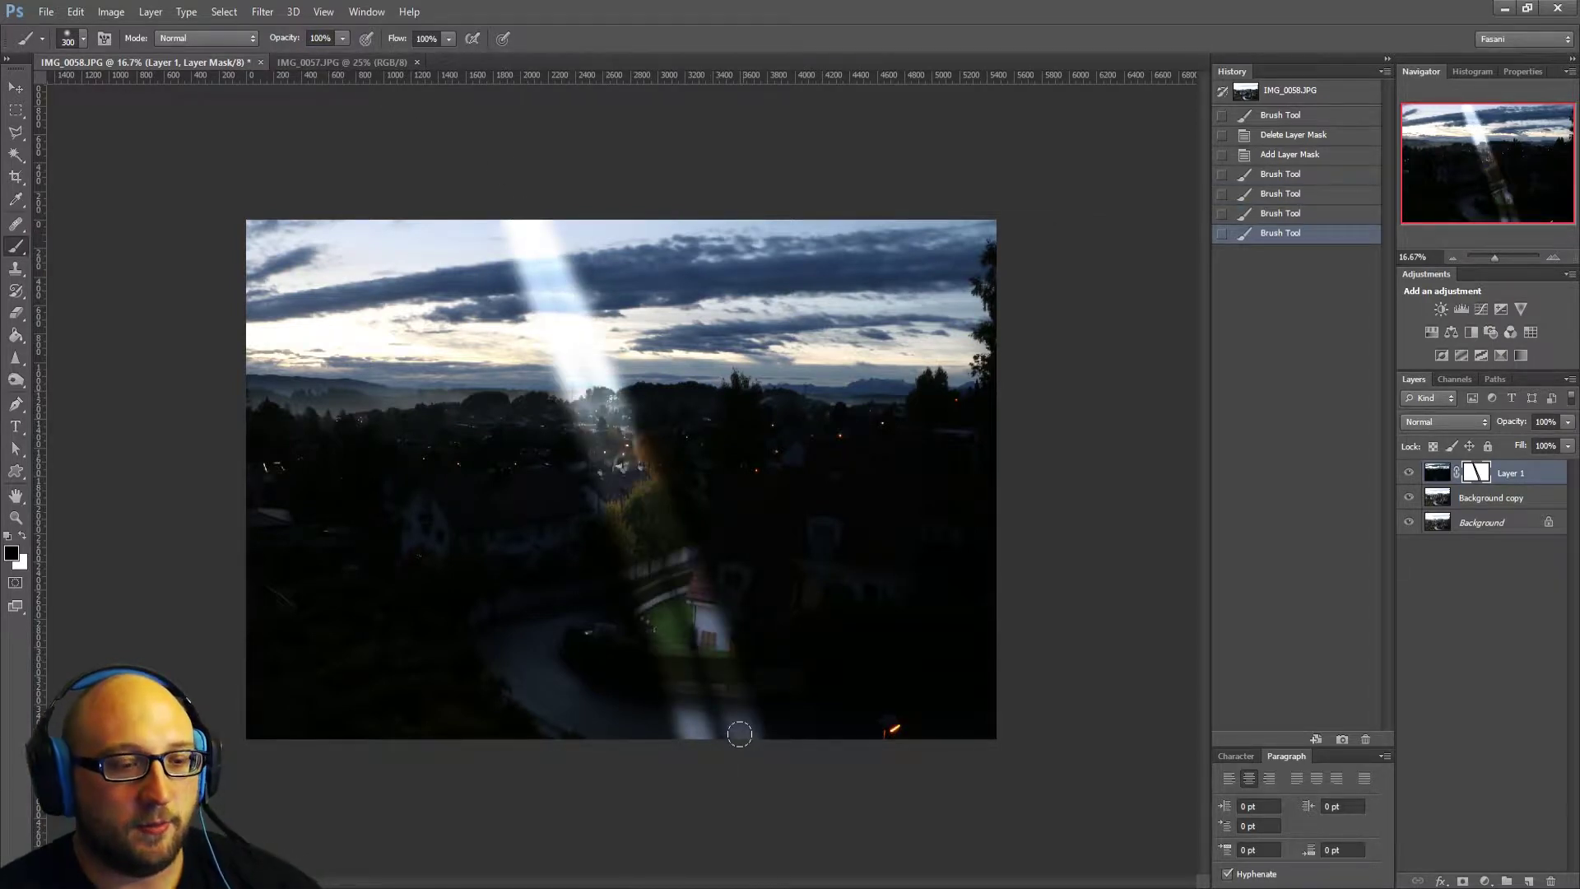
{"action": "key", "text": "ctrl+z"}
{"action": "left_click", "coordinate": [1292, 193]}
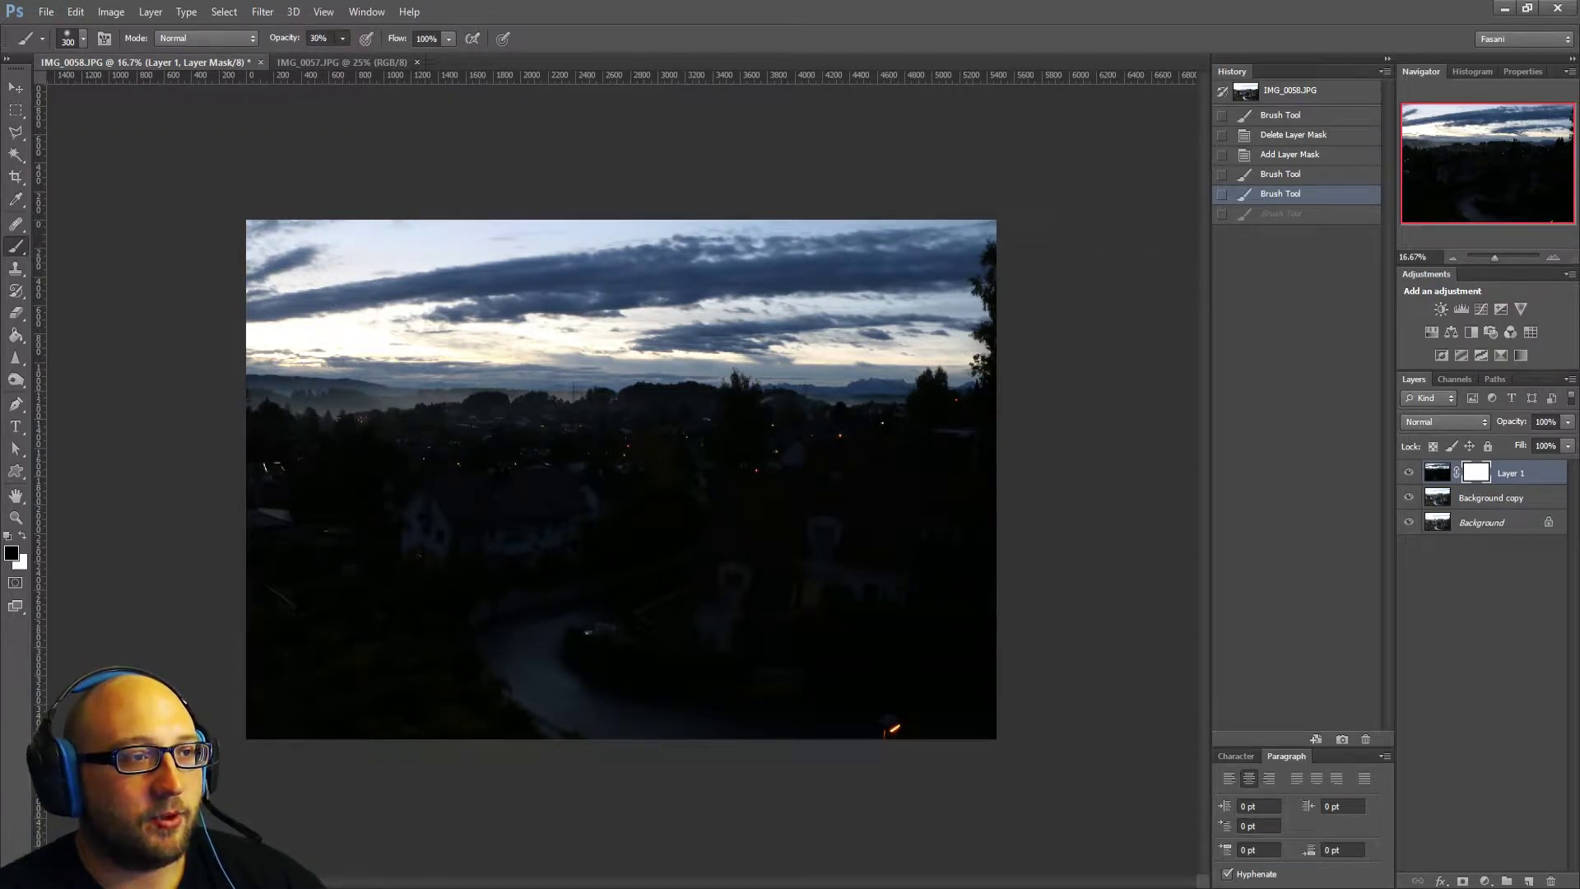
Try low-opacity black brush strokes over the dark clouds on Layer 1's mask, and revert to the state just after adding the mask.
{"action": "left_click_drag", "start_coordinate": [458, 312], "coordinate": [626, 280]}
{"action": "mouse_move", "coordinate": [494, 284]}
{"action": "left_mouse_down"}
{"action": "mouse_move", "coordinate": [626, 272]}
{"action": "mouse_move", "coordinate": [724, 288]}
{"action": "left_mouse_up"}
{"action": "left_click_drag", "start_coordinate": [576, 284], "coordinate": [748, 268]}
{"action": "mouse_move", "coordinate": [667, 270]}
{"action": "left_mouse_down"}
{"action": "mouse_move", "coordinate": [542, 272]}
{"action": "mouse_move", "coordinate": [639, 274]}
{"action": "left_mouse_up"}
{"action": "left_click_drag", "start_coordinate": [556, 290], "coordinate": [628, 288]}
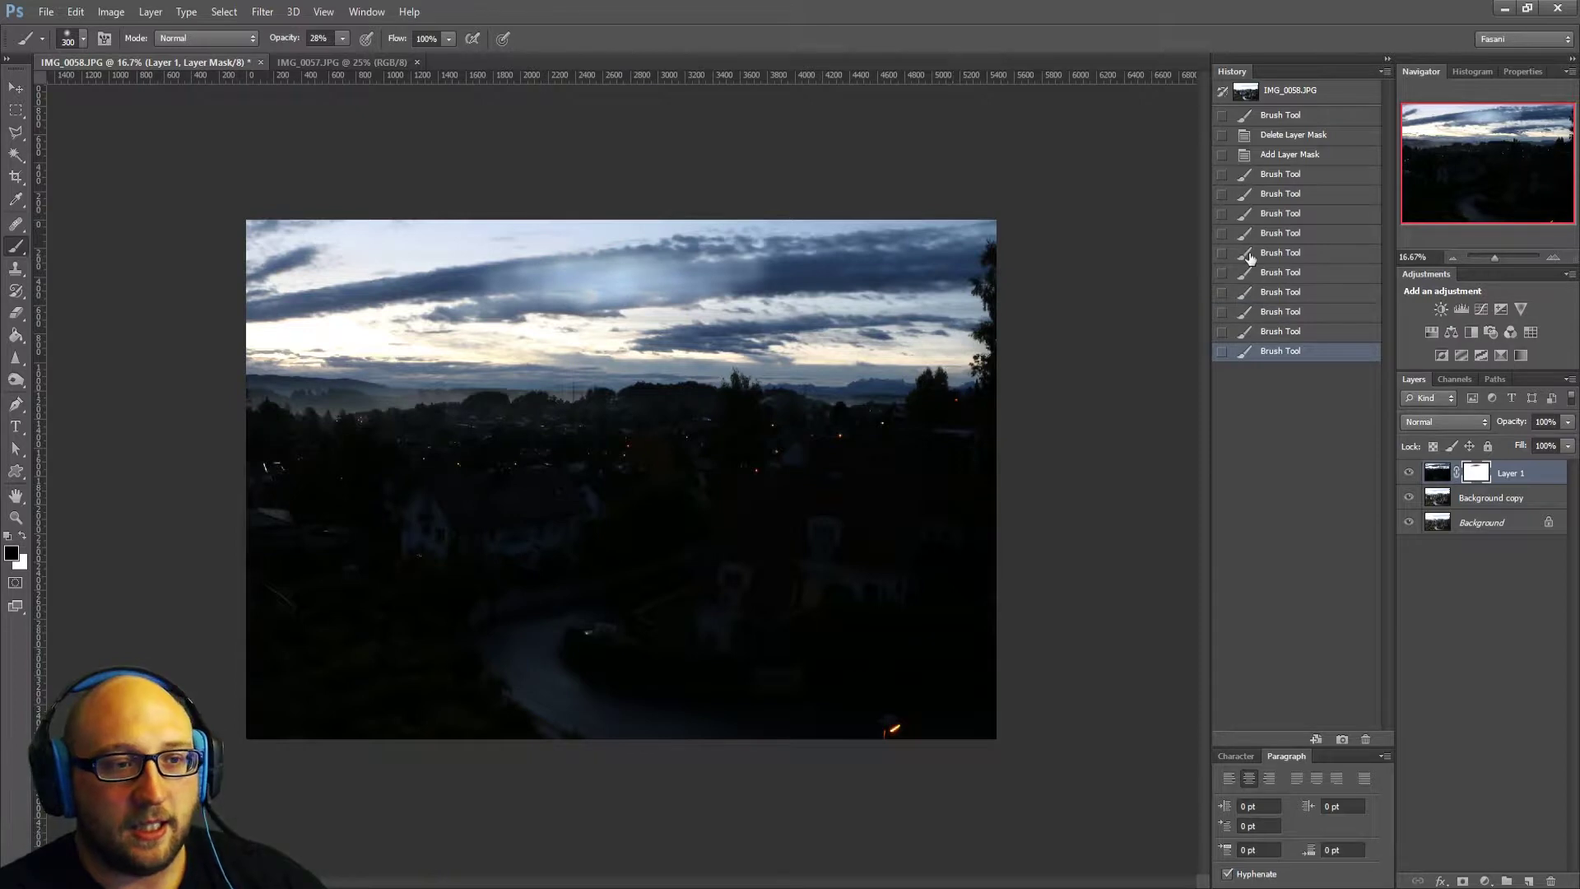
{"action": "left_click", "coordinate": [1282, 156]}
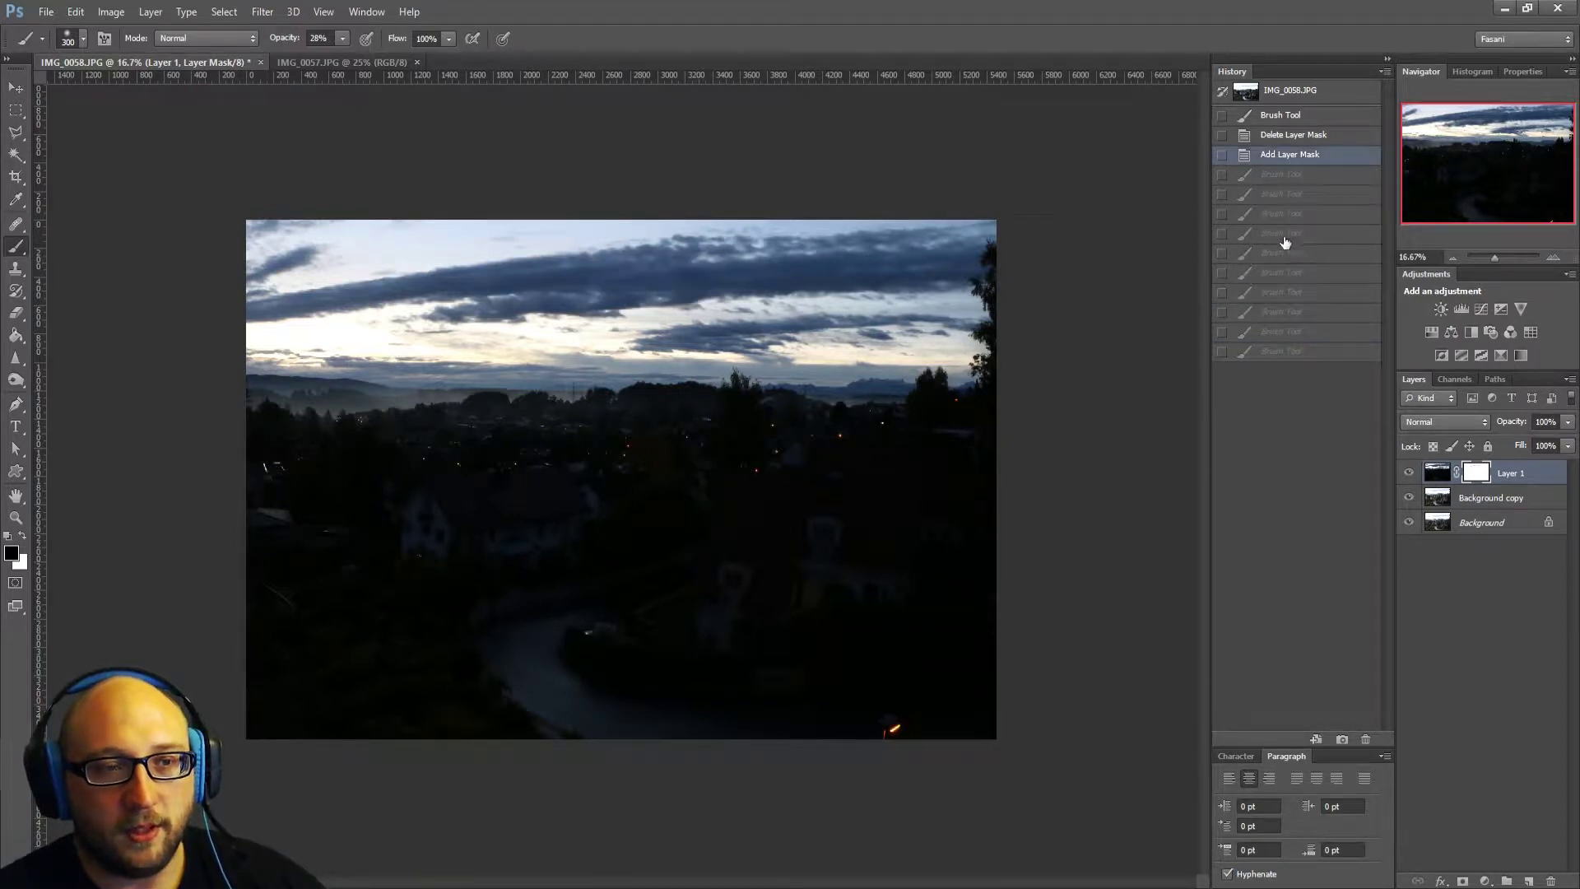
Hide Layer 1 to expose the brighter photo beneath it.
{"action": "left_click", "coordinate": [17, 517]}
{"action": "left_click", "coordinate": [1409, 473]}
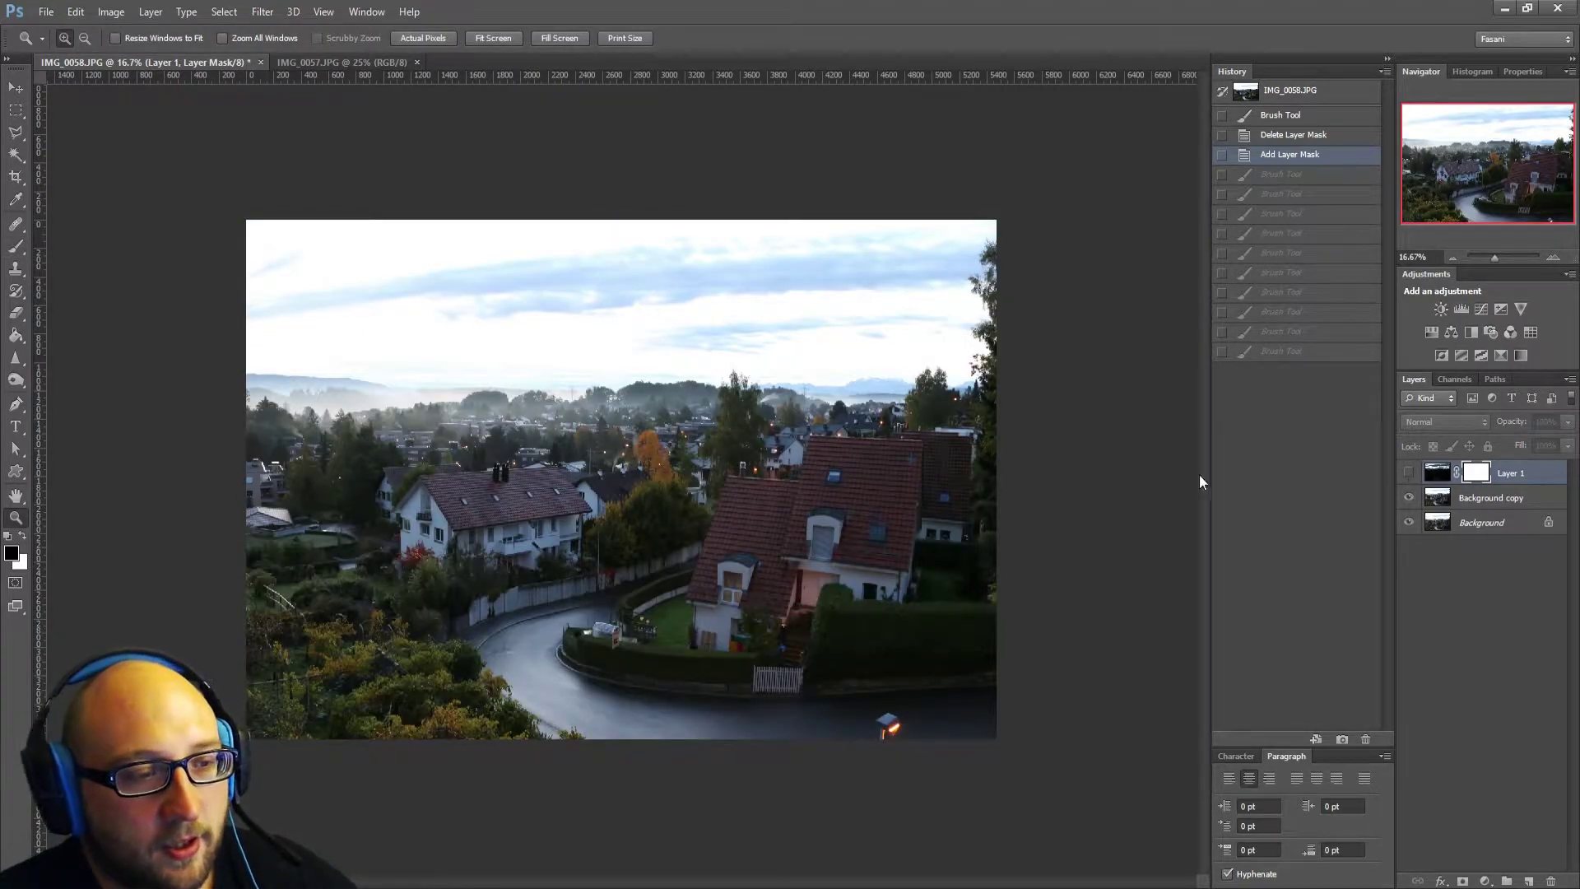
Mark the horizon band and the sky with rectangular selections, clear them, and compare both exposures by toggling Layer 1's visibility.
{"action": "left_click", "coordinate": [16, 110]}
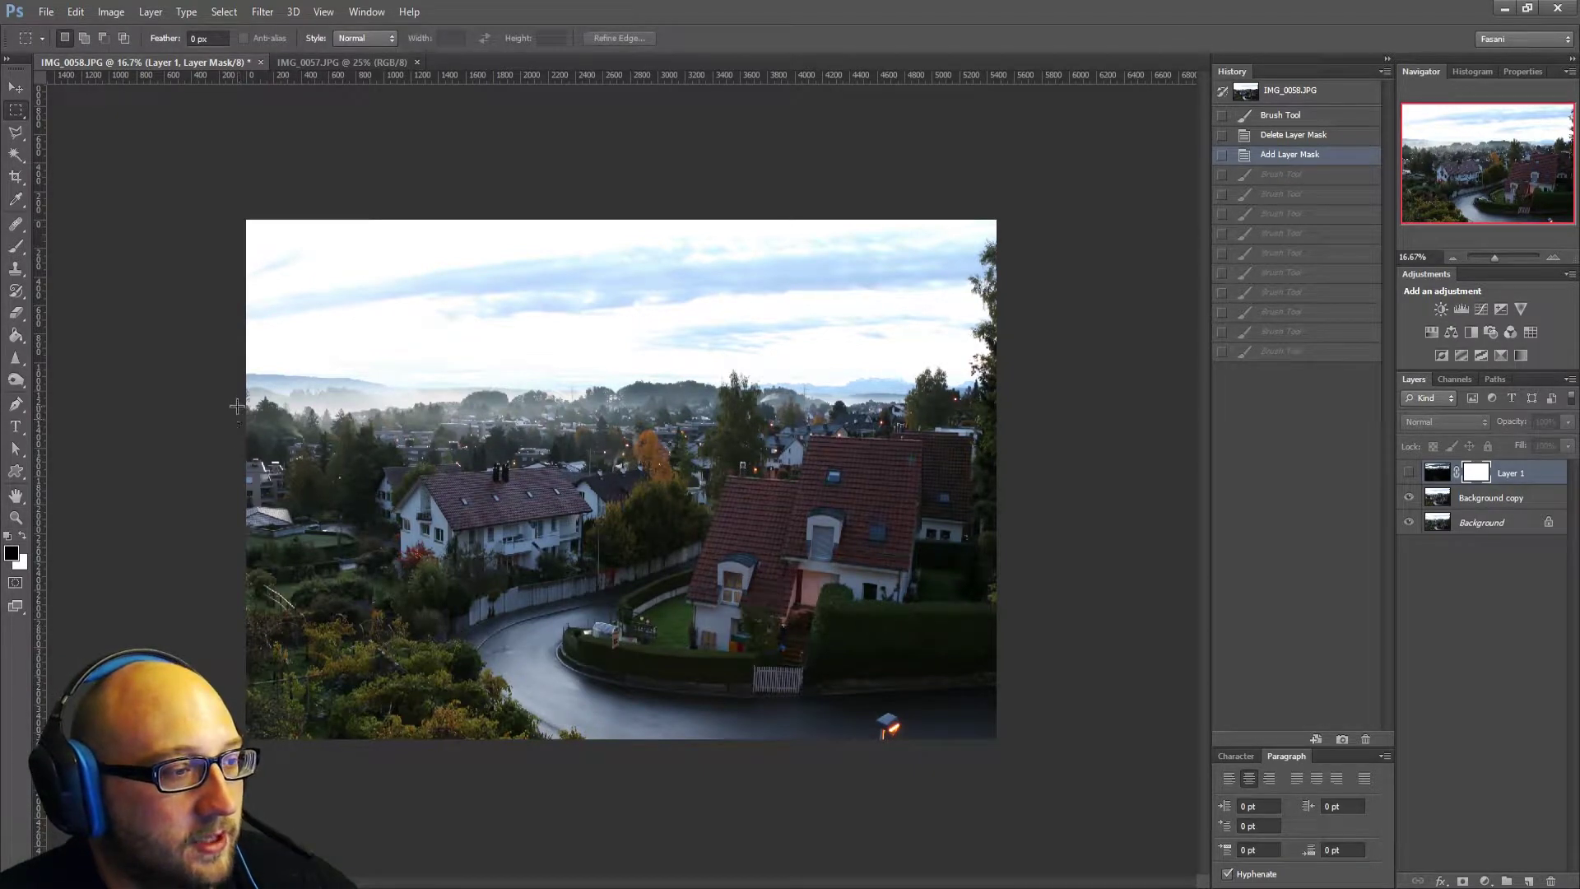
{"action": "left_click_drag", "start_coordinate": [428, 421], "coordinate": [1037, 426]}
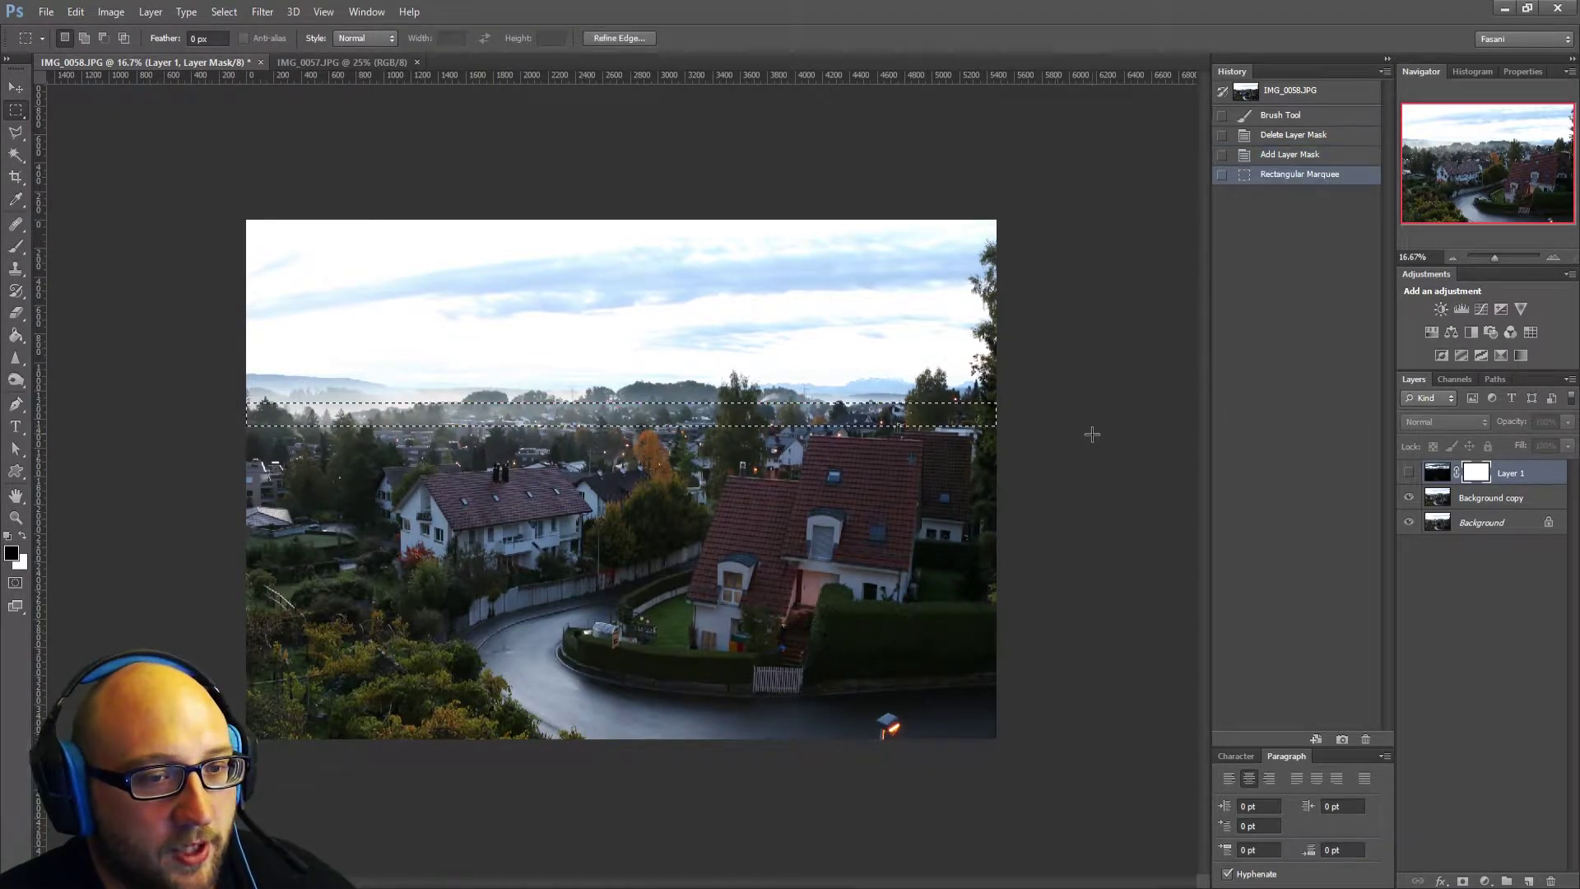
{"action": "left_click", "coordinate": [833, 434]}
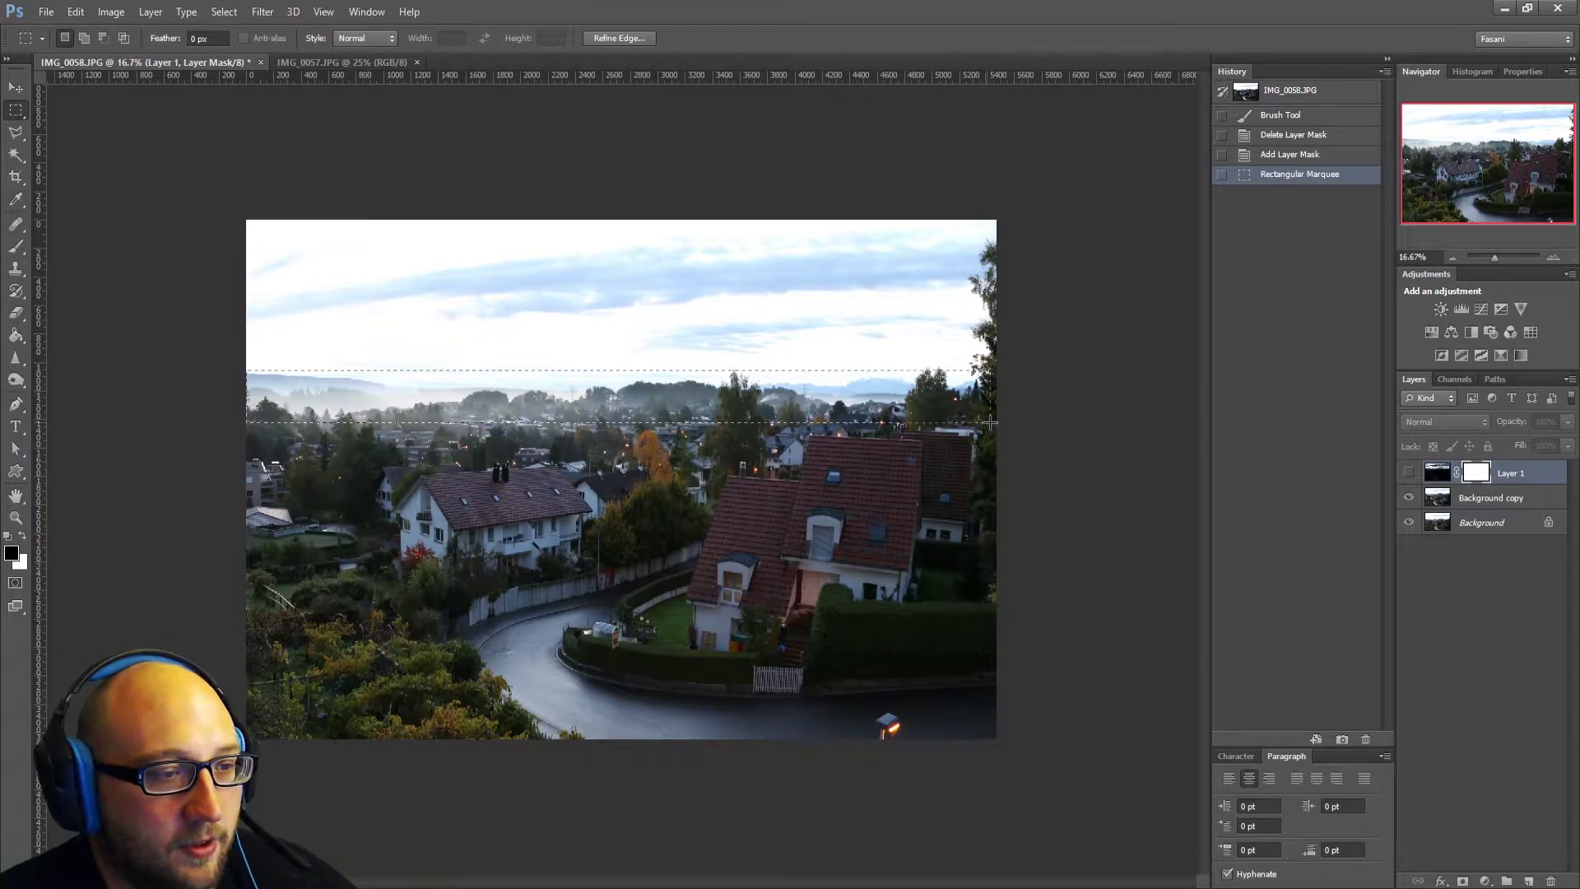
{"action": "left_click_drag", "start_coordinate": [1033, 218], "coordinate": [887, 266]}
{"action": "left_click_drag", "start_coordinate": [215, 395], "coordinate": [216, 395]}
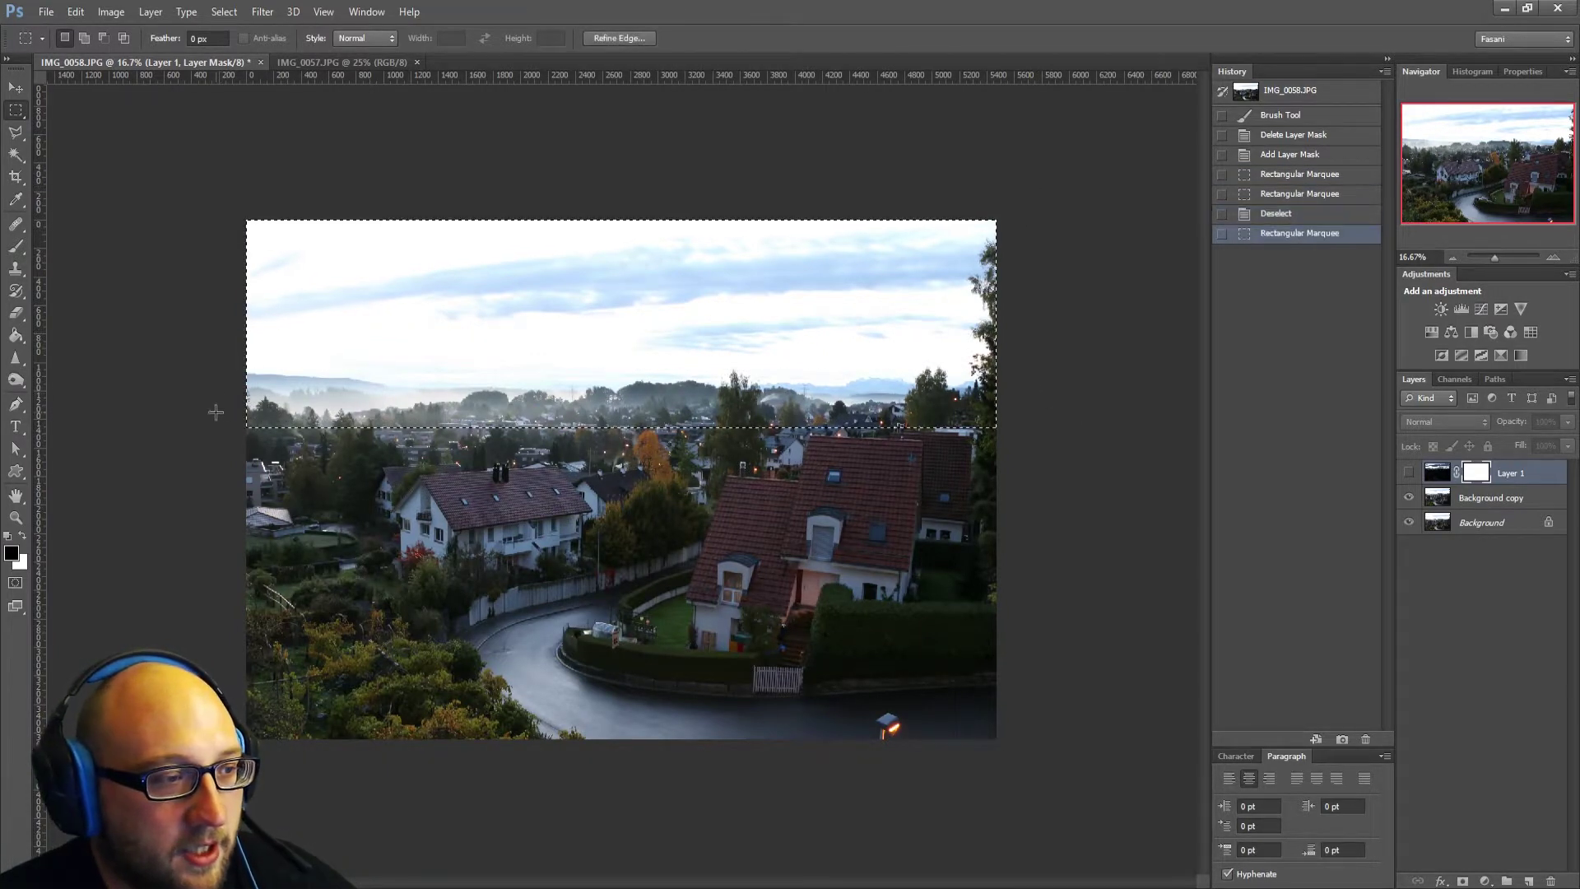
{"action": "left_click", "coordinate": [304, 343]}
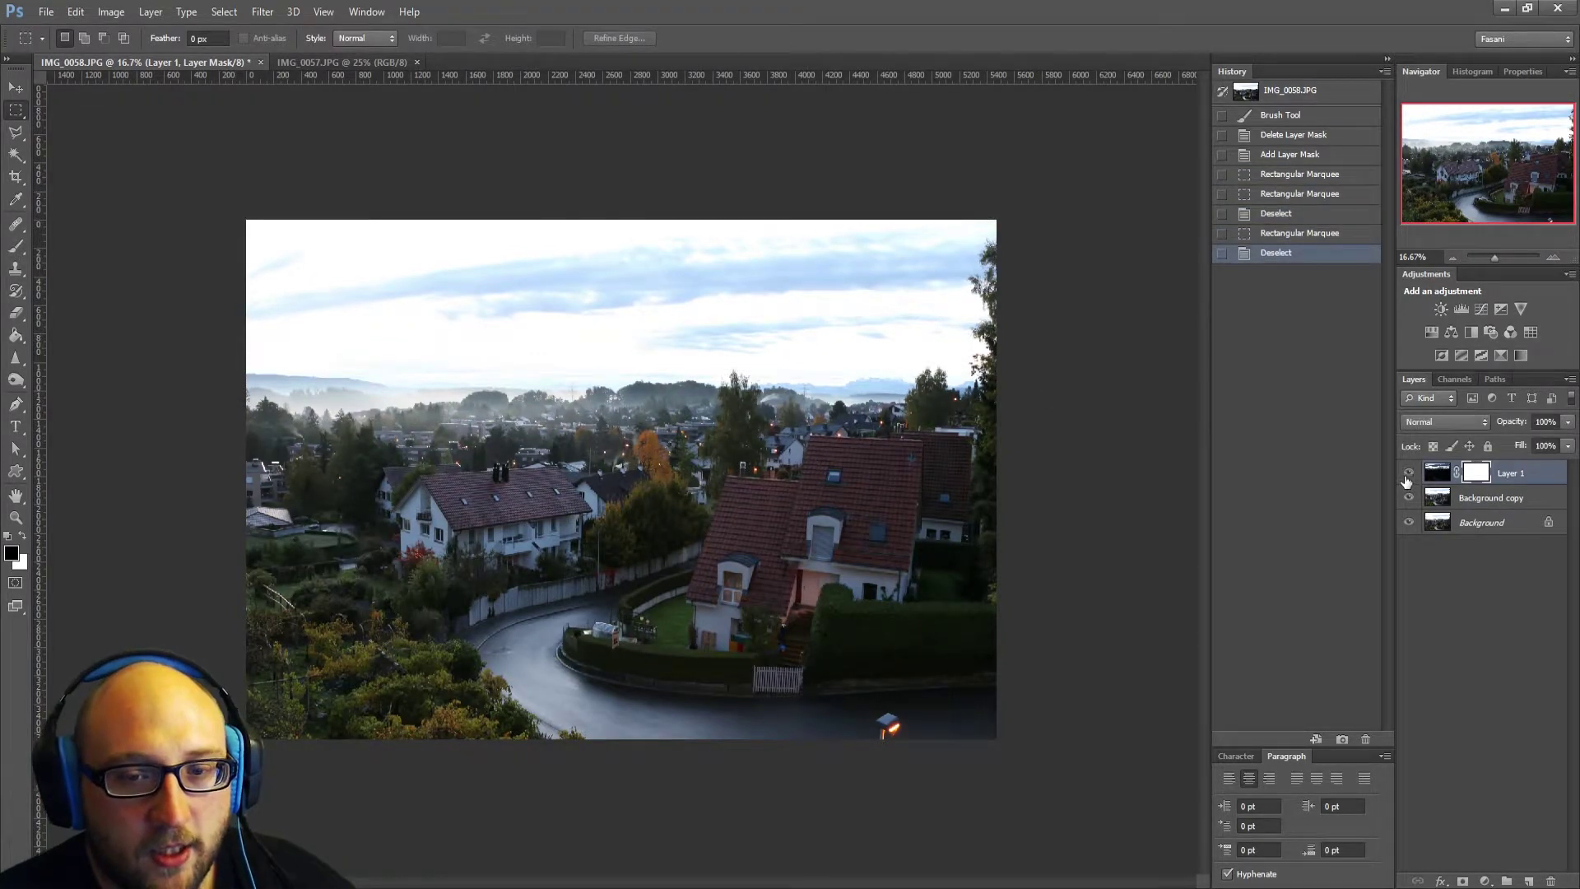
{"action": "left_click", "coordinate": [1408, 476]}
{"action": "left_click", "coordinate": [1410, 476]}
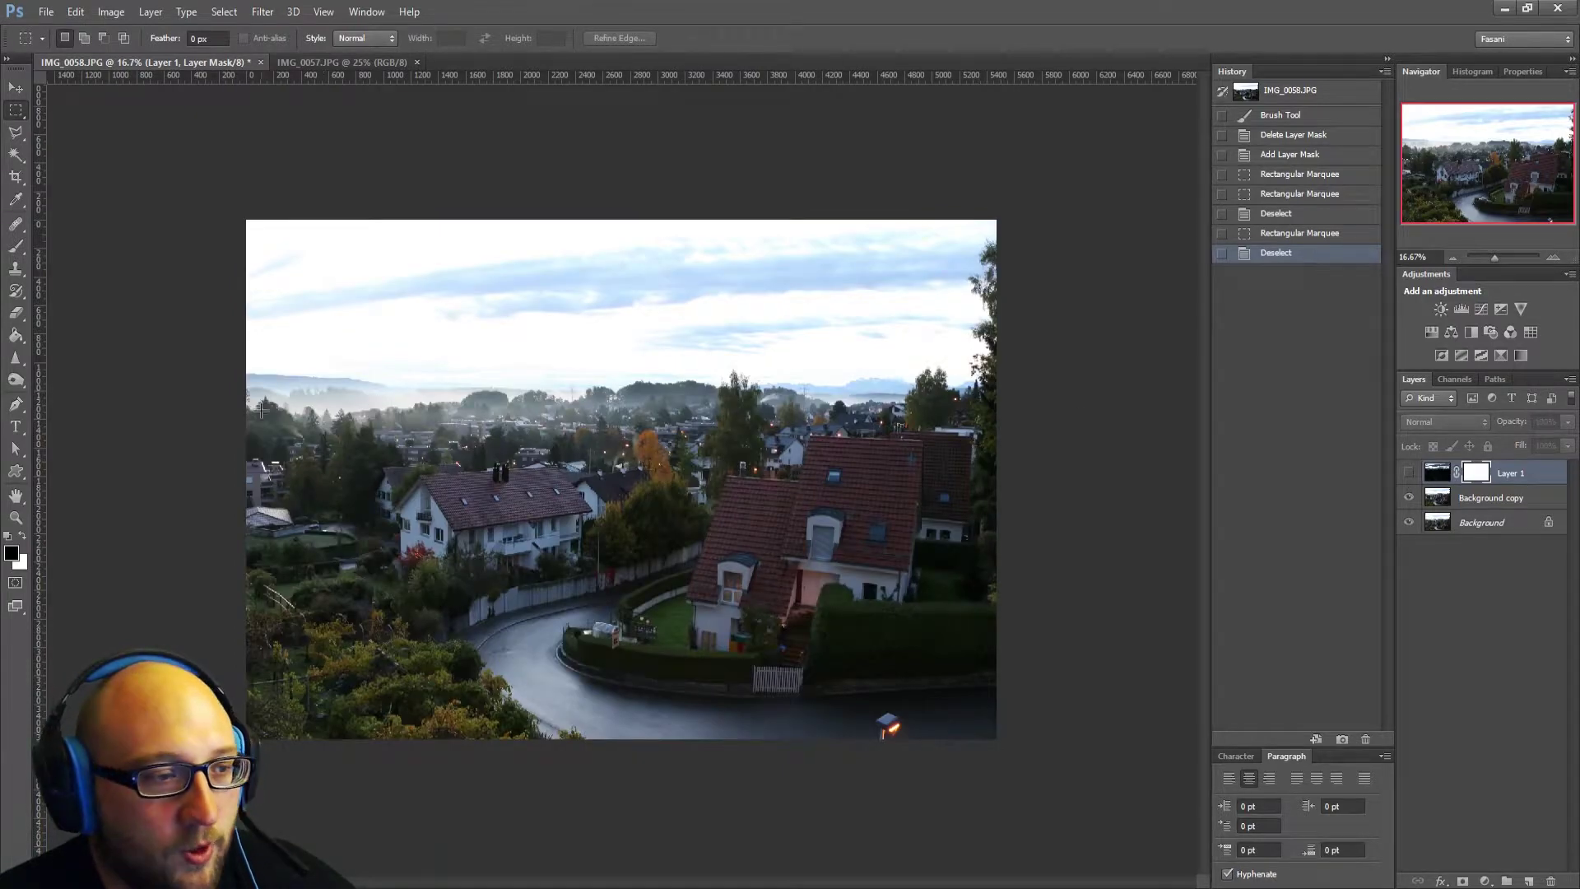
Show Layer 1 and paint its mask black over the road and foreground garden with a 1200 px brush, raising the opacity to 100%.
{"action": "left_click", "coordinate": [1409, 476]}
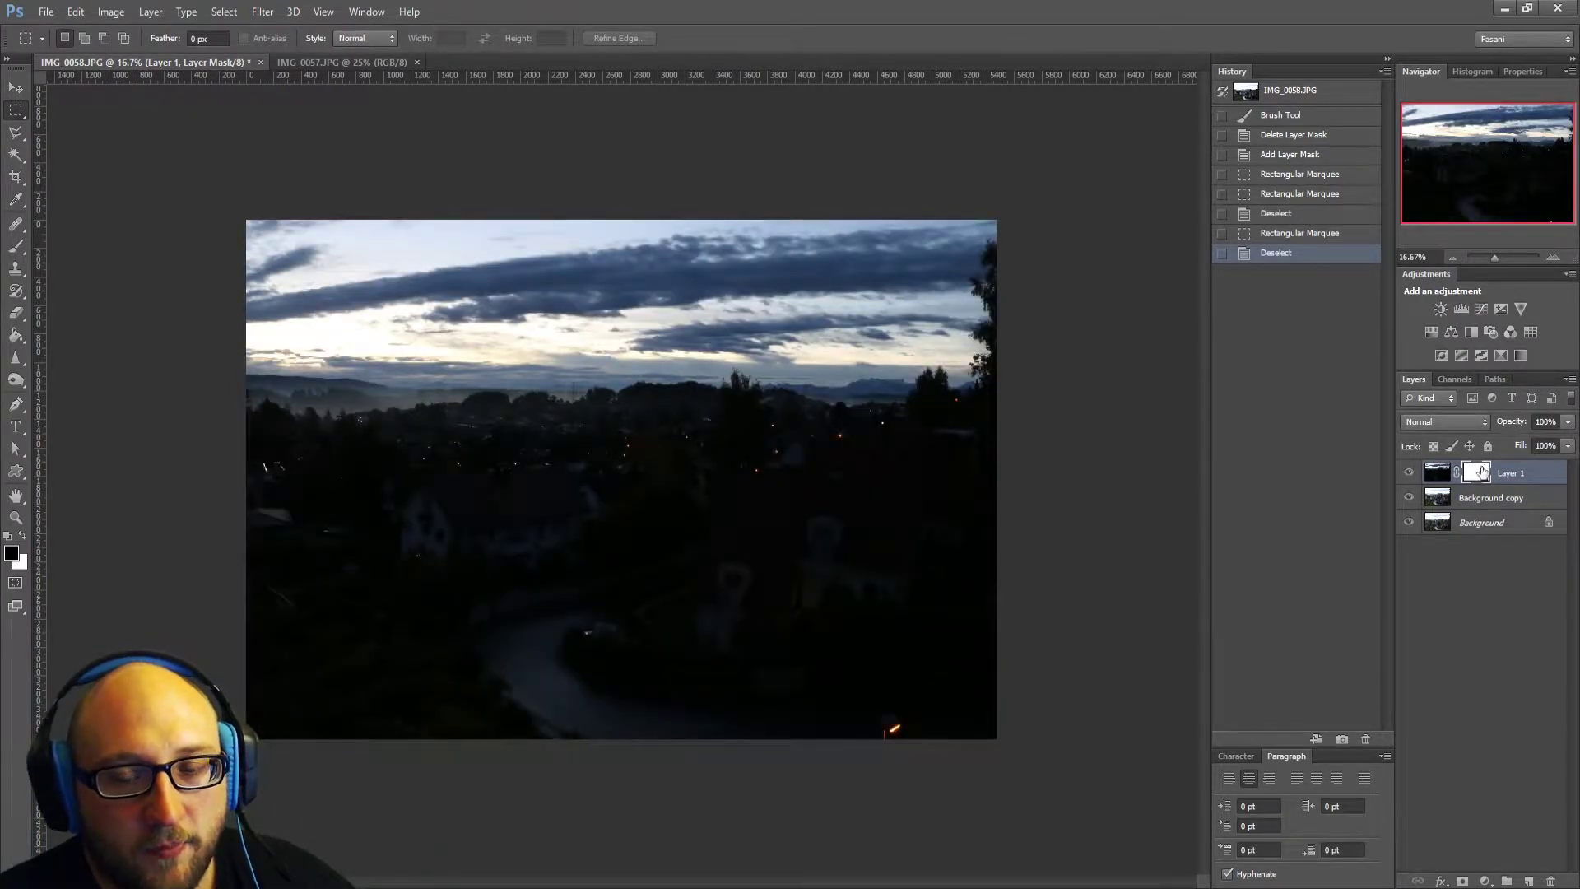
{"action": "left_click", "coordinate": [16, 245]}
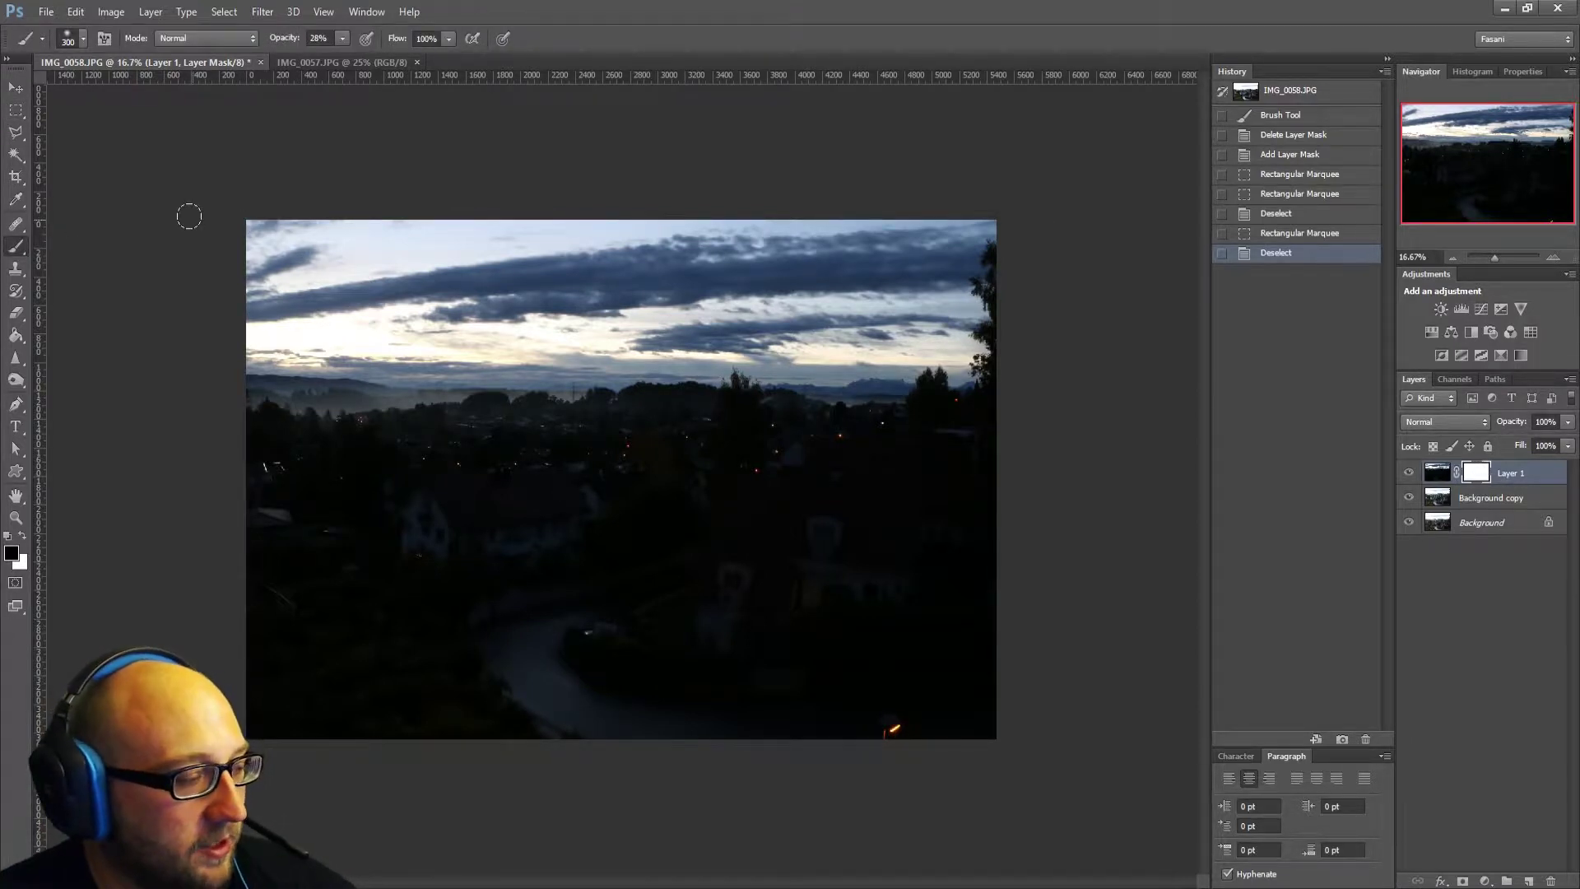
{"action": "key", "text": "bracketright"}
{"action": "key", "text": "bracketright"}
{"action": "key", "text": "bracketright"}
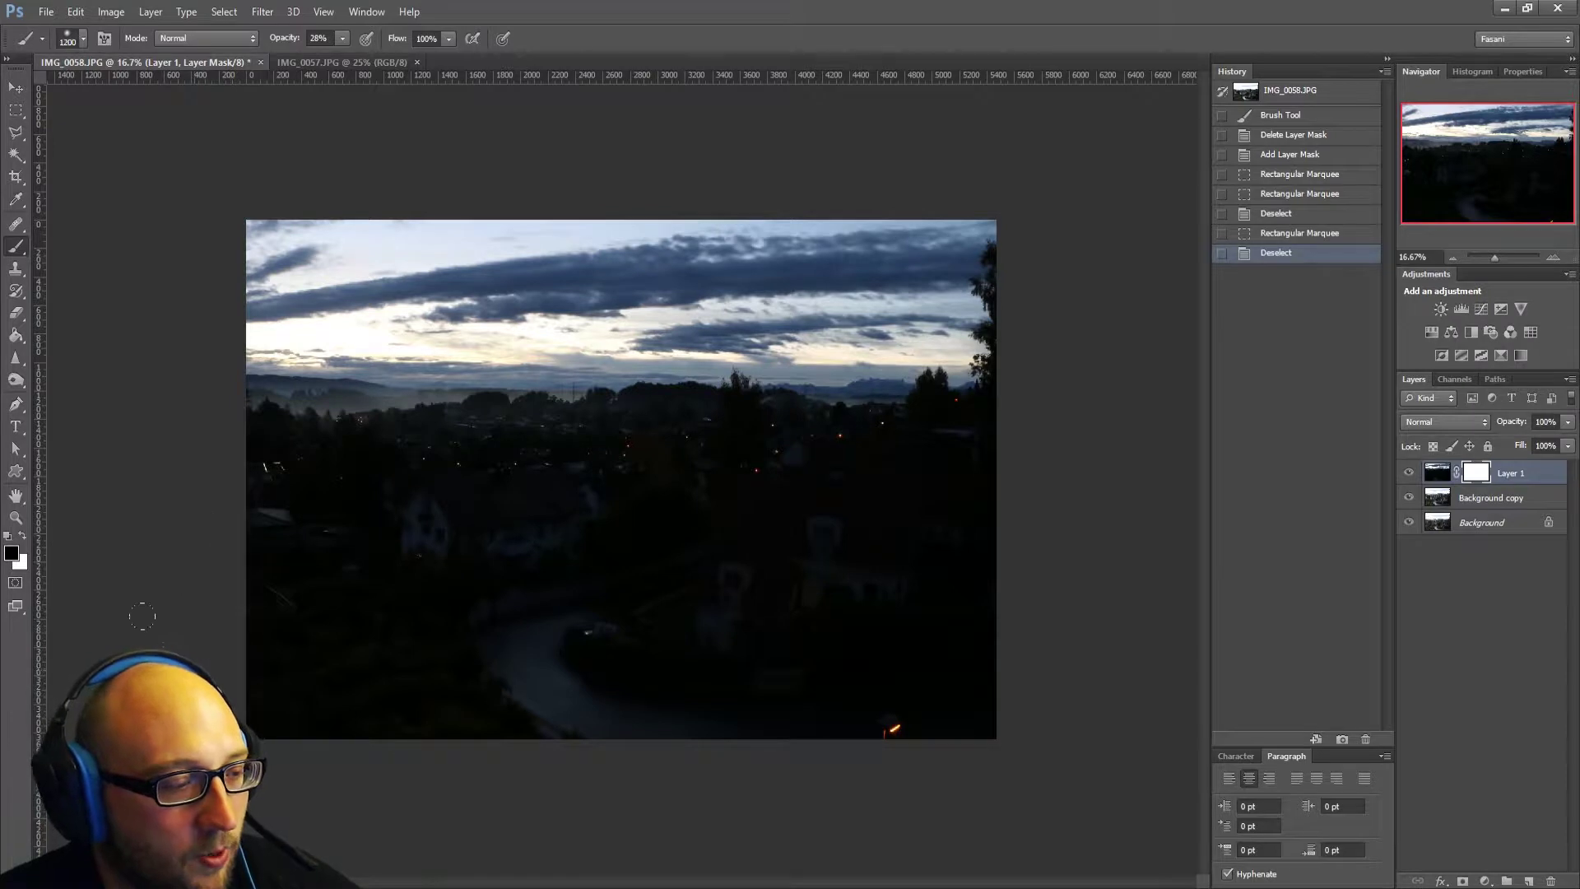
{"action": "mouse_move", "coordinate": [141, 616]}
{"action": "left_mouse_down"}
{"action": "mouse_move", "coordinate": [511, 675]}
{"action": "mouse_move", "coordinate": [609, 642]}
{"action": "mouse_move", "coordinate": [782, 650]}
{"action": "mouse_move", "coordinate": [807, 626]}
{"action": "left_mouse_up"}
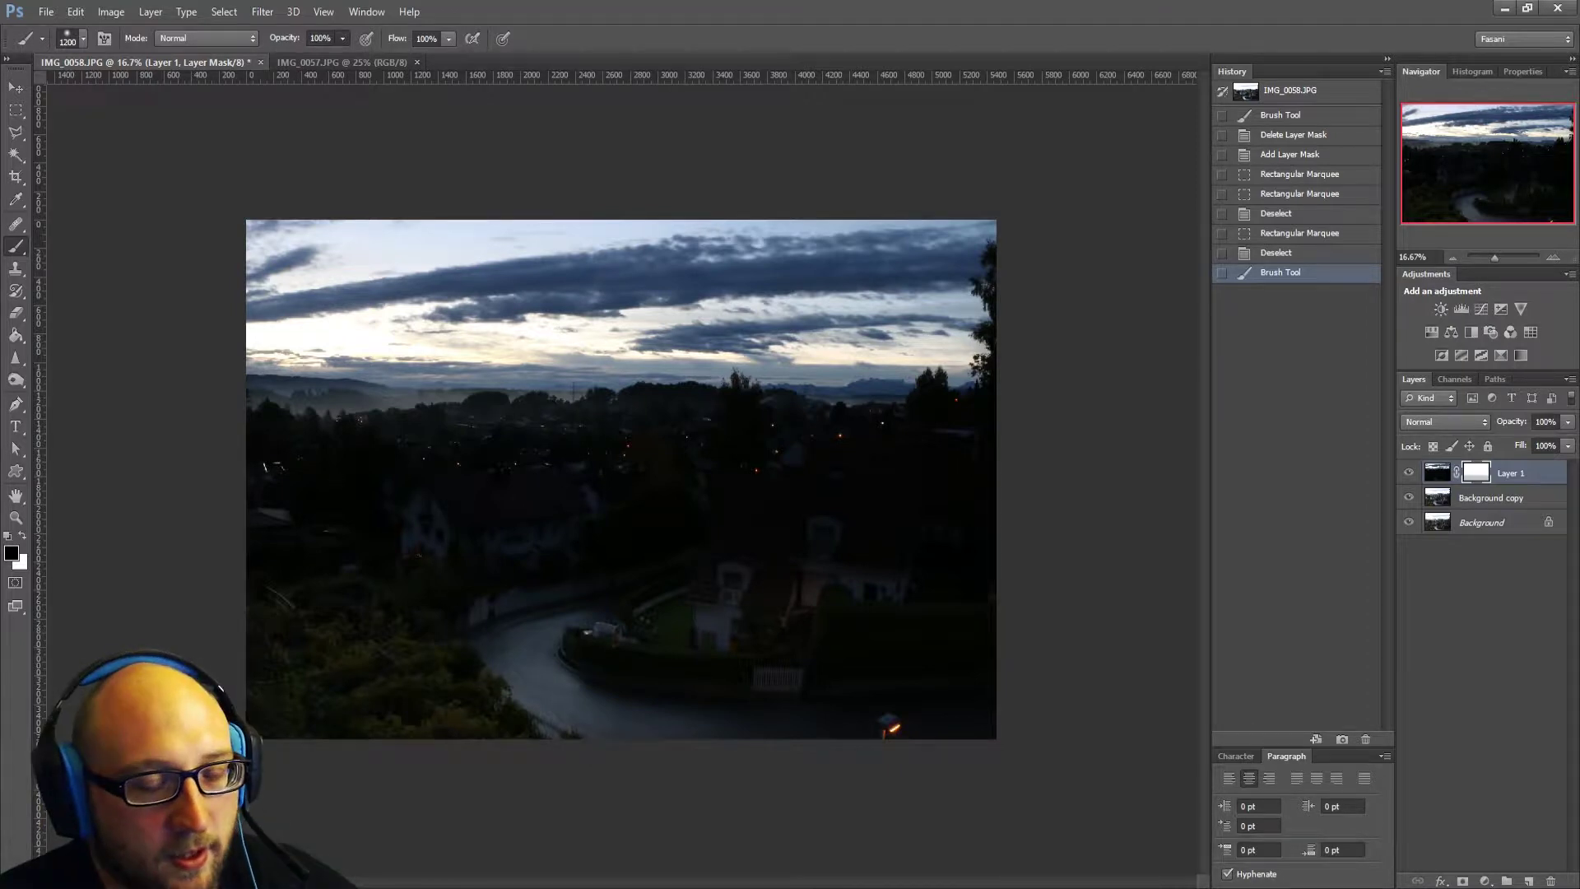
{"action": "mouse_move", "coordinate": [979, 721]}
{"action": "left_mouse_down"}
{"action": "mouse_move", "coordinate": [697, 689]}
{"action": "mouse_move", "coordinate": [527, 708]}
{"action": "mouse_move", "coordinate": [782, 667]}
{"action": "mouse_move", "coordinate": [123, 642]}
{"action": "left_mouse_up"}
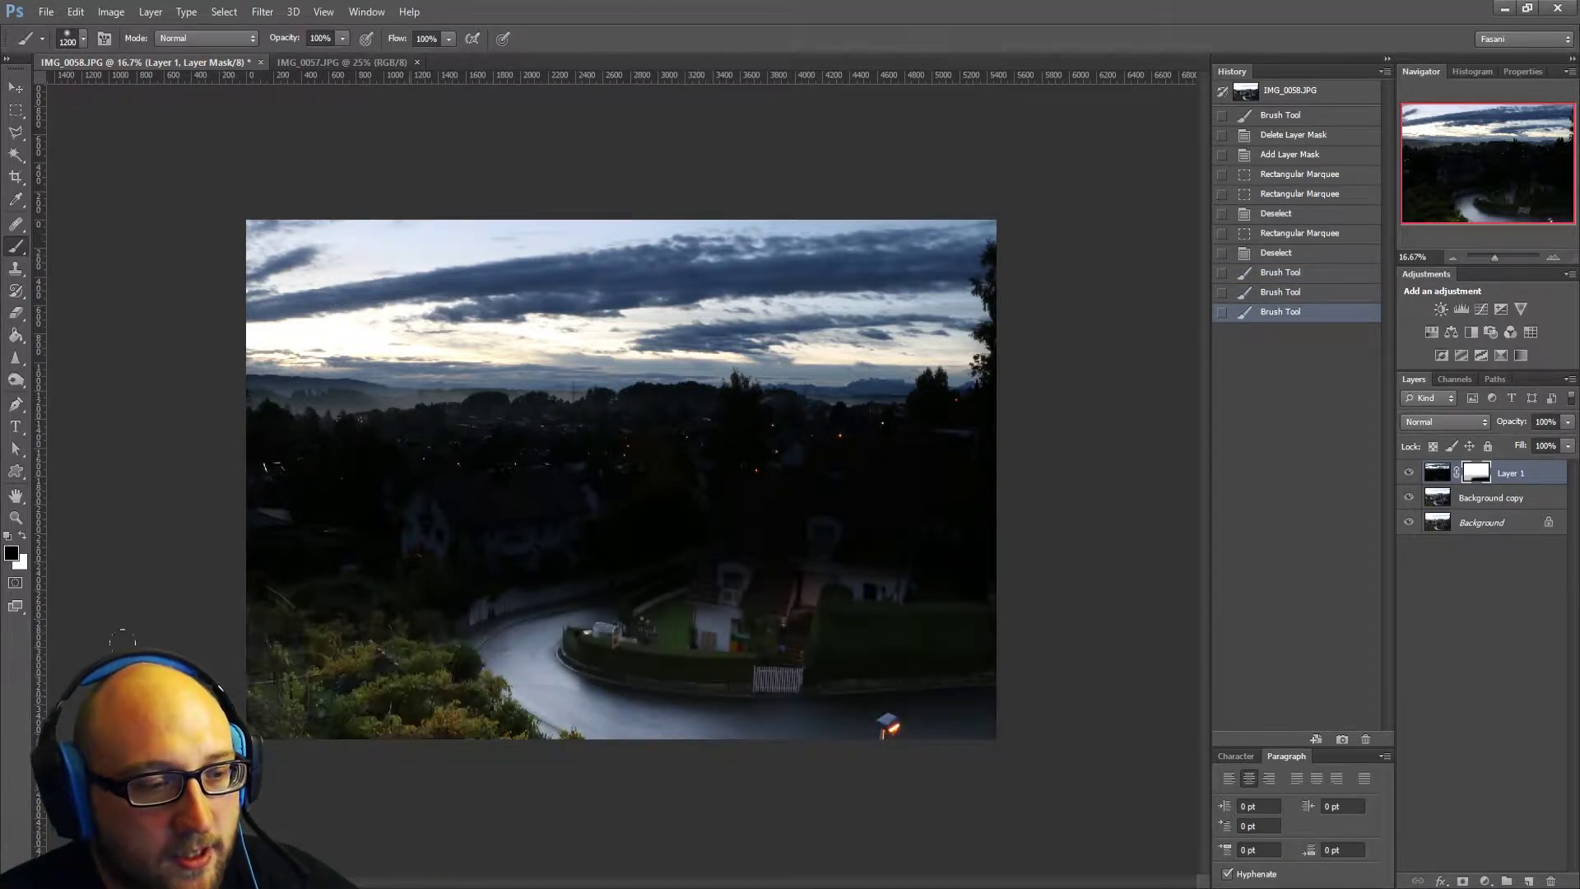
Extend the black mask painting up over the gardens, hedges and lower parts of the houses, and compare by toggling Layer 1's visibility.
{"action": "left_click_drag", "start_coordinate": [313, 633], "coordinate": [568, 625]}
{"action": "left_click_drag", "start_coordinate": [856, 568], "coordinate": [263, 576]}
{"action": "mouse_move", "coordinate": [313, 543]}
{"action": "left_mouse_down"}
{"action": "mouse_move", "coordinate": [891, 523]}
{"action": "mouse_move", "coordinate": [206, 518]}
{"action": "left_mouse_up"}
{"action": "left_click", "coordinate": [1408, 474]}
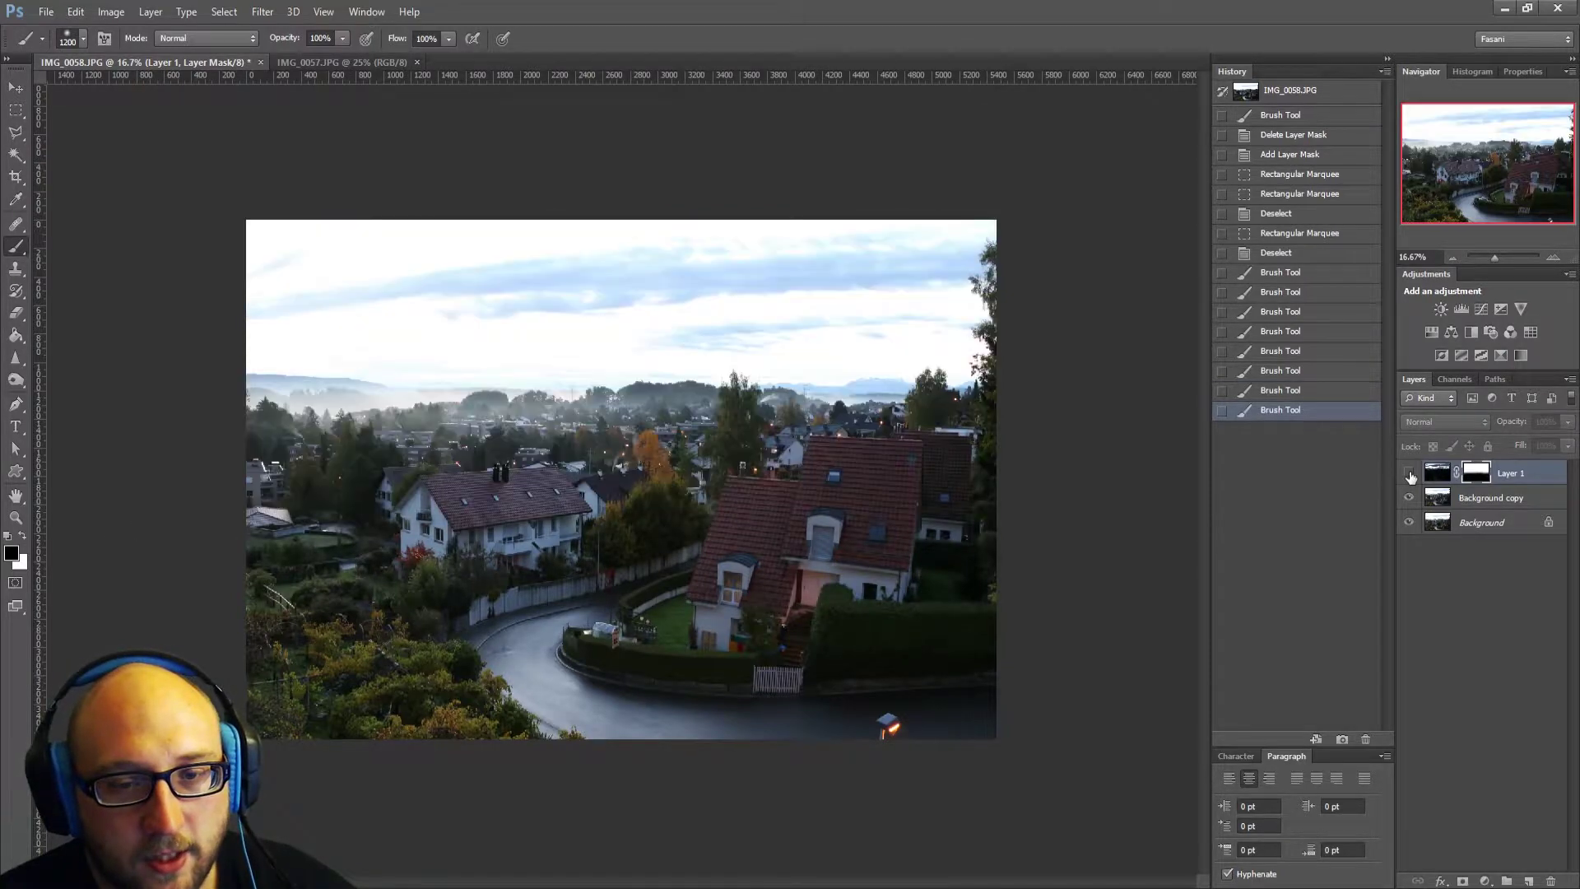
{"action": "left_click", "coordinate": [1409, 475]}
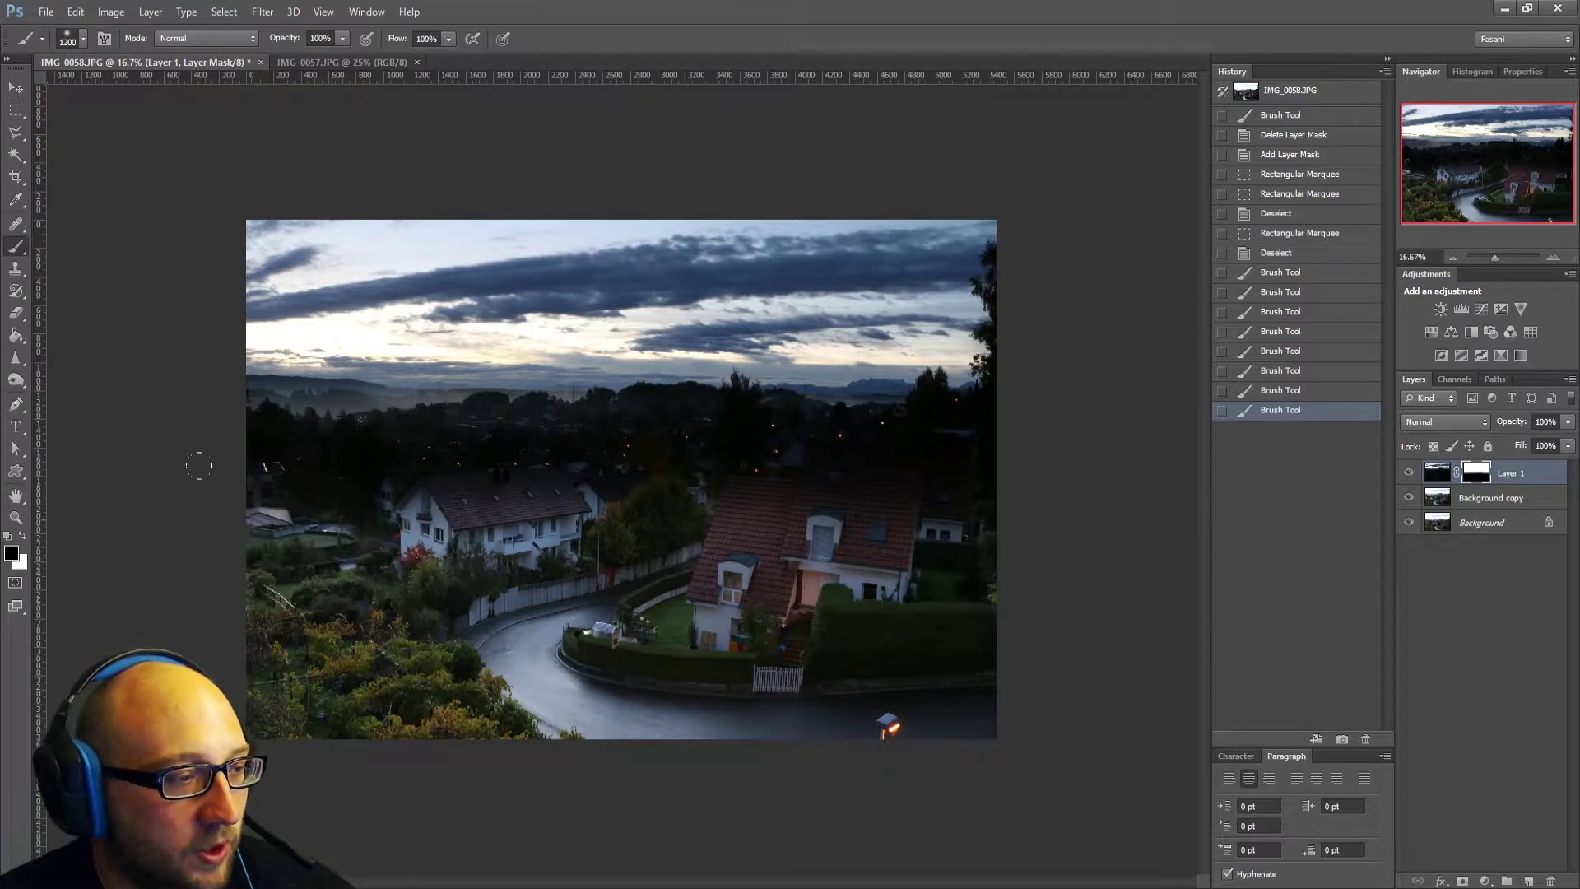
Paint Layer 1's mask black across the rooftops and trees just below the town, using the 1200 px brush at 100% opacity.
{"action": "mouse_move", "coordinate": [198, 466]}
{"action": "left_mouse_down"}
{"action": "mouse_move", "coordinate": [338, 494]}
{"action": "mouse_move", "coordinate": [642, 494]}
{"action": "left_mouse_up"}
{"action": "left_click_drag", "start_coordinate": [387, 485], "coordinate": [782, 489]}
{"action": "left_click_drag", "start_coordinate": [872, 519], "coordinate": [939, 510]}
{"action": "mouse_move", "coordinate": [922, 485]}
{"action": "left_mouse_down"}
{"action": "mouse_move", "coordinate": [757, 453]}
{"action": "mouse_move", "coordinate": [658, 465]}
{"action": "left_mouse_up"}
{"action": "left_click_drag", "start_coordinate": [584, 469], "coordinate": [510, 473]}
{"action": "mouse_move", "coordinate": [658, 461]}
{"action": "left_mouse_down"}
{"action": "mouse_move", "coordinate": [790, 452]}
{"action": "mouse_move", "coordinate": [872, 469]}
{"action": "left_mouse_up"}
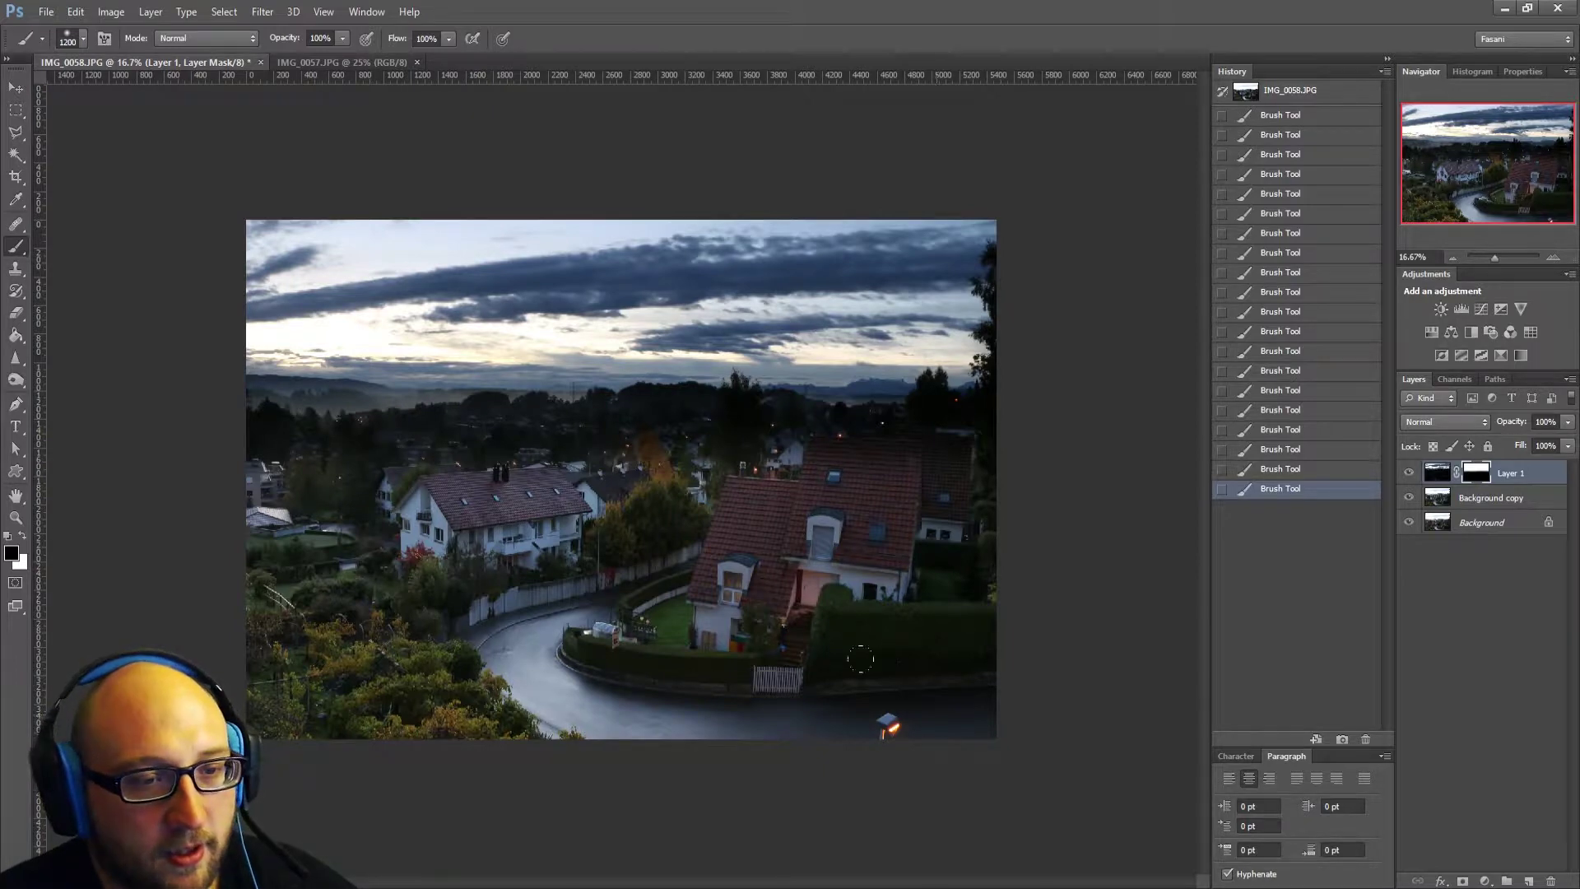
Paint the mask black over the buildings and trees near the photo's left edge with a 150 px brush at 100% opacity.
{"action": "left_click", "coordinate": [15, 517]}
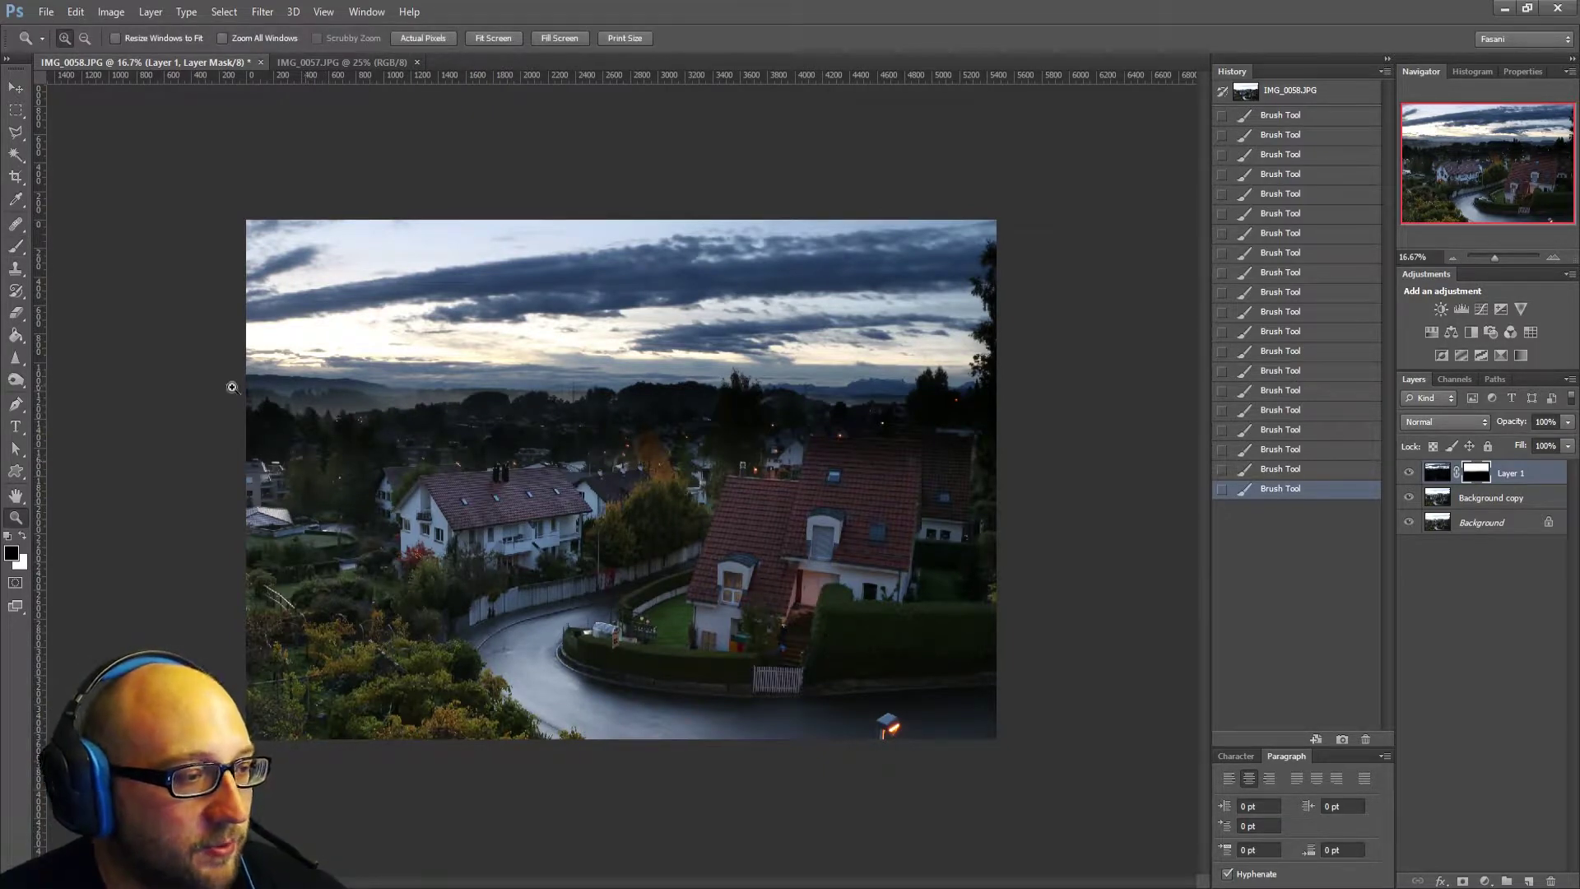
{"action": "left_click_drag", "start_coordinate": [231, 387], "coordinate": [721, 447]}
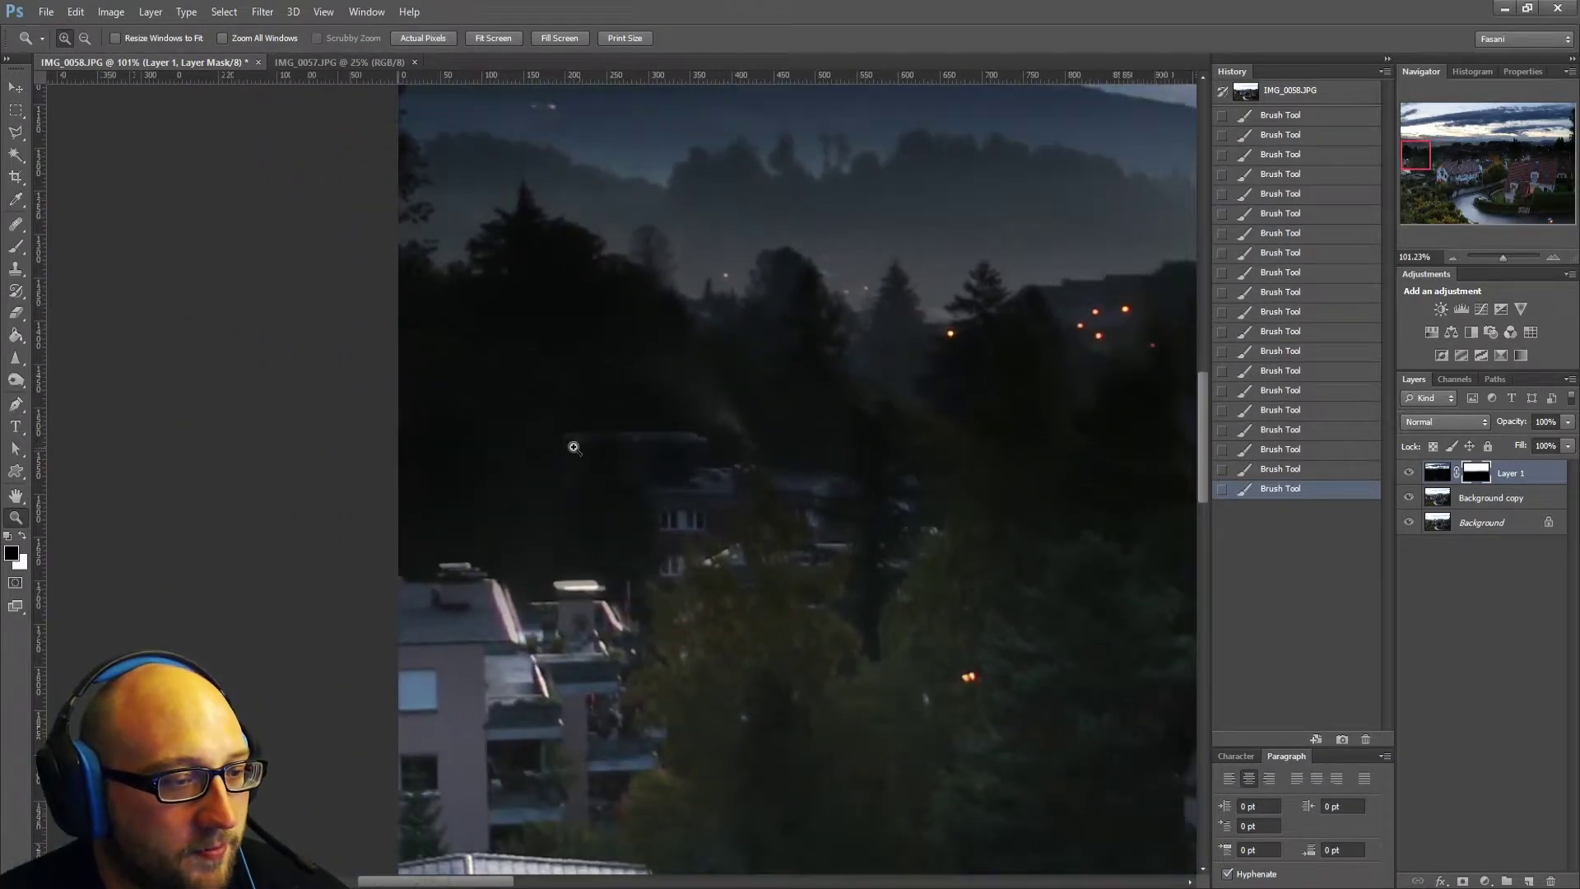
{"action": "left_click", "coordinate": [17, 249]}
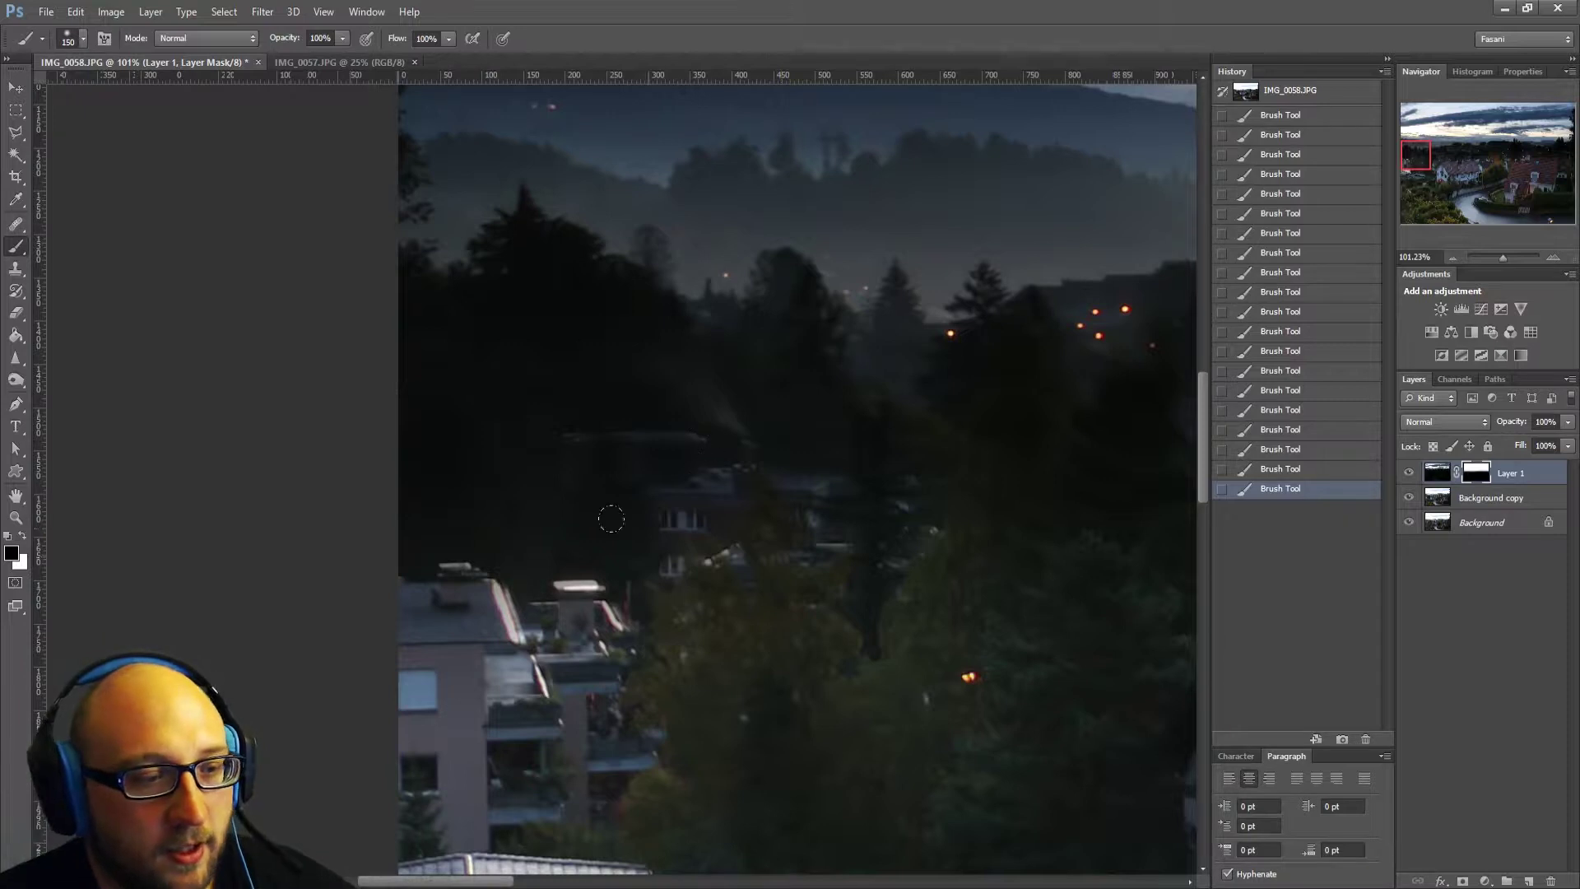
{"action": "mouse_move", "coordinate": [610, 518]}
{"action": "left_mouse_down"}
{"action": "mouse_move", "coordinate": [507, 479]}
{"action": "mouse_move", "coordinate": [434, 542]}
{"action": "mouse_move", "coordinate": [413, 601]}
{"action": "mouse_move", "coordinate": [429, 689]}
{"action": "left_mouse_up"}
{"action": "mouse_move", "coordinate": [680, 636]}
{"action": "left_mouse_down"}
{"action": "mouse_move", "coordinate": [626, 486]}
{"action": "mouse_move", "coordinate": [434, 516]}
{"action": "mouse_move", "coordinate": [461, 395]}
{"action": "mouse_move", "coordinate": [512, 372]}
{"action": "mouse_move", "coordinate": [651, 387]}
{"action": "mouse_move", "coordinate": [815, 526]}
{"action": "mouse_move", "coordinate": [627, 428]}
{"action": "left_mouse_up"}
{"action": "mouse_move", "coordinate": [761, 635]}
{"action": "left_mouse_down"}
{"action": "mouse_move", "coordinate": [998, 602]}
{"action": "mouse_move", "coordinate": [492, 560]}
{"action": "left_mouse_up"}
{"action": "left_click_drag", "start_coordinate": [561, 406], "coordinate": [480, 479]}
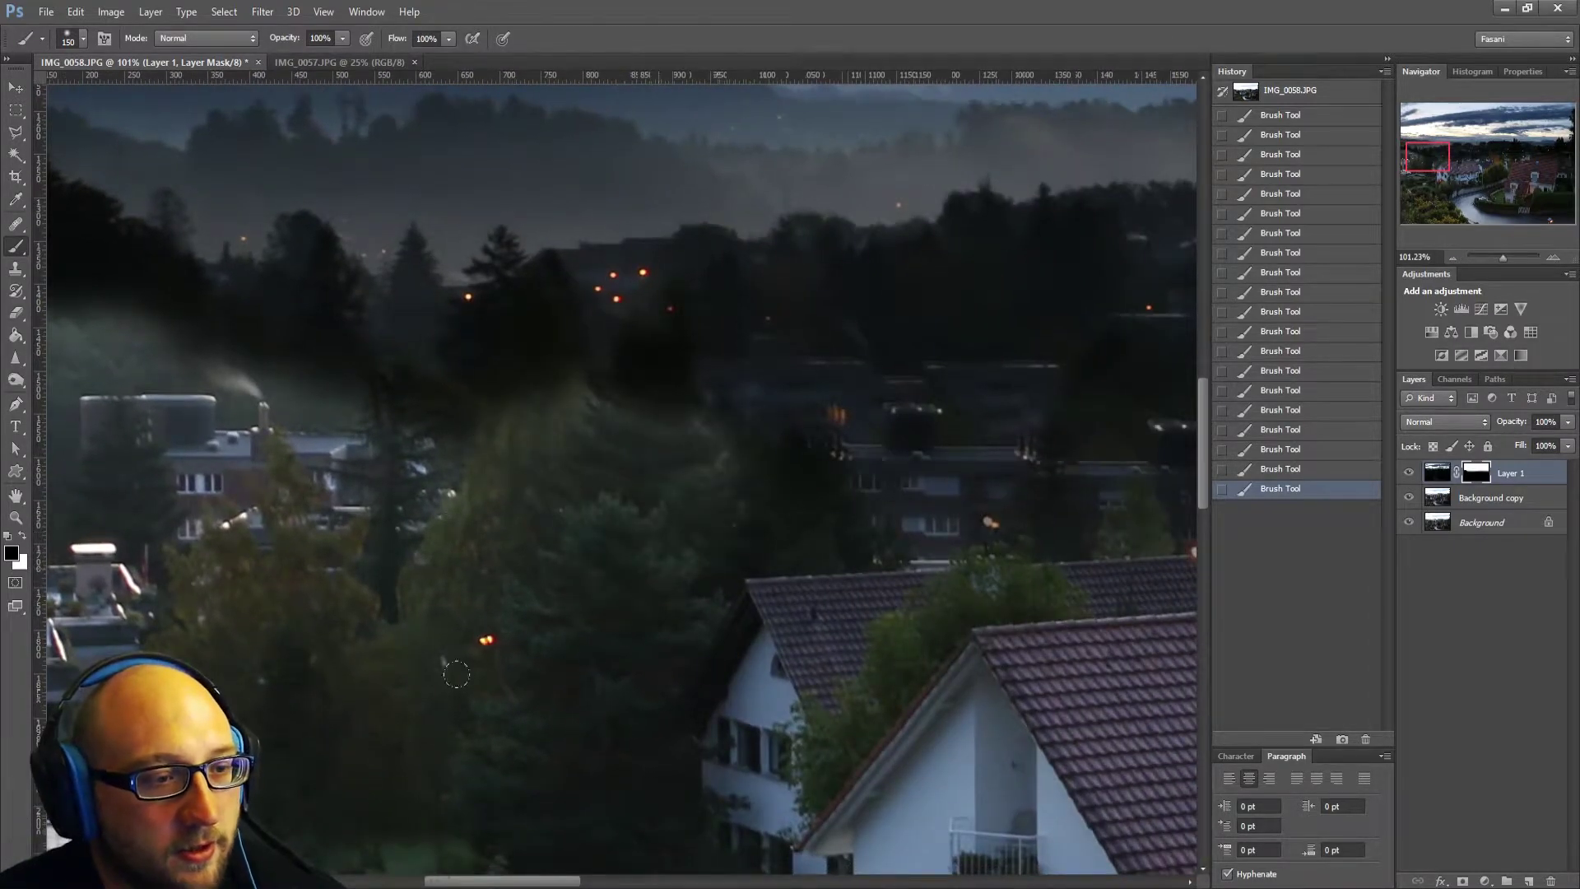
Brush black on the mask over the apartment blocks and trees behind the white house's roof, keeping below the dark horizon trees.
{"action": "mouse_move", "coordinate": [786, 576]}
{"action": "left_mouse_down"}
{"action": "mouse_move", "coordinate": [831, 527]}
{"action": "mouse_move", "coordinate": [831, 469]}
{"action": "mouse_move", "coordinate": [757, 391]}
{"action": "mouse_move", "coordinate": [619, 435]}
{"action": "mouse_move", "coordinate": [823, 374]}
{"action": "mouse_move", "coordinate": [642, 366]}
{"action": "mouse_move", "coordinate": [905, 346]}
{"action": "mouse_move", "coordinate": [971, 395]}
{"action": "left_mouse_up"}
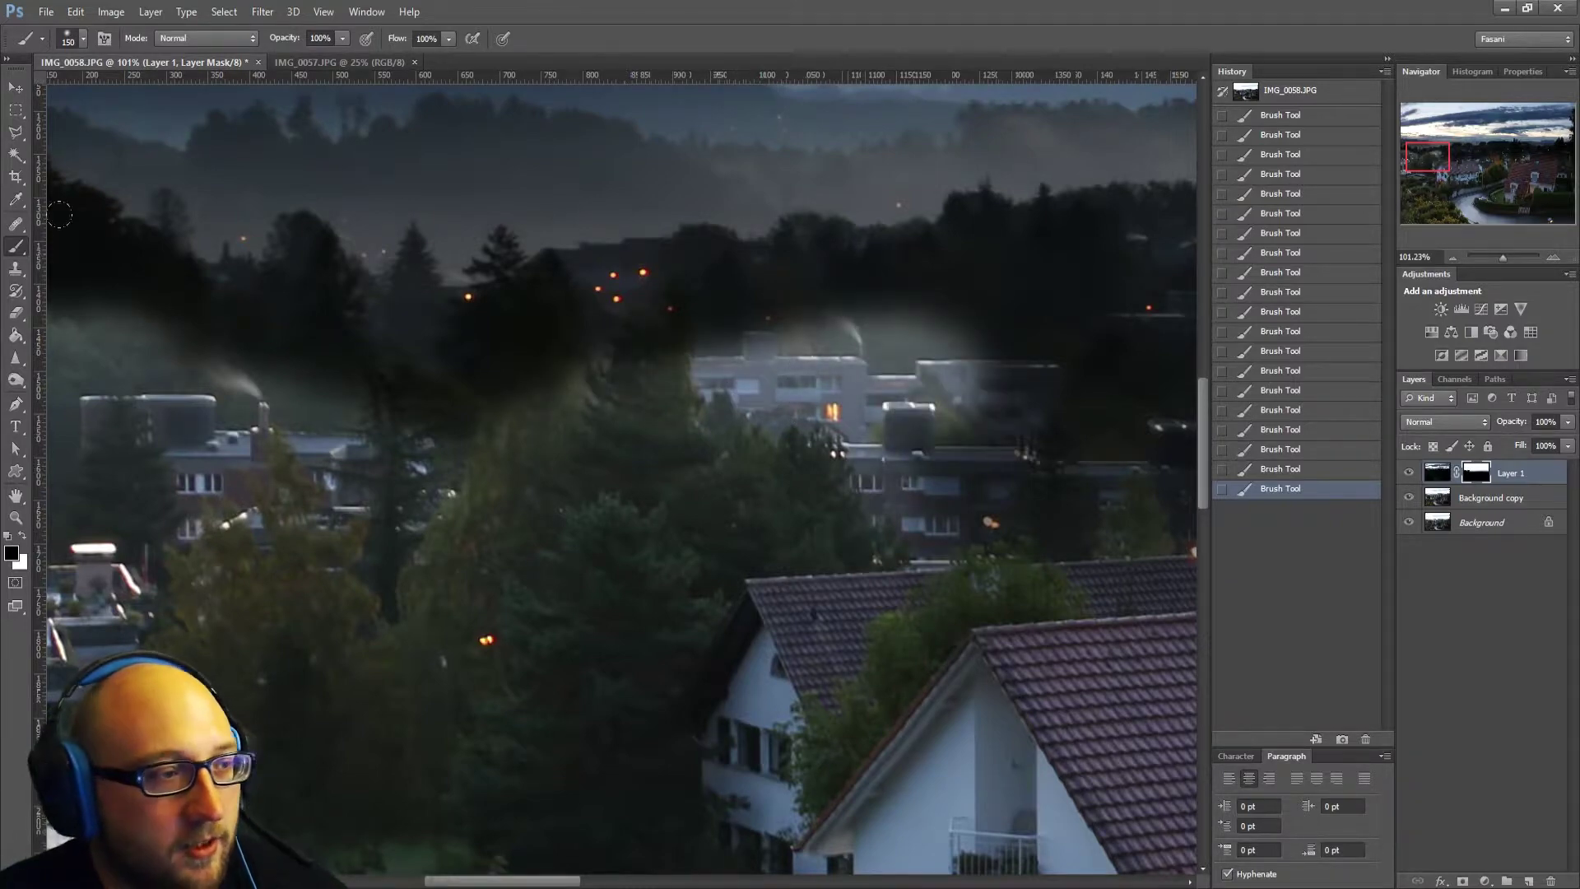
{"action": "left_click_drag", "start_coordinate": [961, 191], "coordinate": [486, 155]}
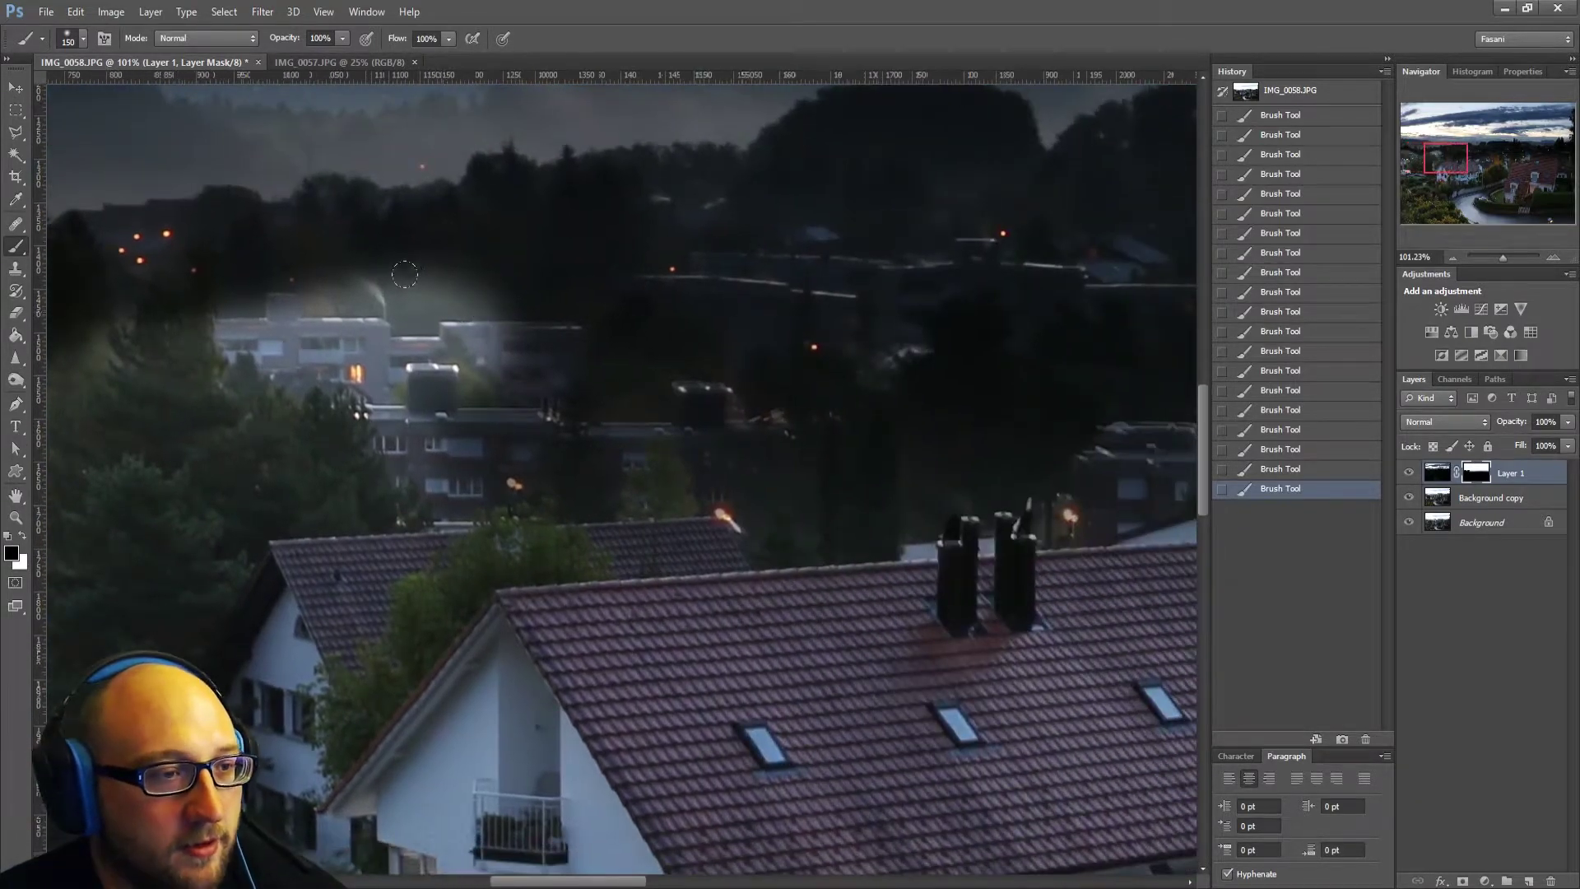
{"action": "mouse_move", "coordinate": [675, 247]}
{"action": "left_mouse_down"}
{"action": "mouse_move", "coordinate": [576, 387]}
{"action": "mouse_move", "coordinate": [334, 551]}
{"action": "left_mouse_up"}
{"action": "mouse_move", "coordinate": [659, 576]}
{"action": "left_mouse_down"}
{"action": "mouse_move", "coordinate": [906, 477]}
{"action": "mouse_move", "coordinate": [865, 329]}
{"action": "mouse_move", "coordinate": [607, 257]}
{"action": "mouse_move", "coordinate": [811, 268]}
{"action": "left_mouse_up"}
{"action": "left_click_drag", "start_coordinate": [834, 385], "coordinate": [381, 518]}
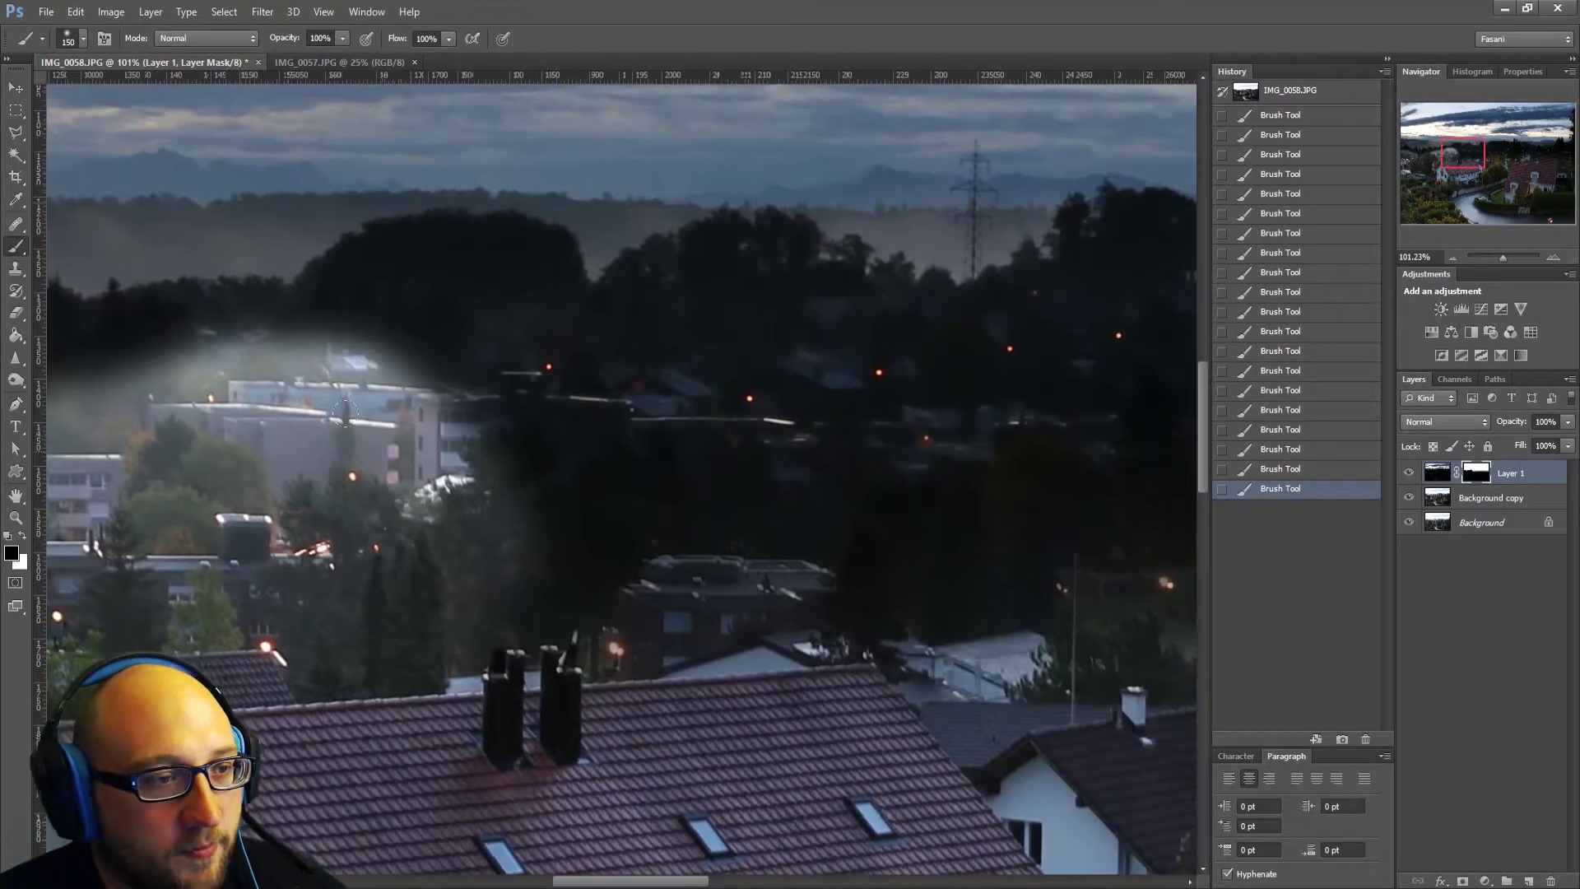
Continue the black mask painting over the town buildings and trees beyond the roof chimneys, up to the orange tree.
{"action": "mouse_move", "coordinate": [395, 375]}
{"action": "left_mouse_down"}
{"action": "mouse_move", "coordinate": [491, 360]}
{"action": "mouse_move", "coordinate": [432, 479]}
{"action": "mouse_move", "coordinate": [658, 625]}
{"action": "mouse_move", "coordinate": [807, 625]}
{"action": "mouse_move", "coordinate": [601, 371]}
{"action": "mouse_move", "coordinate": [815, 511]}
{"action": "left_mouse_up"}
{"action": "mouse_move", "coordinate": [635, 502]}
{"action": "left_mouse_down"}
{"action": "mouse_move", "coordinate": [905, 423]}
{"action": "mouse_move", "coordinate": [945, 621]}
{"action": "mouse_move", "coordinate": [988, 567]}
{"action": "left_mouse_up"}
{"action": "mouse_move", "coordinate": [970, 504]}
{"action": "left_mouse_down"}
{"action": "mouse_move", "coordinate": [525, 441]}
{"action": "mouse_move", "coordinate": [724, 297]}
{"action": "mouse_move", "coordinate": [659, 576]}
{"action": "mouse_move", "coordinate": [881, 412]}
{"action": "mouse_move", "coordinate": [705, 265]}
{"action": "mouse_move", "coordinate": [910, 531]}
{"action": "mouse_move", "coordinate": [397, 582]}
{"action": "left_mouse_up"}
{"action": "mouse_move", "coordinate": [436, 403]}
{"action": "left_mouse_down"}
{"action": "mouse_move", "coordinate": [441, 328]}
{"action": "mouse_move", "coordinate": [531, 463]}
{"action": "mouse_move", "coordinate": [344, 650]}
{"action": "left_mouse_up"}
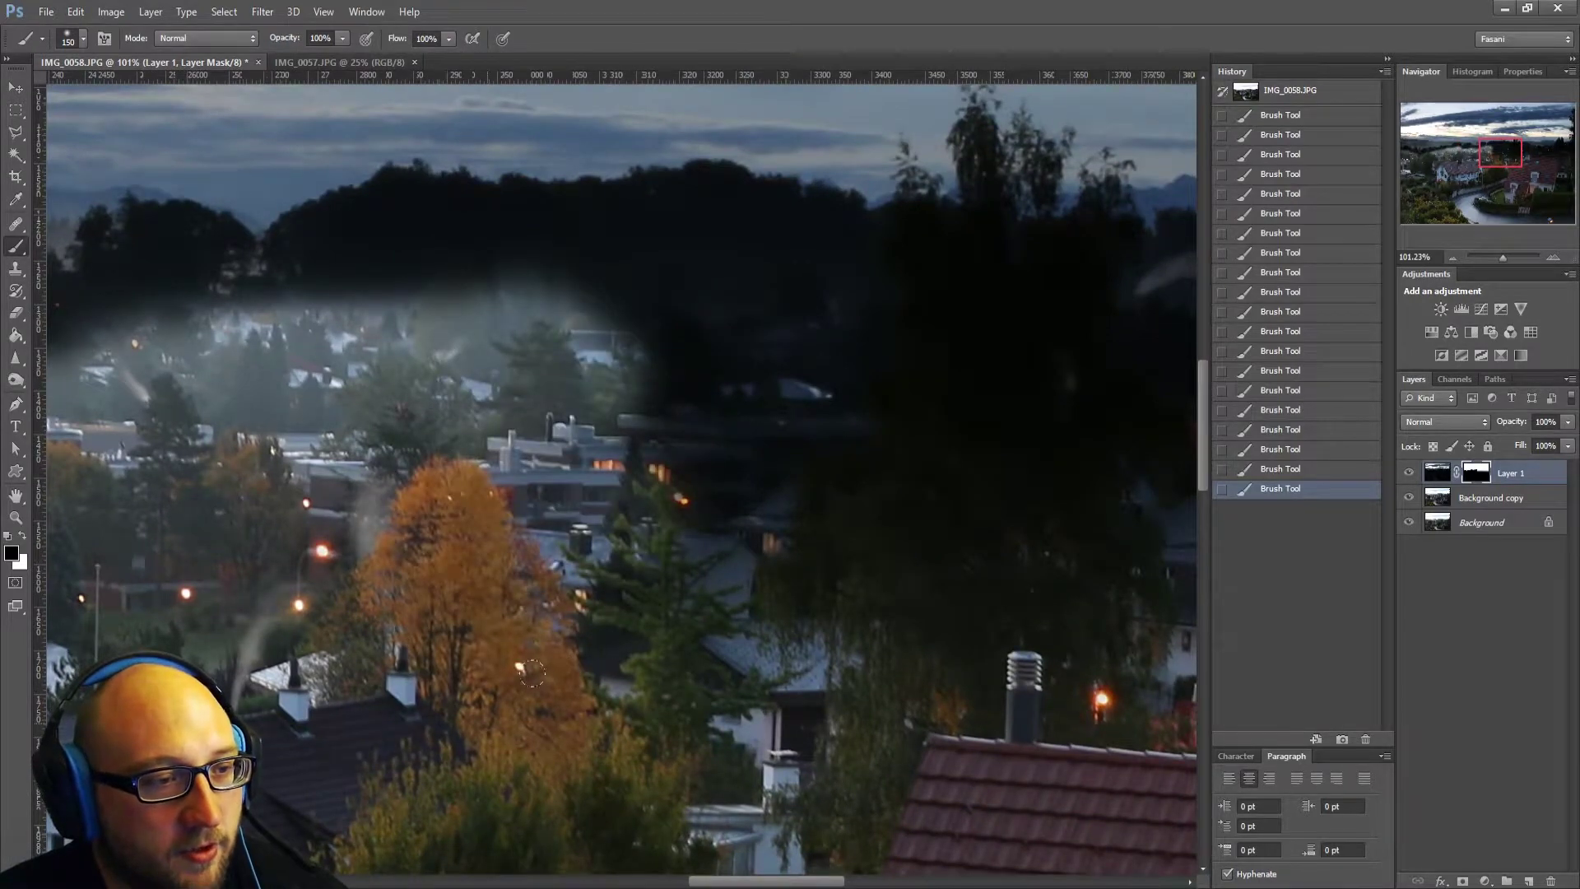
Mask out the dark exposure around the orange tree, the tall birch and the houses behind the large red roof.
{"action": "left_click_drag", "start_coordinate": [530, 673], "coordinate": [278, 346]}
{"action": "mouse_move", "coordinate": [578, 306]}
{"action": "left_mouse_down"}
{"action": "mouse_move", "coordinate": [664, 329]}
{"action": "mouse_move", "coordinate": [672, 461]}
{"action": "mouse_move", "coordinate": [623, 590]}
{"action": "mouse_move", "coordinate": [635, 625]}
{"action": "mouse_move", "coordinate": [850, 481]}
{"action": "mouse_move", "coordinate": [770, 299]}
{"action": "mouse_move", "coordinate": [995, 392]}
{"action": "mouse_move", "coordinate": [924, 521]}
{"action": "mouse_move", "coordinate": [1016, 510]}
{"action": "left_mouse_up"}
{"action": "left_click_drag", "start_coordinate": [1072, 524], "coordinate": [600, 483]}
{"action": "mouse_move", "coordinate": [543, 283]}
{"action": "left_mouse_down"}
{"action": "mouse_move", "coordinate": [532, 350]}
{"action": "mouse_move", "coordinate": [576, 568]}
{"action": "mouse_move", "coordinate": [505, 683]}
{"action": "mouse_move", "coordinate": [831, 346]}
{"action": "mouse_move", "coordinate": [275, 350]}
{"action": "left_mouse_up"}
{"action": "mouse_move", "coordinate": [576, 469]}
{"action": "left_mouse_down"}
{"action": "mouse_move", "coordinate": [856, 370]}
{"action": "mouse_move", "coordinate": [806, 362]}
{"action": "mouse_move", "coordinate": [1070, 428]}
{"action": "mouse_move", "coordinate": [1015, 461]}
{"action": "mouse_move", "coordinate": [1098, 588]}
{"action": "left_mouse_up"}
{"action": "left_click_drag", "start_coordinate": [1015, 612], "coordinate": [573, 578]}
{"action": "mouse_move", "coordinate": [766, 470]}
{"action": "left_mouse_down"}
{"action": "mouse_move", "coordinate": [959, 379]}
{"action": "mouse_move", "coordinate": [681, 588]}
{"action": "left_mouse_up"}
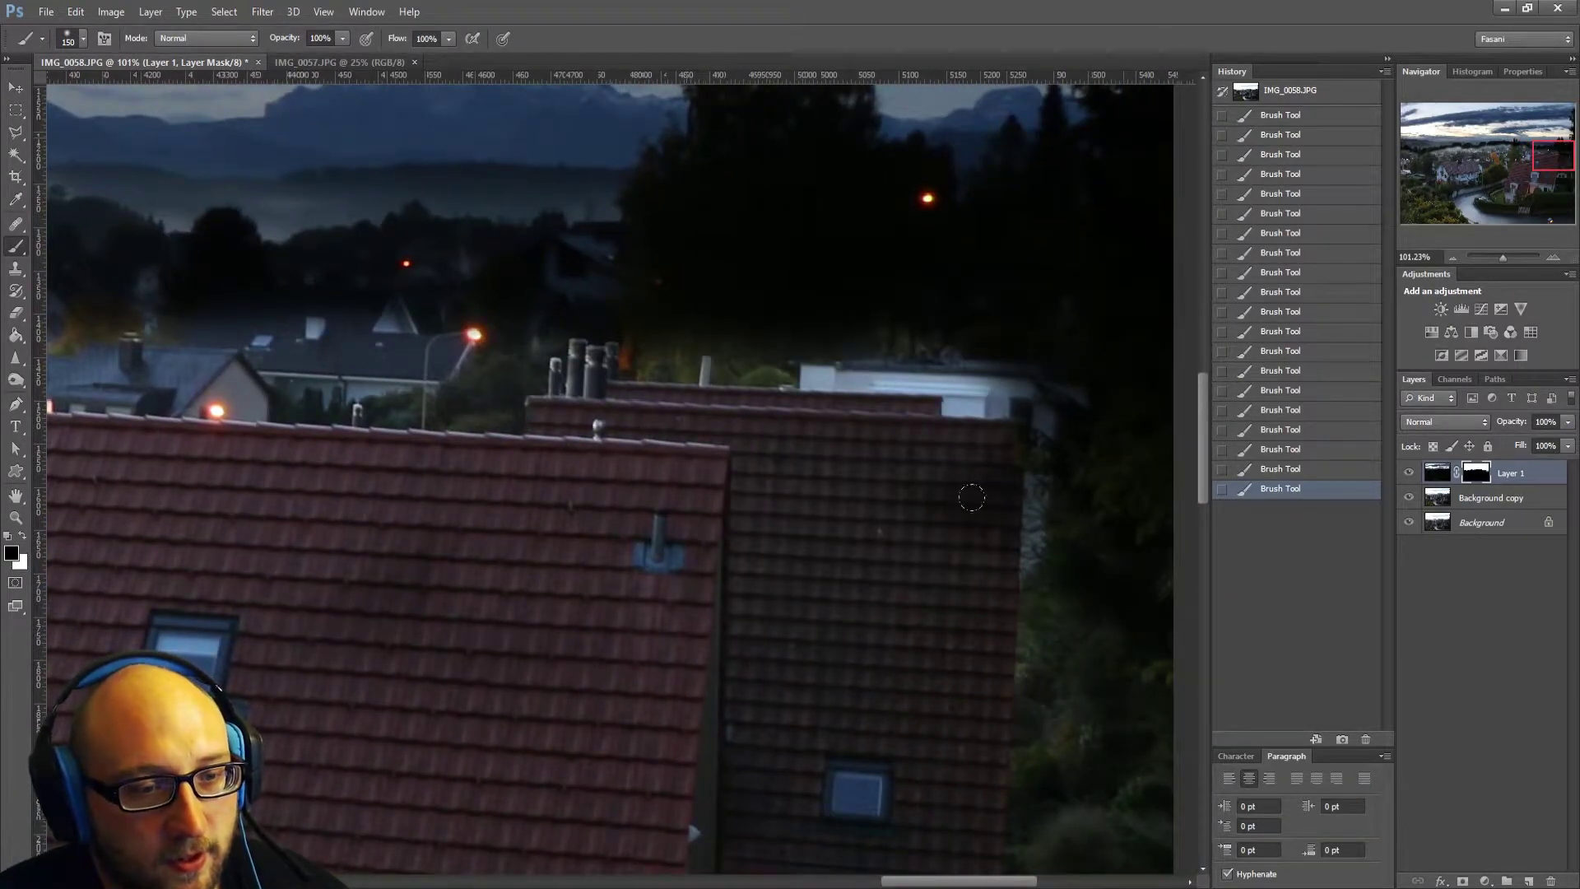
Paint the mask black over the rear red roof and the trees beside it at the photo's right edge.
{"action": "mouse_move", "coordinate": [973, 497]}
{"action": "left_mouse_down"}
{"action": "mouse_move", "coordinate": [1020, 415]}
{"action": "mouse_move", "coordinate": [943, 486]}
{"action": "mouse_move", "coordinate": [632, 497]}
{"action": "left_mouse_up"}
{"action": "mouse_move", "coordinate": [650, 399]}
{"action": "left_mouse_down"}
{"action": "mouse_move", "coordinate": [868, 409]}
{"action": "mouse_move", "coordinate": [598, 723]}
{"action": "left_mouse_up"}
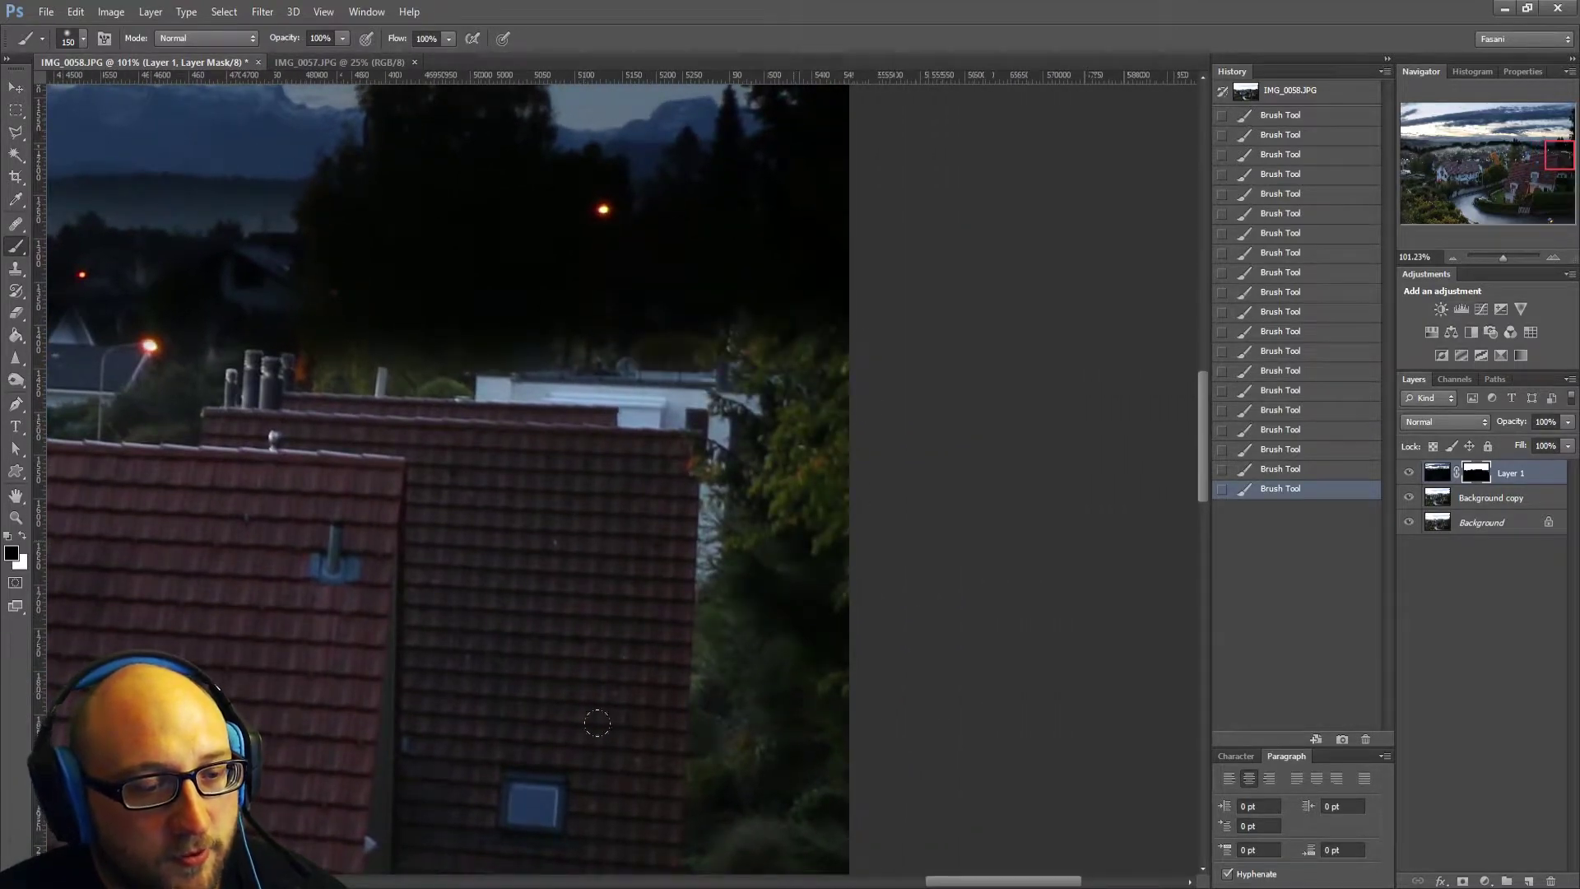
{"action": "left_click_drag", "start_coordinate": [788, 352], "coordinate": [807, 357]}
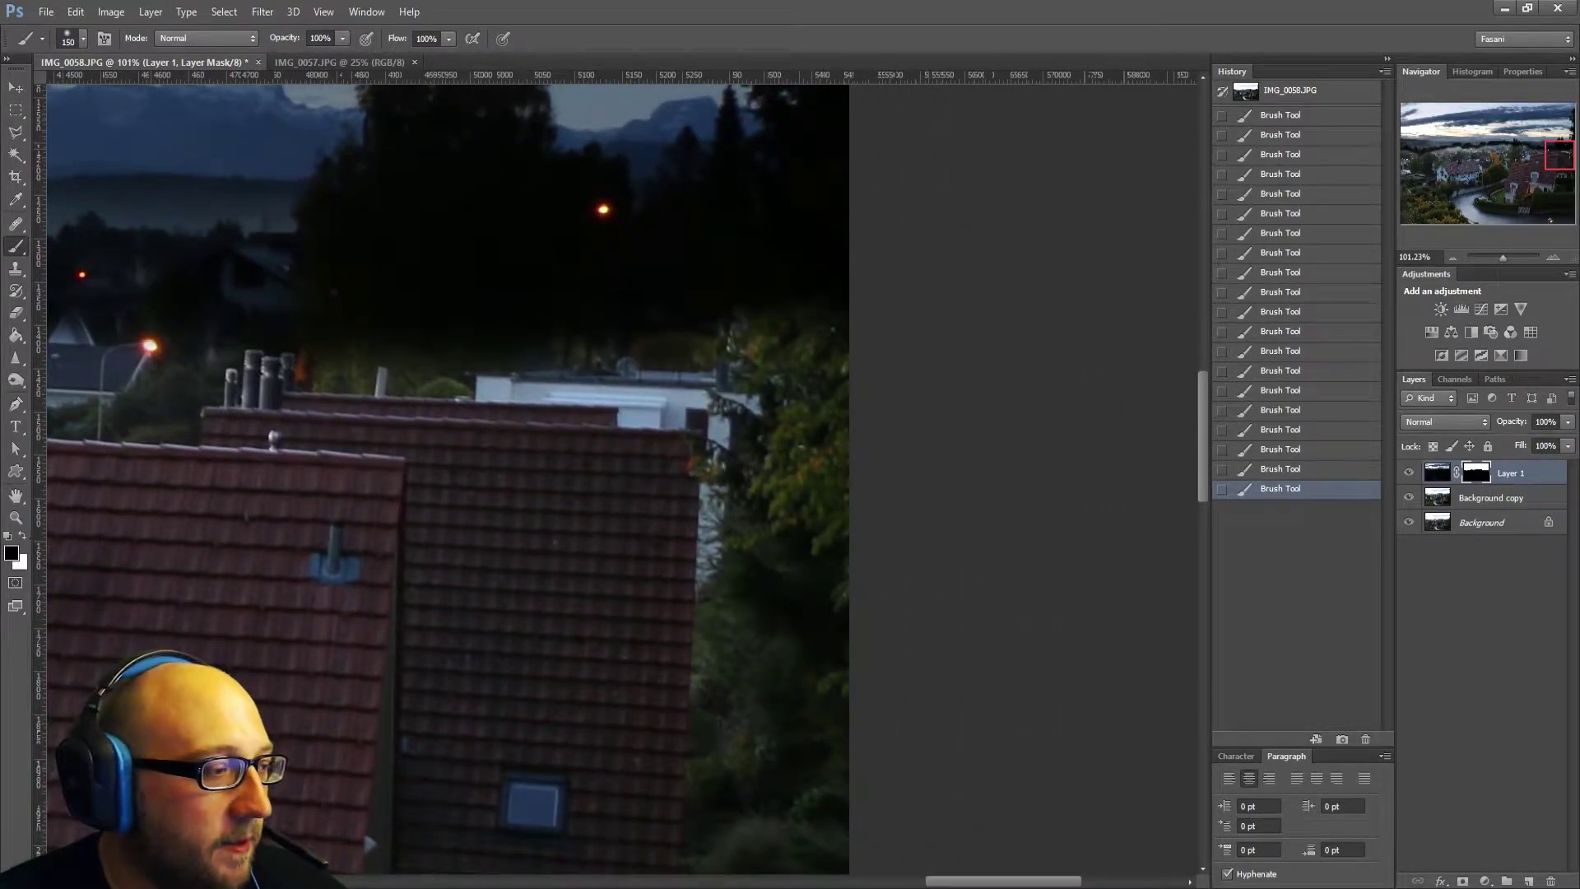
Paint black along the treetop outline at the photo's left edge on Layer 1's mask with a 40 px brush at 100% opacity.
{"action": "double_click", "coordinate": [16, 518]}
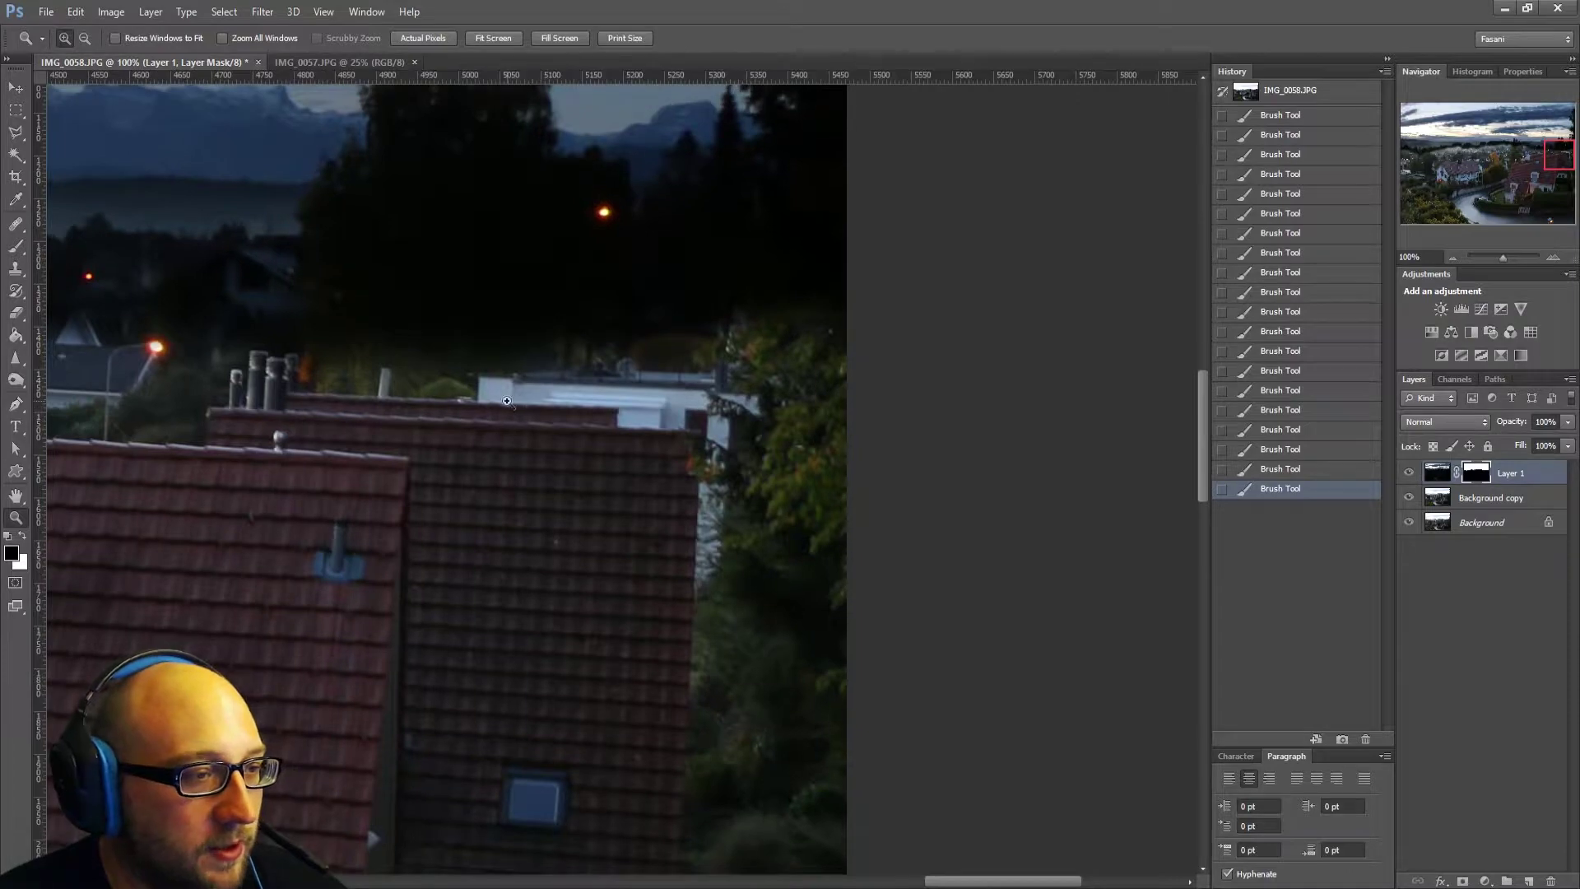
{"action": "left_click", "coordinate": [545, 494], "text": "alt"}
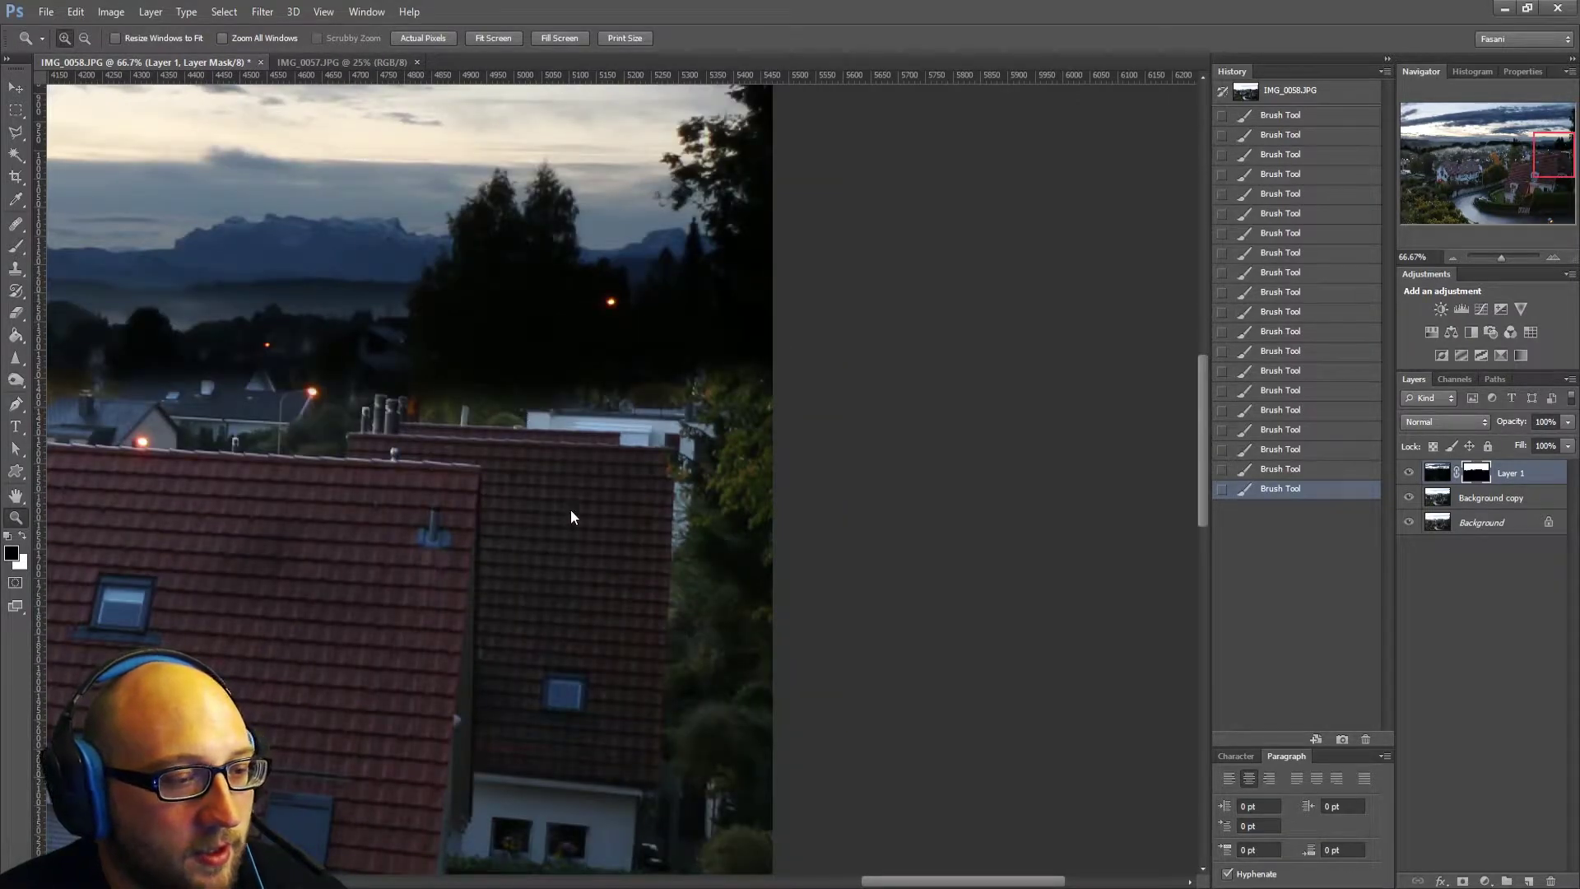
{"action": "left_click", "coordinate": [571, 512], "text": "alt"}
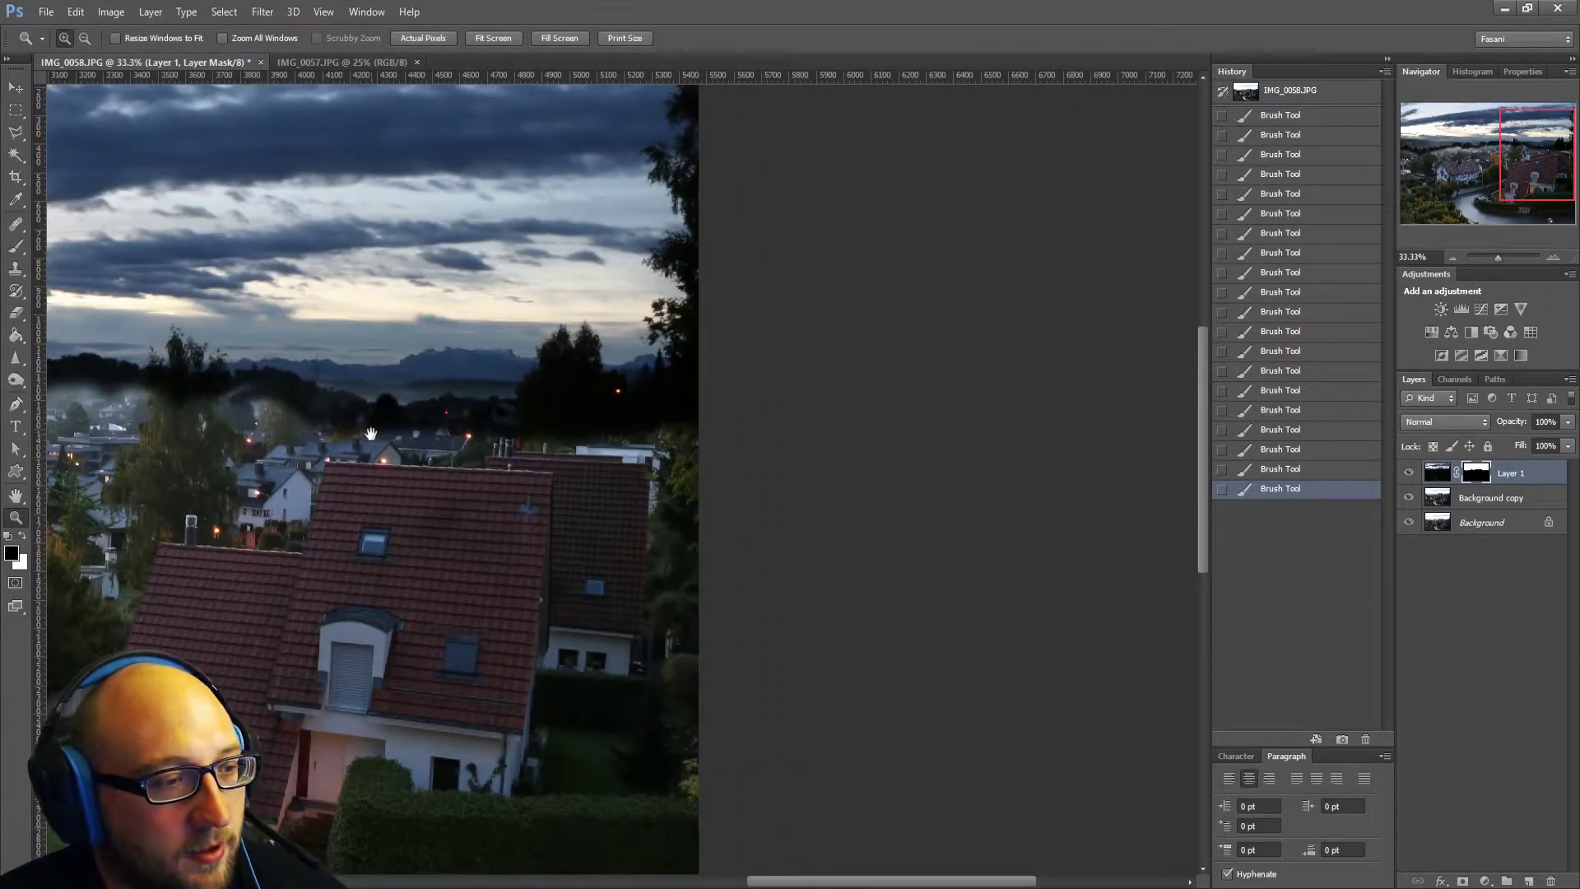
{"action": "left_click", "coordinate": [370, 433], "text": "alt"}
{"action": "left_click_drag", "start_coordinate": [744, 279], "coordinate": [978, 278]}
{"action": "left_click_drag", "start_coordinate": [843, 223], "coordinate": [969, 360]}
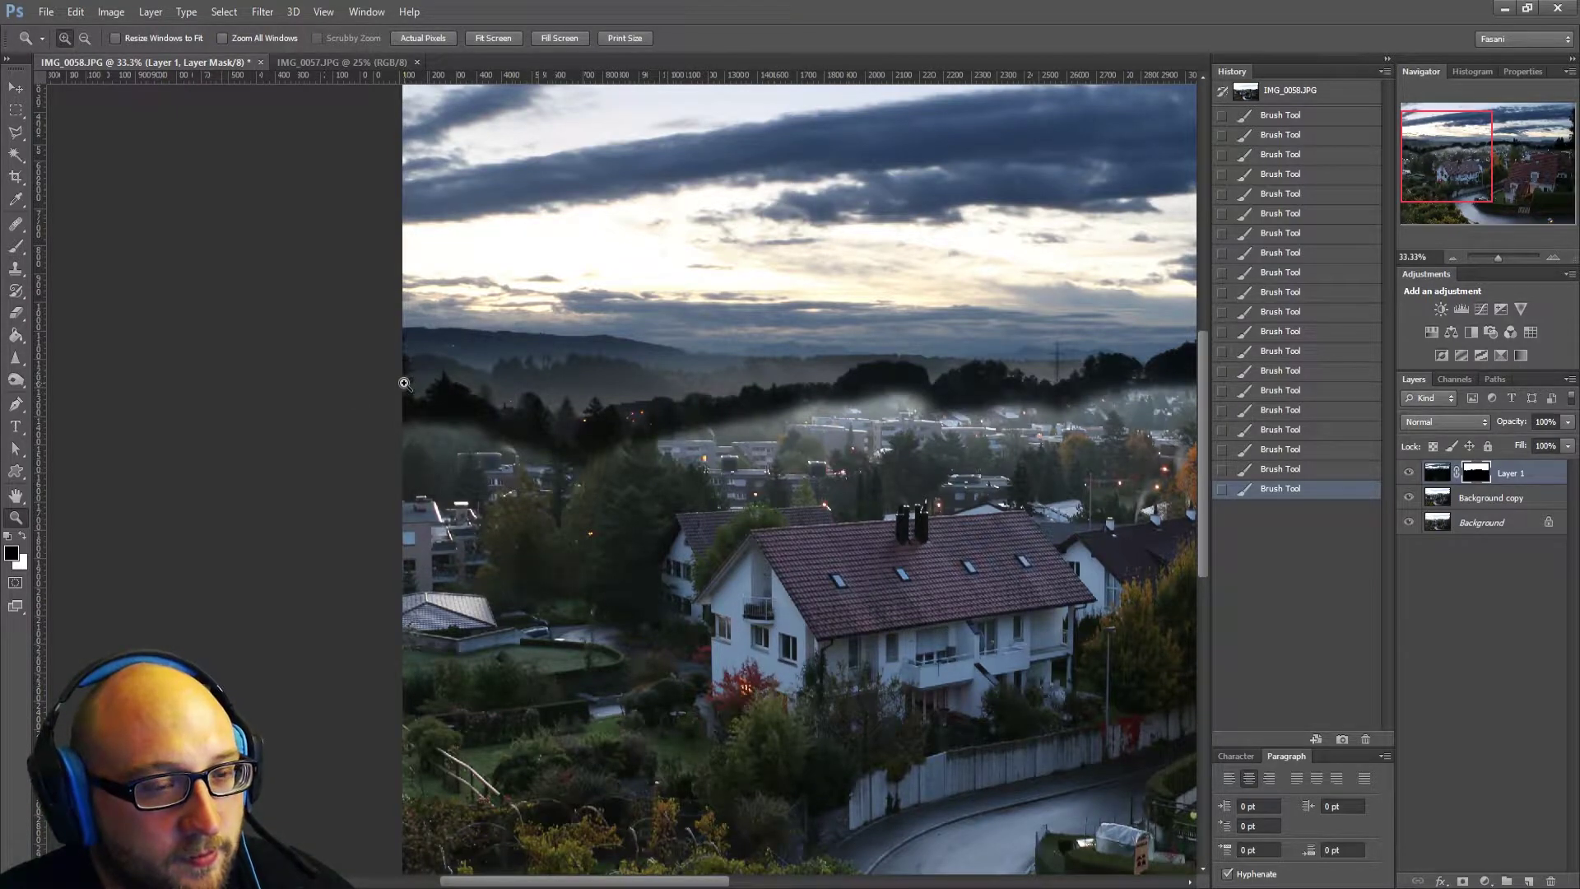
{"action": "left_click_drag", "start_coordinate": [380, 375], "coordinate": [510, 438]}
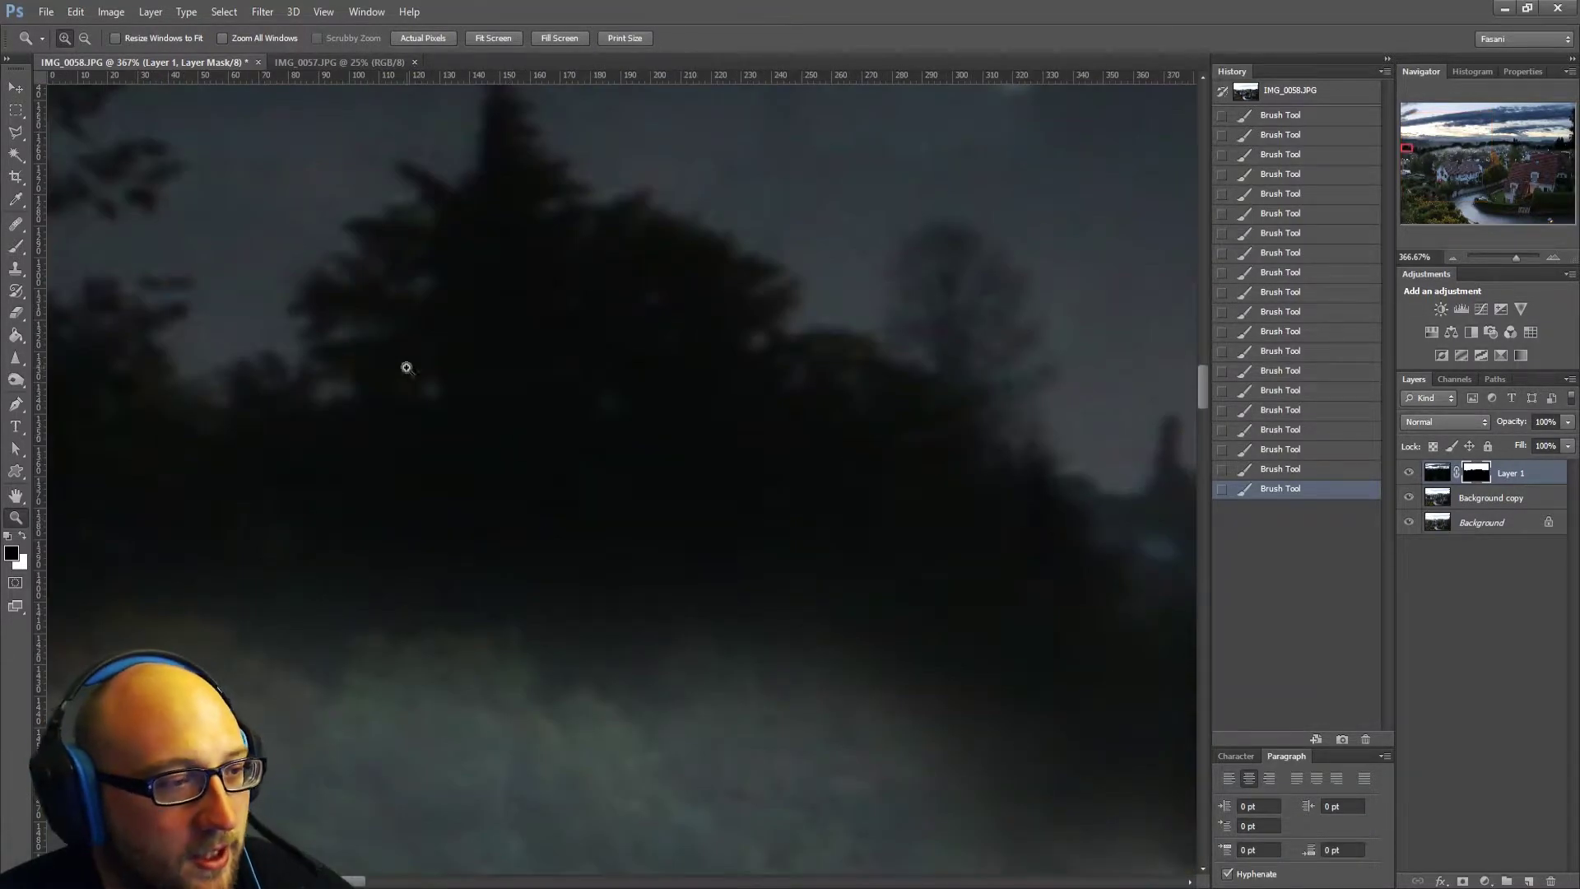
{"action": "left_click", "coordinate": [16, 245]}
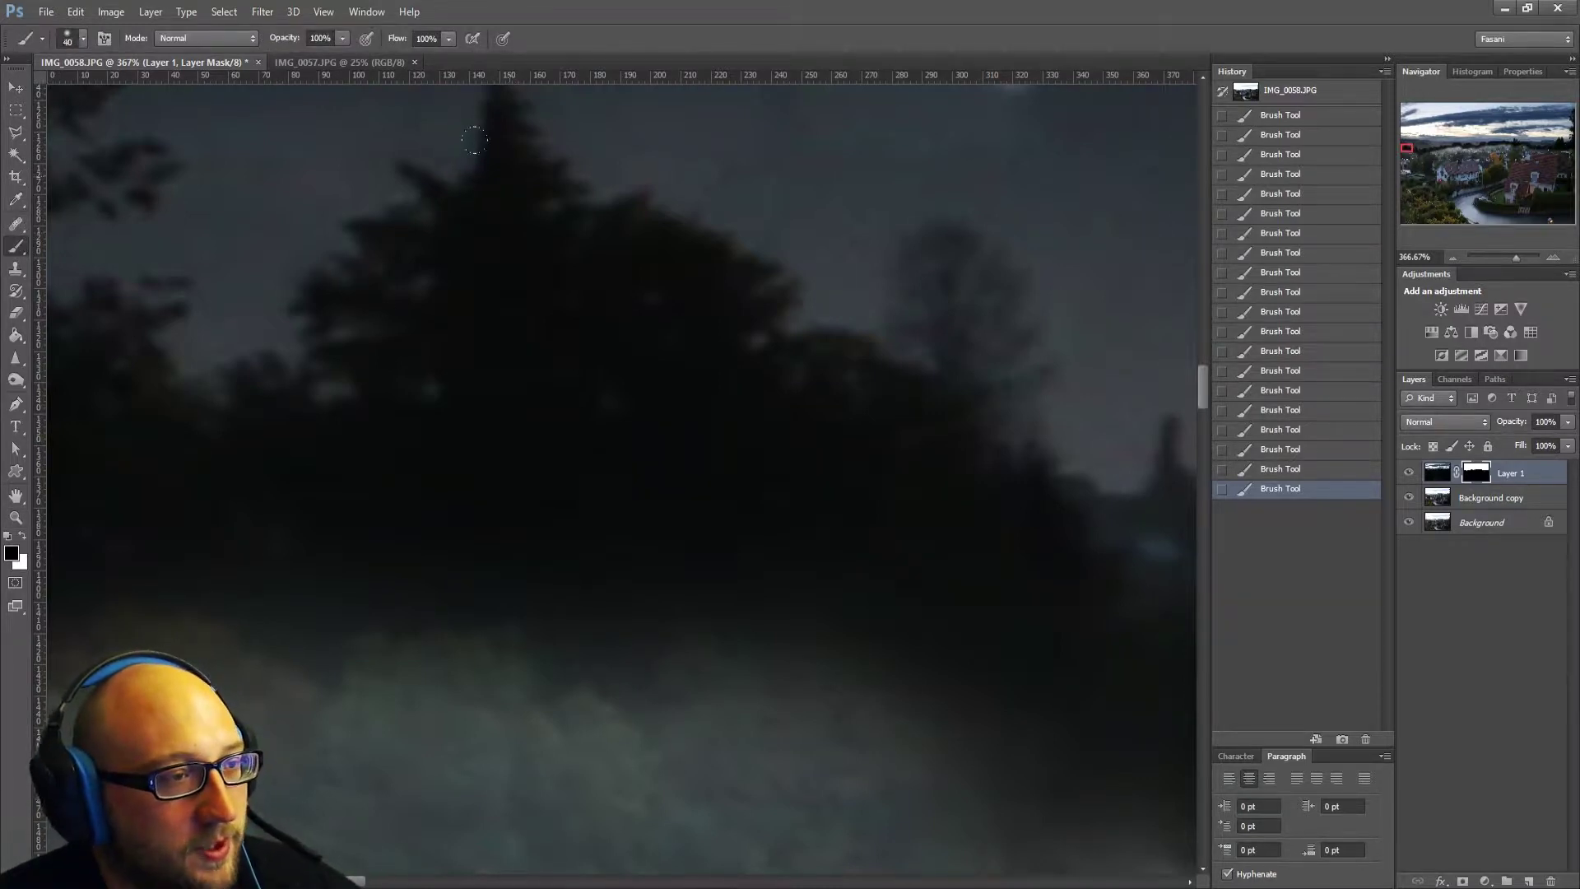
{"action": "mouse_move", "coordinate": [486, 133]}
{"action": "left_mouse_down"}
{"action": "mouse_move", "coordinate": [411, 272]}
{"action": "mouse_move", "coordinate": [330, 247]}
{"action": "mouse_move", "coordinate": [99, 444]}
{"action": "left_mouse_up"}
Lighten the dark tree group near the left edge by painting the mask black with a 125 px brush at about 33% opacity.
{"action": "key", "text": "bracketright"}
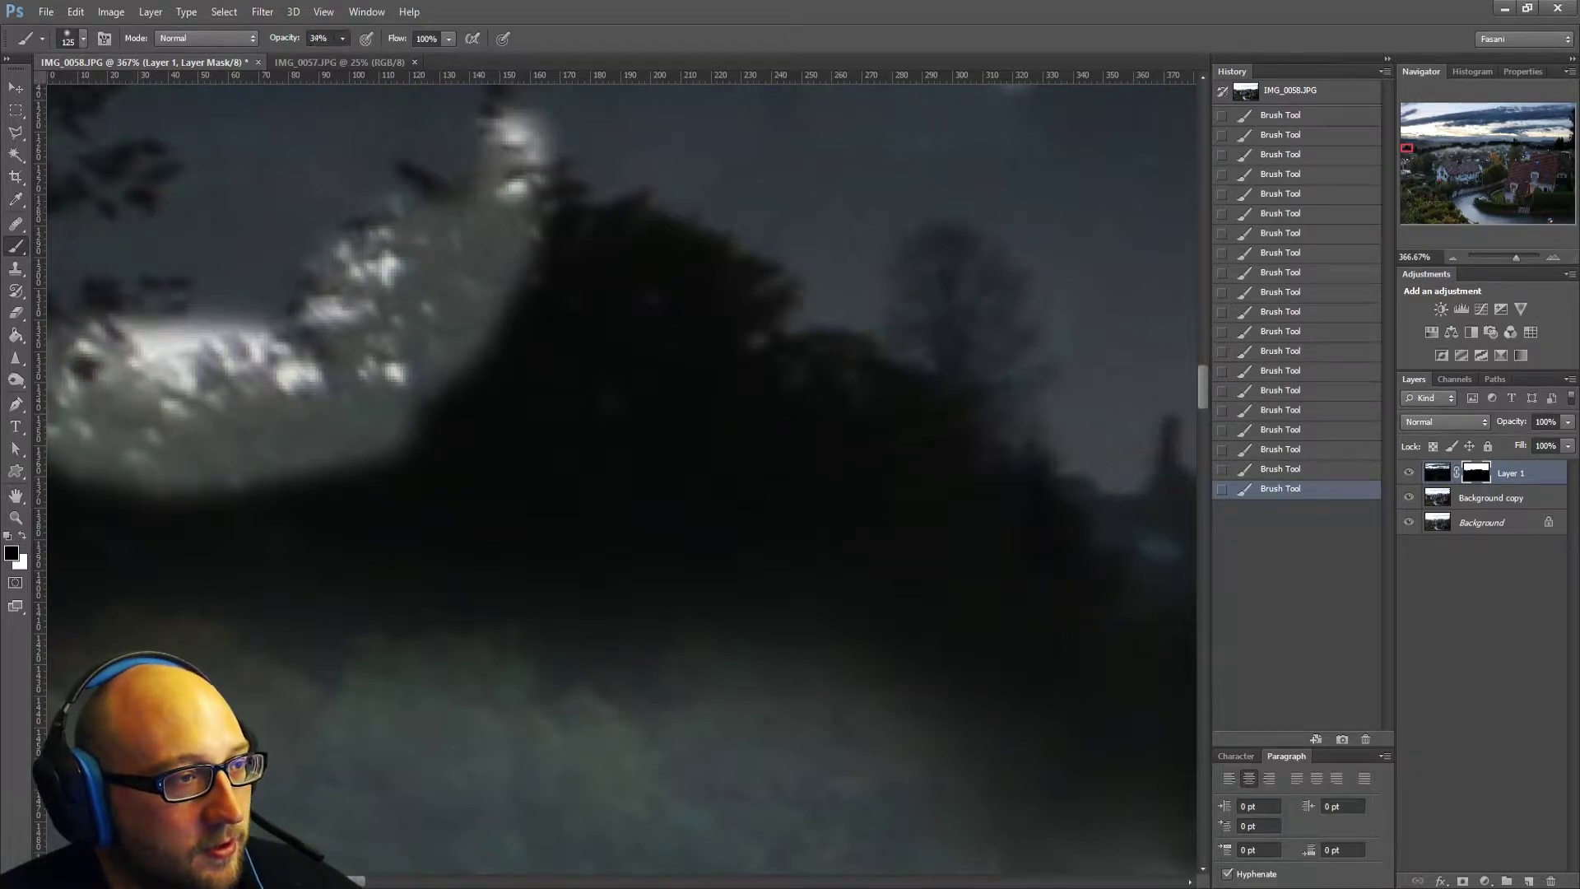
{"action": "mouse_move", "coordinate": [148, 560]}
{"action": "left_mouse_down"}
{"action": "mouse_move", "coordinate": [362, 551]}
{"action": "mouse_move", "coordinate": [230, 526]}
{"action": "mouse_move", "coordinate": [156, 477]}
{"action": "mouse_move", "coordinate": [568, 478]}
{"action": "left_mouse_up"}
{"action": "mouse_move", "coordinate": [254, 409]}
{"action": "left_mouse_down"}
{"action": "mouse_move", "coordinate": [568, 378]}
{"action": "mouse_move", "coordinate": [684, 264]}
{"action": "mouse_move", "coordinate": [823, 510]}
{"action": "mouse_move", "coordinate": [823, 485]}
{"action": "left_mouse_up"}
{"action": "key", "text": "space"}
{"action": "left_click_drag", "start_coordinate": [826, 532], "coordinate": [328, 375]}
{"action": "mouse_move", "coordinate": [354, 214]}
{"action": "left_mouse_down"}
{"action": "mouse_move", "coordinate": [510, 411]}
{"action": "mouse_move", "coordinate": [741, 511]}
{"action": "mouse_move", "coordinate": [620, 531]}
{"action": "left_mouse_up"}
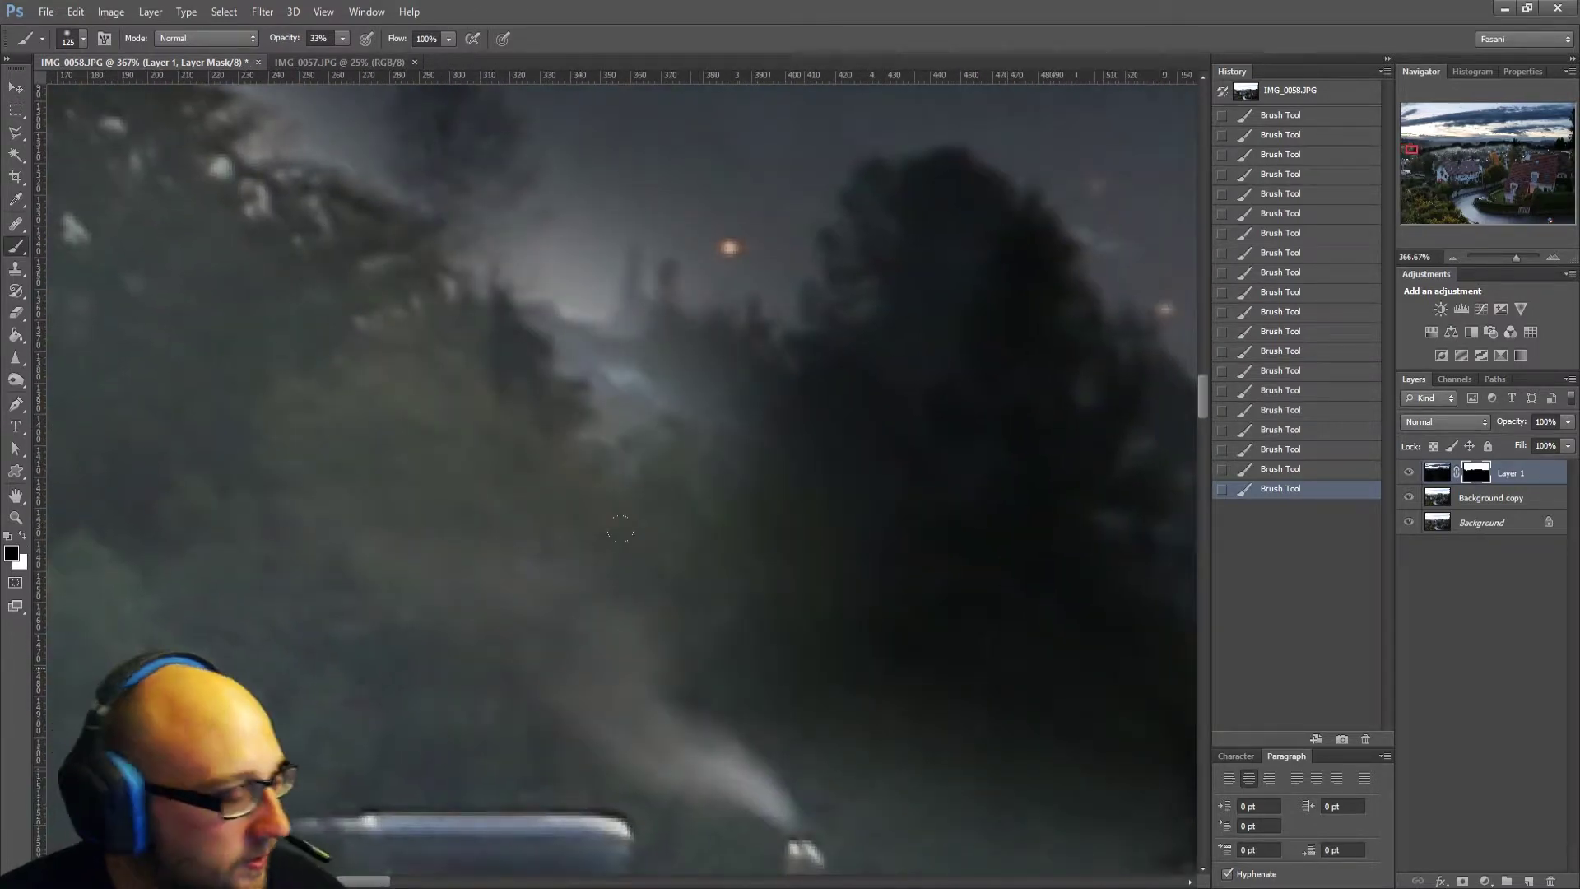
Blend the remaining dark conifers above the smoking chimney into the fog with 33% opacity black strokes on the mask.
{"action": "key", "text": "ctrl+1"}
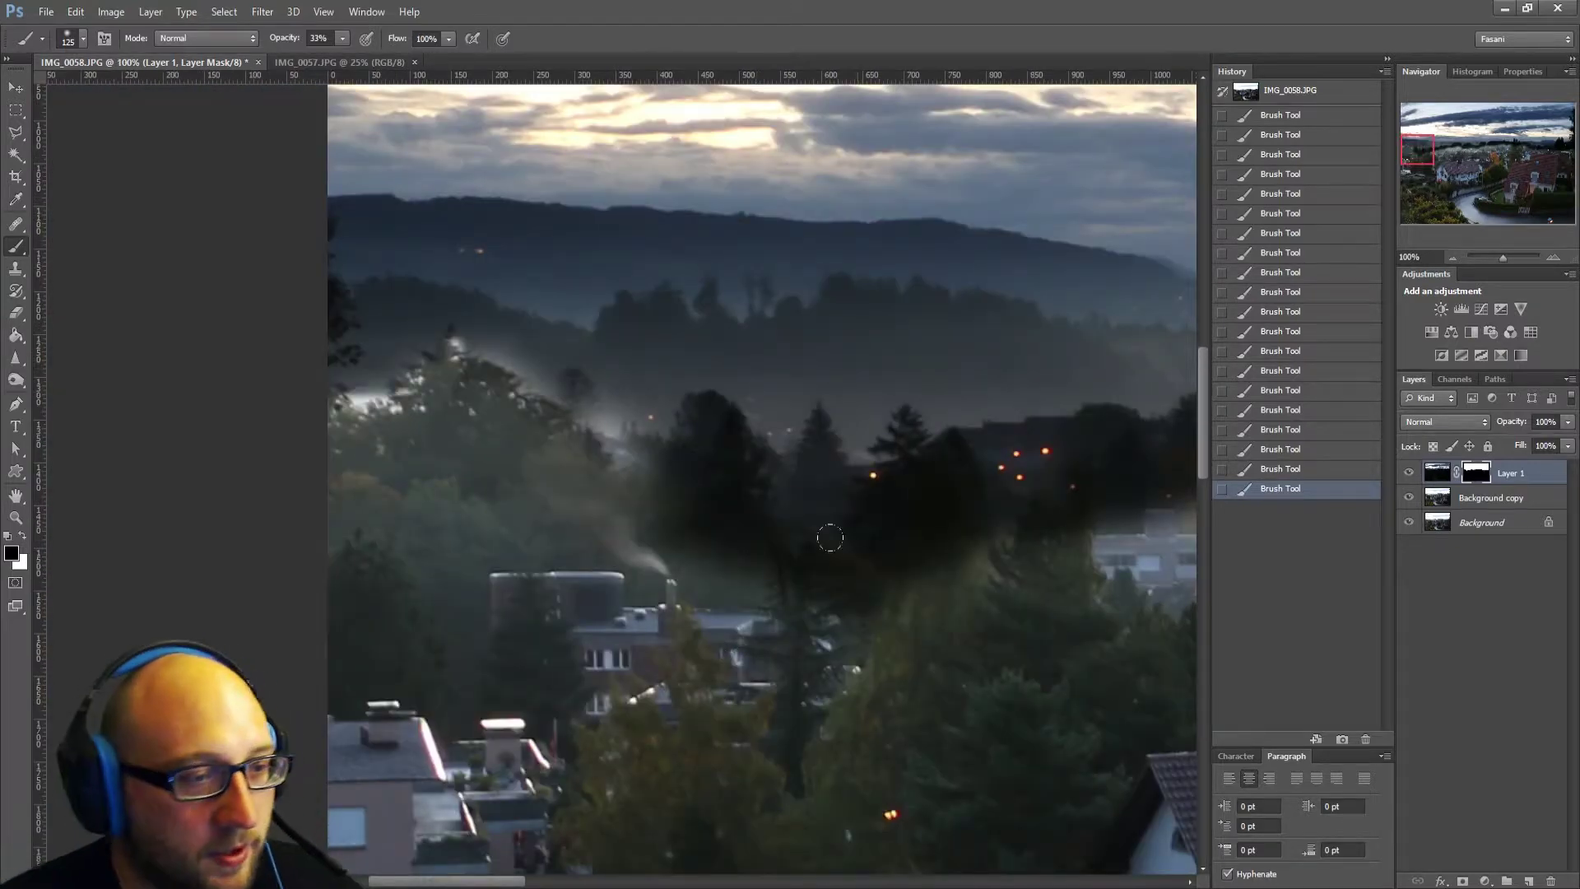
{"action": "mouse_move", "coordinate": [696, 433]}
{"action": "left_mouse_down"}
{"action": "mouse_move", "coordinate": [634, 485]}
{"action": "mouse_move", "coordinate": [765, 553]}
{"action": "mouse_move", "coordinate": [828, 431]}
{"action": "mouse_move", "coordinate": [1010, 486]}
{"action": "mouse_move", "coordinate": [815, 539]}
{"action": "left_mouse_up"}
{"action": "left_click_drag", "start_coordinate": [947, 510], "coordinate": [578, 511]}
{"action": "mouse_move", "coordinate": [699, 510]}
{"action": "left_mouse_down"}
{"action": "mouse_move", "coordinate": [453, 564]}
{"action": "mouse_move", "coordinate": [782, 508]}
{"action": "mouse_move", "coordinate": [811, 453]}
{"action": "mouse_move", "coordinate": [461, 498]}
{"action": "left_mouse_up"}
{"action": "mouse_move", "coordinate": [807, 481]}
{"action": "left_mouse_down"}
{"action": "mouse_move", "coordinate": [779, 430]}
{"action": "mouse_move", "coordinate": [1012, 436]}
{"action": "mouse_move", "coordinate": [721, 493]}
{"action": "left_mouse_up"}
{"action": "left_click_drag", "start_coordinate": [854, 589], "coordinate": [421, 589]}
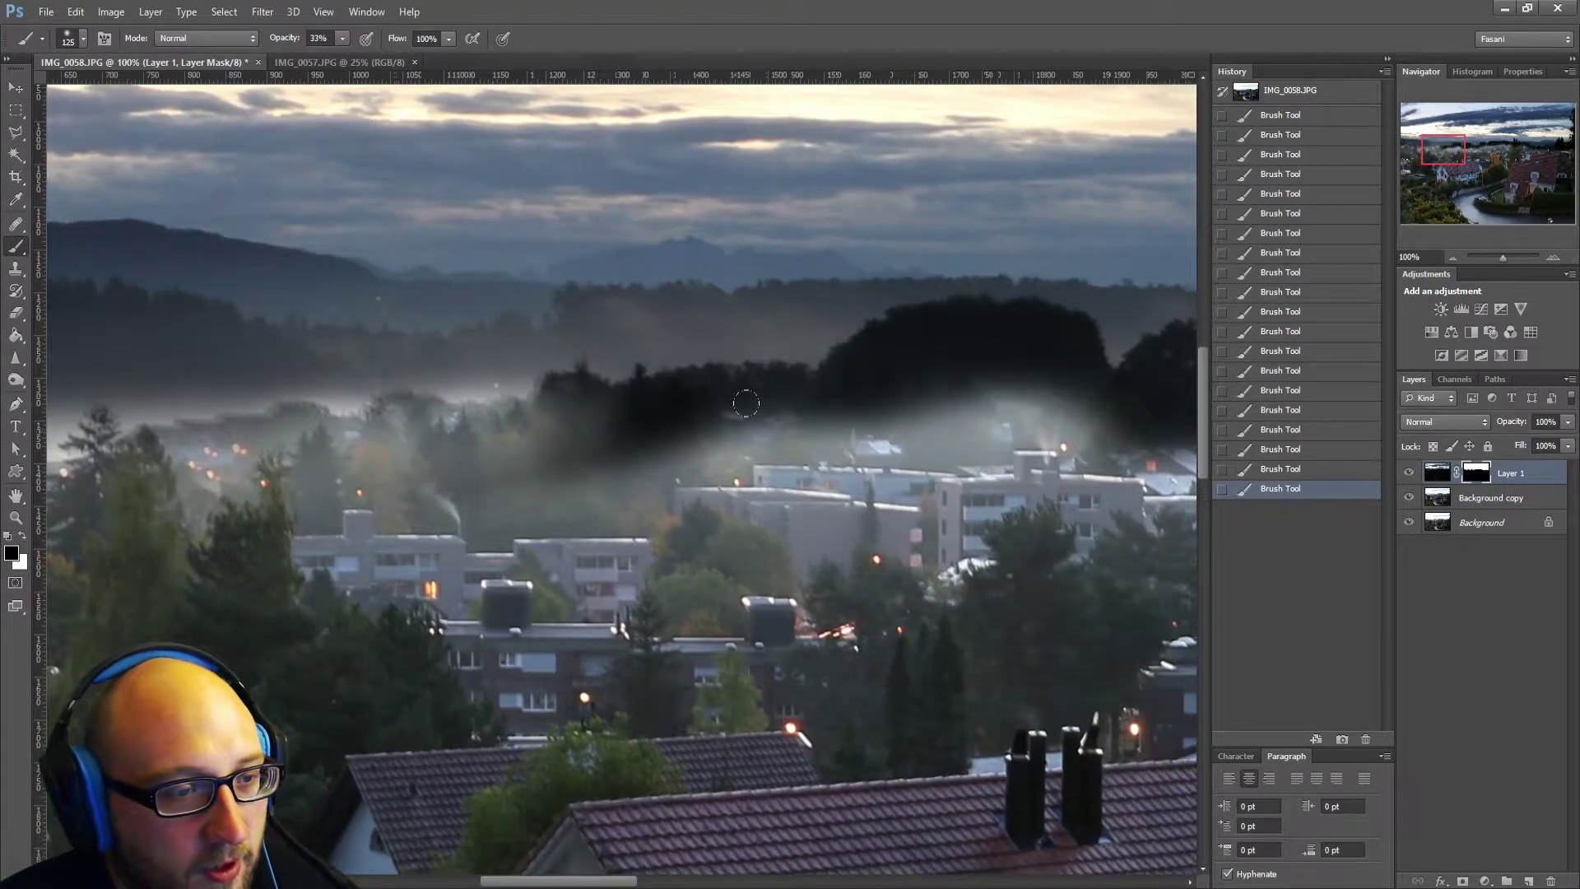
Soften the dark rounded wooded hill on the horizon with 125 px, 33% opacity black strokes on Layer 1's mask.
{"action": "mouse_move", "coordinate": [744, 402]}
{"action": "left_mouse_down"}
{"action": "mouse_move", "coordinate": [568, 440]}
{"action": "mouse_move", "coordinate": [514, 383]}
{"action": "mouse_move", "coordinate": [904, 391]}
{"action": "left_mouse_up"}
{"action": "left_click_drag", "start_coordinate": [921, 395], "coordinate": [595, 401]}
{"action": "mouse_move", "coordinate": [695, 391]}
{"action": "left_mouse_down"}
{"action": "mouse_move", "coordinate": [593, 357]}
{"action": "mouse_move", "coordinate": [530, 374]}
{"action": "mouse_move", "coordinate": [660, 328]}
{"action": "mouse_move", "coordinate": [782, 362]}
{"action": "mouse_move", "coordinate": [635, 328]}
{"action": "mouse_move", "coordinate": [512, 347]}
{"action": "mouse_move", "coordinate": [388, 434]}
{"action": "mouse_move", "coordinate": [339, 453]}
{"action": "mouse_move", "coordinate": [354, 412]}
{"action": "mouse_move", "coordinate": [272, 444]}
{"action": "left_mouse_up"}
{"action": "left_click_drag", "start_coordinate": [789, 480], "coordinate": [542, 493]}
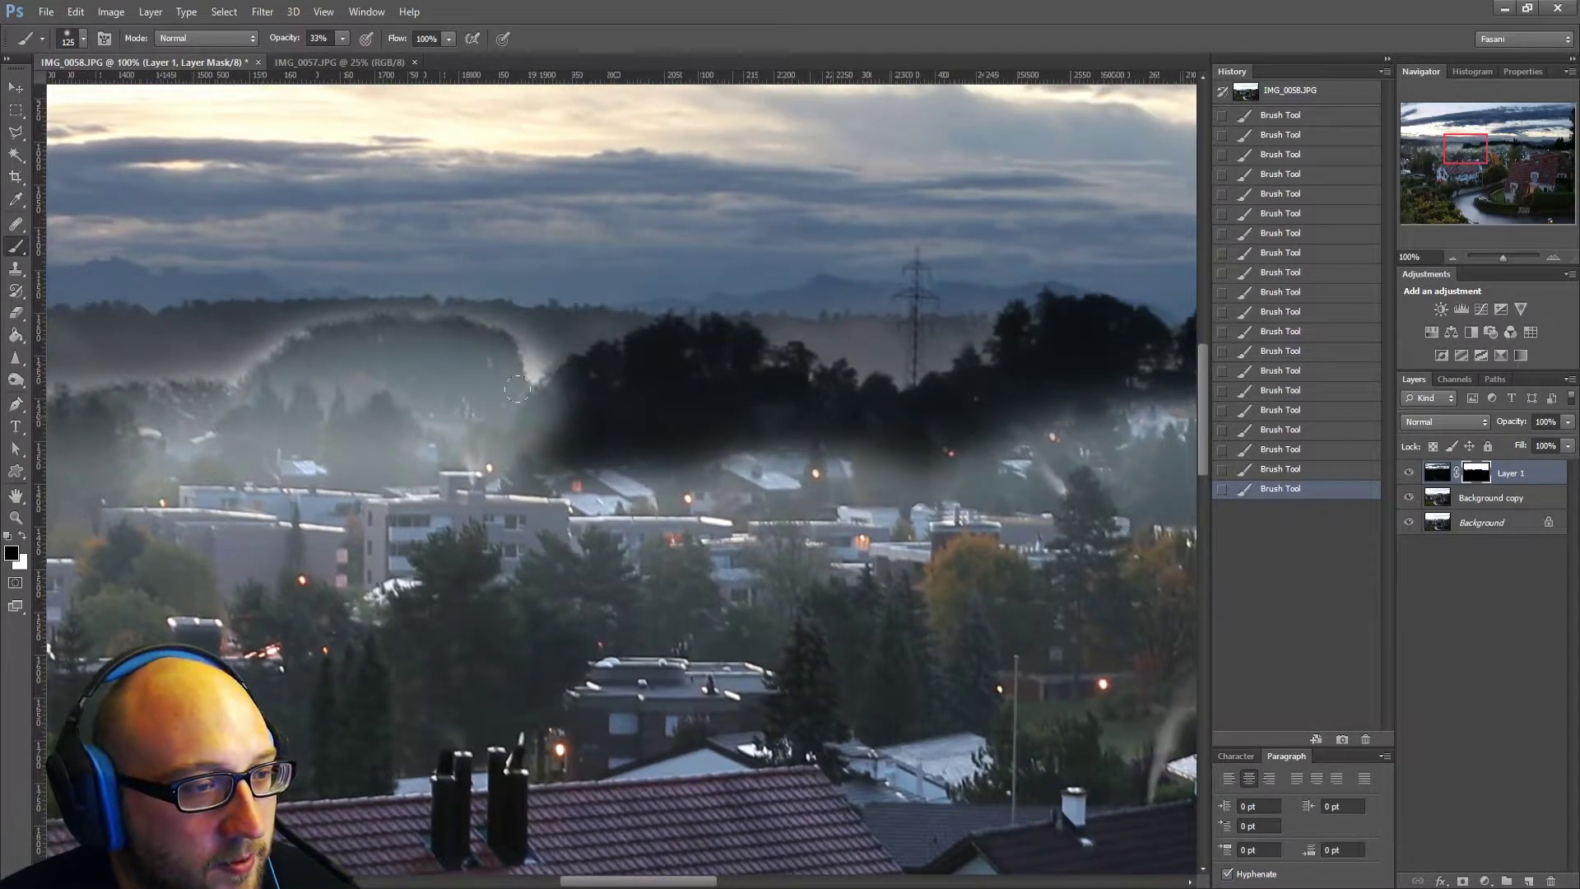
Brush 33% opacity black on the mask over the dark tree band on both sides of the power pylon.
{"action": "mouse_move", "coordinate": [576, 395]}
{"action": "left_mouse_down"}
{"action": "mouse_move", "coordinate": [741, 370]}
{"action": "mouse_move", "coordinate": [601, 345]}
{"action": "mouse_move", "coordinate": [705, 402]}
{"action": "mouse_move", "coordinate": [873, 401]}
{"action": "left_mouse_up"}
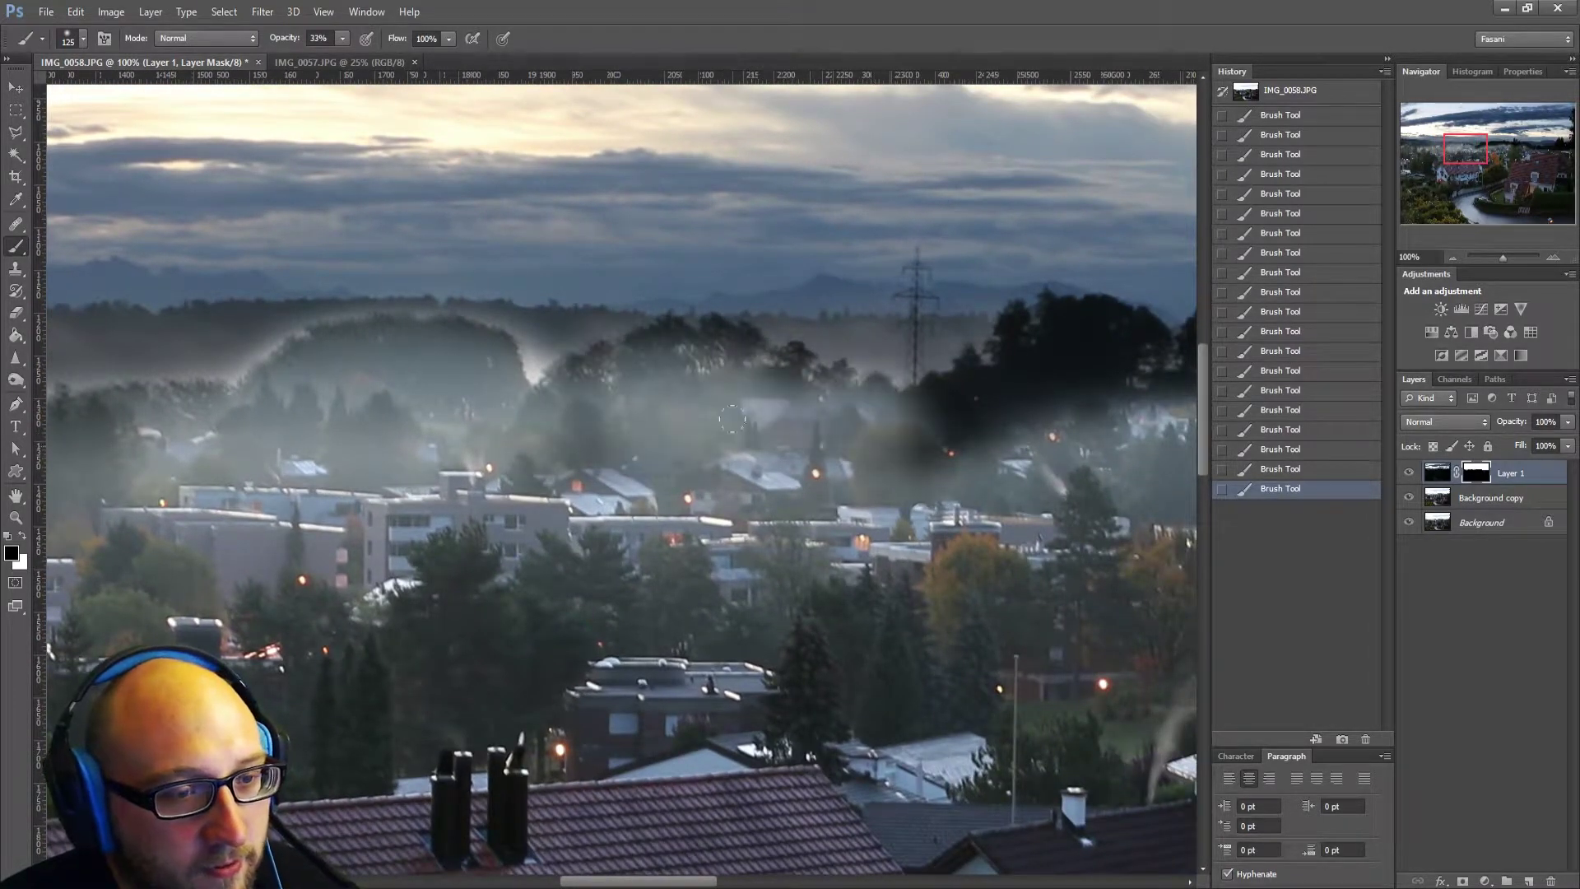
{"action": "mouse_move", "coordinate": [1054, 363]}
{"action": "left_mouse_down"}
{"action": "mouse_move", "coordinate": [718, 381]}
{"action": "mouse_move", "coordinate": [651, 428]}
{"action": "mouse_move", "coordinate": [988, 395]}
{"action": "left_mouse_up"}
{"action": "mouse_move", "coordinate": [923, 425]}
{"action": "left_mouse_down"}
{"action": "mouse_move", "coordinate": [747, 445]}
{"action": "mouse_move", "coordinate": [760, 450]}
{"action": "left_mouse_up"}
{"action": "mouse_move", "coordinate": [938, 411]}
{"action": "left_mouse_down"}
{"action": "mouse_move", "coordinate": [754, 417]}
{"action": "mouse_move", "coordinate": [864, 363]}
{"action": "mouse_move", "coordinate": [624, 417]}
{"action": "mouse_move", "coordinate": [245, 424]}
{"action": "left_mouse_up"}
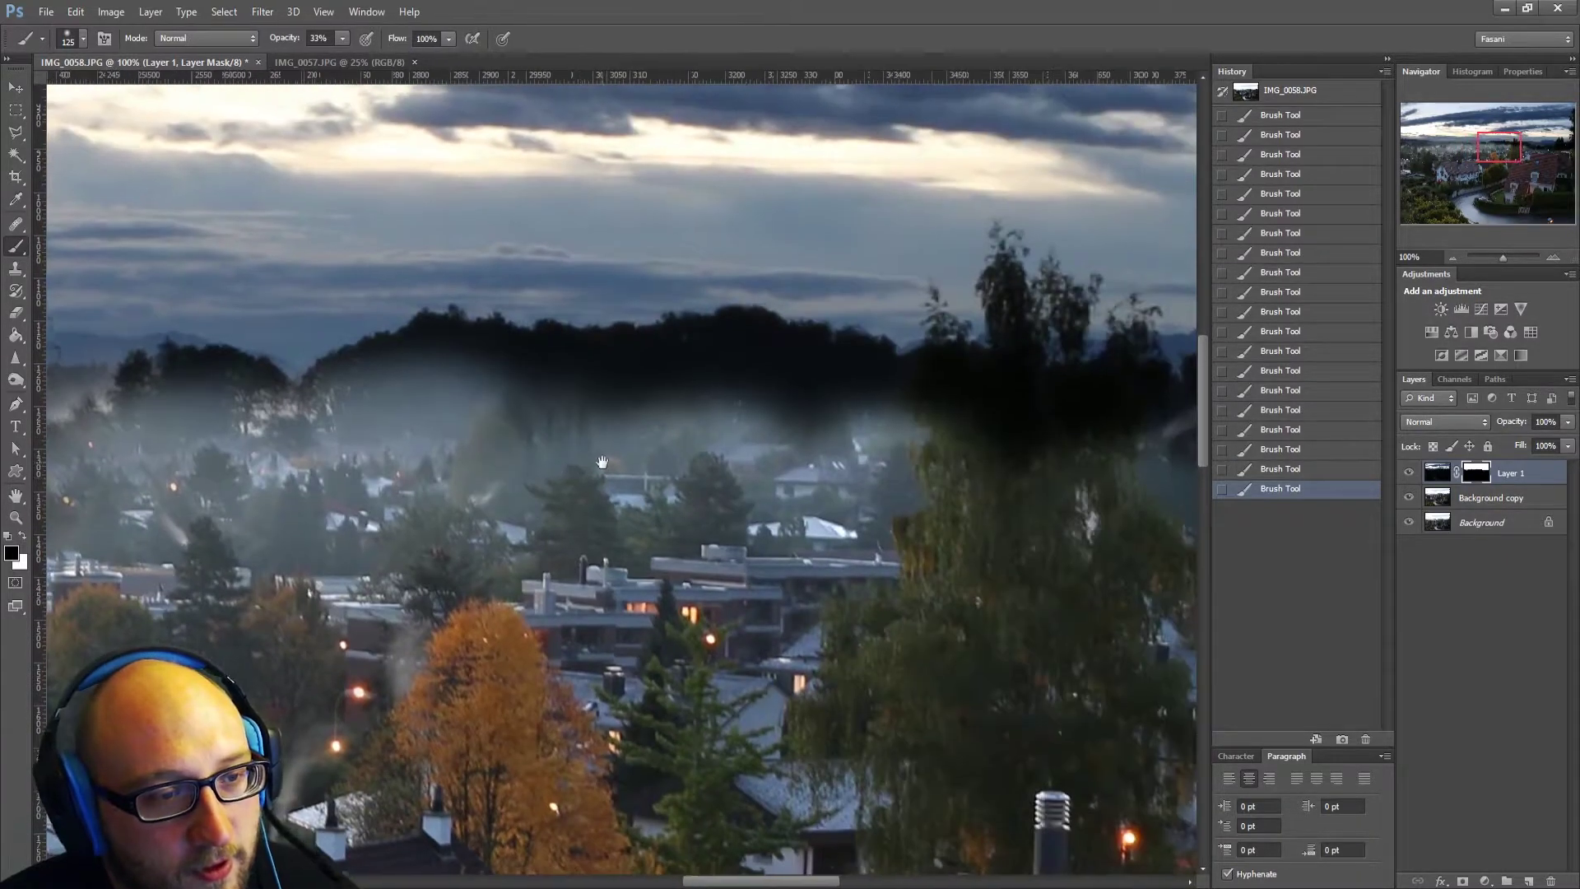
Fade the dark forest ridge between the pylon and the birch with 33% opacity black mask strokes, enlarging the brush to 300 px.
{"action": "mouse_move", "coordinate": [741, 345]}
{"action": "left_mouse_down"}
{"action": "mouse_move", "coordinate": [527, 411]}
{"action": "mouse_move", "coordinate": [705, 427]}
{"action": "left_mouse_up"}
{"action": "left_click_drag", "start_coordinate": [911, 409], "coordinate": [1004, 412]}
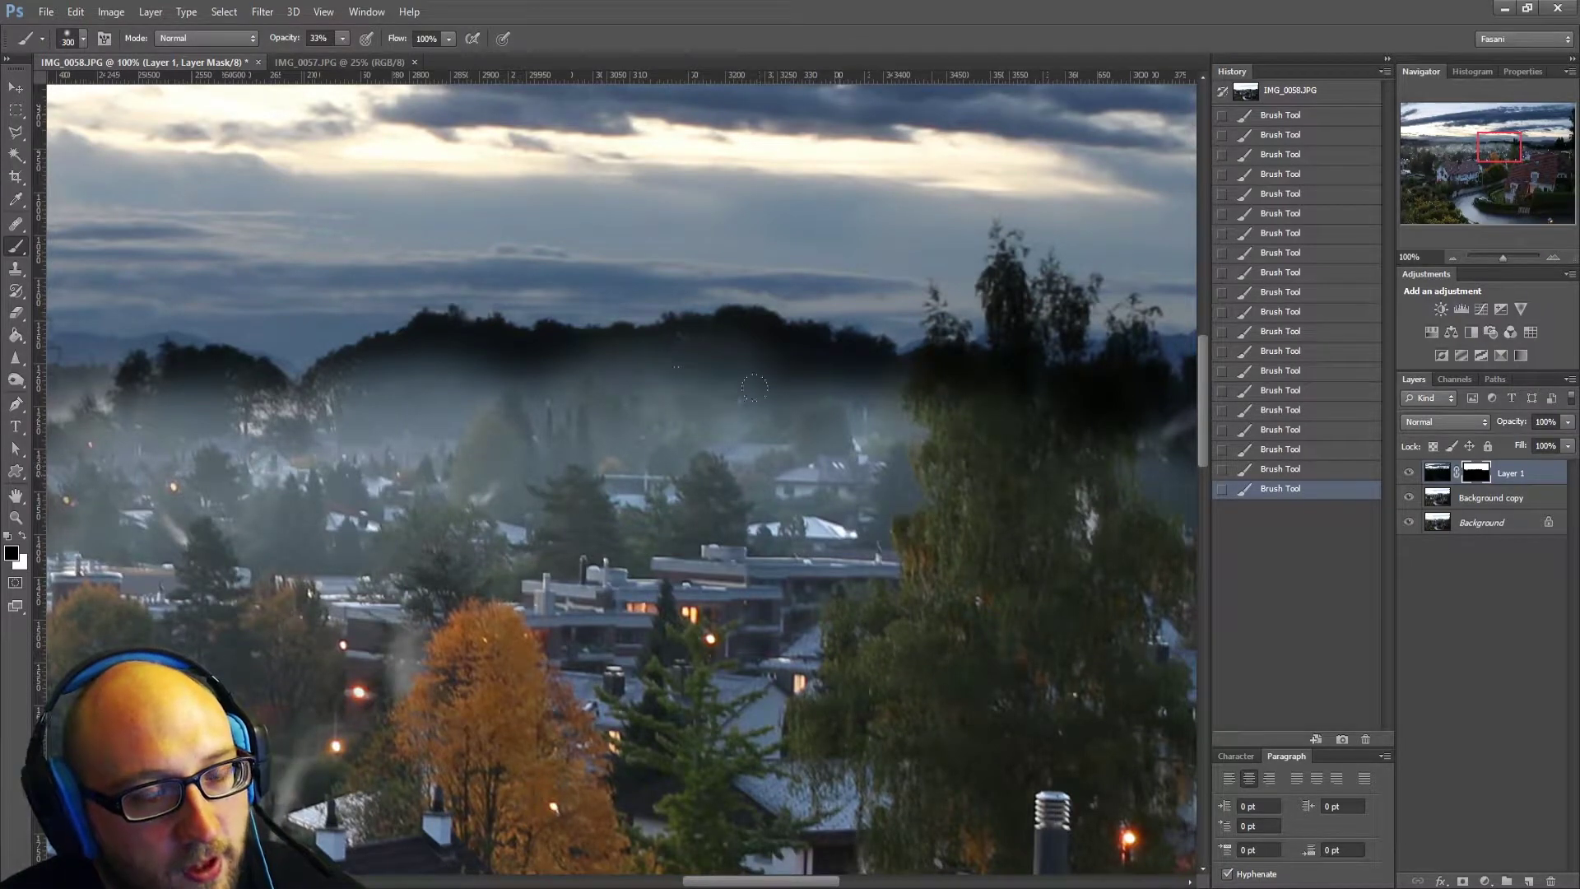
{"action": "mouse_move", "coordinate": [949, 372]}
{"action": "left_mouse_down"}
{"action": "mouse_move", "coordinate": [815, 387]}
{"action": "mouse_move", "coordinate": [576, 366]}
{"action": "mouse_move", "coordinate": [790, 354]}
{"action": "mouse_move", "coordinate": [525, 375]}
{"action": "mouse_move", "coordinate": [329, 362]}
{"action": "mouse_move", "coordinate": [264, 379]}
{"action": "left_mouse_up"}
{"action": "mouse_move", "coordinate": [263, 379]}
{"action": "left_mouse_down"}
{"action": "mouse_move", "coordinate": [736, 329]}
{"action": "mouse_move", "coordinate": [700, 313]}
{"action": "mouse_move", "coordinate": [405, 324]}
{"action": "left_mouse_up"}
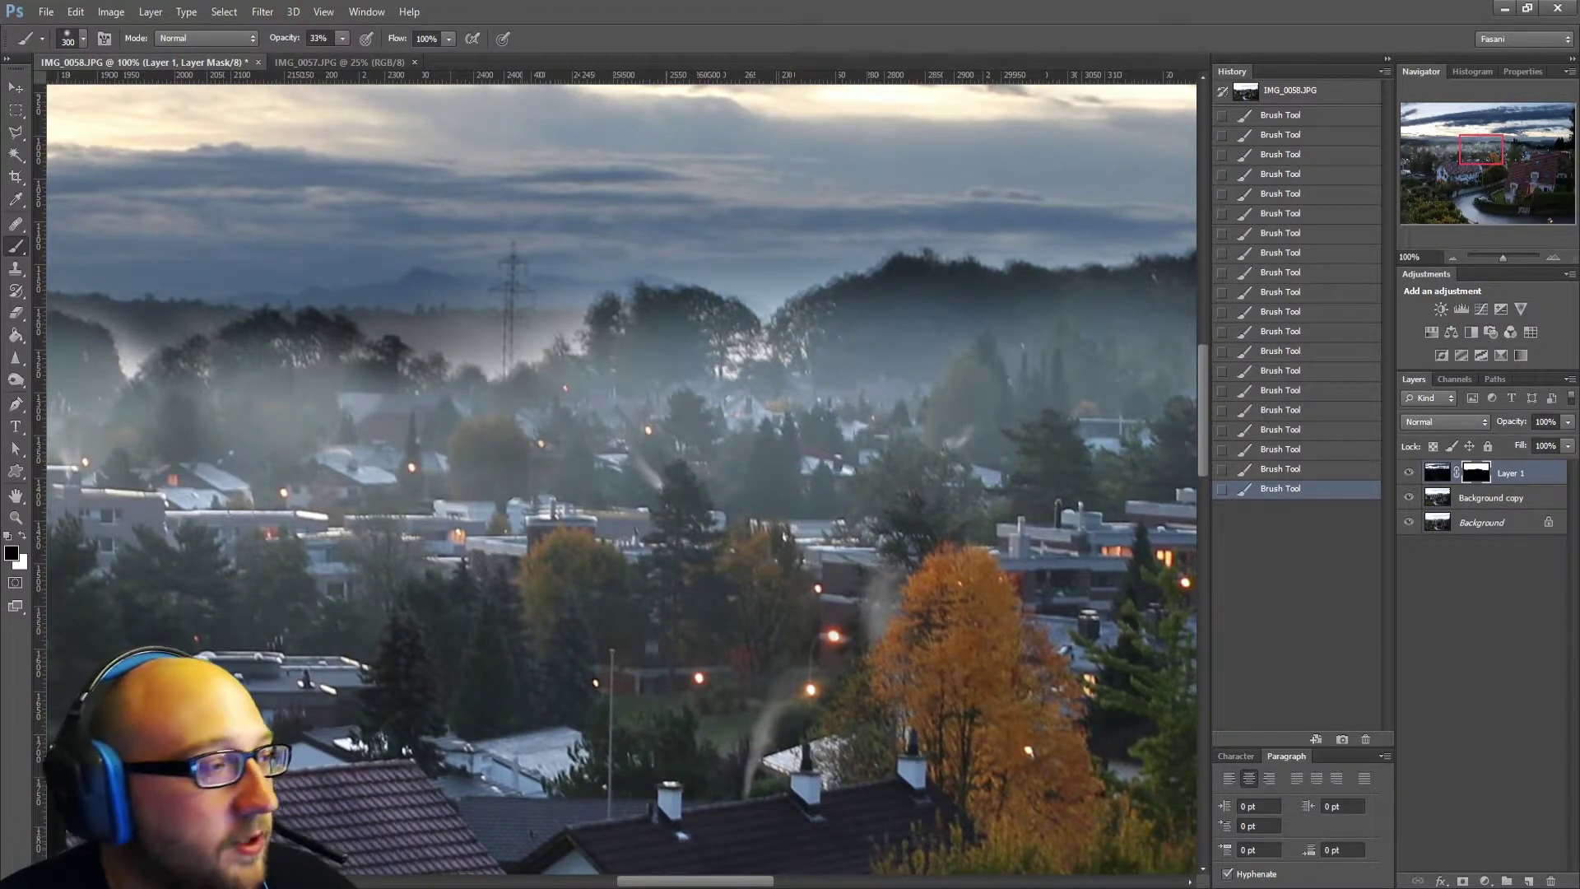
{"action": "left_click", "coordinate": [16, 87]}
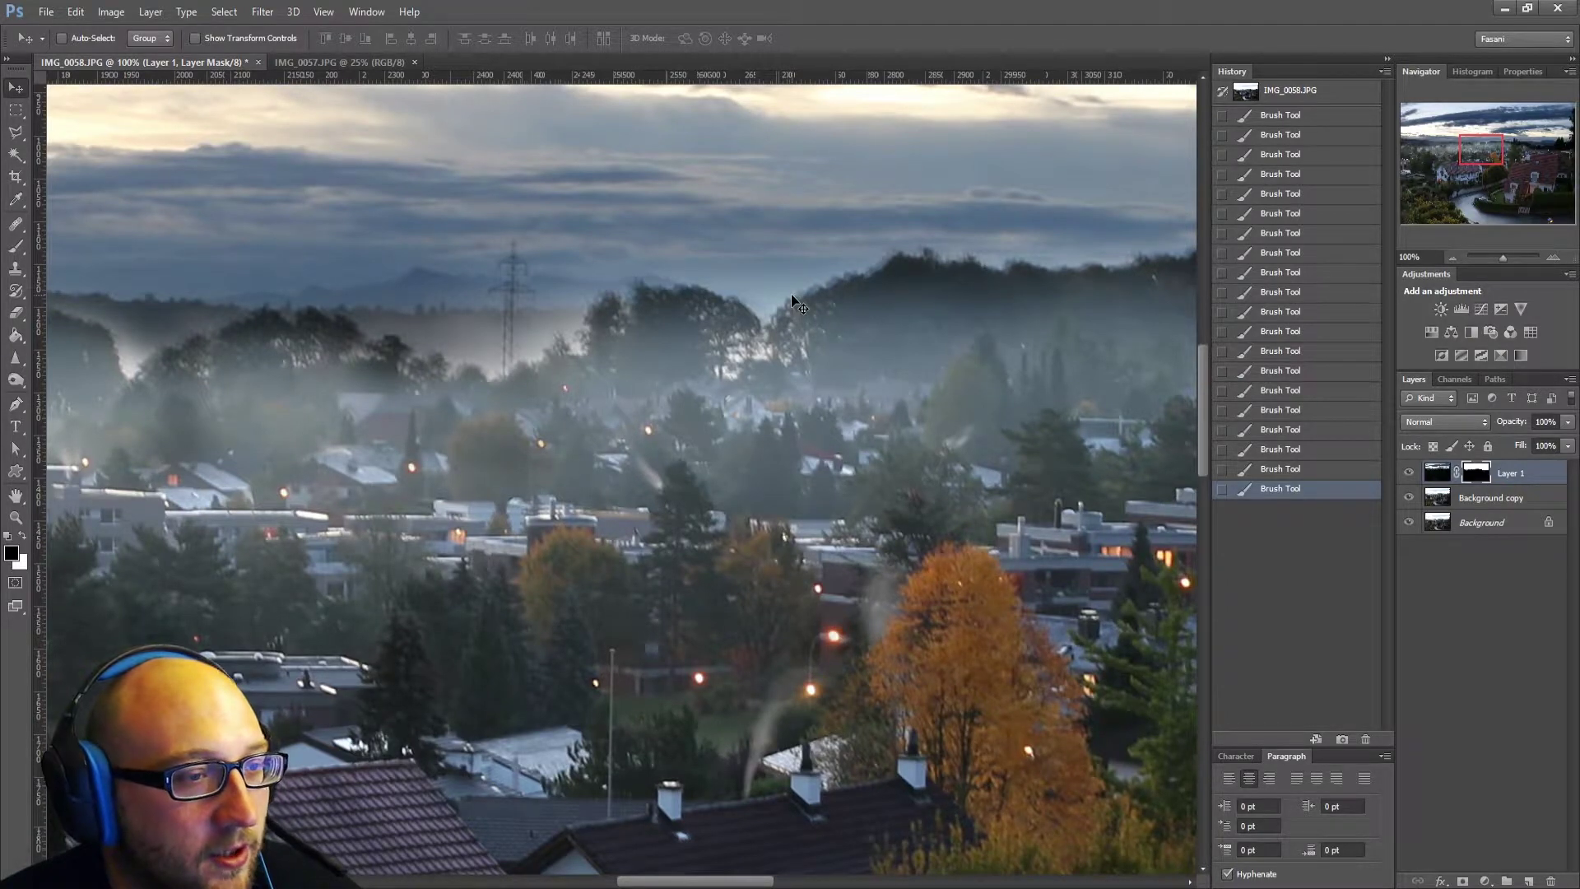
Nudge Layer 1's image left at 600% zoom until its treetops align with the layer below along the wooded hill crest.
{"action": "left_click", "coordinate": [16, 518]}
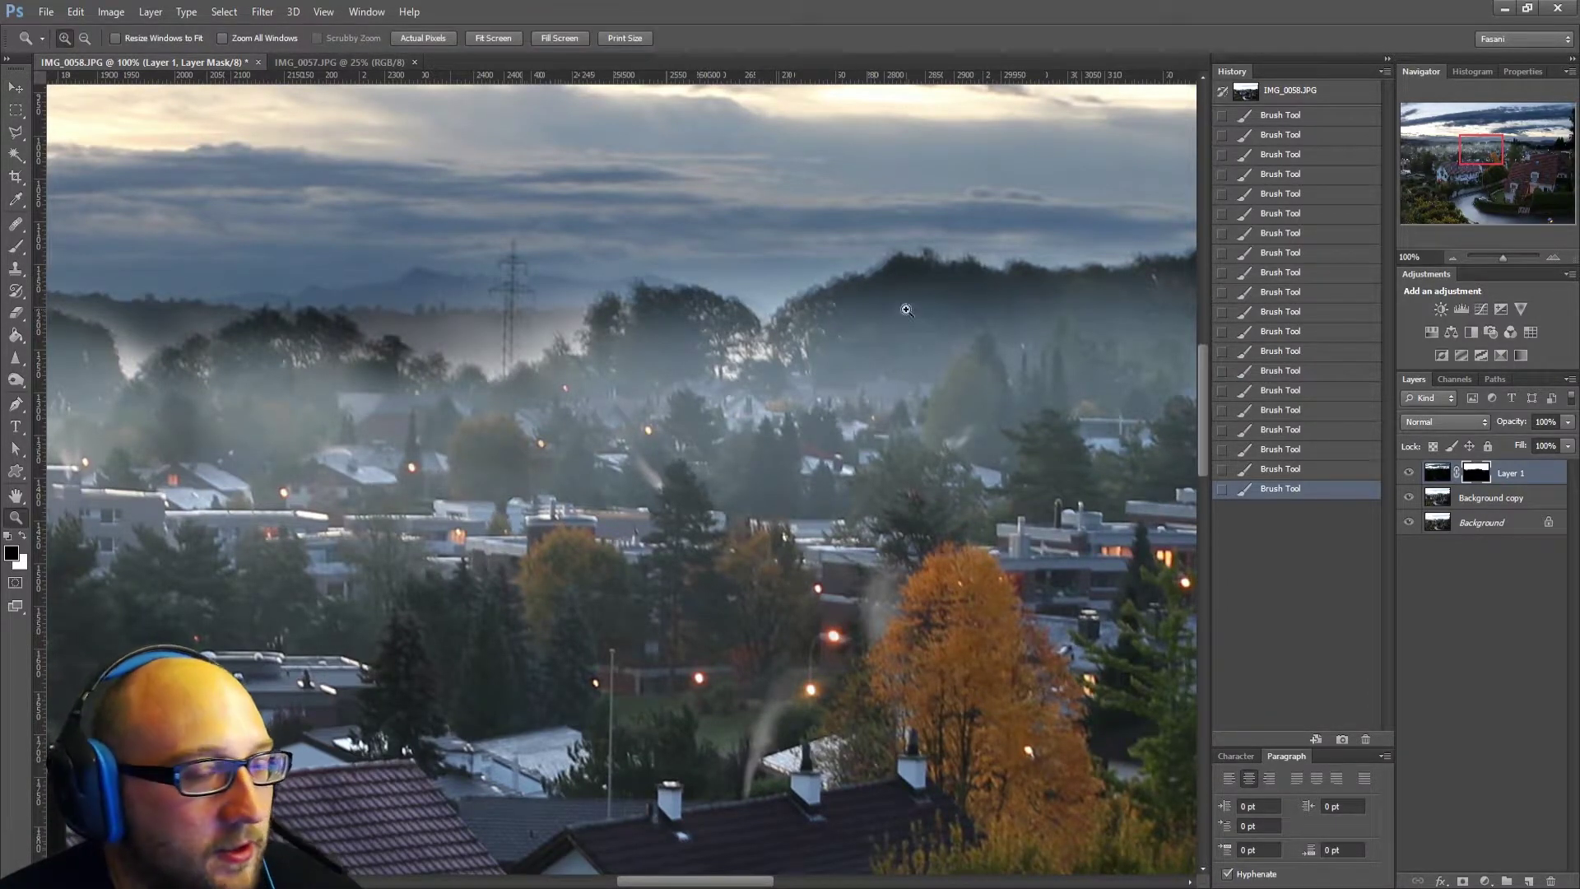
{"action": "left_click_drag", "start_coordinate": [872, 230], "coordinate": [926, 322]}
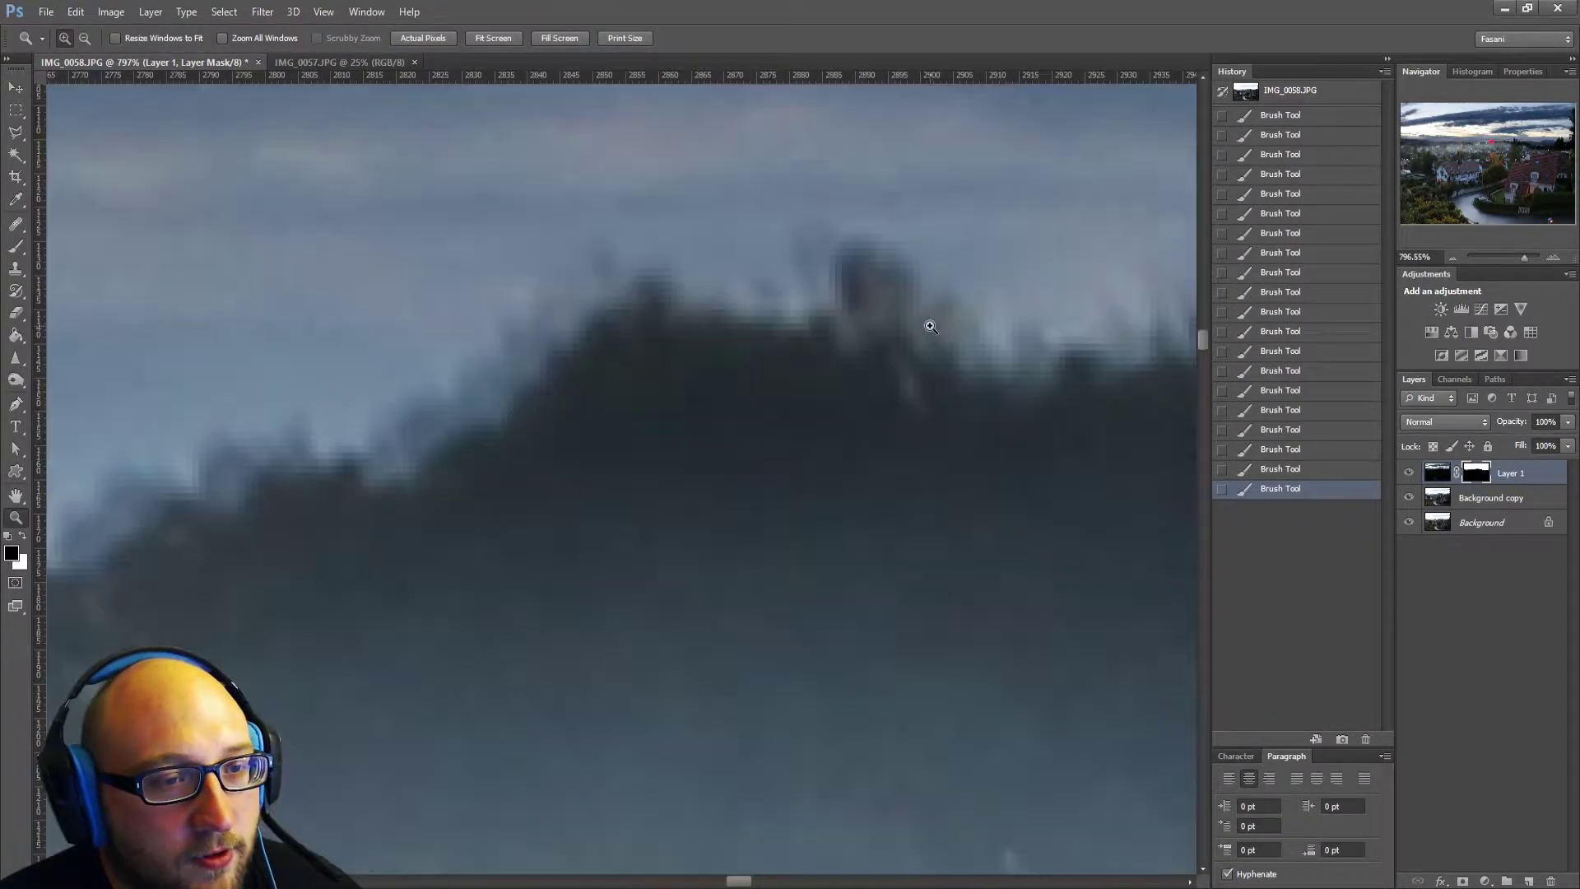
{"action": "left_click", "coordinate": [635, 411], "text": "alt"}
{"action": "left_click", "coordinate": [656, 453], "text": "alt"}
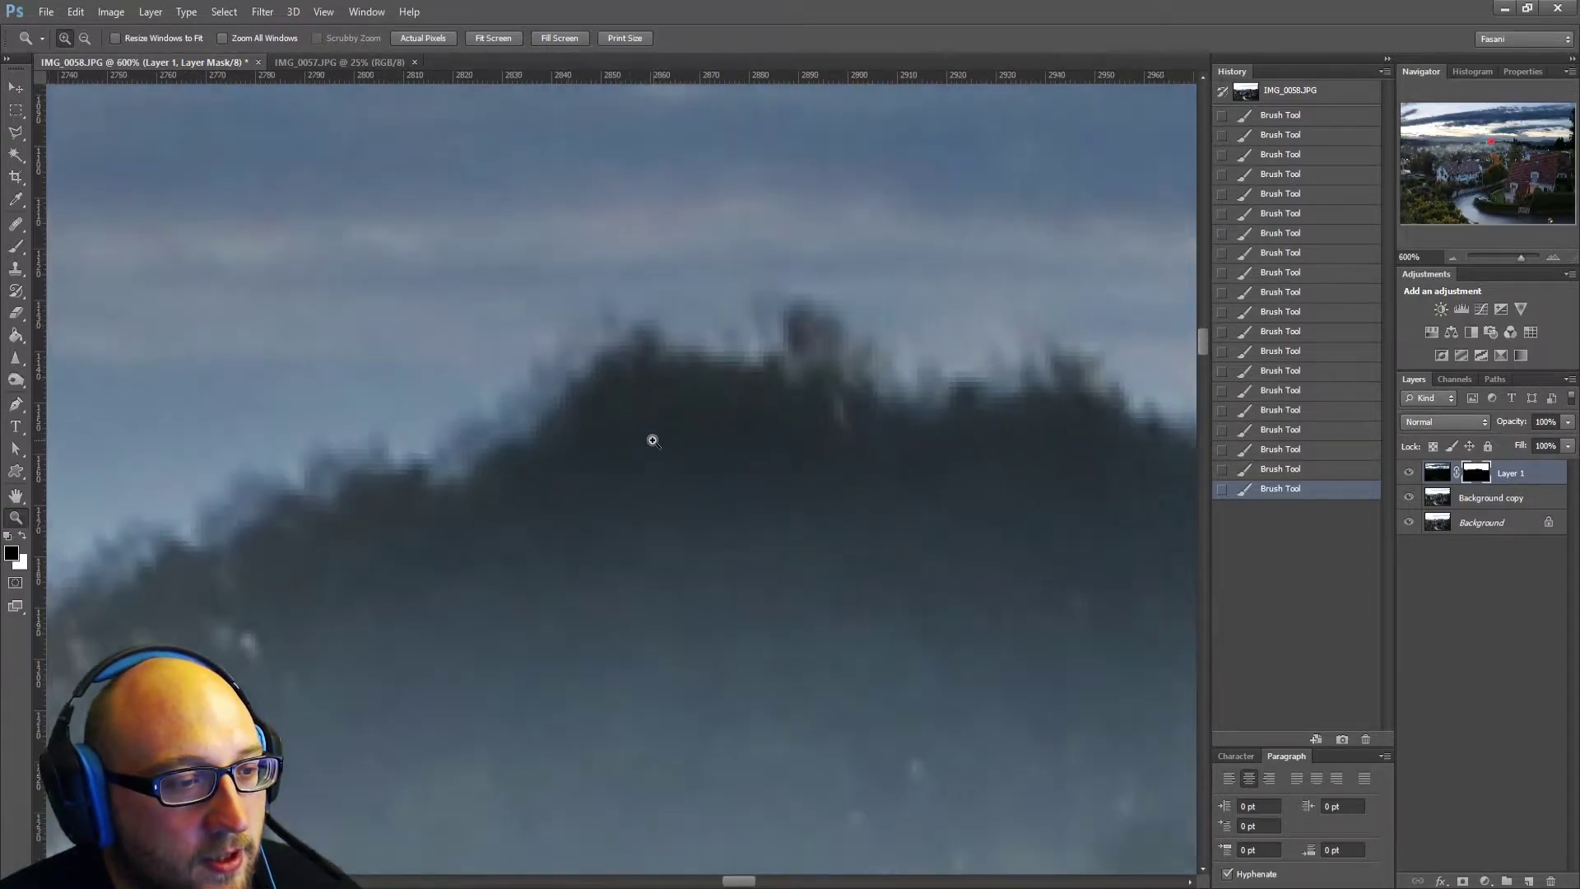
{"action": "key", "text": "v"}
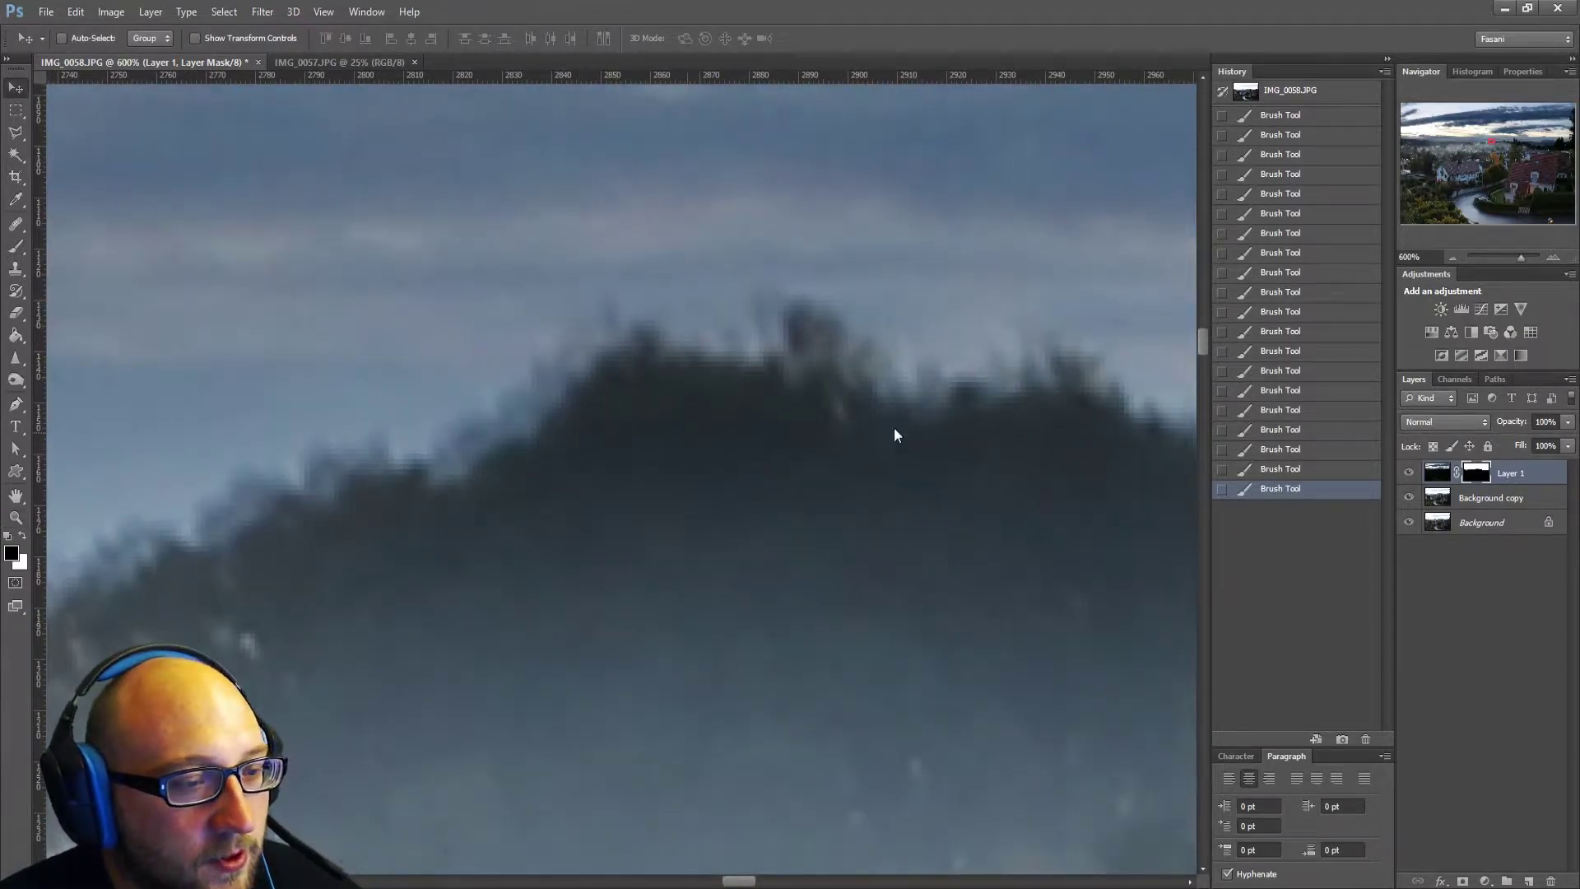
{"action": "left_click", "coordinate": [1438, 473]}
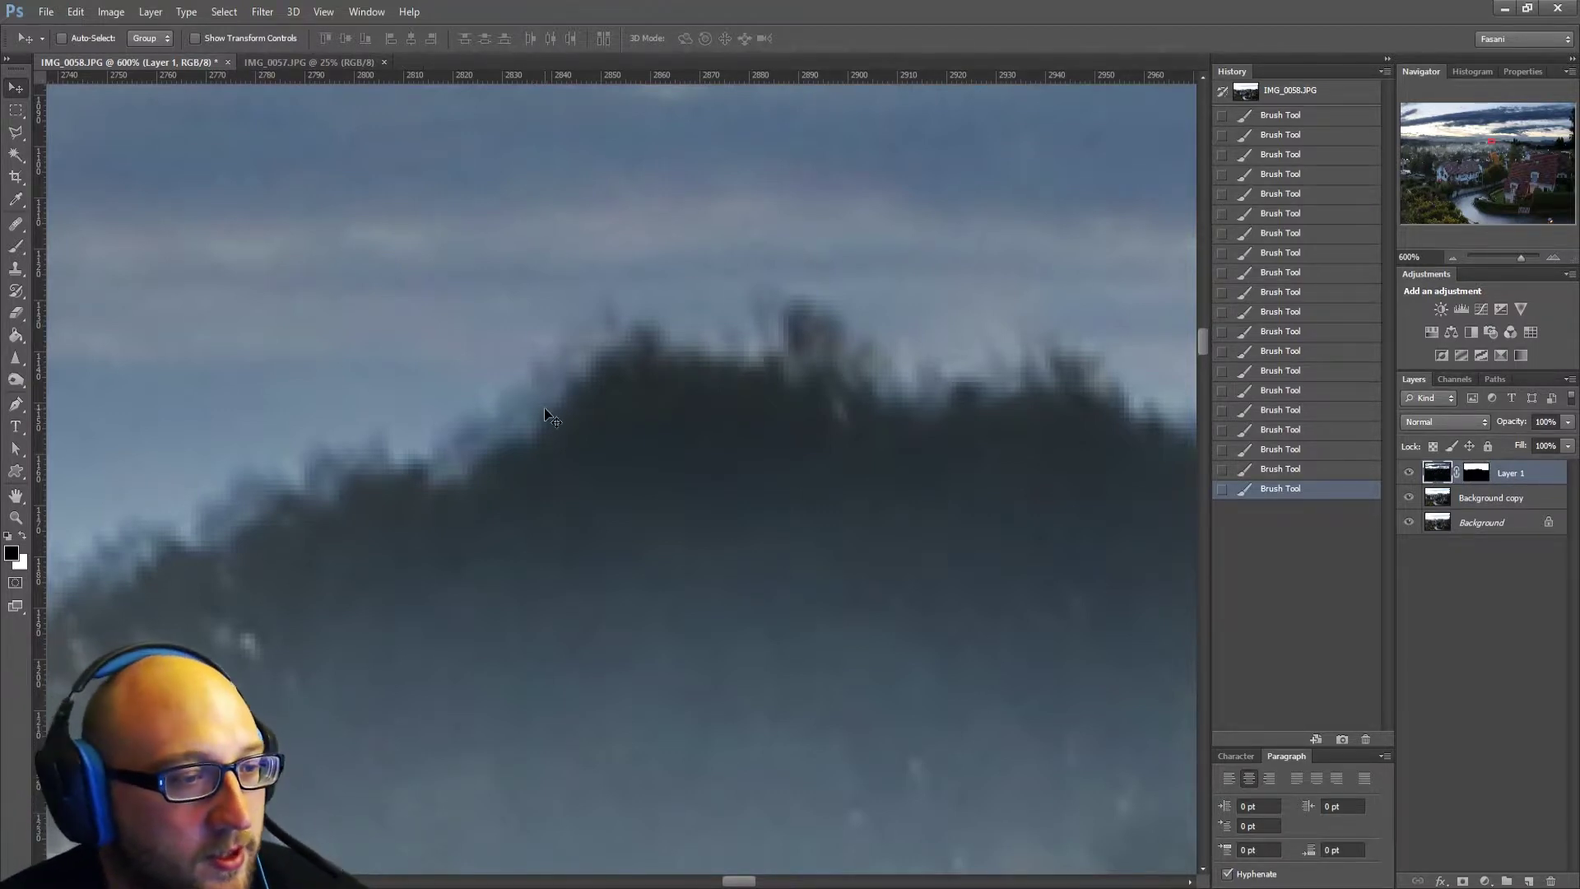
{"action": "key", "text": "Down"}
{"action": "key", "text": "Left"}
{"action": "key", "text": "Left"}
{"action": "key", "text": "Left"}
{"action": "key", "text": "Left"}
{"action": "key", "text": "Left"}
{"action": "key", "text": "Left"}
{"action": "key", "text": "Left"}
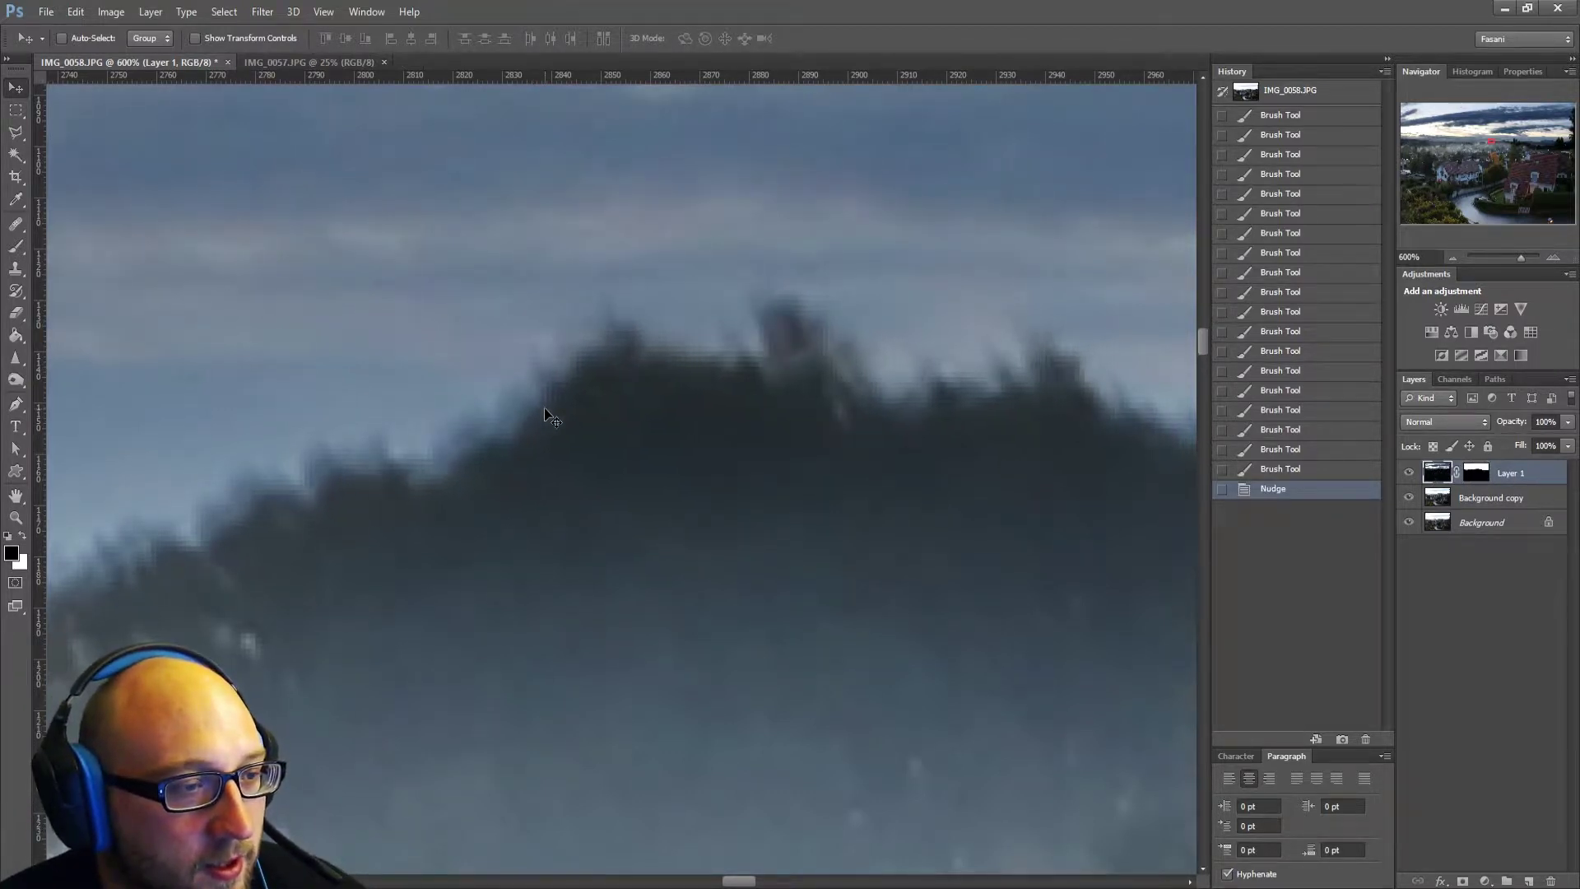
{"action": "key", "text": "Left"}
{"action": "key", "text": "Left"}
{"action": "key", "text": "Left"}
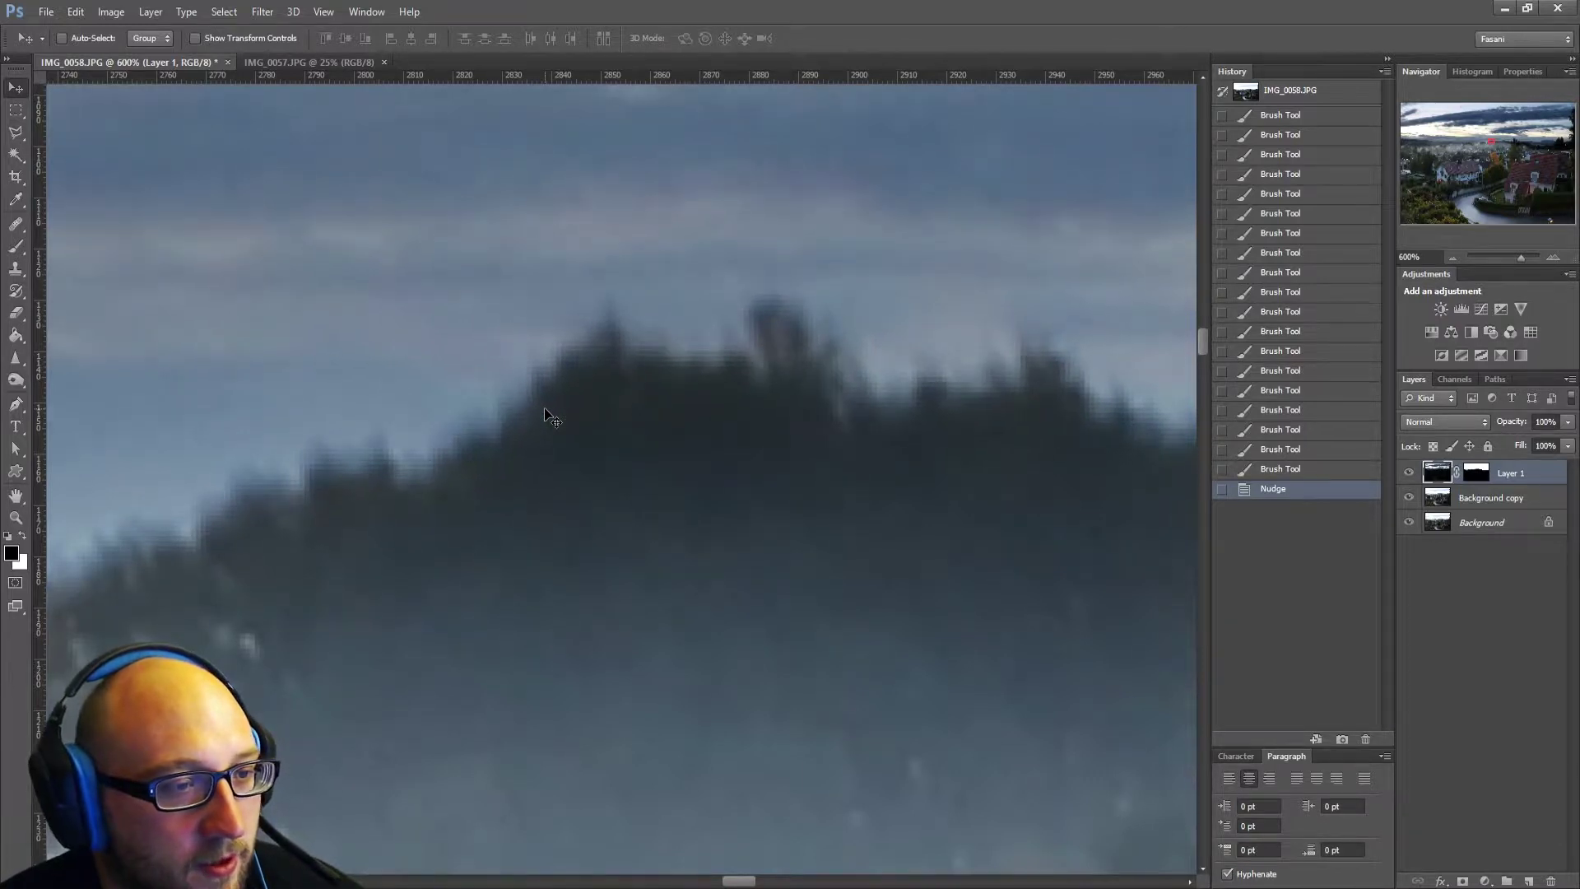
Check Layer 1's alignment at 100% zoom by hiding and showing it repeatedly and testing a one-pixel nudge down and back up.
{"action": "left_click", "coordinate": [17, 517]}
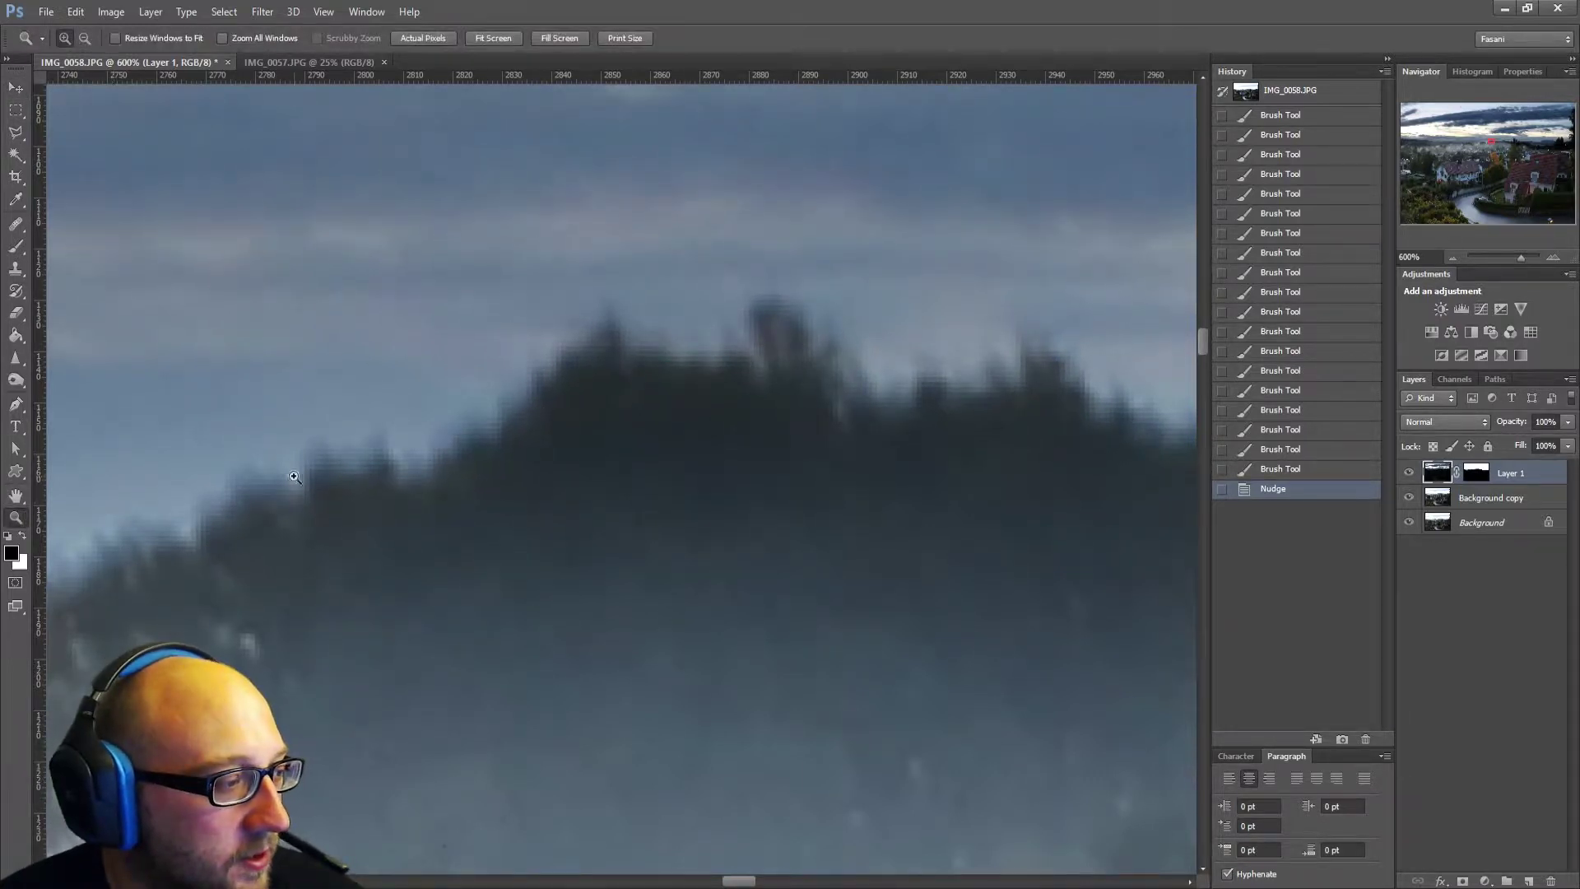
{"action": "key", "text": "ctrl+1"}
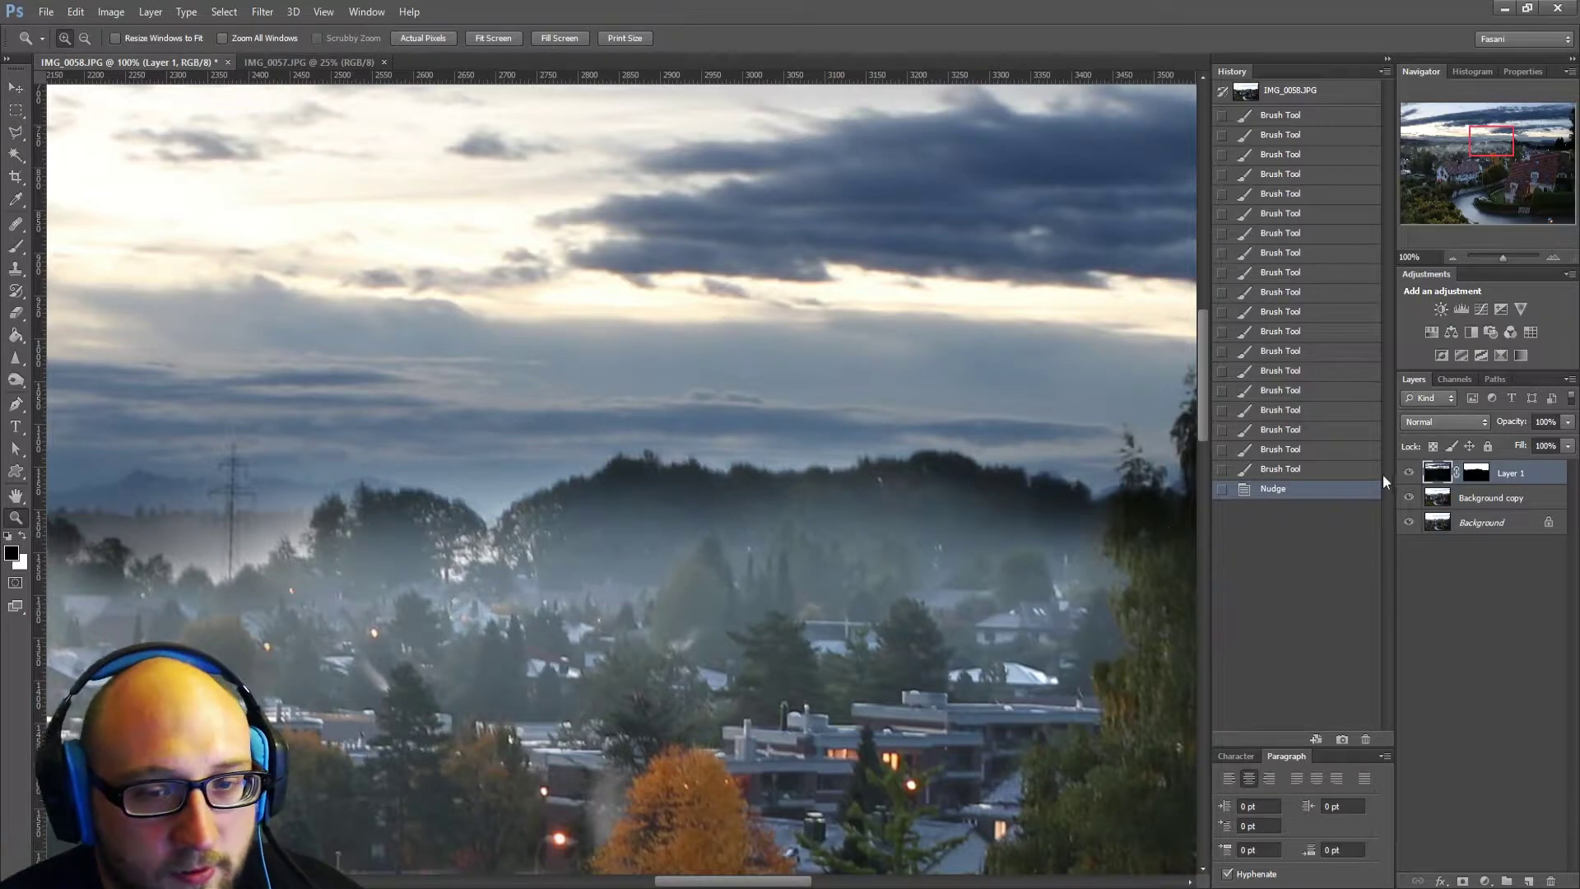
{"action": "left_click", "coordinate": [1409, 475]}
{"action": "left_click", "coordinate": [1409, 478]}
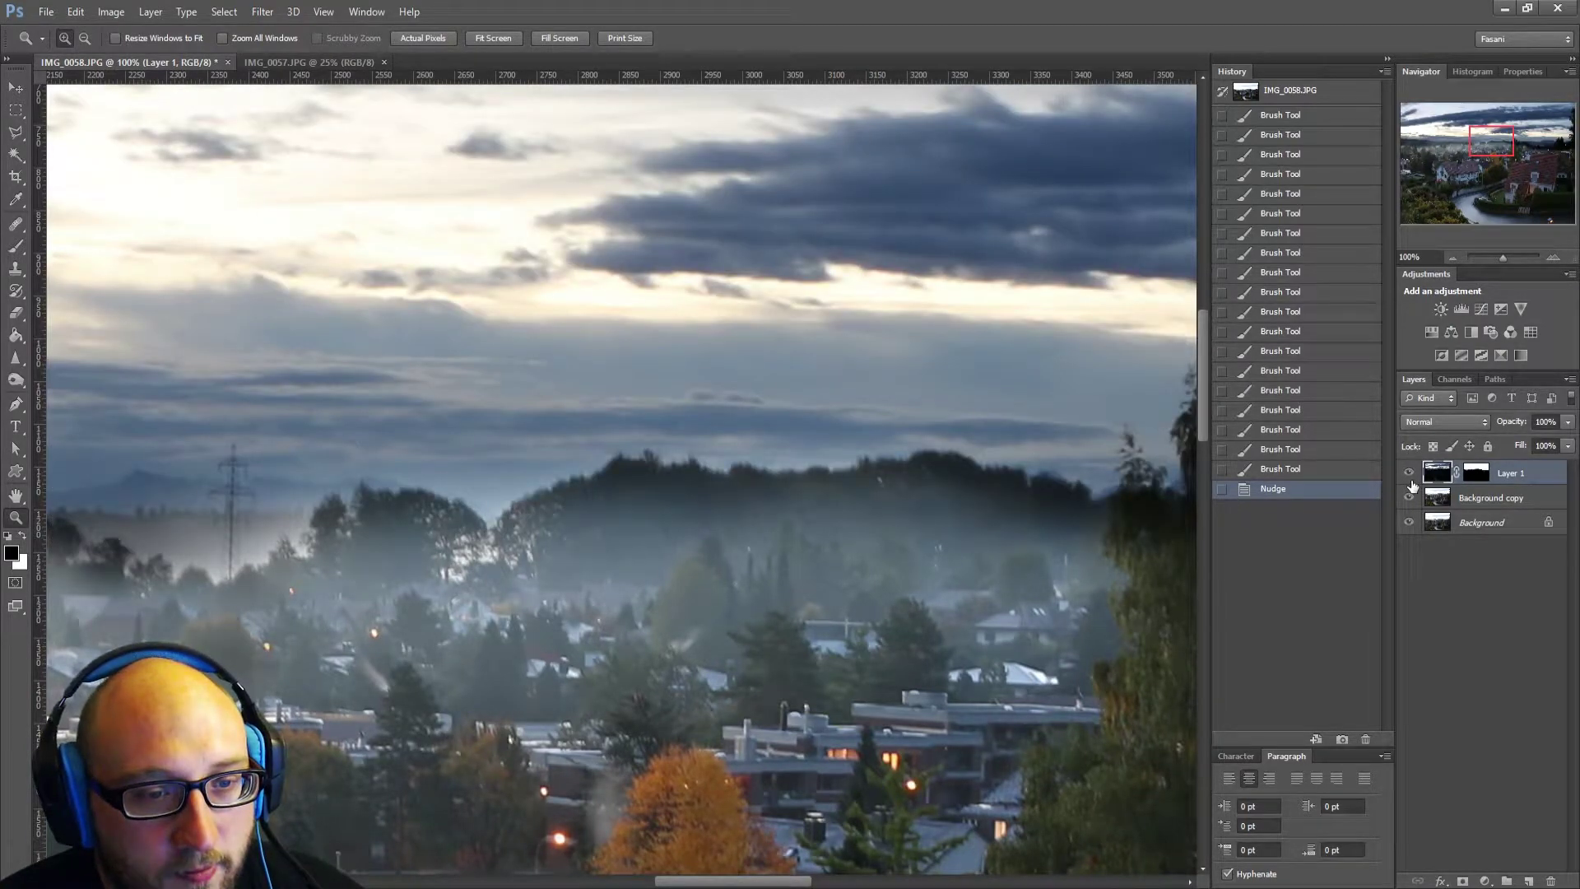
{"action": "left_click", "coordinate": [17, 88]}
{"action": "key", "text": "Down"}
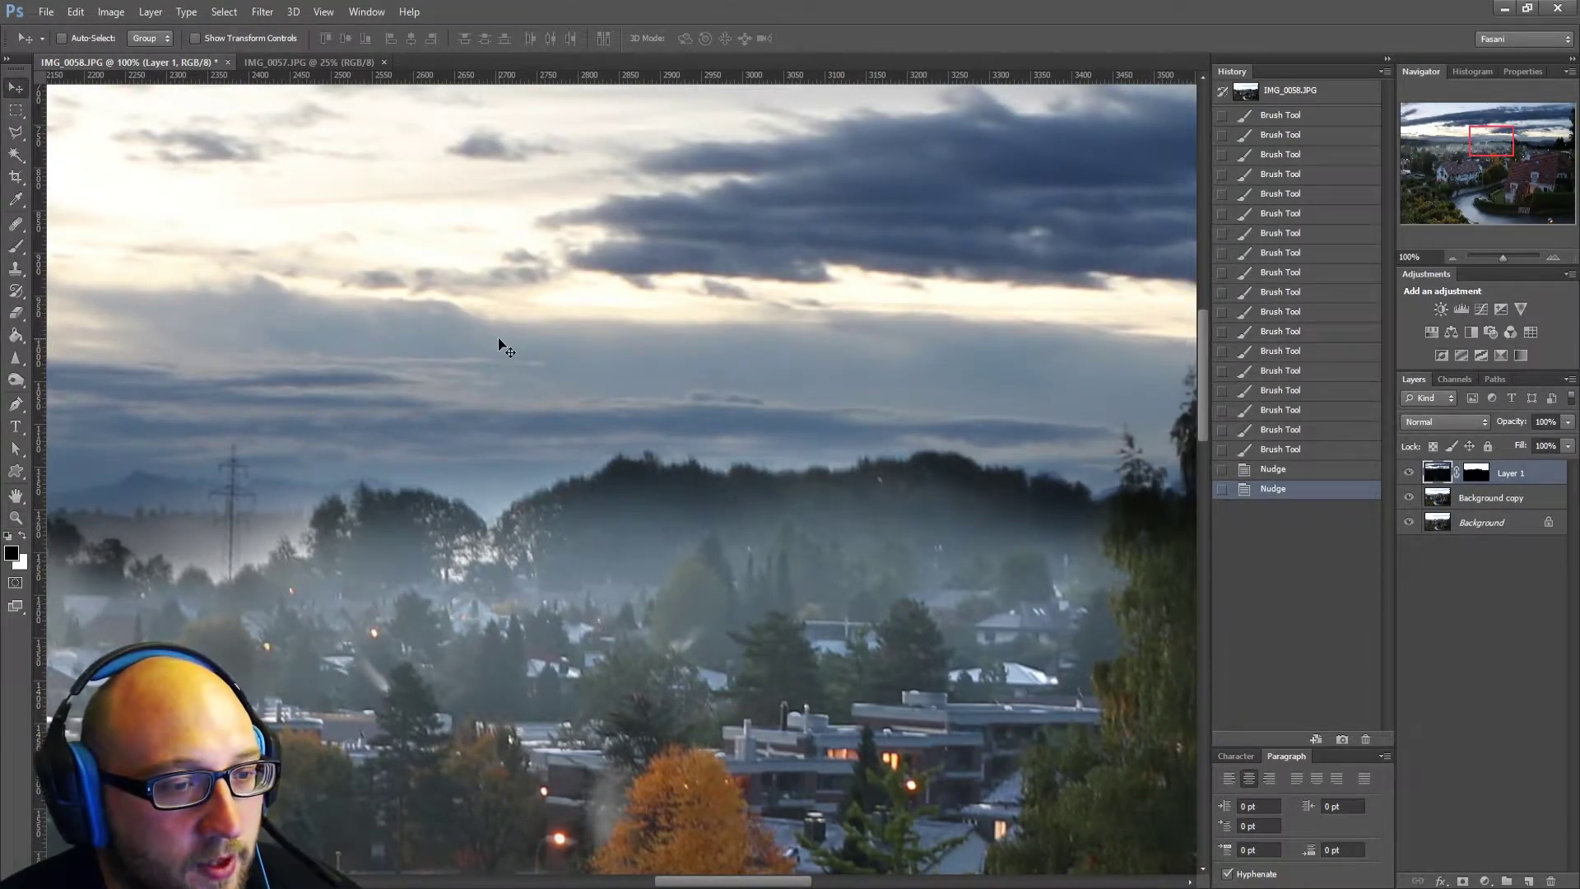
{"action": "key", "text": "Up"}
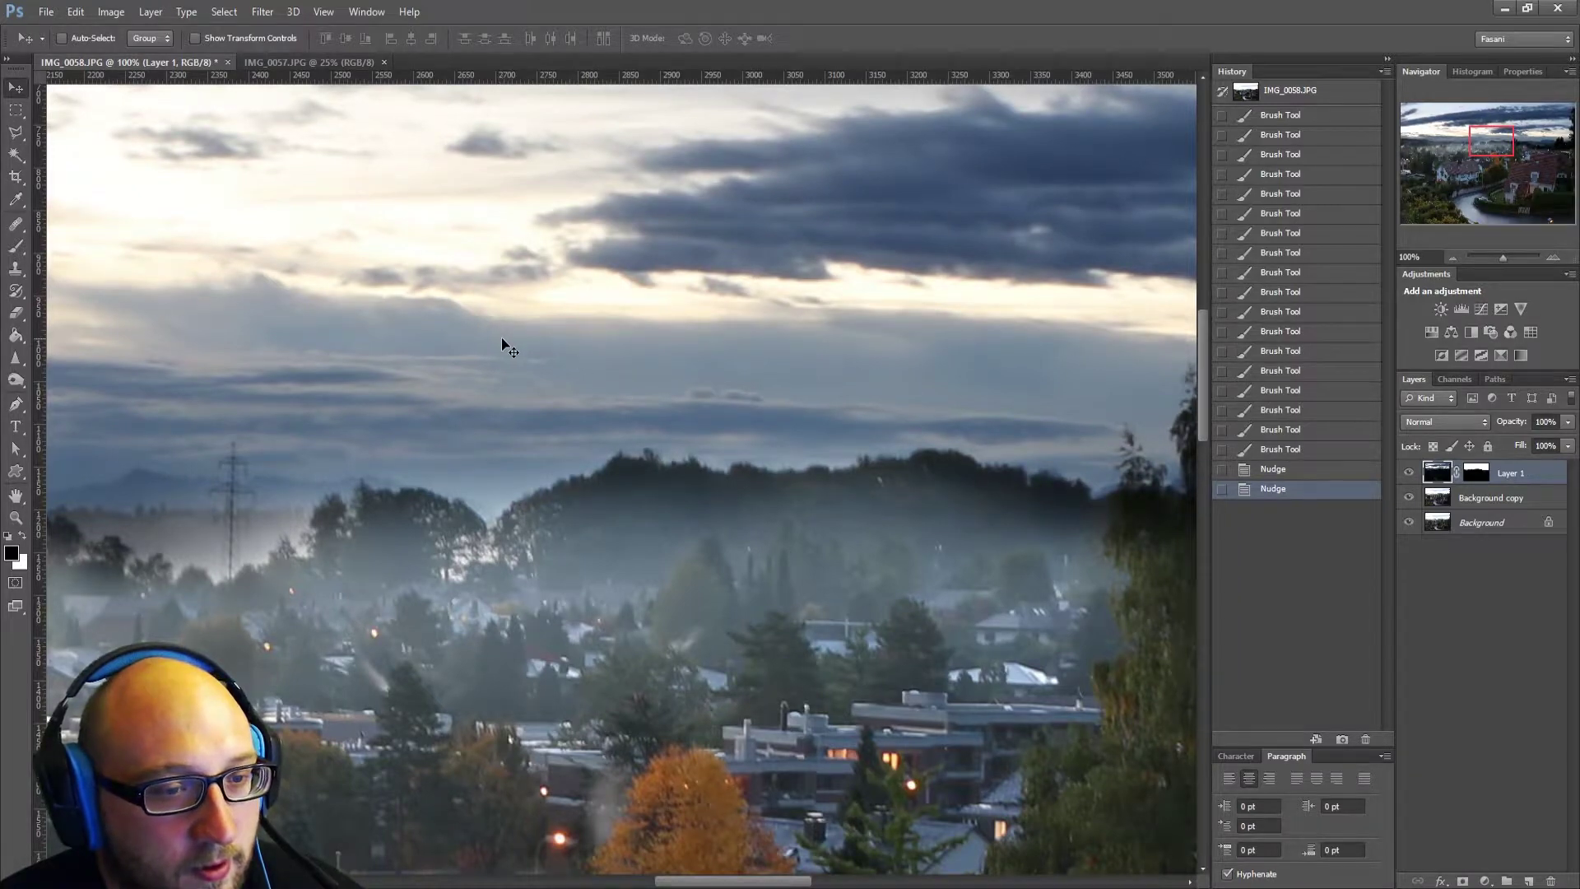
{"action": "left_click", "coordinate": [1409, 476]}
{"action": "left_click", "coordinate": [1409, 475]}
{"action": "left_click", "coordinate": [1409, 476]}
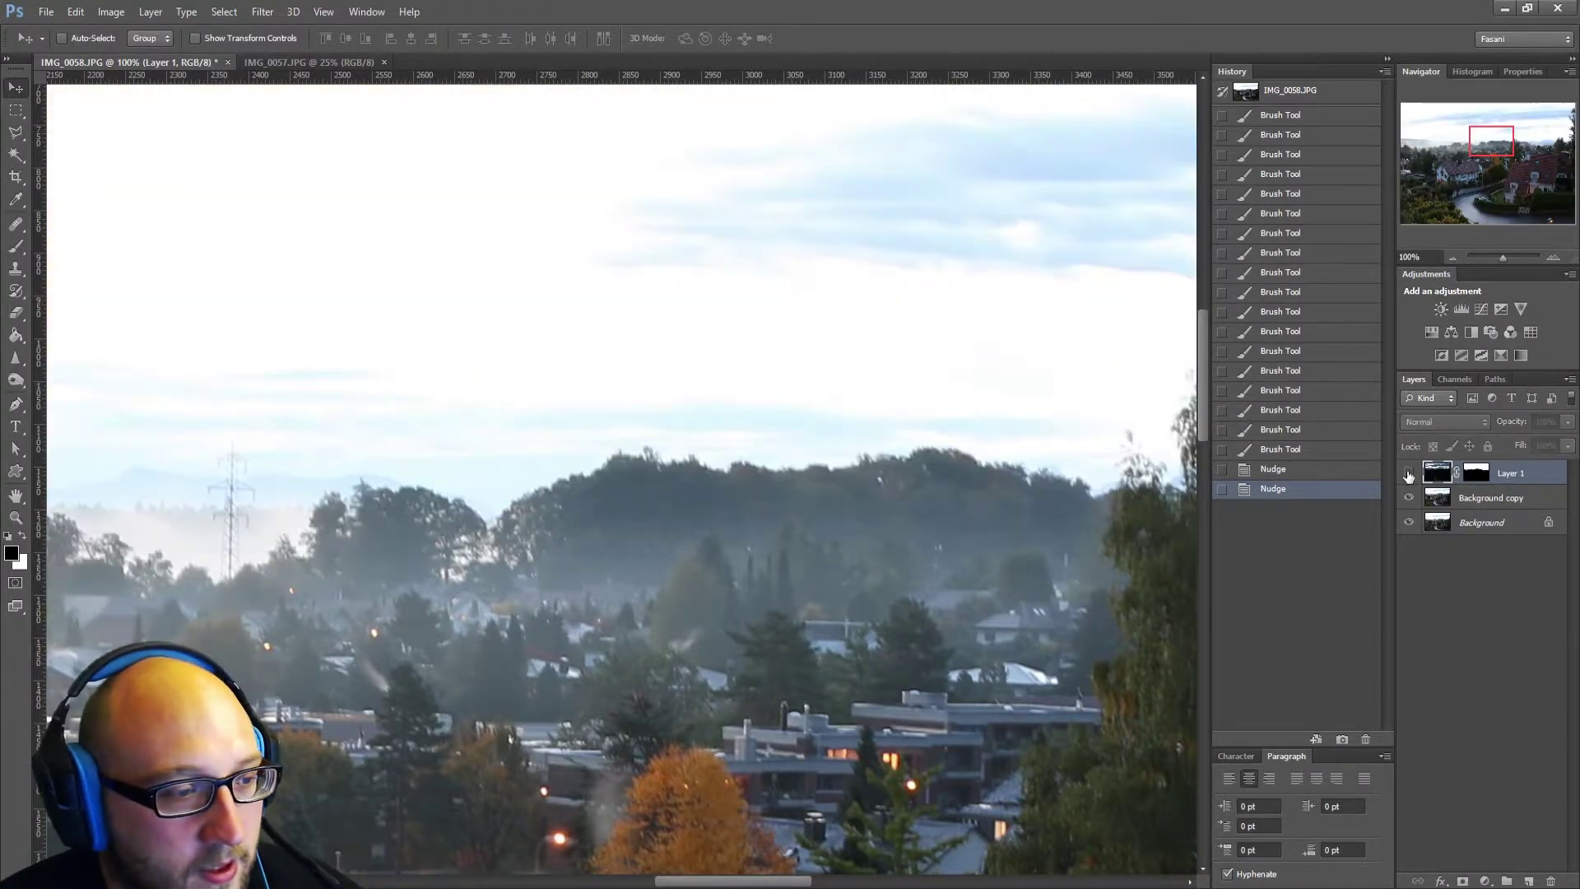
{"action": "left_click", "coordinate": [1410, 476]}
{"action": "left_click", "coordinate": [1409, 476]}
{"action": "left_click", "coordinate": [1409, 476]}
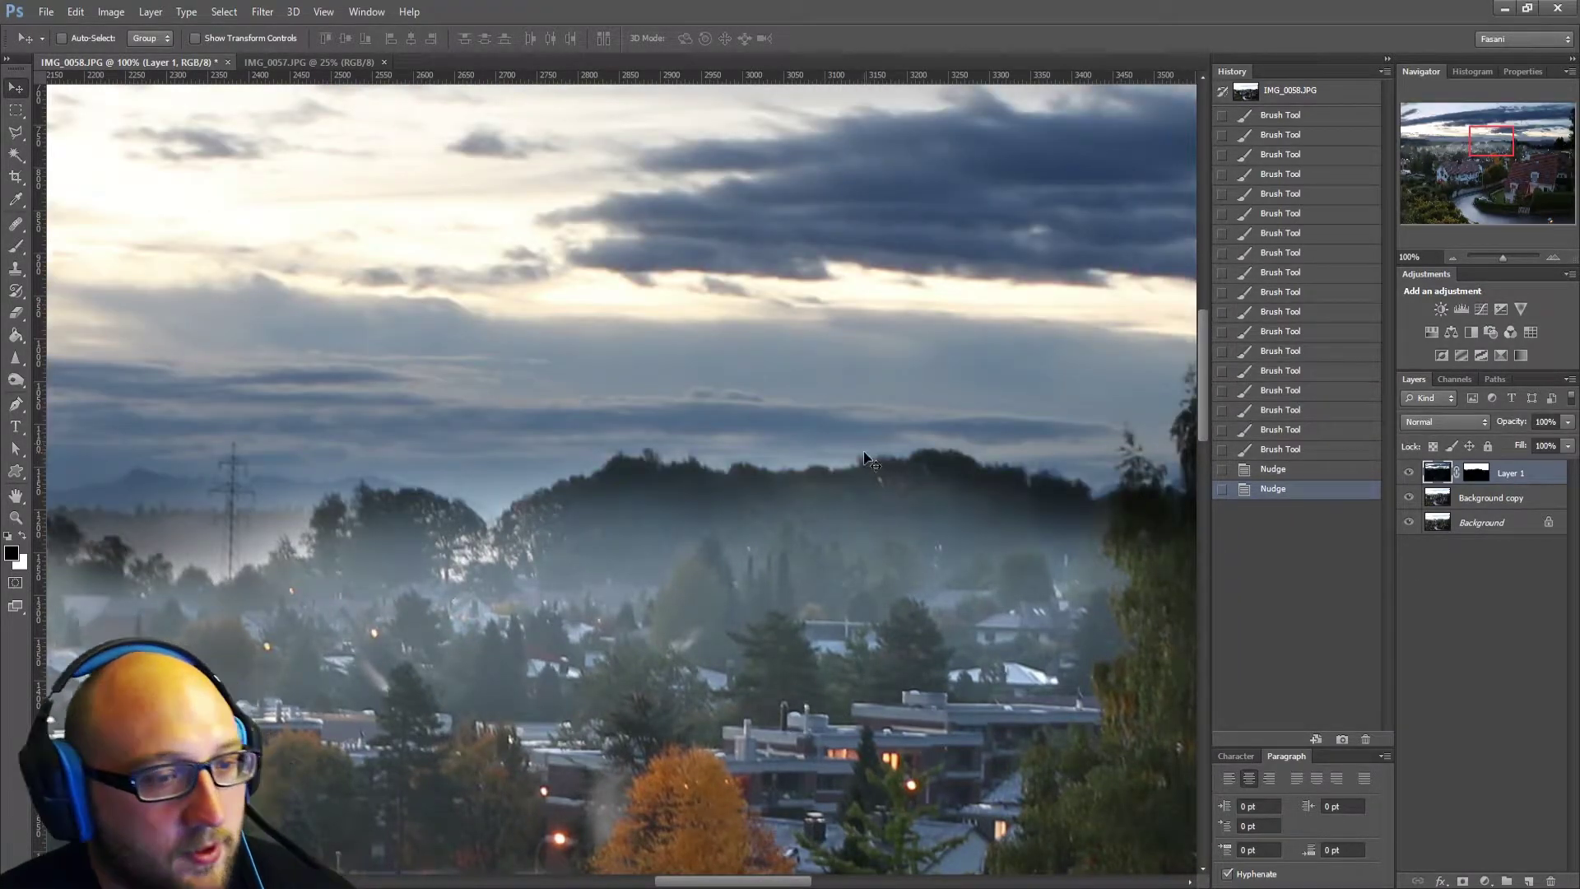
{"action": "left_click", "coordinate": [18, 247]}
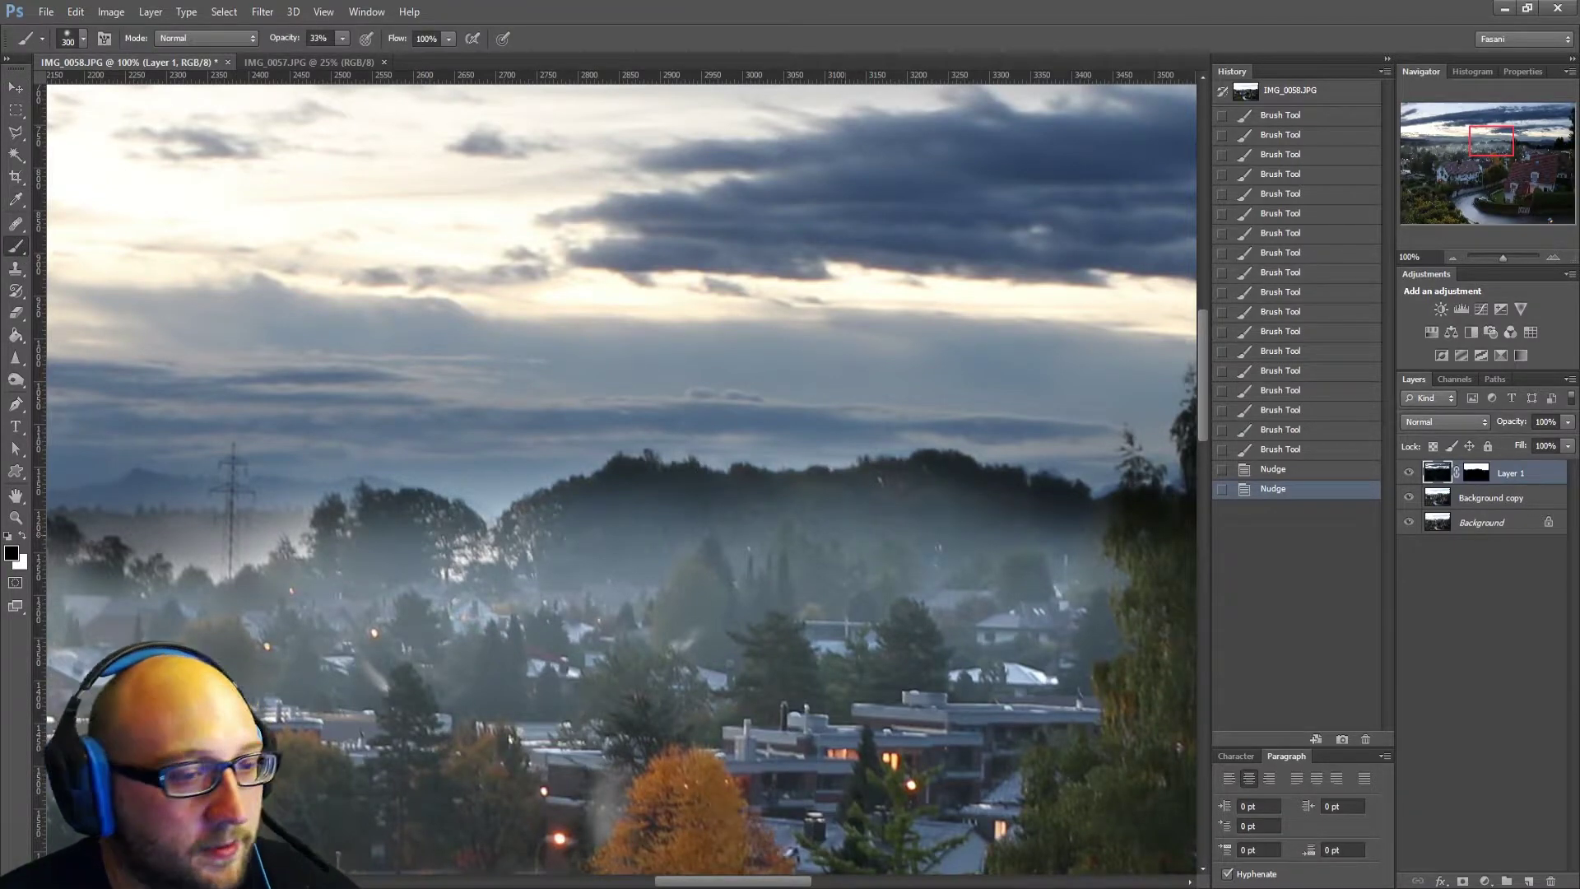
{"action": "left_click", "coordinate": [831, 500]}
{"action": "left_click", "coordinate": [882, 500]}
{"action": "left_click", "coordinate": [938, 499]}
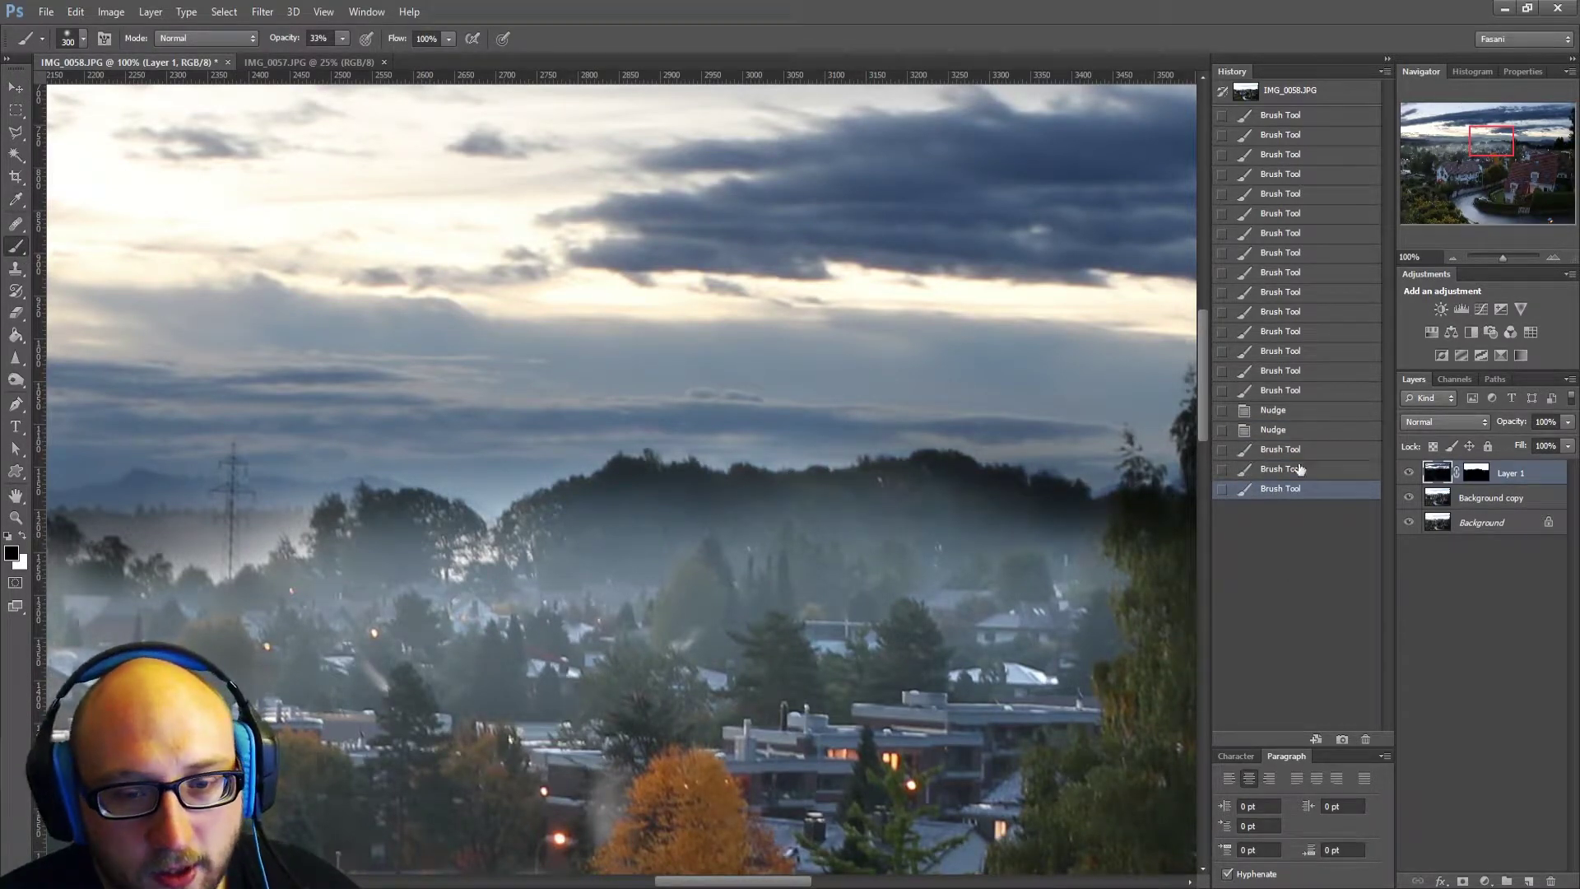
{"action": "left_click", "coordinate": [1283, 430]}
Paint 300 px, 33% opacity black on Layer 1's mask along the wooded ridge between the pylon and the birch.
{"action": "left_click", "coordinate": [1476, 472]}
{"action": "mouse_move", "coordinate": [1103, 465]}
{"action": "left_mouse_down"}
{"action": "mouse_move", "coordinate": [771, 486]}
{"action": "mouse_move", "coordinate": [729, 512]}
{"action": "left_mouse_up"}
{"action": "left_click", "coordinate": [527, 522]}
{"action": "mouse_move", "coordinate": [543, 523]}
{"action": "left_mouse_down"}
{"action": "mouse_move", "coordinate": [325, 539]}
{"action": "mouse_move", "coordinate": [768, 471]}
{"action": "mouse_move", "coordinate": [609, 502]}
{"action": "mouse_move", "coordinate": [420, 506]}
{"action": "mouse_move", "coordinate": [762, 477]}
{"action": "left_mouse_up"}
{"action": "left_click_drag", "start_coordinate": [930, 473], "coordinate": [437, 474]}
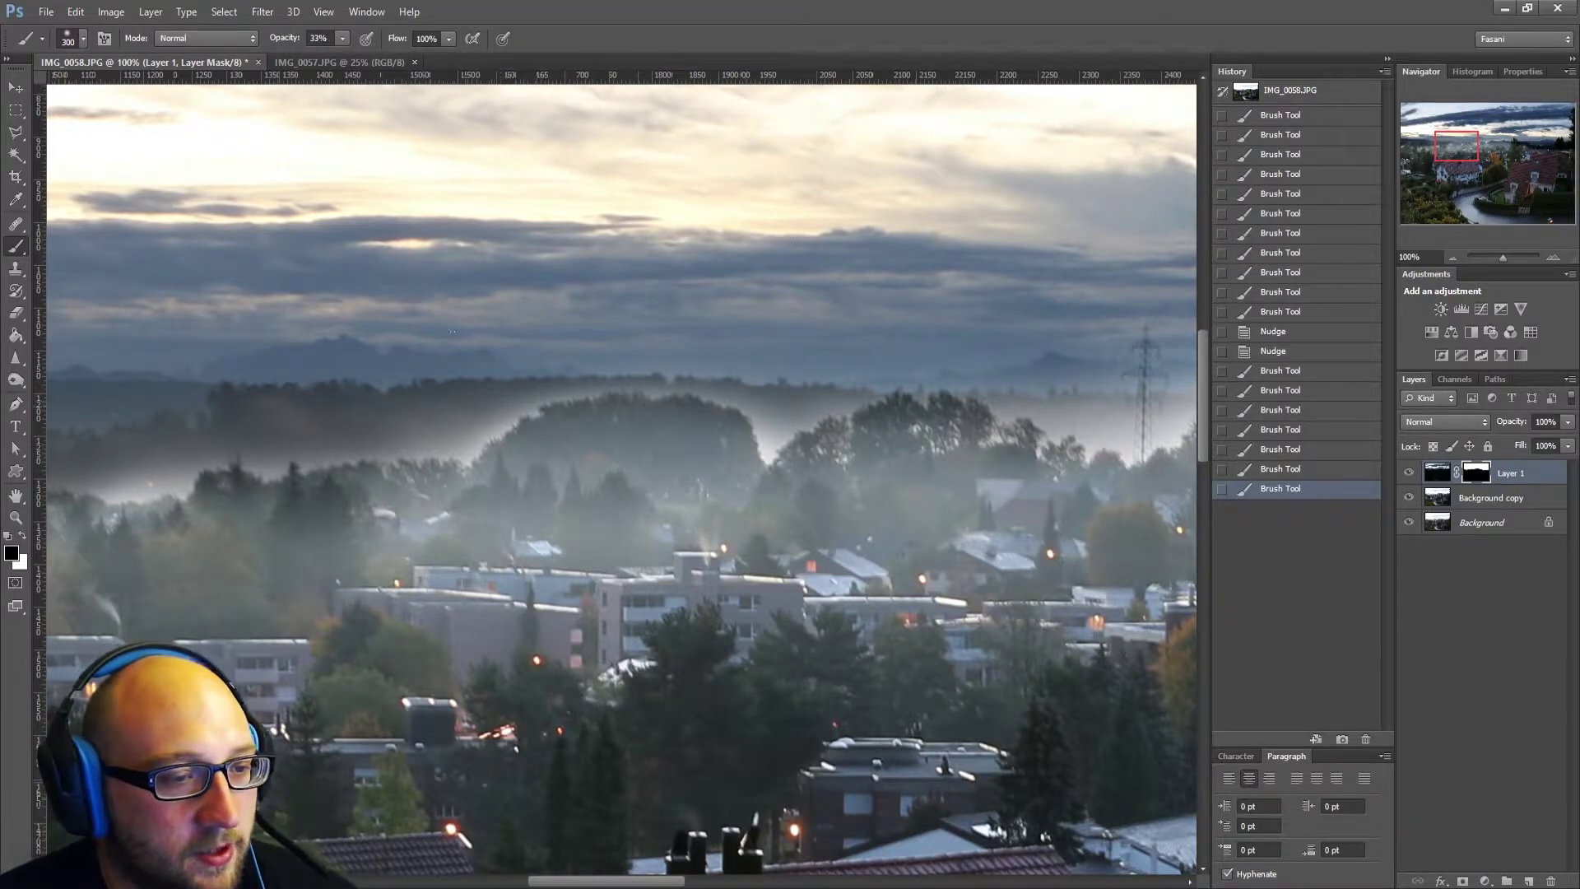
Bring back the dark exposure over the rounded wooded hill with 33% opacity white mask strokes, reducing the brush to 125 px.
{"action": "left_click", "coordinate": [25, 536]}
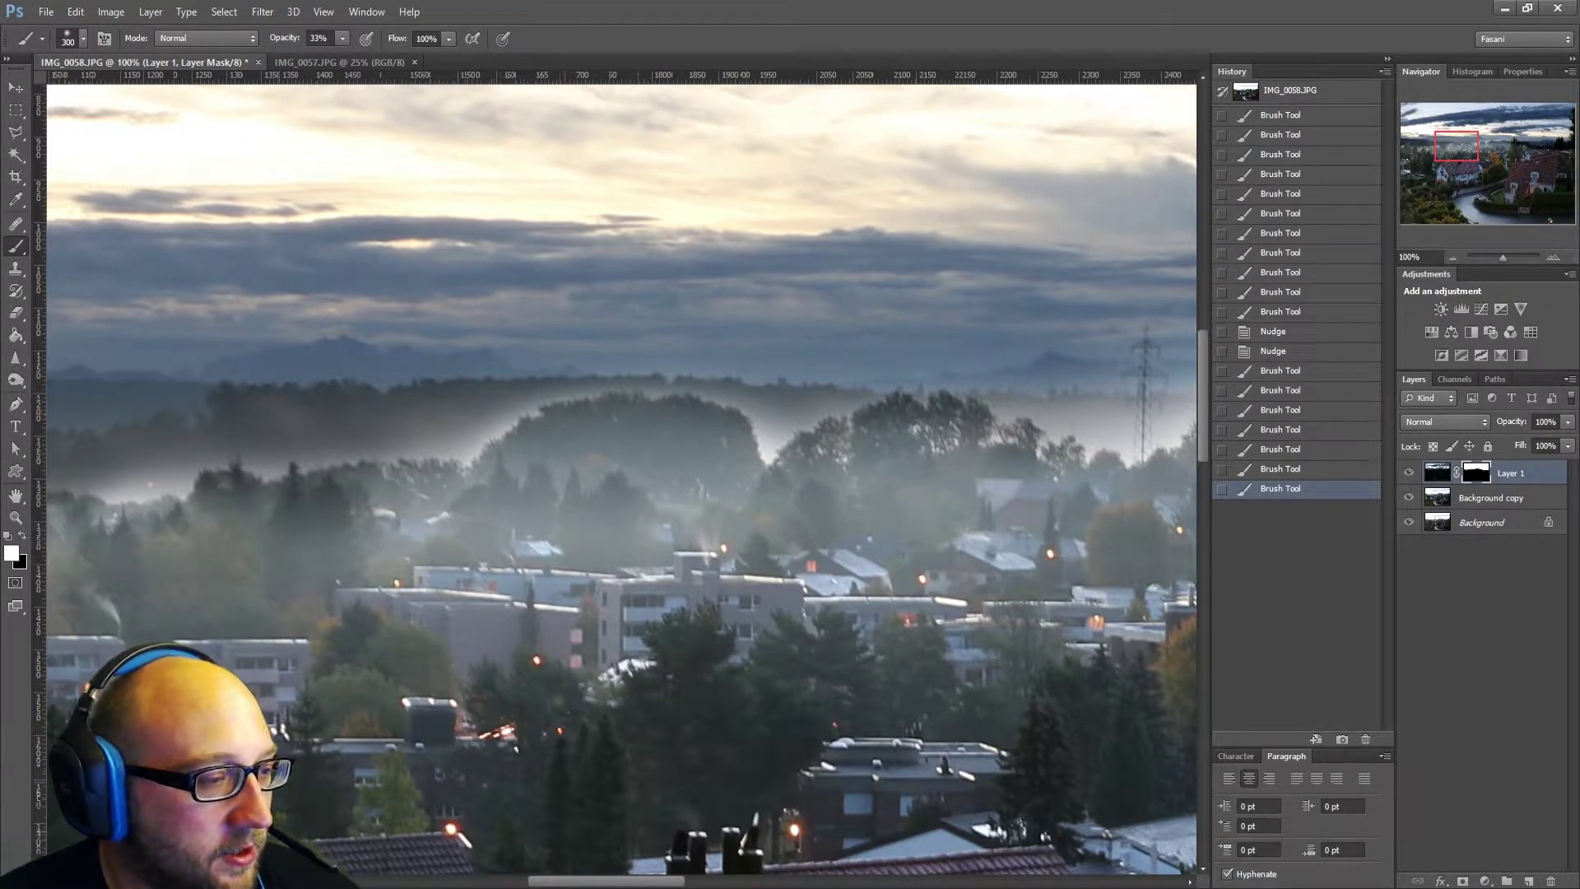
{"action": "left_click_drag", "start_coordinate": [568, 405], "coordinate": [416, 460]}
{"action": "left_click_drag", "start_coordinate": [412, 461], "coordinate": [576, 412]}
{"action": "left_click_drag", "start_coordinate": [486, 457], "coordinate": [724, 410]}
{"action": "left_click_drag", "start_coordinate": [551, 428], "coordinate": [716, 416]}
{"action": "mouse_move", "coordinate": [700, 419]}
{"action": "left_mouse_down"}
{"action": "mouse_move", "coordinate": [597, 416]}
{"action": "mouse_move", "coordinate": [716, 428]}
{"action": "left_mouse_up"}
{"action": "mouse_move", "coordinate": [733, 449]}
{"action": "left_mouse_down"}
{"action": "mouse_move", "coordinate": [675, 416]}
{"action": "mouse_move", "coordinate": [737, 461]}
{"action": "left_mouse_up"}
{"action": "mouse_move", "coordinate": [823, 440]}
{"action": "left_mouse_down"}
{"action": "mouse_move", "coordinate": [956, 405]}
{"action": "mouse_move", "coordinate": [786, 465]}
{"action": "left_mouse_up"}
{"action": "left_click_drag", "start_coordinate": [708, 465], "coordinate": [531, 474]}
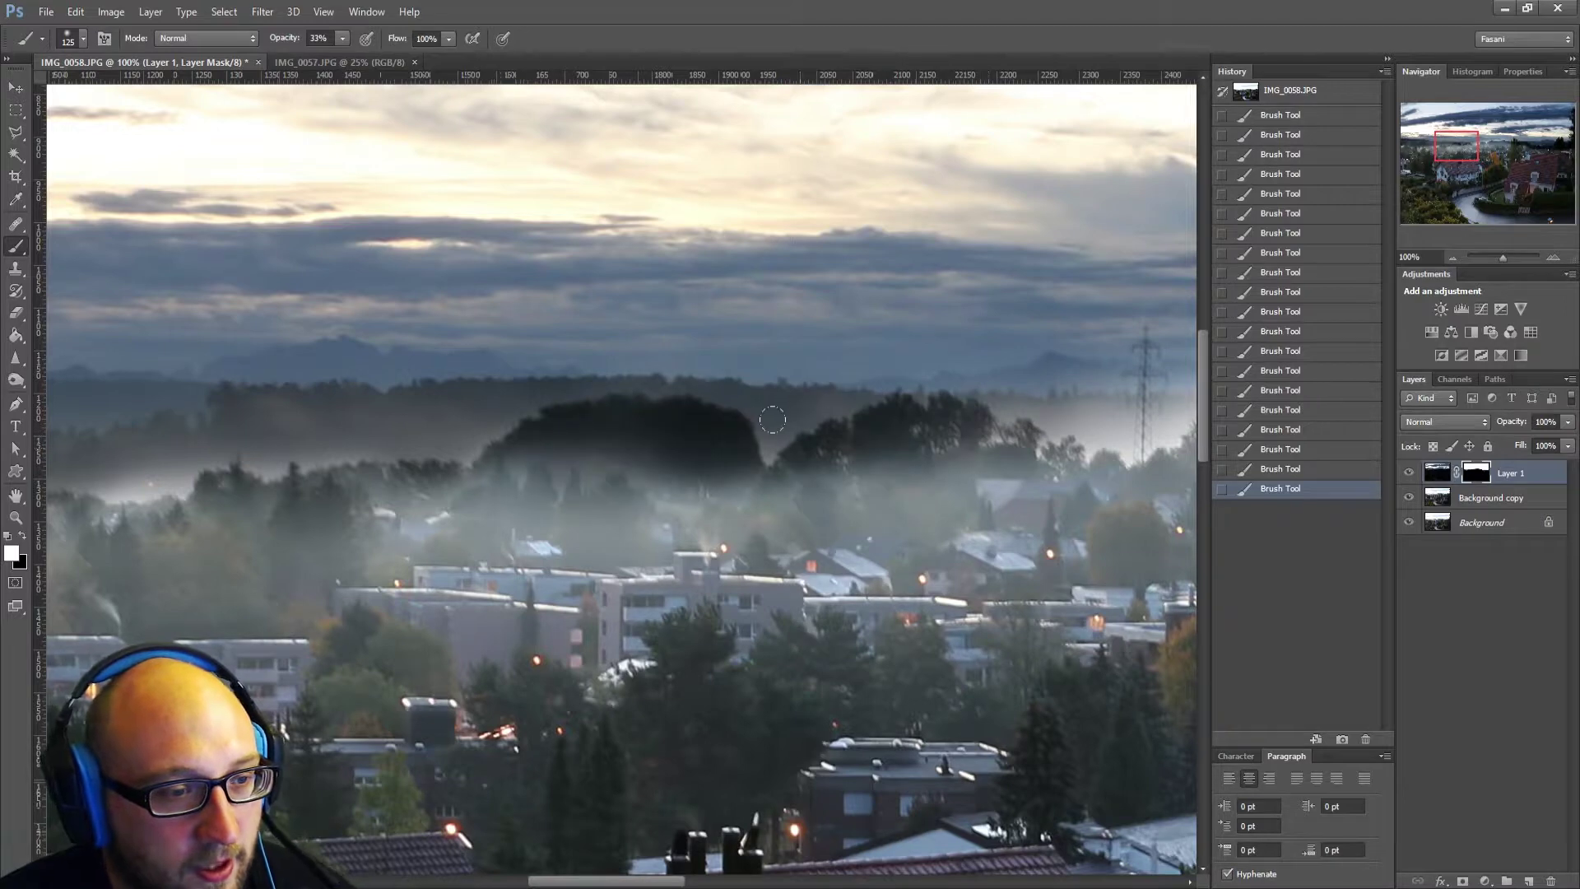
Darken the tree band beside the rounded hill with 33% opacity white strokes on Layer 1's mask.
{"action": "left_click_drag", "start_coordinate": [757, 452], "coordinate": [333, 494]}
{"action": "mouse_move", "coordinate": [929, 451]}
{"action": "left_mouse_down"}
{"action": "mouse_move", "coordinate": [470, 464]}
{"action": "mouse_move", "coordinate": [767, 382]}
{"action": "mouse_move", "coordinate": [423, 443]}
{"action": "mouse_move", "coordinate": [855, 398]}
{"action": "mouse_move", "coordinate": [786, 369]}
{"action": "mouse_move", "coordinate": [769, 339]}
{"action": "mouse_move", "coordinate": [689, 327]}
{"action": "mouse_move", "coordinate": [713, 397]}
{"action": "left_mouse_up"}
{"action": "mouse_move", "coordinate": [823, 387]}
{"action": "left_mouse_down"}
{"action": "mouse_move", "coordinate": [333, 371]}
{"action": "mouse_move", "coordinate": [560, 337]}
{"action": "mouse_move", "coordinate": [494, 453]}
{"action": "mouse_move", "coordinate": [763, 356]}
{"action": "mouse_move", "coordinate": [988, 330]}
{"action": "mouse_move", "coordinate": [946, 367]}
{"action": "mouse_move", "coordinate": [1100, 423]}
{"action": "mouse_move", "coordinate": [449, 396]}
{"action": "left_mouse_up"}
{"action": "left_click_drag", "start_coordinate": [552, 395], "coordinate": [758, 383]}
Extend the white mask strokes over the conifers behind the apartment blocks to the photo's left edge, enlarging the brush to 300 px.
{"action": "mouse_move", "coordinate": [296, 457]}
{"action": "left_mouse_down"}
{"action": "mouse_move", "coordinate": [775, 378]}
{"action": "mouse_move", "coordinate": [461, 411]}
{"action": "mouse_move", "coordinate": [220, 405]}
{"action": "mouse_move", "coordinate": [689, 331]}
{"action": "left_mouse_up"}
{"action": "mouse_move", "coordinate": [979, 272]}
{"action": "left_mouse_down"}
{"action": "mouse_move", "coordinate": [723, 311]}
{"action": "mouse_move", "coordinate": [436, 387]}
{"action": "mouse_move", "coordinate": [578, 279]}
{"action": "mouse_move", "coordinate": [900, 245]}
{"action": "left_mouse_up"}
{"action": "mouse_move", "coordinate": [921, 313]}
{"action": "left_mouse_down"}
{"action": "mouse_move", "coordinate": [603, 321]}
{"action": "mouse_move", "coordinate": [1040, 286]}
{"action": "mouse_move", "coordinate": [899, 257]}
{"action": "mouse_move", "coordinate": [744, 265]}
{"action": "mouse_move", "coordinate": [927, 334]}
{"action": "mouse_move", "coordinate": [1064, 337]}
{"action": "mouse_move", "coordinate": [1097, 301]}
{"action": "mouse_move", "coordinate": [760, 296]}
{"action": "mouse_move", "coordinate": [592, 353]}
{"action": "mouse_move", "coordinate": [580, 393]}
{"action": "mouse_move", "coordinate": [404, 398]}
{"action": "mouse_move", "coordinate": [443, 390]}
{"action": "mouse_move", "coordinate": [430, 392]}
{"action": "mouse_move", "coordinate": [489, 344]}
{"action": "mouse_move", "coordinate": [546, 332]}
{"action": "left_mouse_up"}
{"action": "mouse_move", "coordinate": [291, 420]}
{"action": "left_mouse_down"}
{"action": "mouse_move", "coordinate": [740, 304]}
{"action": "mouse_move", "coordinate": [979, 190]}
{"action": "mouse_move", "coordinate": [535, 263]}
{"action": "mouse_move", "coordinate": [626, 271]}
{"action": "mouse_move", "coordinate": [251, 309]}
{"action": "left_mouse_up"}
{"action": "key", "text": "bracketright"}
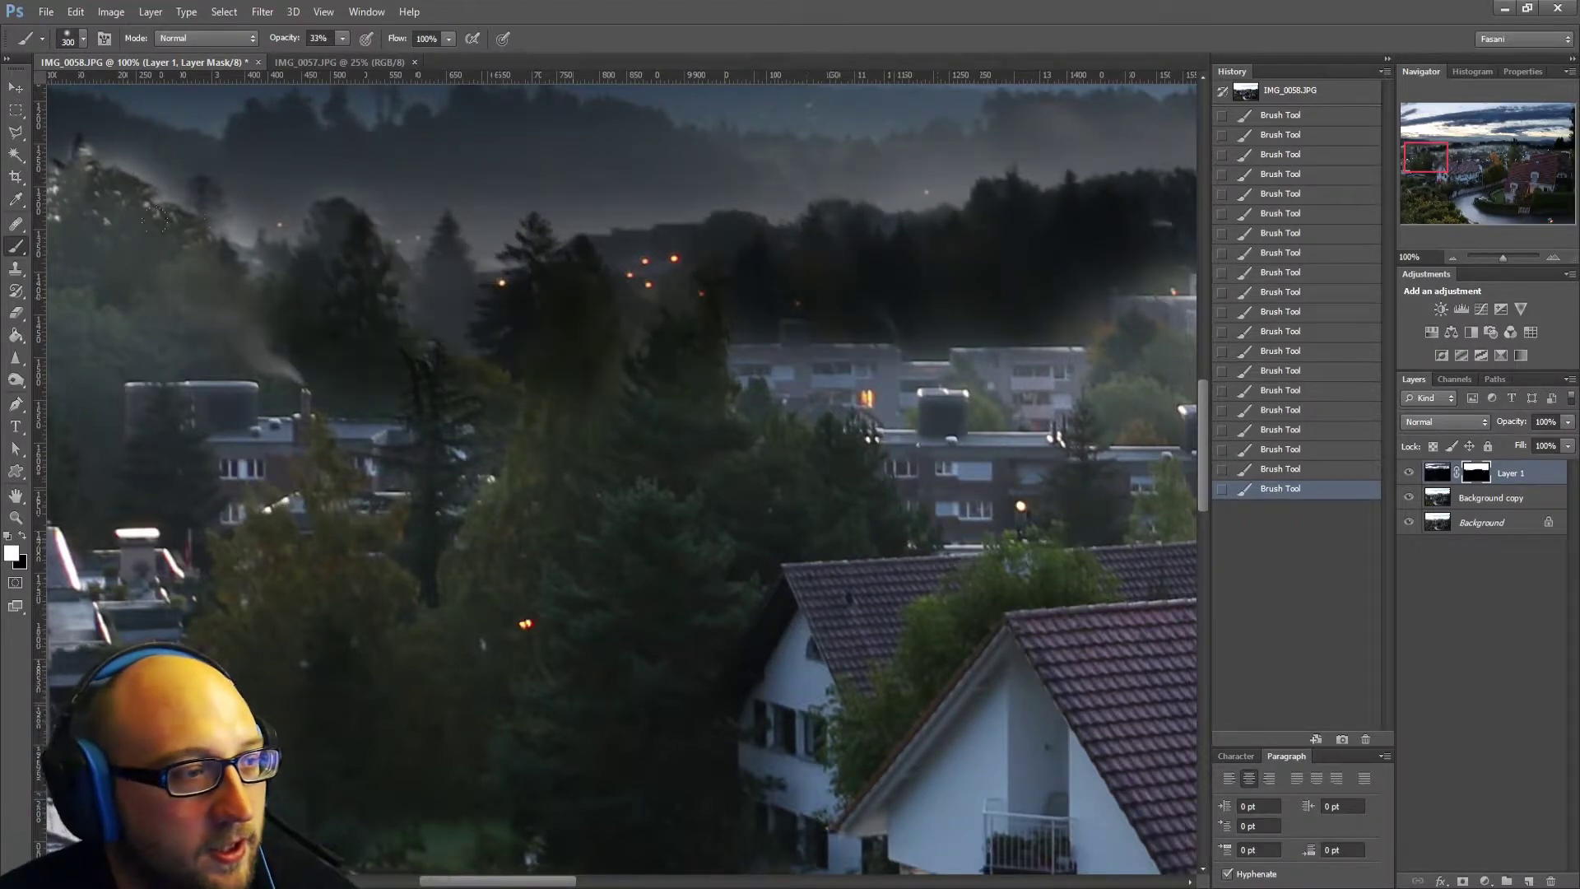
{"action": "mouse_move", "coordinate": [373, 298]}
{"action": "left_mouse_down"}
{"action": "mouse_move", "coordinate": [895, 318]}
{"action": "mouse_move", "coordinate": [651, 309]}
{"action": "mouse_move", "coordinate": [493, 280]}
{"action": "mouse_move", "coordinate": [442, 201]}
{"action": "mouse_move", "coordinate": [538, 151]}
{"action": "left_mouse_up"}
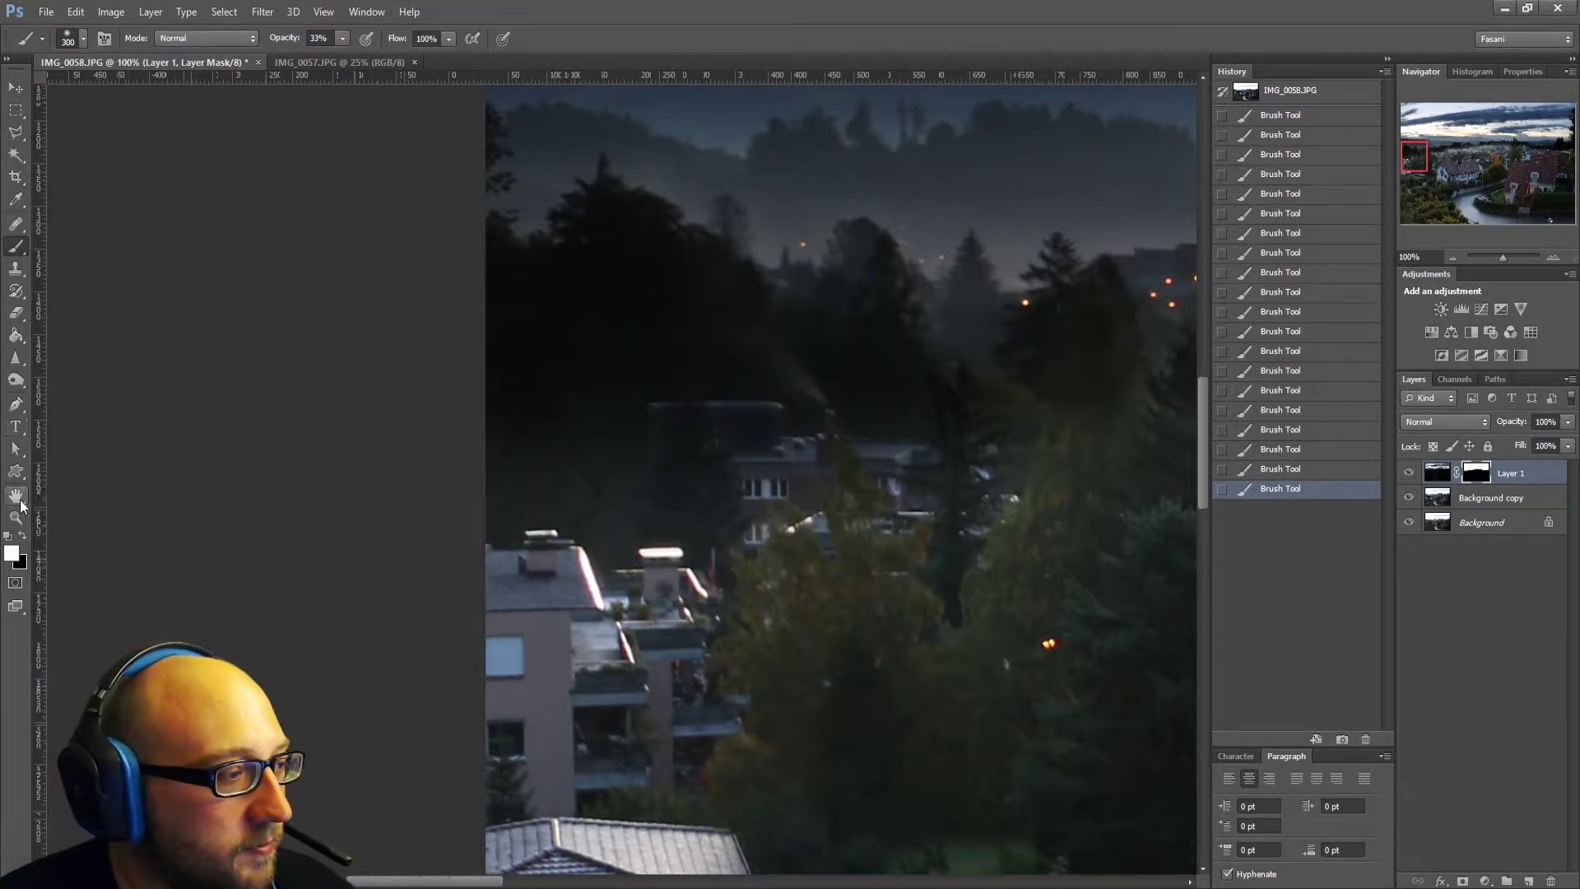
Lighten the haze from the smoking chimney to the buildings below the rounded hill with 300 px, 33% opacity black mask strokes.
{"action": "left_click", "coordinate": [23, 535]}
{"action": "left_click_drag", "start_coordinate": [804, 334], "coordinate": [671, 395]}
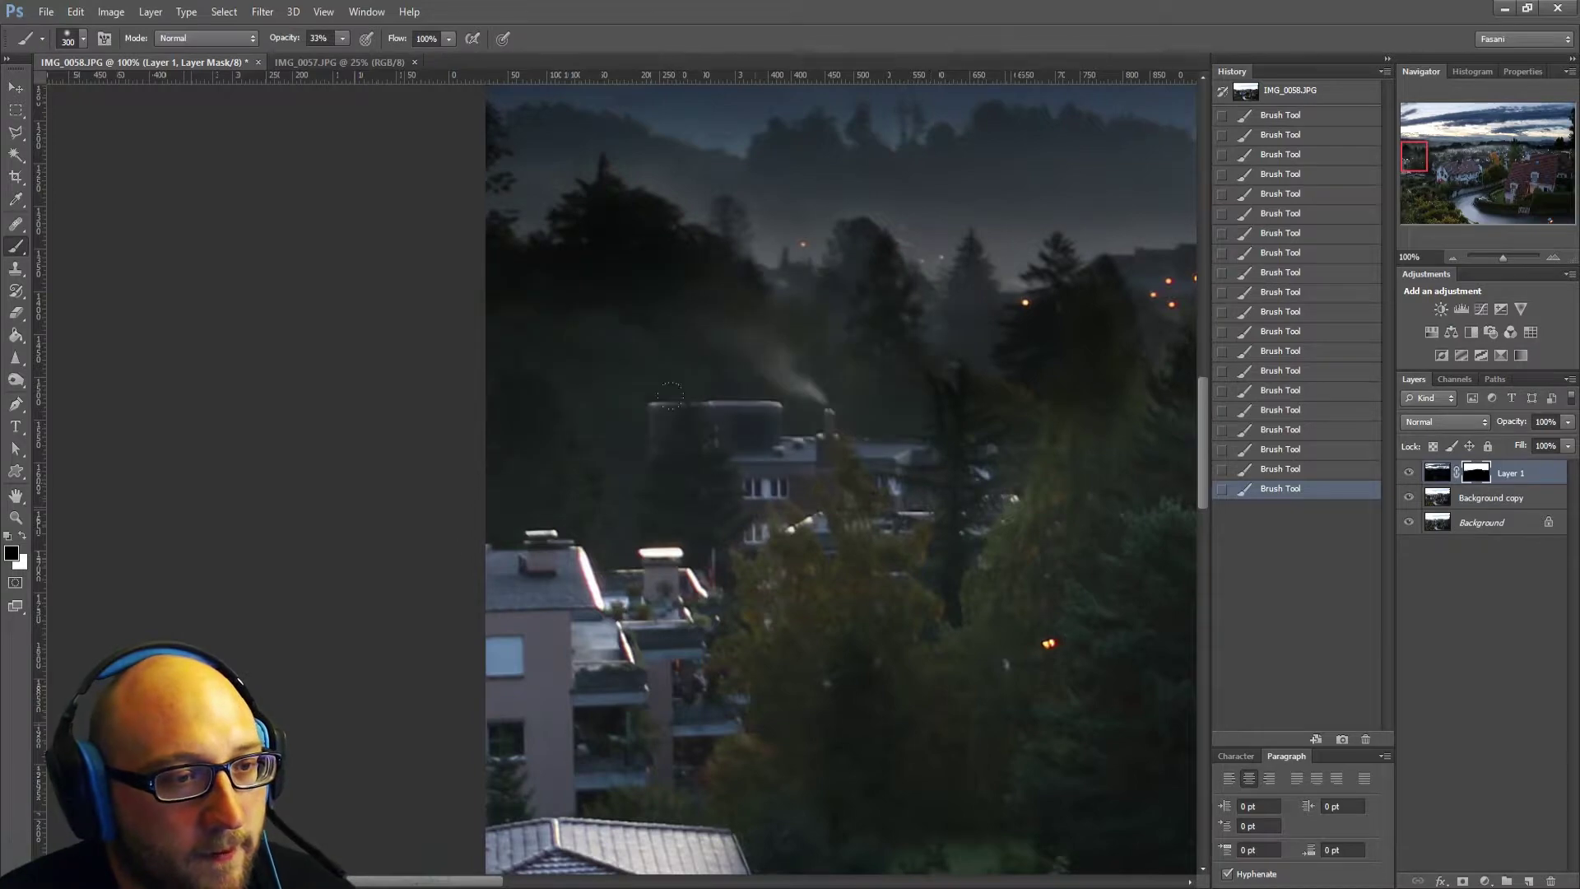
{"action": "left_click_drag", "start_coordinate": [975, 498], "coordinate": [531, 543]}
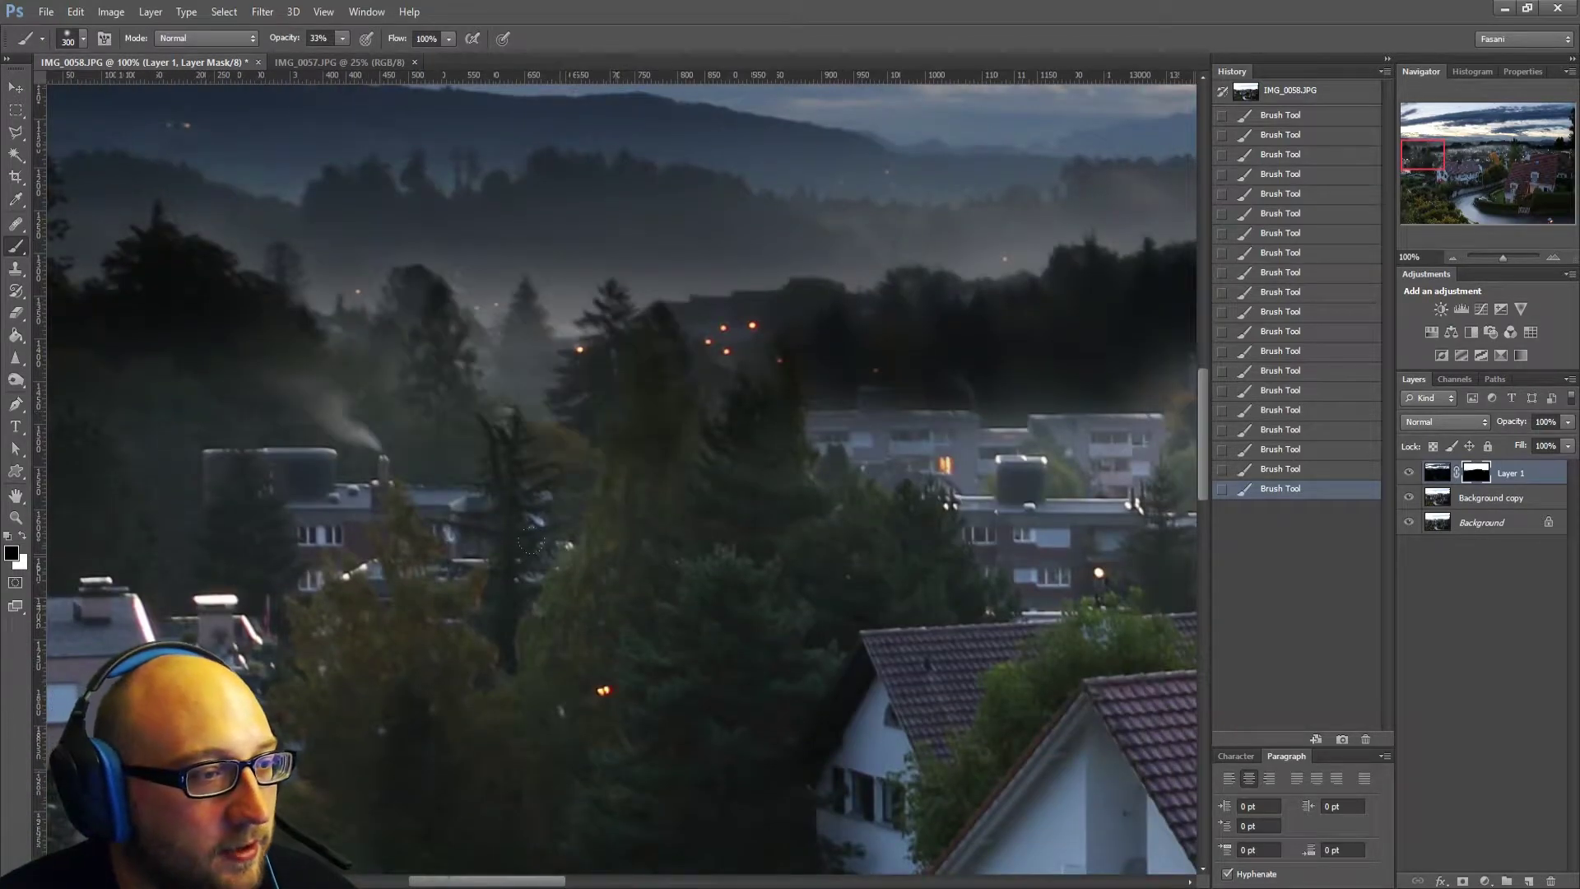
{"action": "left_click_drag", "start_coordinate": [867, 335], "coordinate": [724, 379]}
{"action": "left_click_drag", "start_coordinate": [930, 478], "coordinate": [576, 482]}
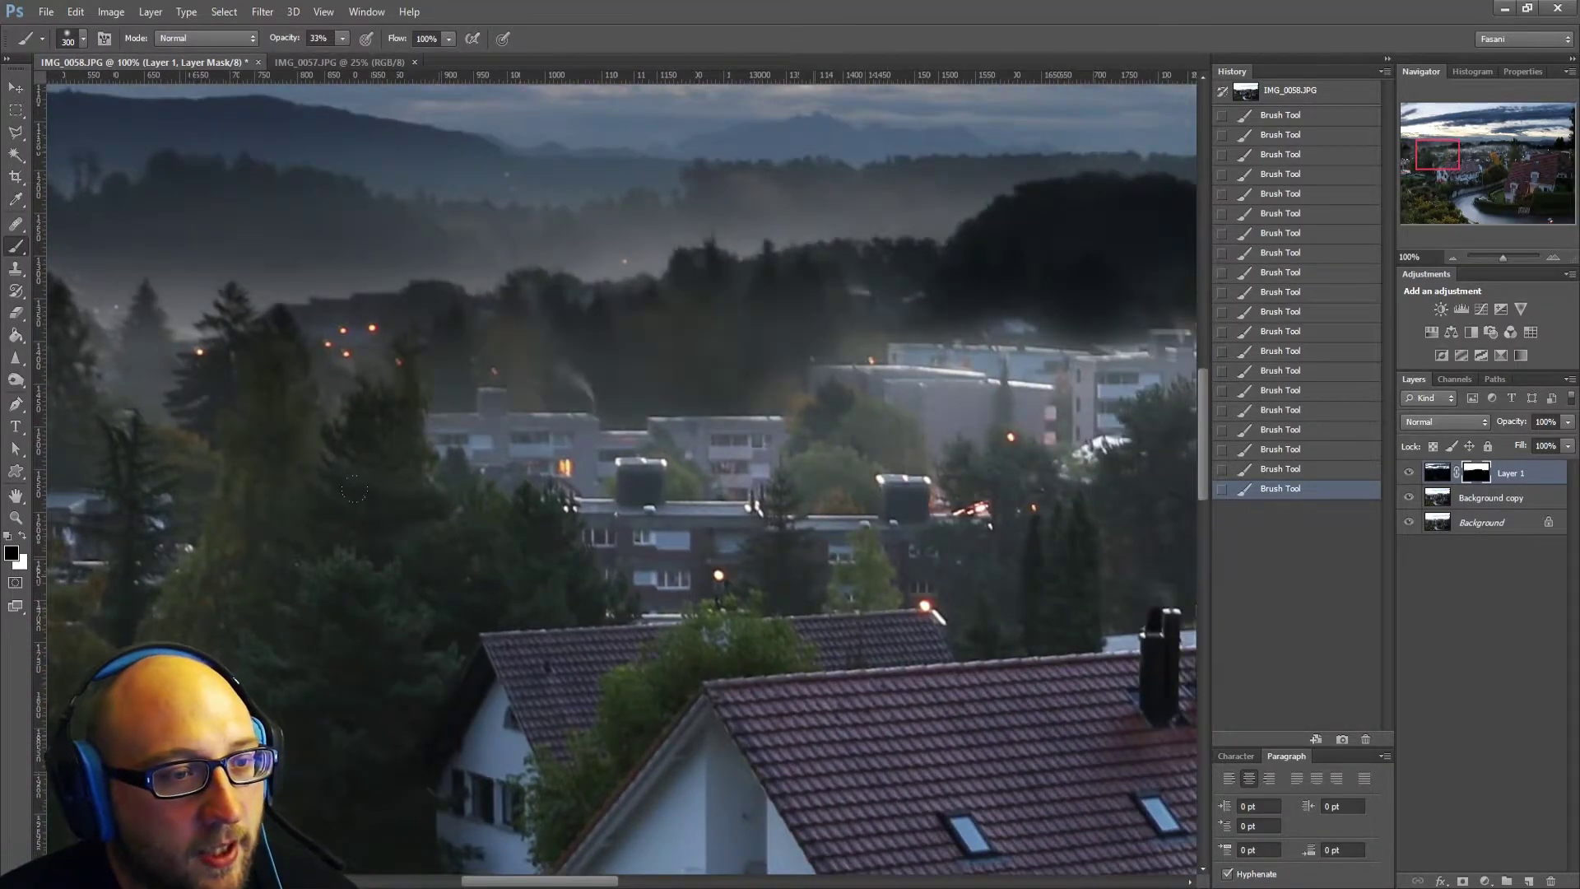
{"action": "mouse_move", "coordinate": [914, 486]}
{"action": "left_mouse_down"}
{"action": "mouse_move", "coordinate": [584, 484]}
{"action": "mouse_move", "coordinate": [329, 559]}
{"action": "left_mouse_up"}
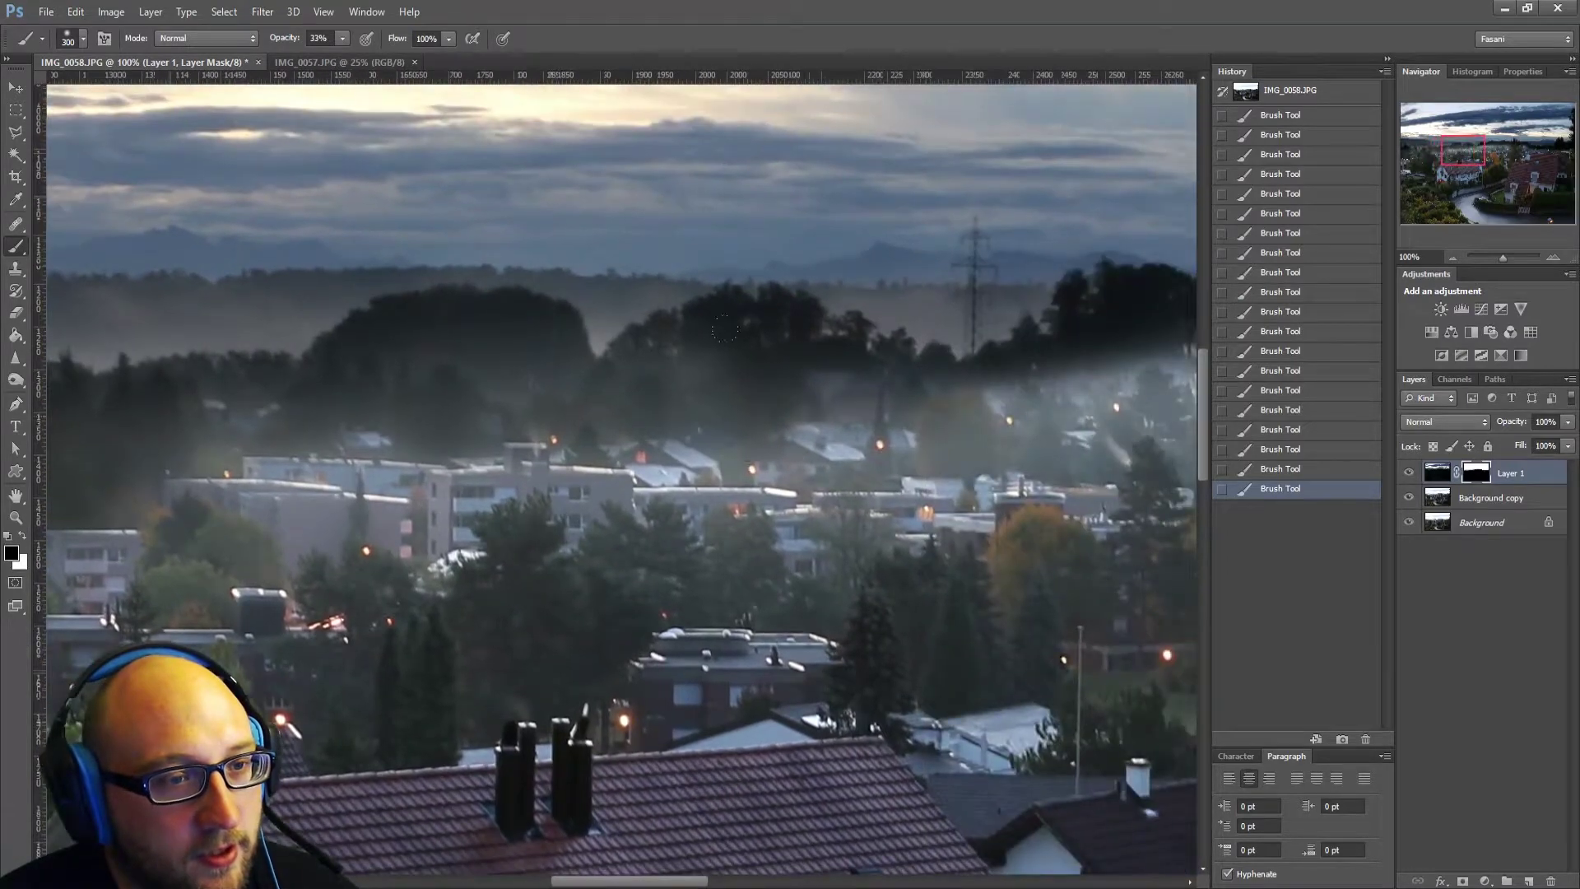
{"action": "left_click_drag", "start_coordinate": [369, 361], "coordinate": [234, 536]}
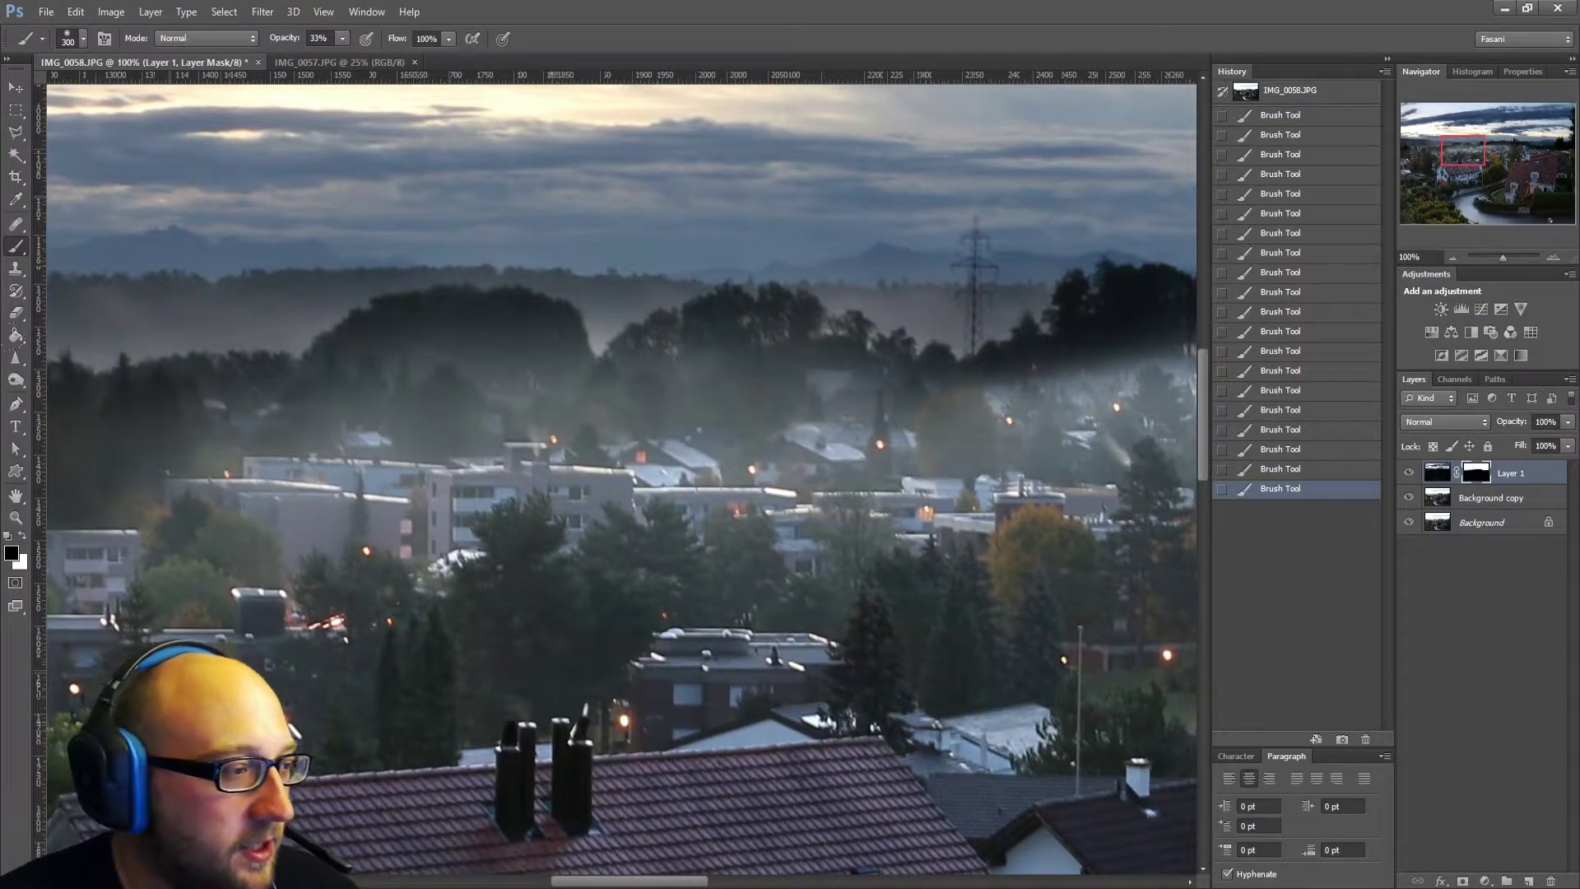
Tone down the bright haze below the tree line around the pylon and wooded ridge with 33% opacity white mask strokes.
{"action": "left_click", "coordinate": [22, 538]}
{"action": "left_click_drag", "start_coordinate": [257, 428], "coordinate": [494, 418]}
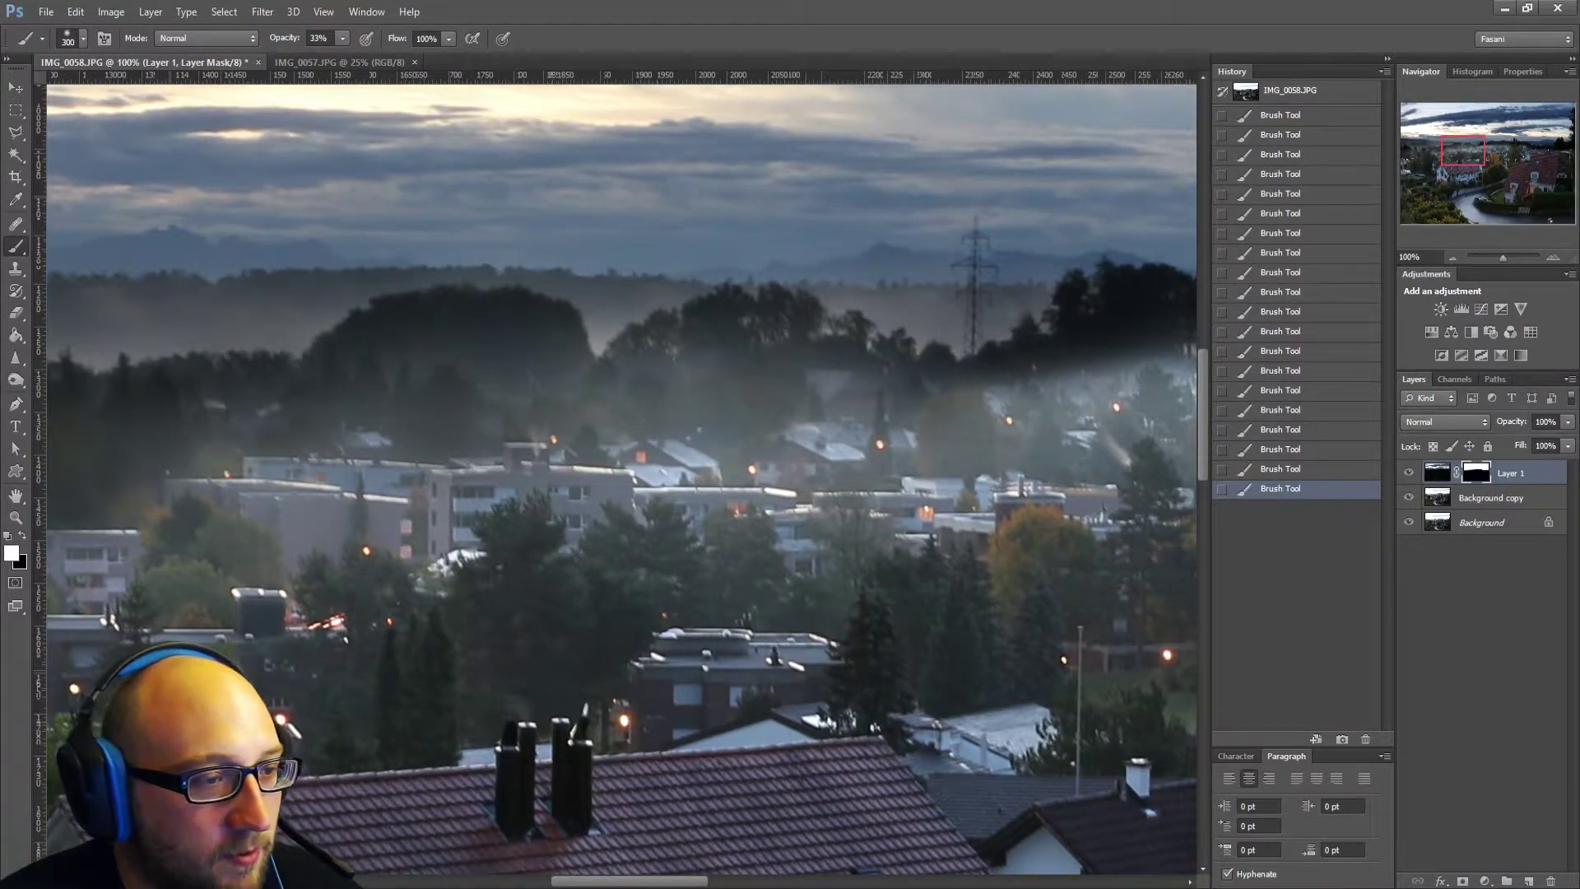
{"action": "left_click_drag", "start_coordinate": [589, 380], "coordinate": [546, 285]}
{"action": "left_click_drag", "start_coordinate": [668, 407], "coordinate": [751, 407]}
{"action": "left_click_drag", "start_coordinate": [986, 451], "coordinate": [681, 427]}
{"action": "left_click_drag", "start_coordinate": [569, 412], "coordinate": [941, 412]}
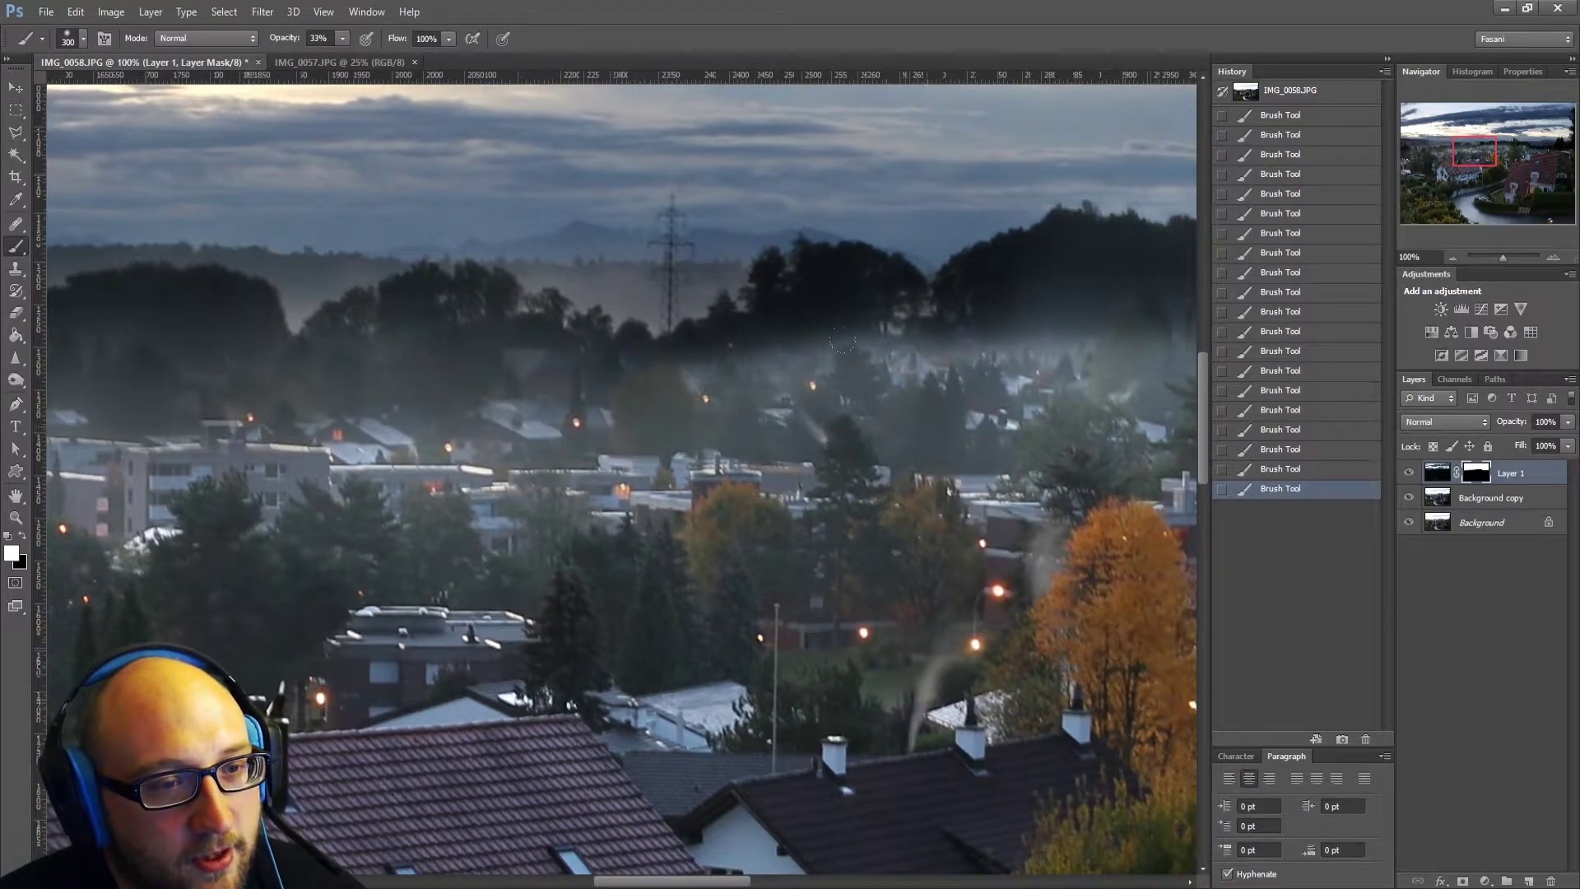
{"action": "left_click_drag", "start_coordinate": [784, 419], "coordinate": [1092, 448]}
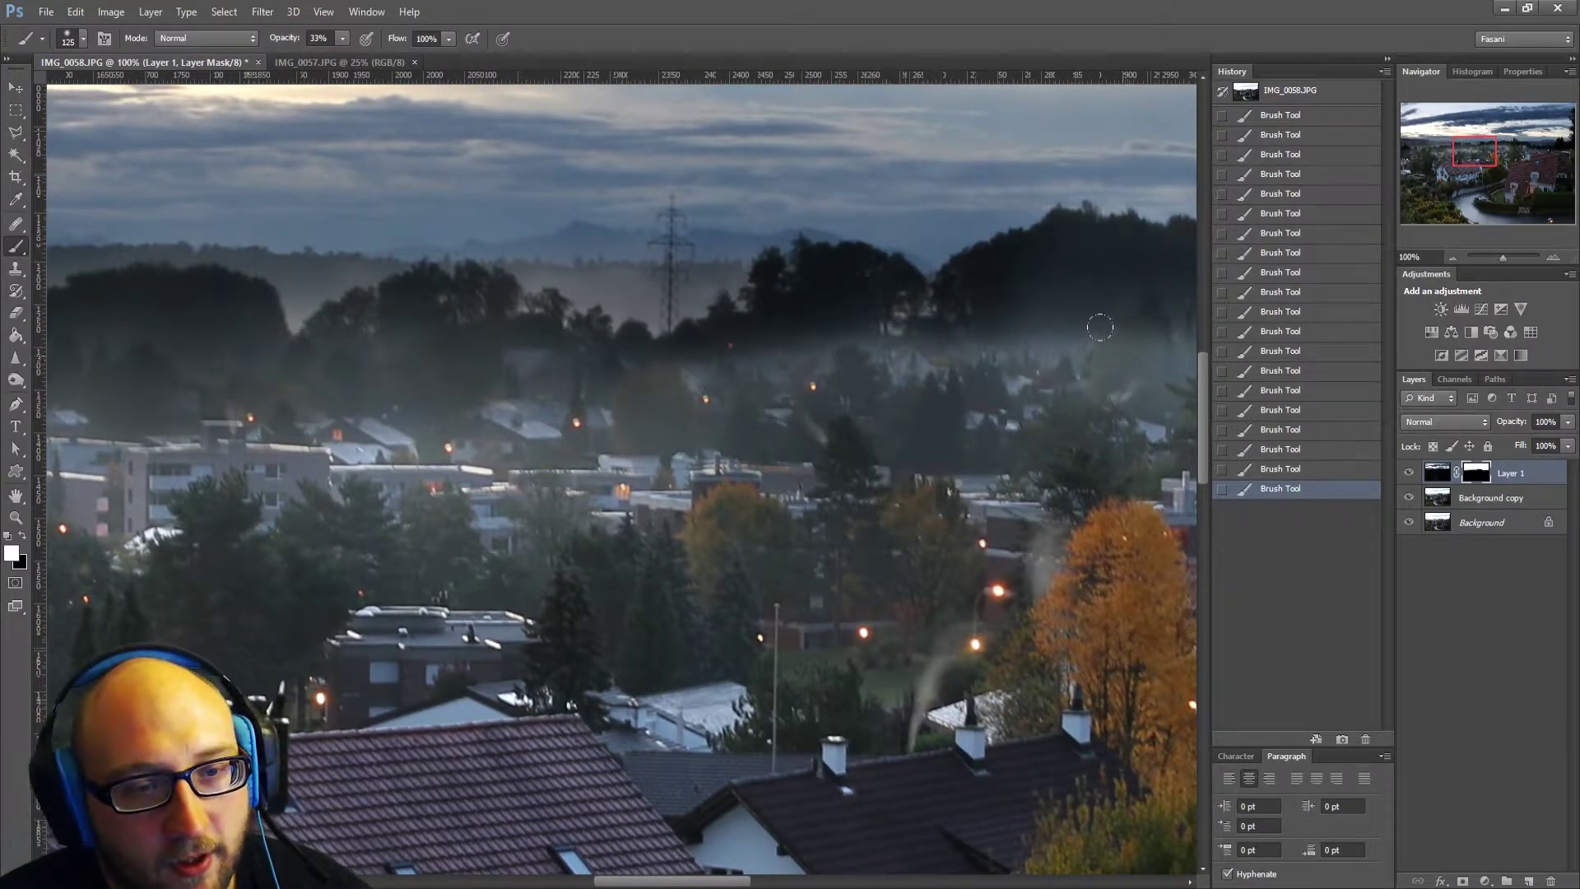
Darken the houses and trees below the rounded hill and pylon with white mask strokes, enlarging the brush to 700 px.
{"action": "mouse_move", "coordinate": [1100, 327]}
{"action": "left_mouse_down"}
{"action": "mouse_move", "coordinate": [699, 387]}
{"action": "mouse_move", "coordinate": [428, 395]}
{"action": "mouse_move", "coordinate": [371, 343]}
{"action": "mouse_move", "coordinate": [317, 485]}
{"action": "left_mouse_up"}
{"action": "left_click_drag", "start_coordinate": [388, 422], "coordinate": [756, 343]}
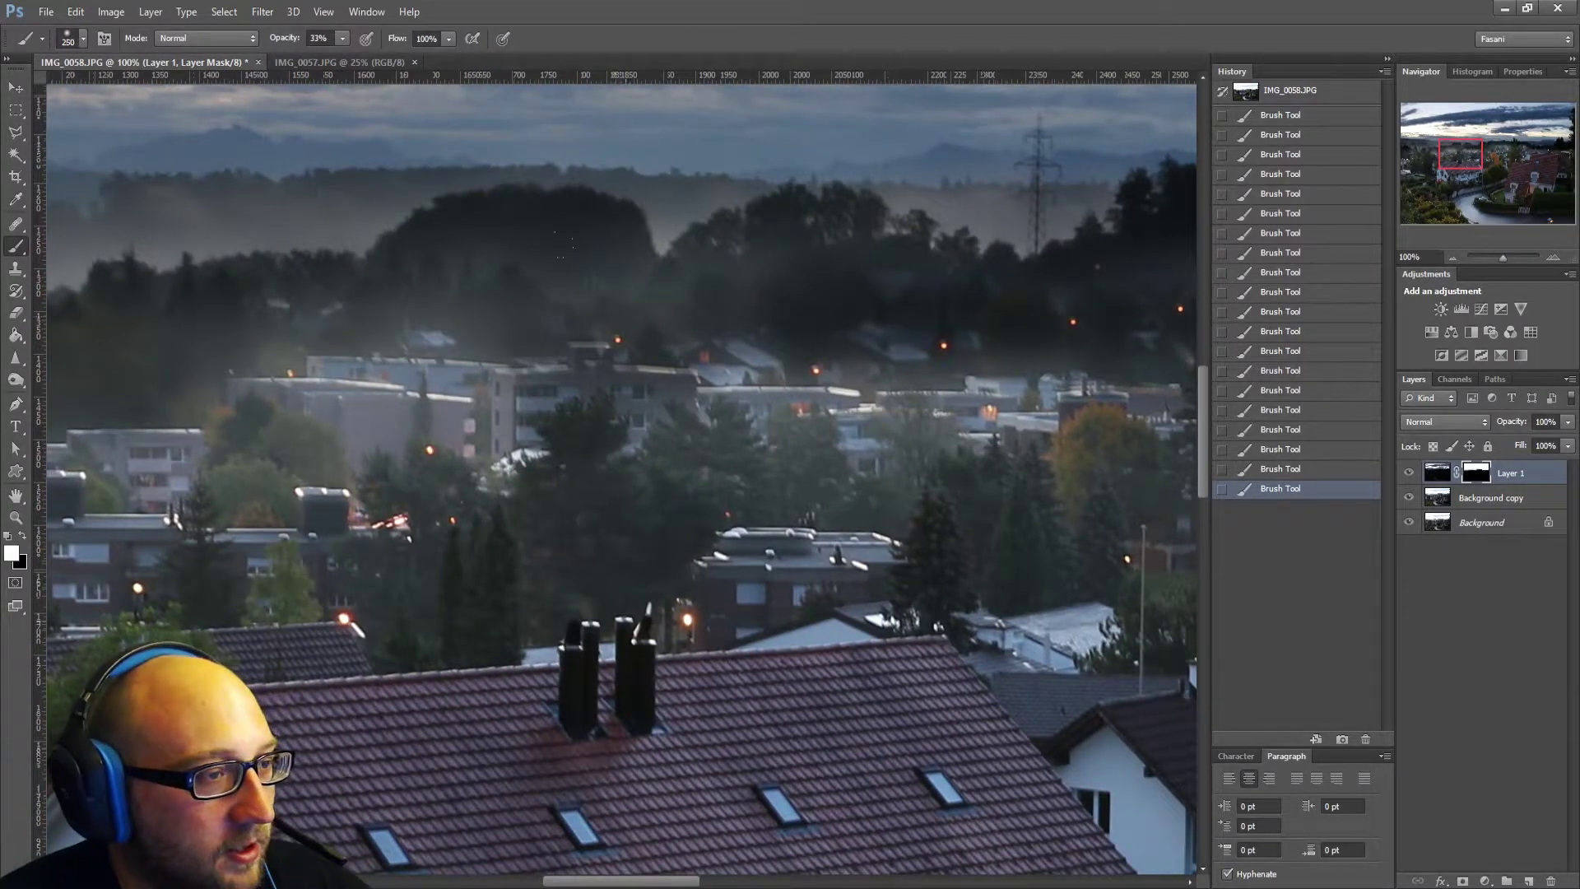
{"action": "key", "text": "bracketright"}
{"action": "key", "text": "bracketright"}
{"action": "left_click_drag", "start_coordinate": [1070, 362], "coordinate": [971, 371]}
{"action": "left_click_drag", "start_coordinate": [1177, 362], "coordinate": [778, 379]}
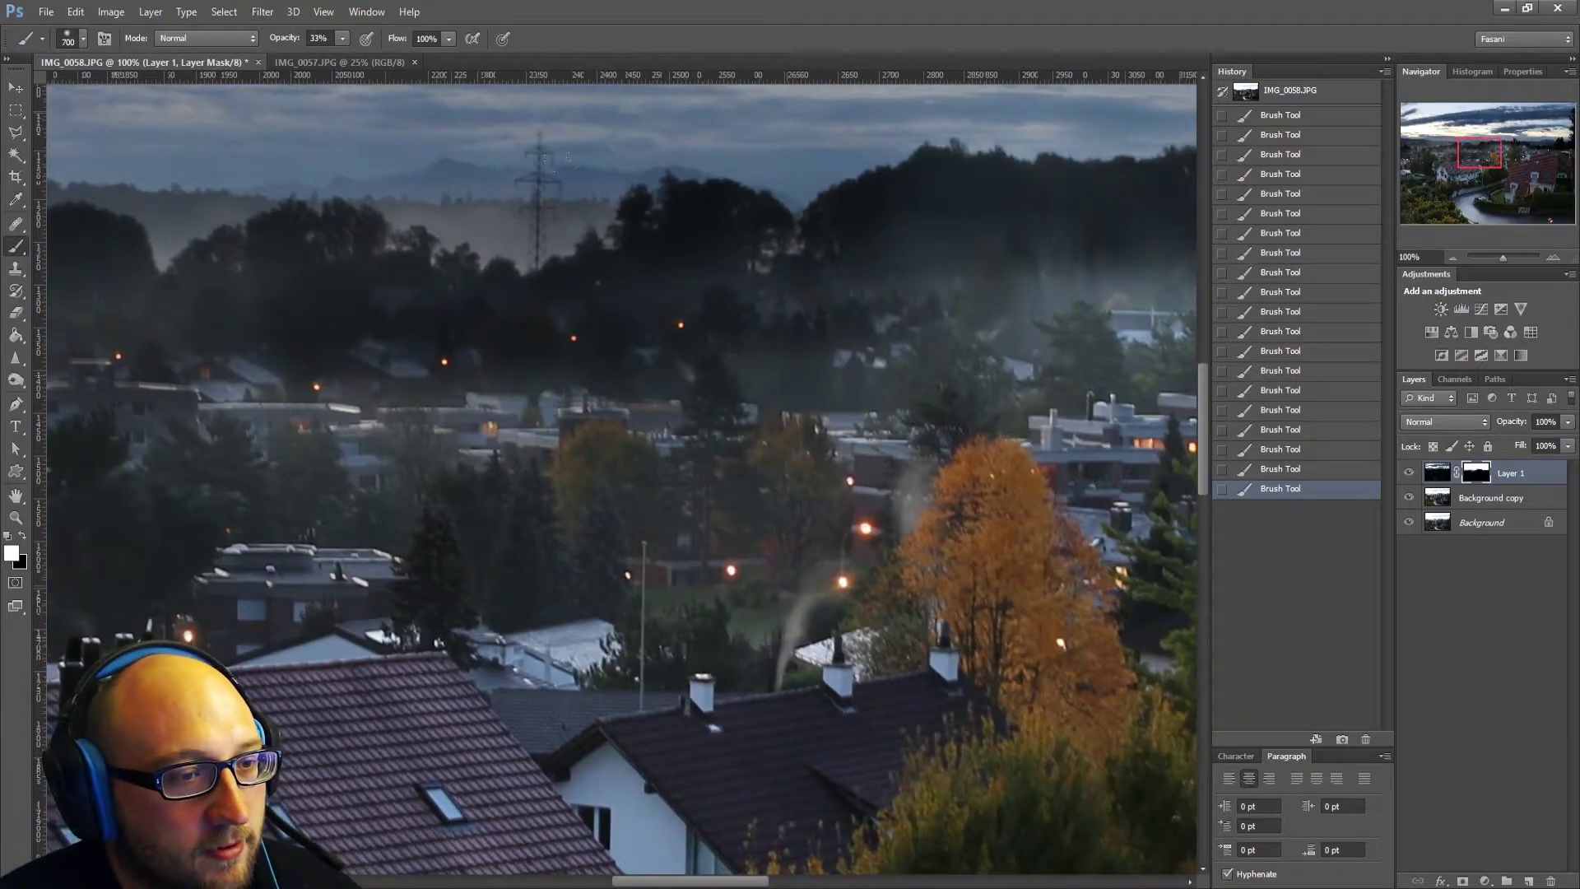
Sweep 700 px, 33% opacity white on the mask across the village, the birch and the houses behind the red roof.
{"action": "left_click_drag", "start_coordinate": [931, 387], "coordinate": [511, 412]}
{"action": "left_click_drag", "start_coordinate": [815, 457], "coordinate": [481, 493]}
{"action": "left_click_drag", "start_coordinate": [482, 502], "coordinate": [864, 510]}
{"action": "left_click_drag", "start_coordinate": [727, 505], "coordinate": [359, 544]}
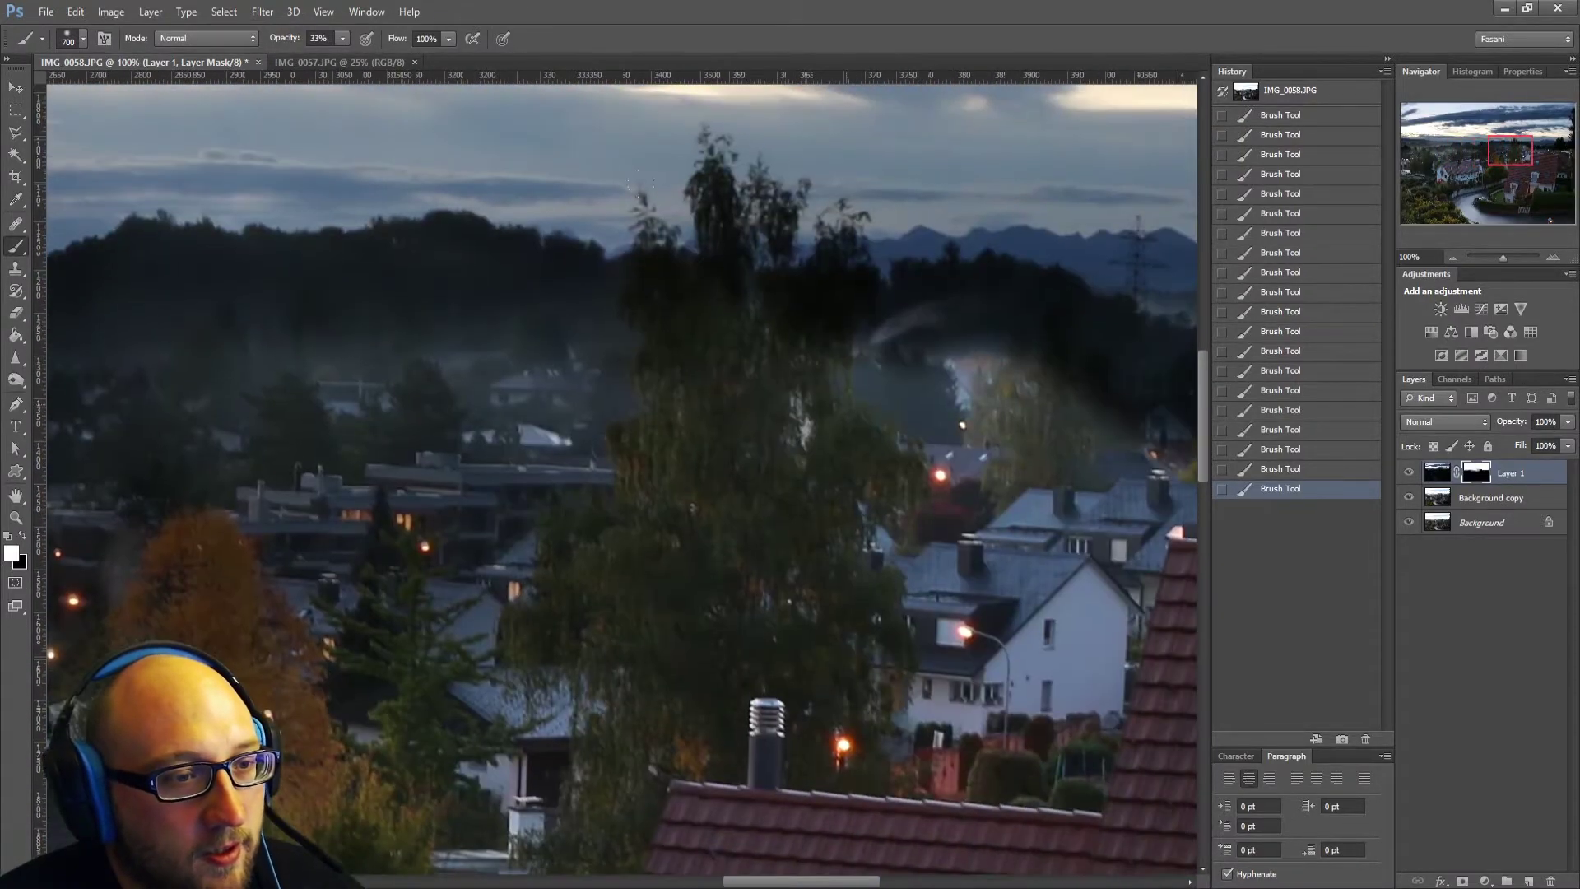
{"action": "mouse_move", "coordinate": [864, 471]}
{"action": "left_mouse_down"}
{"action": "mouse_move", "coordinate": [579, 429]}
{"action": "mouse_move", "coordinate": [75, 404]}
{"action": "left_mouse_up"}
{"action": "left_click_drag", "start_coordinate": [428, 494], "coordinate": [873, 502]}
{"action": "left_click_drag", "start_coordinate": [980, 469], "coordinate": [293, 402]}
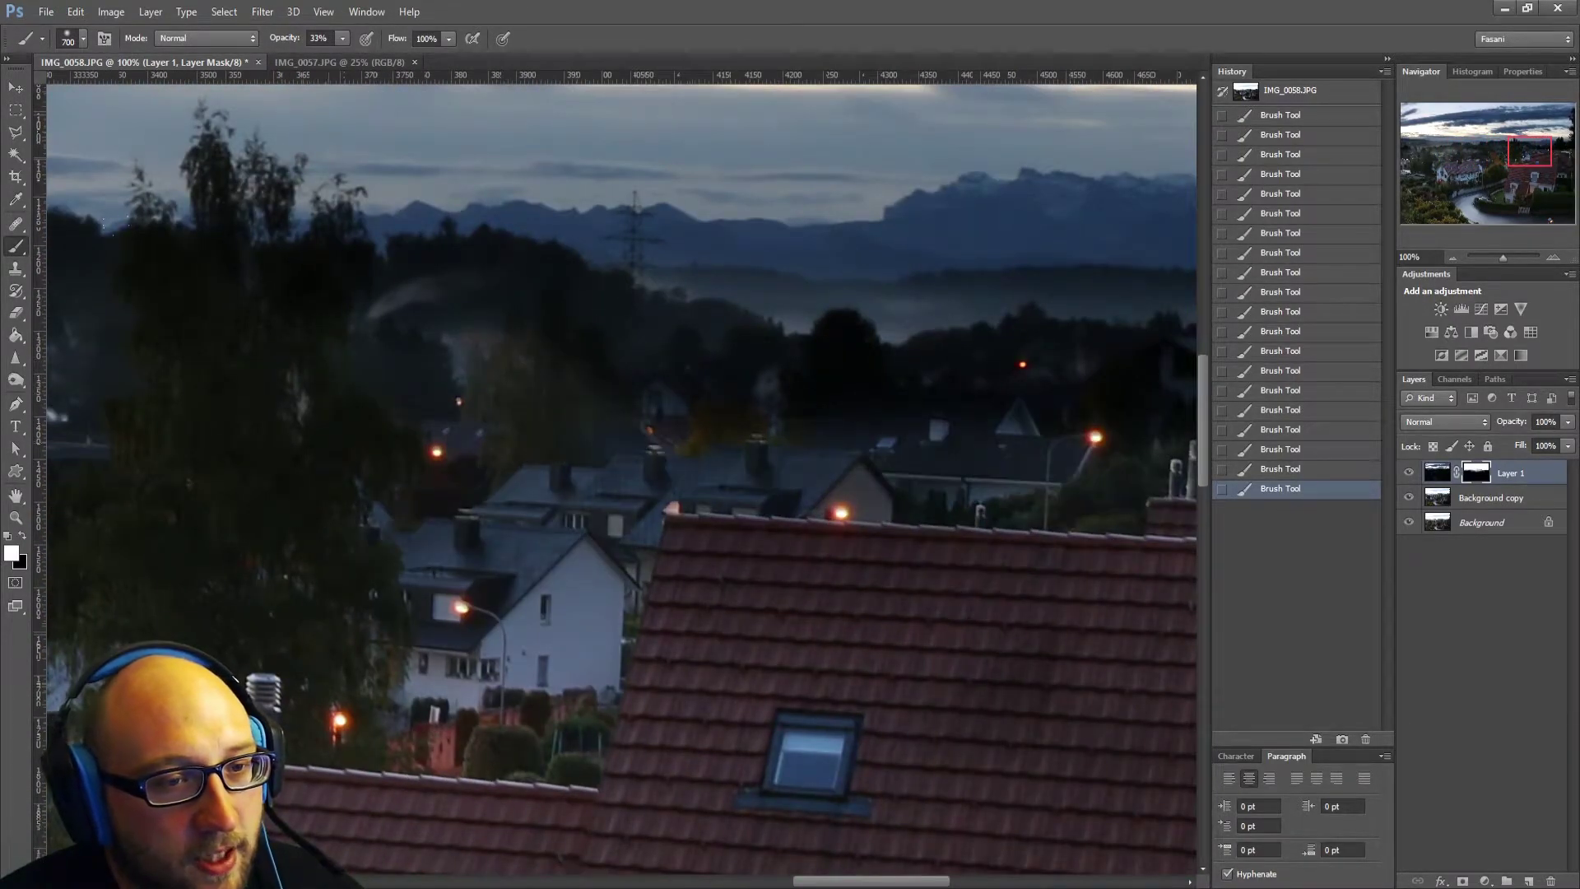
Lift the darkened tree and house band from the red roof back to the wooded ridge with 700 px, 33% opacity black mask strokes.
{"action": "key", "text": "x"}
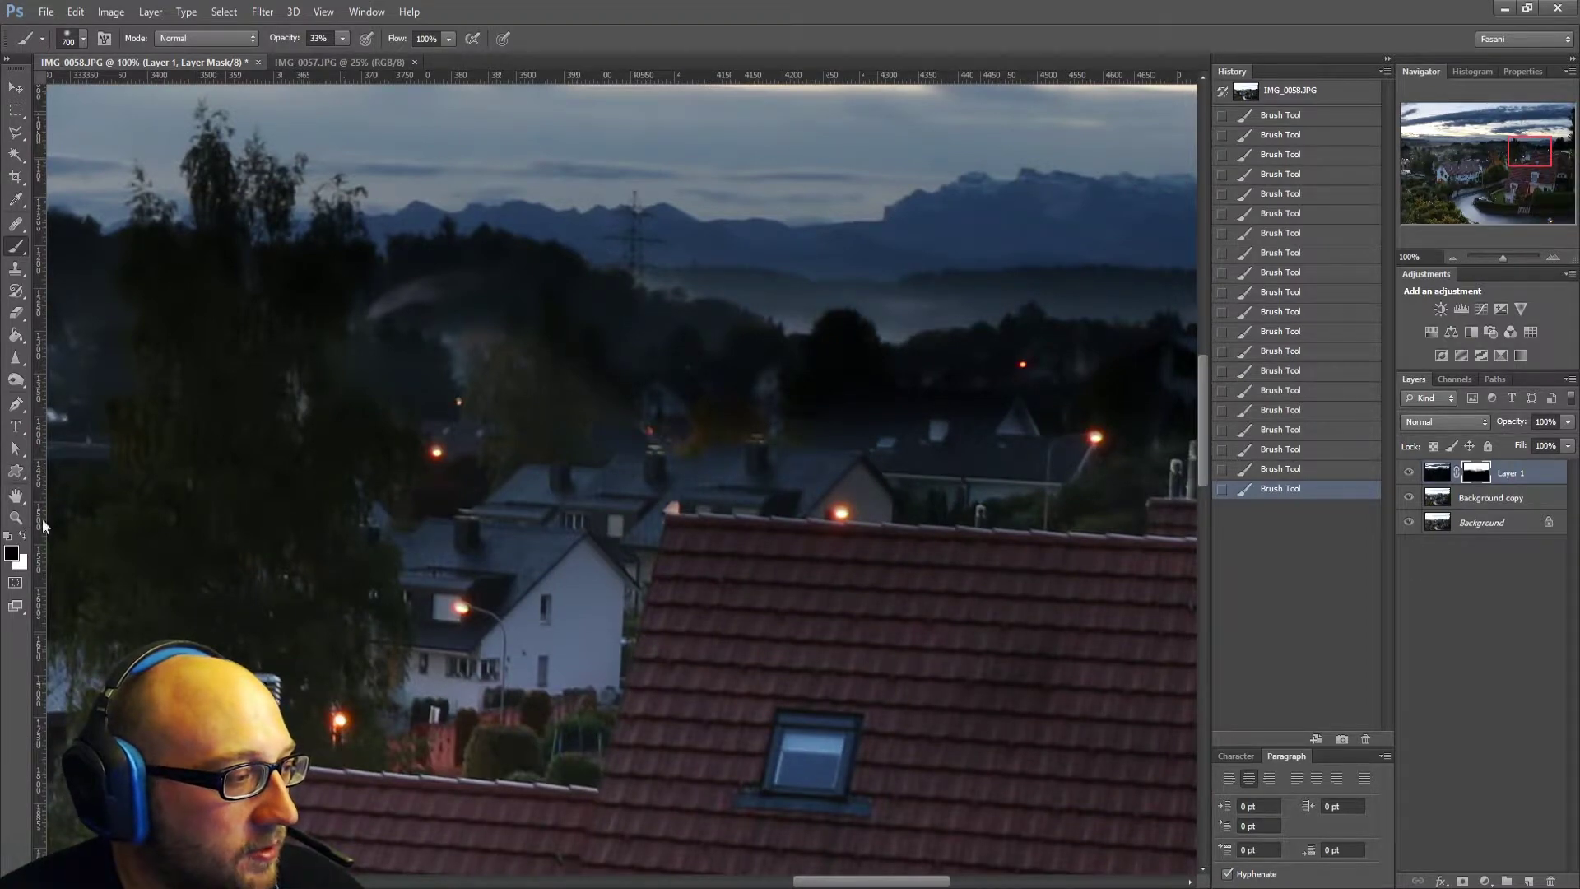
{"action": "left_click_drag", "start_coordinate": [889, 296], "coordinate": [568, 300]}
{"action": "left_click_drag", "start_coordinate": [395, 436], "coordinate": [976, 284]}
{"action": "left_click_drag", "start_coordinate": [963, 197], "coordinate": [708, 239]}
{"action": "left_click_drag", "start_coordinate": [561, 407], "coordinate": [813, 633]}
{"action": "mouse_move", "coordinate": [971, 313]}
{"action": "left_mouse_down"}
{"action": "mouse_move", "coordinate": [214, 428]}
{"action": "mouse_move", "coordinate": [689, 424]}
{"action": "left_mouse_up"}
{"action": "left_click_drag", "start_coordinate": [906, 247], "coordinate": [238, 346]}
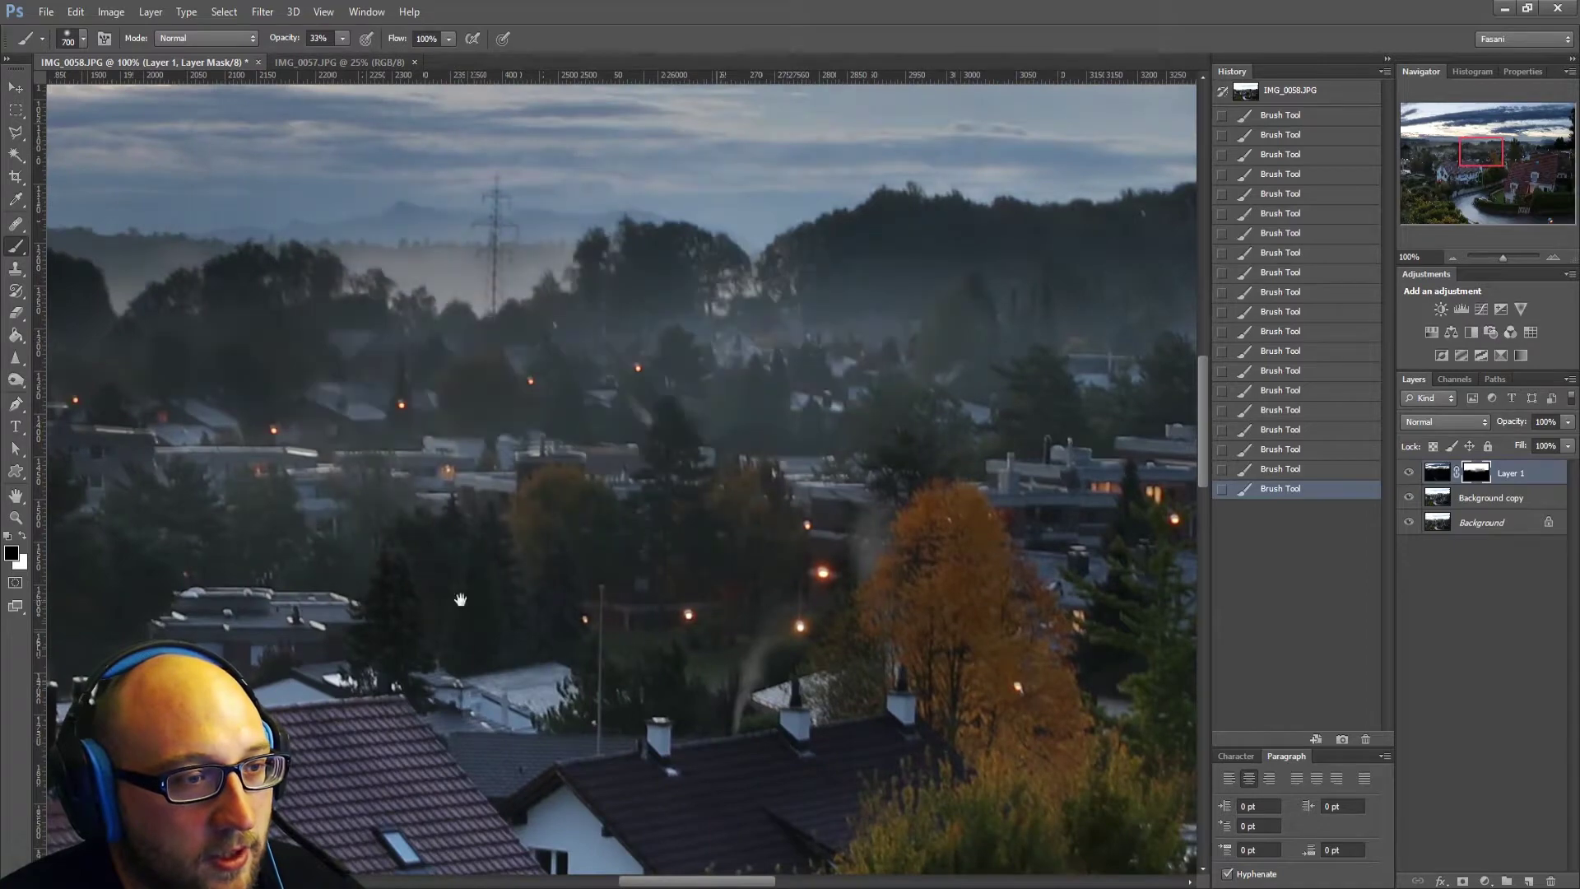
Lighten the misty tree band from the pylon toward the image's left edge with 700 px, 33% opacity black mask strokes.
{"action": "left_click_drag", "start_coordinate": [420, 499], "coordinate": [770, 513]}
{"action": "left_click_drag", "start_coordinate": [625, 329], "coordinate": [387, 366]}
{"action": "left_click_drag", "start_coordinate": [299, 565], "coordinate": [784, 517]}
{"action": "left_click_drag", "start_coordinate": [708, 305], "coordinate": [452, 317]}
{"action": "left_click_drag", "start_coordinate": [109, 257], "coordinate": [565, 219]}
{"action": "left_click_drag", "start_coordinate": [650, 272], "coordinate": [330, 284]}
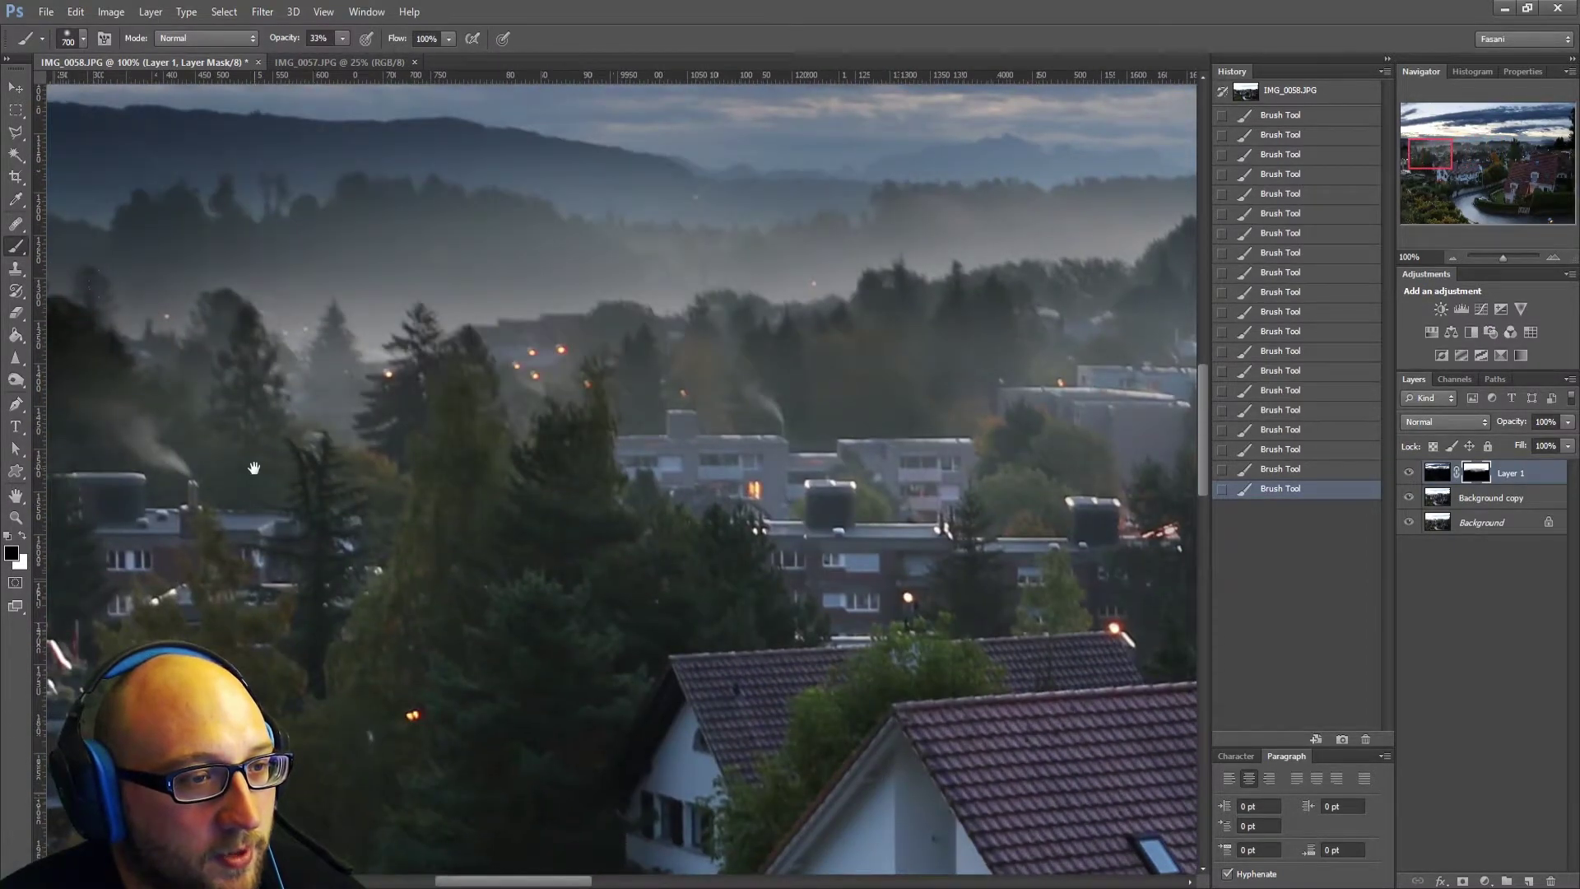
{"action": "left_click_drag", "start_coordinate": [254, 468], "coordinate": [665, 528]}
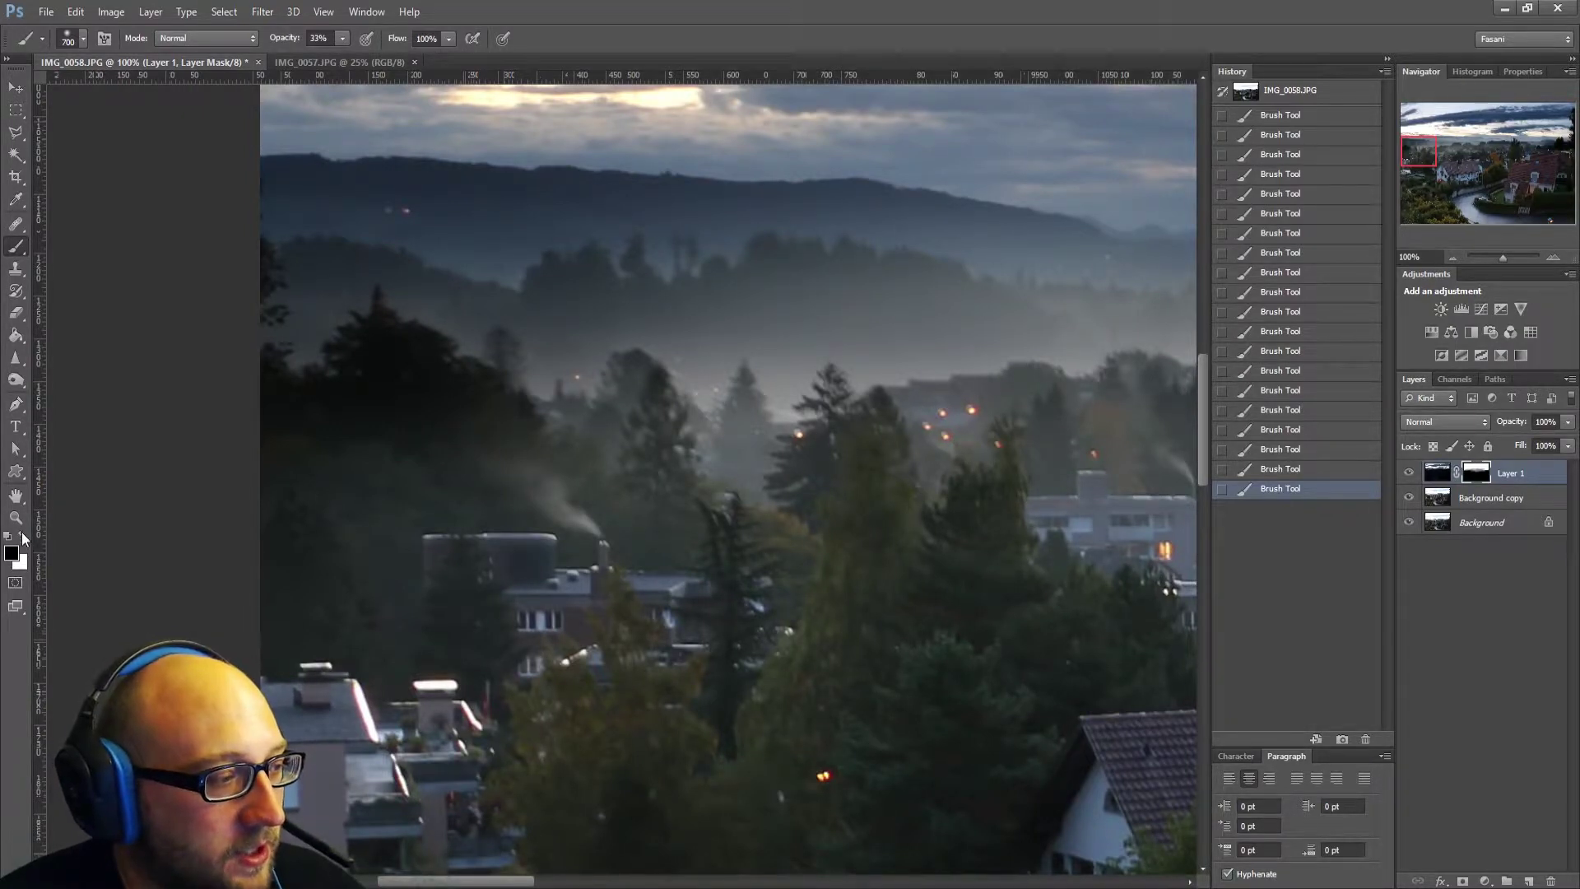
Examine the misty hills up close, then compare the whole image with Layer 1 hidden and shown.
{"action": "left_click", "coordinate": [22, 536]}
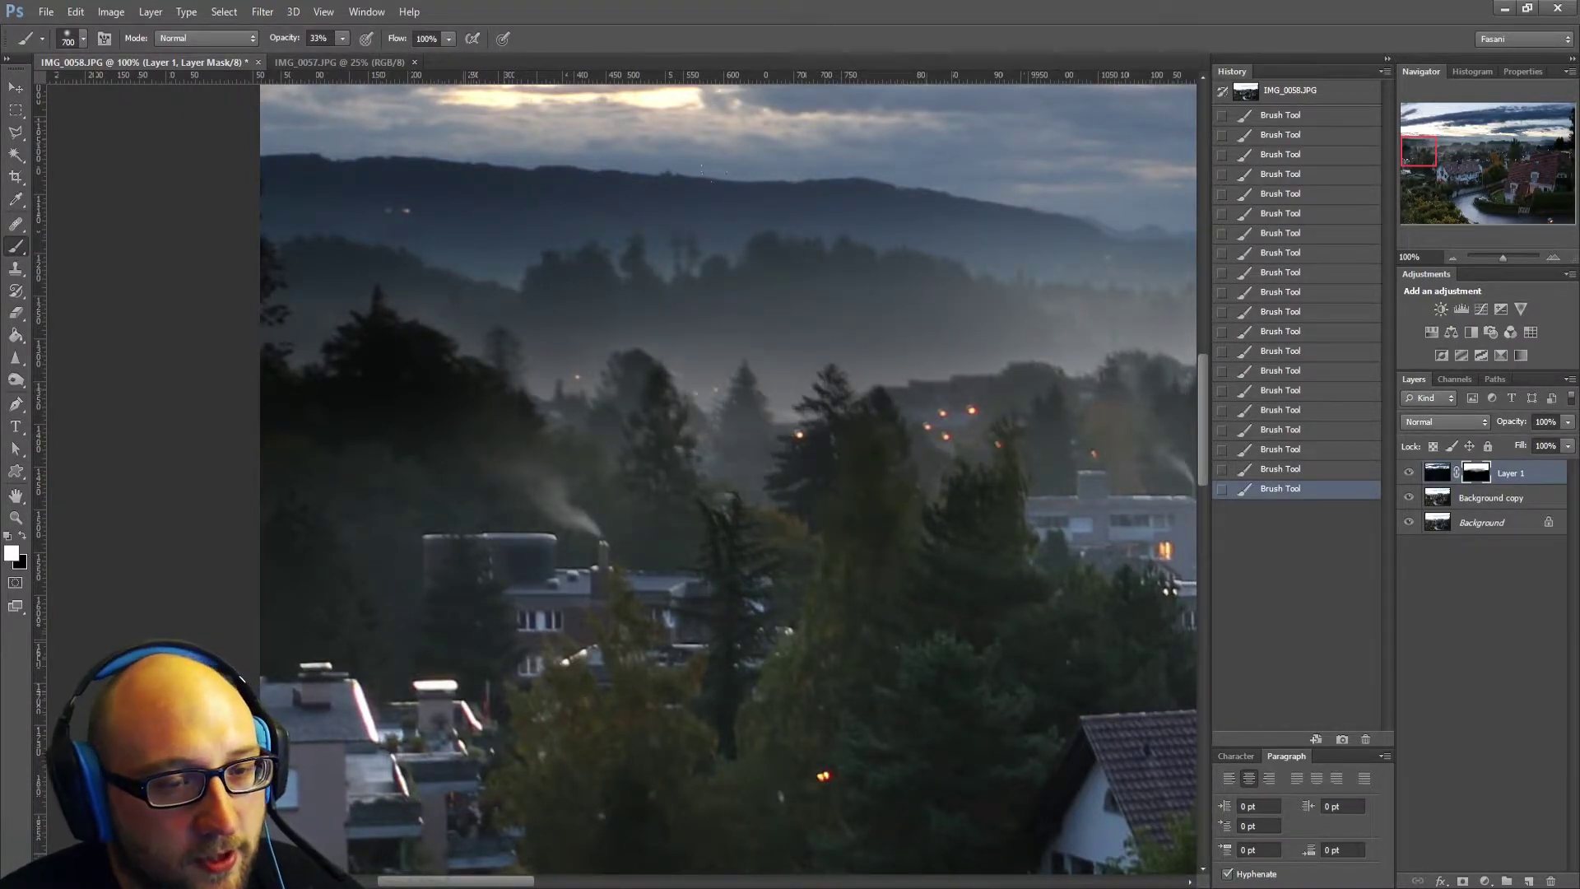
{"action": "left_click_drag", "start_coordinate": [658, 494], "coordinate": [238, 510]}
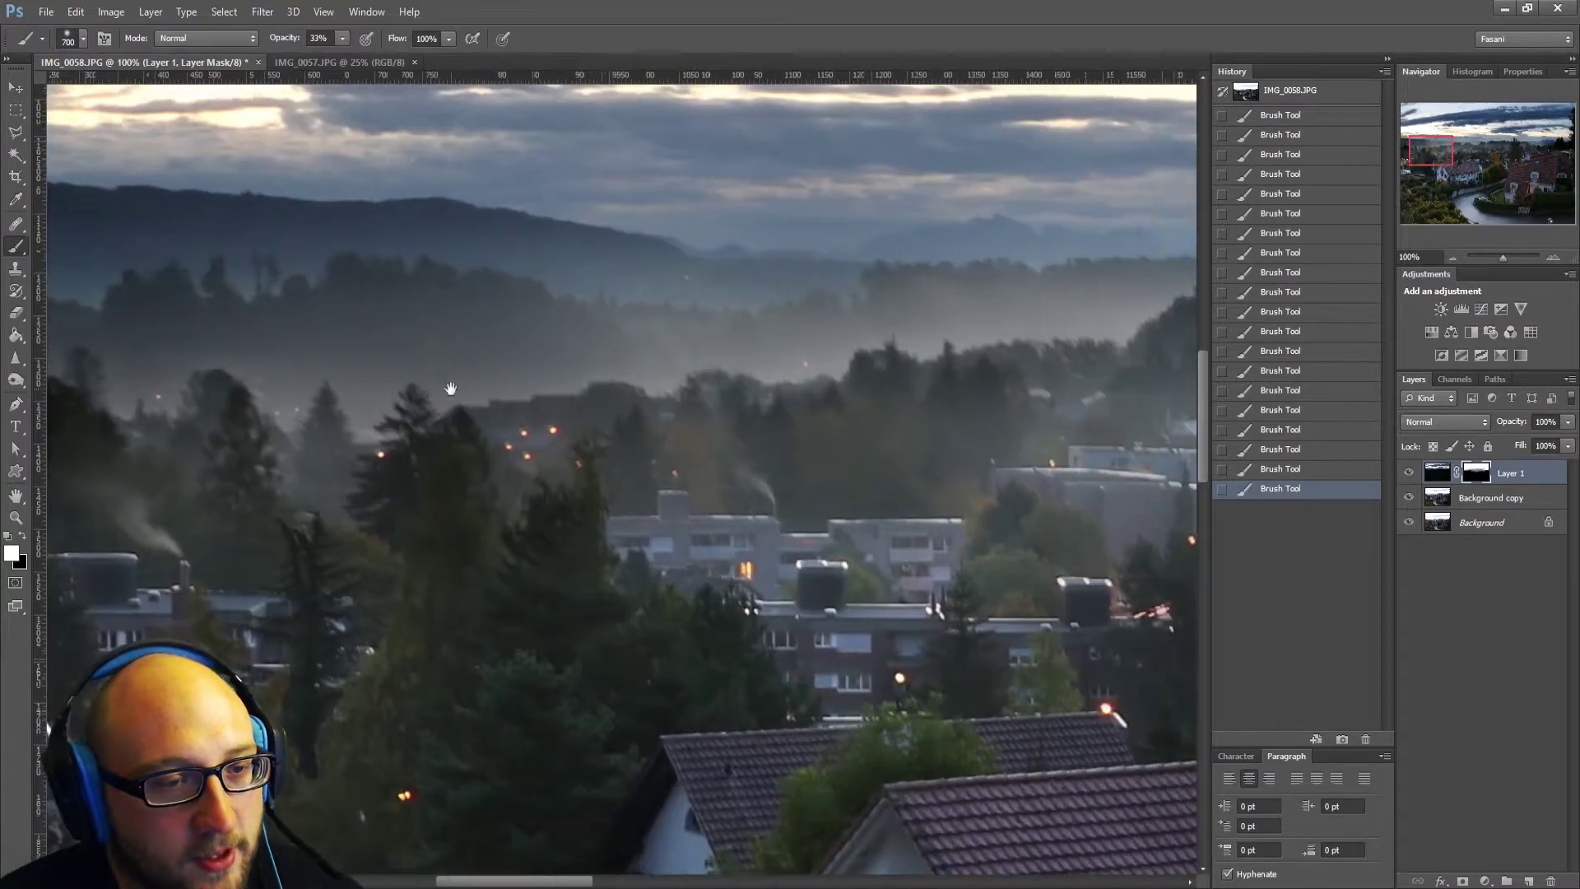
{"action": "left_click", "coordinate": [23, 516]}
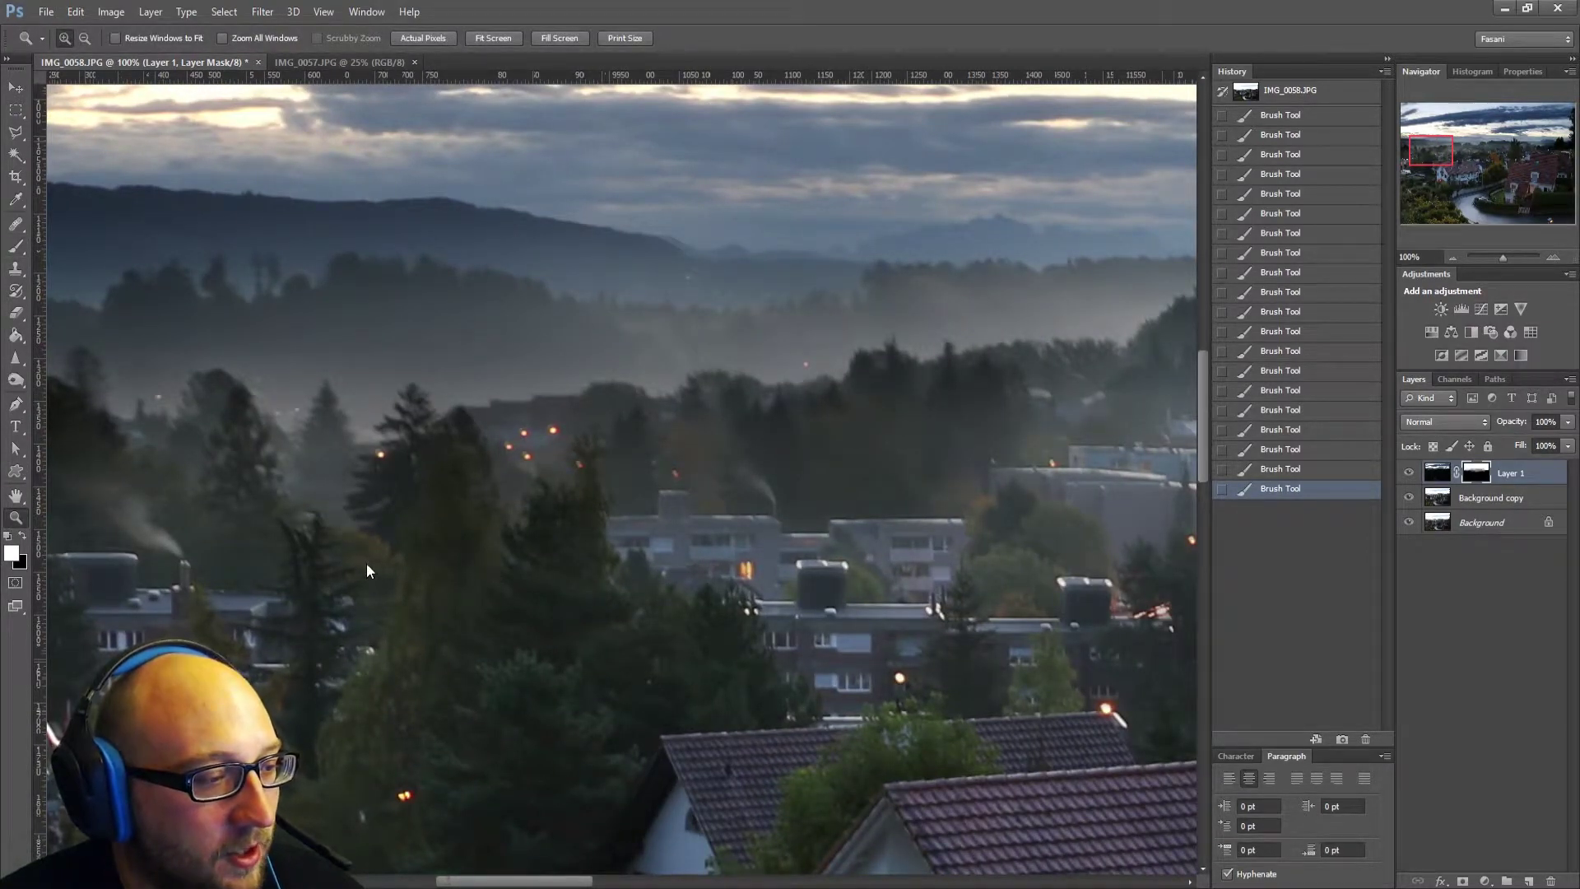
{"action": "key", "text": "ctrl+0"}
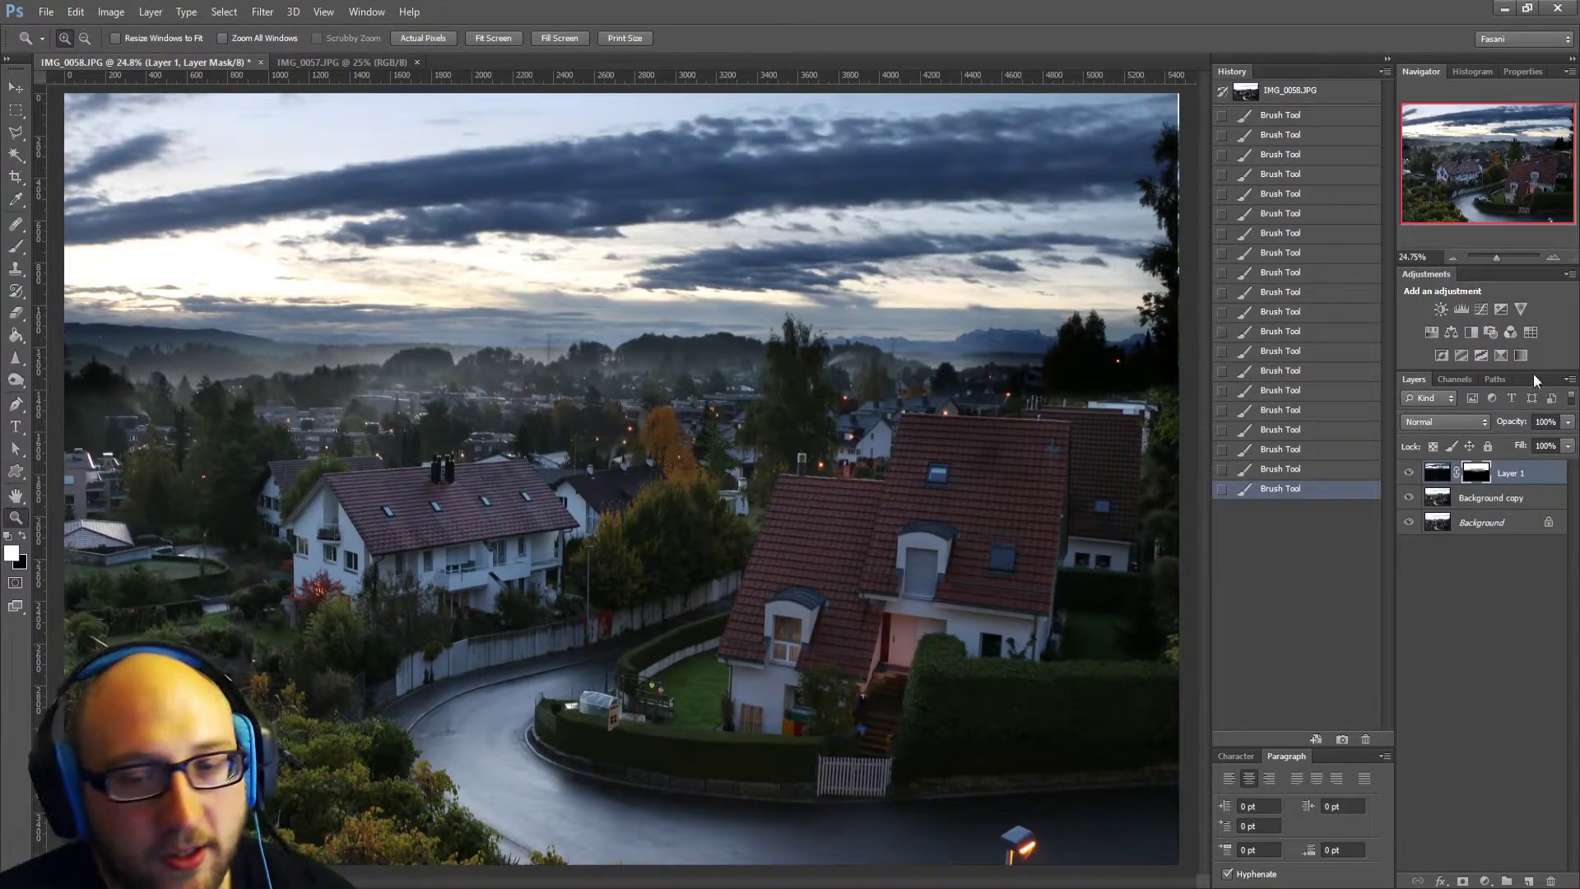
{"action": "left_click", "coordinate": [1411, 472]}
{"action": "left_click", "coordinate": [1411, 473]}
{"action": "left_click", "coordinate": [1411, 474]}
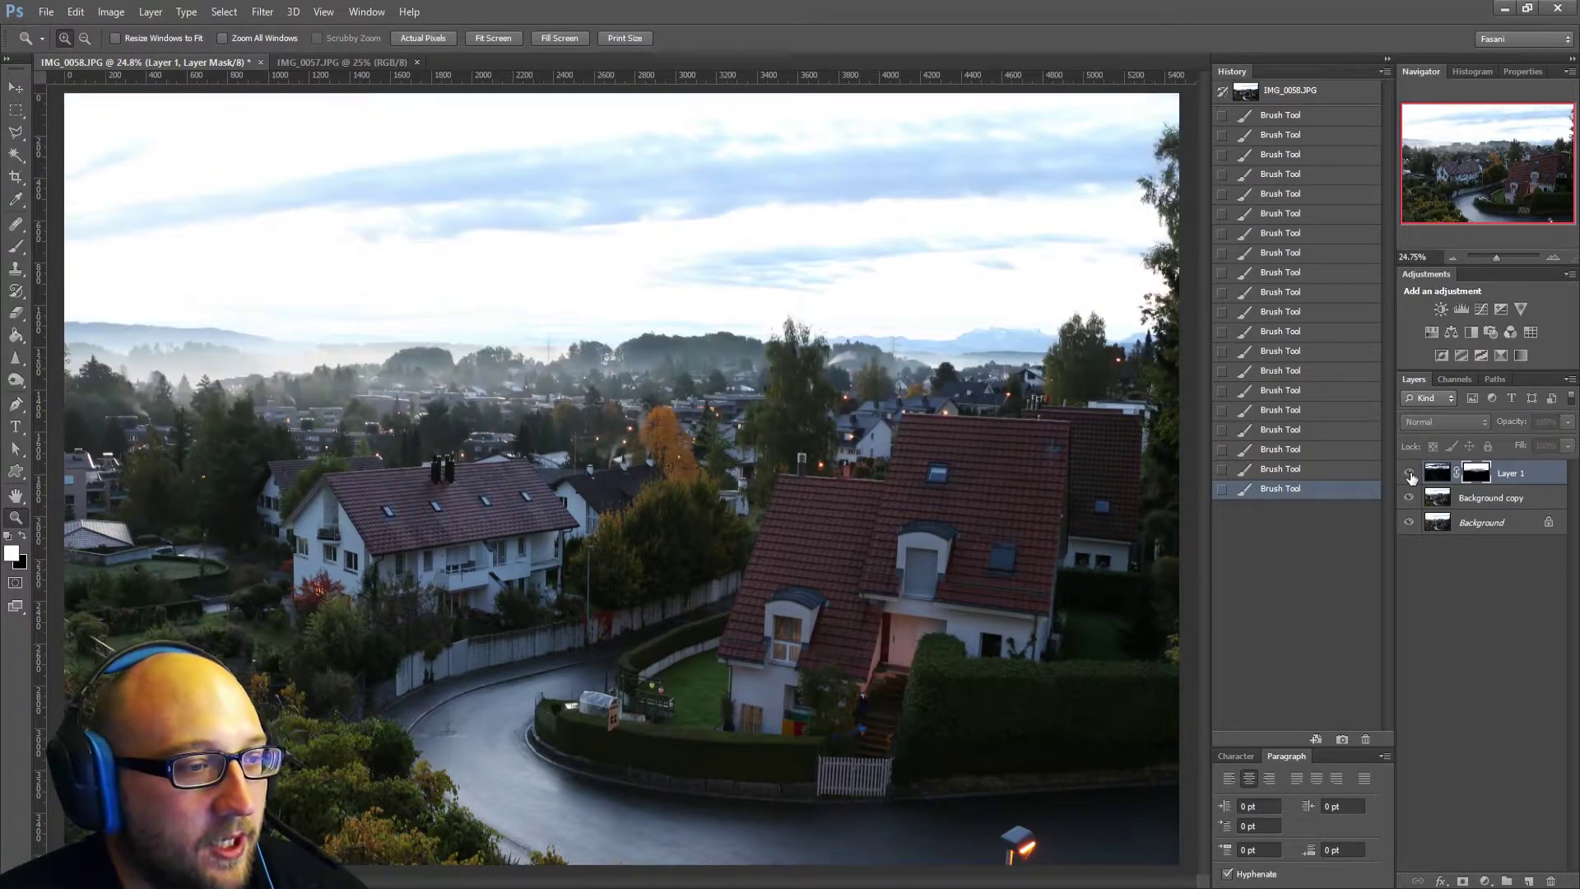
{"action": "left_click", "coordinate": [1412, 475]}
{"action": "left_click", "coordinate": [1411, 474]}
{"action": "left_click", "coordinate": [1411, 474]}
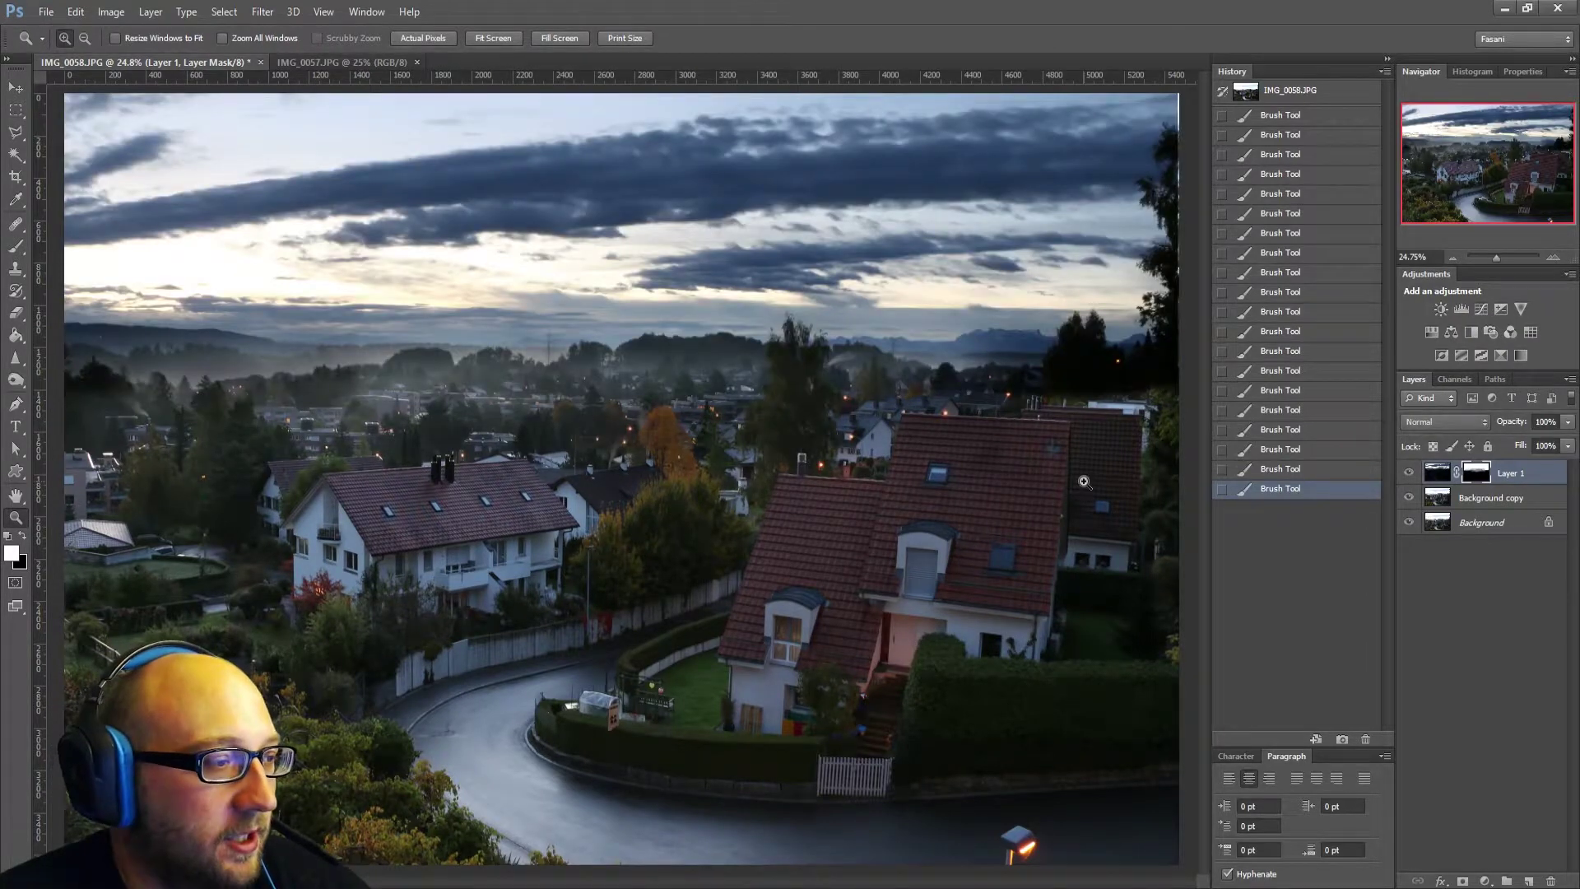
Darken the village band behind the two large houses with 1000 px, 33% opacity white mask strokes.
{"action": "left_click", "coordinate": [15, 246]}
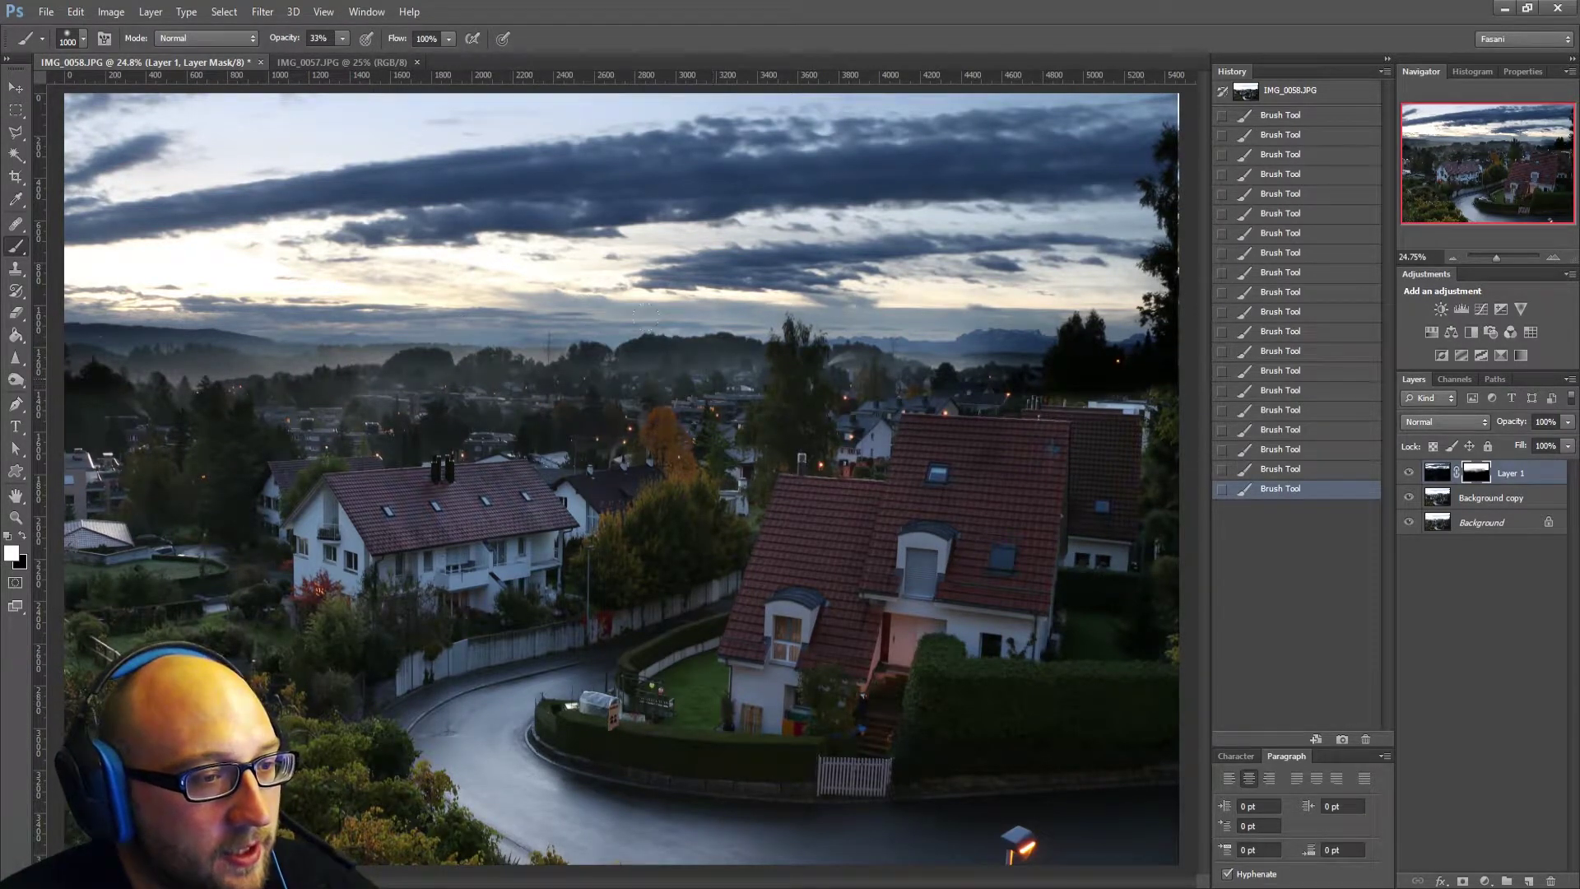
{"action": "left_click", "coordinate": [816, 432]}
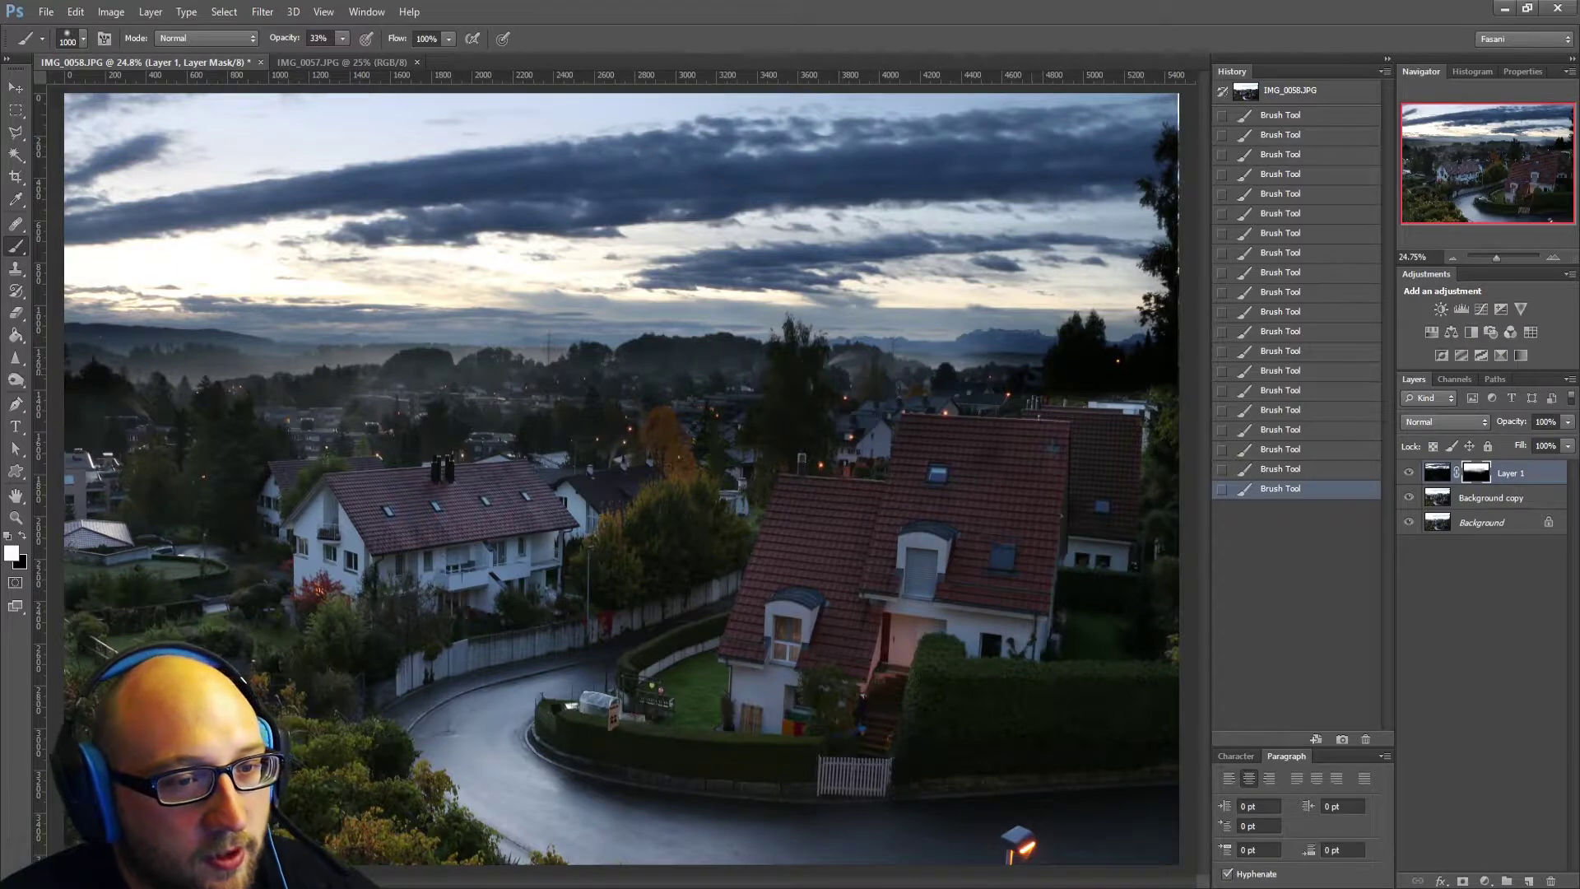
{"action": "left_click", "coordinate": [906, 397]}
{"action": "left_click", "coordinate": [635, 470]}
{"action": "left_click", "coordinate": [429, 434]}
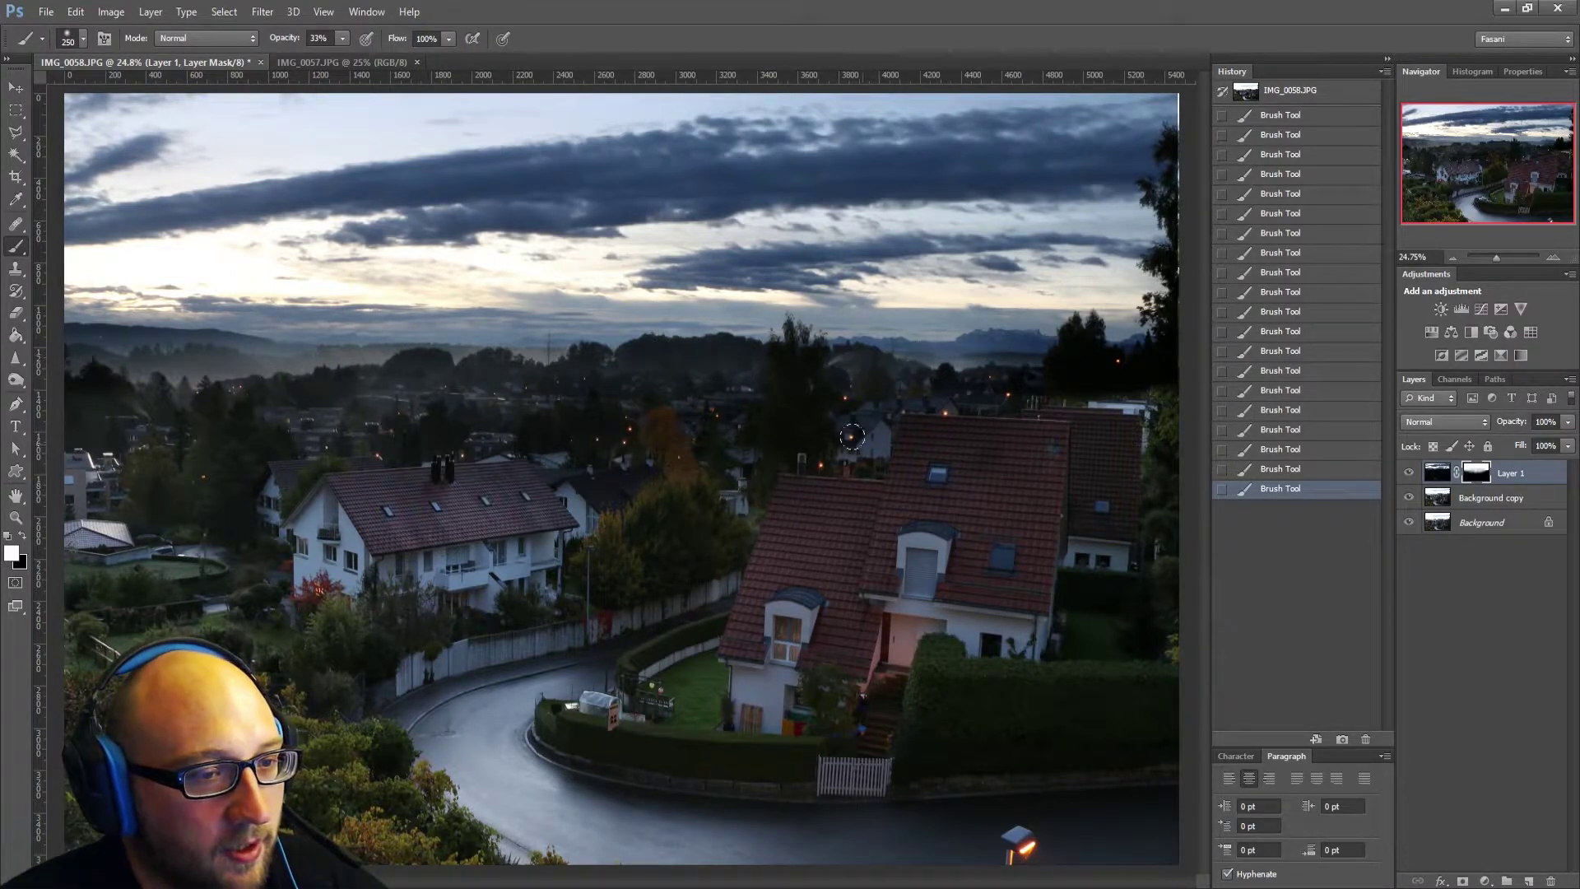
Lift the village above the white house and autumn tree with 800 px, 33% opacity black mask strokes, and compare with Layer 1 hidden.
{"action": "key", "text": "x"}
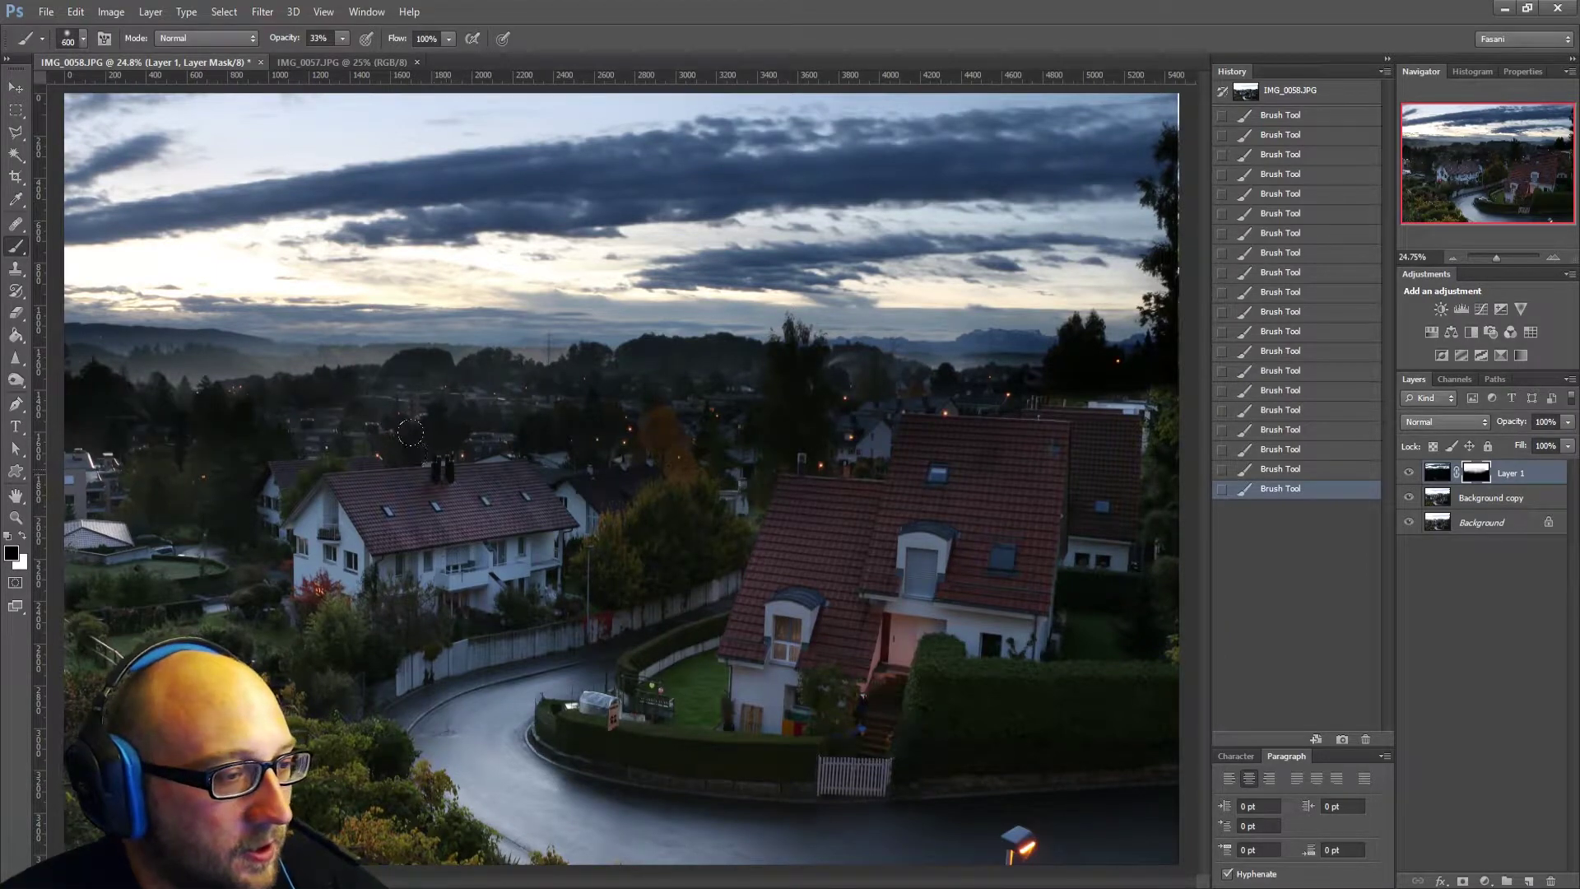
{"action": "left_click_drag", "start_coordinate": [574, 453], "coordinate": [340, 422]}
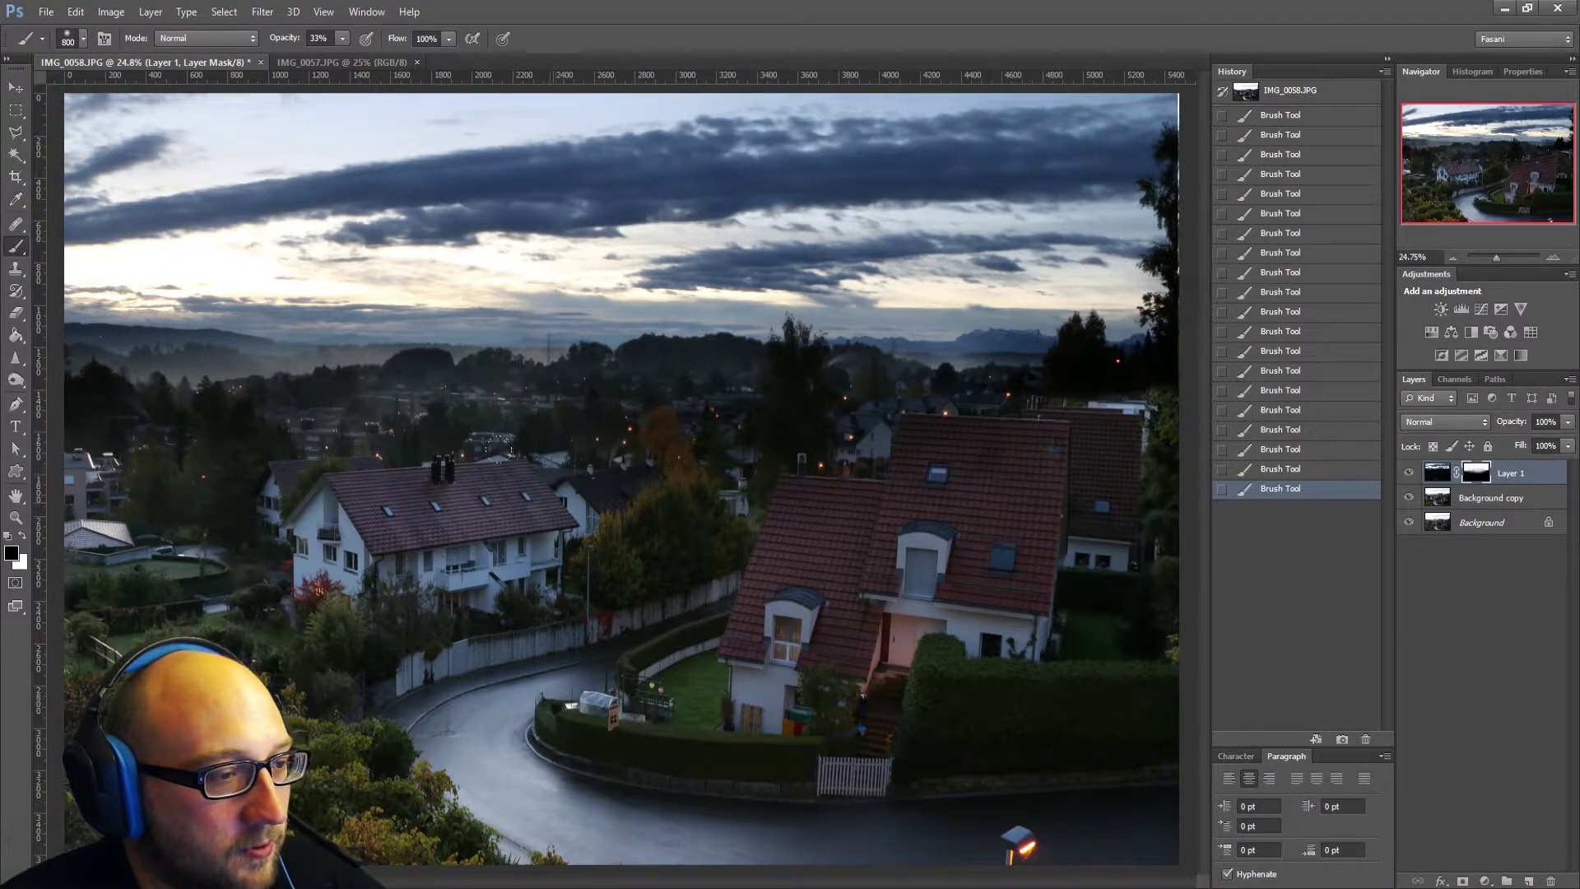
{"action": "left_click_drag", "start_coordinate": [560, 449], "coordinate": [757, 442]}
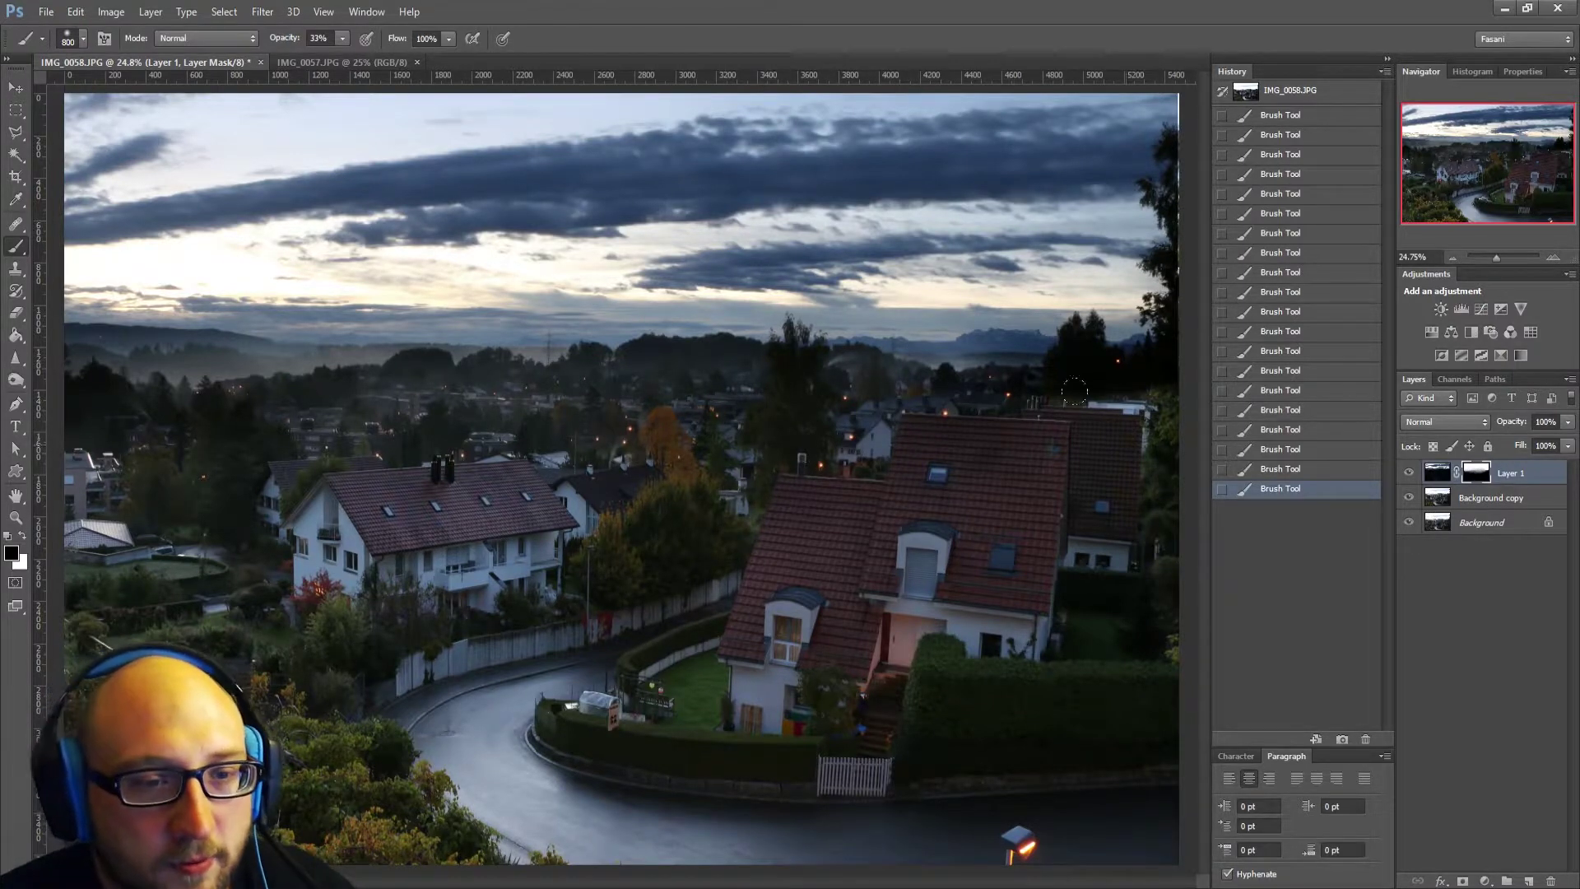
{"action": "key", "text": "x"}
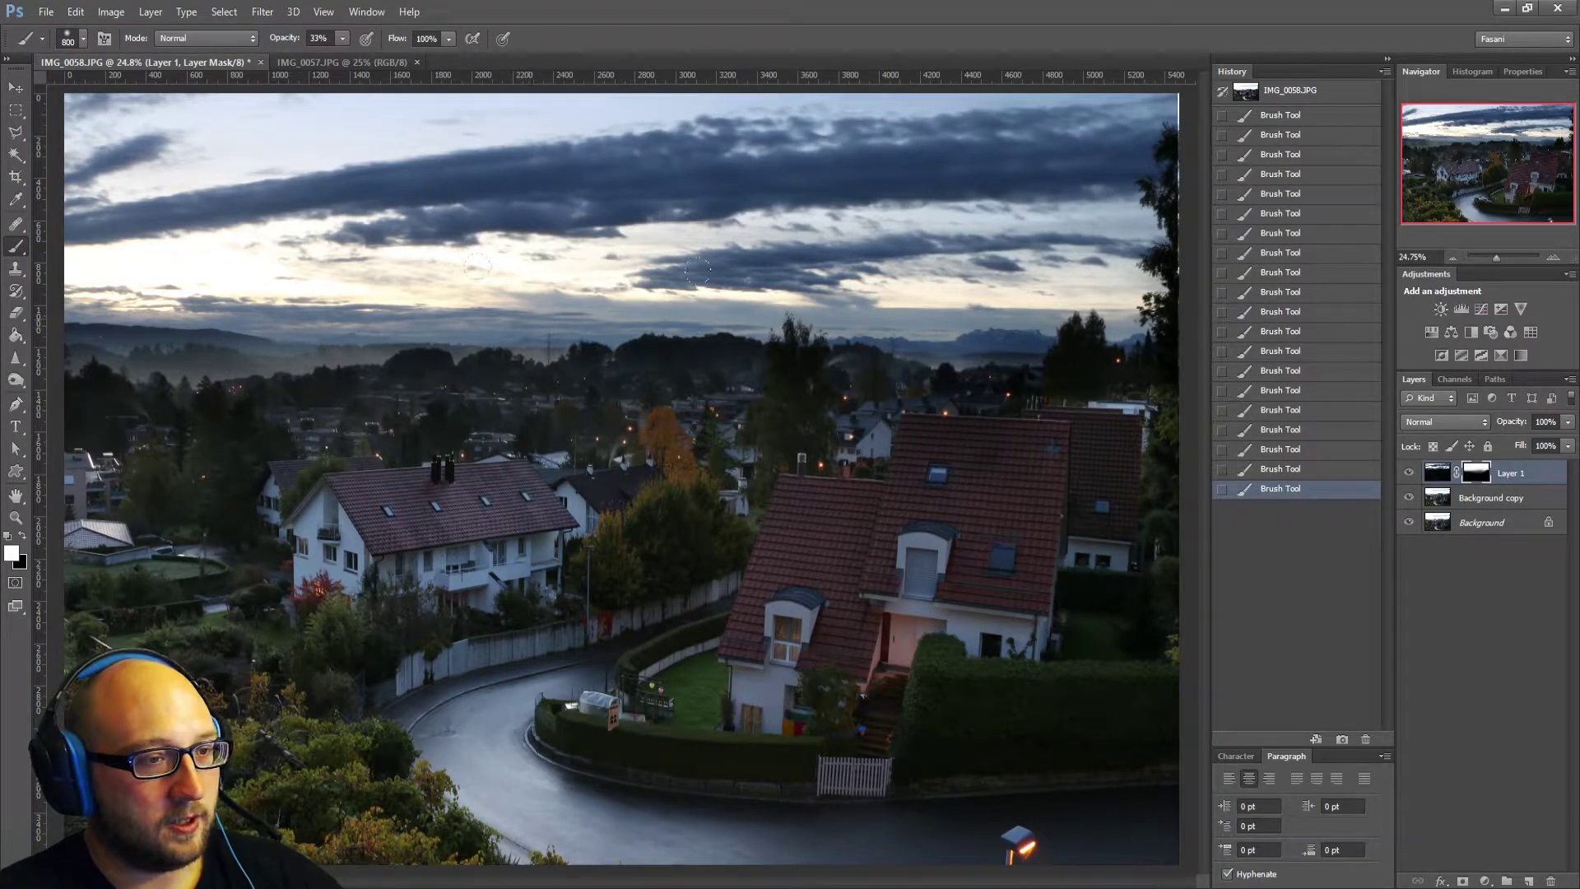
{"action": "left_click", "coordinate": [1410, 474]}
{"action": "left_click", "coordinate": [1409, 474]}
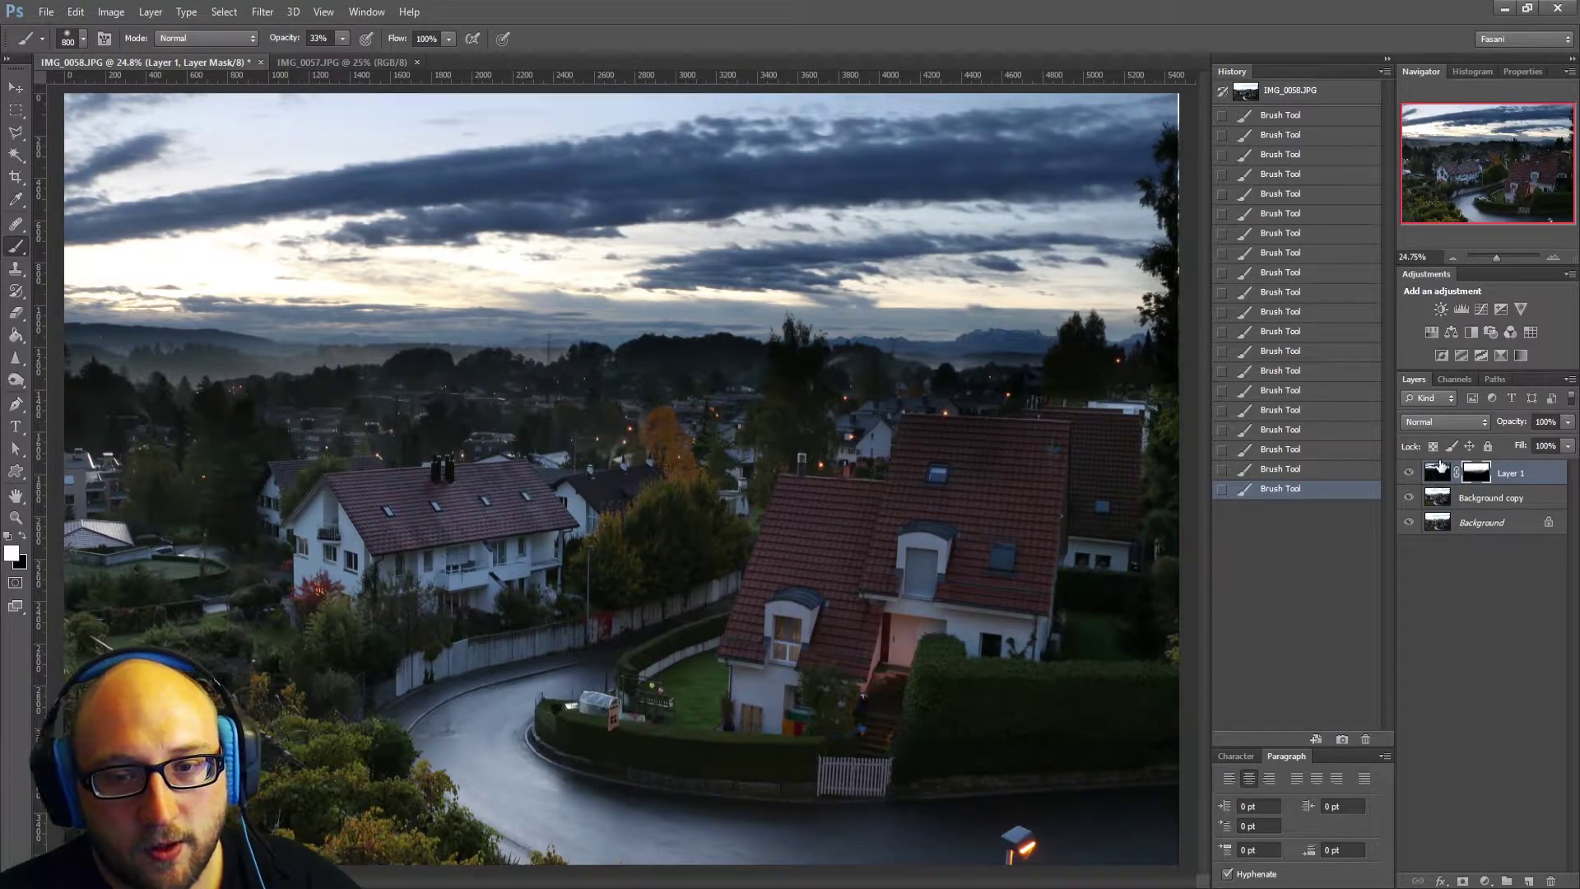
Scale Layer 1 and Background copy together to about 100.5% so they cover the gap at the canvas's right edge.
{"action": "left_click", "coordinate": [15, 87]}
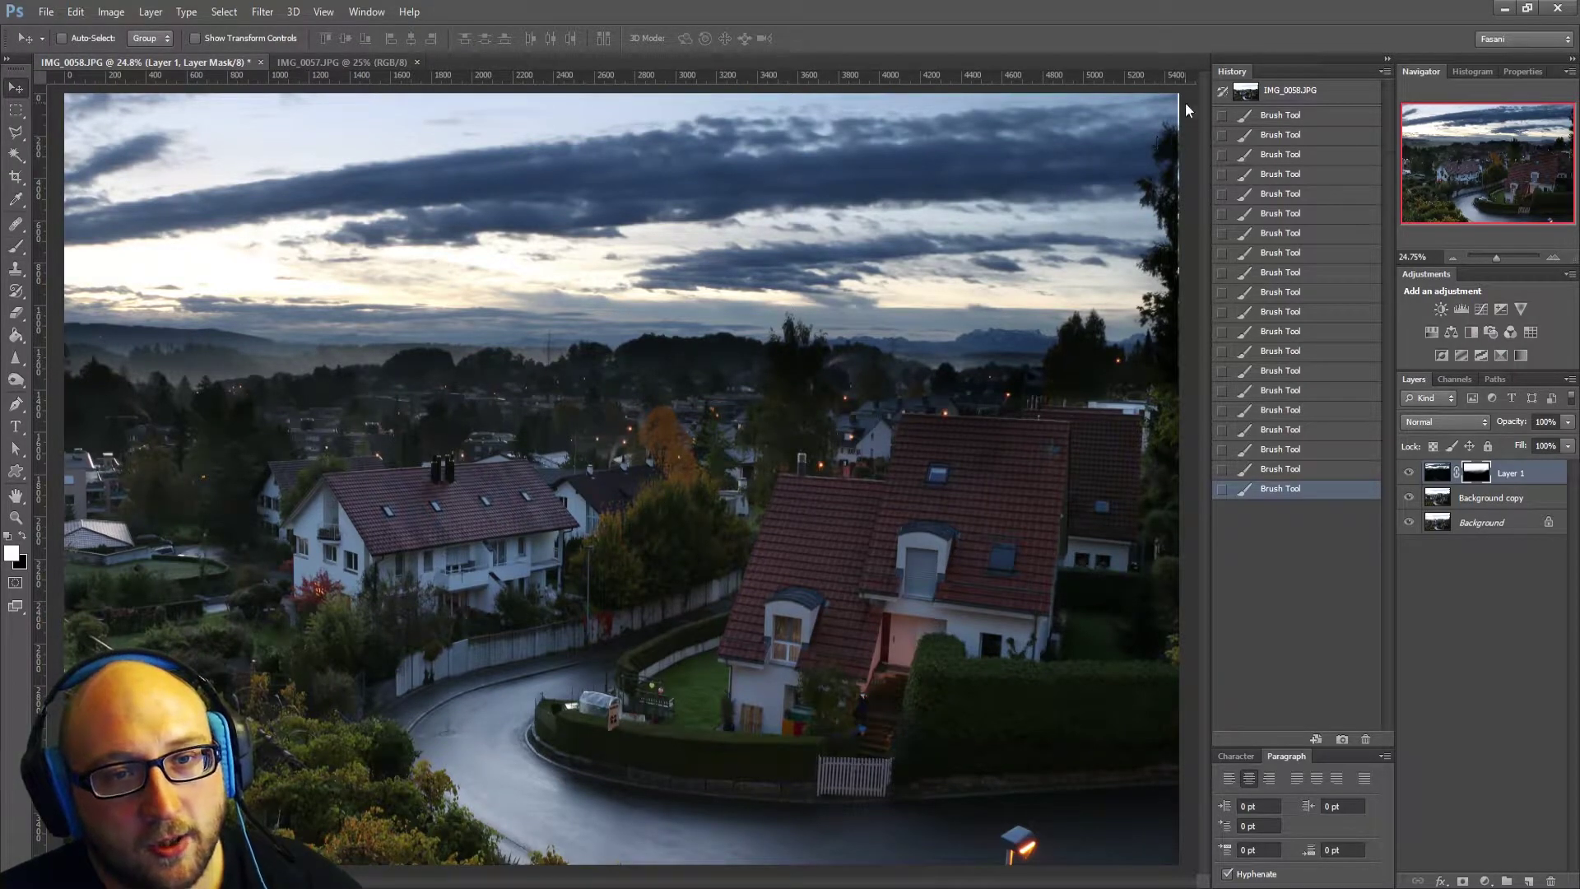
{"action": "left_click", "coordinate": [1446, 495]}
{"action": "left_click", "coordinate": [1503, 564]}
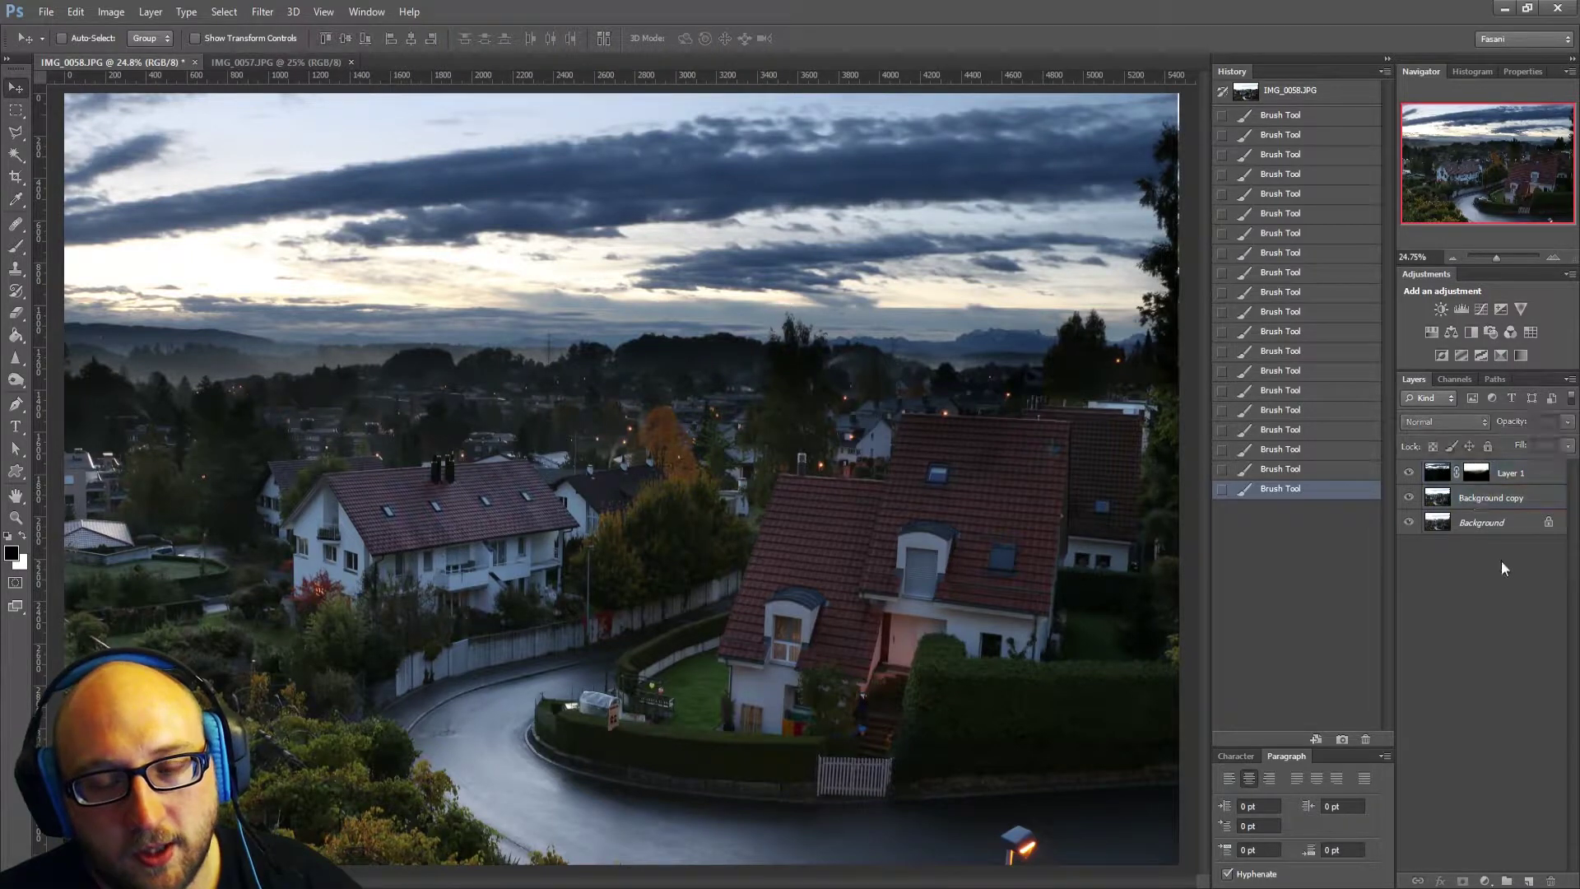
{"action": "left_click", "coordinate": [1436, 476]}
{"action": "left_click", "coordinate": [1465, 499], "text": "shift"}
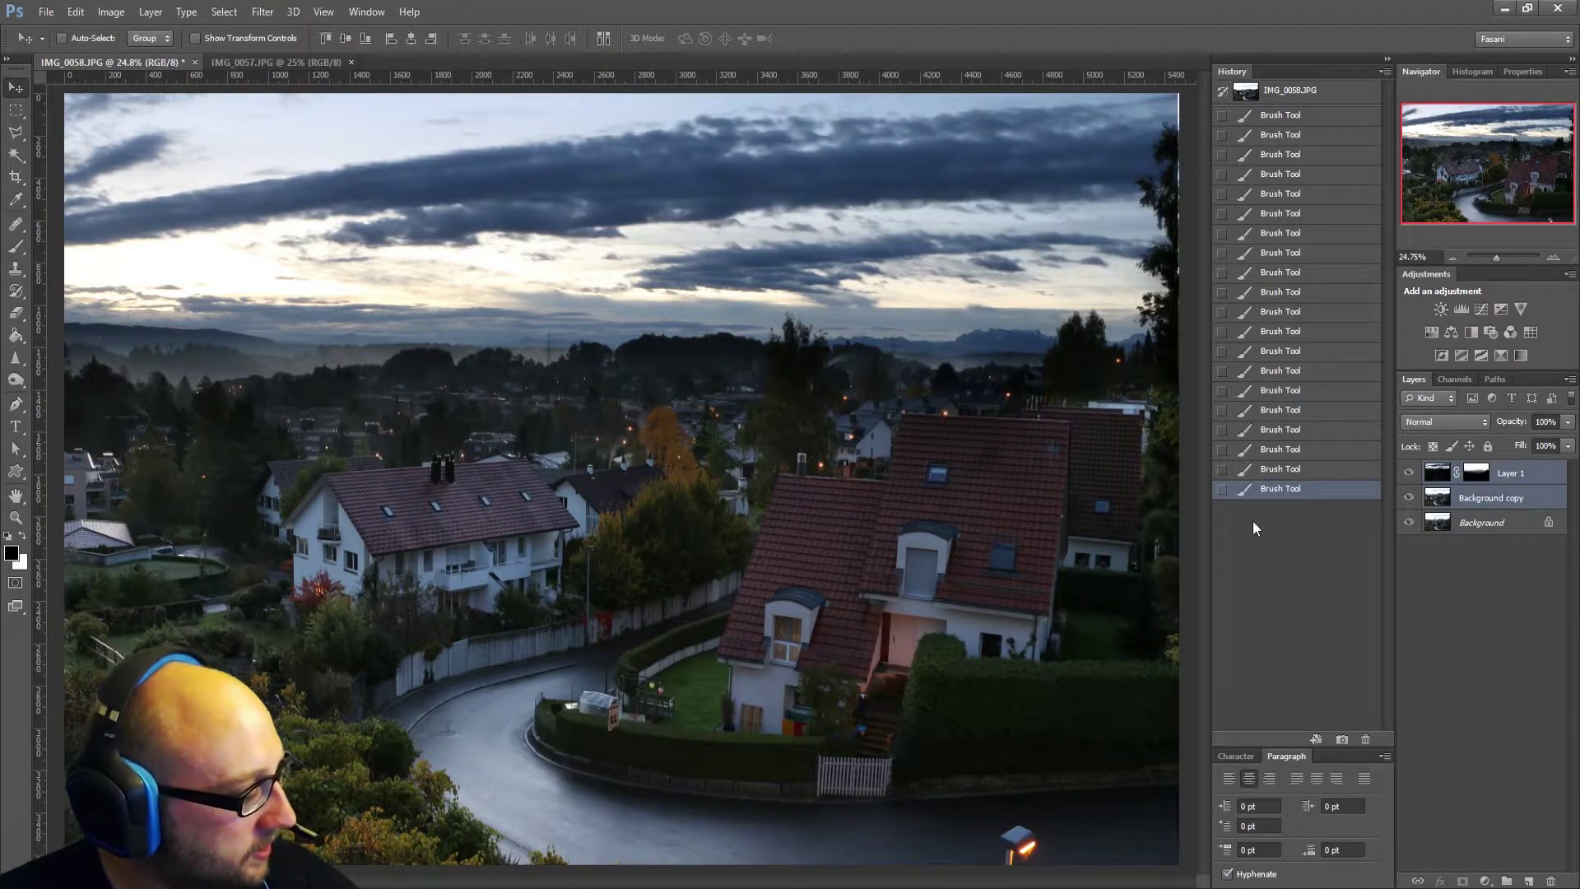
{"action": "key", "text": "ctrl+t"}
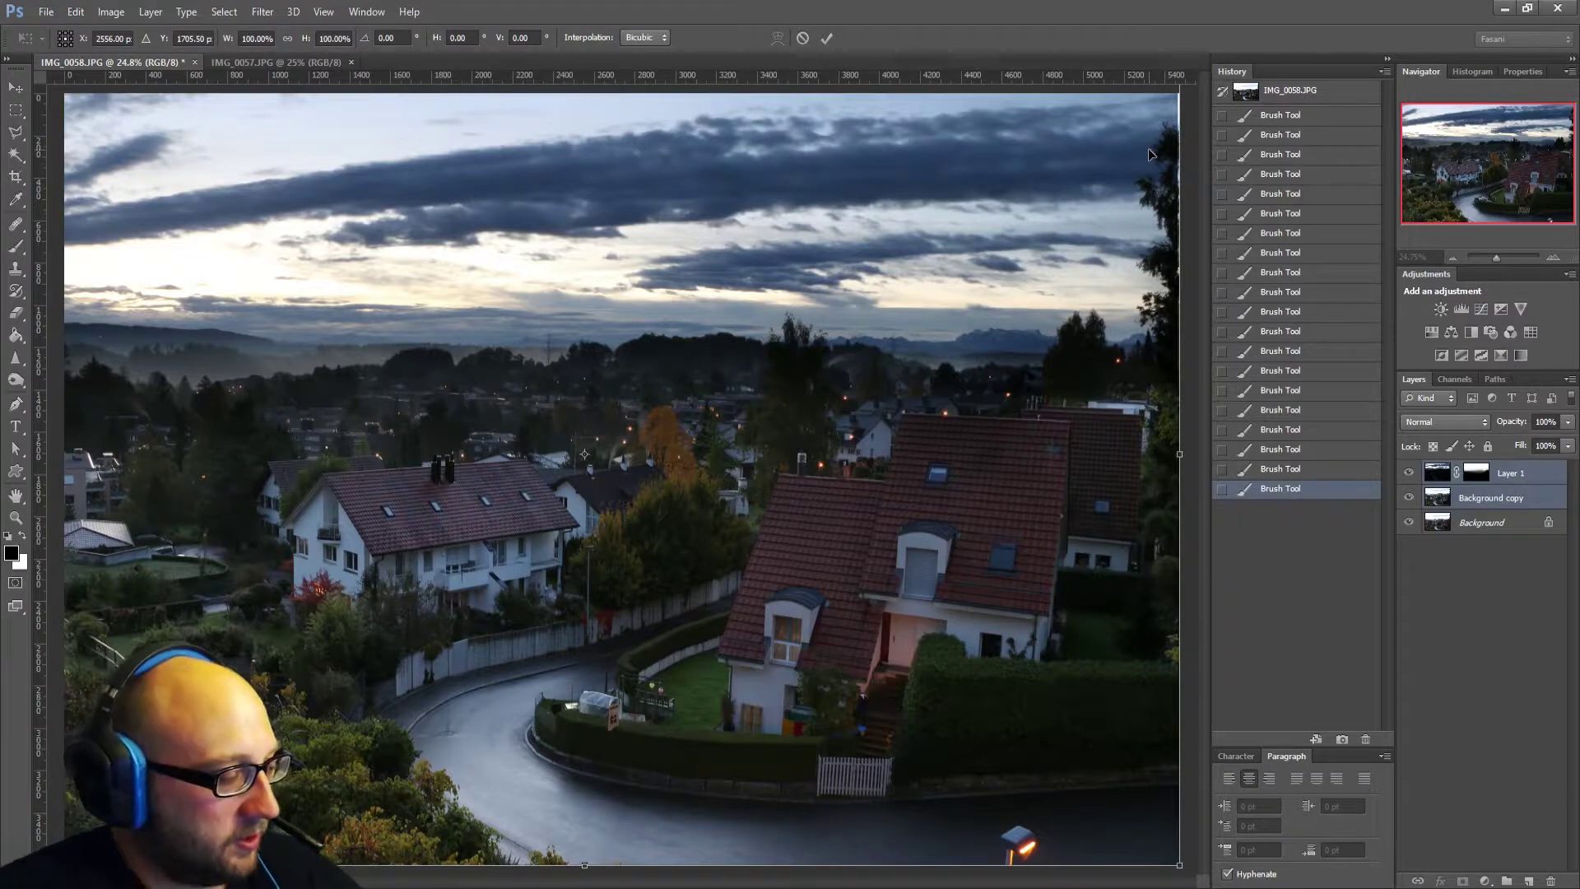
{"action": "key", "text": "ctrl+minus"}
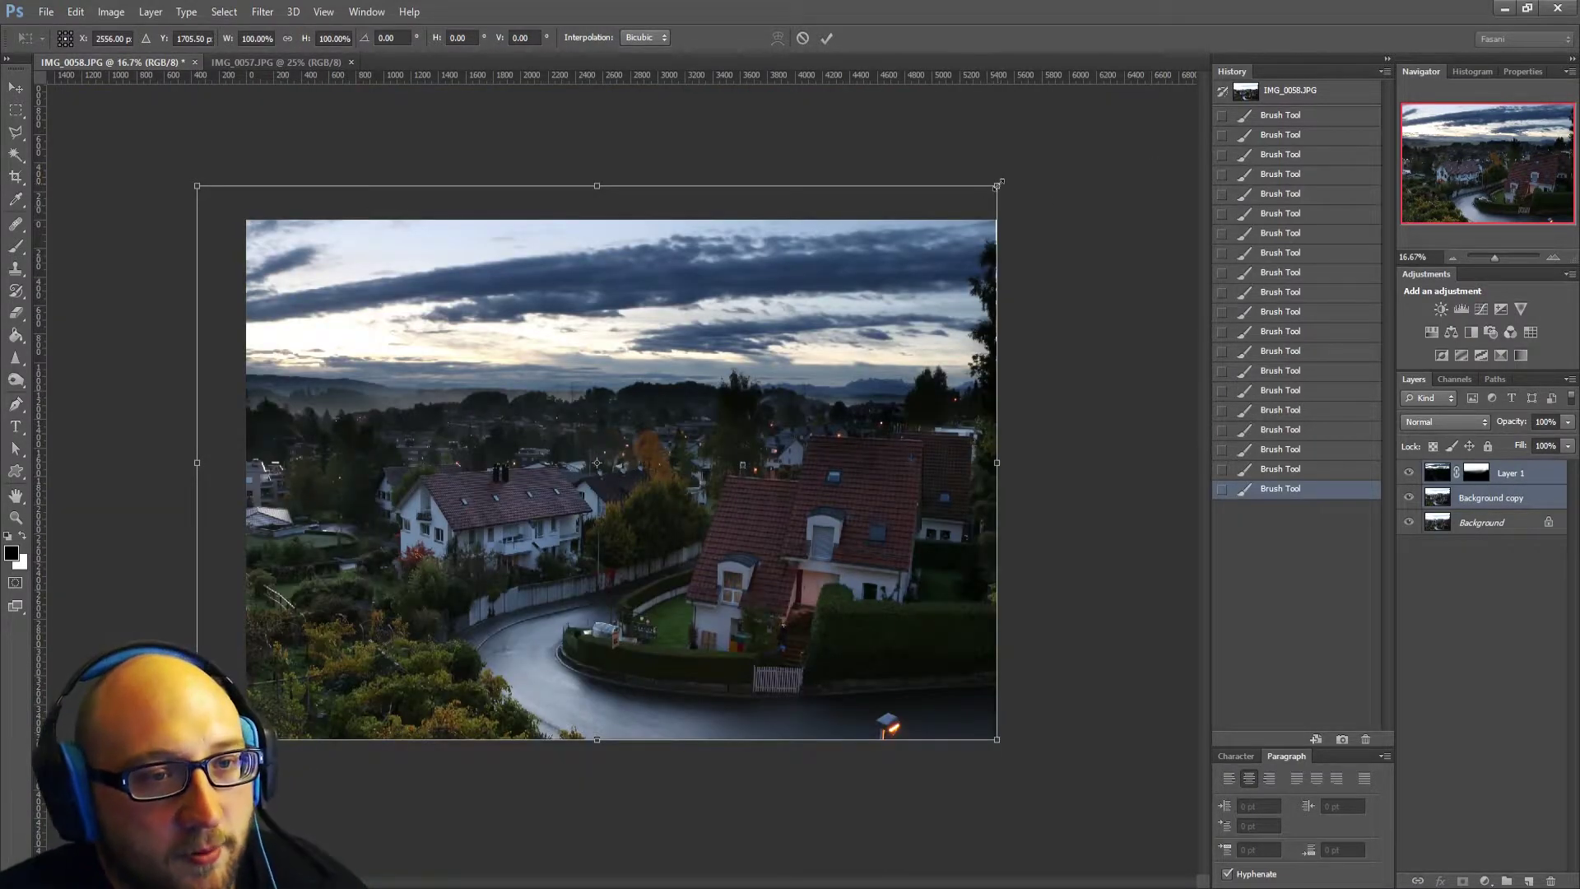
{"action": "left_click_drag", "start_coordinate": [998, 182], "coordinate": [994, 190]}
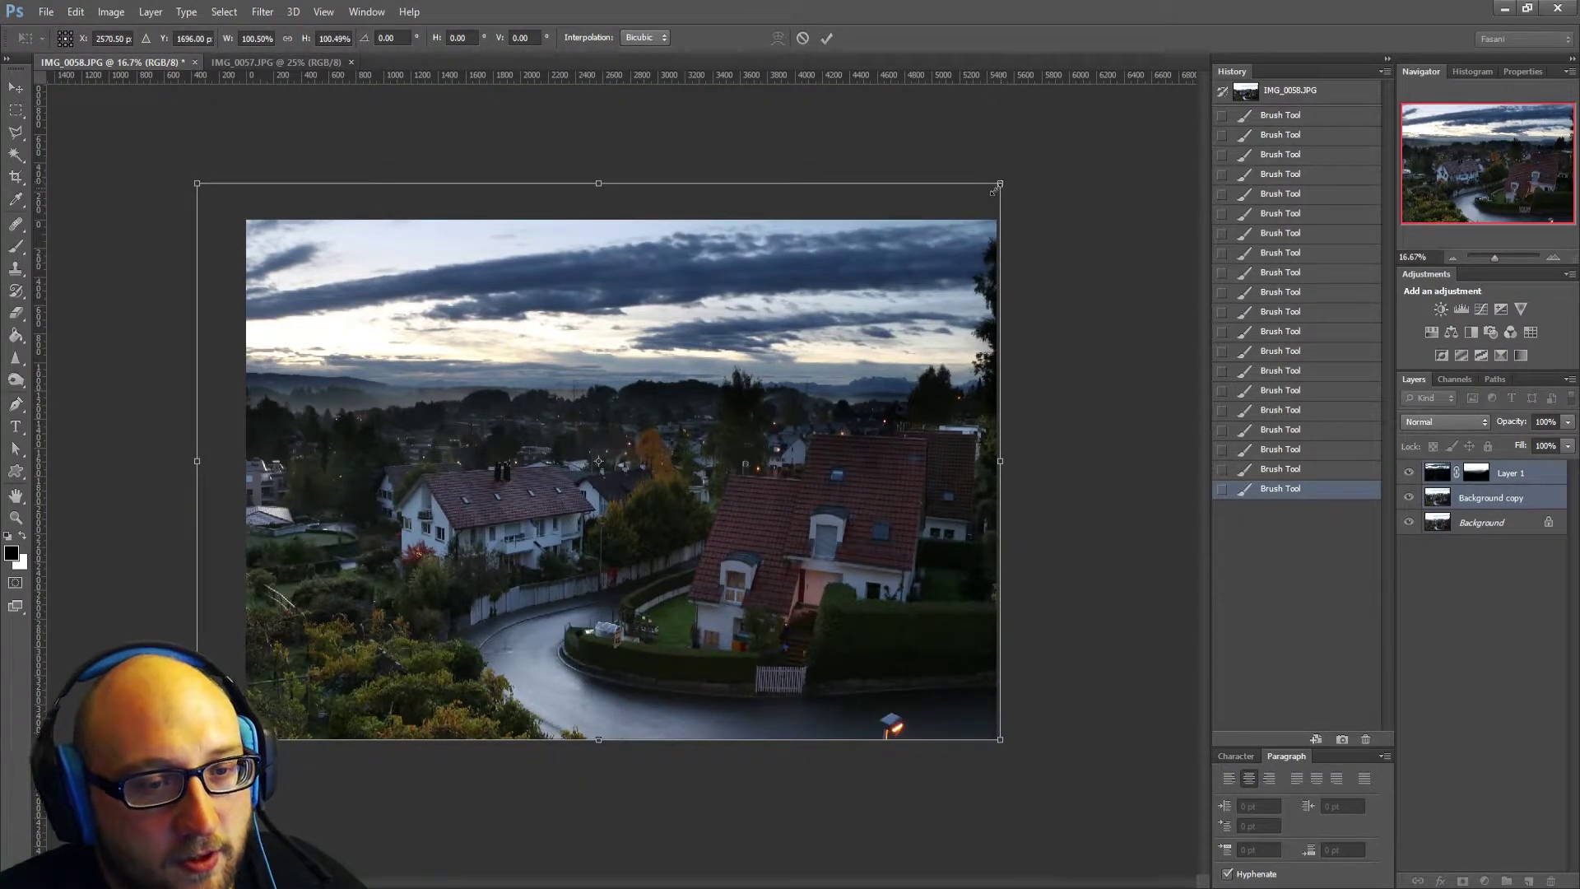
{"action": "key", "text": "Return"}
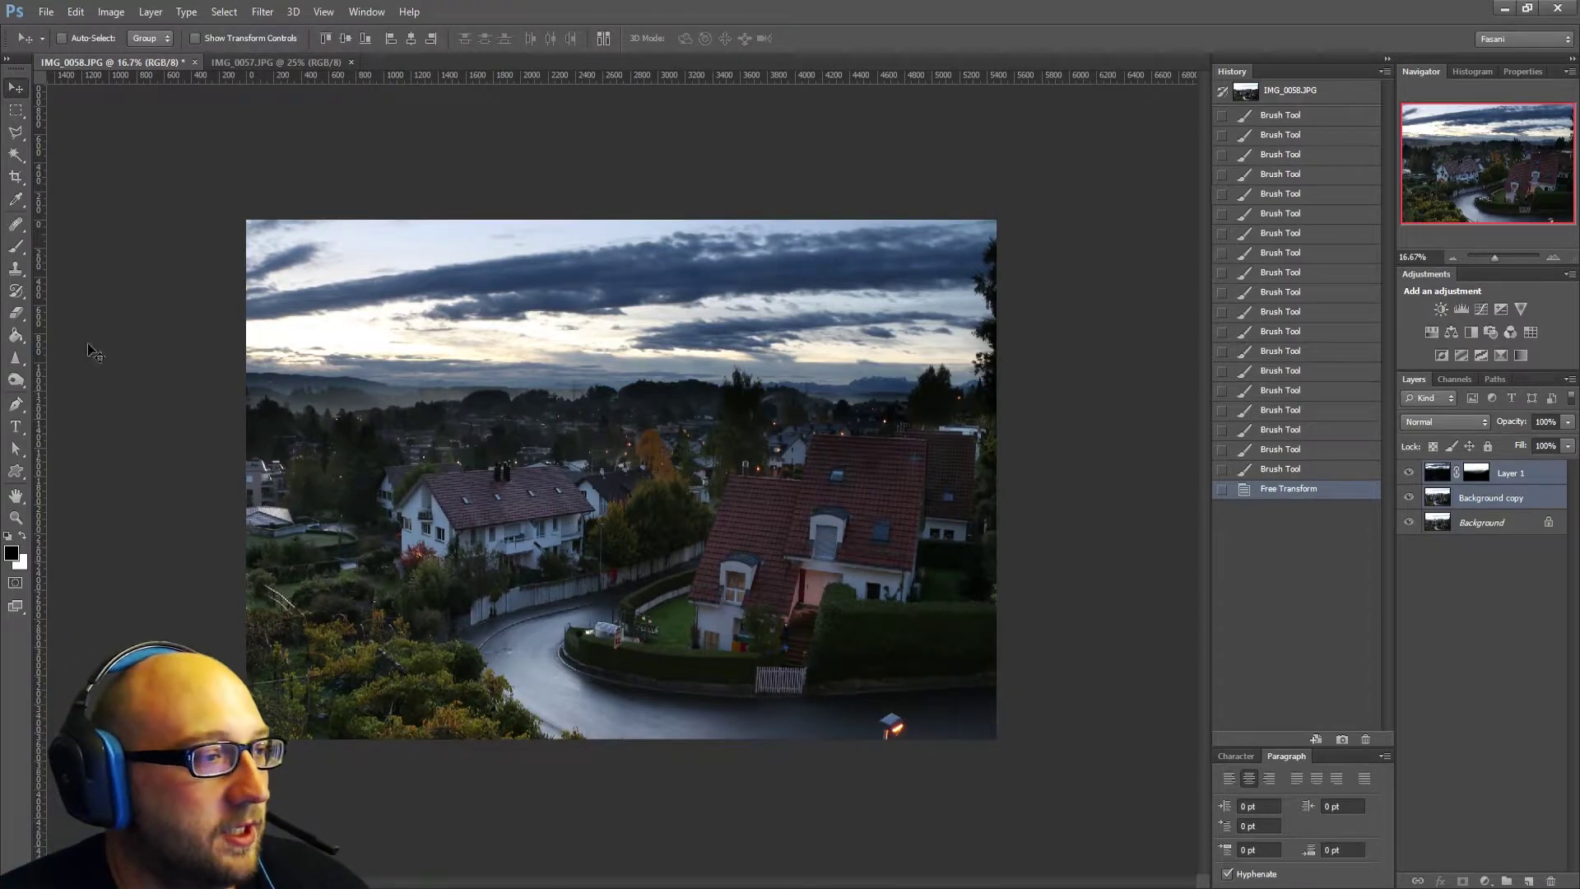
Subtly darken the village and trees below the horizon with 1200 px, 15% opacity white strokes on the Layer 1 mask.
{"action": "left_click", "coordinate": [20, 514]}
{"action": "key", "text": "ctrl+1"}
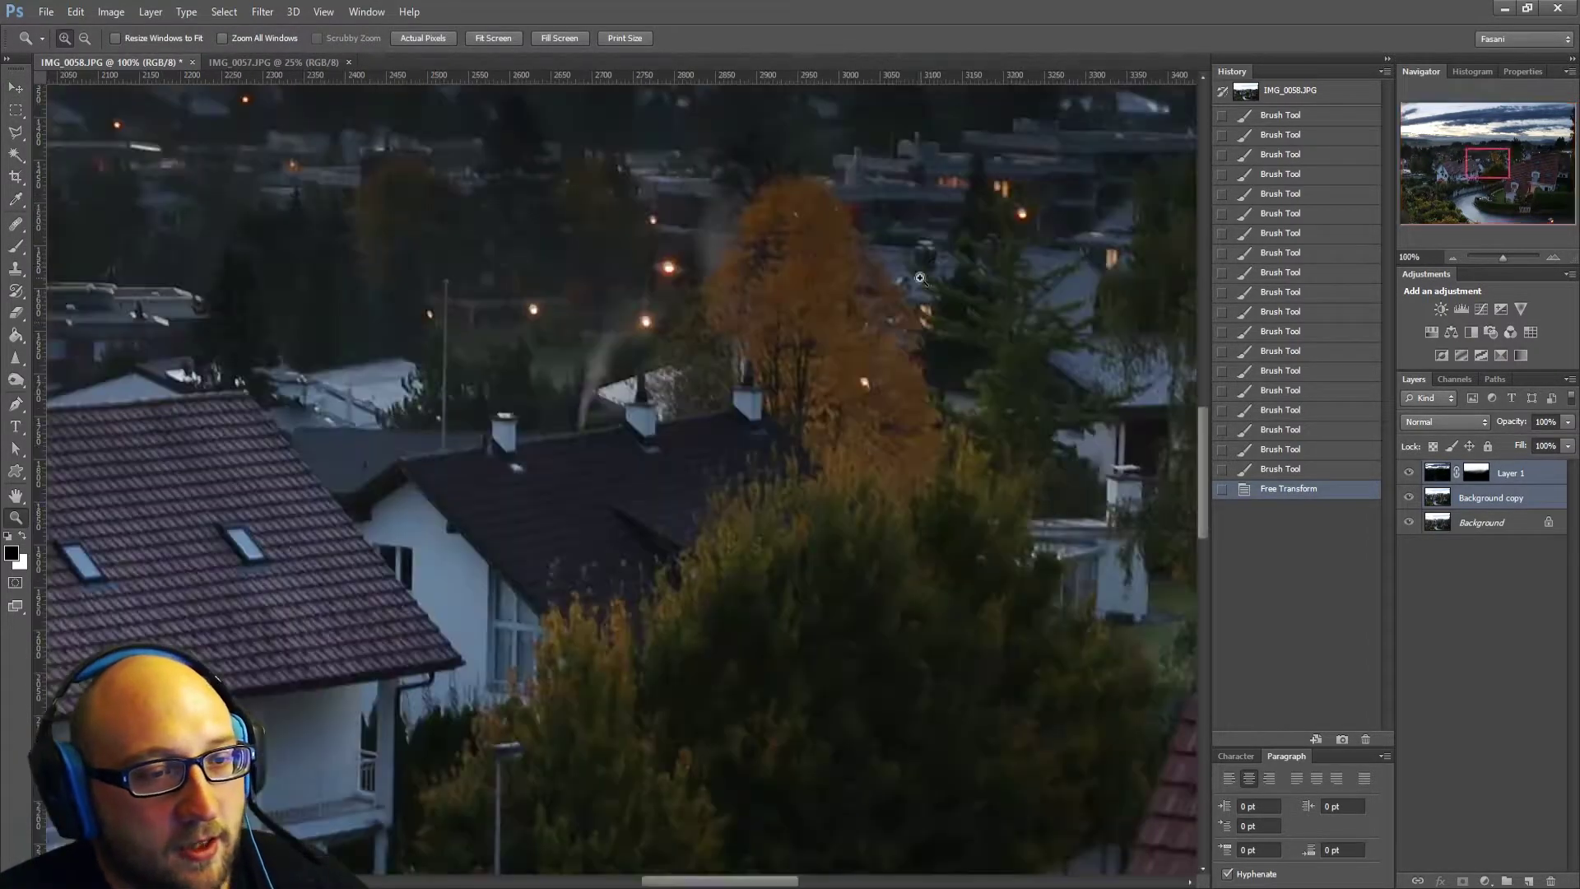
{"action": "key", "text": "ctrl+0"}
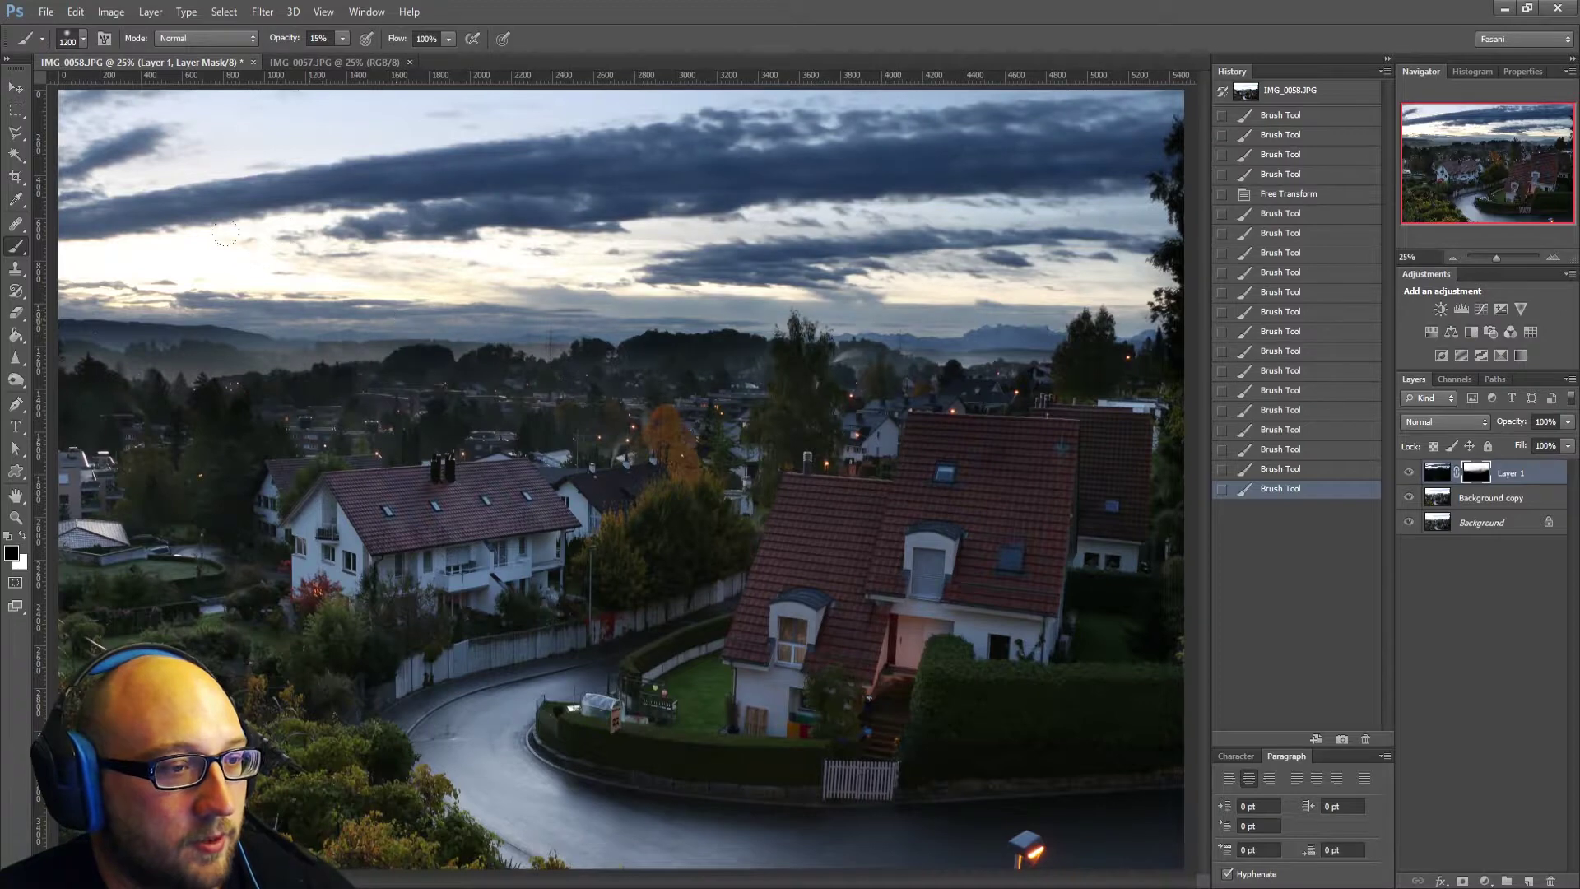
{"action": "left_click", "coordinate": [25, 535]}
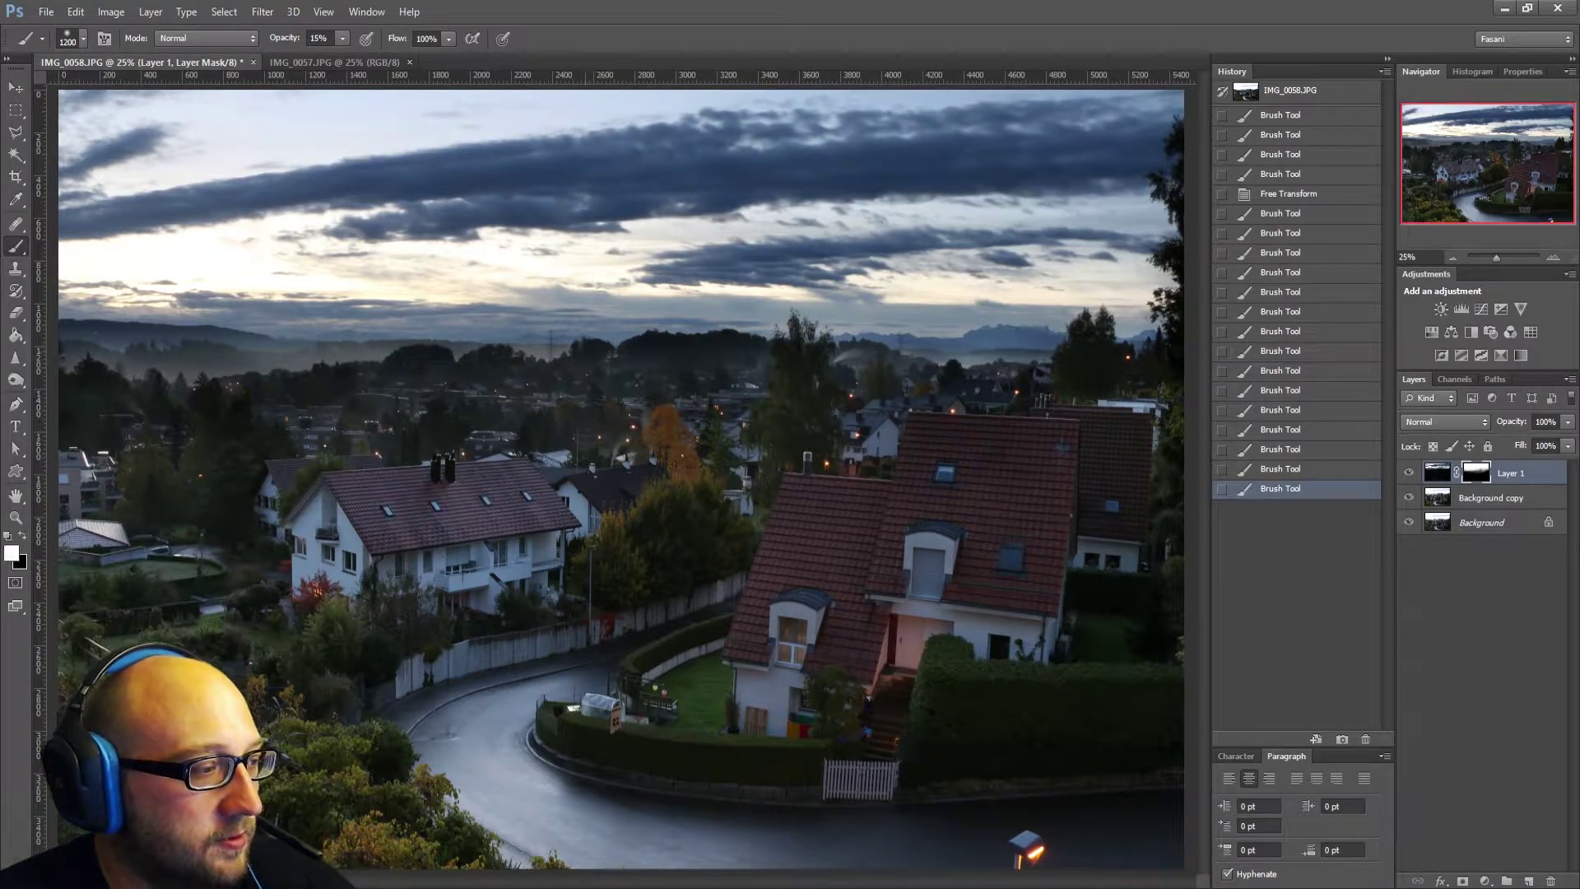
{"action": "left_click", "coordinate": [560, 242]}
{"action": "left_click", "coordinate": [419, 238]}
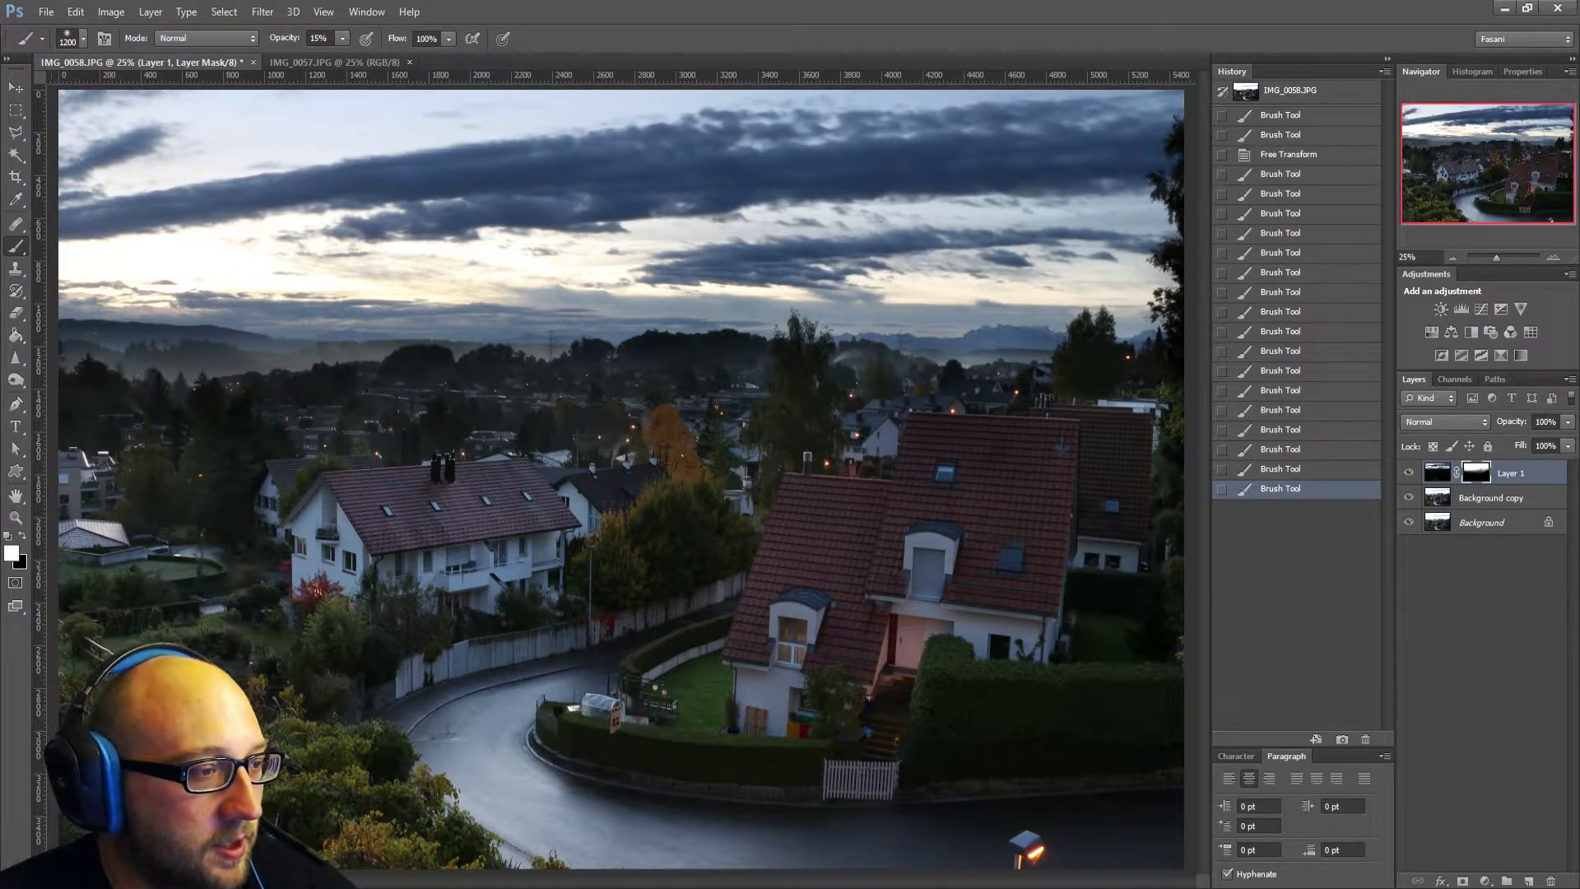
{"action": "left_click", "coordinate": [908, 427]}
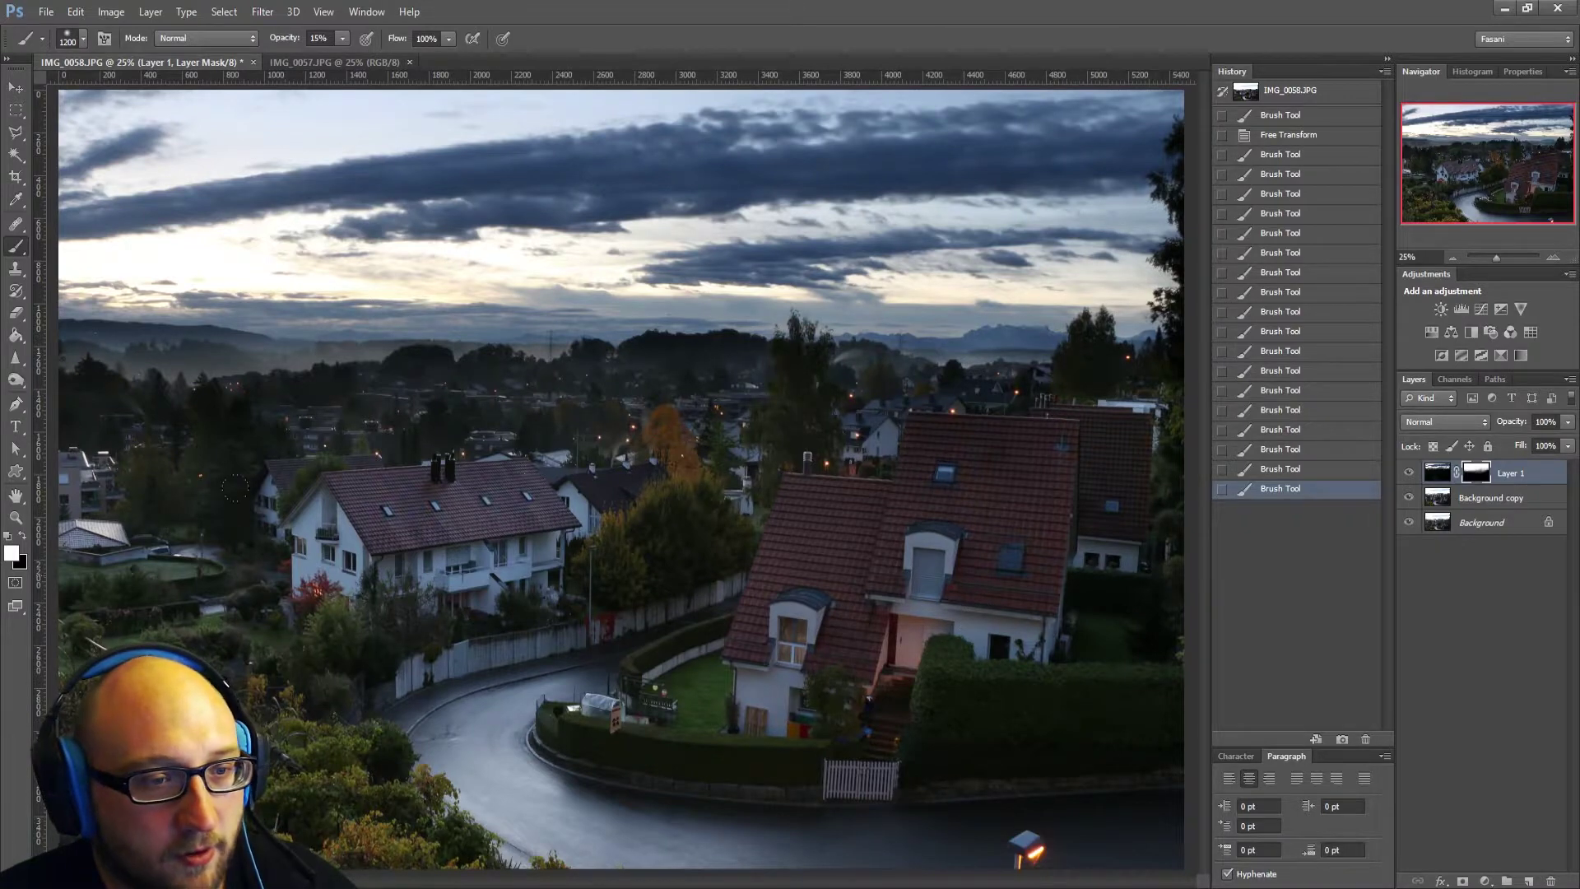
Lift the area between the birch and the red-roofed house with a 1200 px, 15% opacity black mask stroke.
{"action": "left_click", "coordinate": [20, 537]}
{"action": "left_click", "coordinate": [861, 420]}
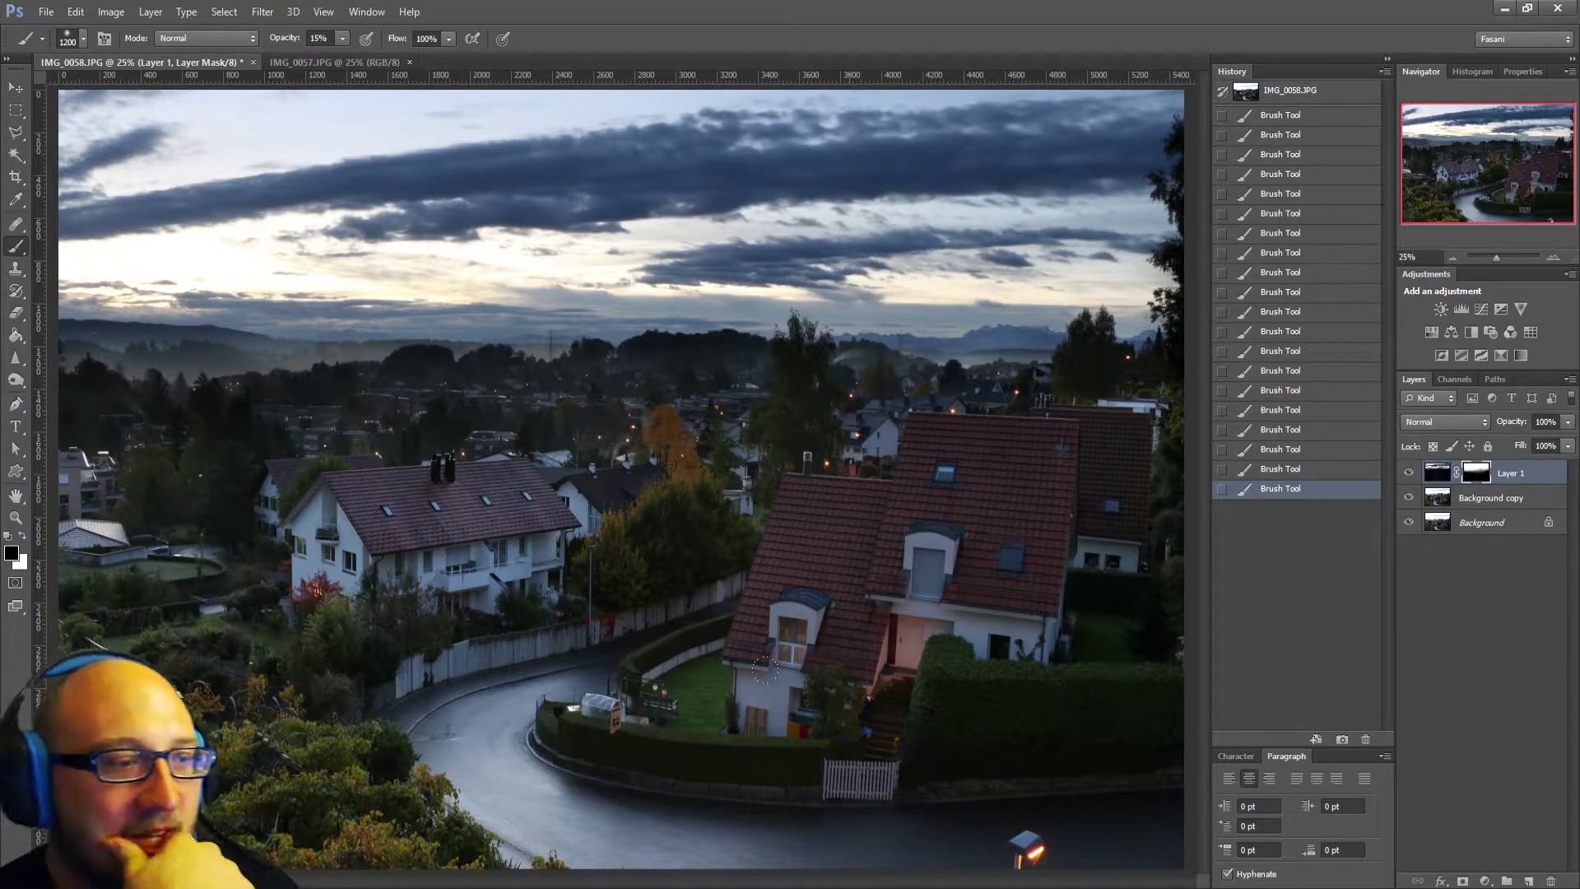
{"action": "key", "text": "x"}
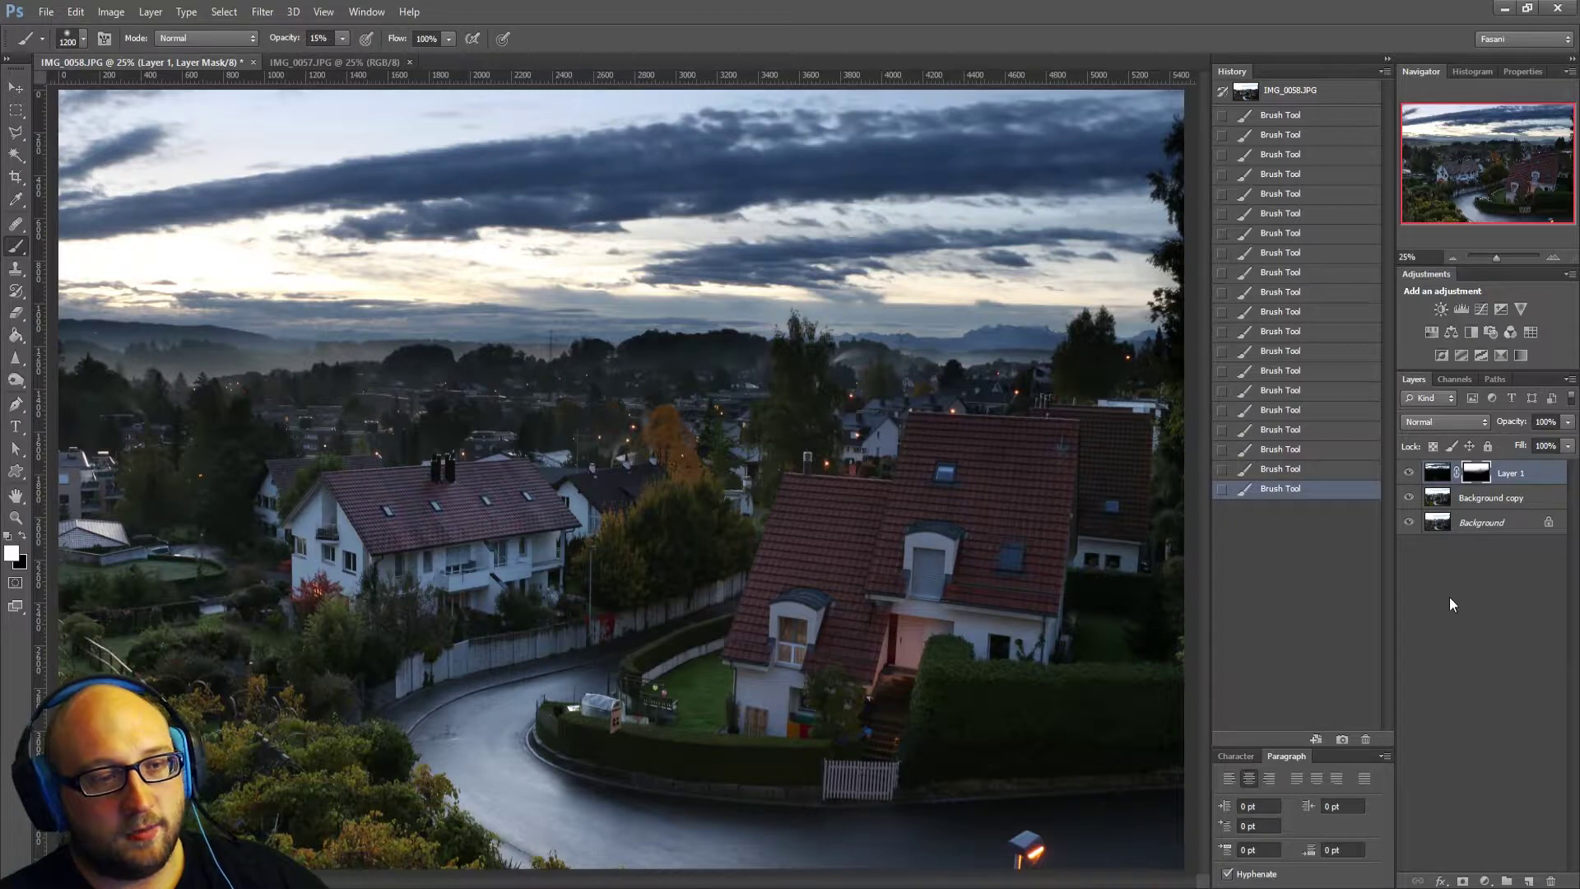
Add a Curves adjustment layer above Layer 1 and enlarge the space showing its curve graph.
{"action": "left_click", "coordinate": [15, 517]}
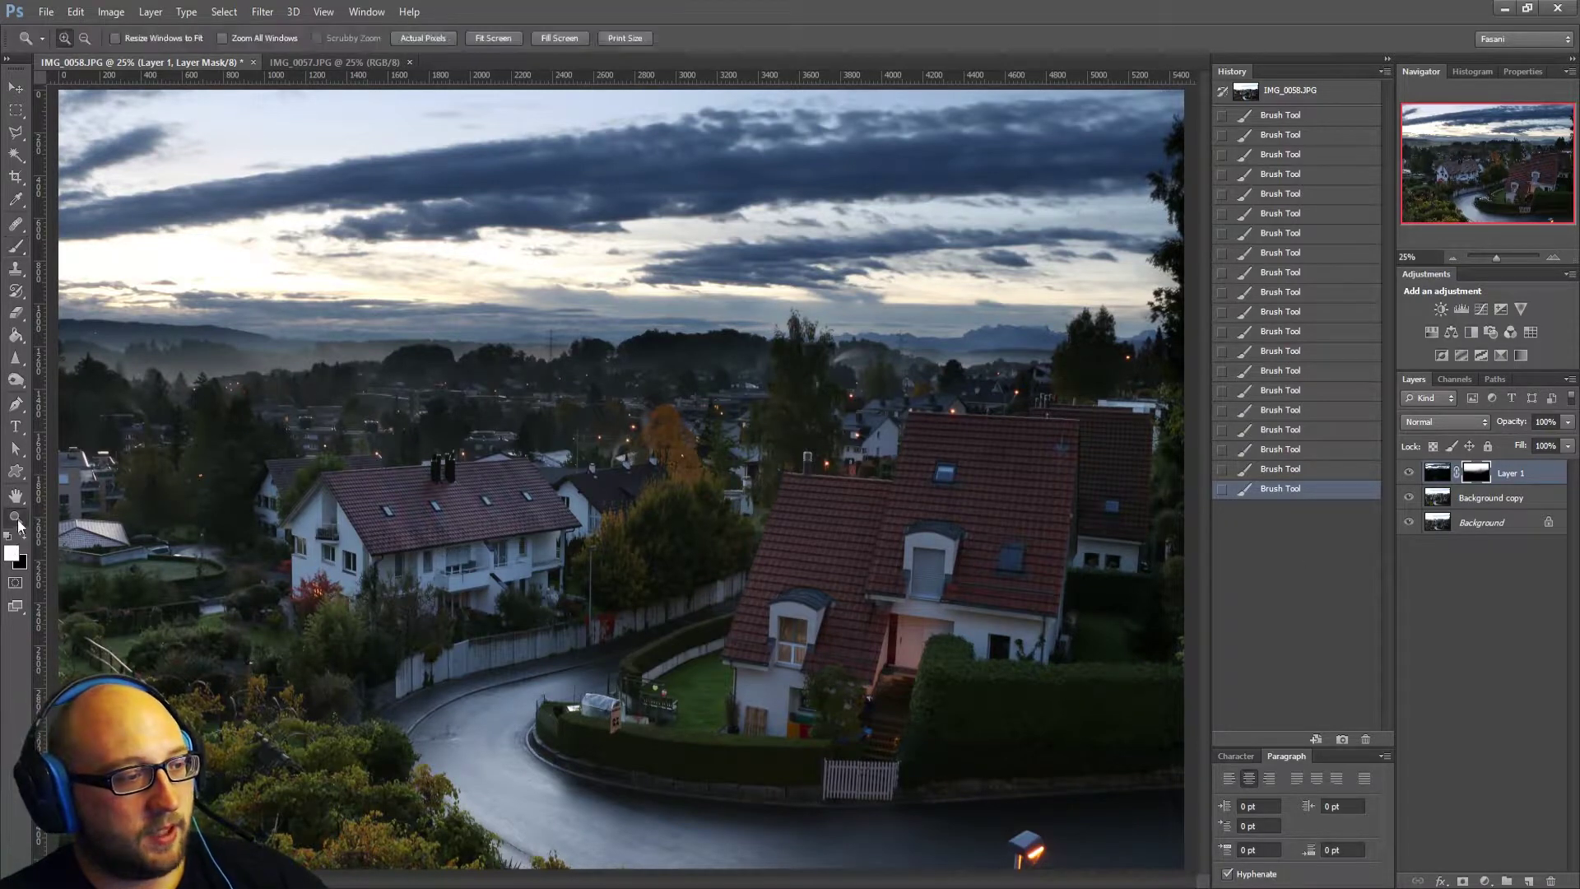
{"action": "left_click", "coordinate": [427, 584], "text": "alt"}
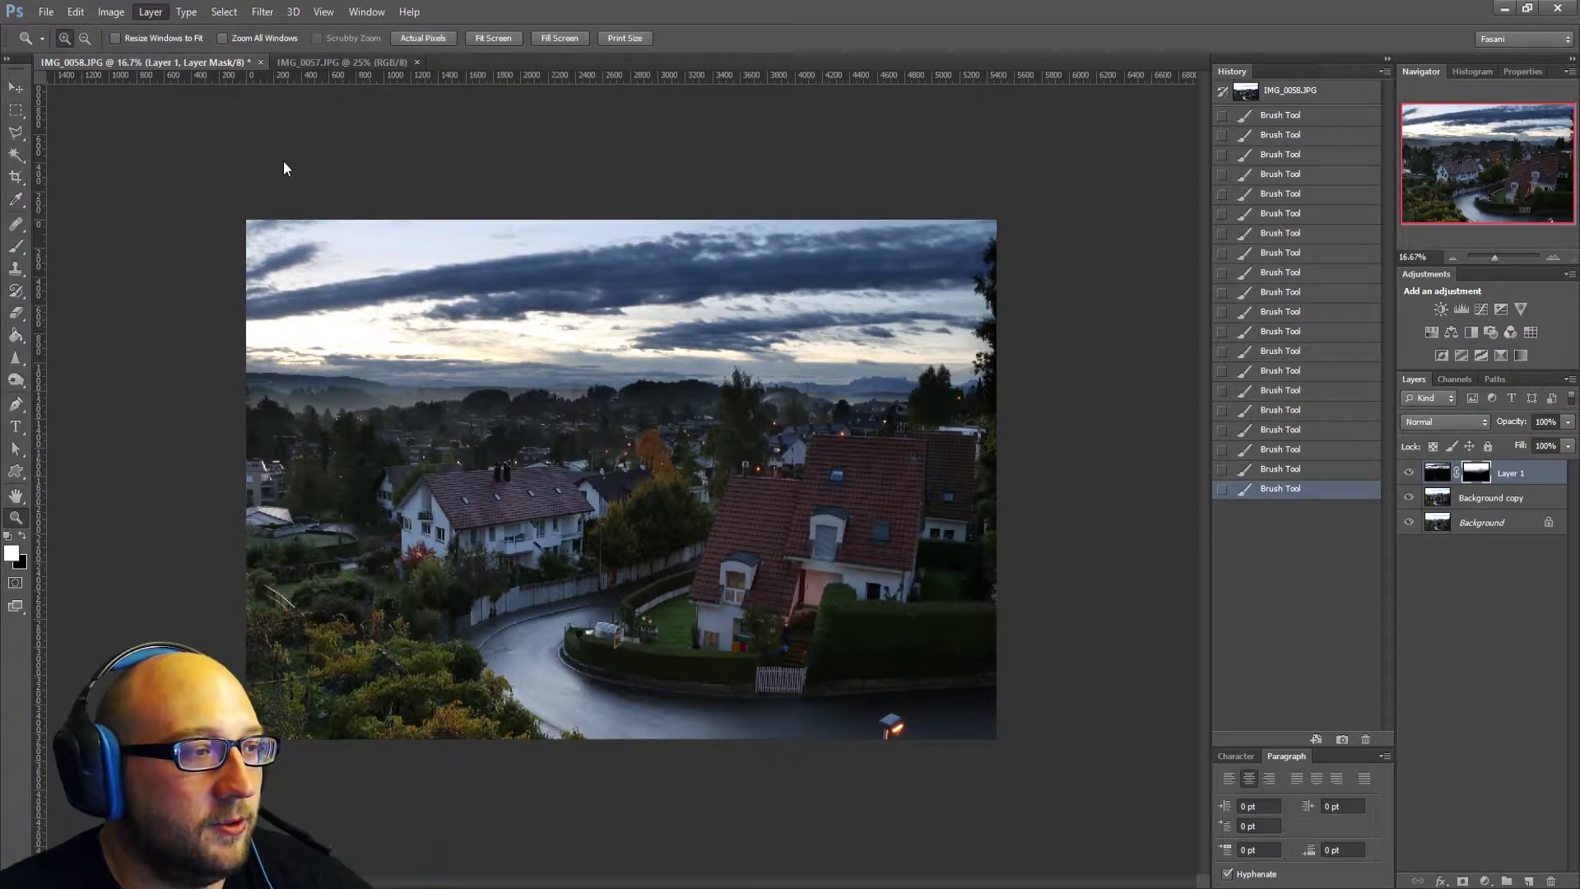
{"action": "left_click", "coordinate": [373, 195]}
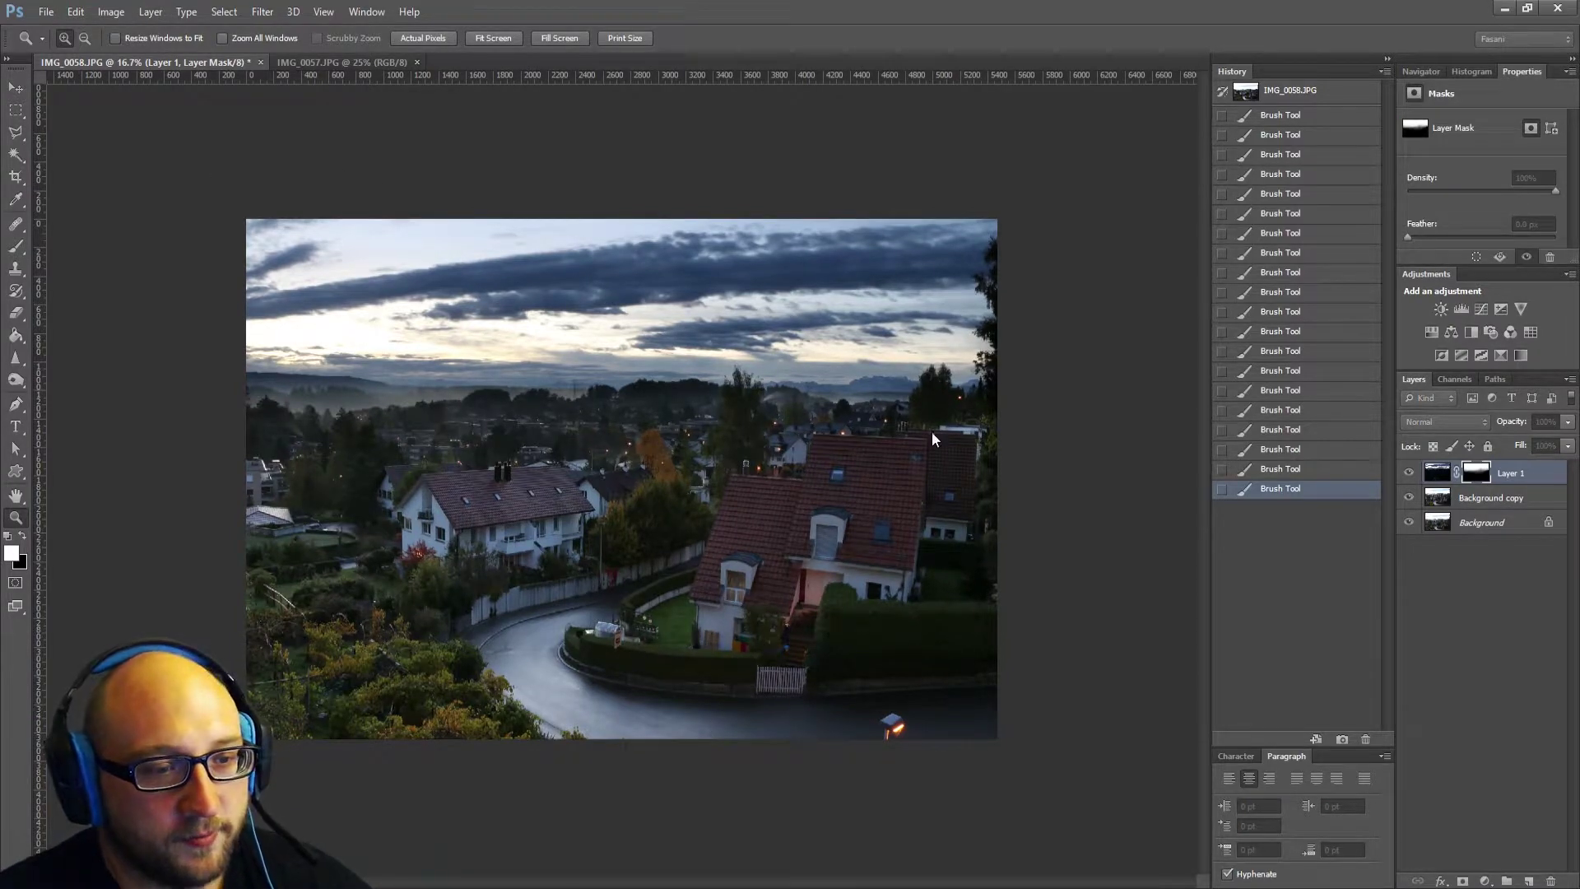
{"action": "key", "text": "Return"}
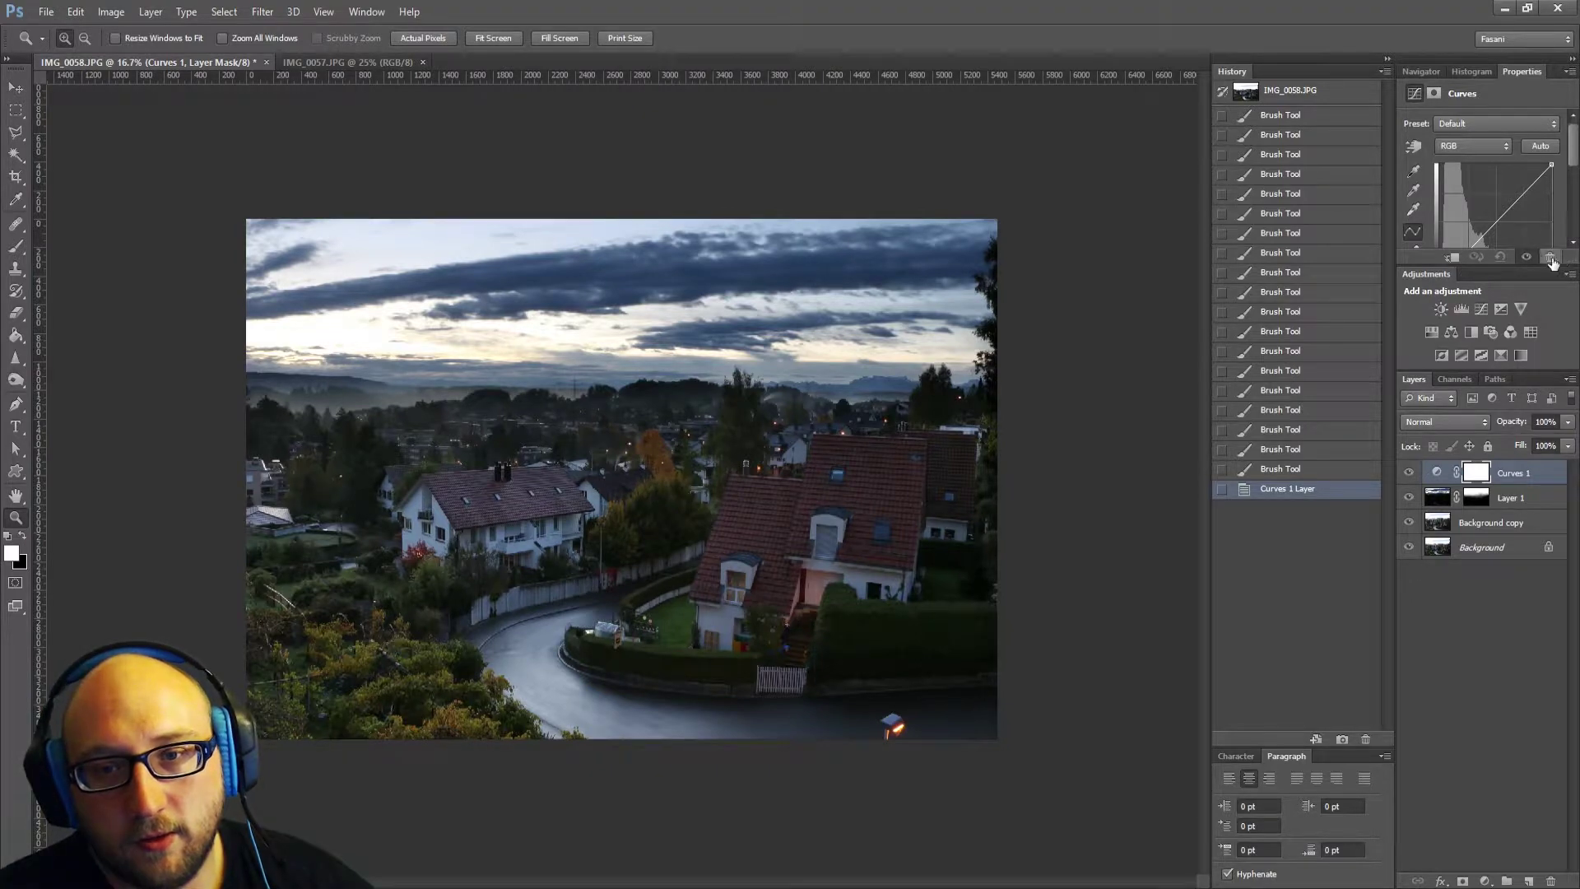
{"action": "left_click_drag", "start_coordinate": [1572, 259], "coordinate": [1573, 343]}
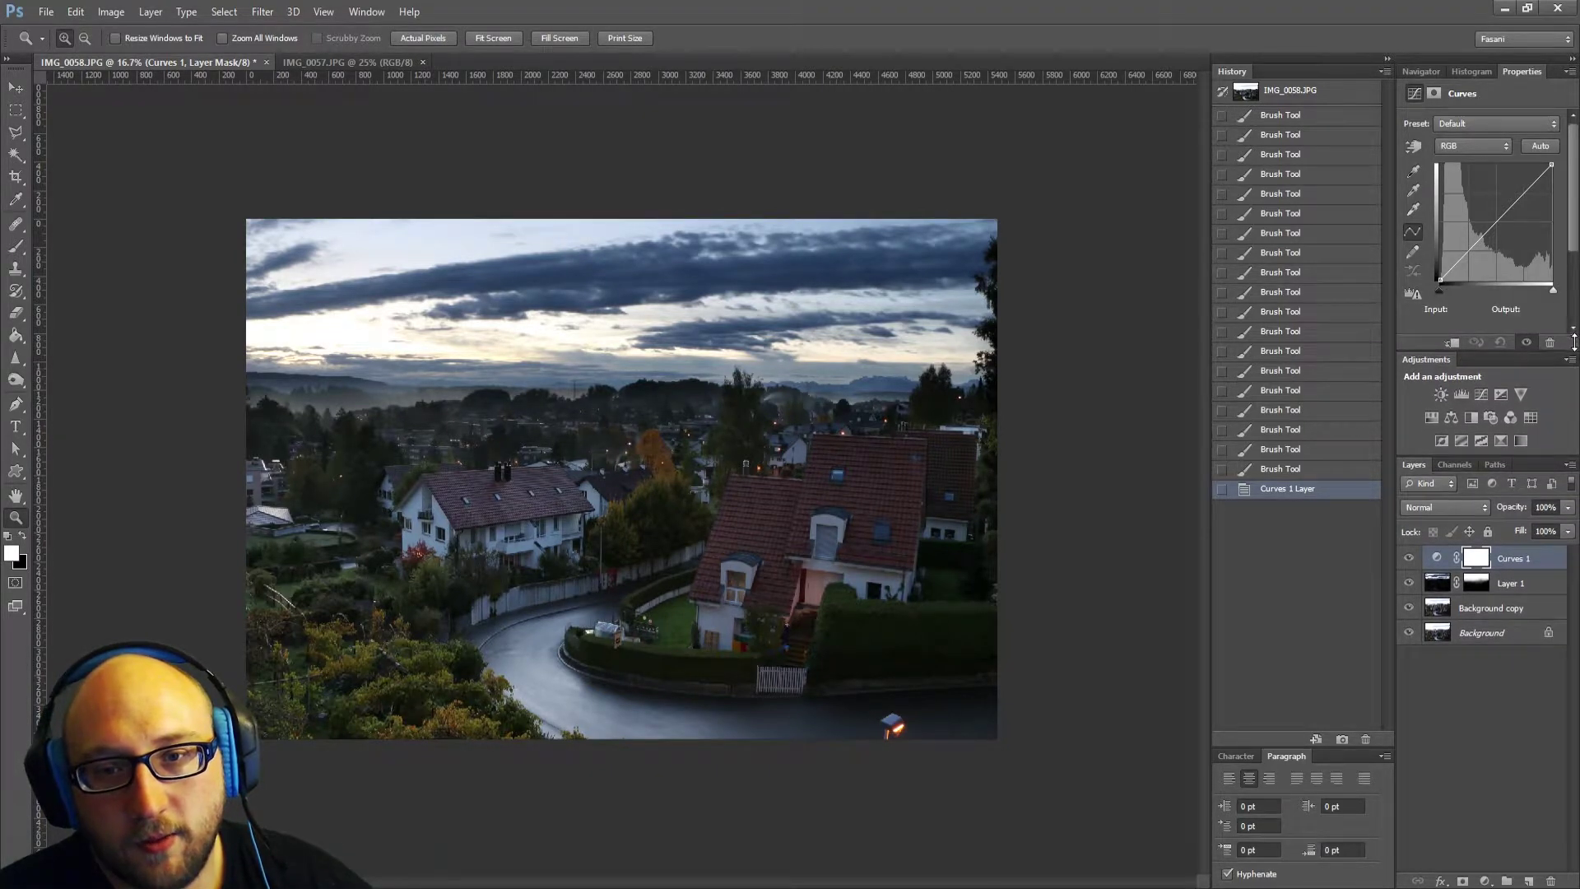
Shape the Curves 1 RGB curve with a black point at input 2, a midpoint at input 113, output 121, and raised highlights.
{"action": "left_click", "coordinate": [1440, 281]}
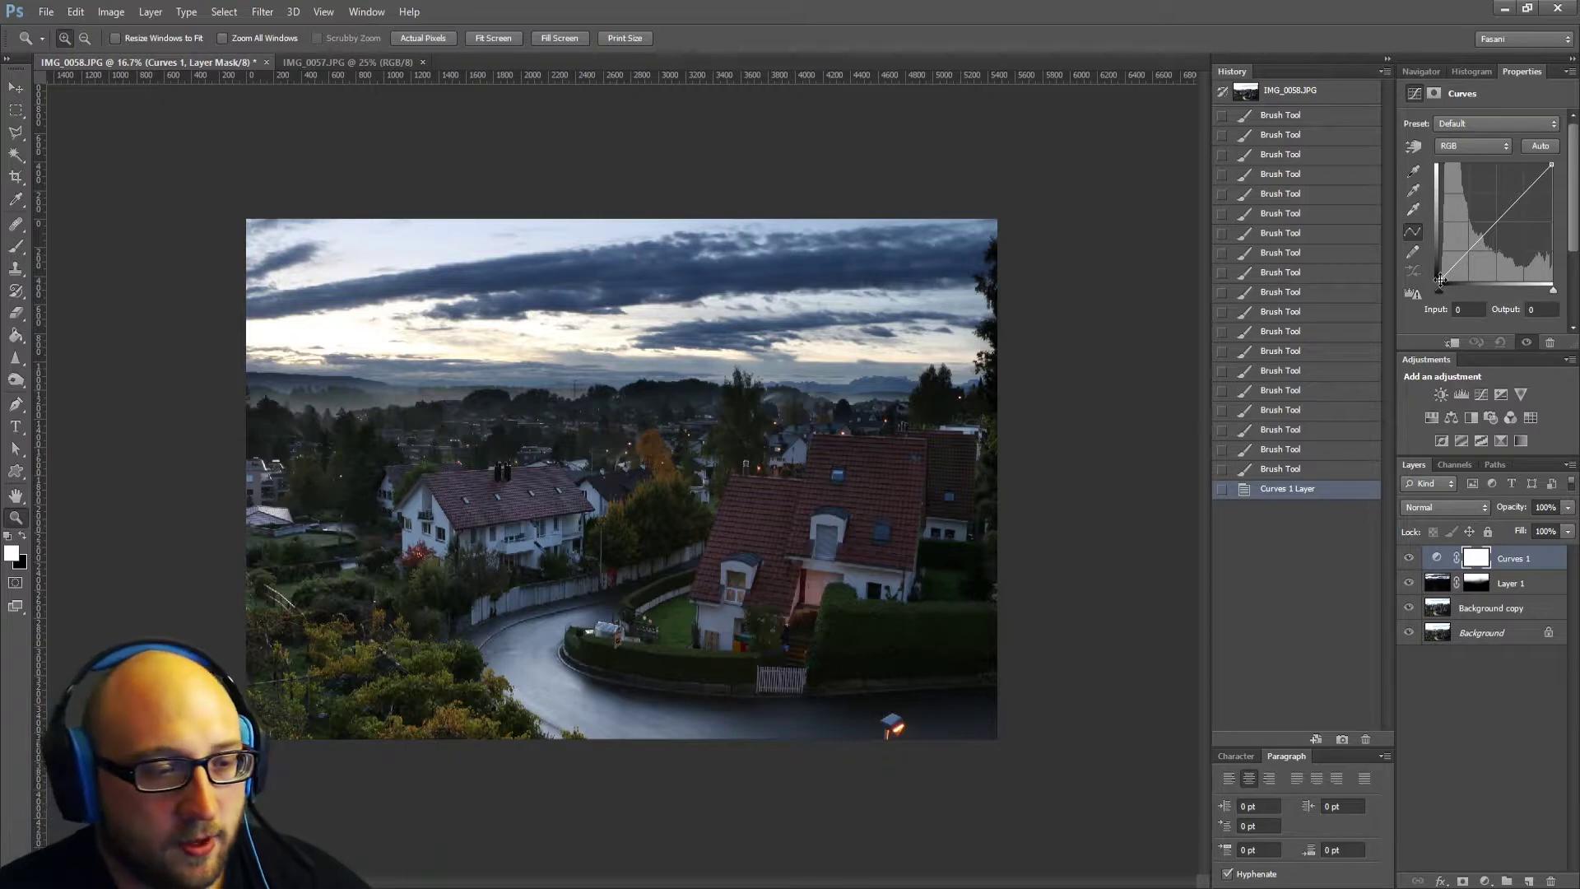
{"action": "left_click", "coordinate": [512, 456]}
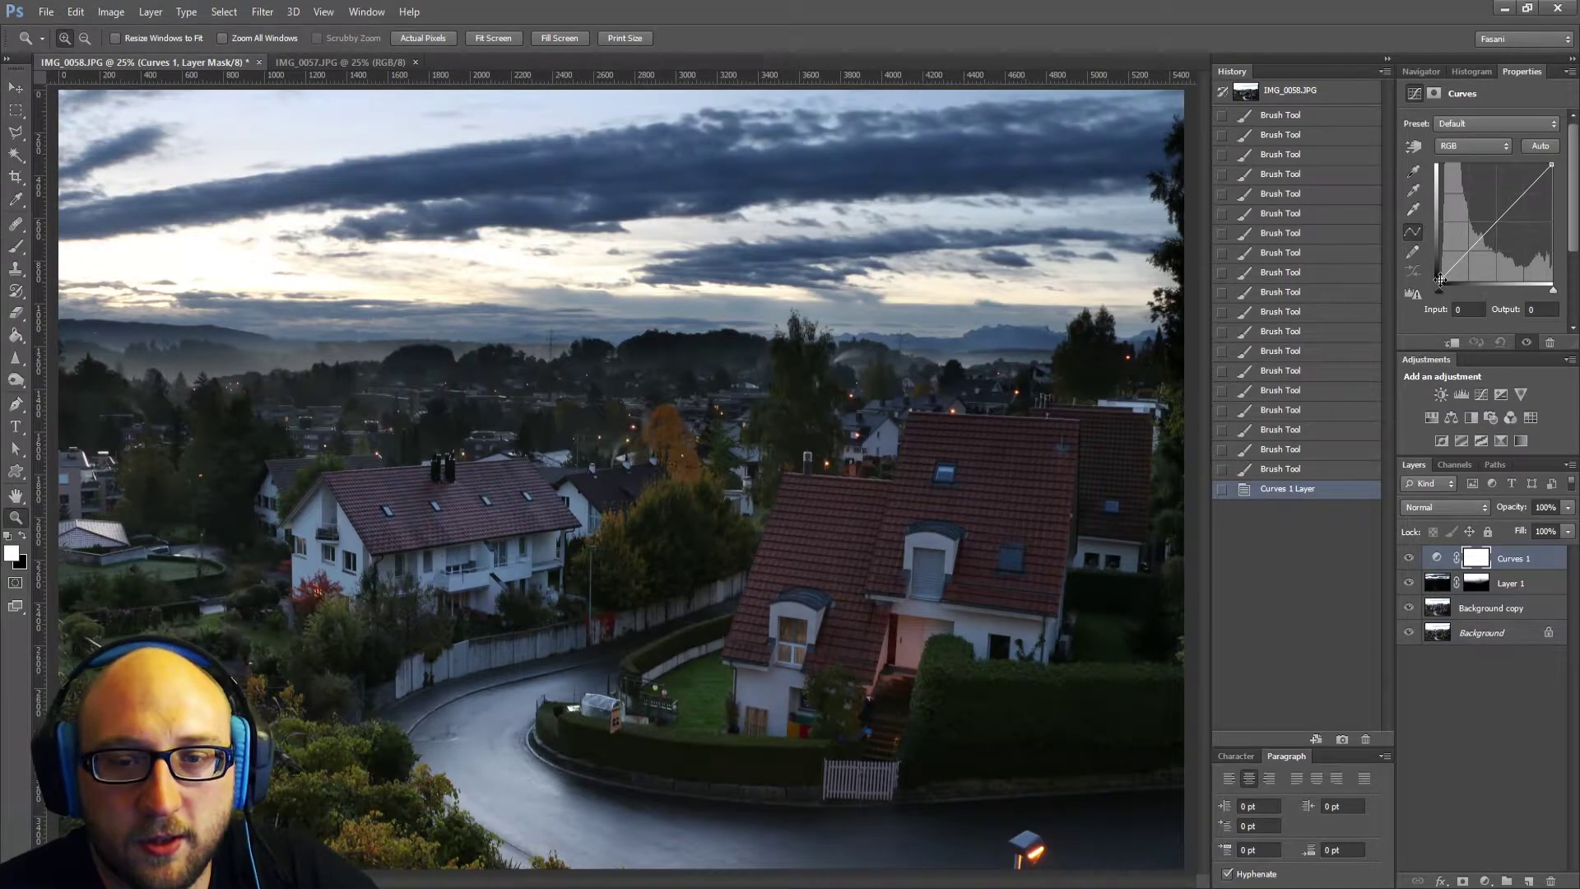
{"action": "left_click_drag", "start_coordinate": [1440, 280], "coordinate": [1441, 291]}
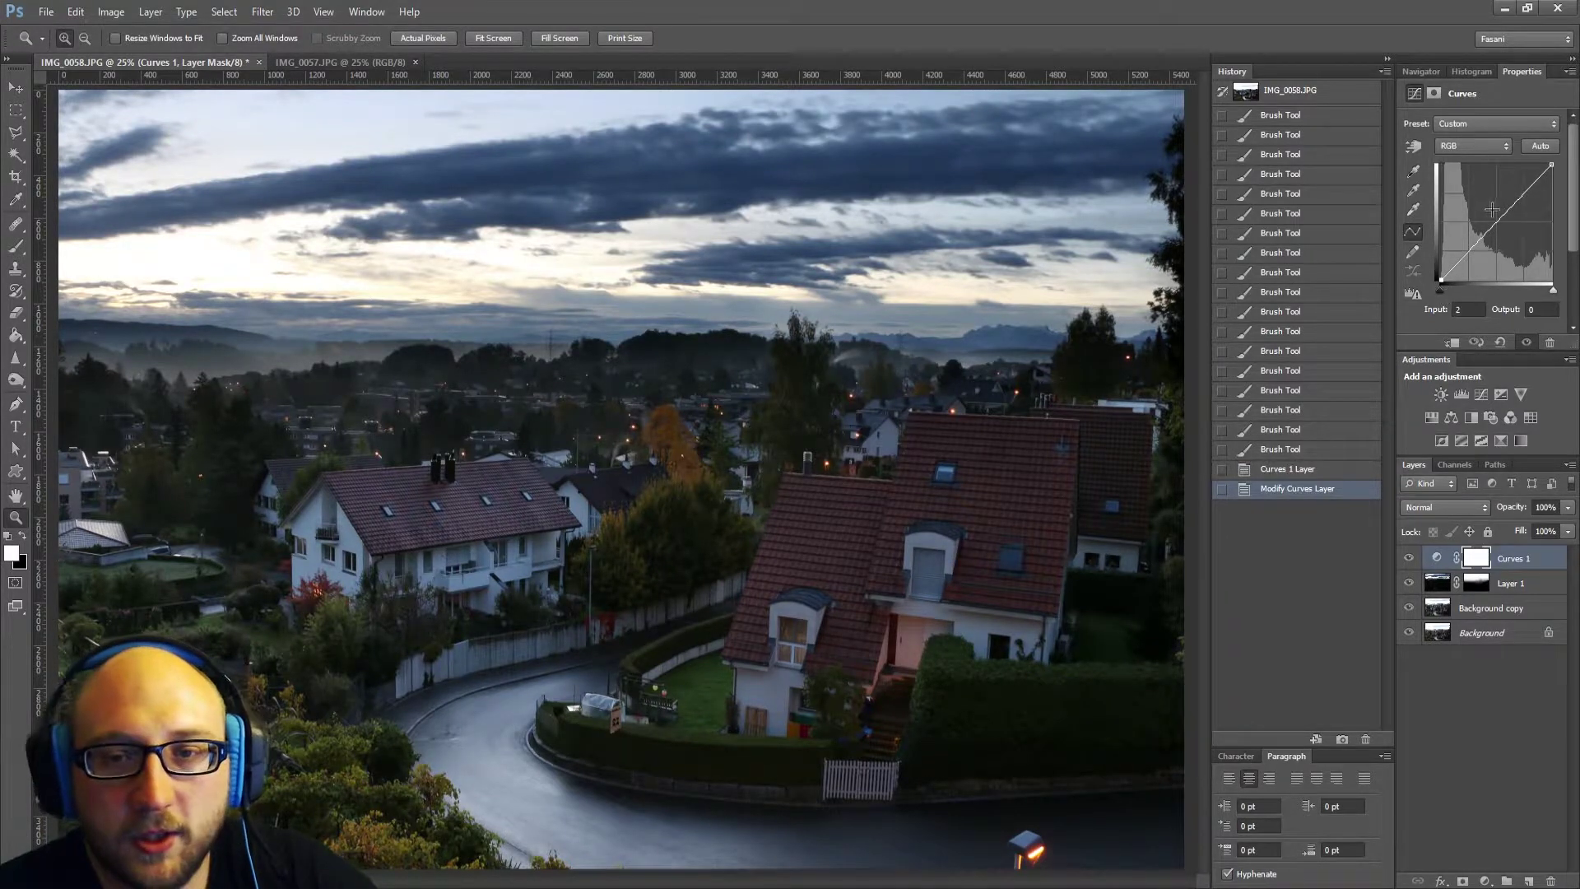
{"action": "mouse_move", "coordinate": [1512, 209]}
{"action": "left_mouse_down"}
{"action": "mouse_move", "coordinate": [1523, 186]}
{"action": "mouse_move", "coordinate": [1490, 223]}
{"action": "left_mouse_up"}
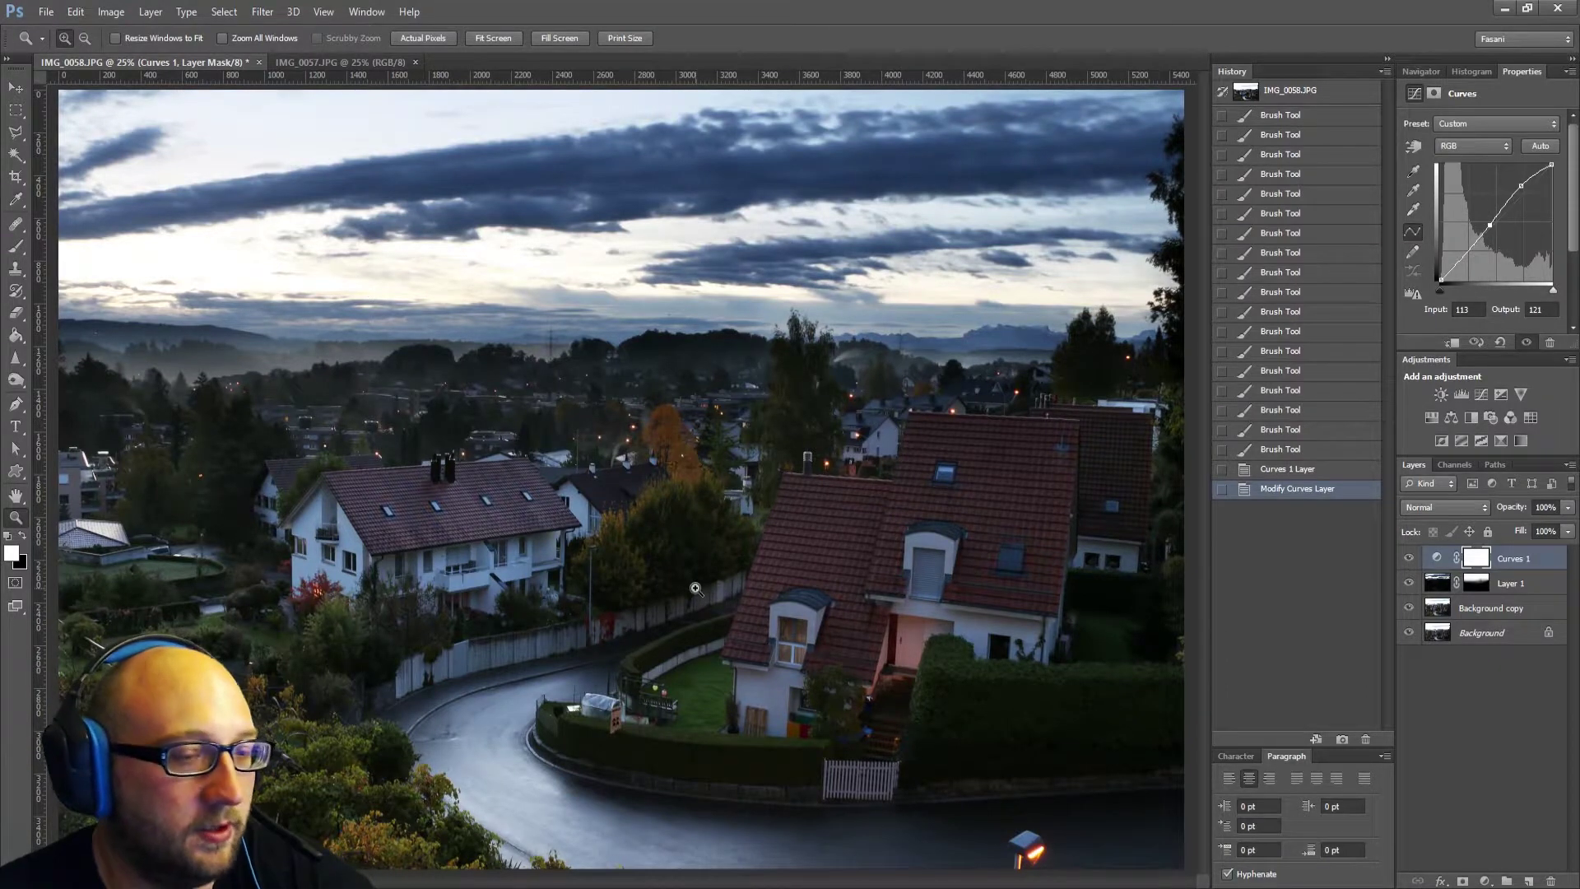
Compare the image repeatedly with and without the Curves 1 adjustment to judge its effect on the tones.
{"action": "left_click", "coordinate": [1408, 558]}
{"action": "left_click", "coordinate": [1408, 558]}
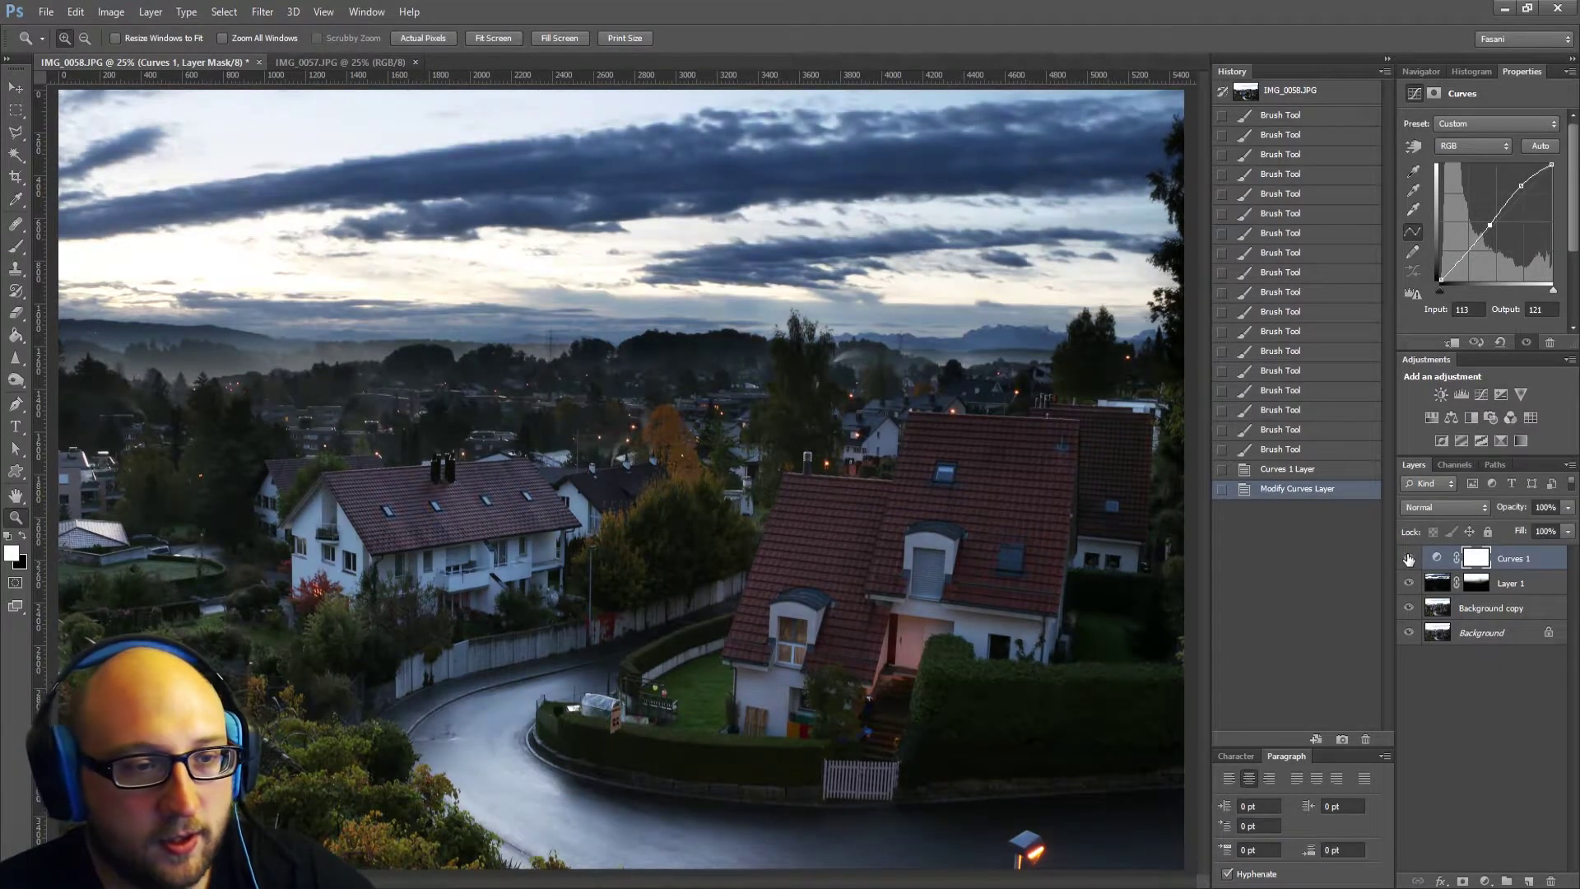
{"action": "left_click", "coordinate": [1407, 559]}
{"action": "left_click", "coordinate": [1408, 558]}
{"action": "left_click", "coordinate": [1408, 558]}
{"action": "left_click", "coordinate": [1408, 558]}
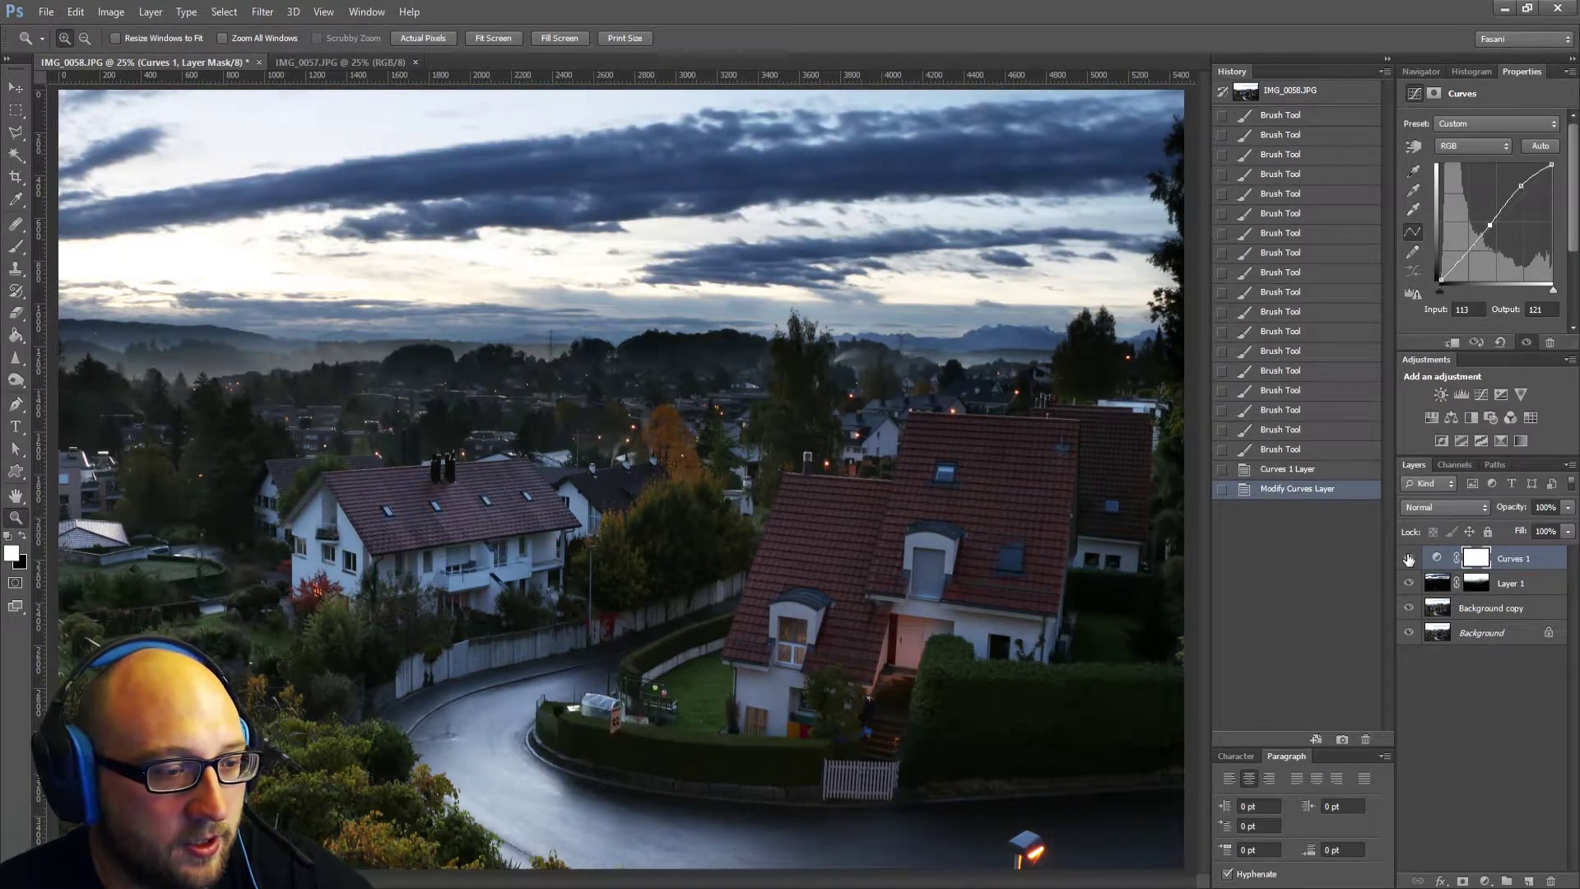
{"action": "left_click", "coordinate": [1408, 558]}
{"action": "left_click", "coordinate": [1407, 558]}
{"action": "left_click", "coordinate": [1408, 558]}
{"action": "left_click", "coordinate": [1407, 558]}
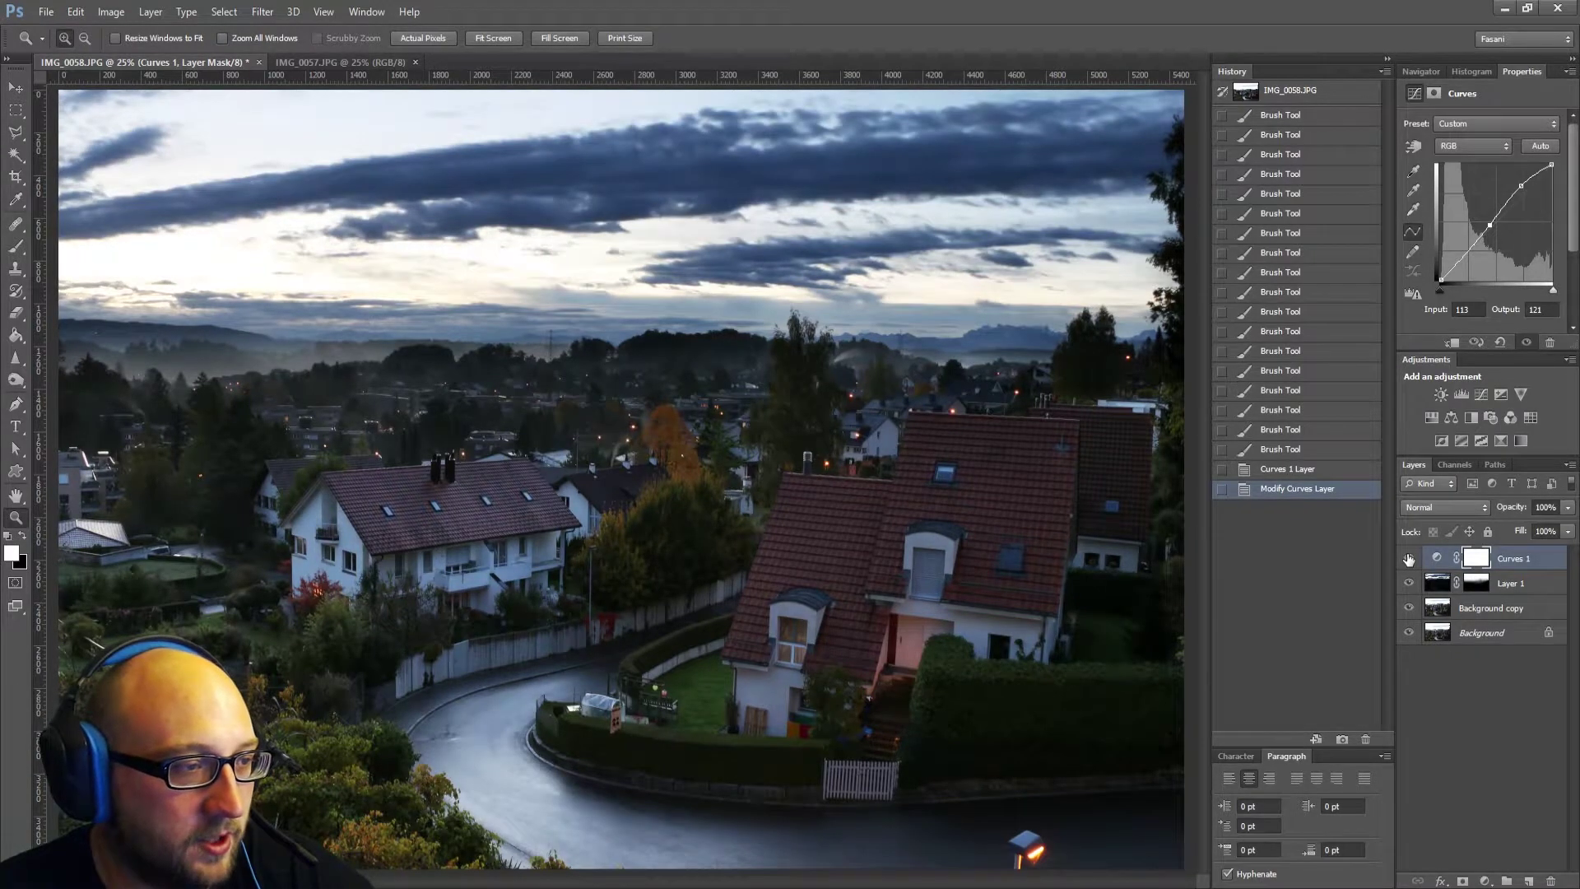
{"action": "left_click", "coordinate": [1408, 558]}
{"action": "left_click", "coordinate": [1408, 558]}
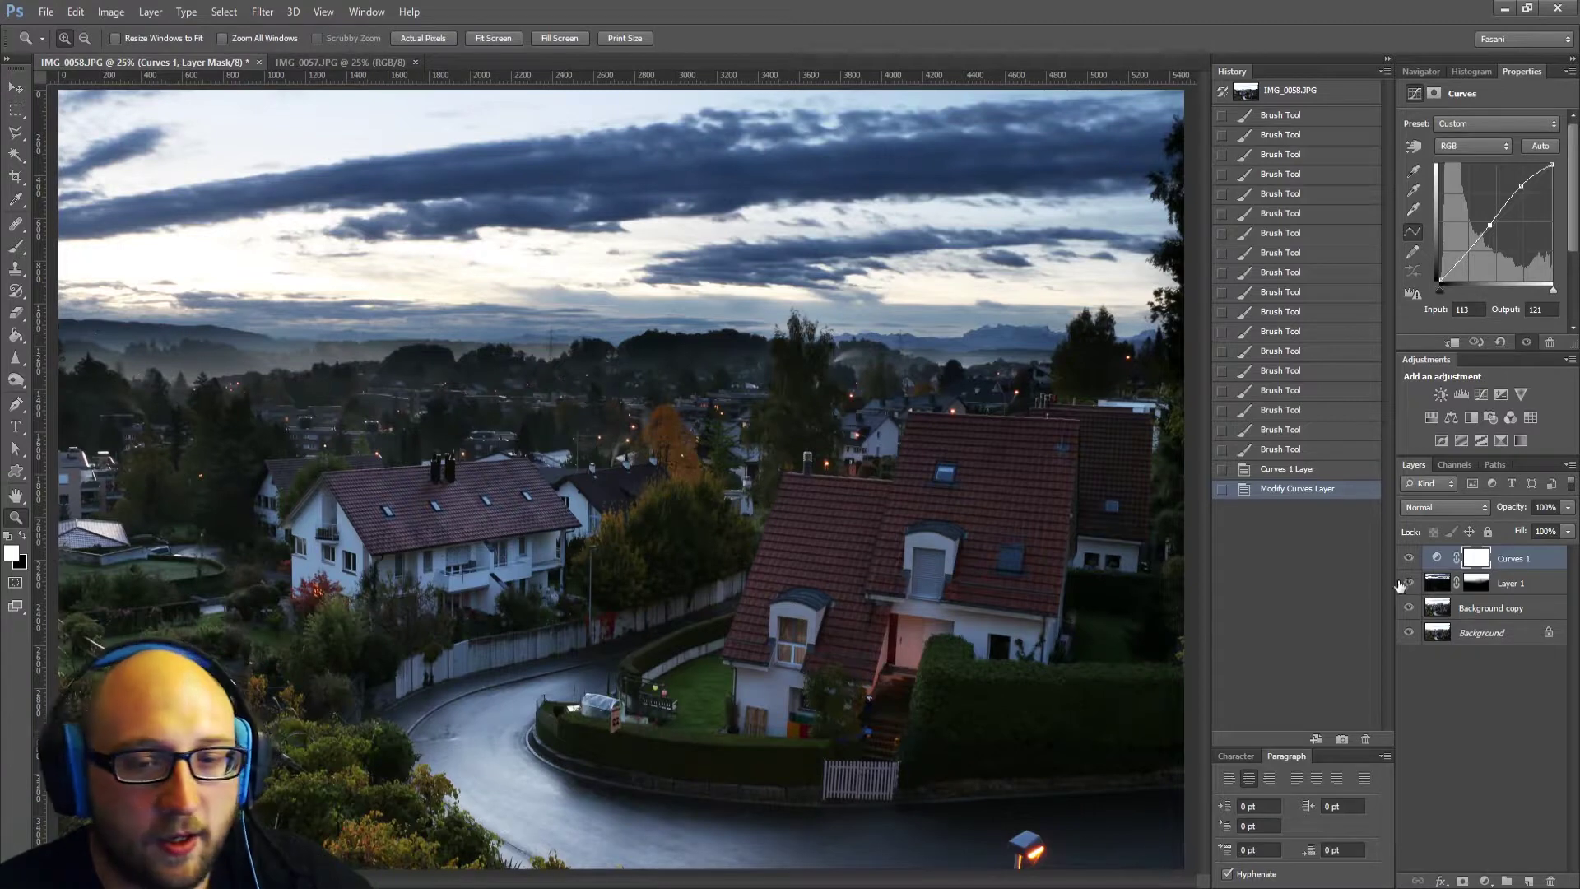
{"action": "left_click", "coordinate": [1408, 559]}
{"action": "left_click", "coordinate": [1408, 560]}
{"action": "left_click", "coordinate": [1408, 560]}
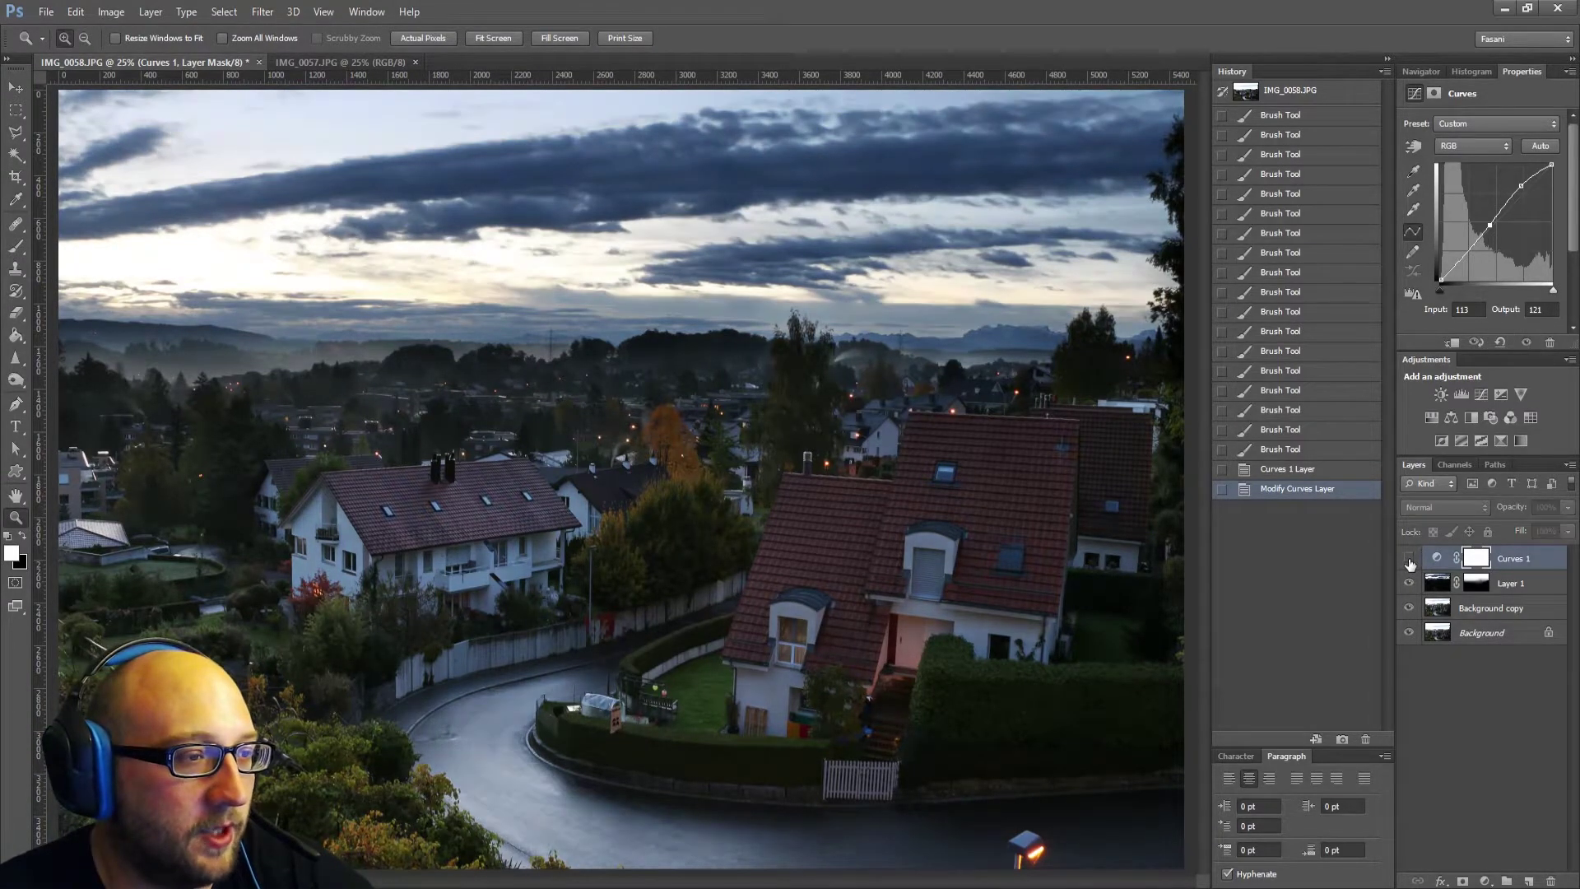
{"action": "left_click", "coordinate": [1408, 560]}
{"action": "left_click", "coordinate": [1408, 560]}
{"action": "left_click", "coordinate": [1409, 560]}
{"action": "left_click", "coordinate": [1409, 560]}
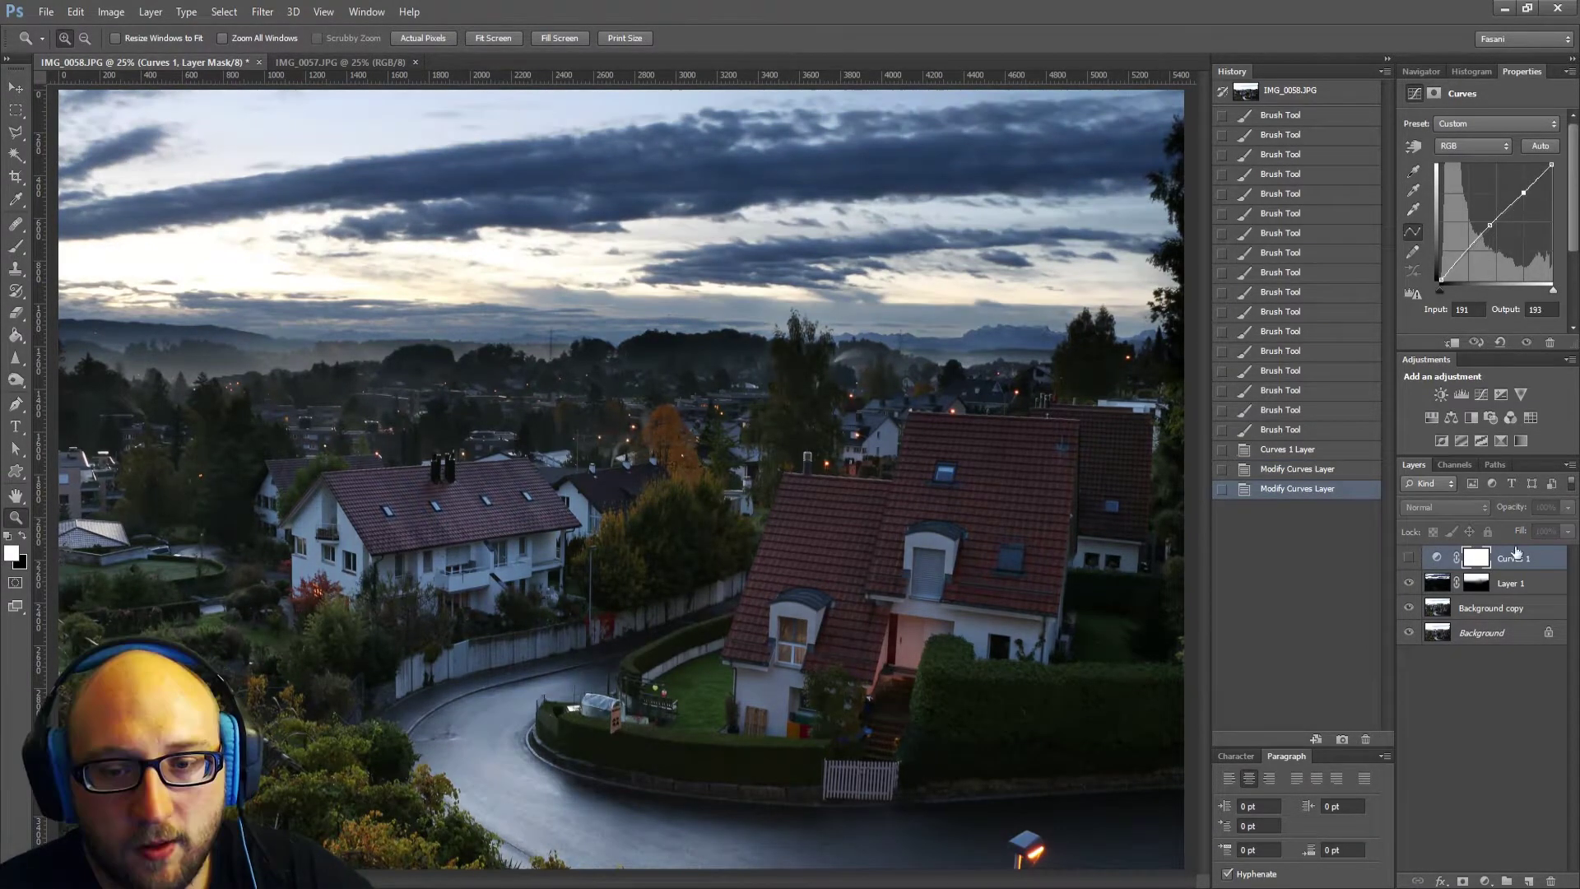
Place Curves 1 directly below Layer 1 and compare the image with each of these two layers hidden and shown.
{"action": "left_click_drag", "start_coordinate": [1513, 560], "coordinate": [1517, 609]}
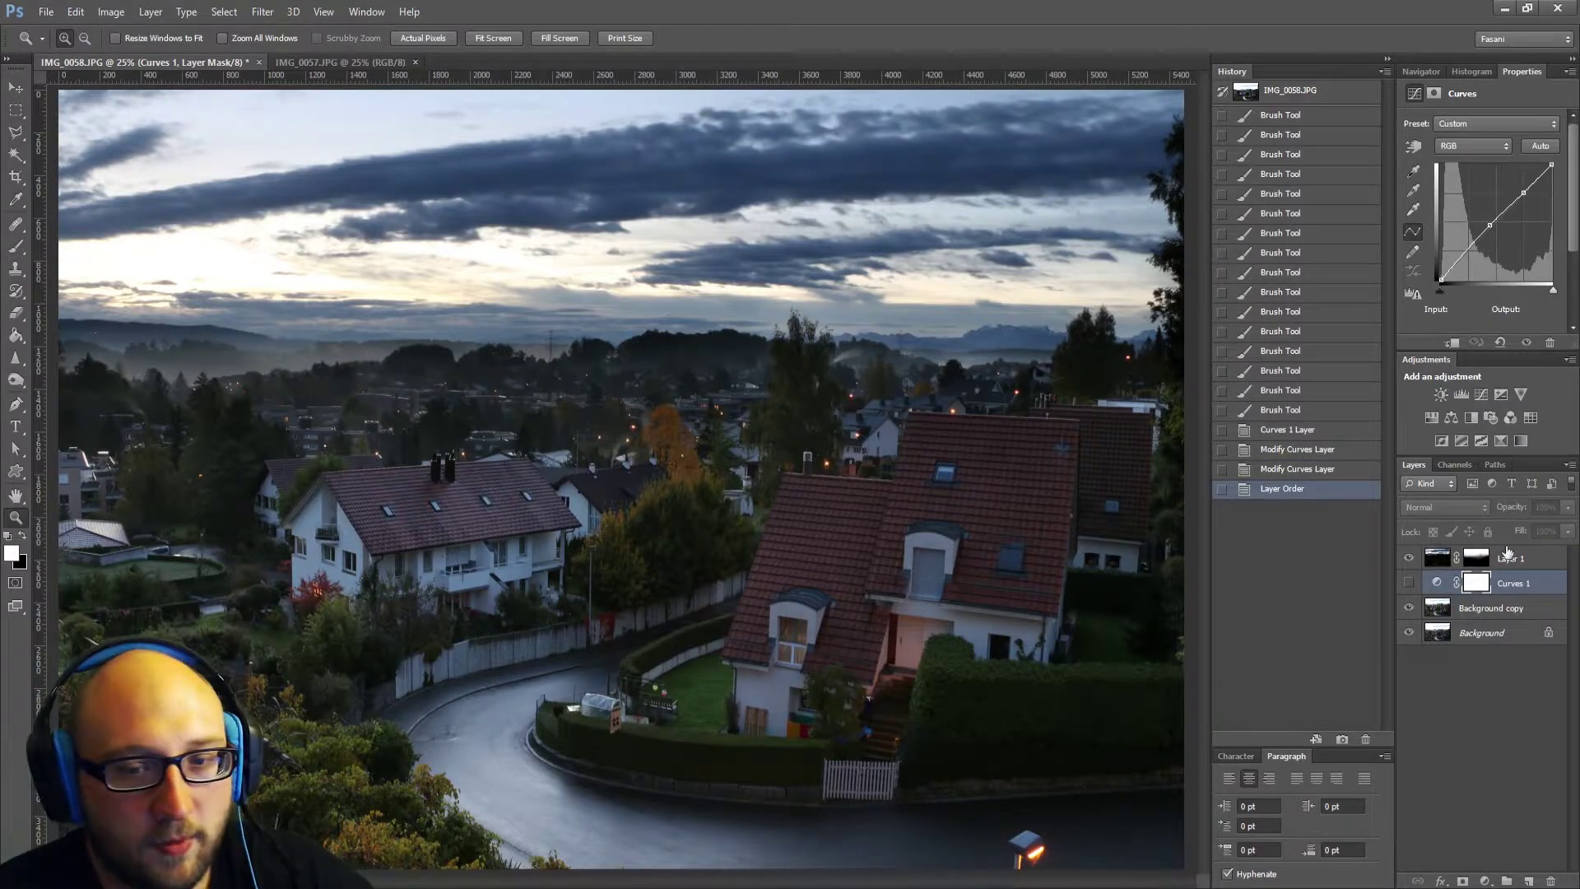
{"action": "left_click", "coordinate": [1408, 582]}
{"action": "left_click", "coordinate": [1408, 583]}
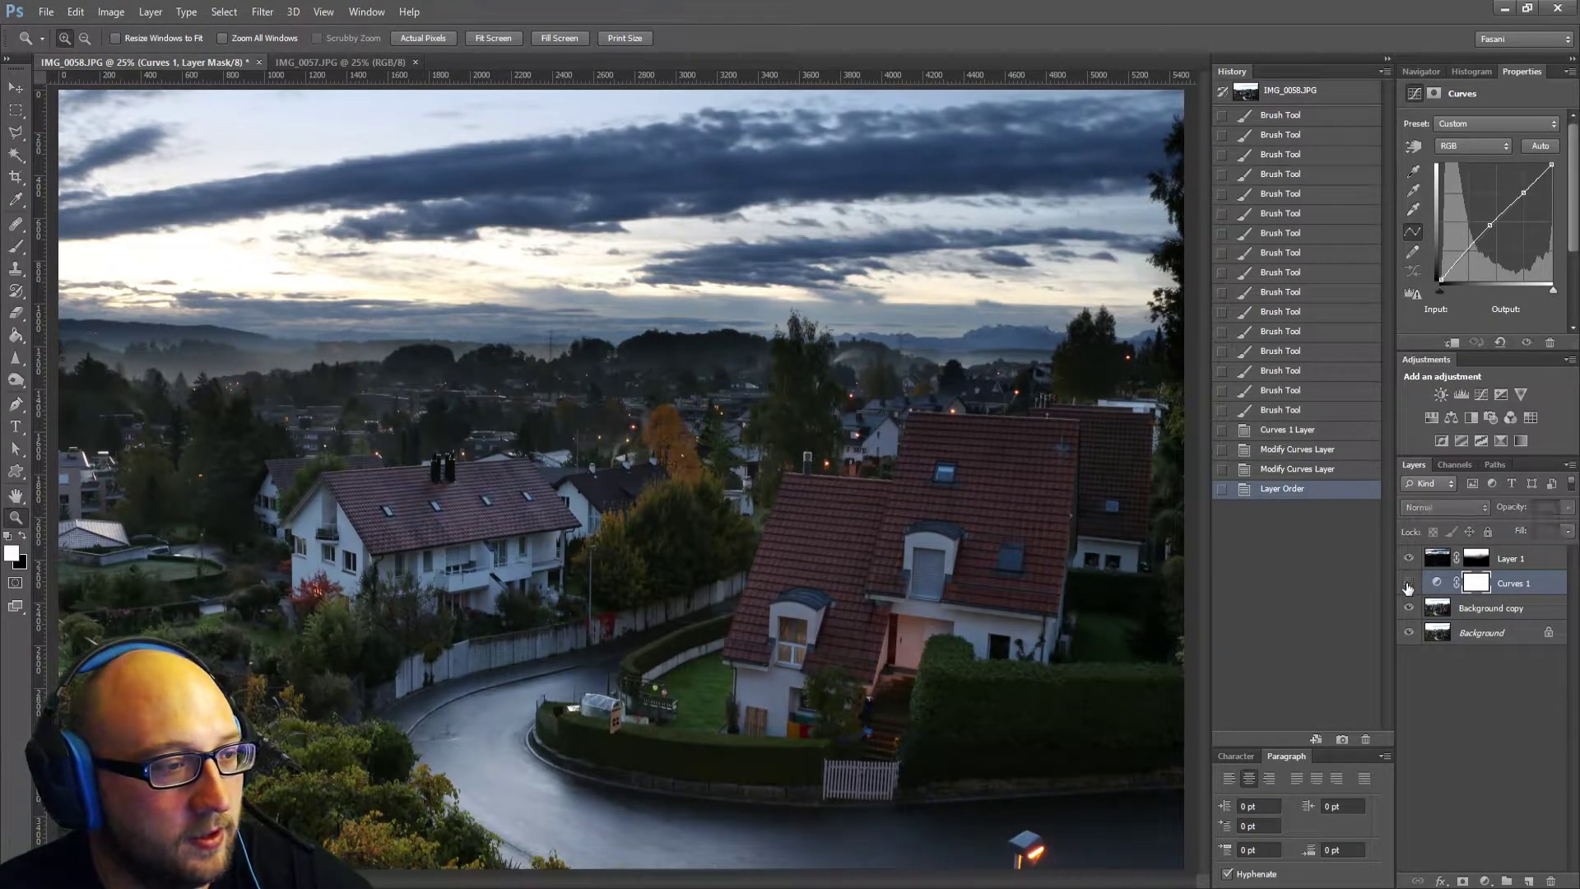
{"action": "left_click", "coordinate": [1408, 583]}
{"action": "left_click", "coordinate": [1408, 583]}
{"action": "left_click", "coordinate": [1408, 582]}
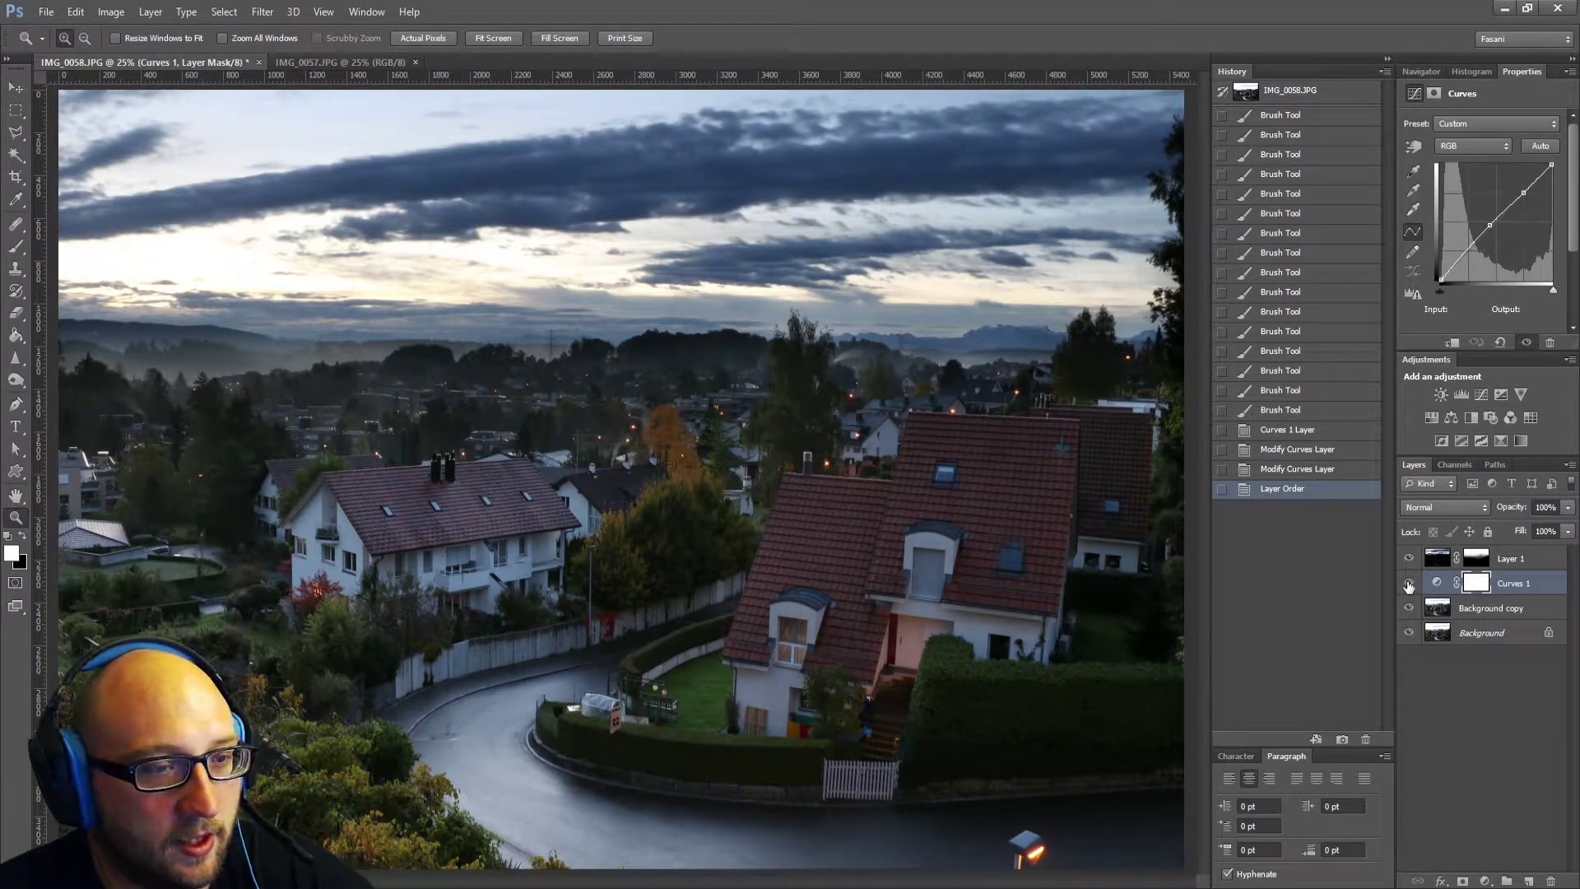
{"action": "left_click", "coordinate": [1410, 560]}
{"action": "left_click", "coordinate": [1410, 560]}
{"action": "left_click", "coordinate": [1410, 559]}
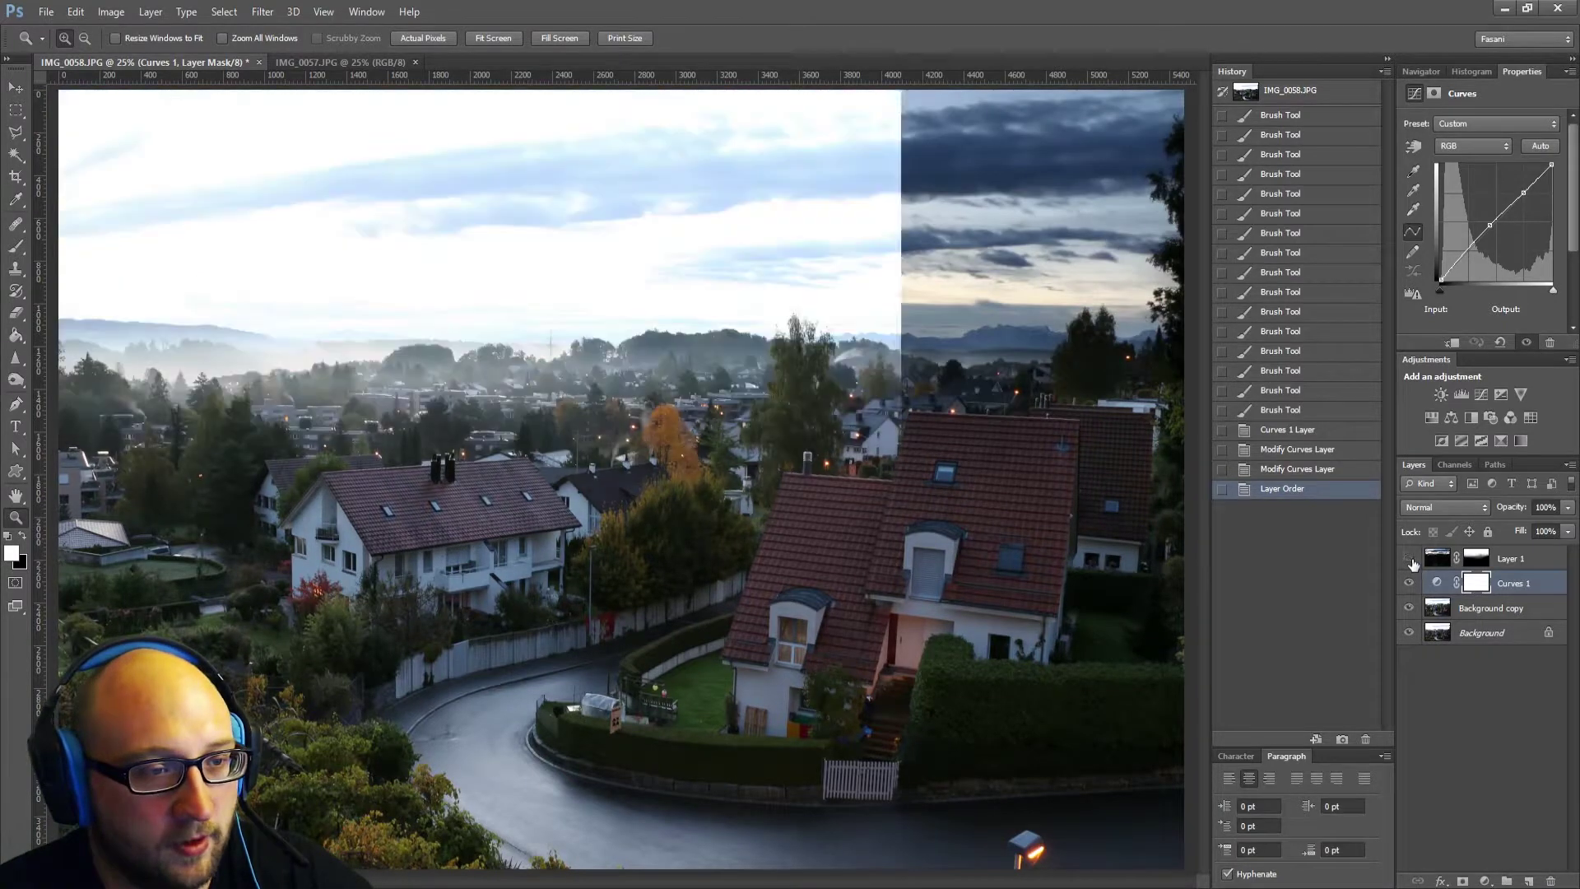
{"action": "left_click", "coordinate": [1410, 559]}
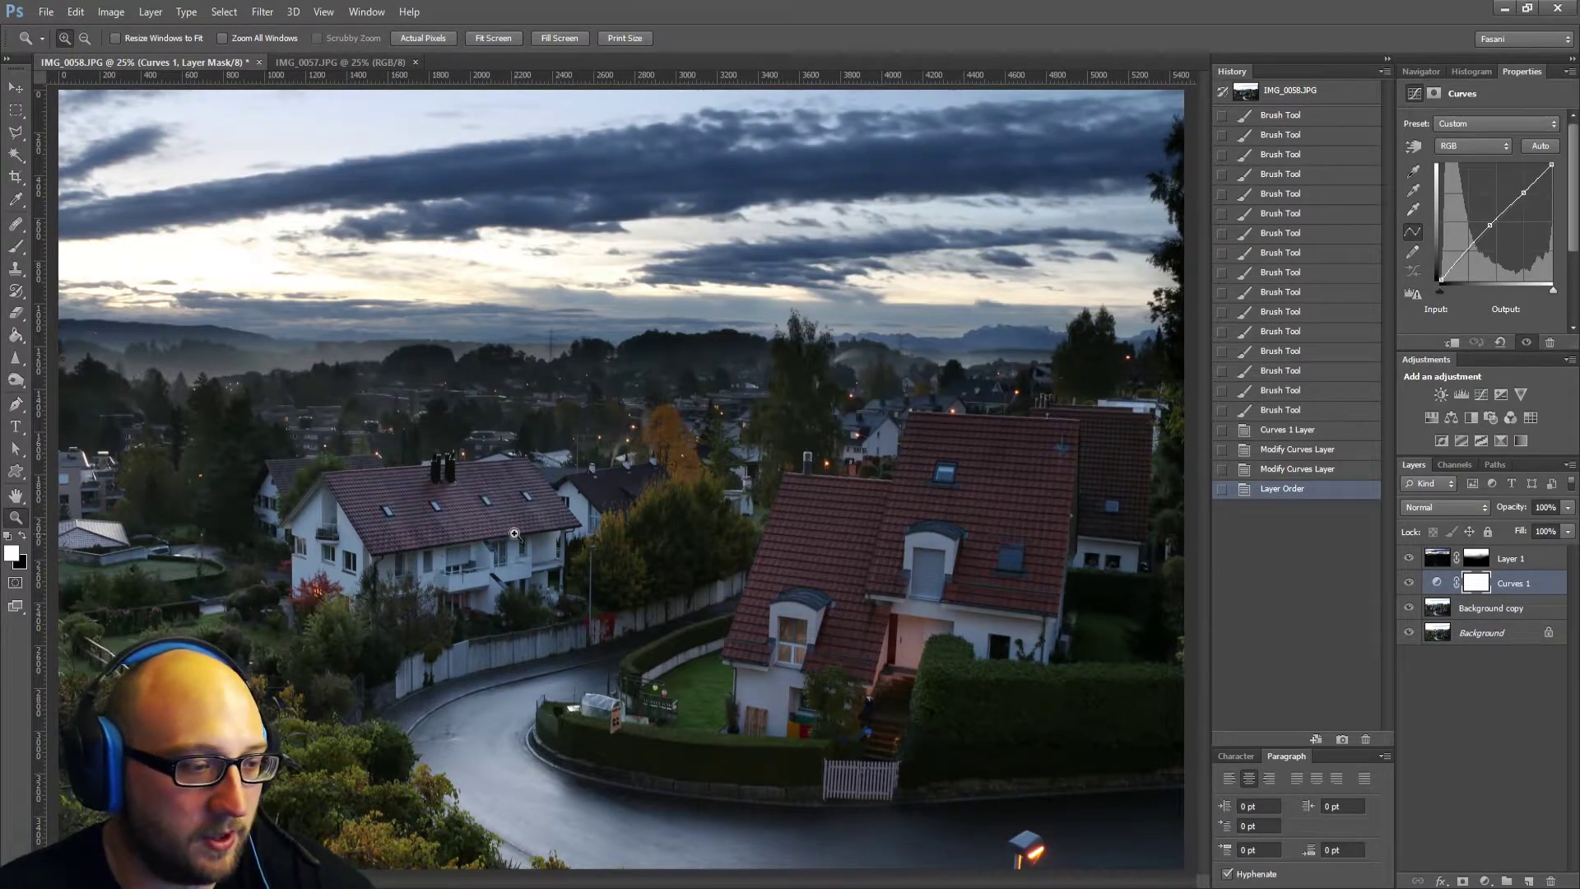
{"action": "left_click", "coordinate": [582, 578], "text": "alt"}
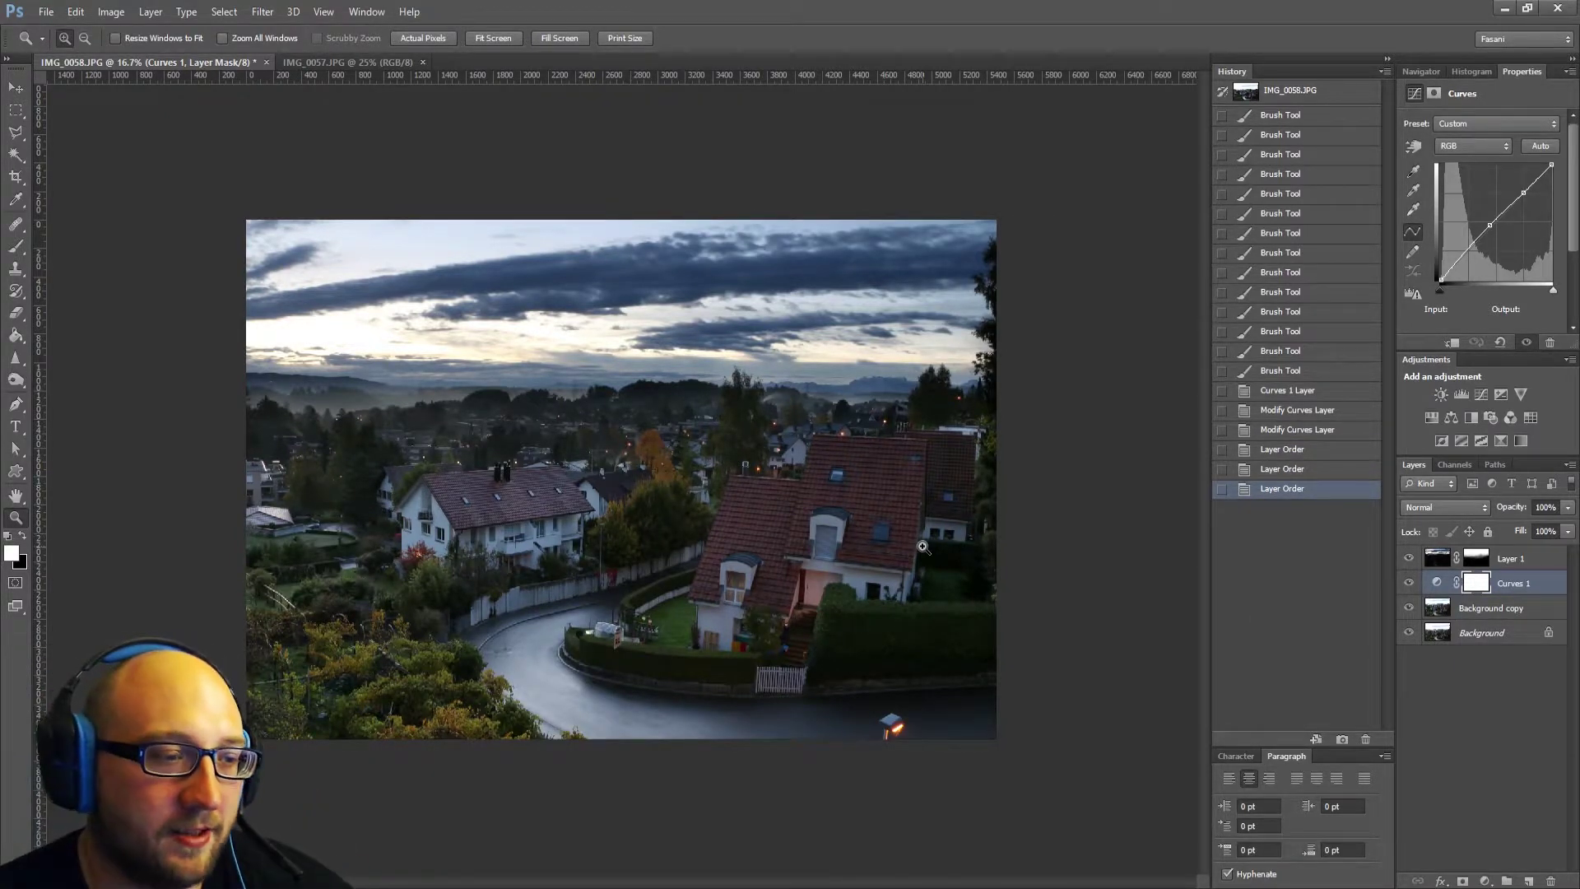
Close IMG_0057.JPG, duplicate the IMG_0058 document and flatten the duplicate.
{"action": "left_click", "coordinate": [349, 62]}
{"action": "left_click", "coordinate": [423, 62]}
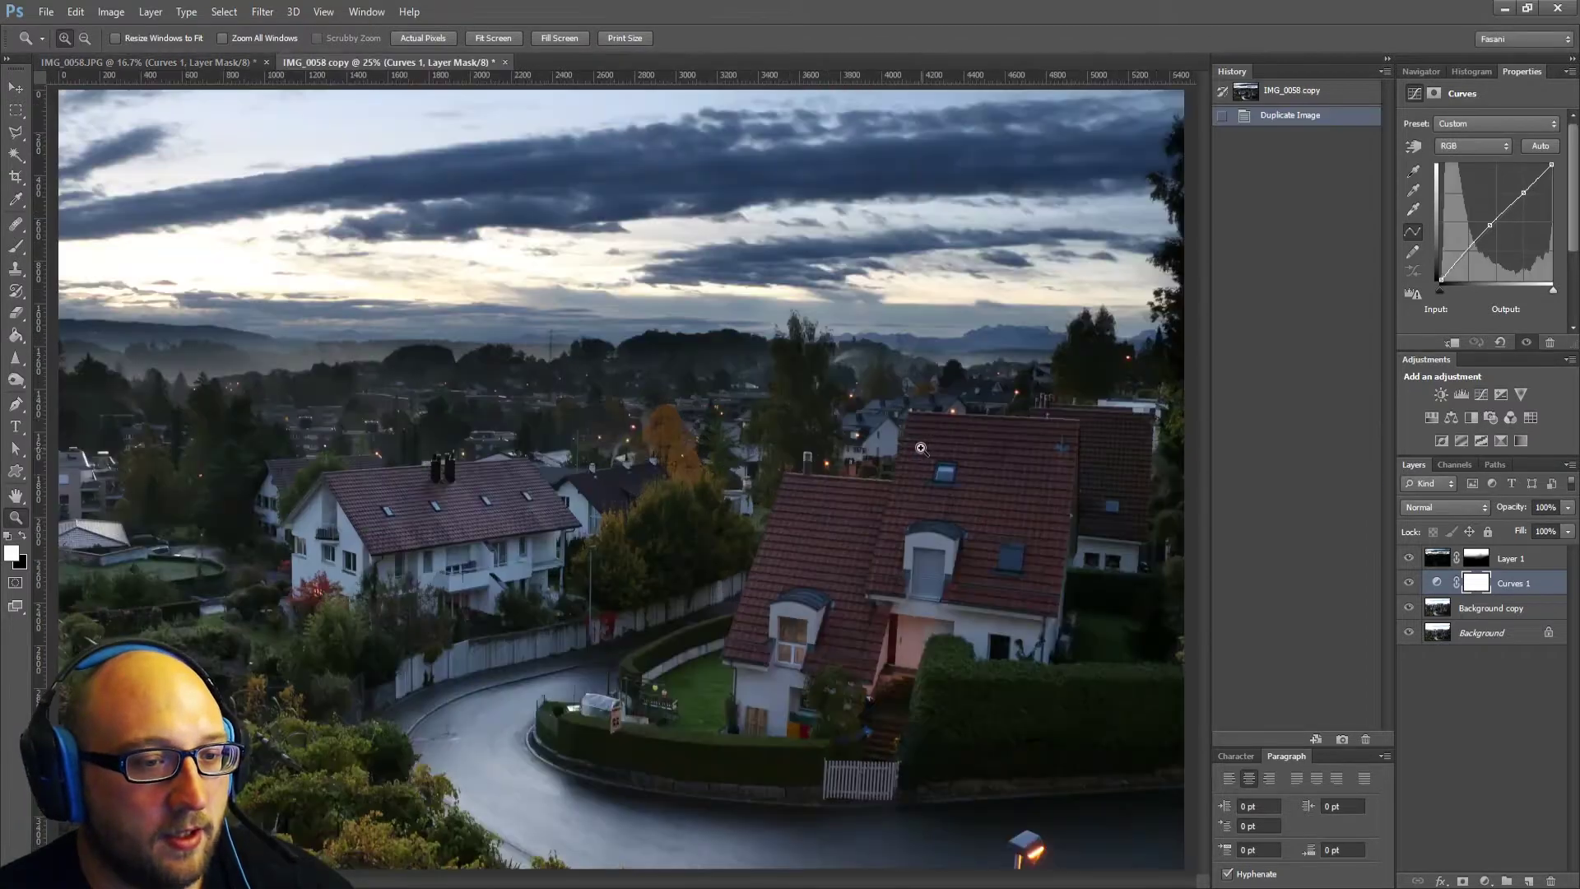
{"action": "left_click", "coordinate": [152, 13]}
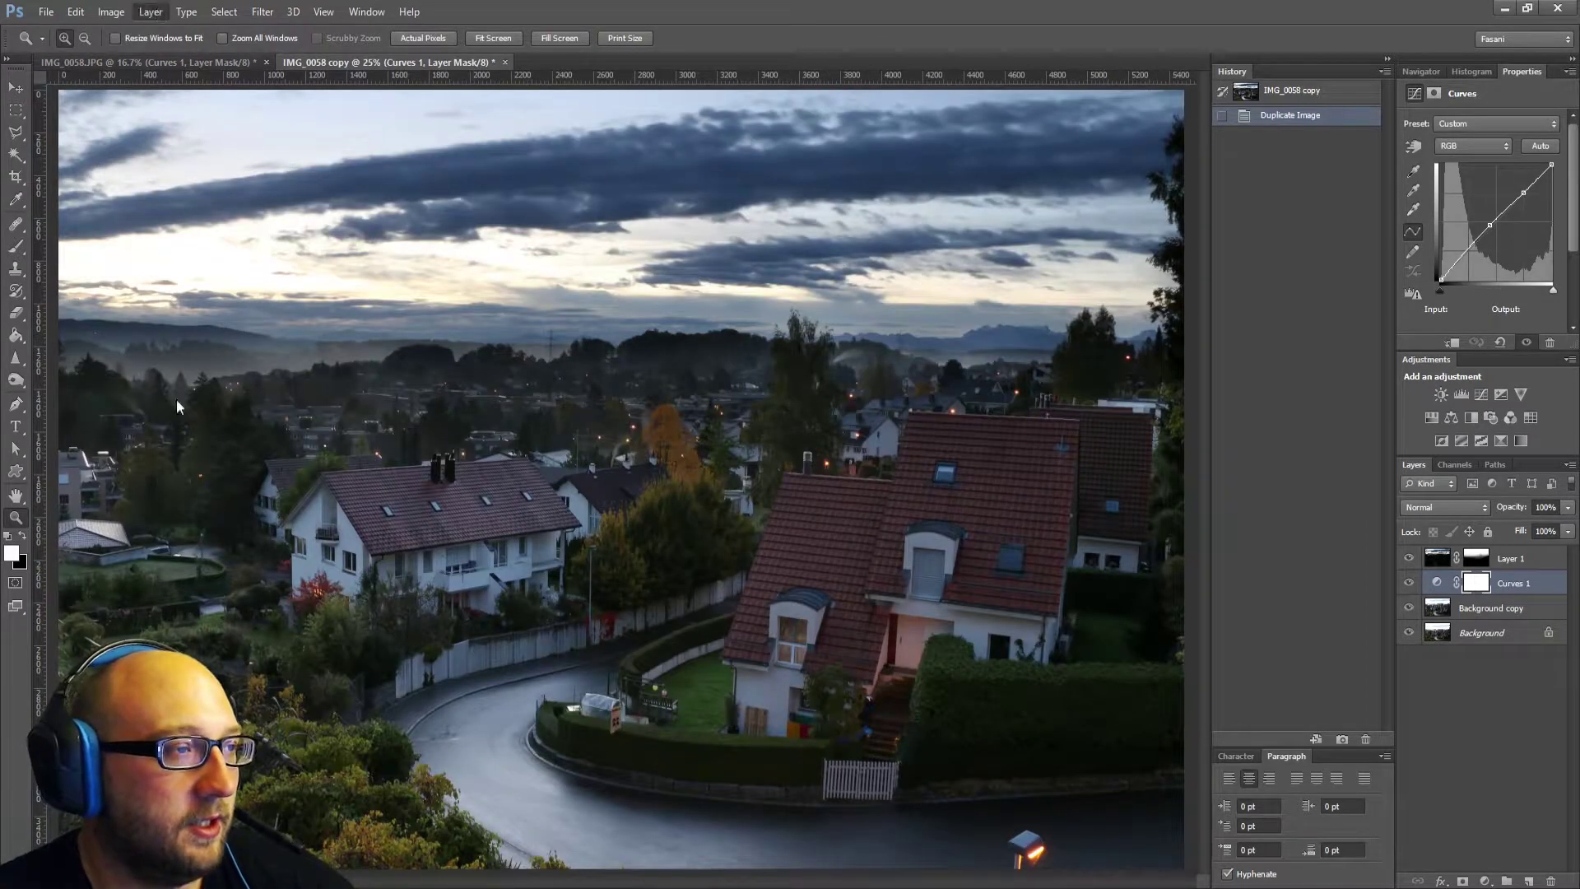
{"action": "left_click", "coordinate": [196, 569]}
Copy the entire flattened image and paste it into IMG_0058.JPG as a new layer on top of the stack.
{"action": "key", "text": "ctrl+a"}
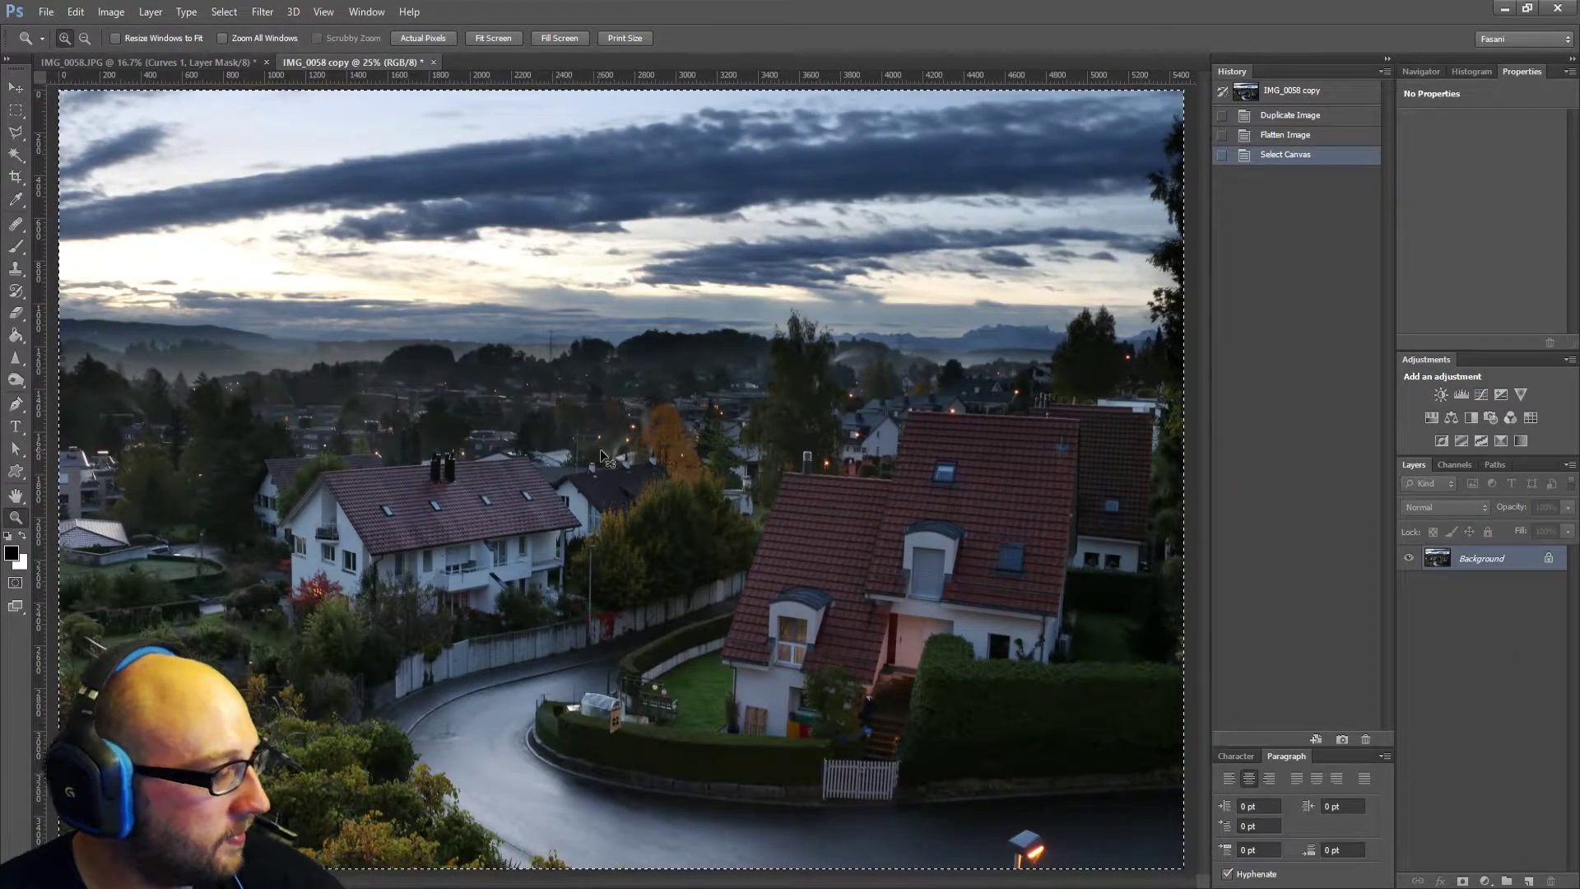
{"action": "left_click", "coordinate": [188, 63]}
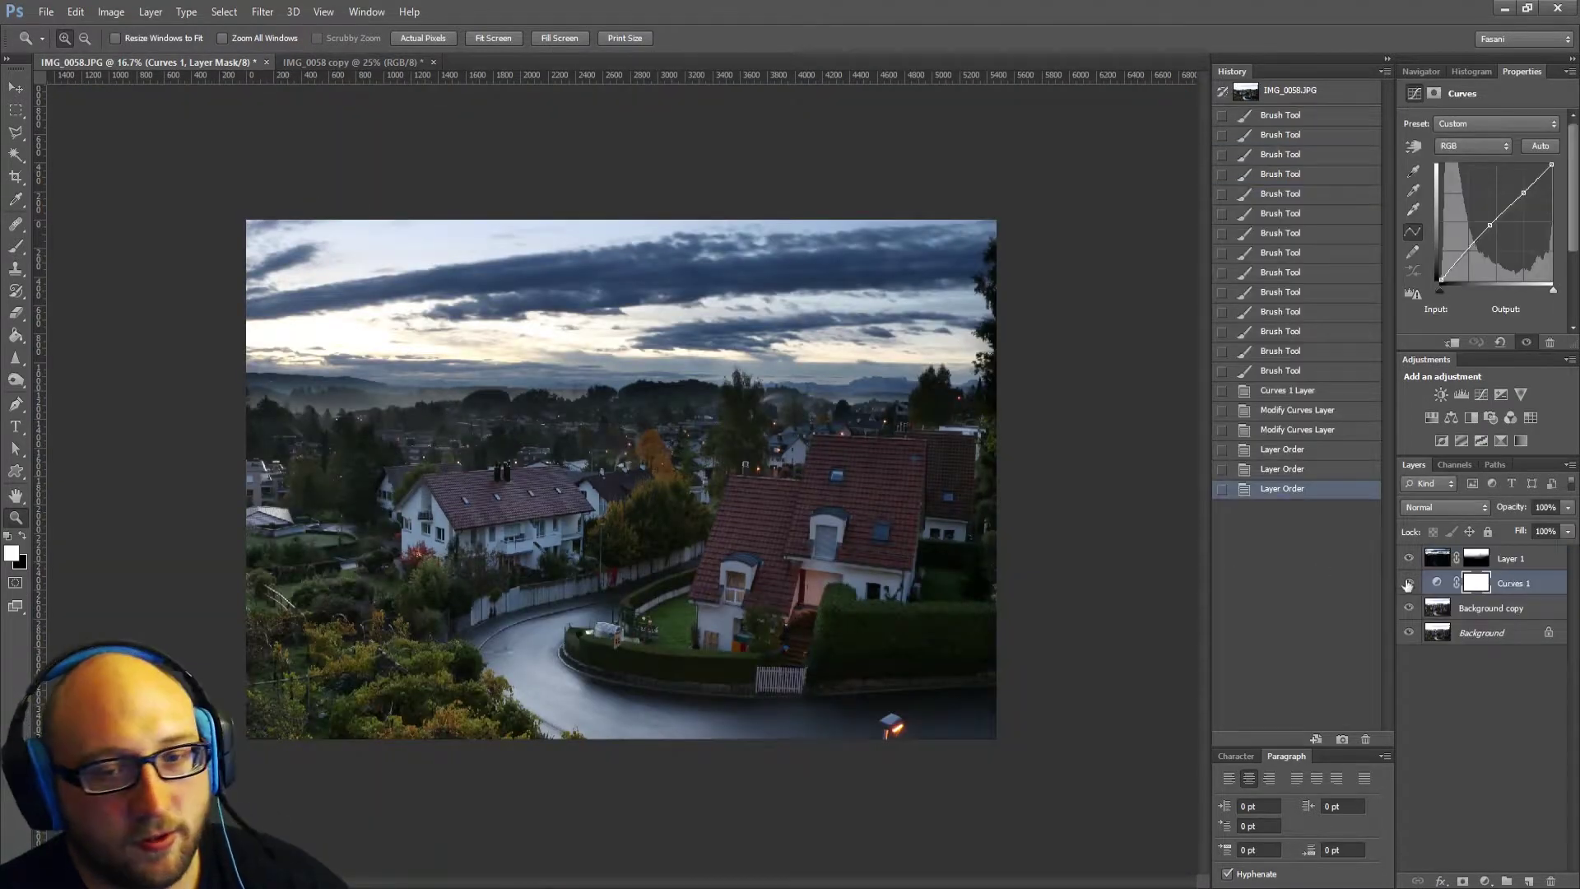
{"action": "key", "text": "ctrl+v"}
{"action": "left_click_drag", "start_coordinate": [1506, 560], "coordinate": [1505, 599]}
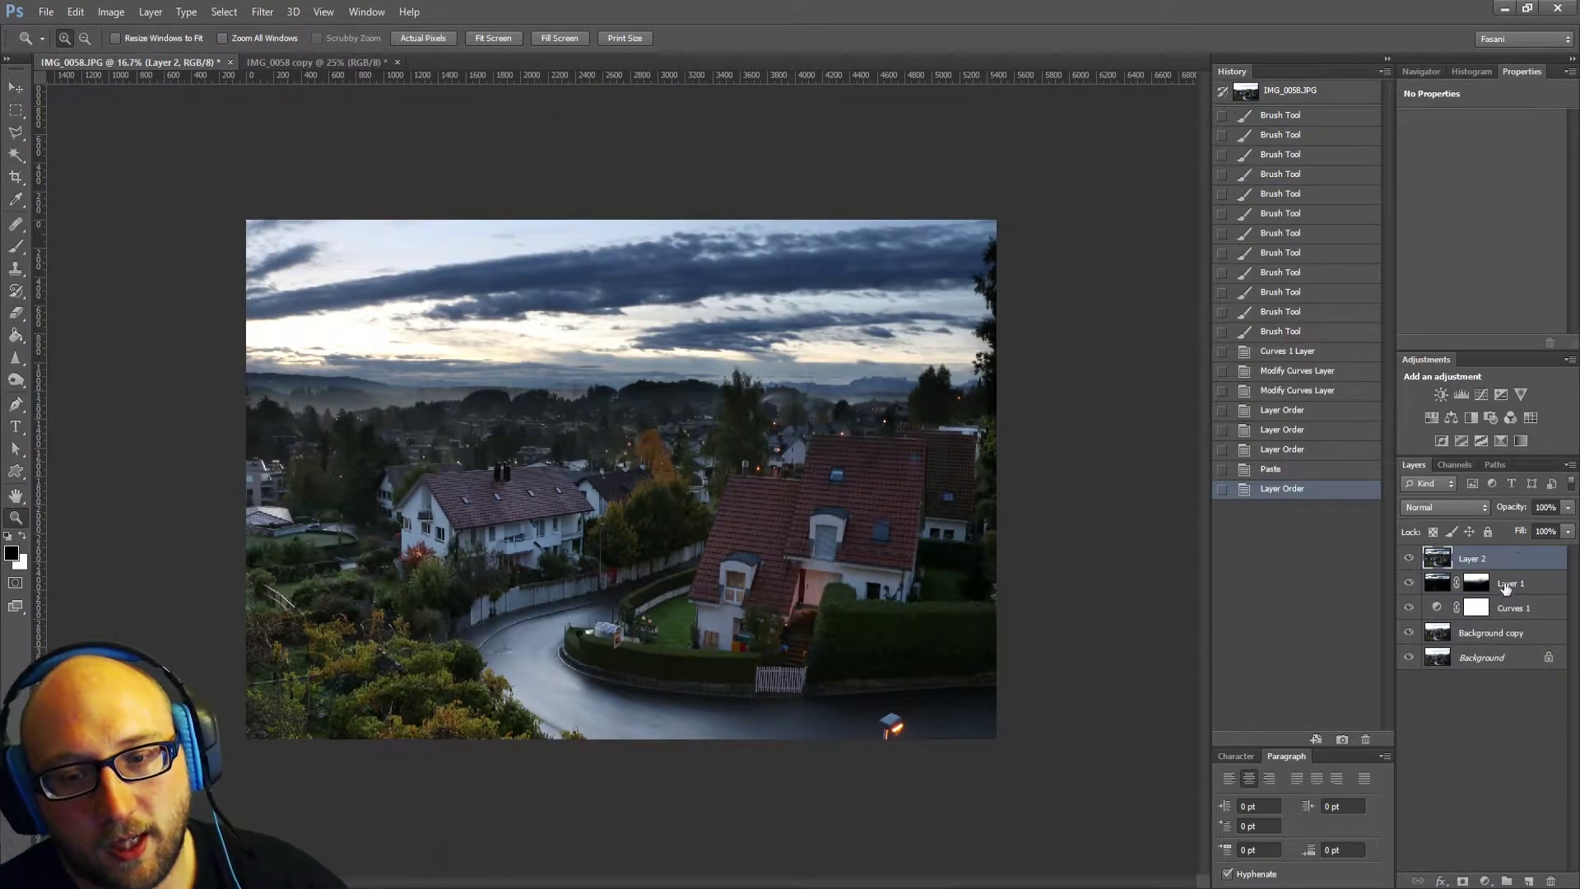
Hide Layer 1, Curves 1, Background copy and Background, leaving only the pasted Layer 2 shown.
{"action": "left_click_drag", "start_coordinate": [1410, 583], "coordinate": [1411, 658]}
{"action": "left_click", "coordinate": [1410, 560]}
{"action": "left_click", "coordinate": [1410, 561]}
{"action": "left_click", "coordinate": [1410, 560]}
{"action": "left_click", "coordinate": [1410, 560]}
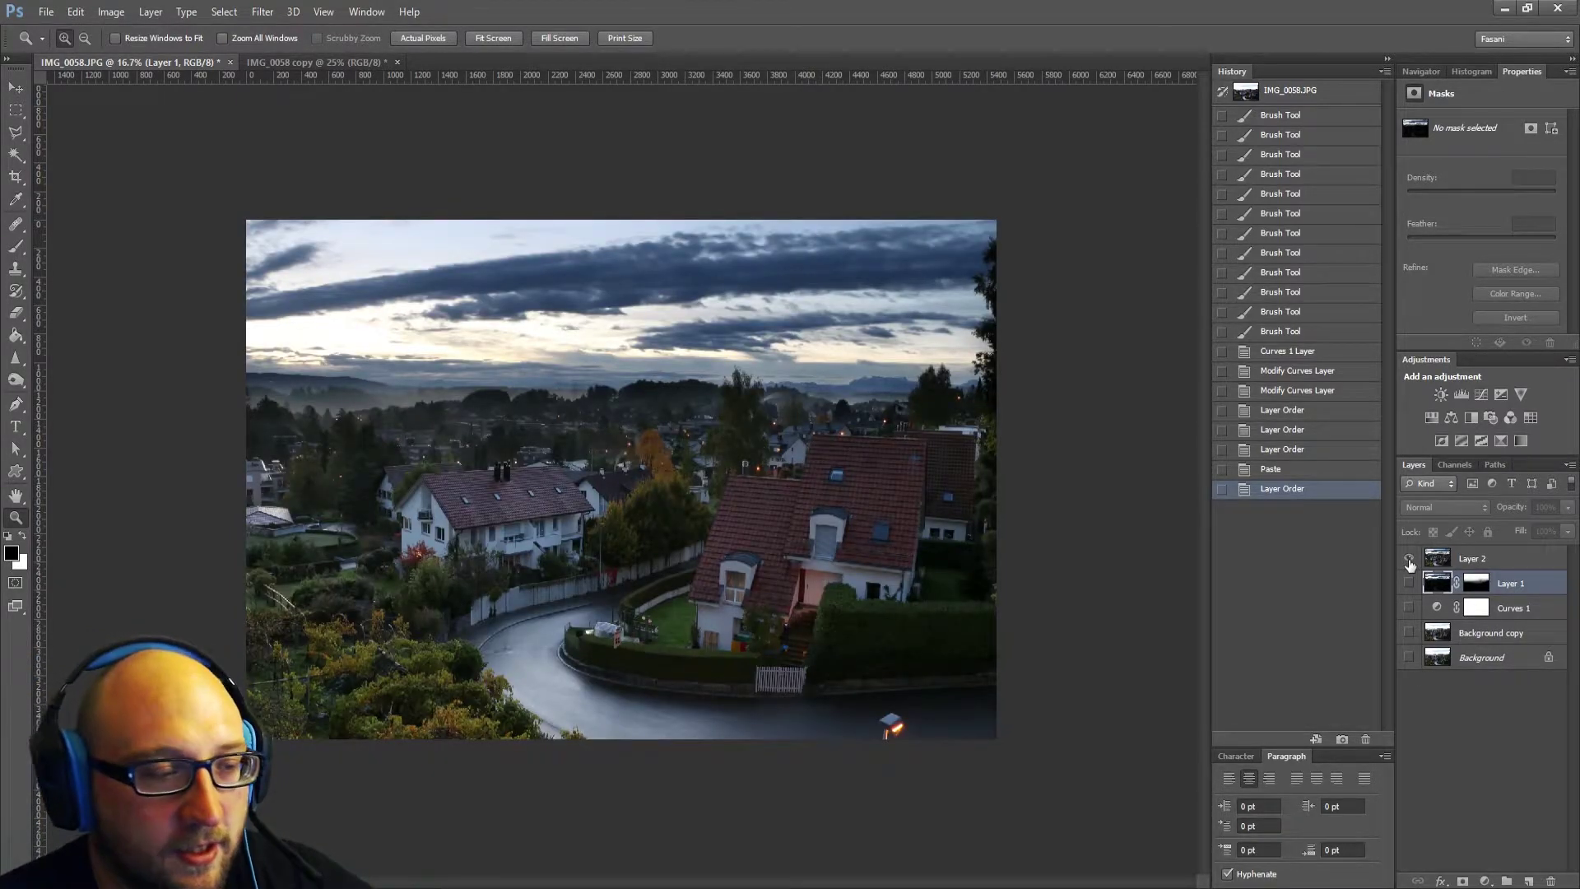
Examine the lit street lamp at the image's lower edge and the dark road around it up close.
{"action": "left_click", "coordinate": [499, 571]}
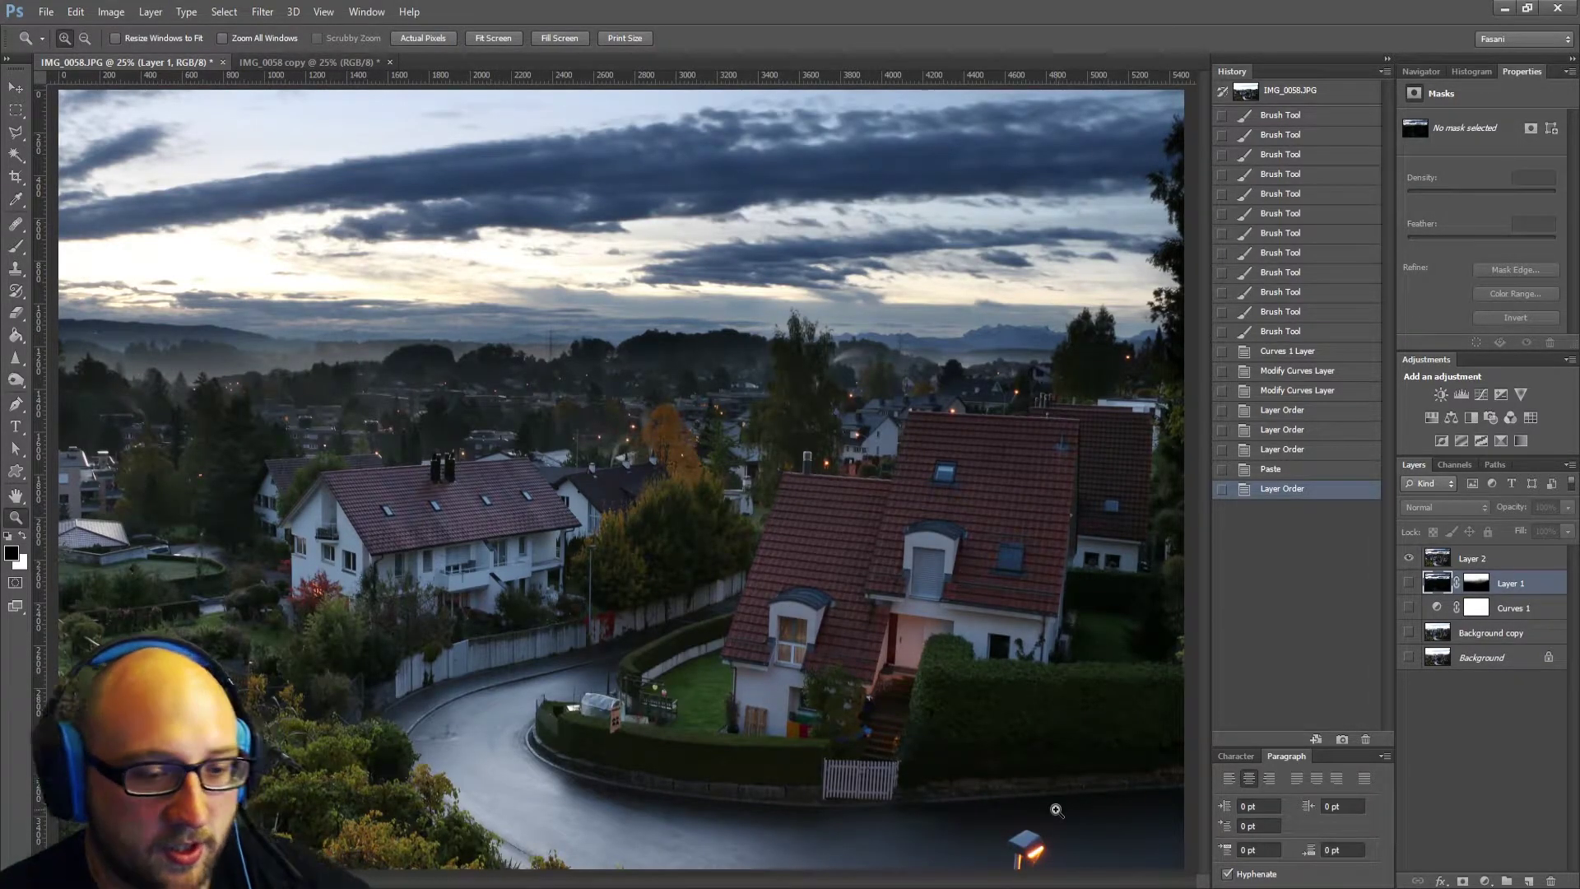
{"action": "left_click_drag", "start_coordinate": [991, 825], "coordinate": [1072, 868]}
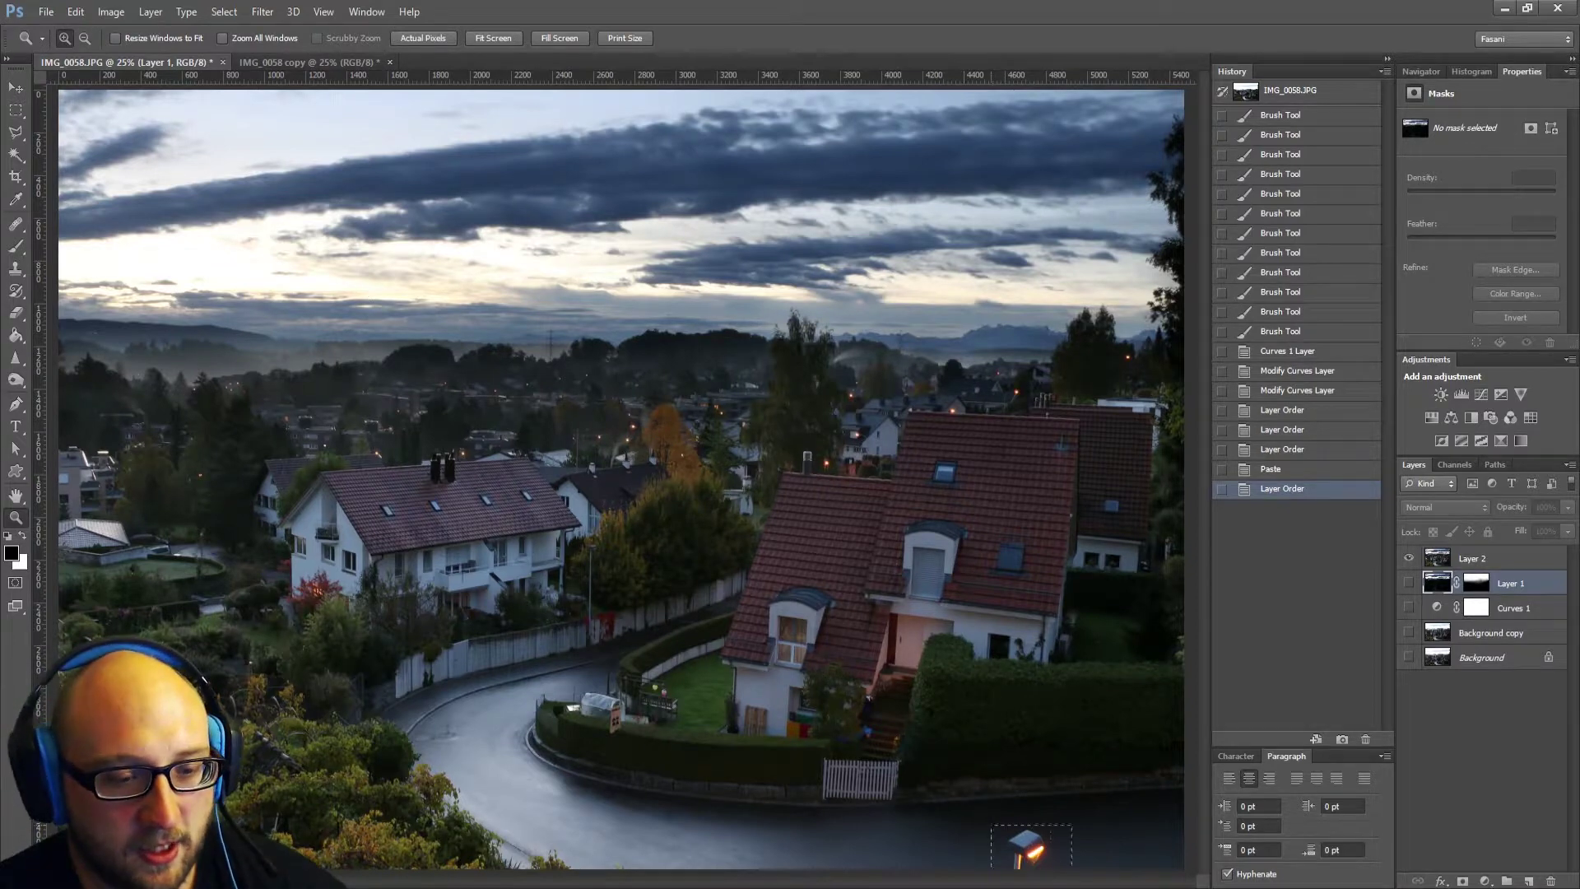
{"action": "left_click_drag", "start_coordinate": [585, 304], "coordinate": [928, 445]}
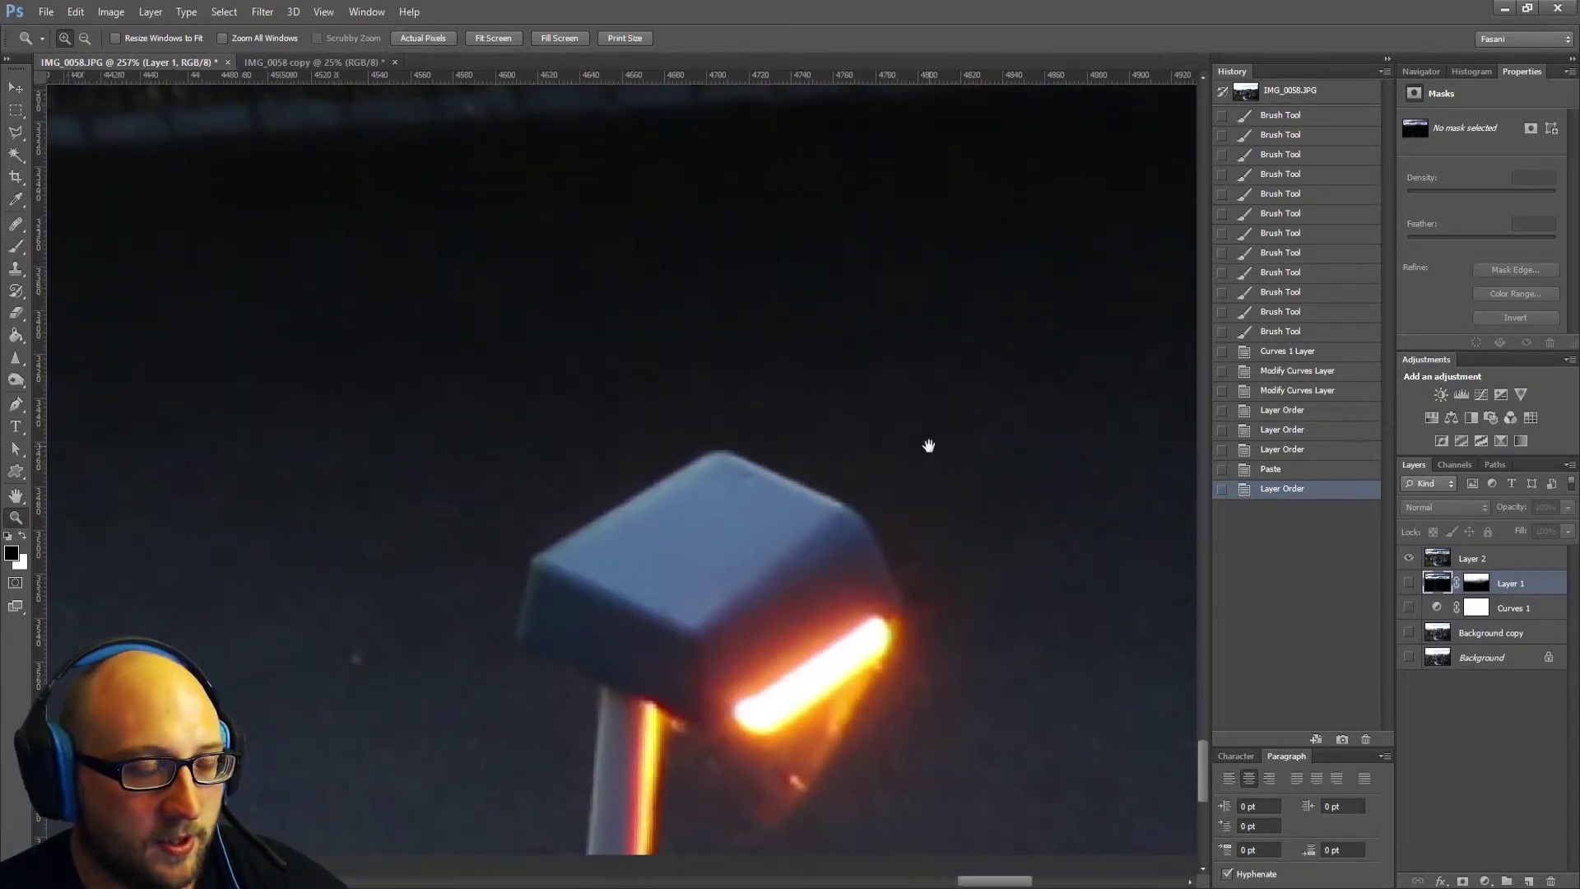
{"action": "left_click_drag", "start_coordinate": [344, 320], "coordinate": [1010, 396]}
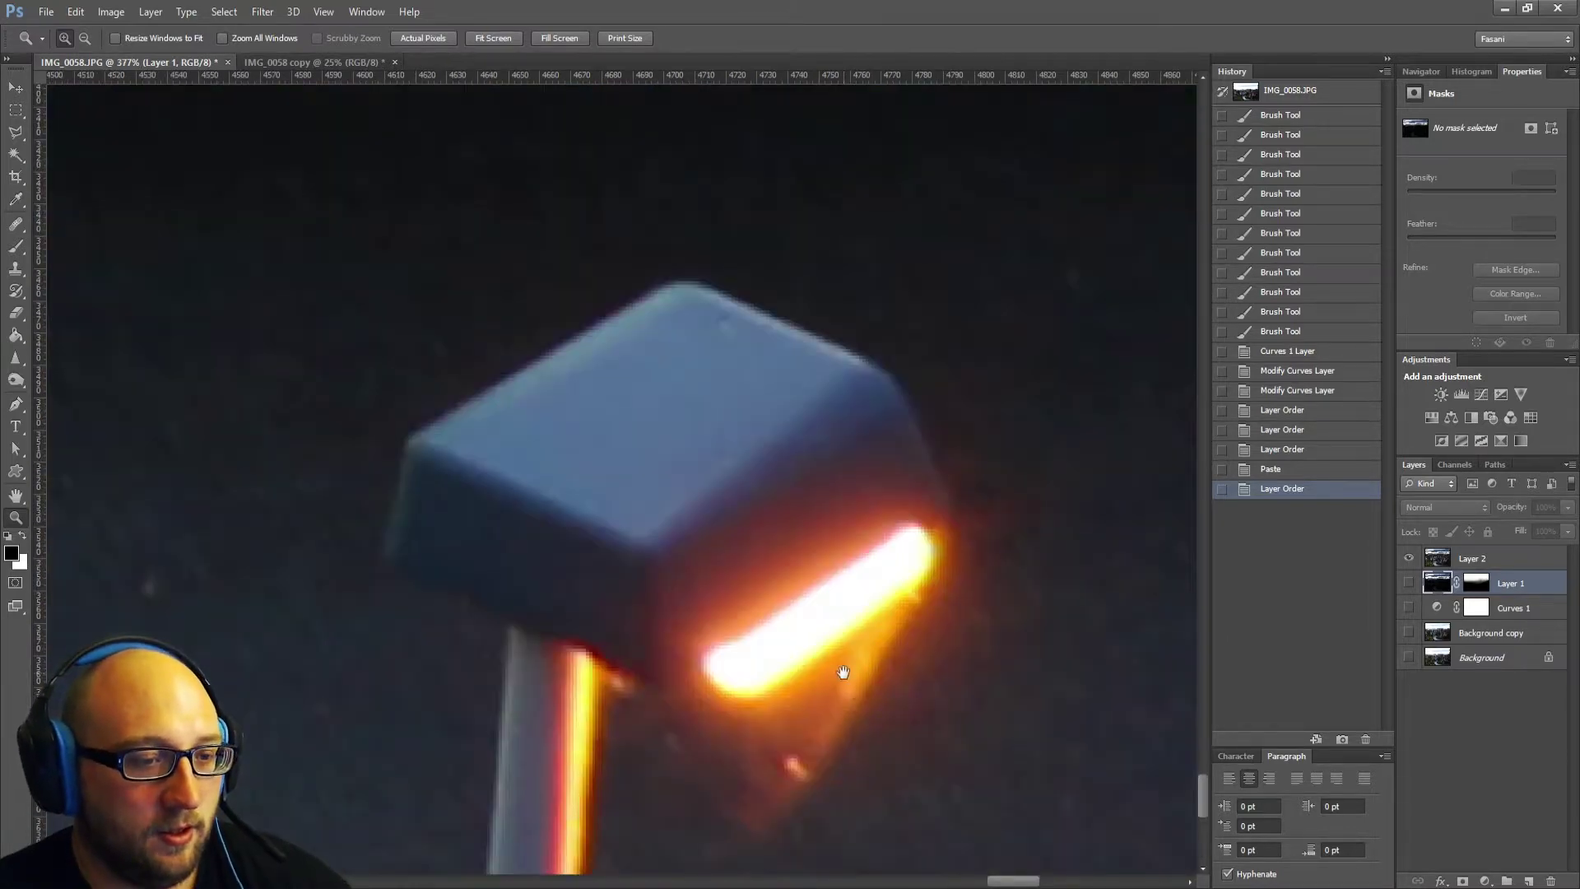
{"action": "key", "text": "ctrl+minus"}
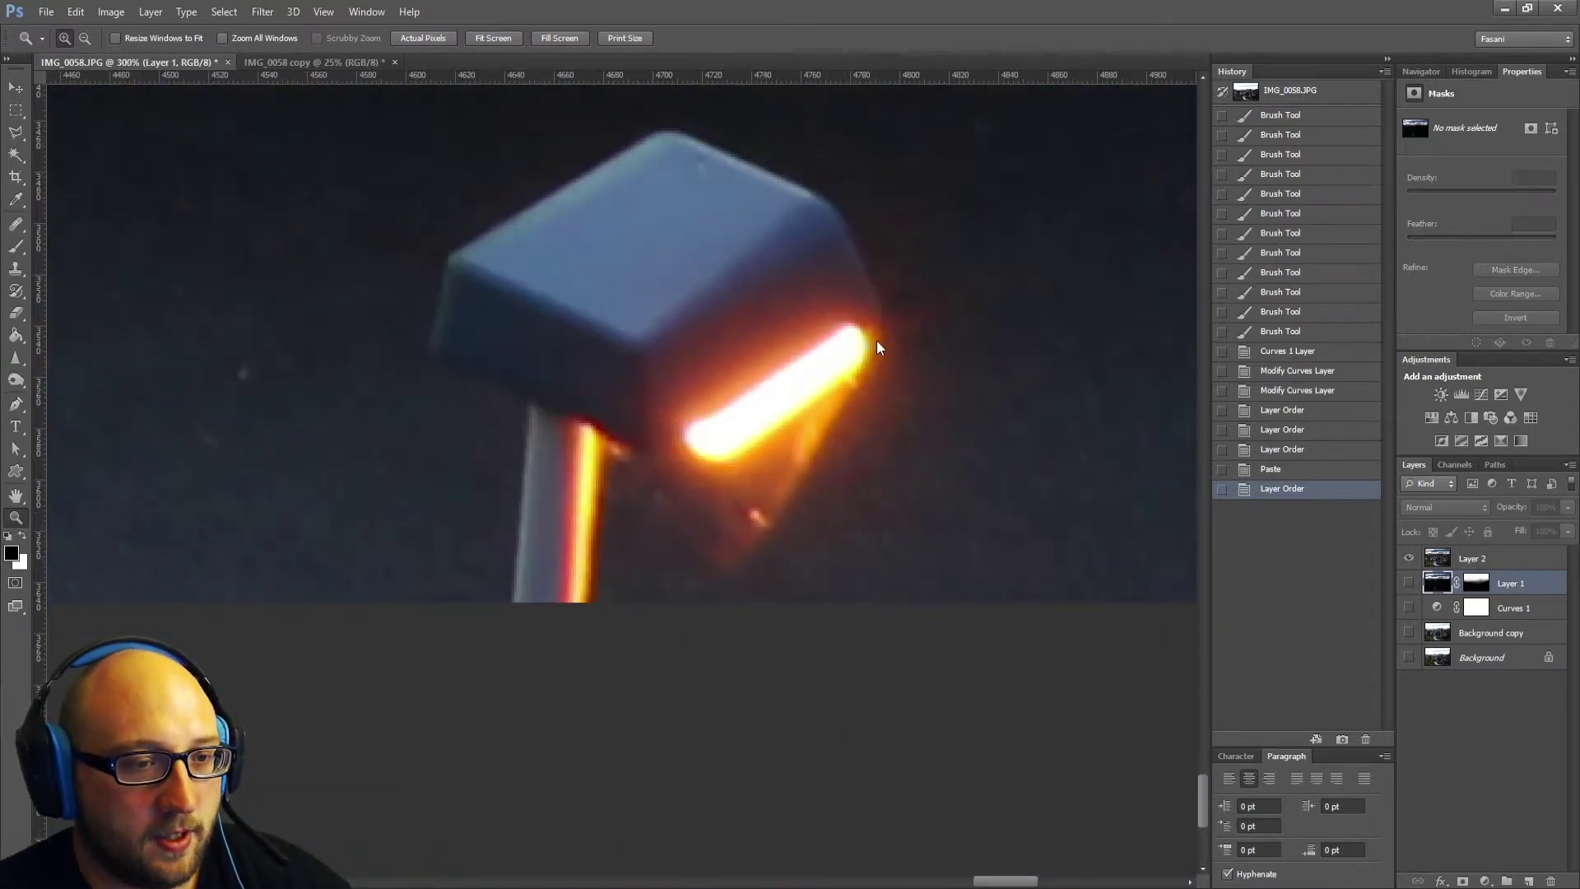
{"action": "key", "text": "ctrl+minus"}
{"action": "key", "text": "ctrl+minus"}
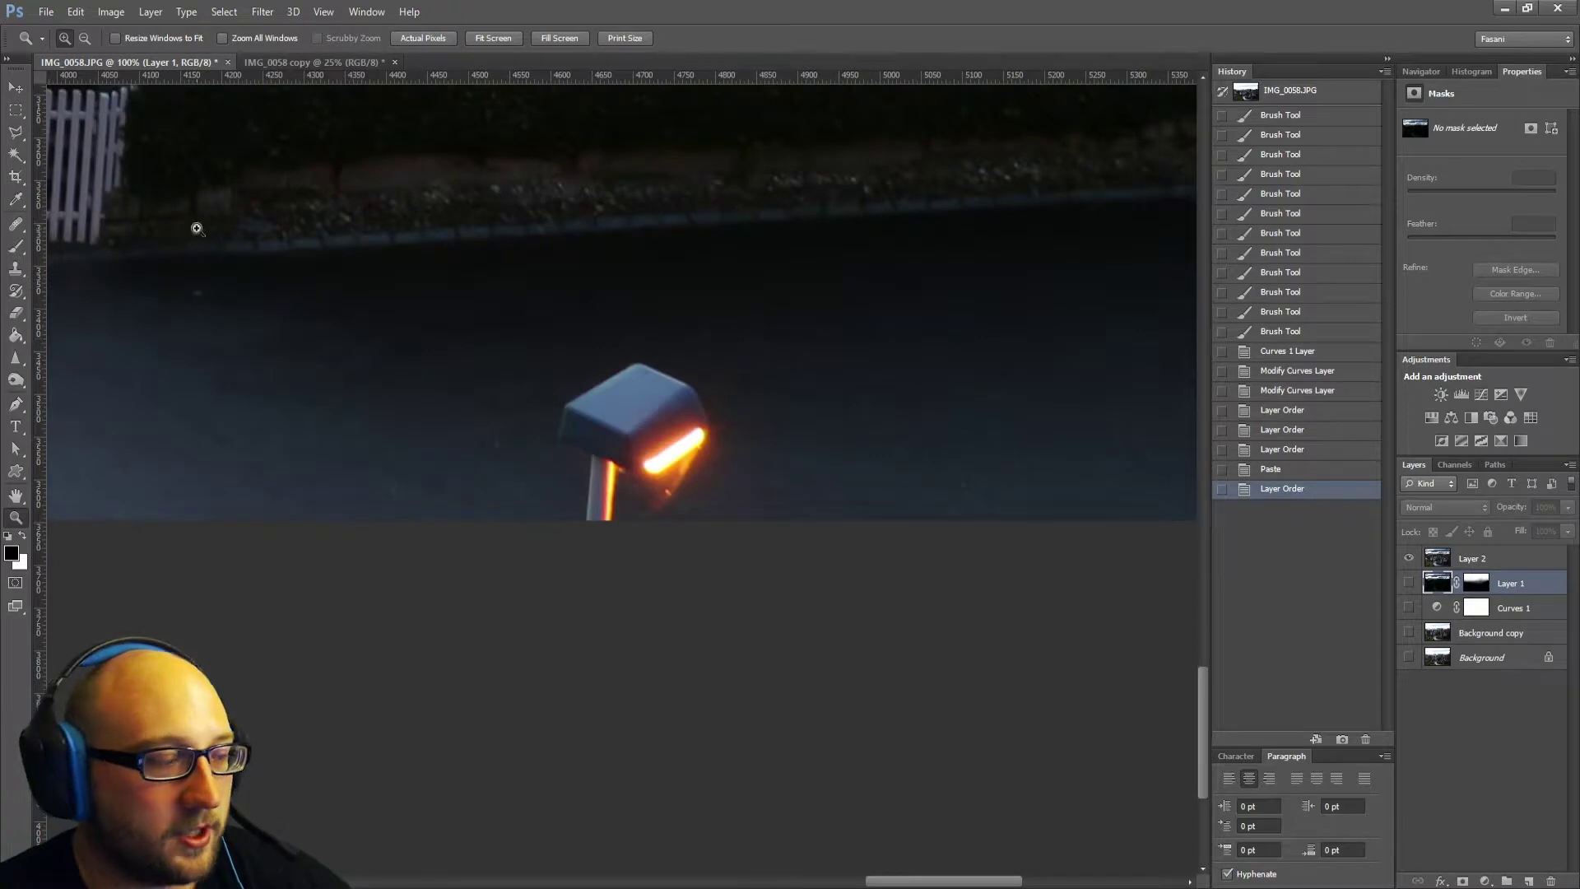
Add an empty layer above Layer 2 for retouching with the Clone Stamp.
{"action": "left_click", "coordinate": [15, 269]}
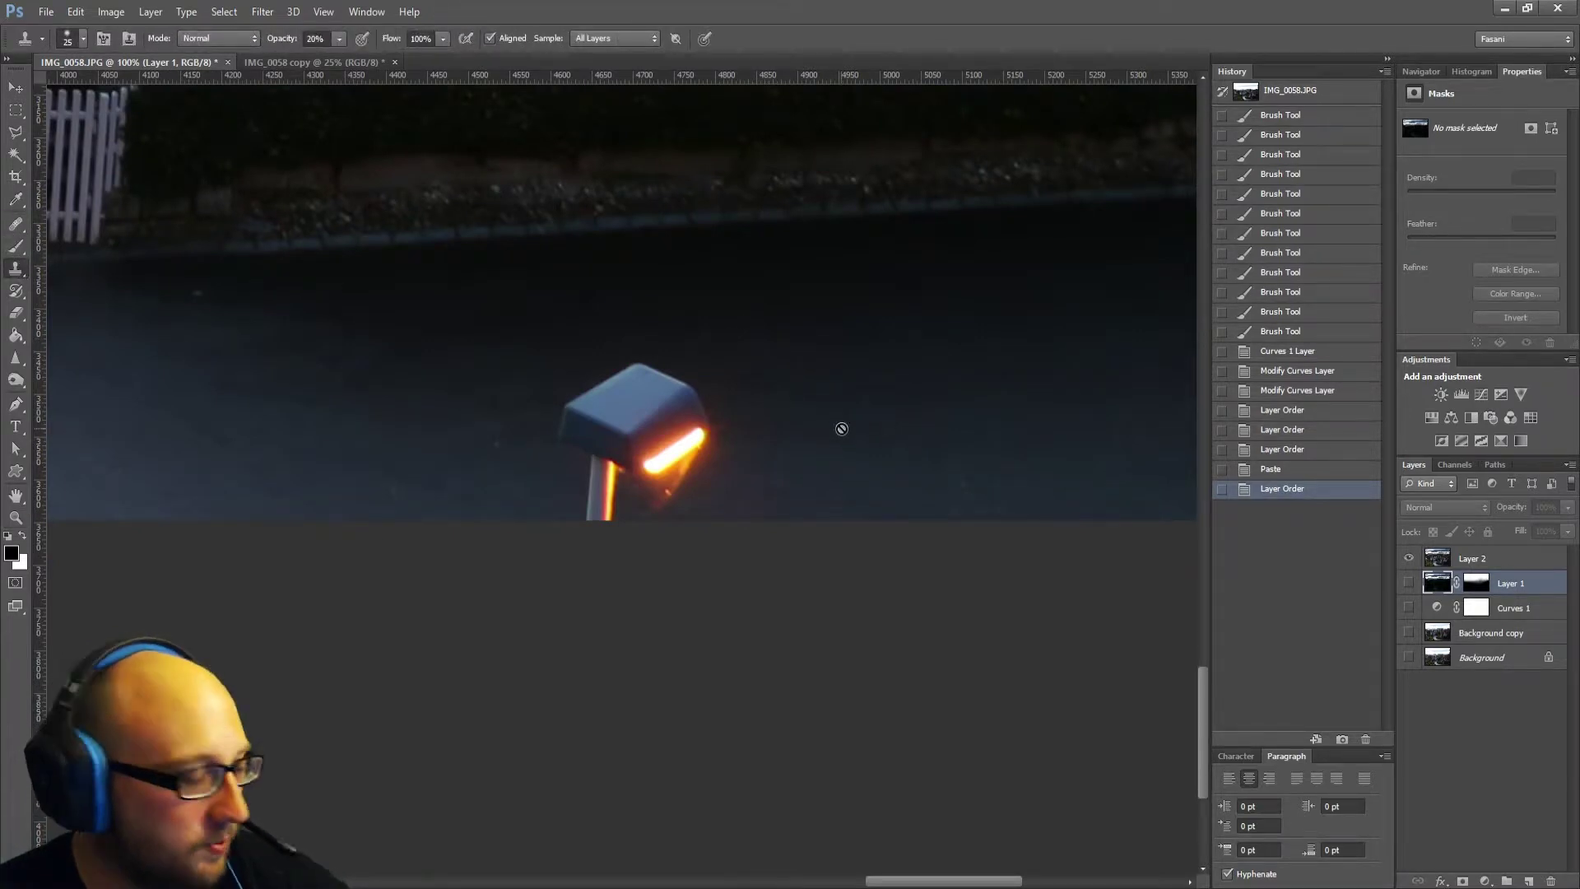
{"action": "left_click", "coordinate": [1512, 568]}
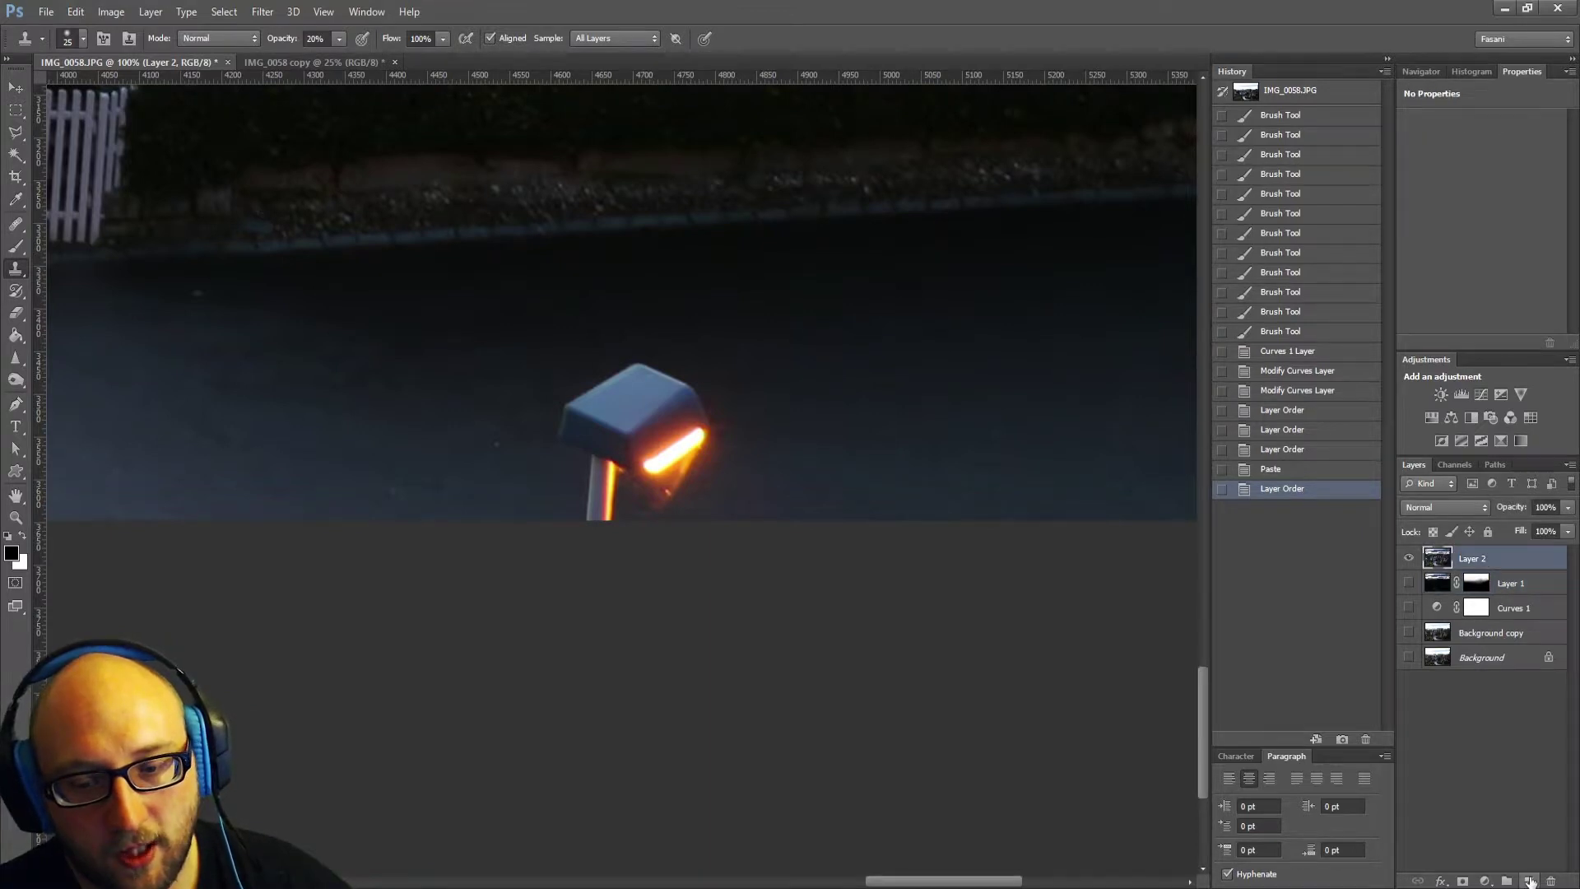
{"action": "left_click", "coordinate": [1529, 880]}
Clone dark road texture over the street lamp with a 200 px Clone Stamp brush at 20% opacity.
{"action": "key", "text": "bracketright"}
{"action": "key", "text": "bracketright"}
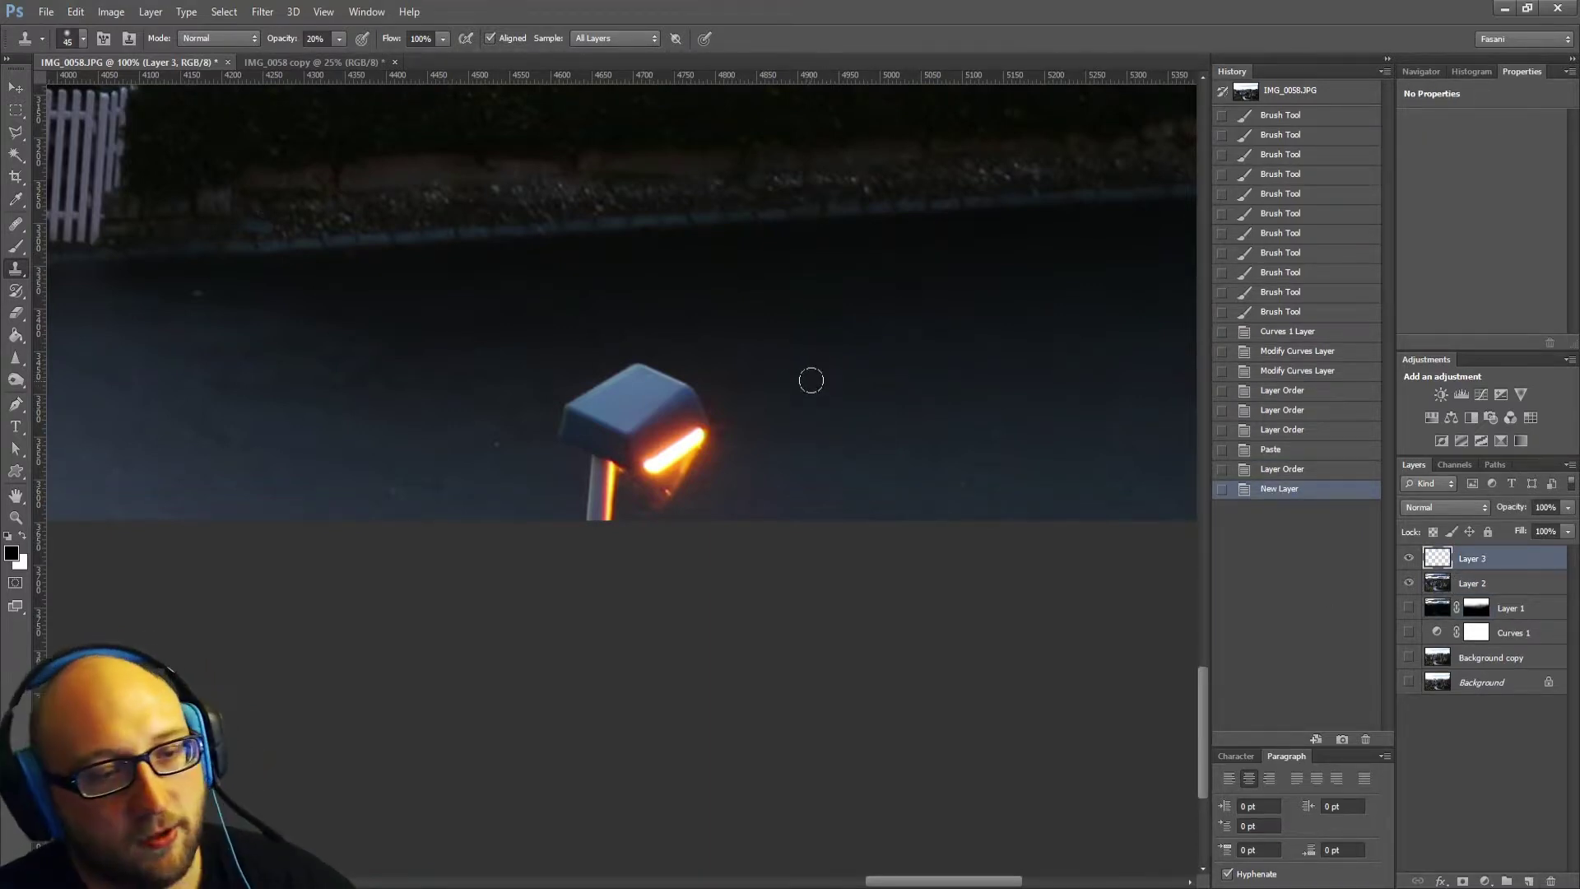
{"action": "key", "text": "bracketright"}
{"action": "key", "text": "bracketright"}
{"action": "key", "text": "bracketright"}
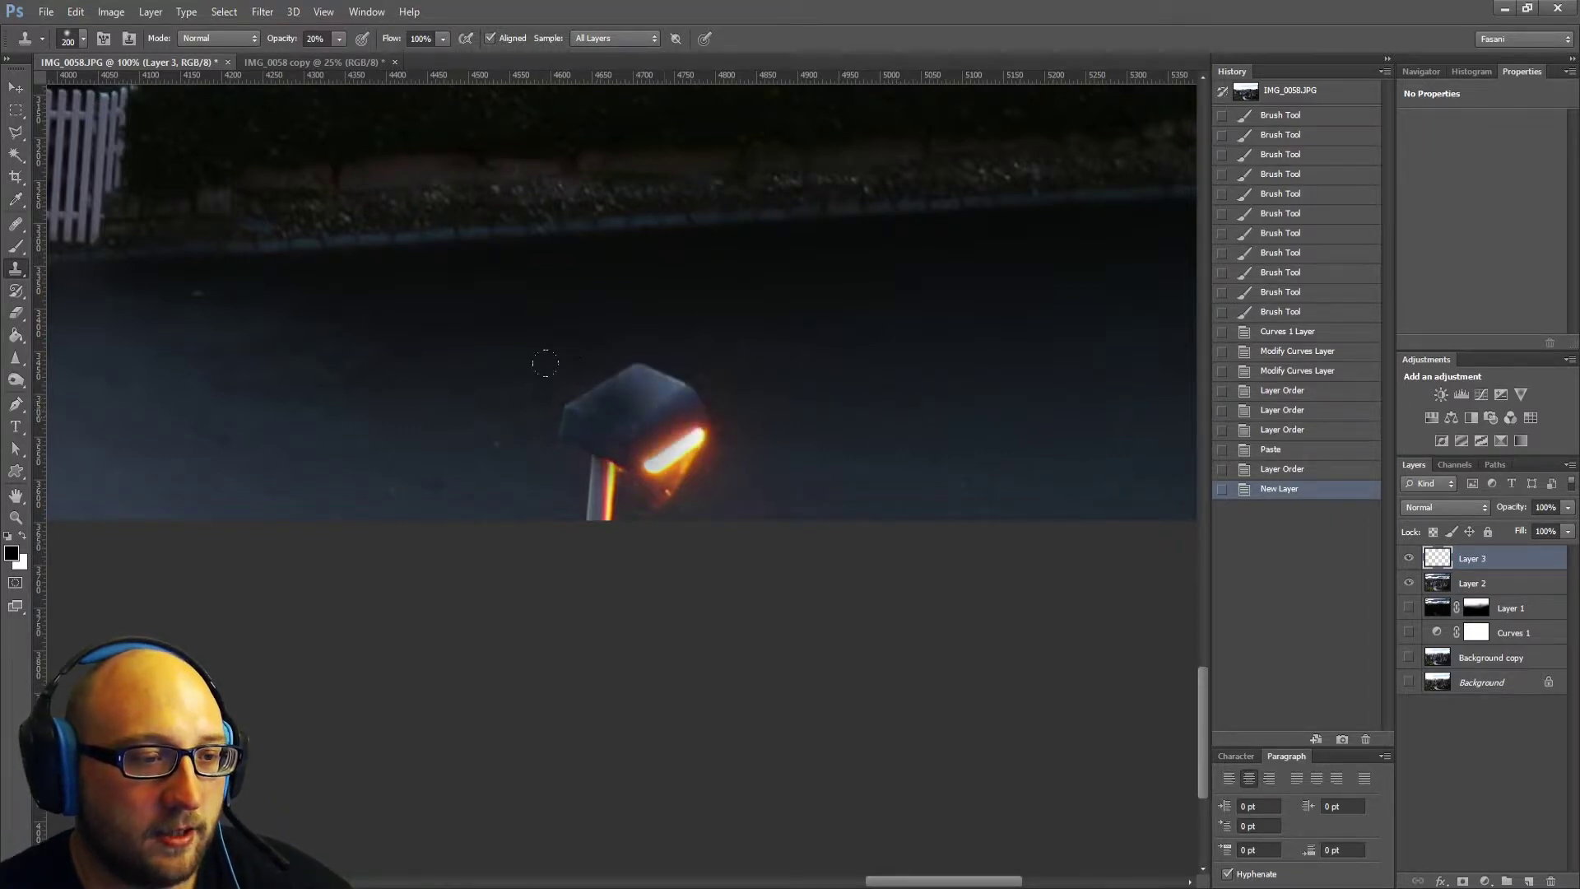
{"action": "left_click_drag", "start_coordinate": [542, 360], "coordinate": [675, 395]}
{"action": "left_click_drag", "start_coordinate": [576, 395], "coordinate": [683, 444]}
{"action": "mouse_move", "coordinate": [576, 403]}
{"action": "left_mouse_down"}
{"action": "mouse_move", "coordinate": [684, 367]}
{"action": "mouse_move", "coordinate": [650, 470]}
{"action": "left_mouse_up"}
{"action": "left_click_drag", "start_coordinate": [651, 469], "coordinate": [699, 428]}
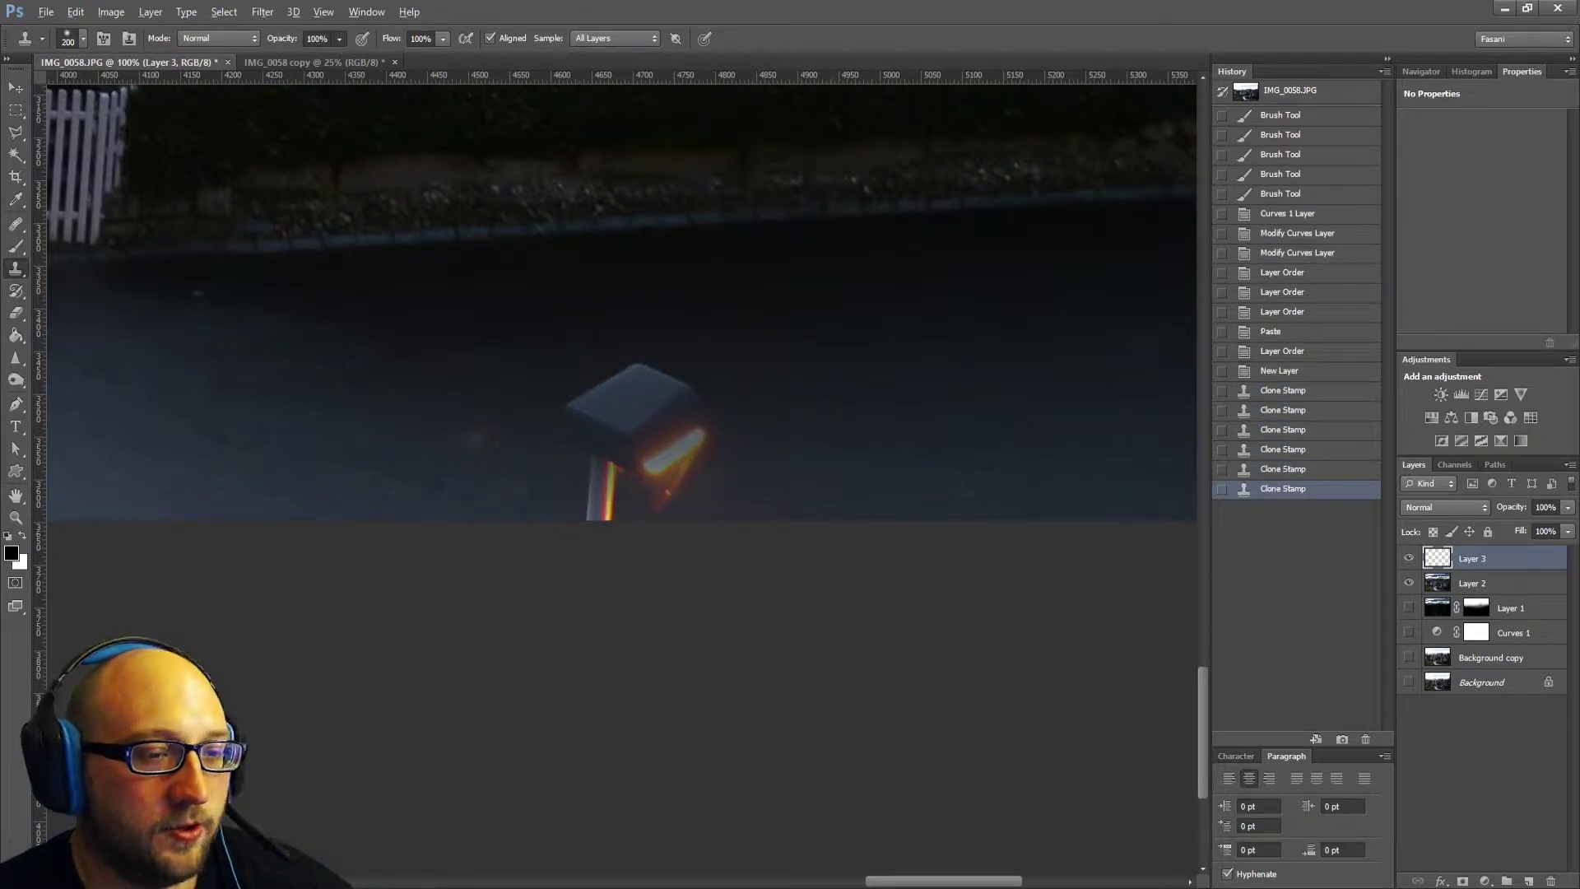
Cover the remaining lamp head and post with road texture using the 200 px Clone Stamp at 100% opacity.
{"action": "left_click", "coordinate": [912, 394], "text": "alt"}
{"action": "mouse_move", "coordinate": [604, 359]}
{"action": "left_mouse_down"}
{"action": "mouse_move", "coordinate": [628, 360]}
{"action": "mouse_move", "coordinate": [500, 417]}
{"action": "mouse_move", "coordinate": [600, 512]}
{"action": "left_mouse_up"}
{"action": "mouse_move", "coordinate": [469, 436]}
{"action": "left_mouse_down"}
{"action": "mouse_move", "coordinate": [367, 434]}
{"action": "mouse_move", "coordinate": [403, 461]}
{"action": "left_mouse_up"}
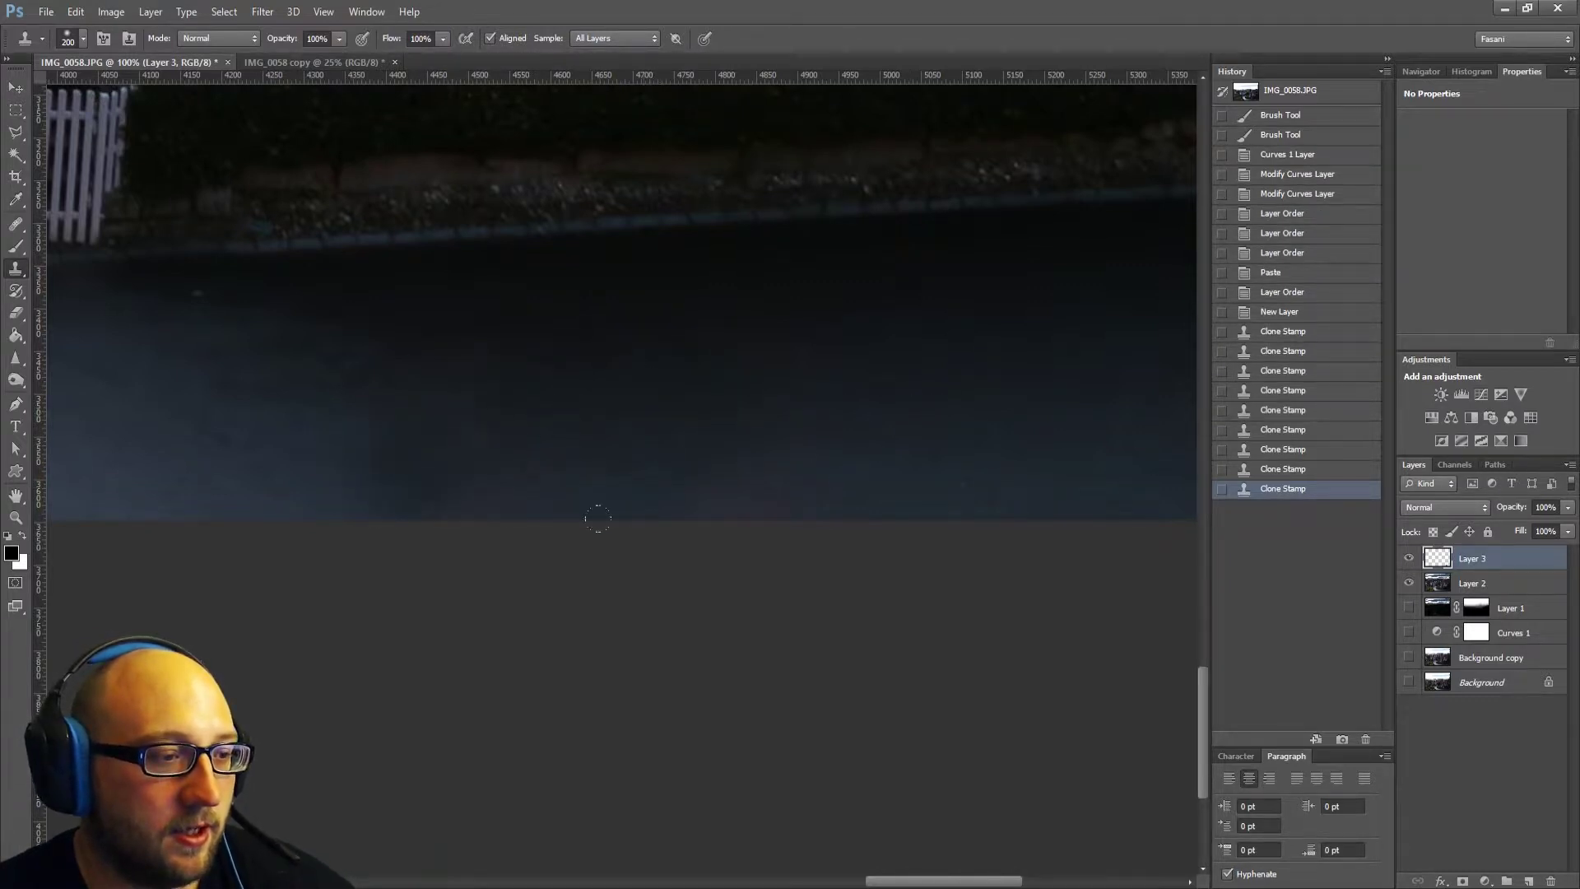
{"action": "mouse_move", "coordinate": [777, 535]}
{"action": "left_mouse_down"}
{"action": "mouse_move", "coordinate": [1016, 670]}
{"action": "mouse_move", "coordinate": [1002, 683]}
{"action": "left_mouse_up"}
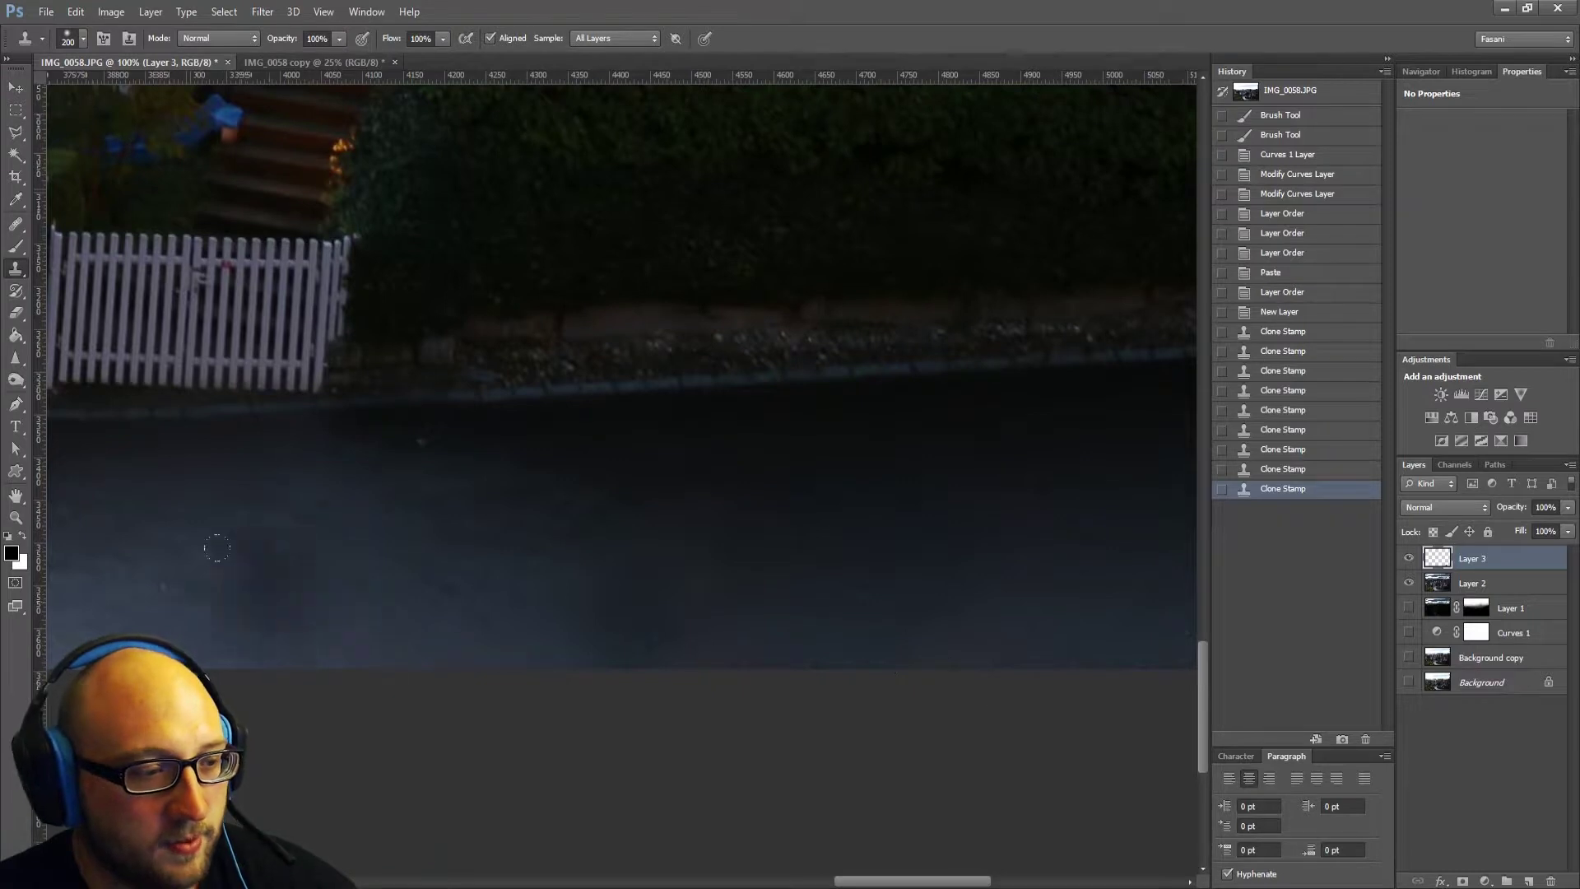
Clone more road texture over the dark blotches along the image's lower edge with the 200 px Clone Stamp at 100% opacity.
{"action": "mouse_move", "coordinate": [349, 614]}
{"action": "left_mouse_down"}
{"action": "mouse_move", "coordinate": [570, 575]}
{"action": "mouse_move", "coordinate": [727, 629]}
{"action": "left_mouse_up"}
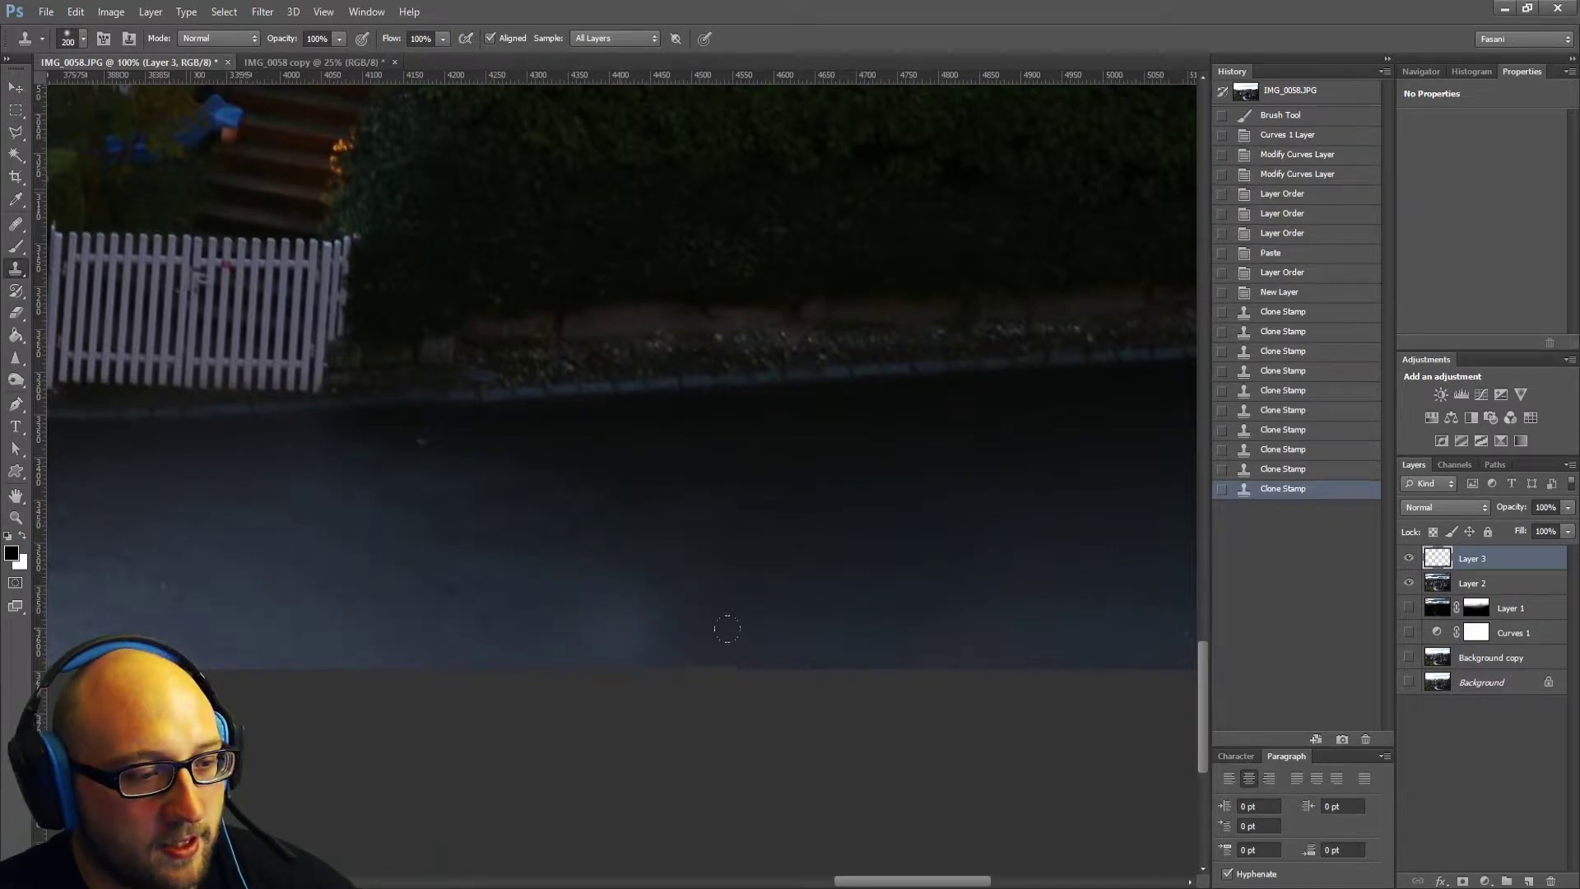
{"action": "left_click", "coordinate": [686, 601]}
{"action": "left_click_drag", "start_coordinate": [1005, 678], "coordinate": [782, 582]}
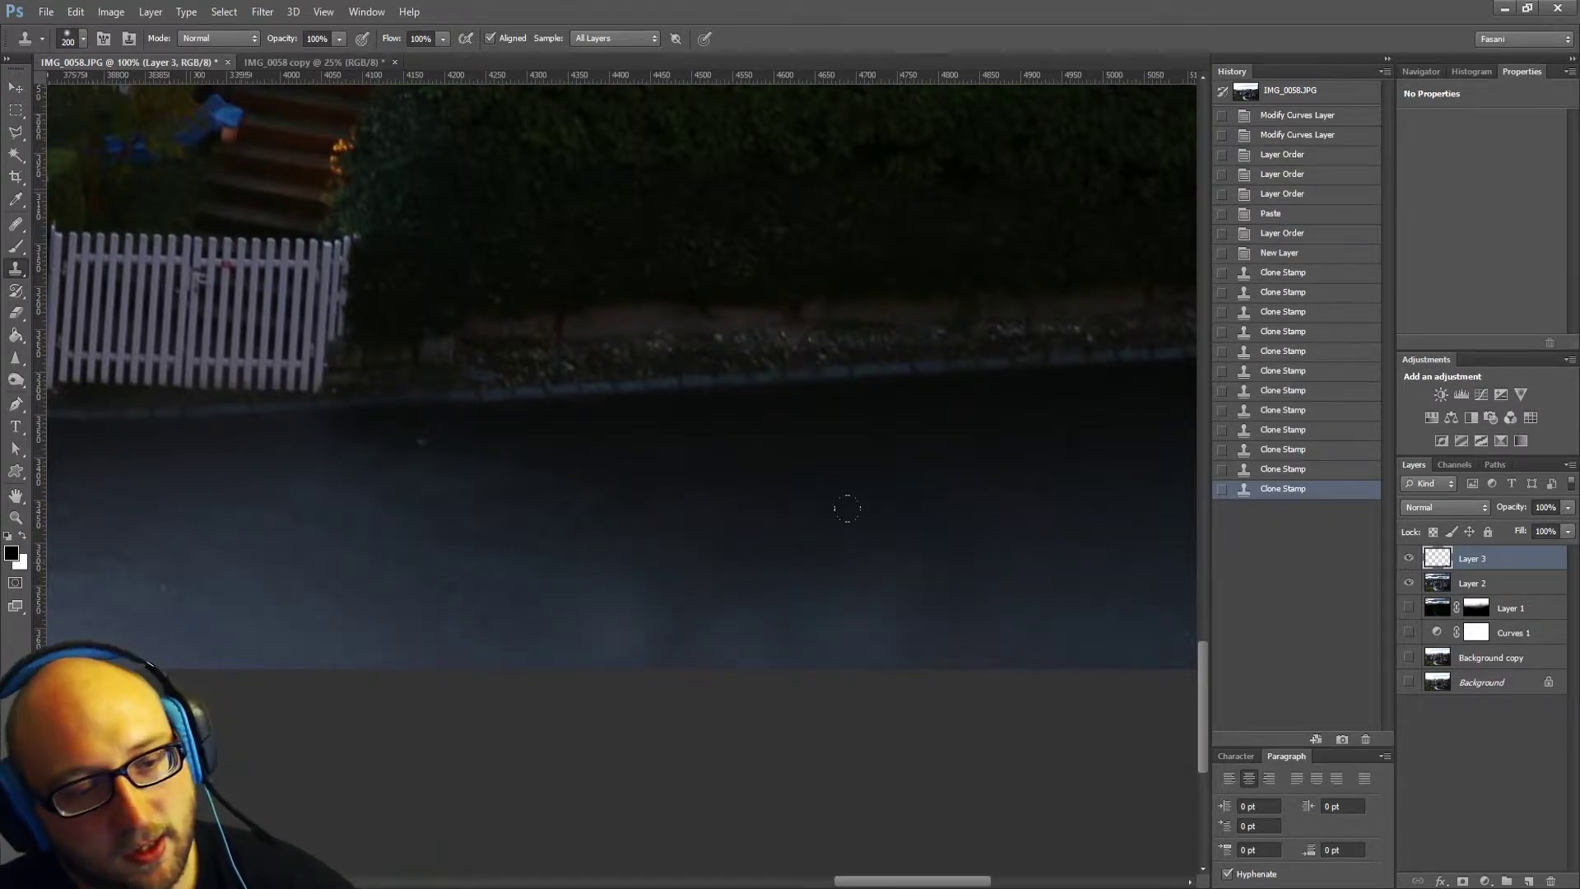
Smooth the cloned road patch along the lower edge with a 250 px Healing Brush, using nearby sampled asphalt.
{"action": "left_click", "coordinate": [18, 224]}
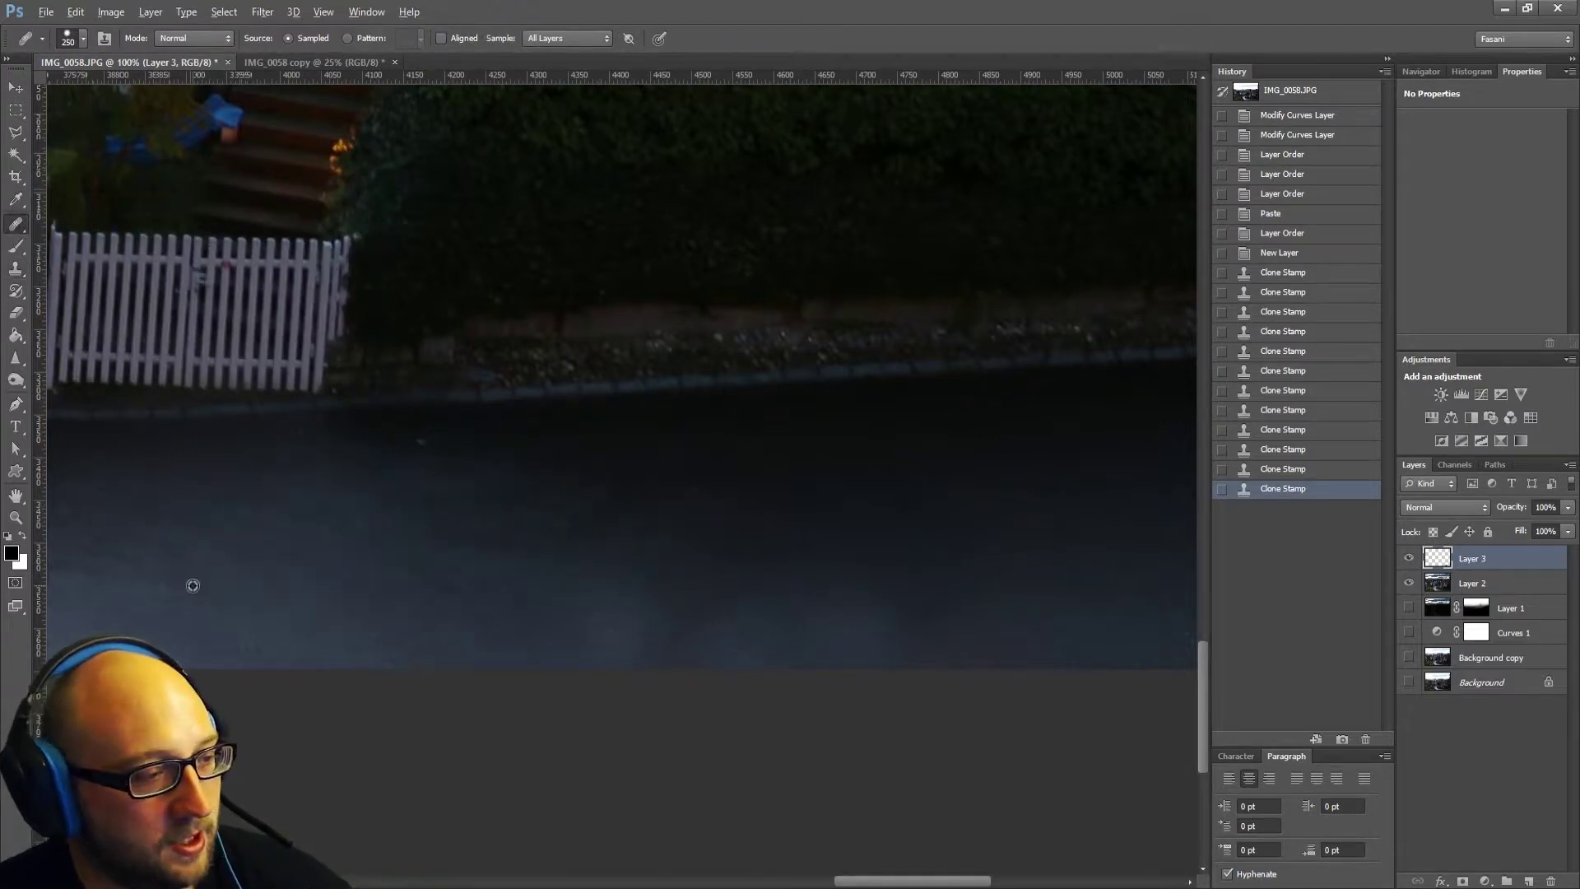
{"action": "left_click", "coordinate": [565, 587]}
{"action": "left_click_drag", "start_coordinate": [1057, 601], "coordinate": [774, 588]}
{"action": "left_click_drag", "start_coordinate": [653, 527], "coordinate": [323, 540]}
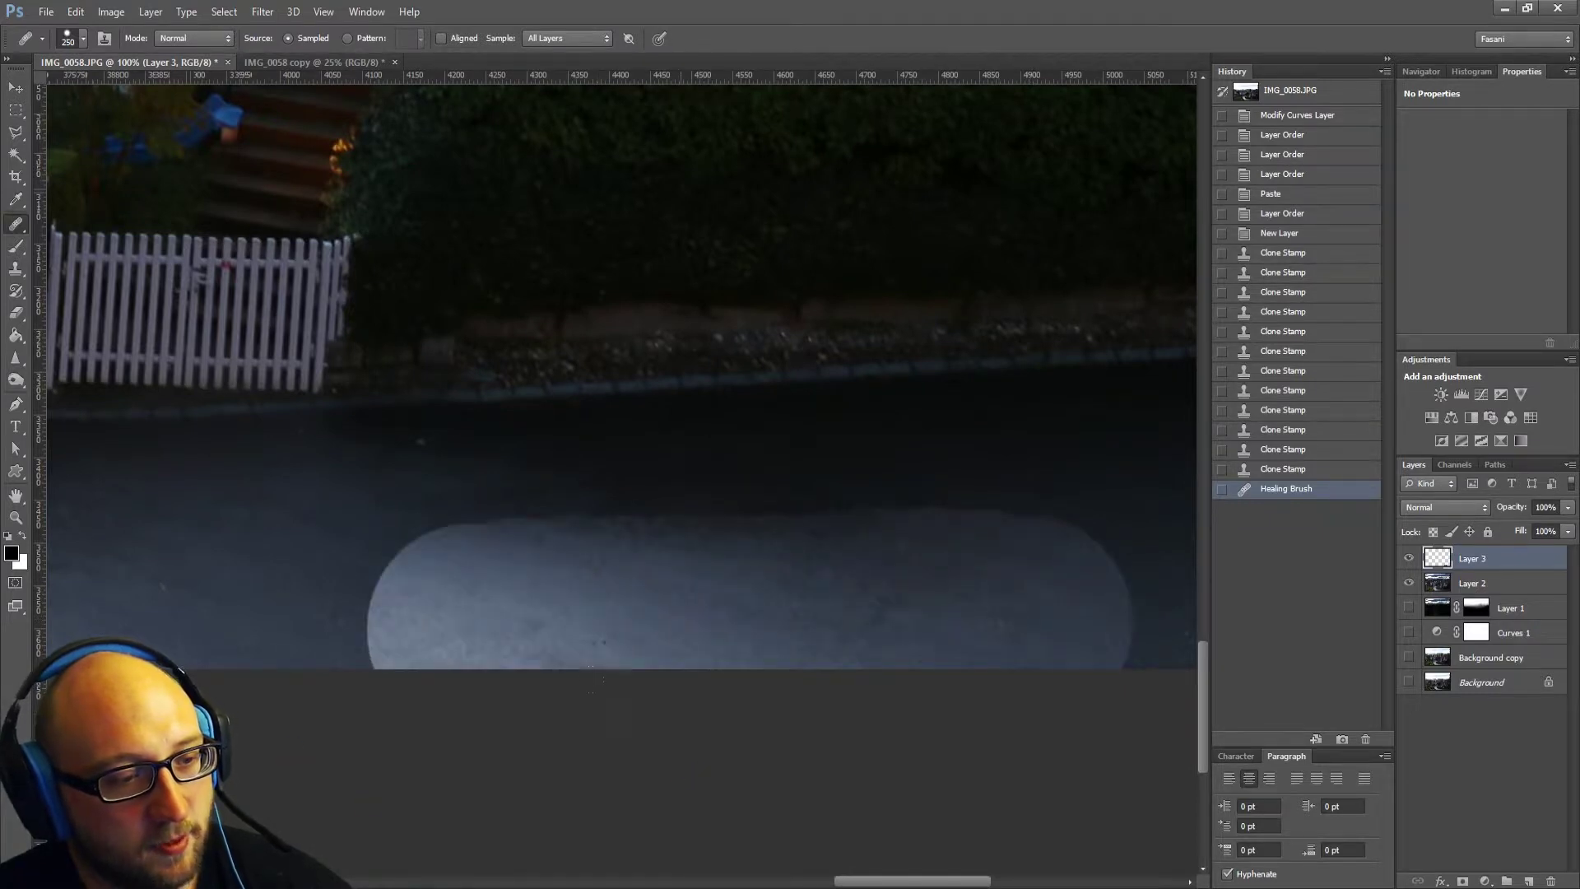
{"action": "left_click_drag", "start_coordinate": [591, 677], "coordinate": [586, 680]}
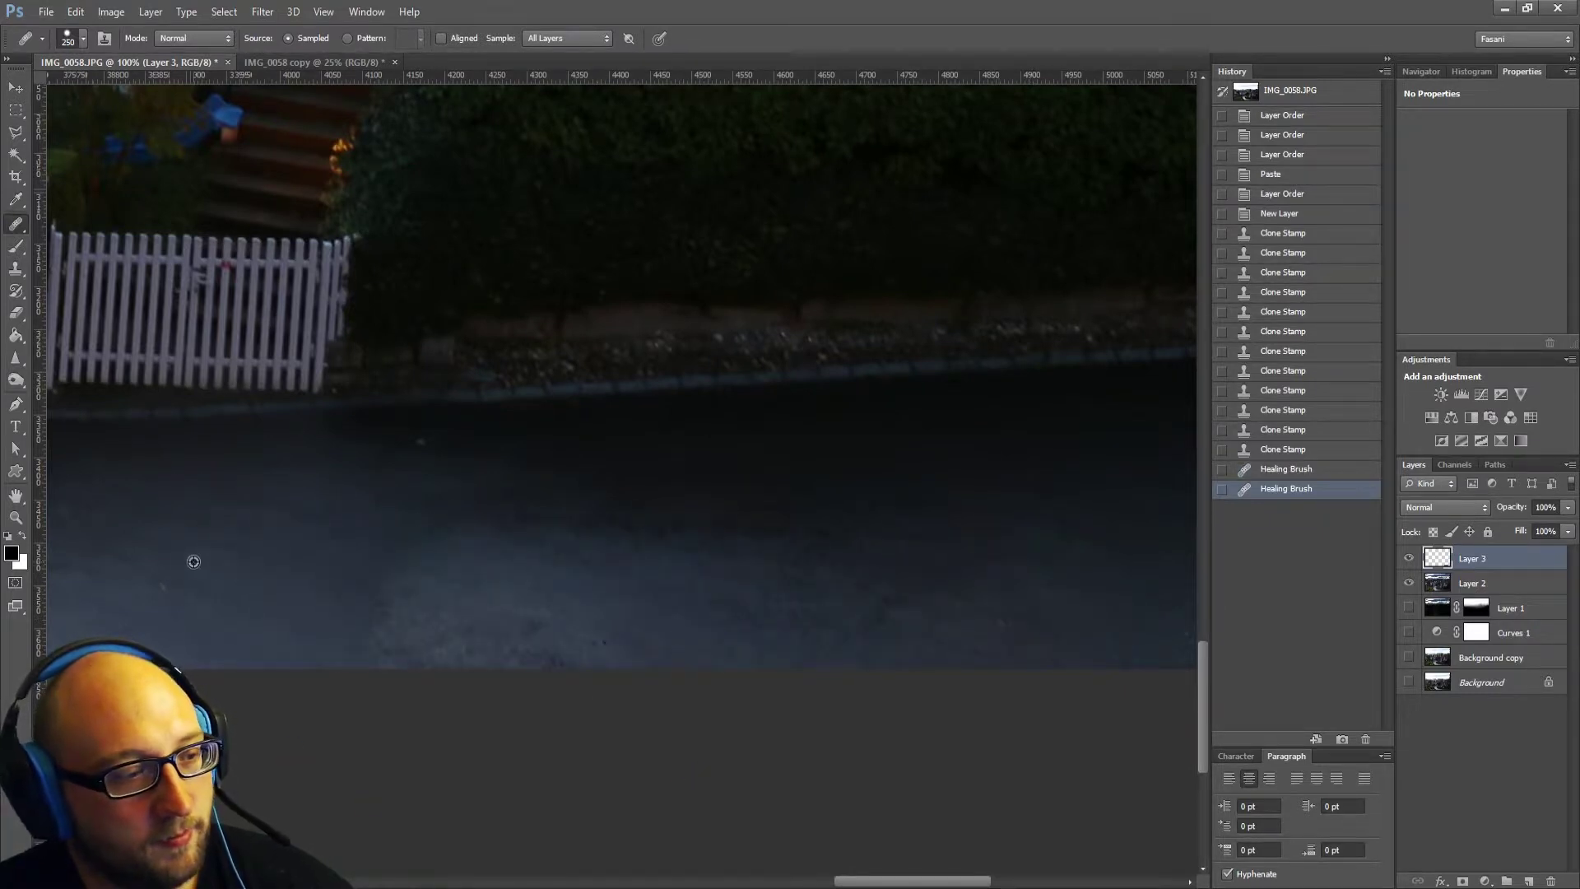
{"action": "left_click_drag", "start_coordinate": [279, 595], "coordinate": [279, 595]}
{"action": "left_click", "coordinate": [590, 606]}
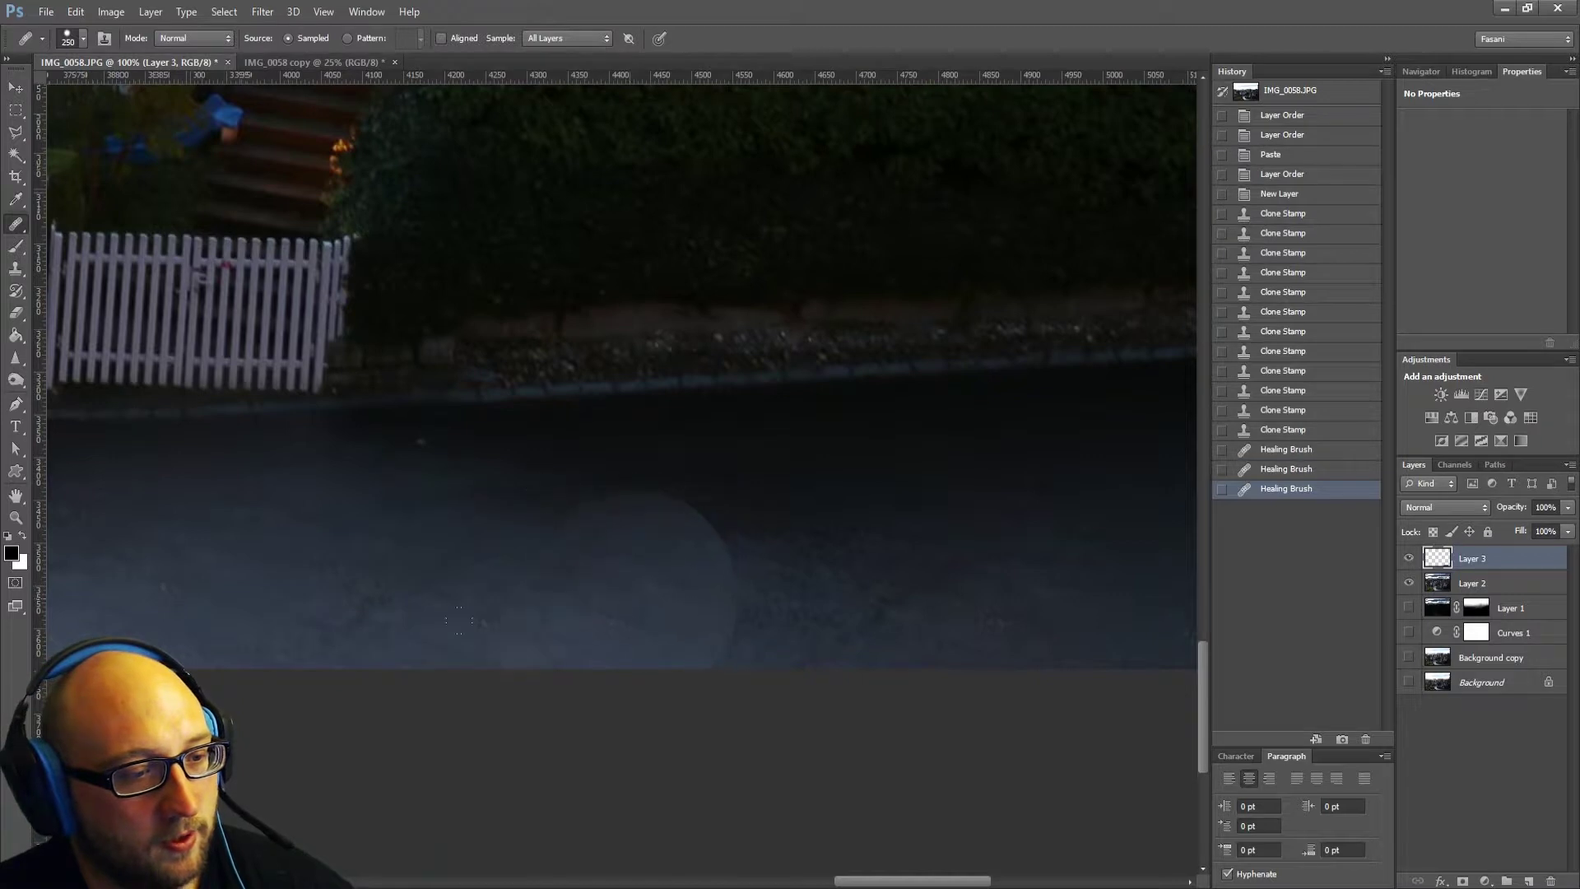
{"action": "left_click_drag", "start_coordinate": [763, 637], "coordinate": [910, 613]}
{"action": "left_click_drag", "start_coordinate": [1014, 573], "coordinate": [815, 607]}
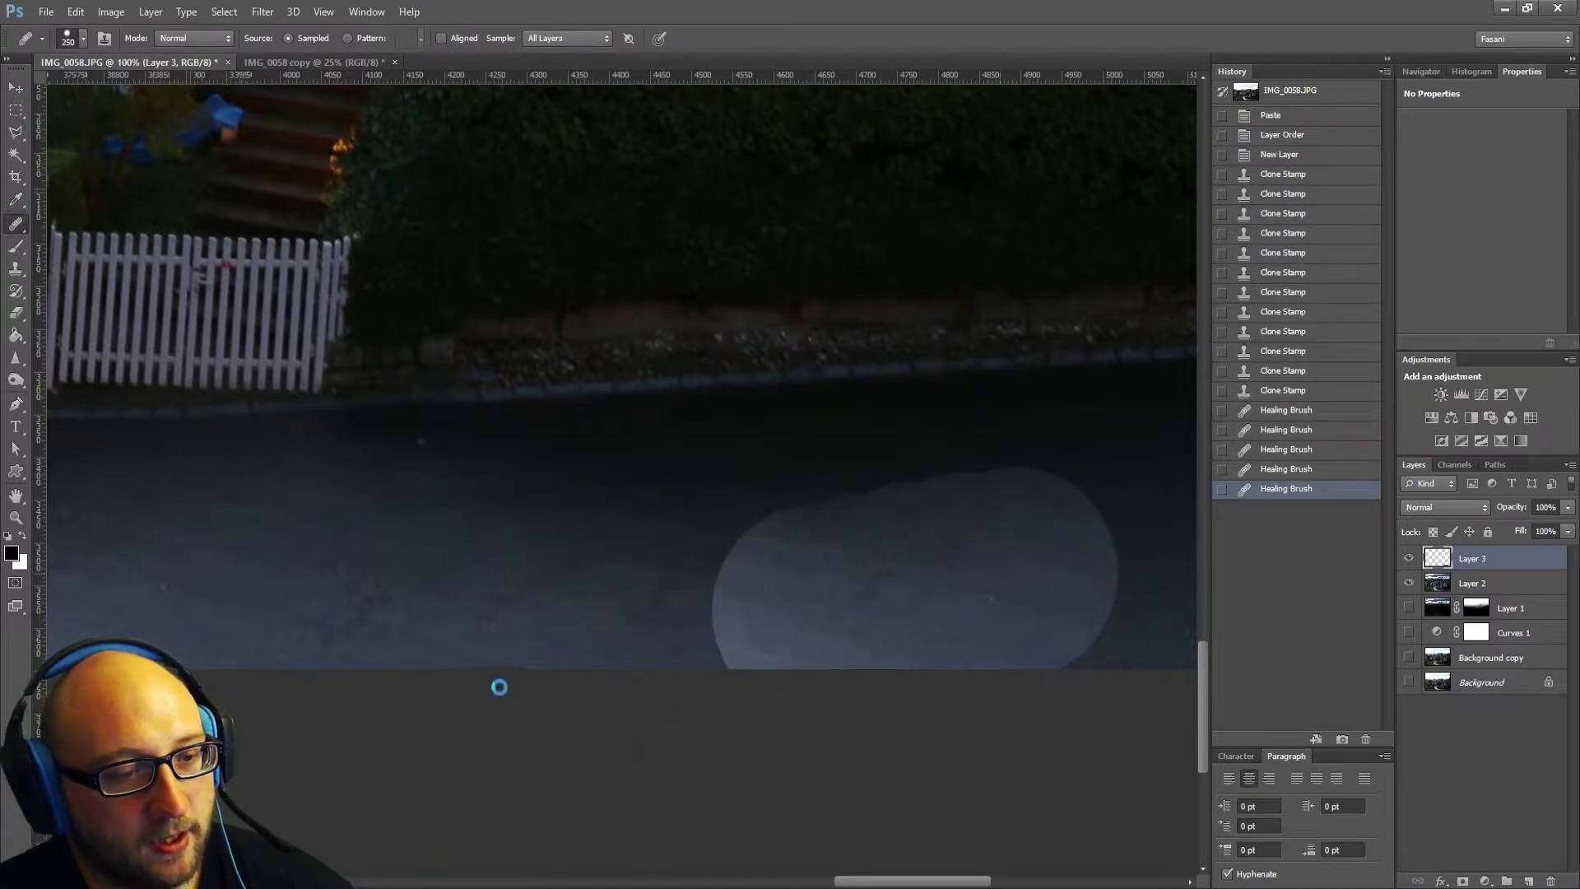
{"action": "left_click", "coordinate": [892, 608]}
Heal the uneven patches on the road below the dark hedge with the 250 px Healing Brush.
{"action": "key", "text": "space"}
{"action": "left_click_drag", "start_coordinate": [808, 540], "coordinate": [522, 491]}
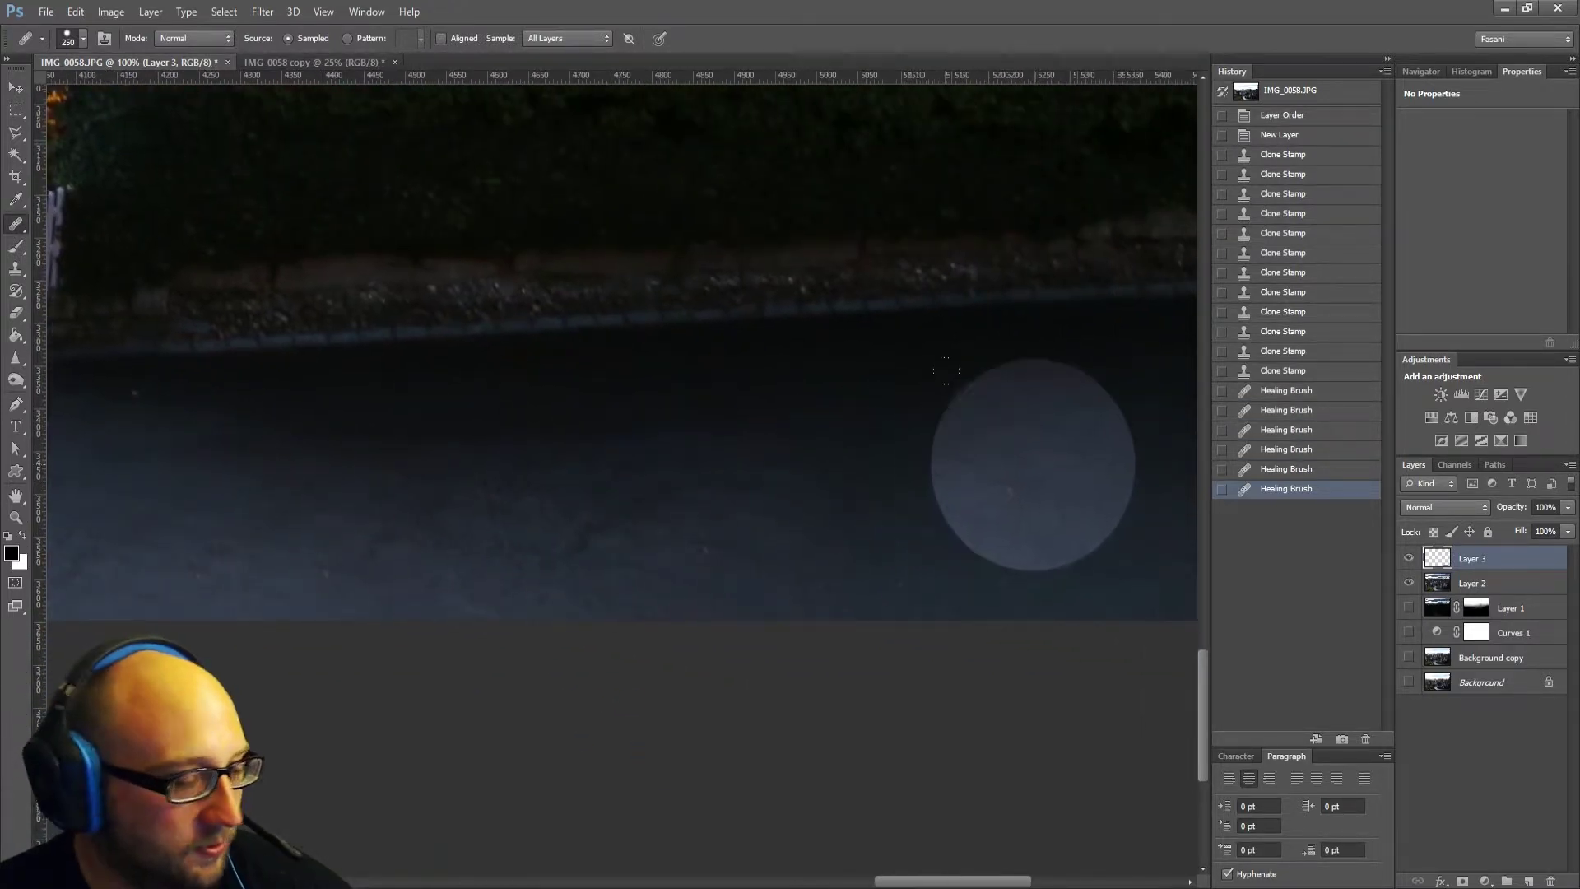
{"action": "left_click", "coordinate": [712, 556], "text": "alt"}
{"action": "left_click", "coordinate": [576, 531]}
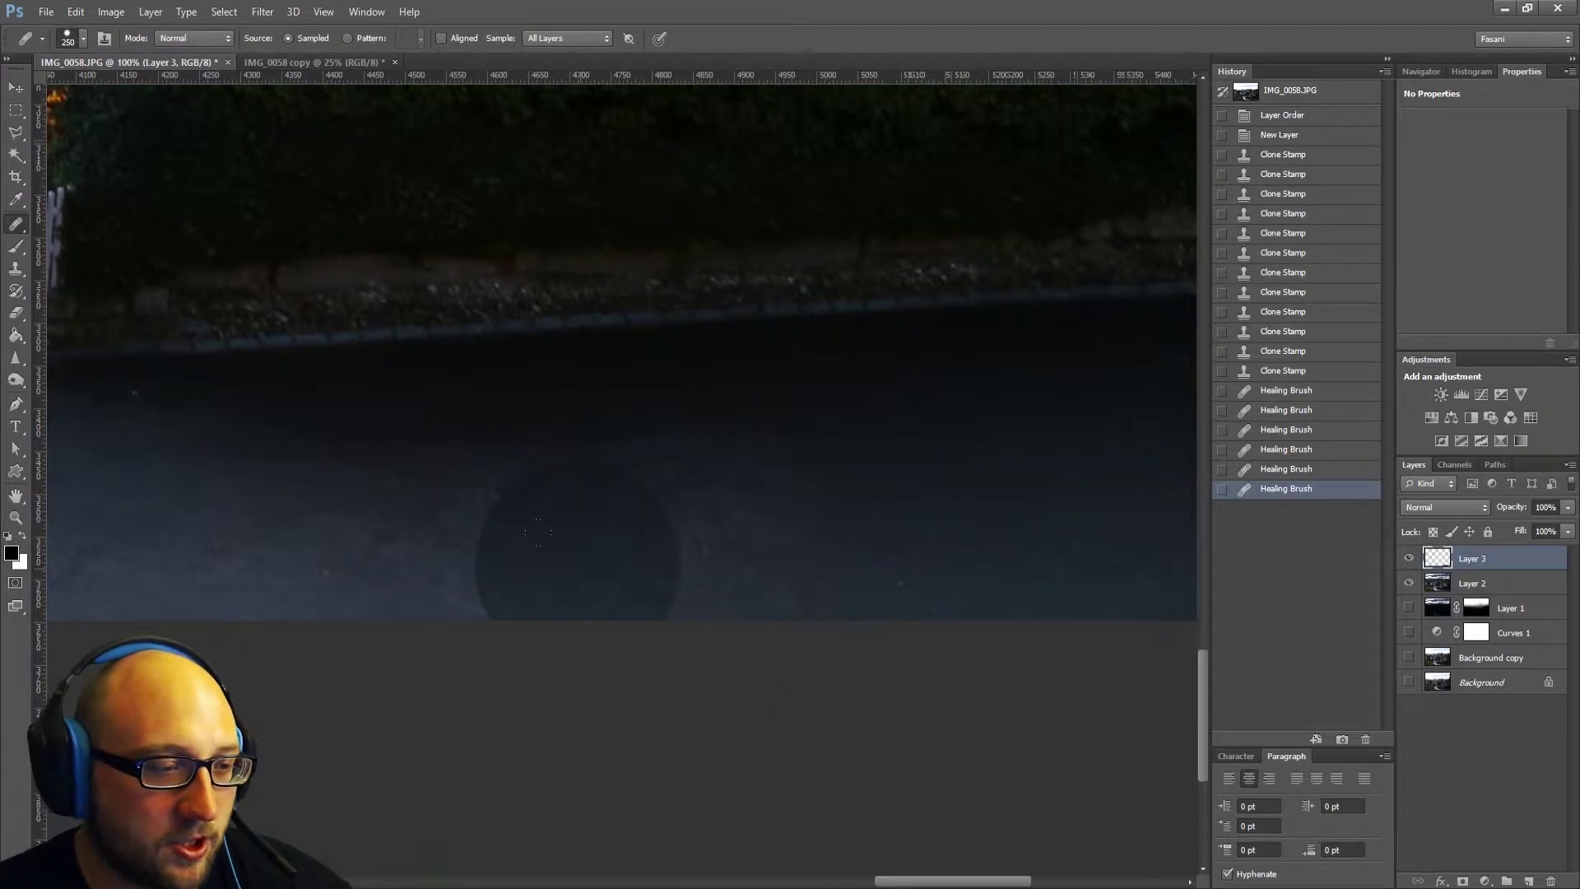
{"action": "left_click", "coordinate": [952, 597]}
{"action": "left_click", "coordinate": [535, 577]}
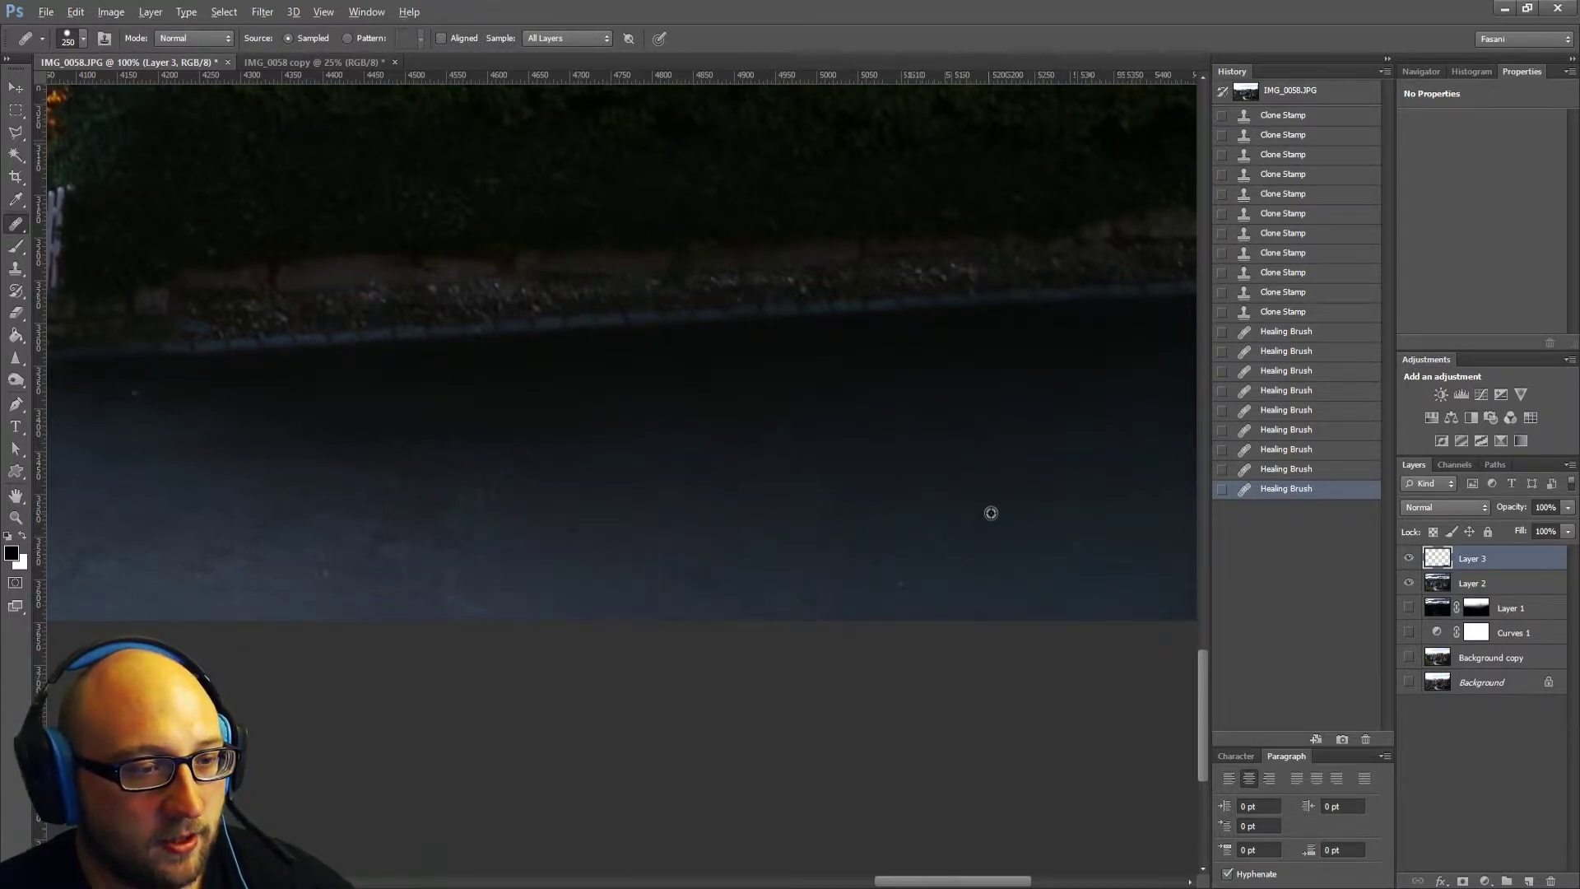
{"action": "left_click", "coordinate": [432, 545]}
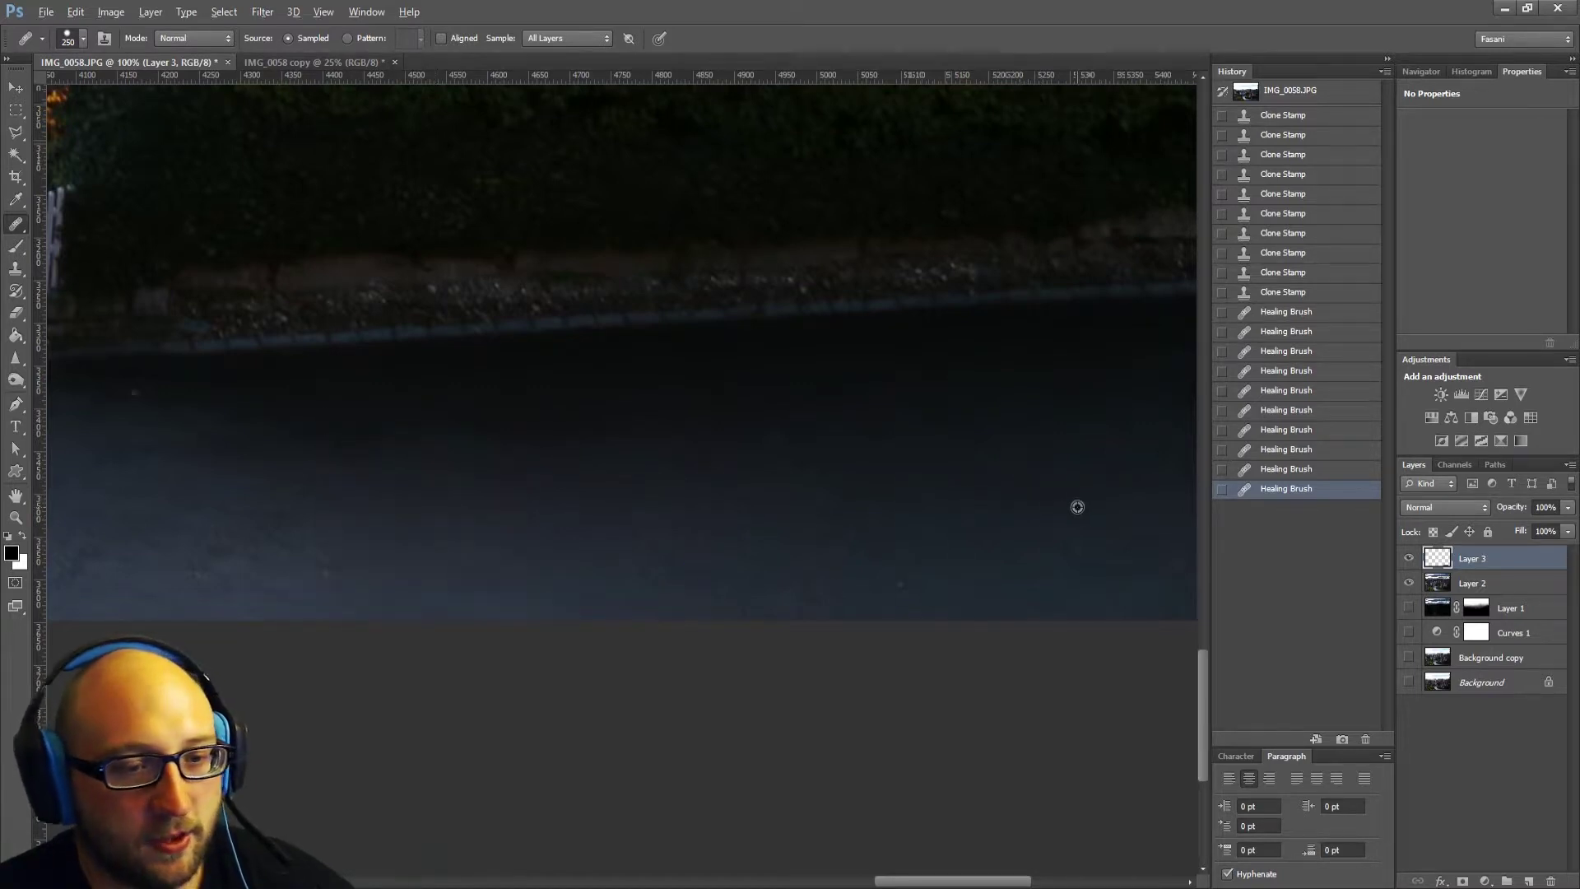
Even out the road texture below and beside the white gate with the 250 px Healing Brush.
{"action": "left_click_drag", "start_coordinate": [592, 434], "coordinate": [1065, 501]}
{"action": "left_click", "coordinate": [745, 529]}
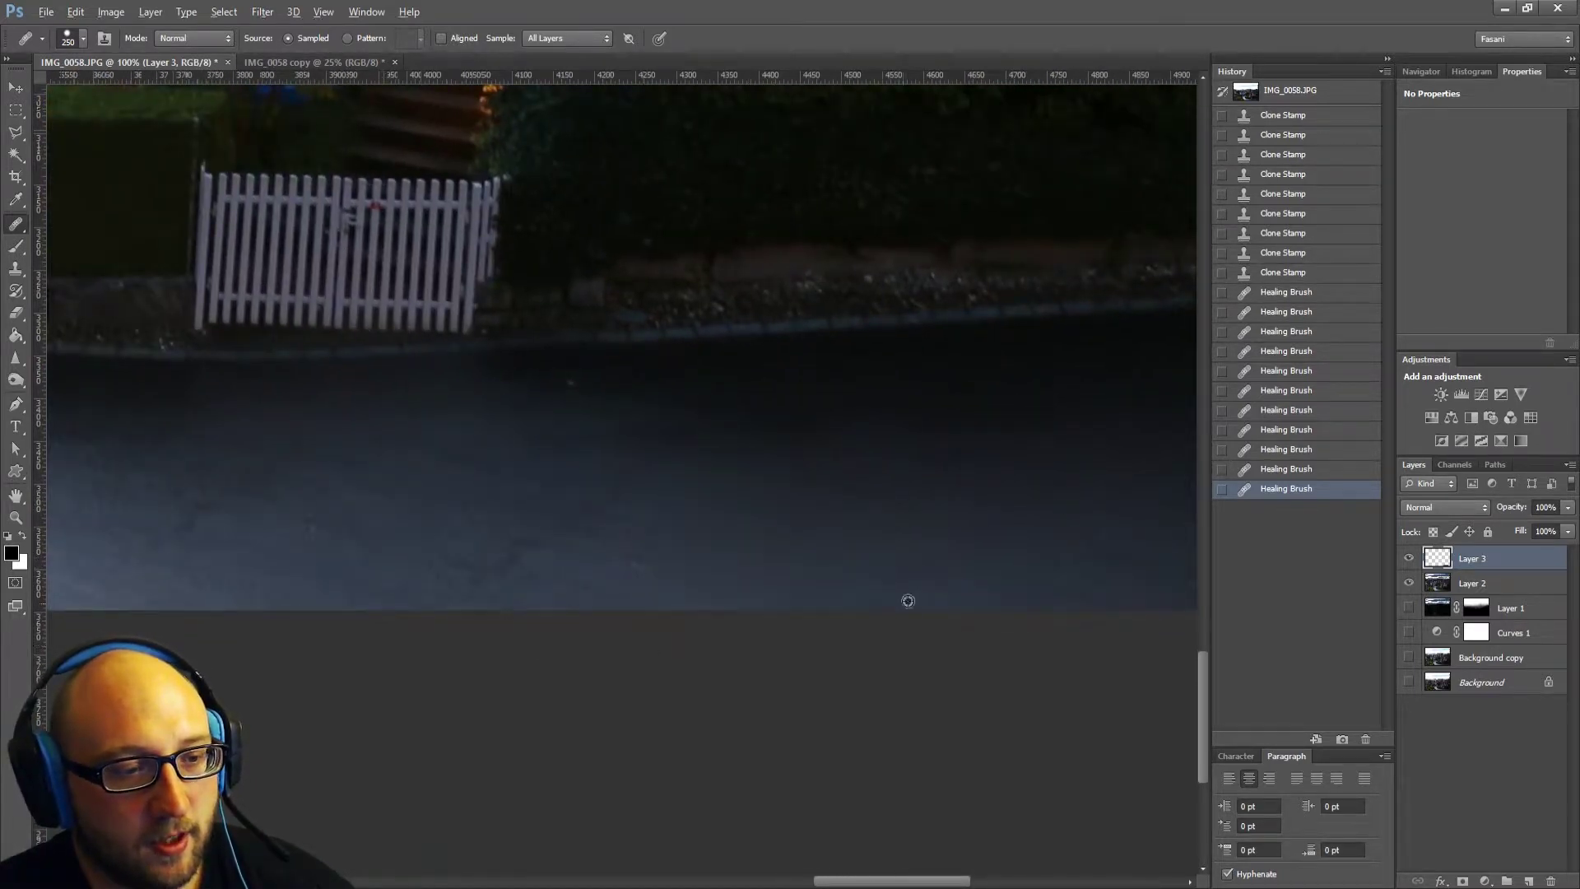
{"action": "left_click", "coordinate": [549, 550]}
{"action": "left_click", "coordinate": [631, 562]}
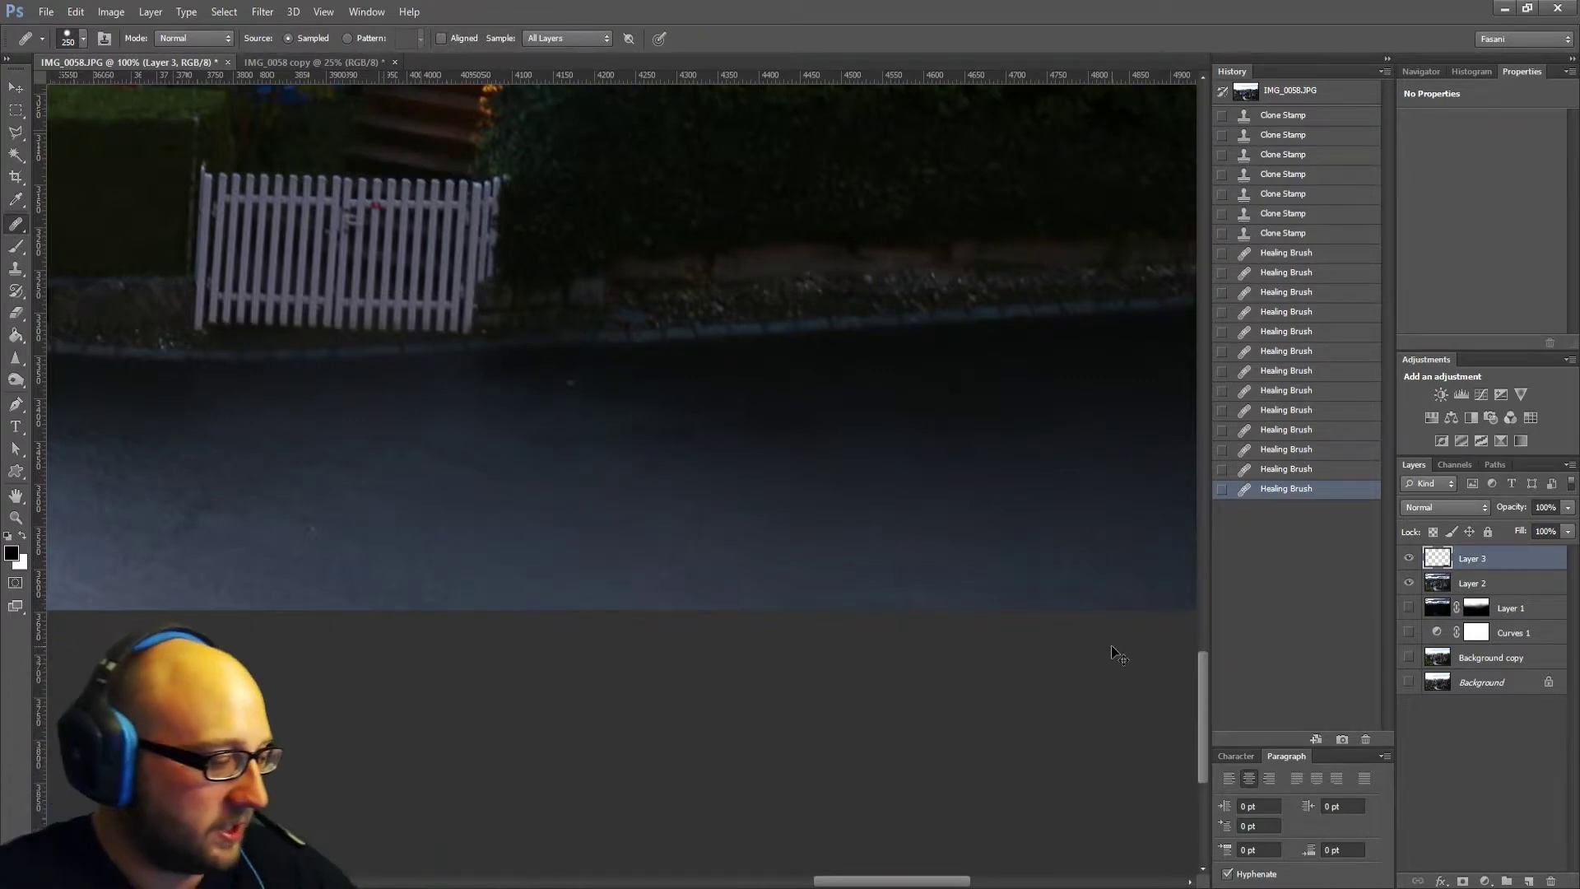
Reduce the Healing Brush to 150 px and heal the blemish on the dark road just beside the white gate.
{"action": "key", "text": "ctrl+minus"}
{"action": "key", "text": "ctrl+minus"}
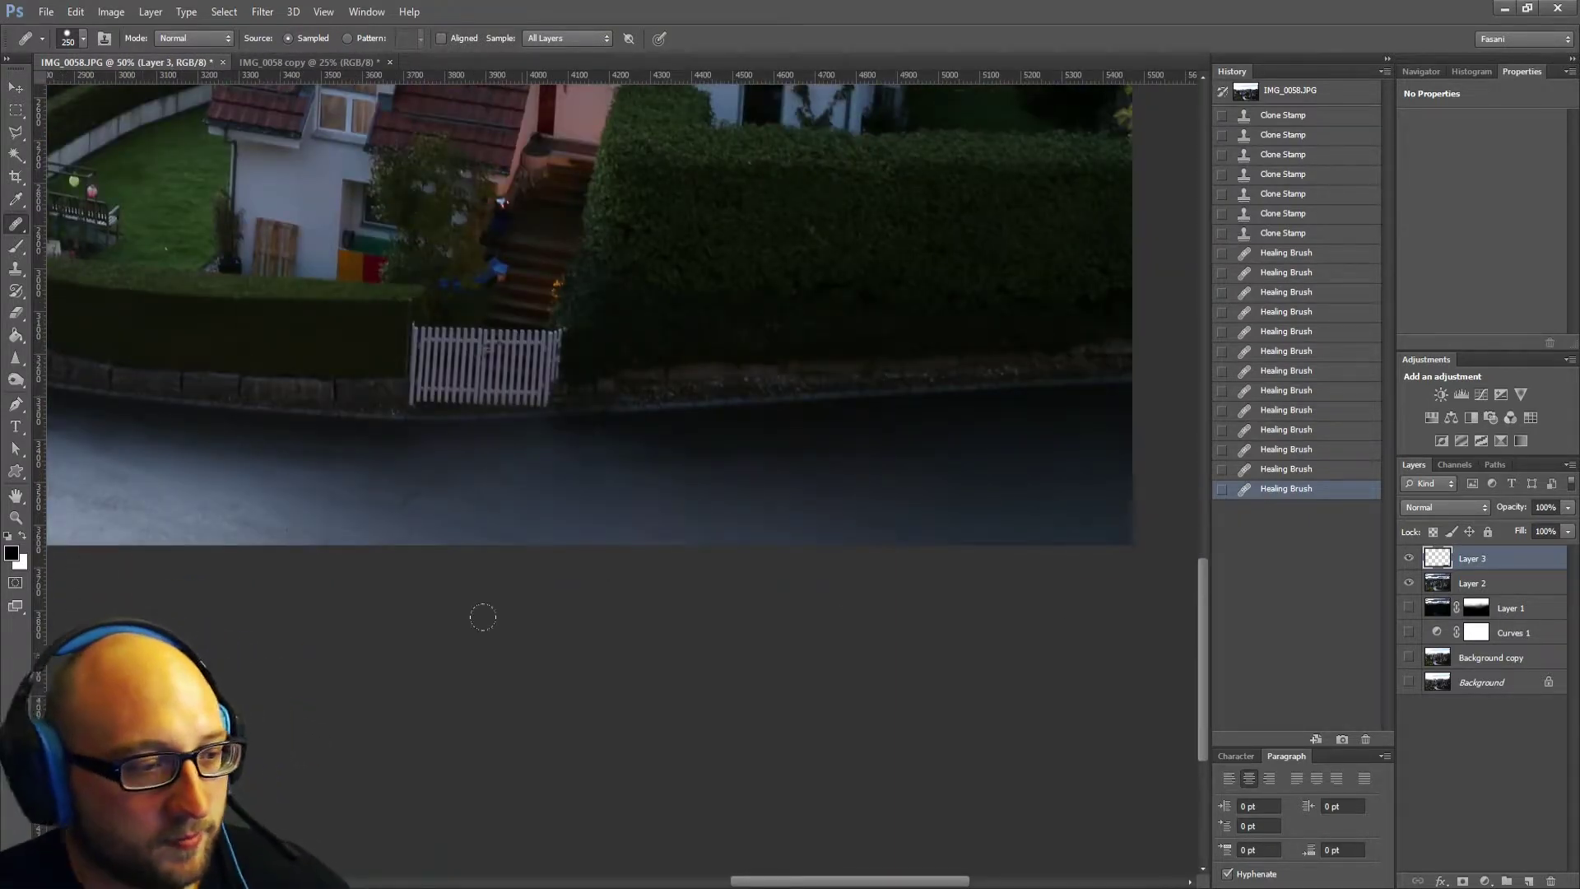
{"action": "left_click", "coordinate": [361, 499]}
{"action": "key", "text": "bracketleft"}
{"action": "key", "text": "bracketleft"}
{"action": "key", "text": "bracketleft"}
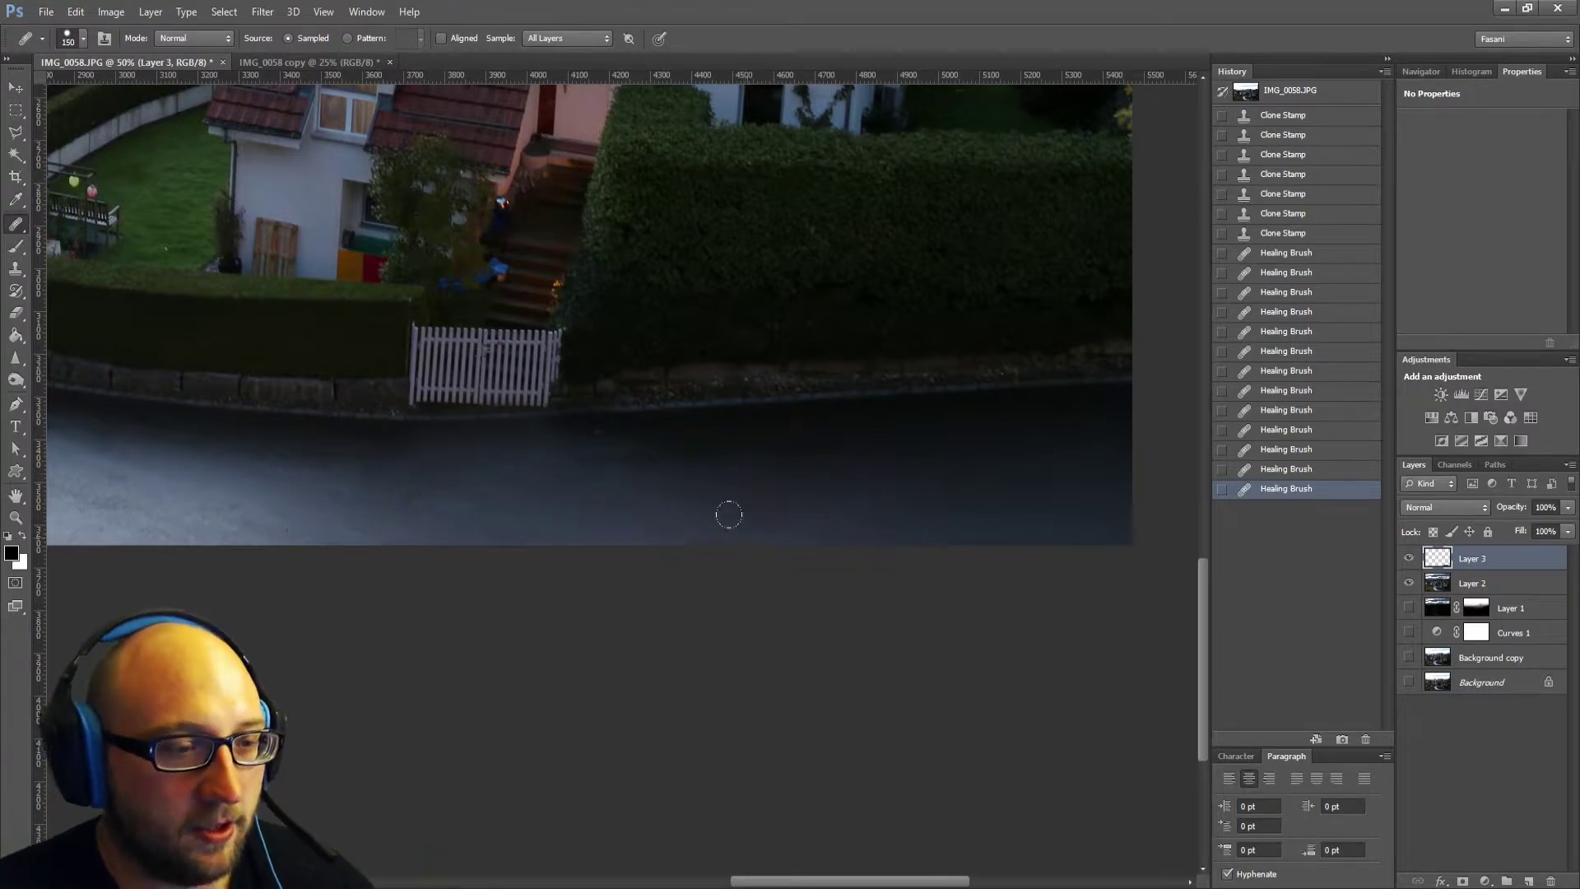
{"action": "left_click_drag", "start_coordinate": [631, 445], "coordinate": [598, 443]}
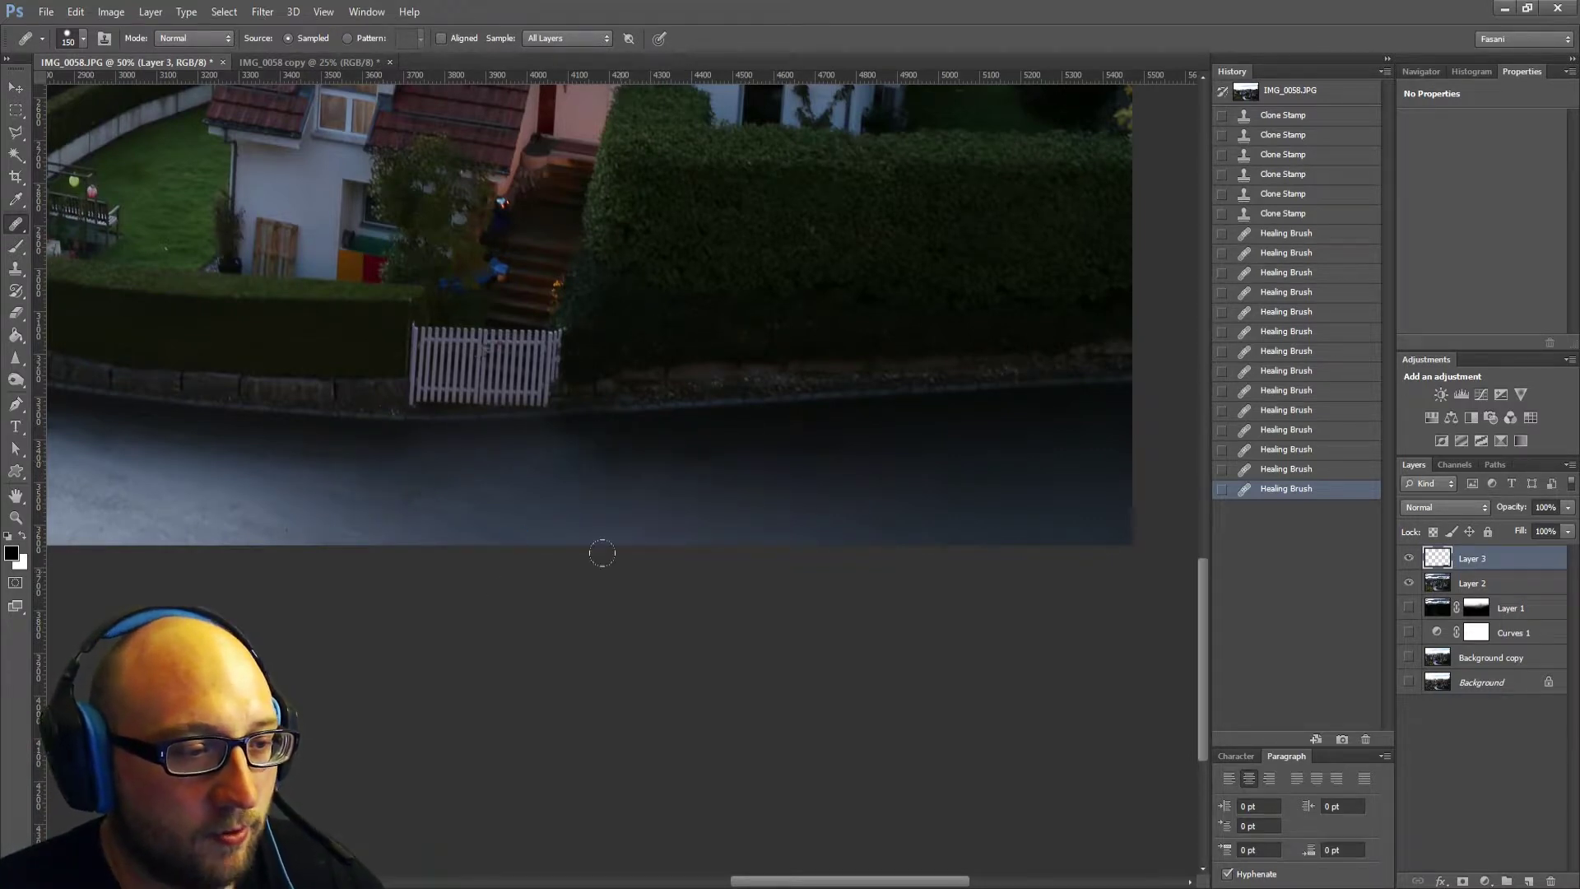
{"action": "left_click", "coordinate": [699, 519]}
{"action": "mouse_move", "coordinate": [691, 479]}
{"action": "left_mouse_down"}
{"action": "mouse_move", "coordinate": [678, 459]}
{"action": "mouse_move", "coordinate": [599, 447]}
{"action": "left_mouse_up"}
Blend the remaining road blotches near the gate and along the lower edge with a 90 px Healing Brush.
{"action": "key", "text": "bracketleft"}
{"action": "key", "text": "bracketleft"}
{"action": "key", "text": "bracketleft"}
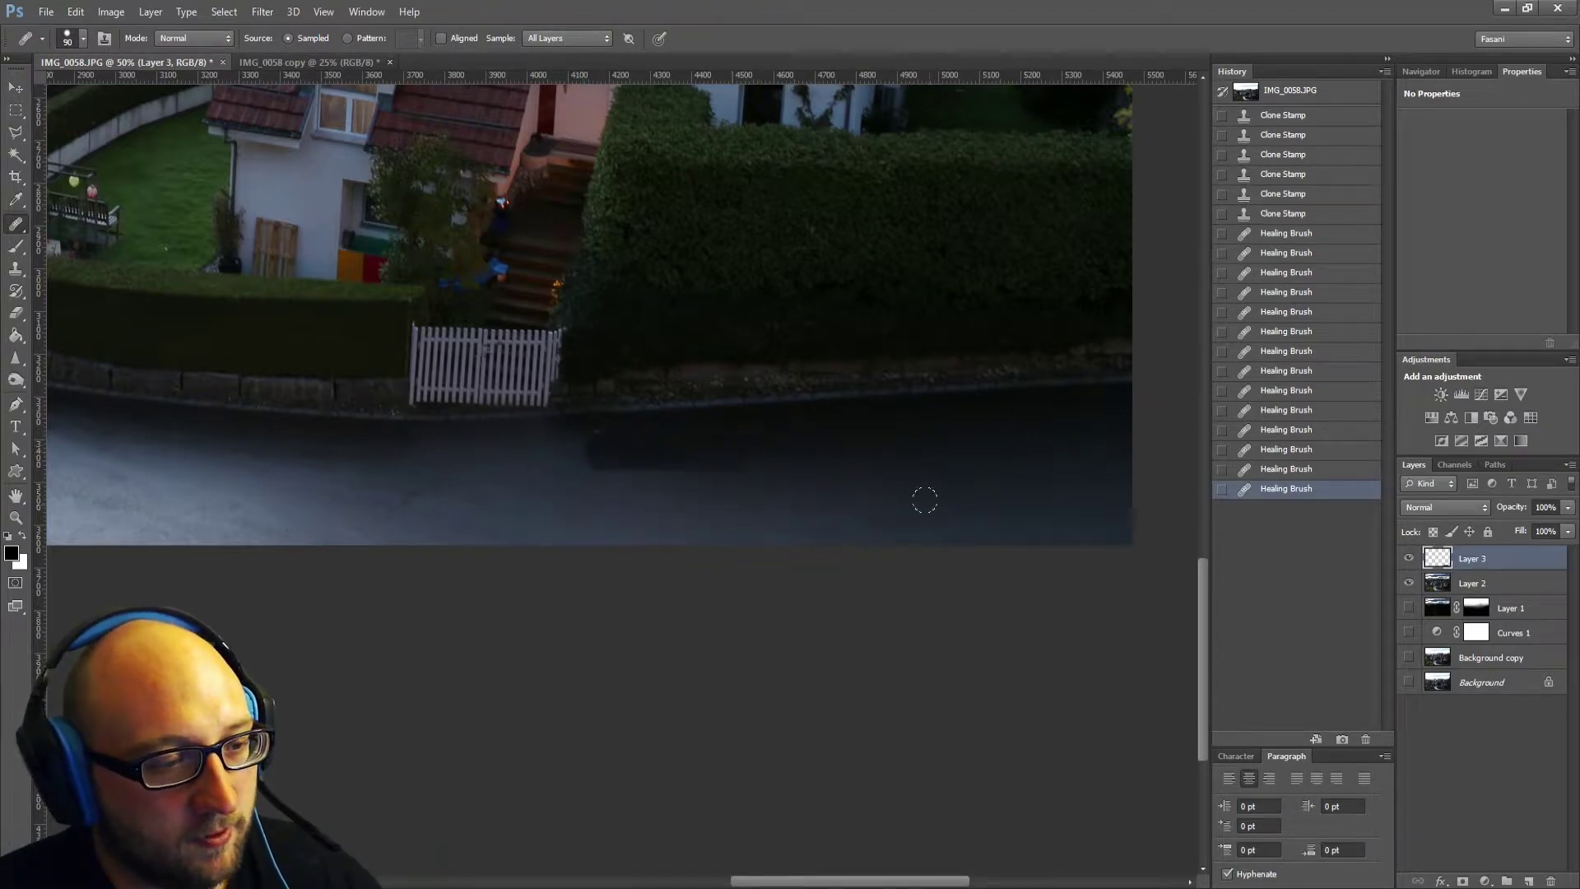
{"action": "left_click", "coordinate": [582, 439]}
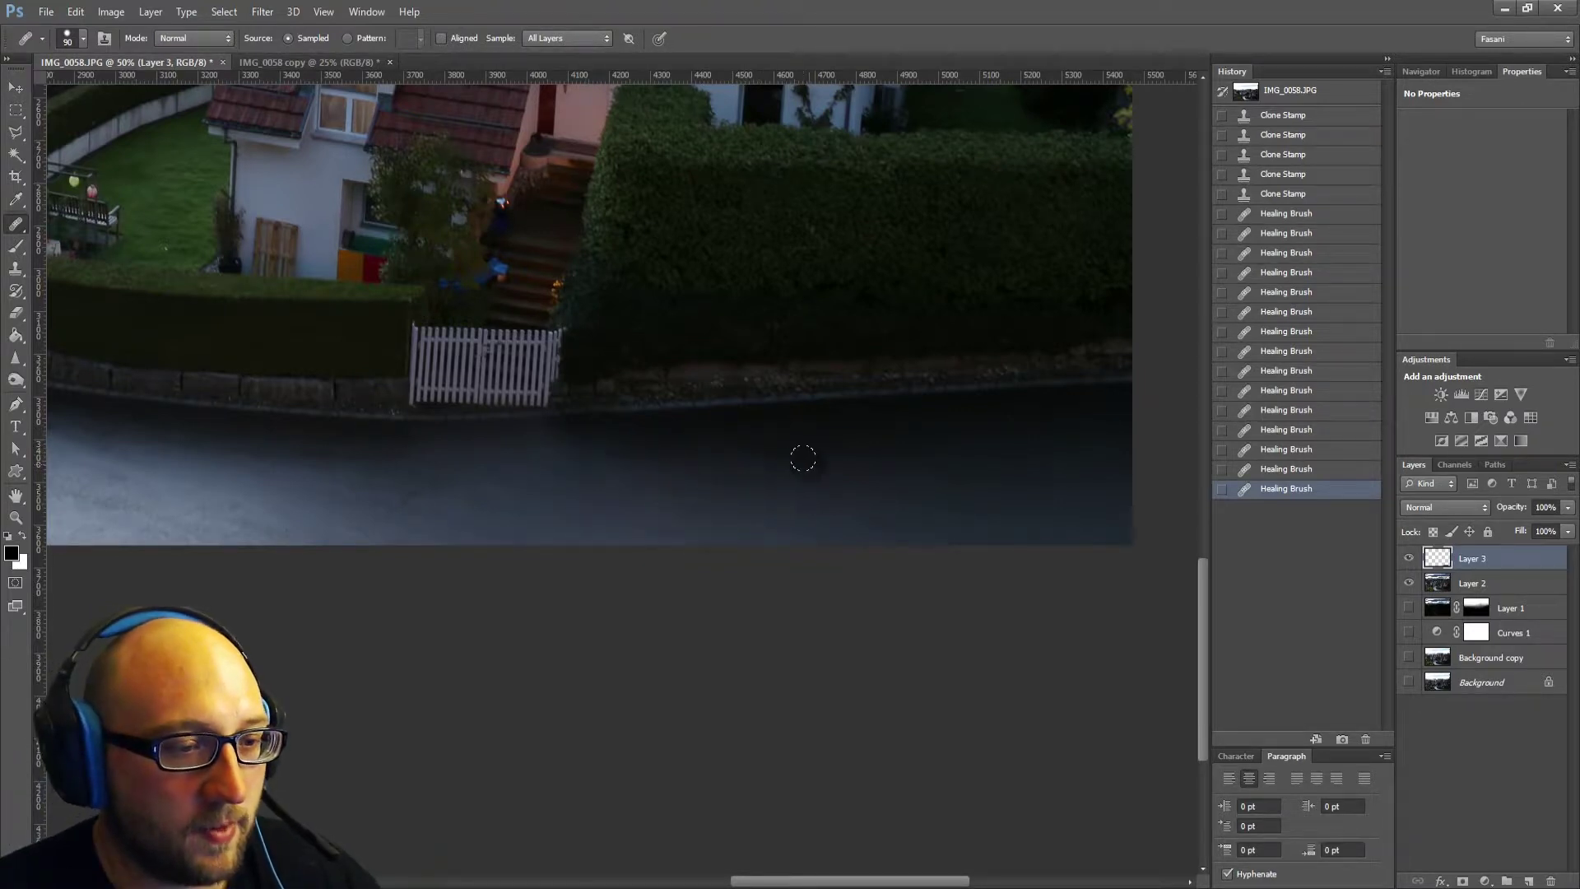
{"action": "left_click", "coordinate": [994, 533]}
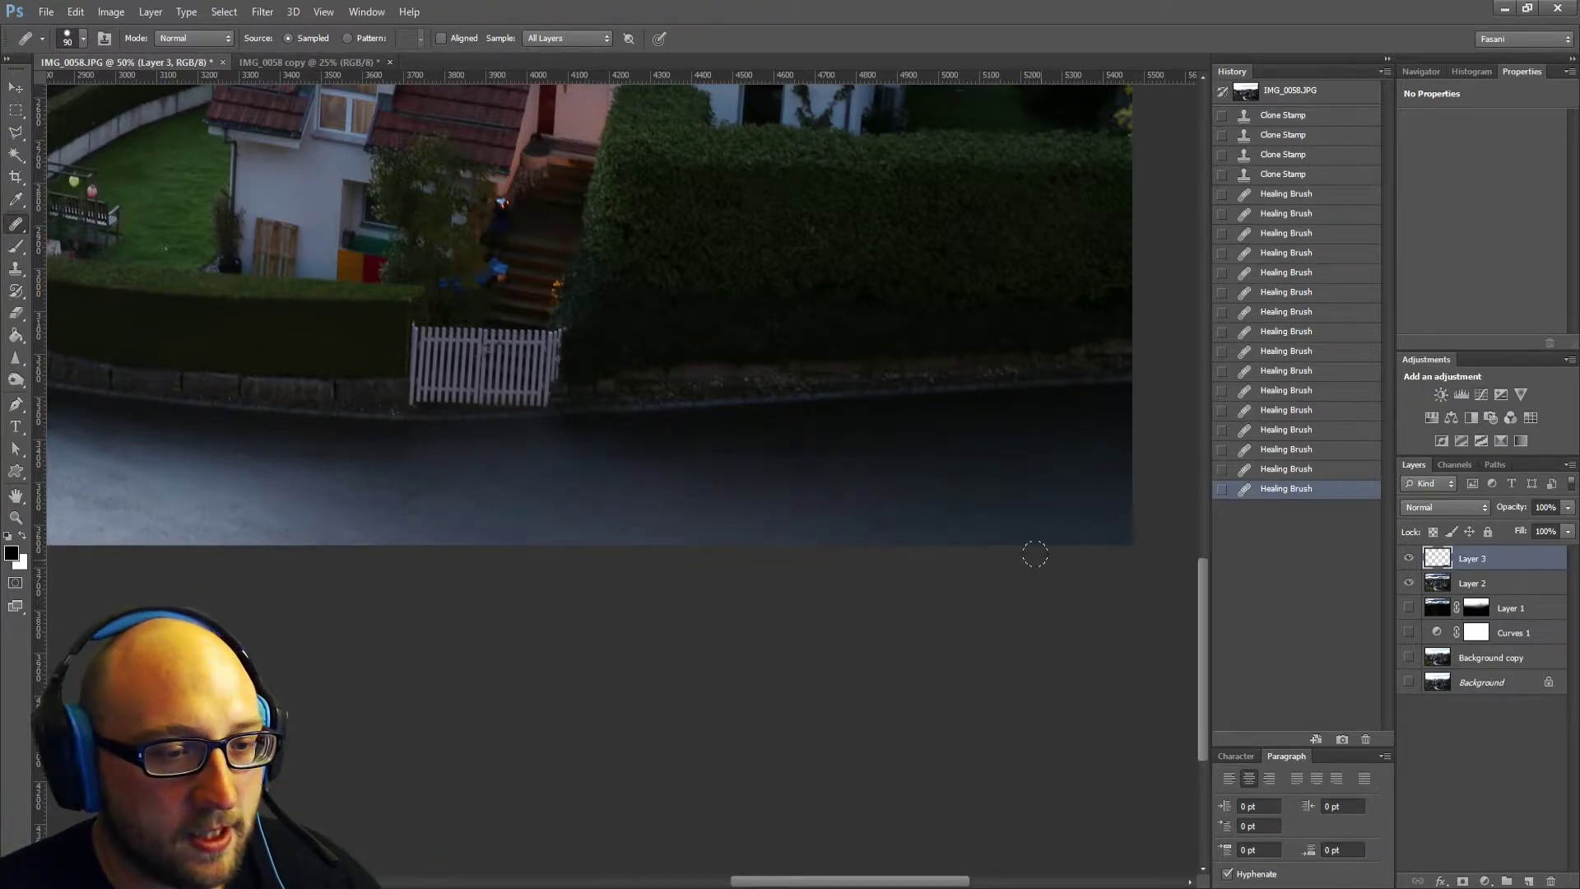
{"action": "left_click", "coordinate": [1025, 496]}
{"action": "left_click", "coordinate": [852, 517]}
{"action": "left_click", "coordinate": [856, 537]}
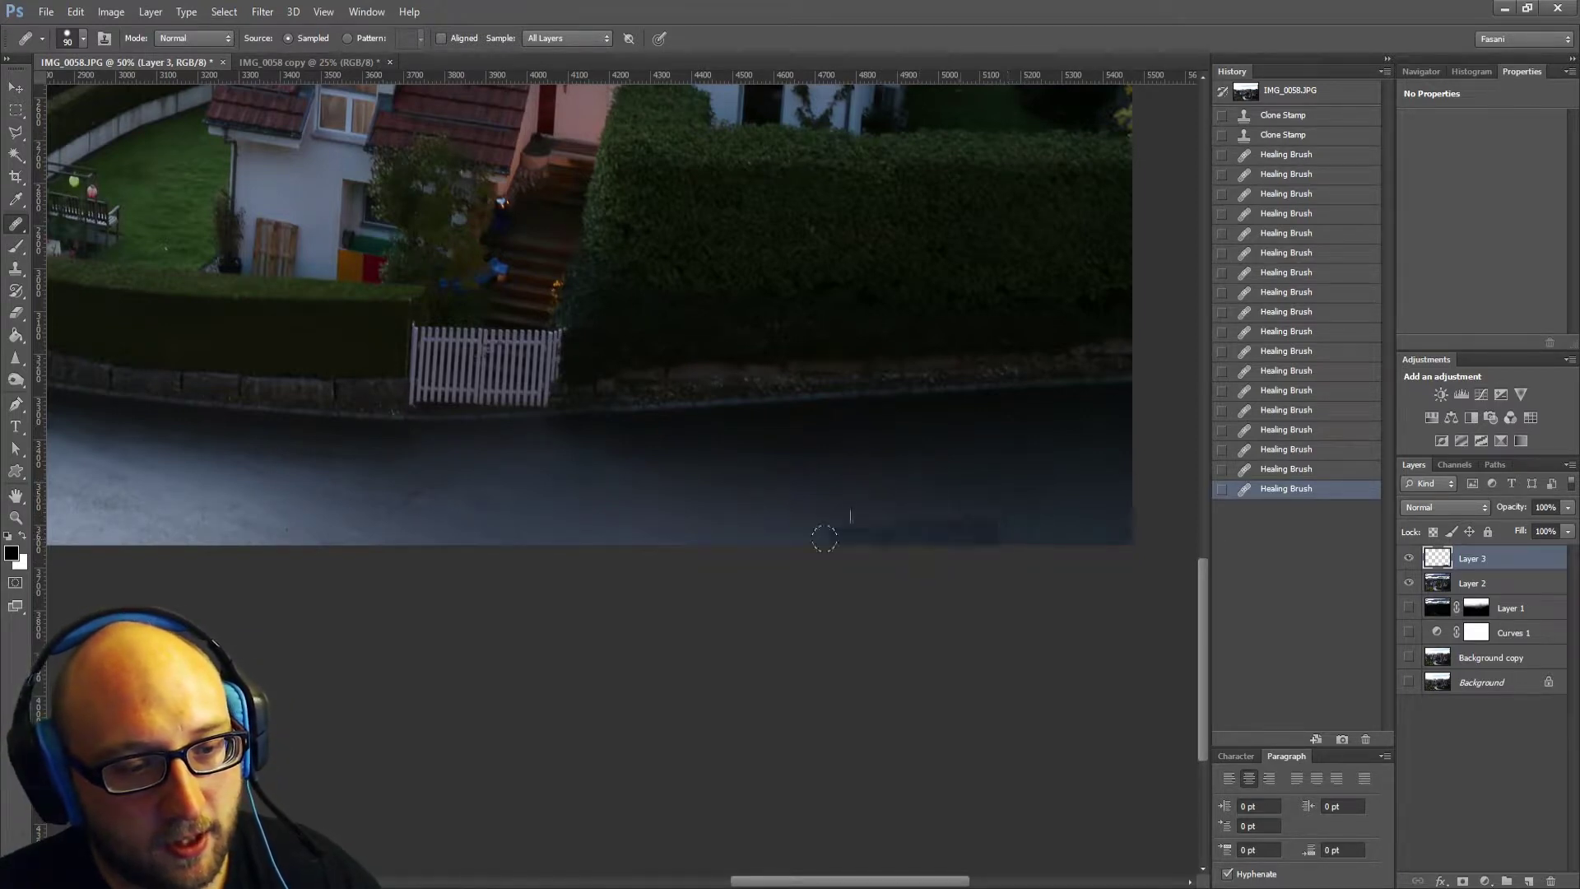
{"action": "left_click", "coordinate": [738, 527]}
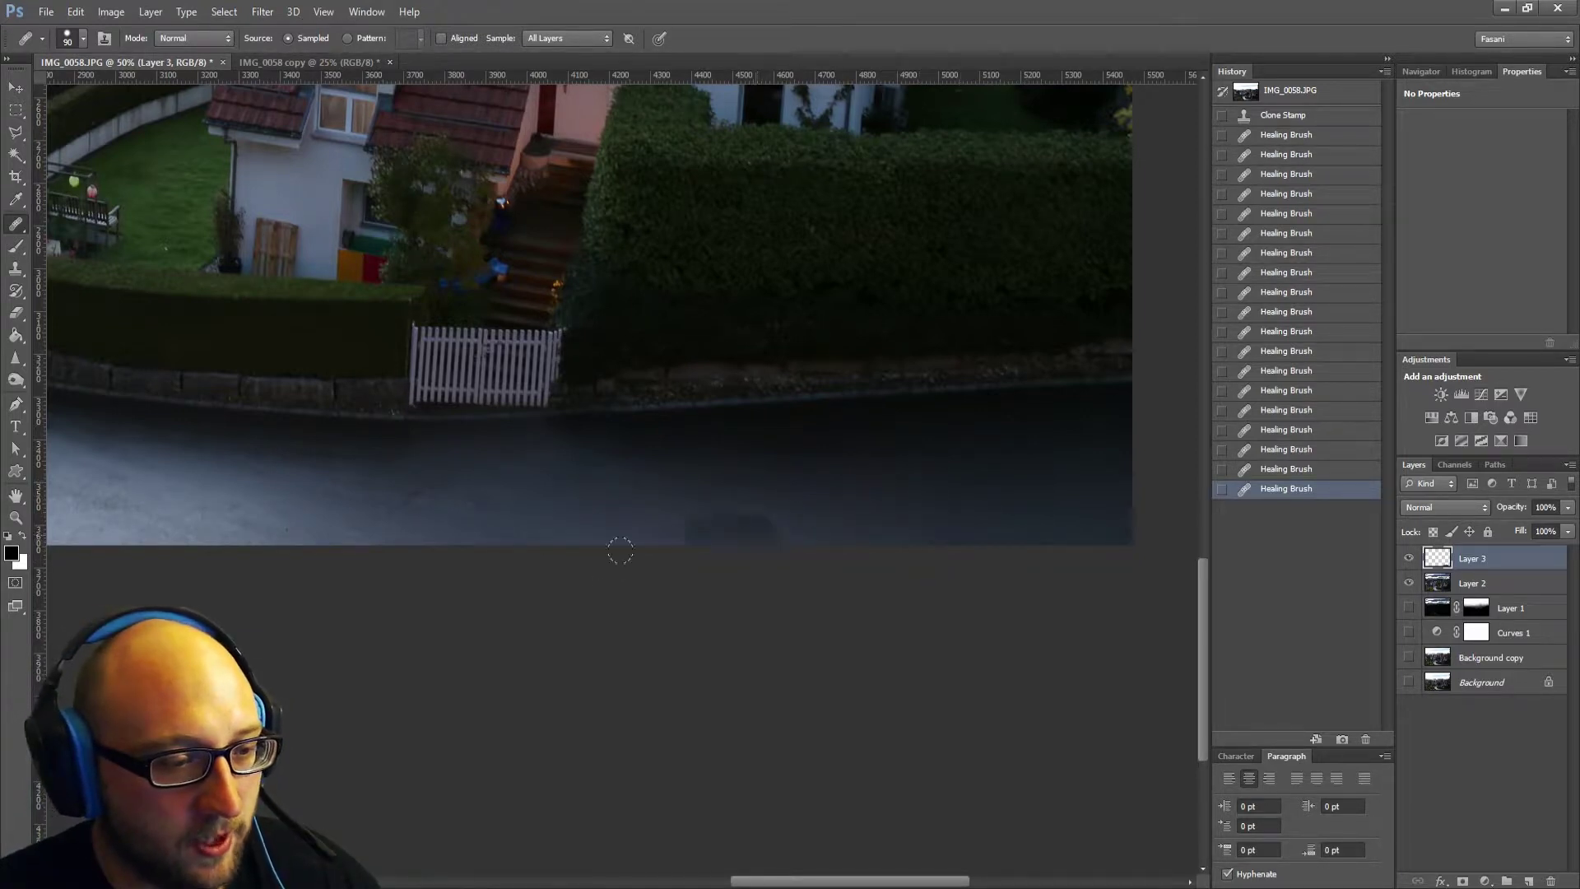
{"action": "left_click_drag", "start_coordinate": [403, 490], "coordinate": [393, 497]}
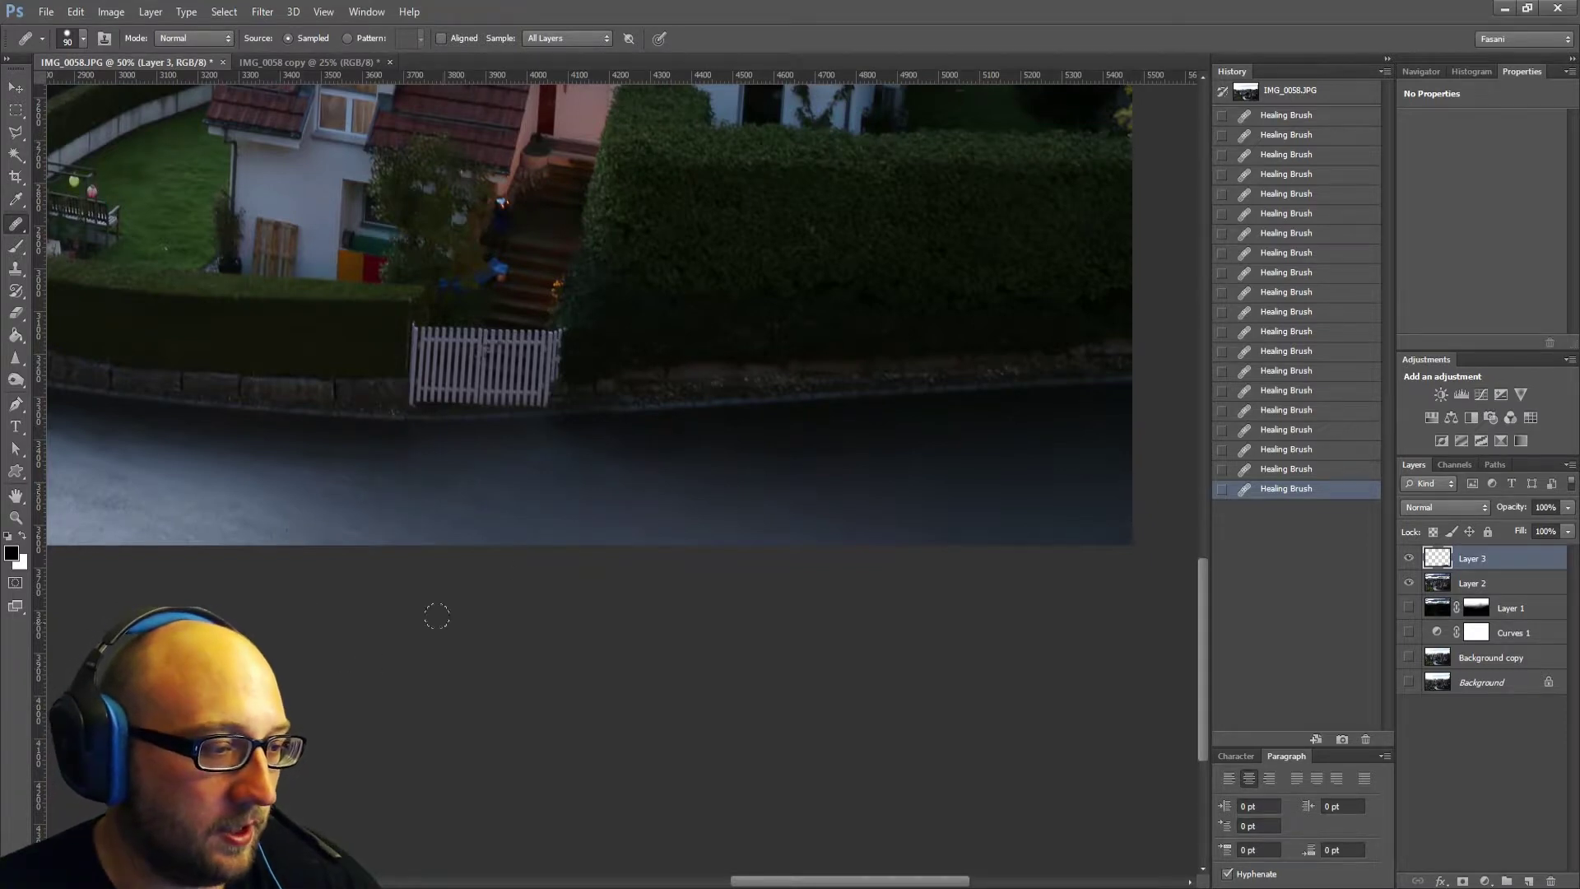
Compare the road with and without the lamp retouching by toggling the visibility of Layer 3 repeatedly.
{"action": "left_click", "coordinate": [1410, 559]}
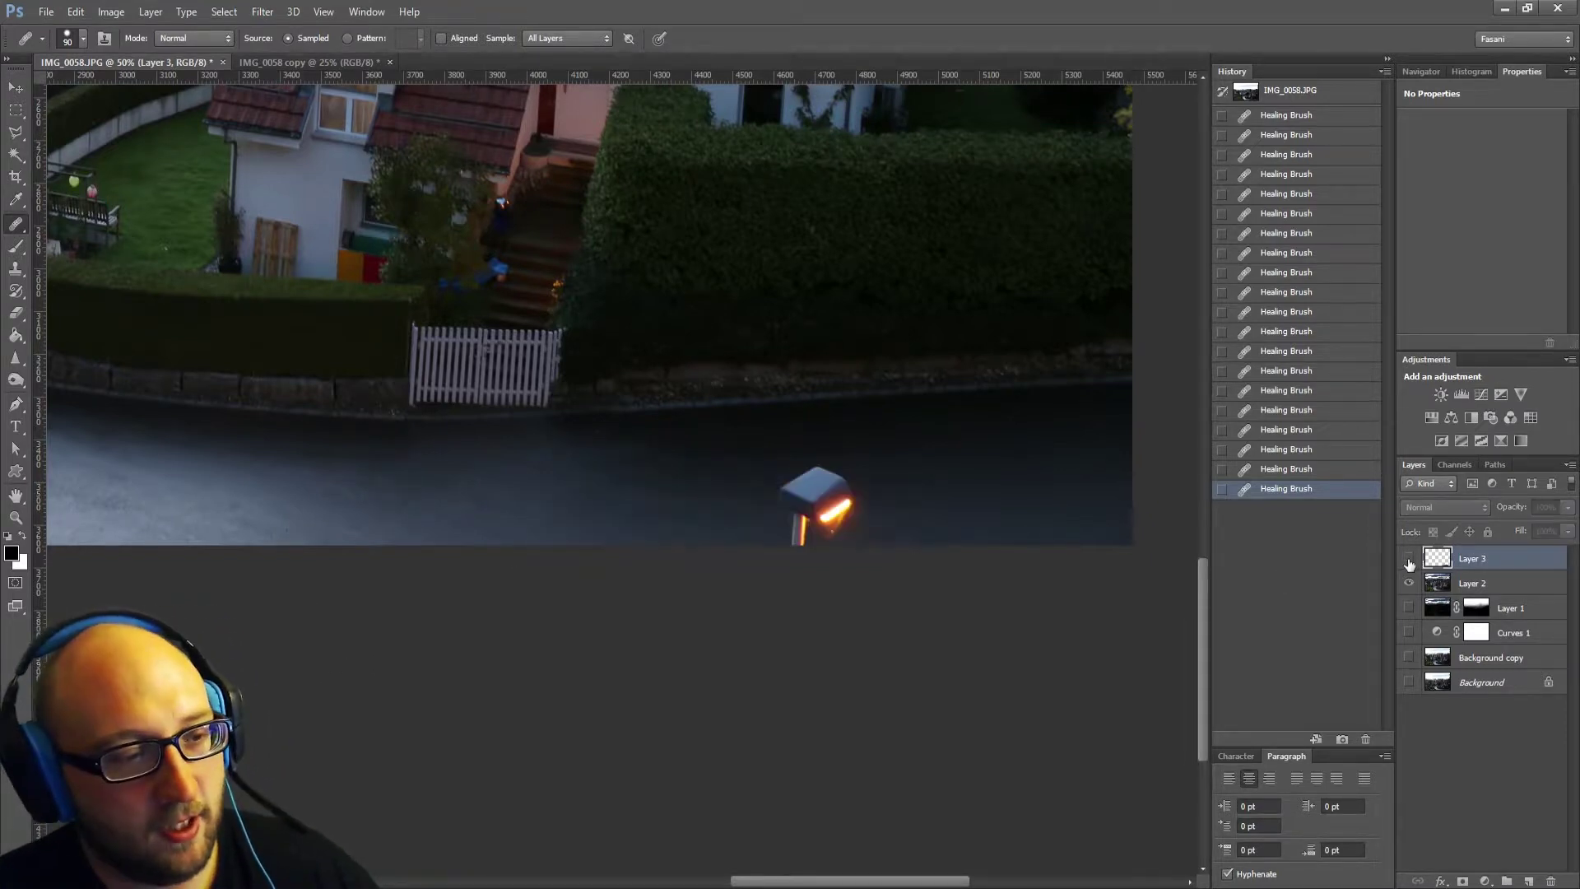
{"action": "left_click", "coordinate": [1409, 559]}
{"action": "left_click", "coordinate": [1409, 559]}
{"action": "left_click", "coordinate": [1409, 559]}
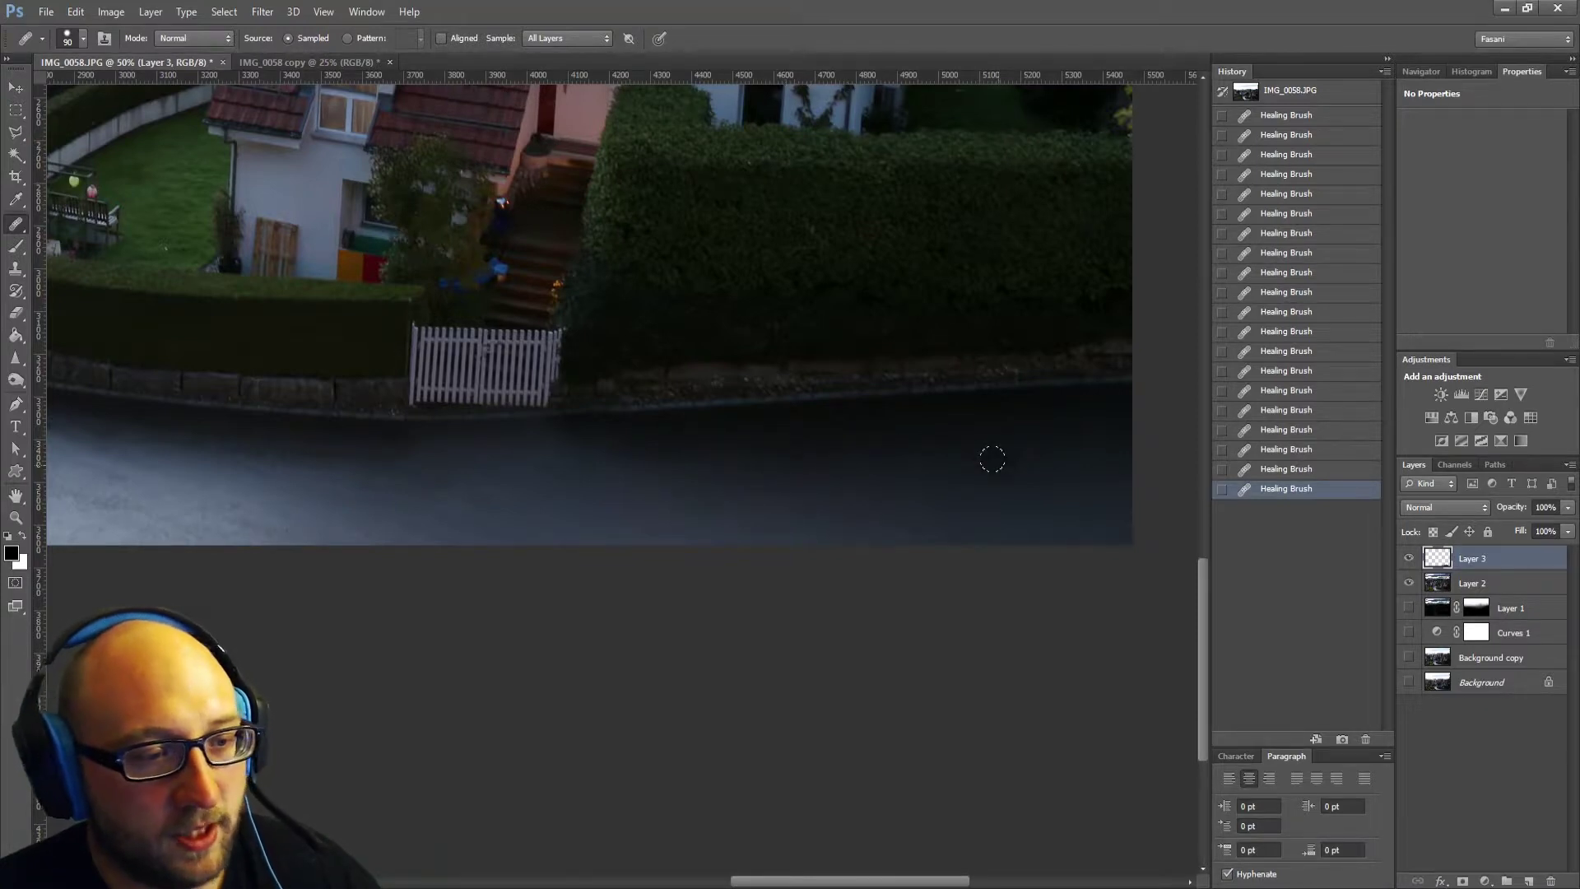
{"action": "left_click", "coordinate": [1408, 559]}
{"action": "left_click", "coordinate": [1408, 559]}
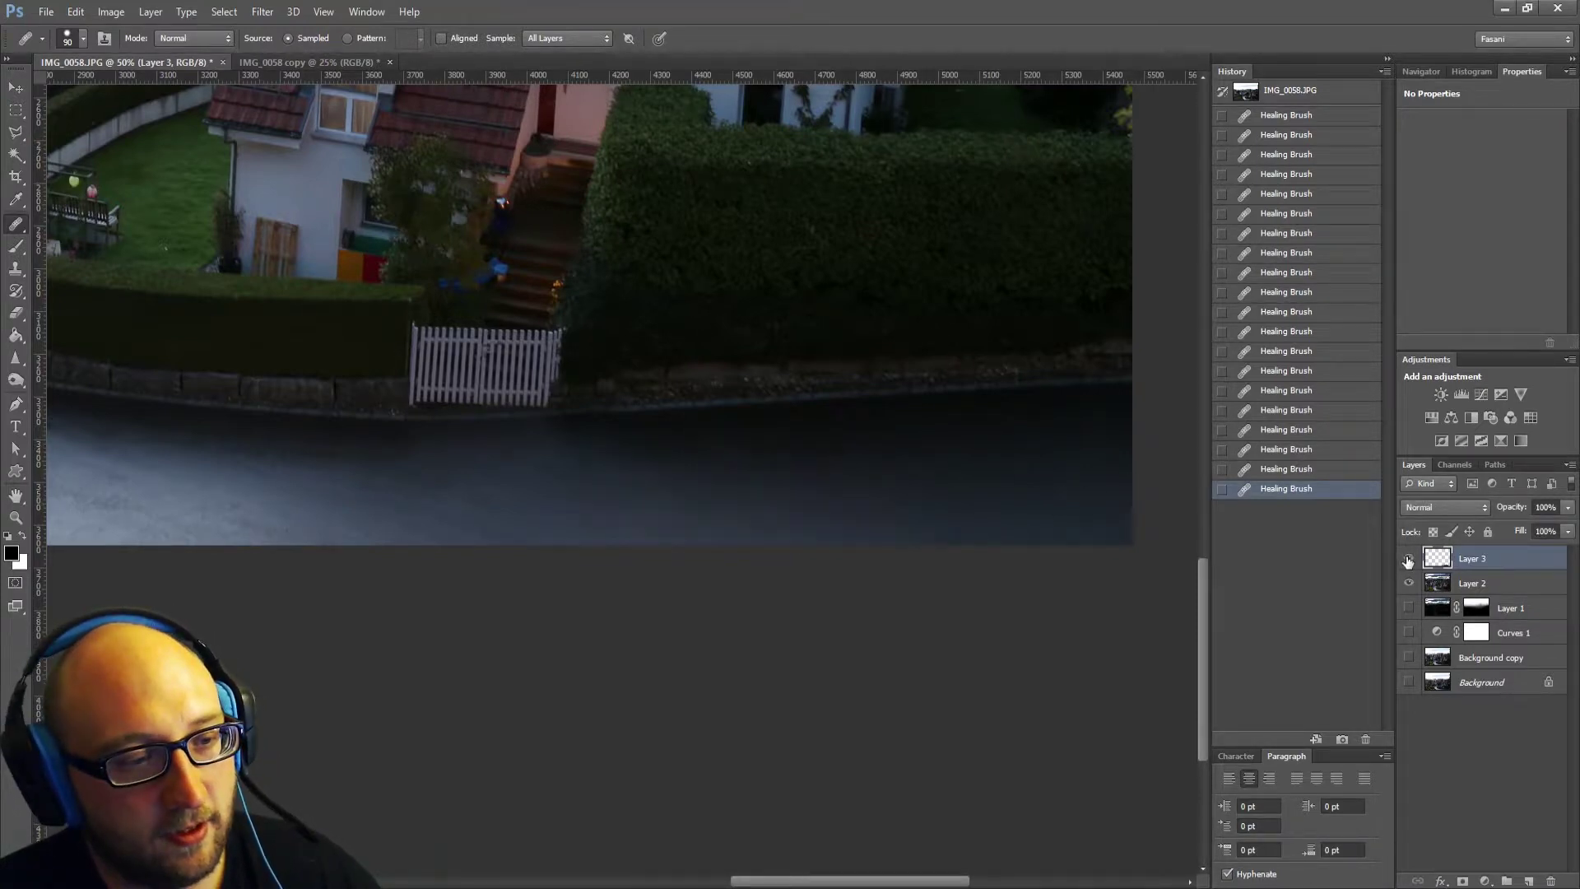
{"action": "left_click", "coordinate": [1408, 559]}
{"action": "left_click", "coordinate": [1409, 559]}
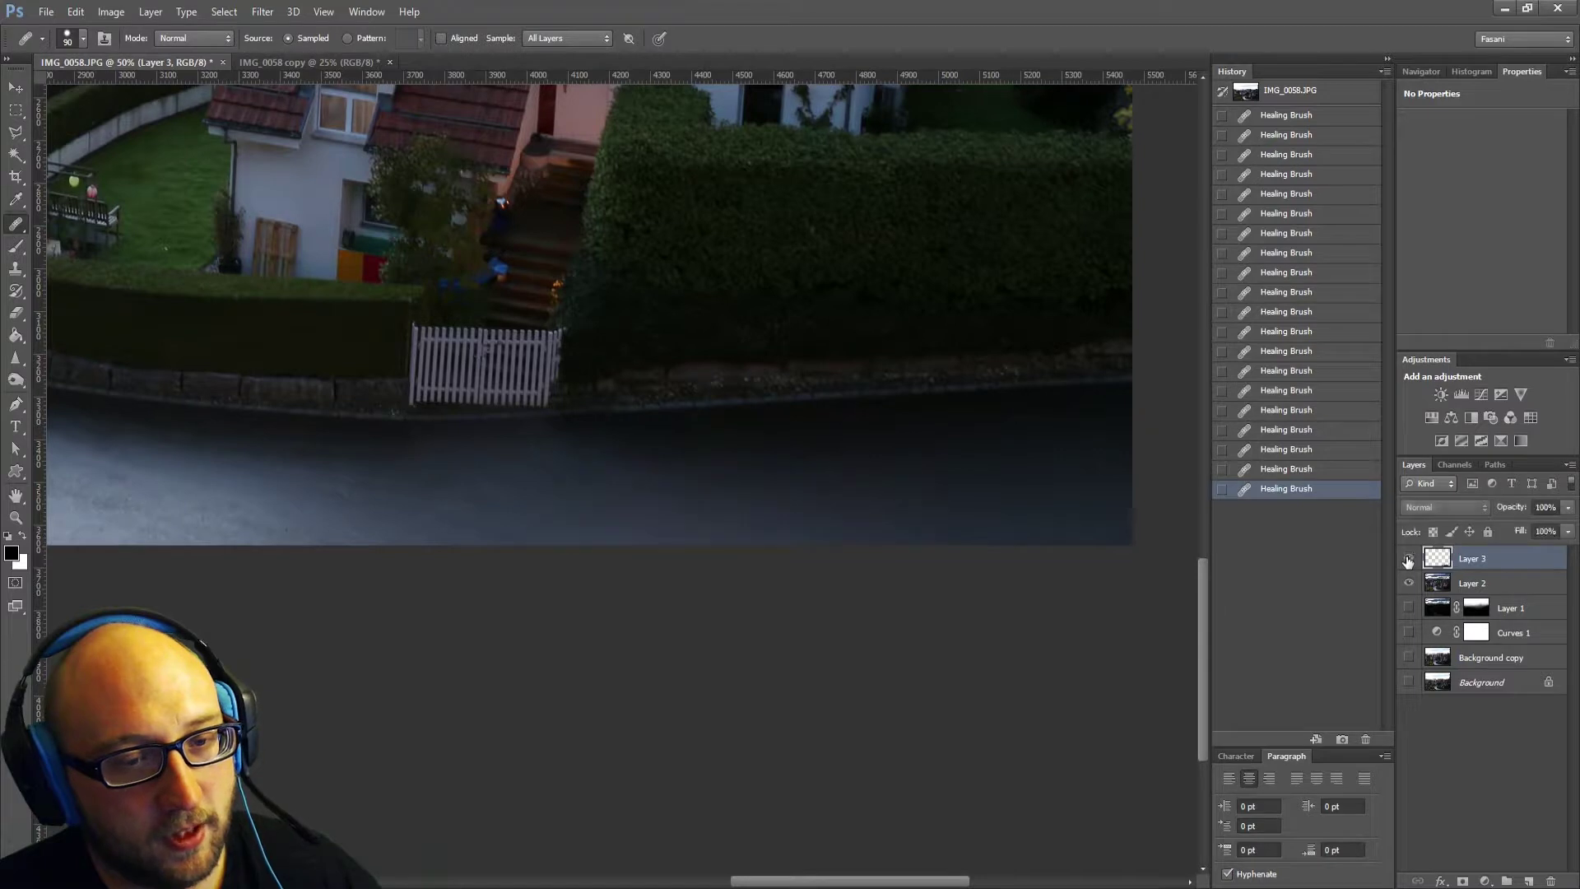
{"action": "left_click", "coordinate": [1408, 559]}
{"action": "left_click", "coordinate": [1409, 559]}
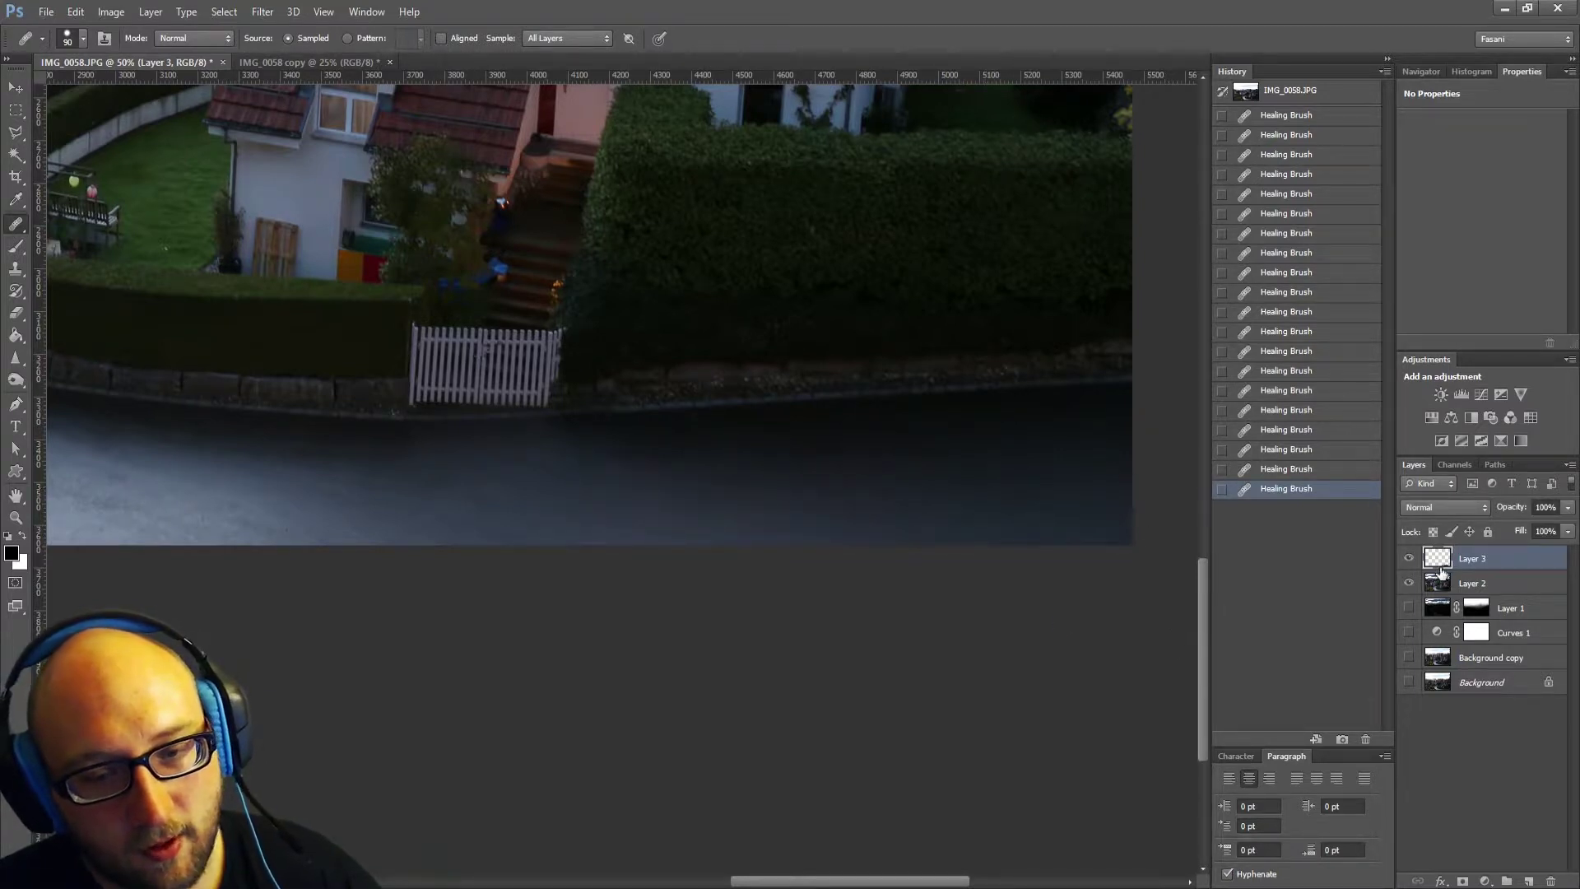
{"action": "left_click", "coordinate": [1408, 559]}
{"action": "left_click", "coordinate": [1408, 559]}
Heal marks on the bright road near the small yellow bush at the lower edge with the 90 px Healing Brush.
{"action": "left_click_drag", "start_coordinate": [470, 481], "coordinate": [1020, 478]}
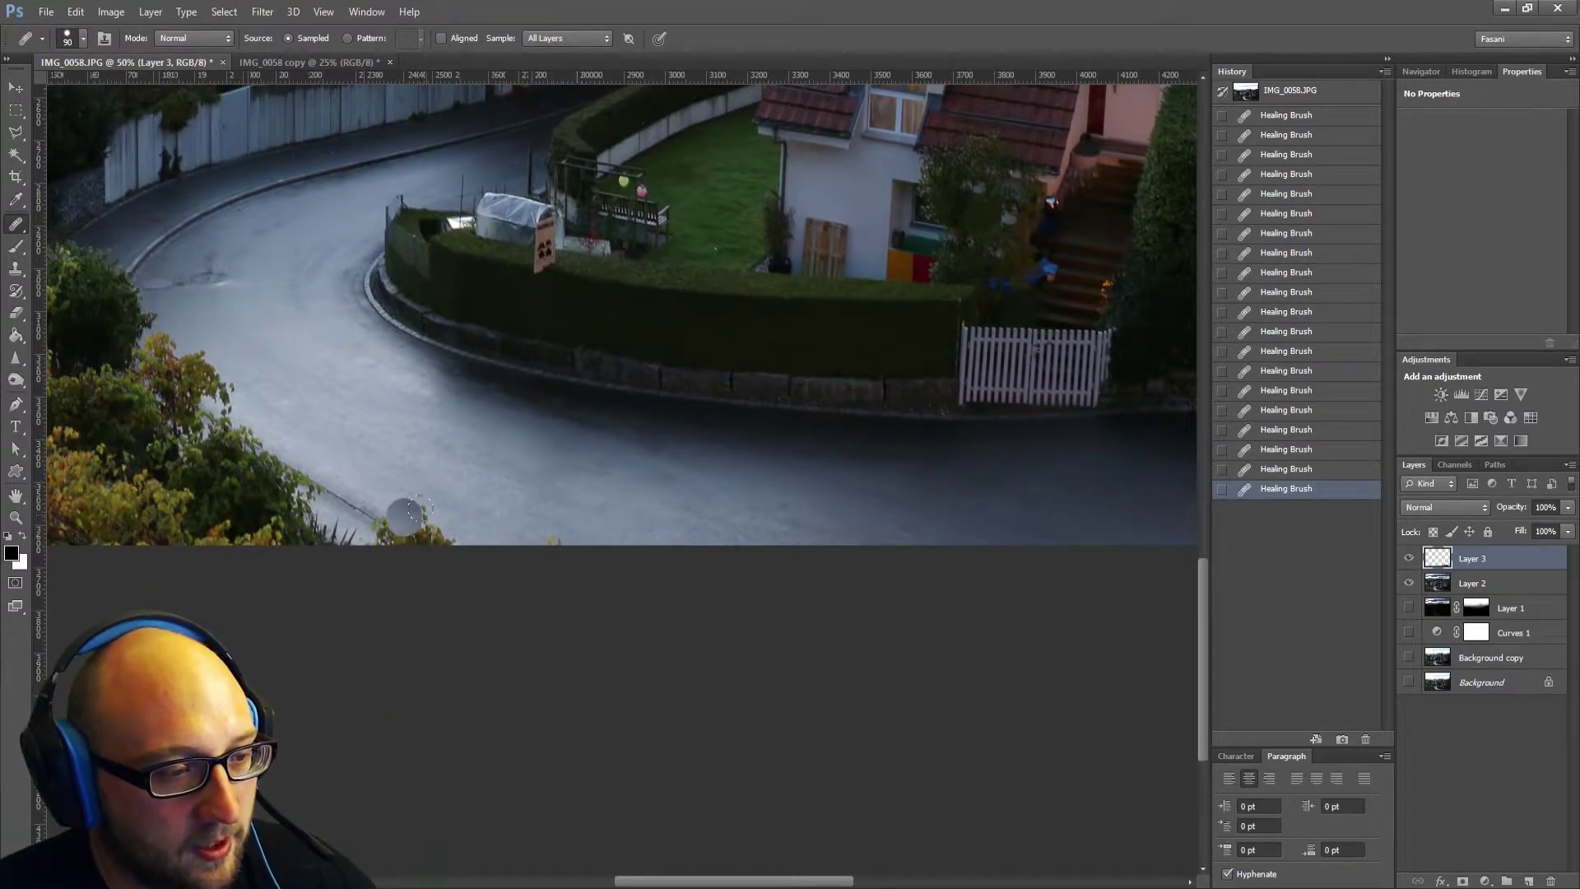
{"action": "left_click", "coordinate": [537, 511], "text": "alt"}
{"action": "left_click_drag", "start_coordinate": [638, 516], "coordinate": [517, 461]}
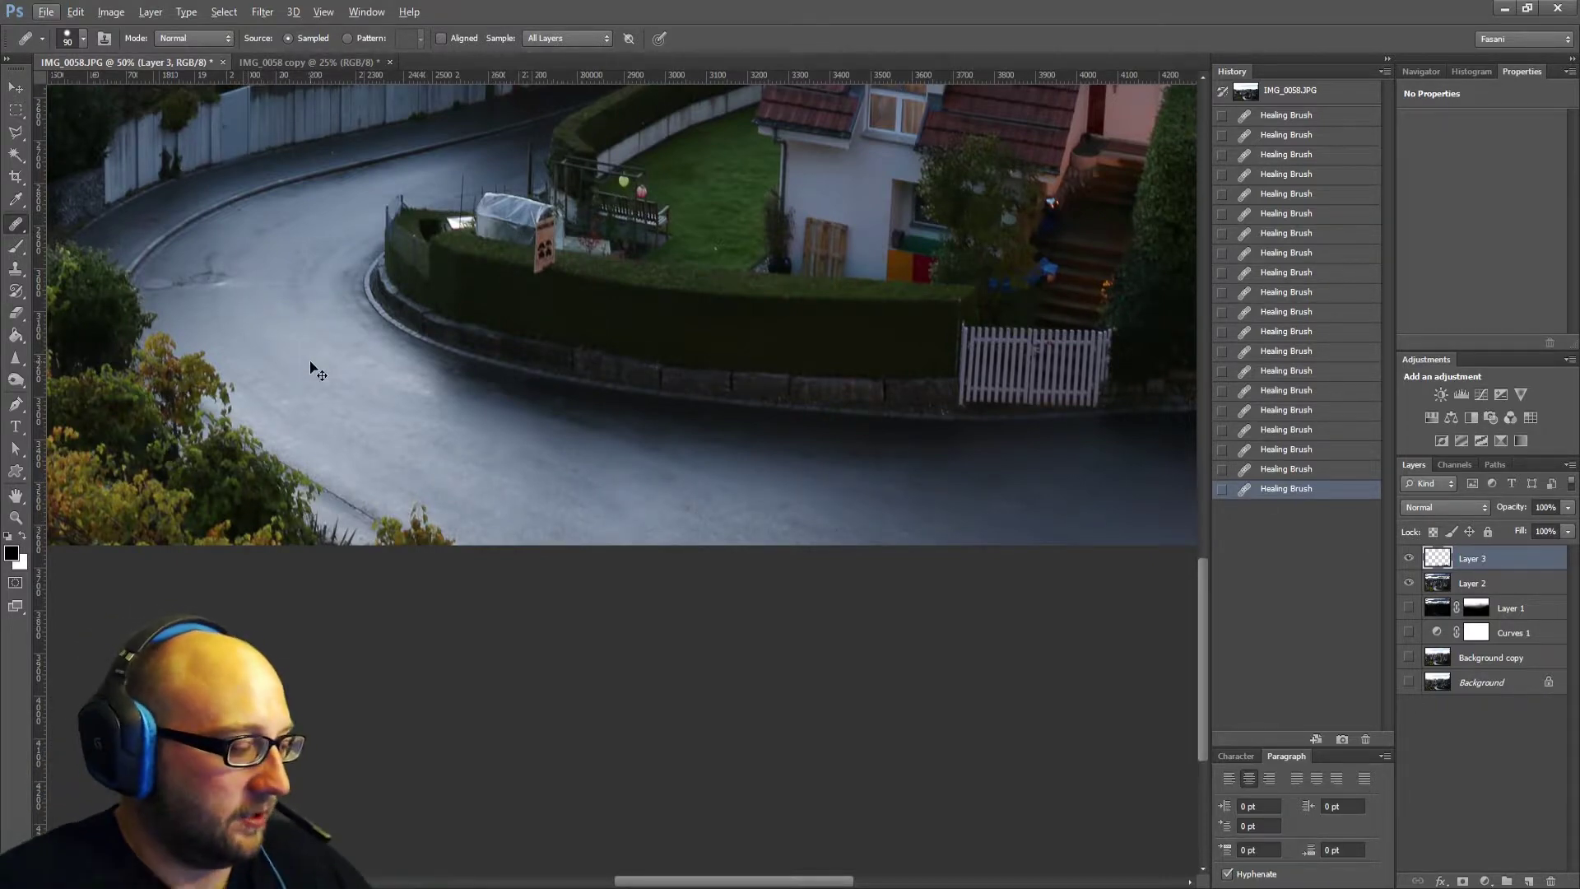
Remove the small dark specks from the bright road near the lower edge with a 45 px Healing Brush.
{"action": "key", "text": "ctrl+plus"}
{"action": "key", "text": "ctrl+plus"}
{"action": "key", "text": "ctrl+plus"}
{"action": "left_click_drag", "start_coordinate": [354, 364], "coordinate": [766, 343]}
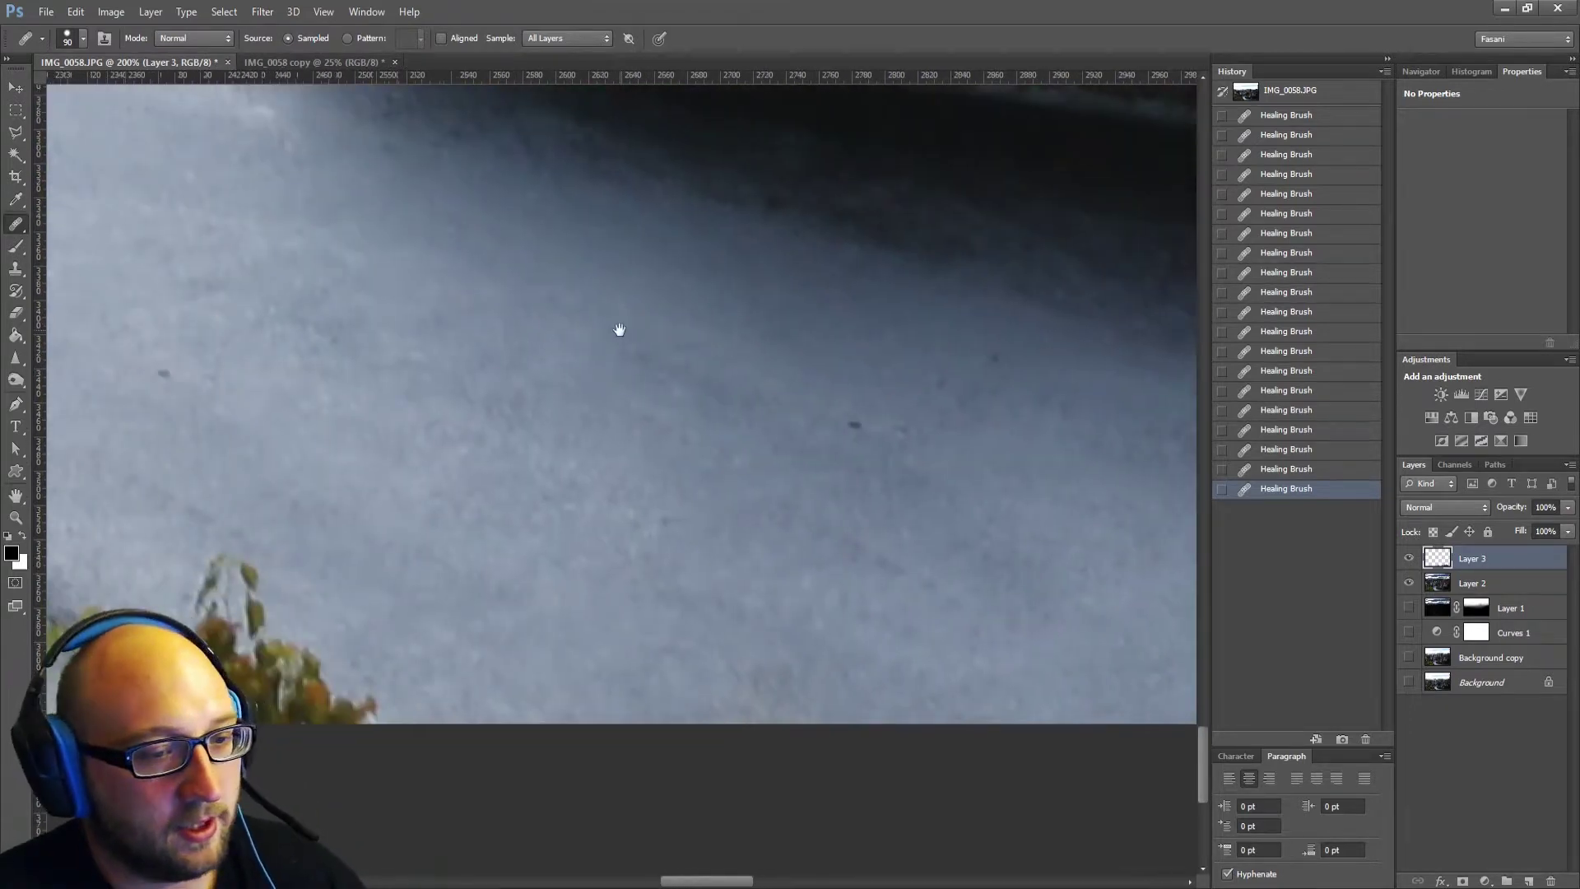
{"action": "key", "text": "bracketleft"}
{"action": "key", "text": "bracketleft"}
{"action": "key", "text": "bracketleft"}
{"action": "key", "text": "bracketleft"}
{"action": "key", "text": "bracketleft"}
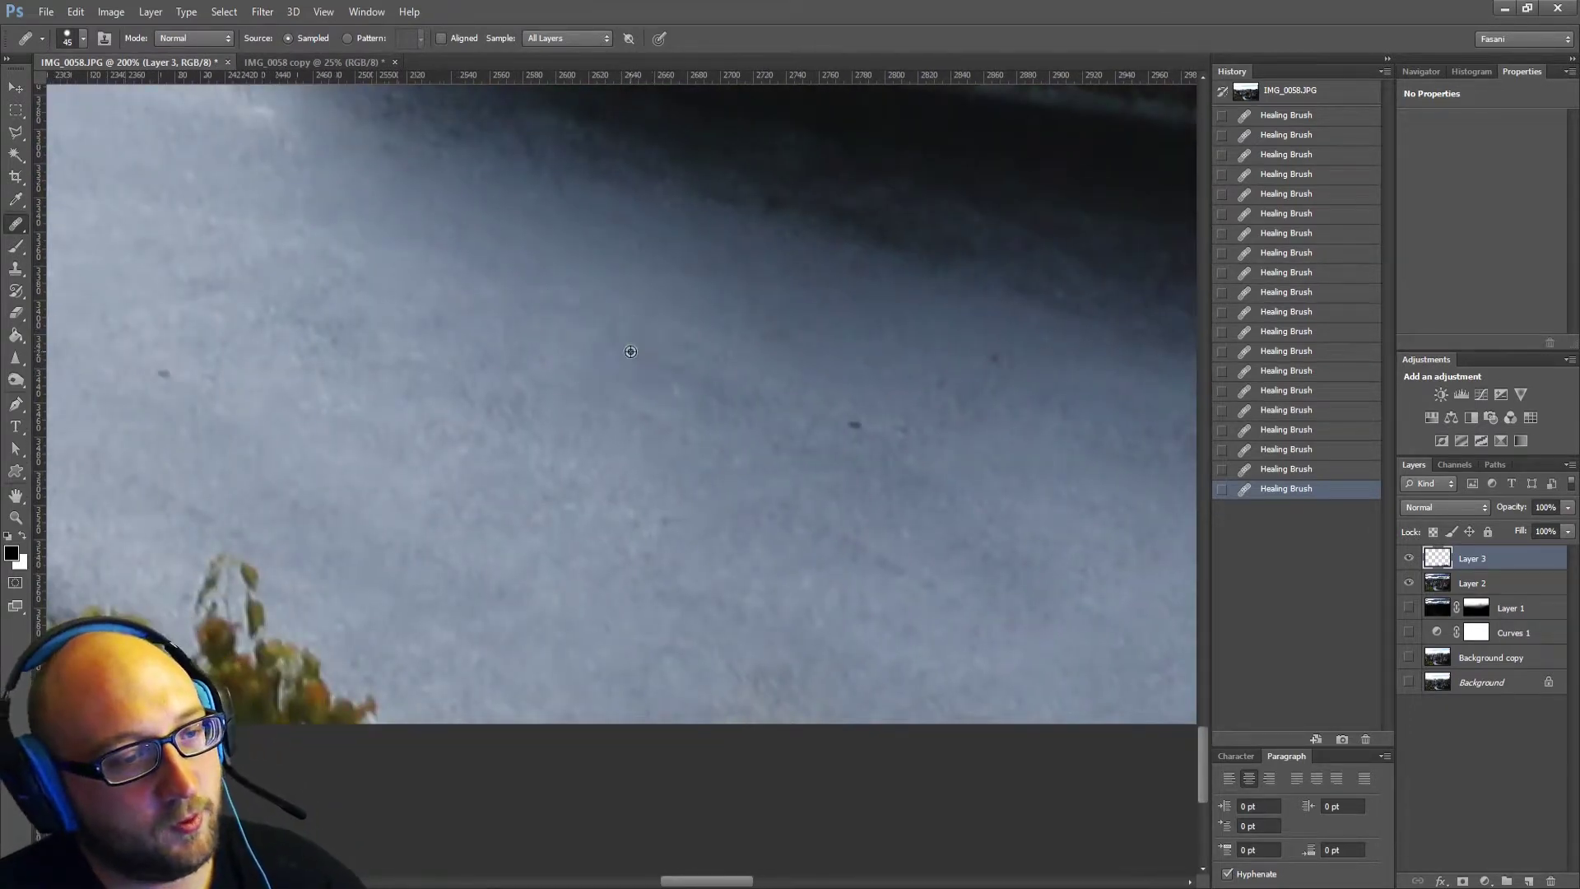
{"action": "left_click_drag", "start_coordinate": [811, 413], "coordinate": [864, 415]}
{"action": "left_click", "coordinate": [720, 608]}
{"action": "left_click_drag", "start_coordinate": [875, 549], "coordinate": [566, 424]}
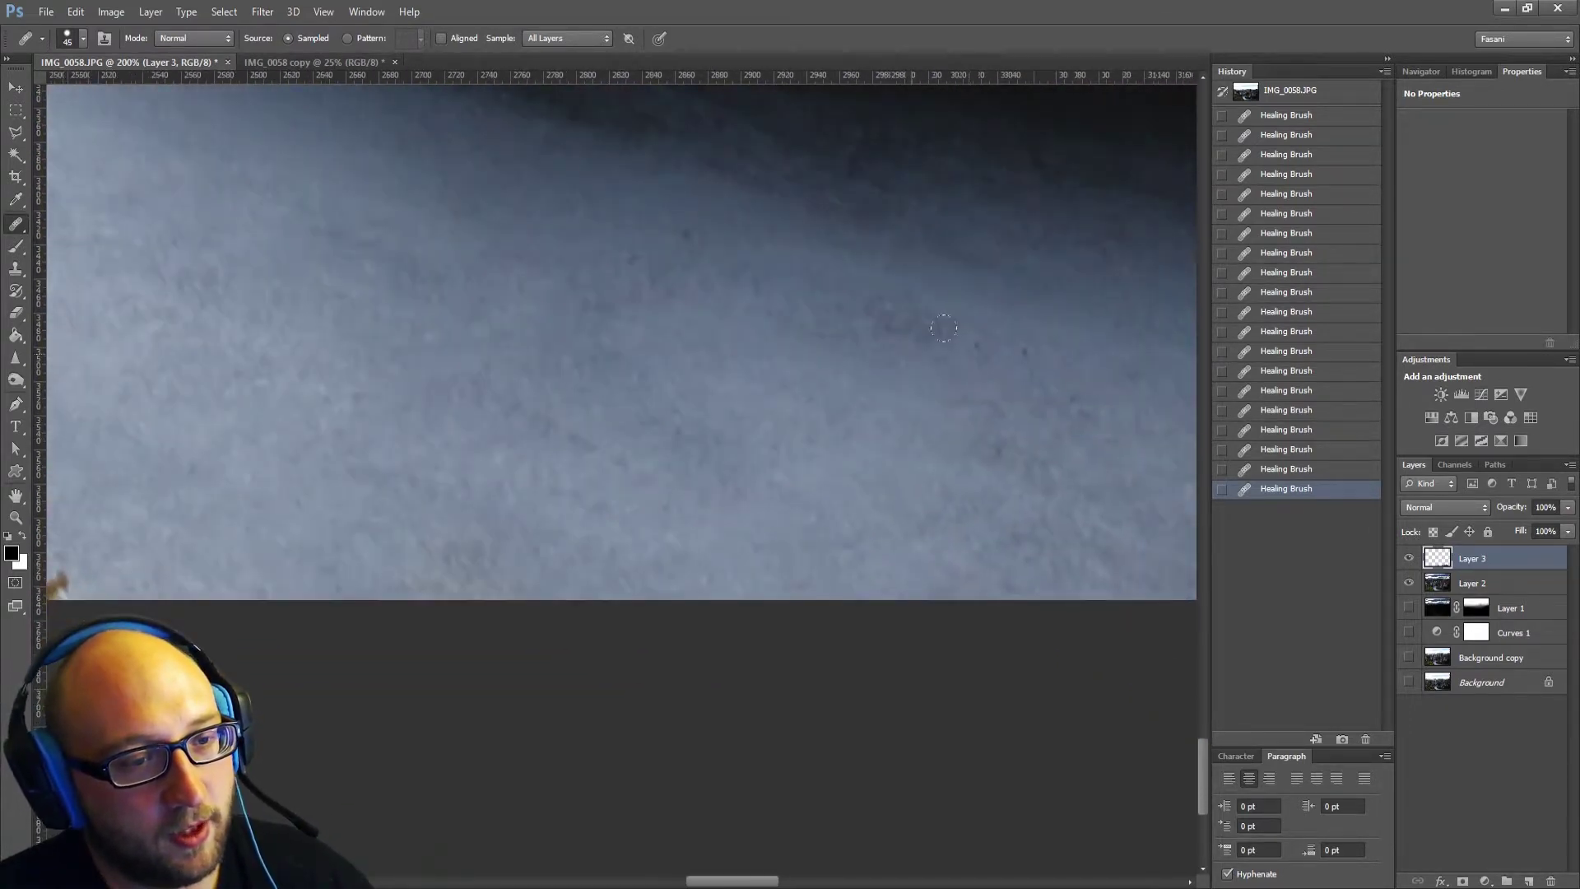
{"action": "left_click_drag", "start_coordinate": [944, 329], "coordinate": [823, 326]}
Heal the specks on the road curve beside the yellow bushes and below the manhole covers with the 45 px Healing Brush.
{"action": "left_click_drag", "start_coordinate": [518, 362], "coordinate": [1067, 443]}
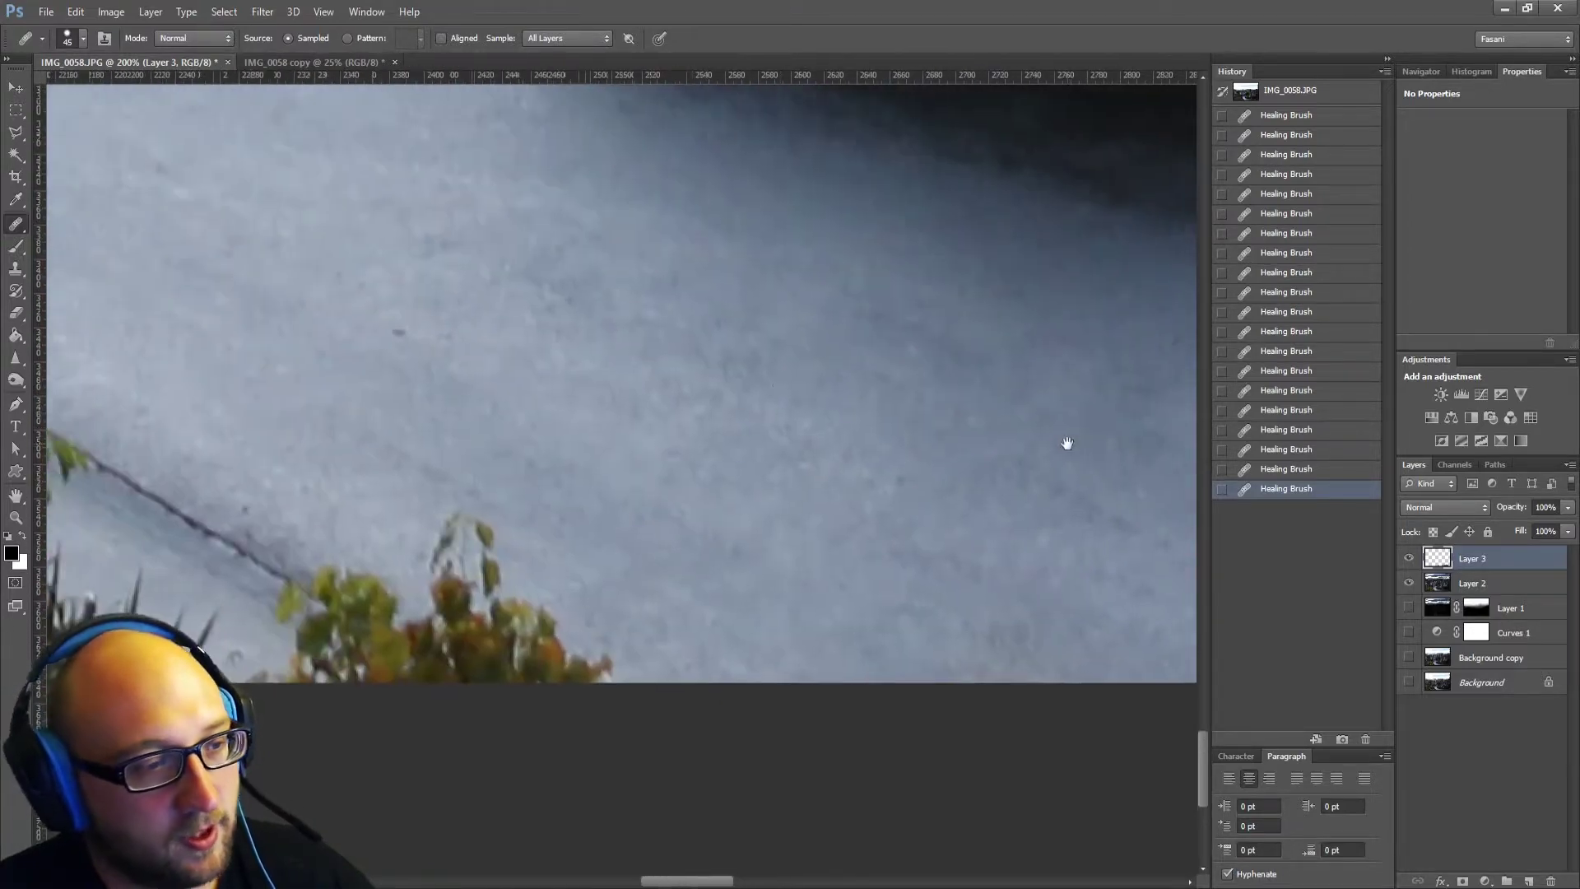
{"action": "left_click_drag", "start_coordinate": [436, 255], "coordinate": [943, 680]}
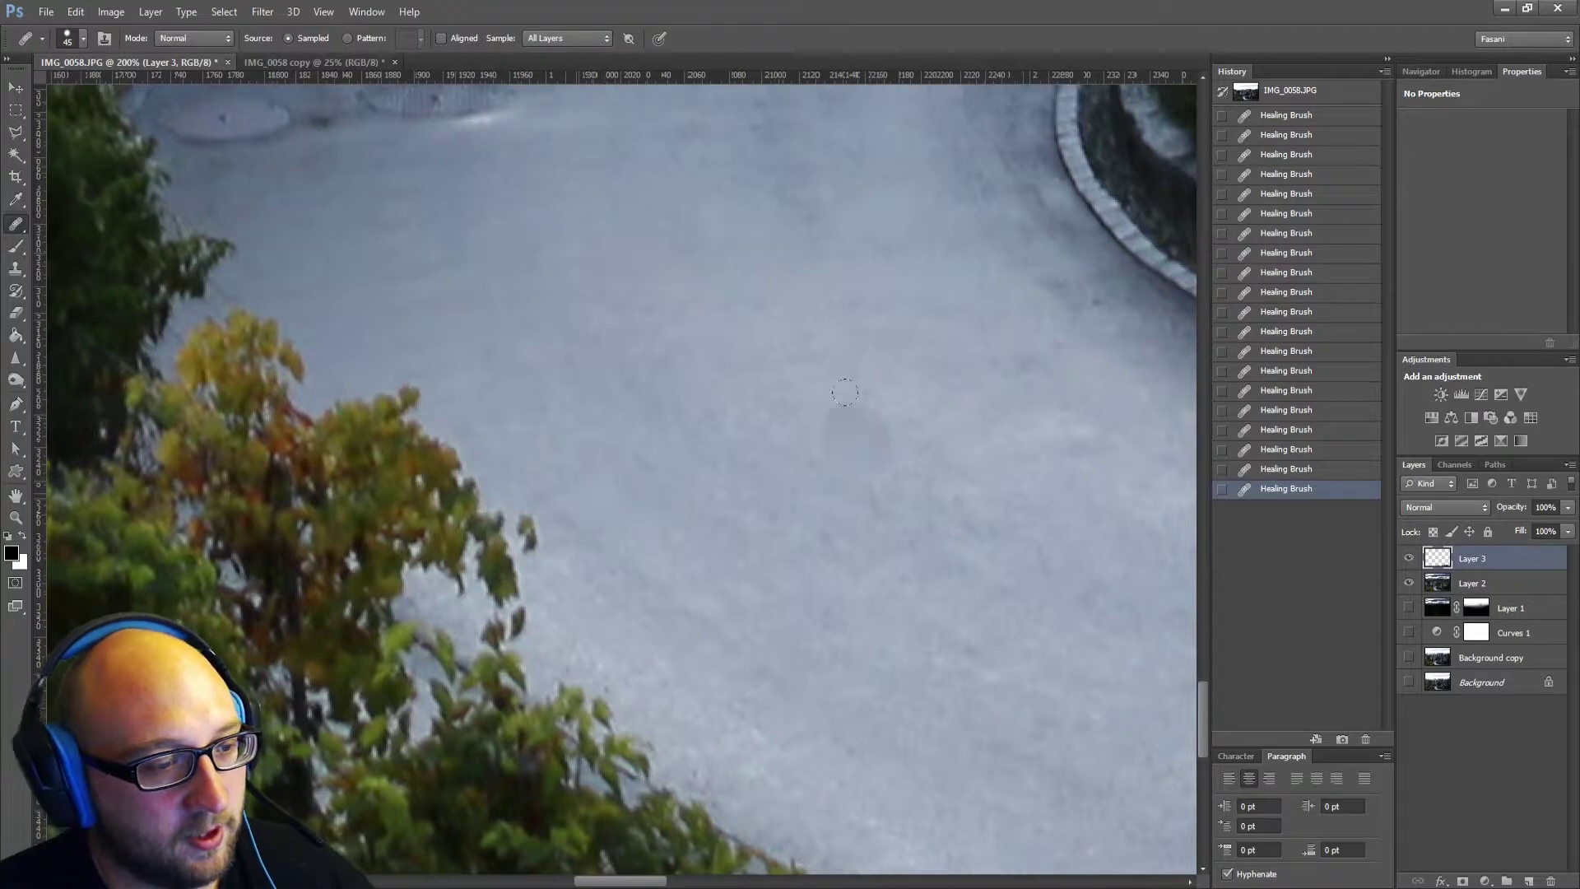
{"action": "left_click_drag", "start_coordinate": [579, 452], "coordinate": [898, 552]}
{"action": "left_click", "coordinate": [897, 548]}
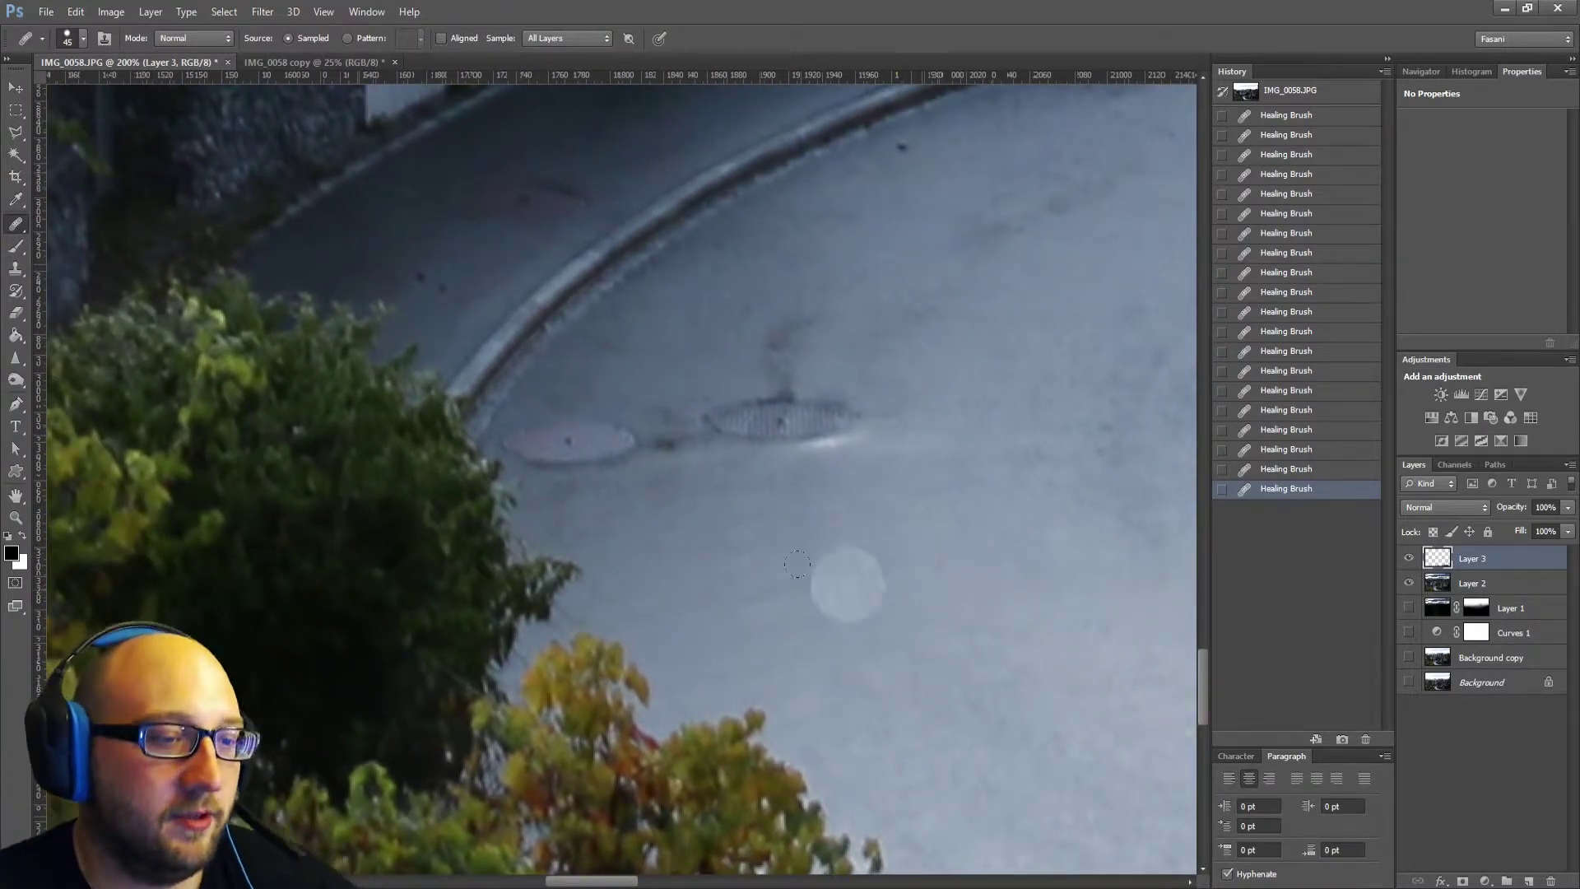
Heal the darker manhole cover and the nearby stains and speck on the bright road with the 45 px Healing Brush.
{"action": "left_click", "coordinate": [761, 583], "text": "alt"}
{"action": "mouse_move", "coordinate": [682, 425]}
{"action": "left_mouse_down"}
{"action": "mouse_move", "coordinate": [715, 437]}
{"action": "mouse_move", "coordinate": [773, 402]}
{"action": "mouse_move", "coordinate": [816, 298]}
{"action": "mouse_move", "coordinate": [877, 428]}
{"action": "left_mouse_up"}
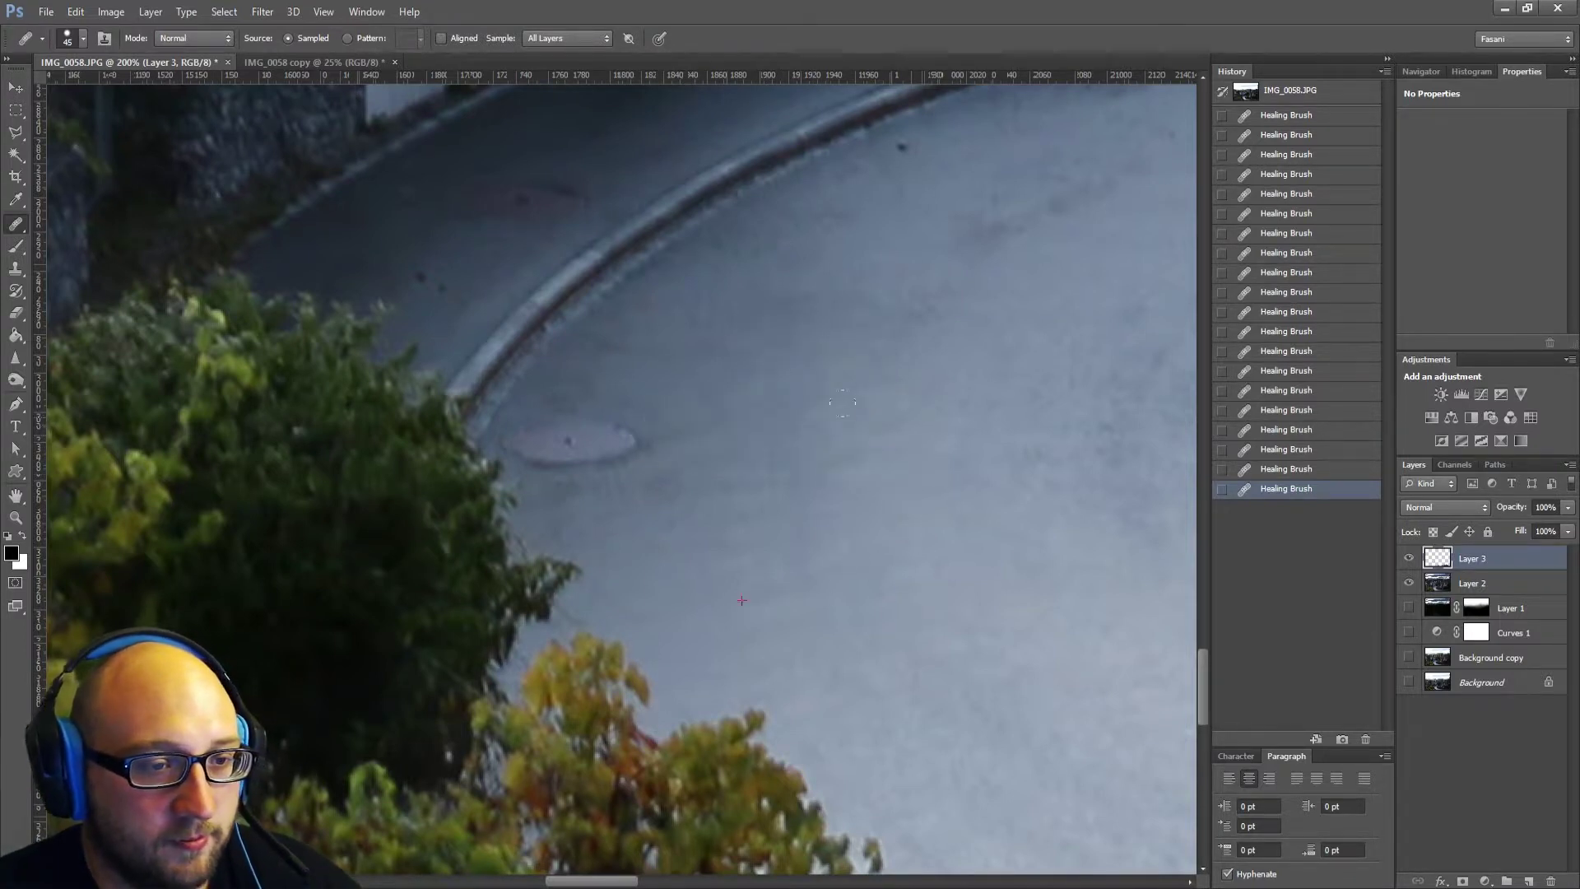
{"action": "left_click", "coordinate": [1013, 344], "text": "alt"}
{"action": "left_click", "coordinate": [1060, 218]}
{"action": "left_click_drag", "start_coordinate": [1083, 190], "coordinate": [1012, 255]}
{"action": "left_click", "coordinate": [894, 332]}
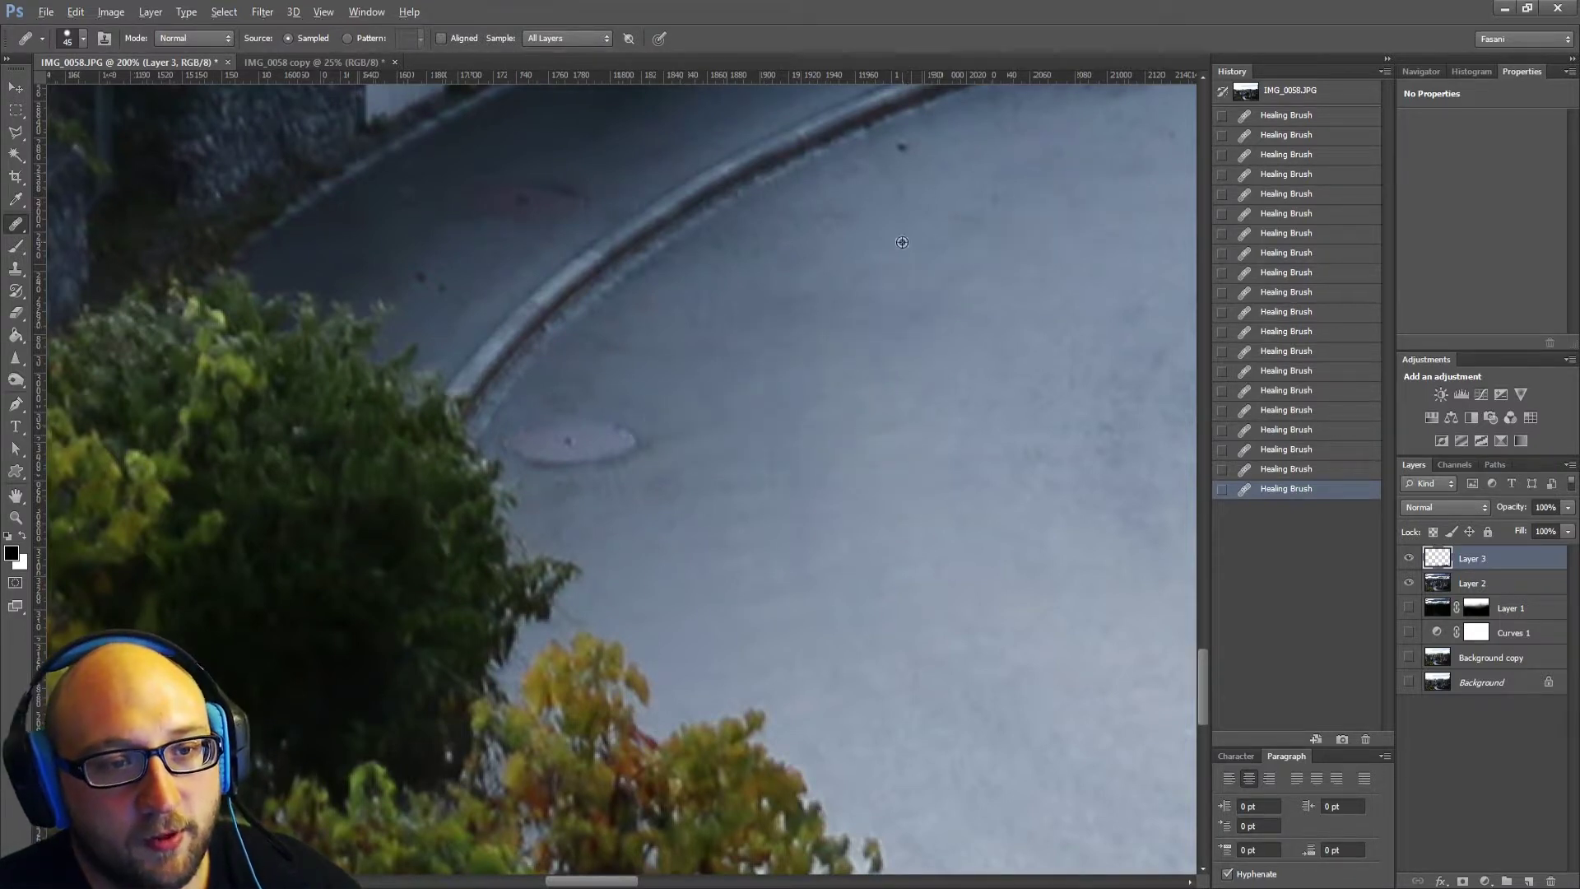
{"action": "left_click", "coordinate": [902, 242], "text": "alt"}
{"action": "left_click", "coordinate": [913, 170]}
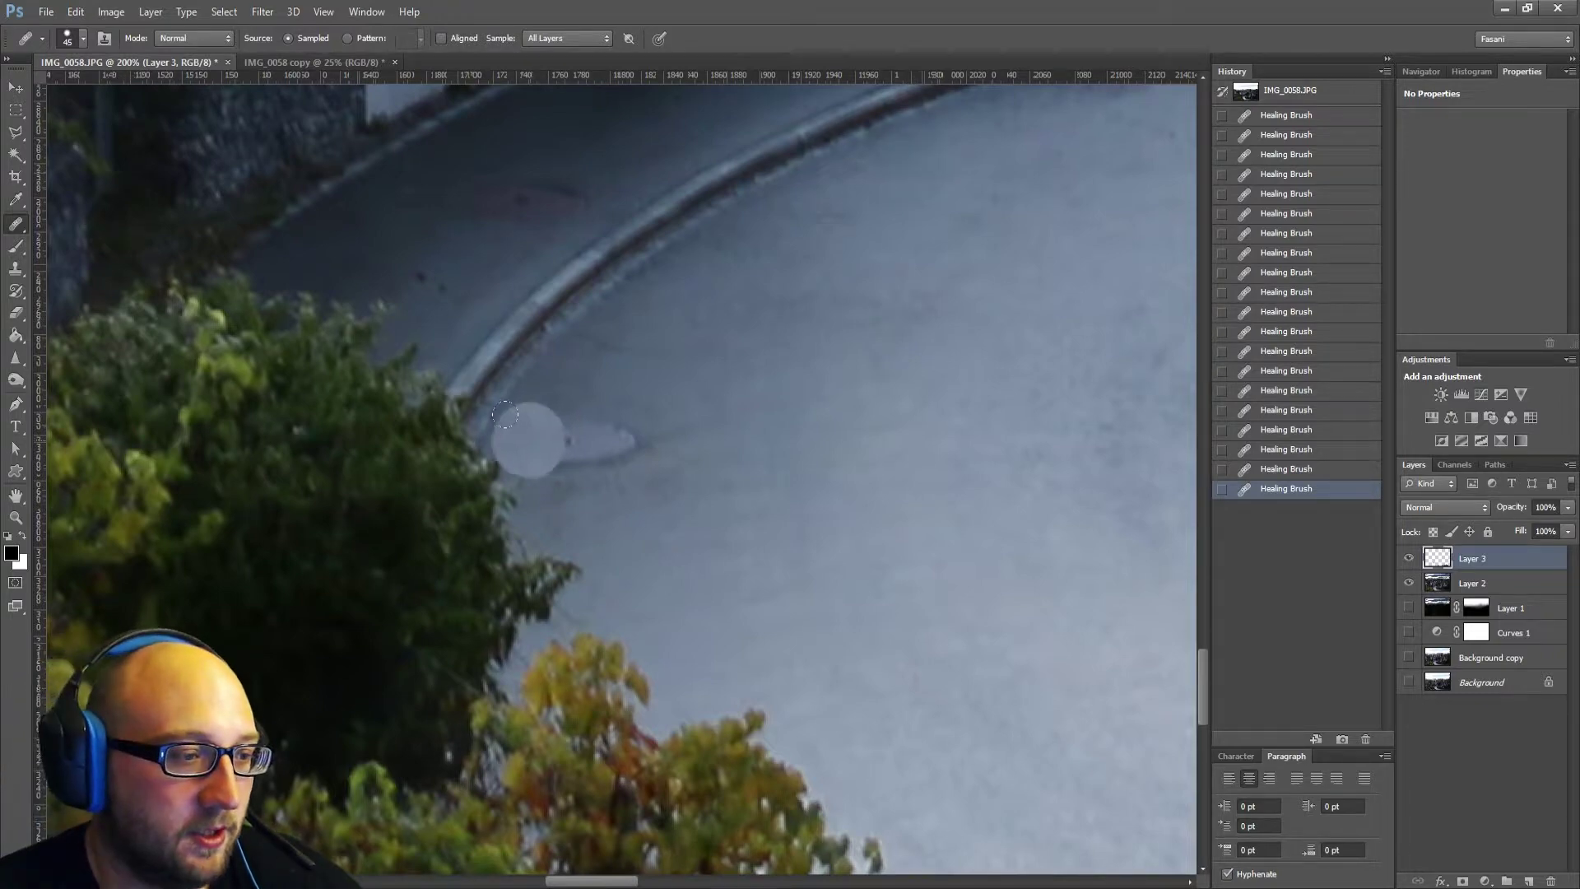
Remove the remaining manhole cover and its leftover marks beside the green bush, using a fresh sample of clean road.
{"action": "left_click_drag", "start_coordinate": [535, 436], "coordinate": [690, 447]}
{"action": "key", "text": "ctrl+z"}
{"action": "left_click", "coordinate": [779, 340], "text": "alt"}
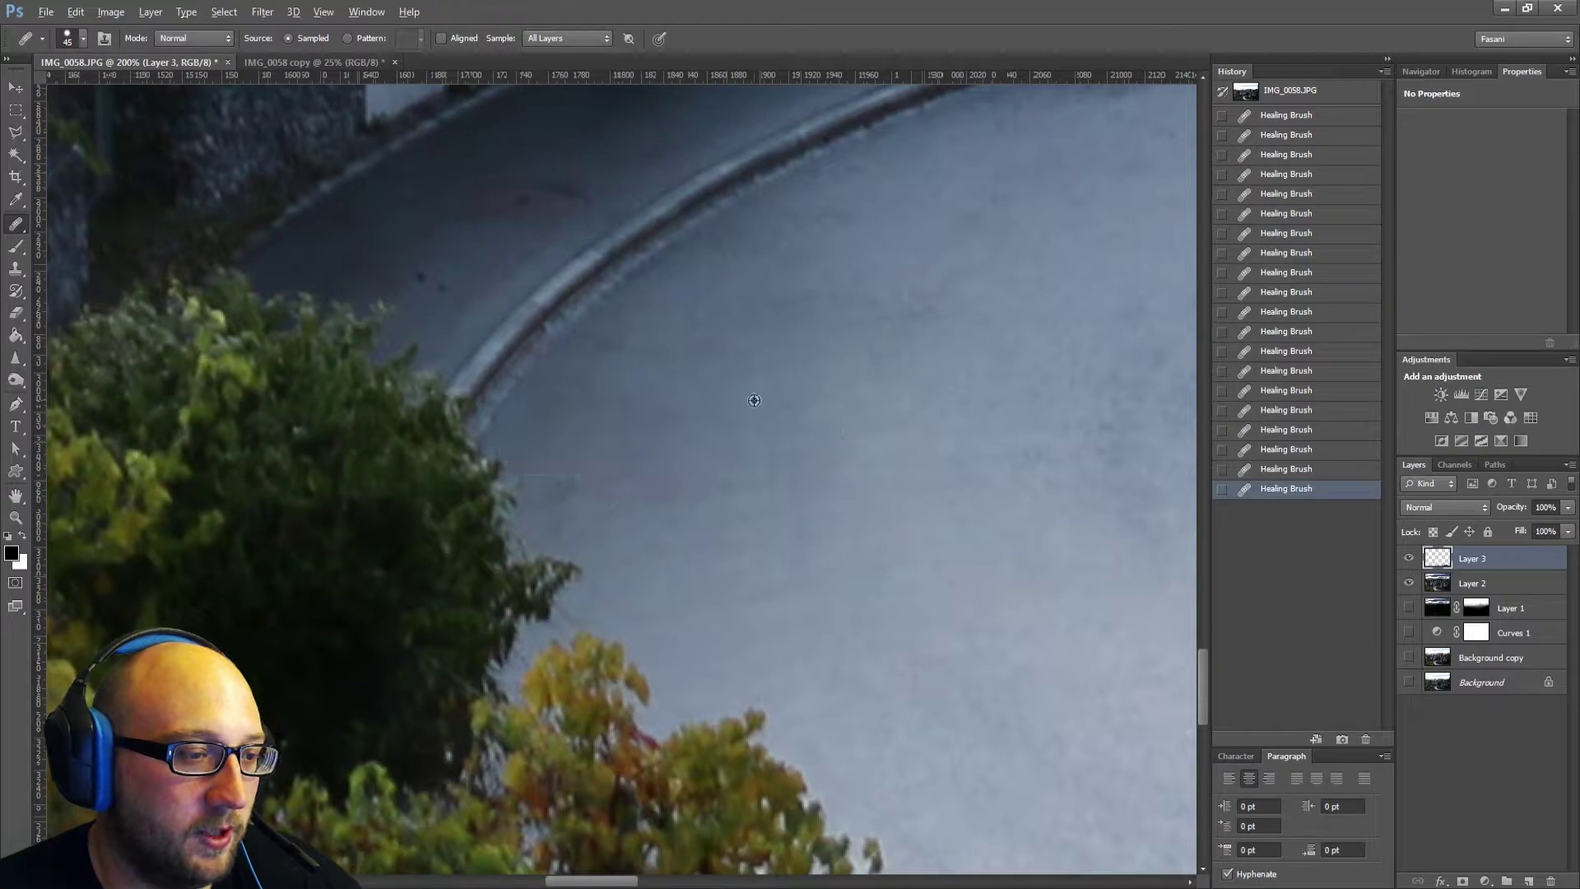
{"action": "left_click", "coordinate": [576, 485]}
{"action": "left_click", "coordinate": [571, 444]}
{"action": "left_click", "coordinate": [573, 516]}
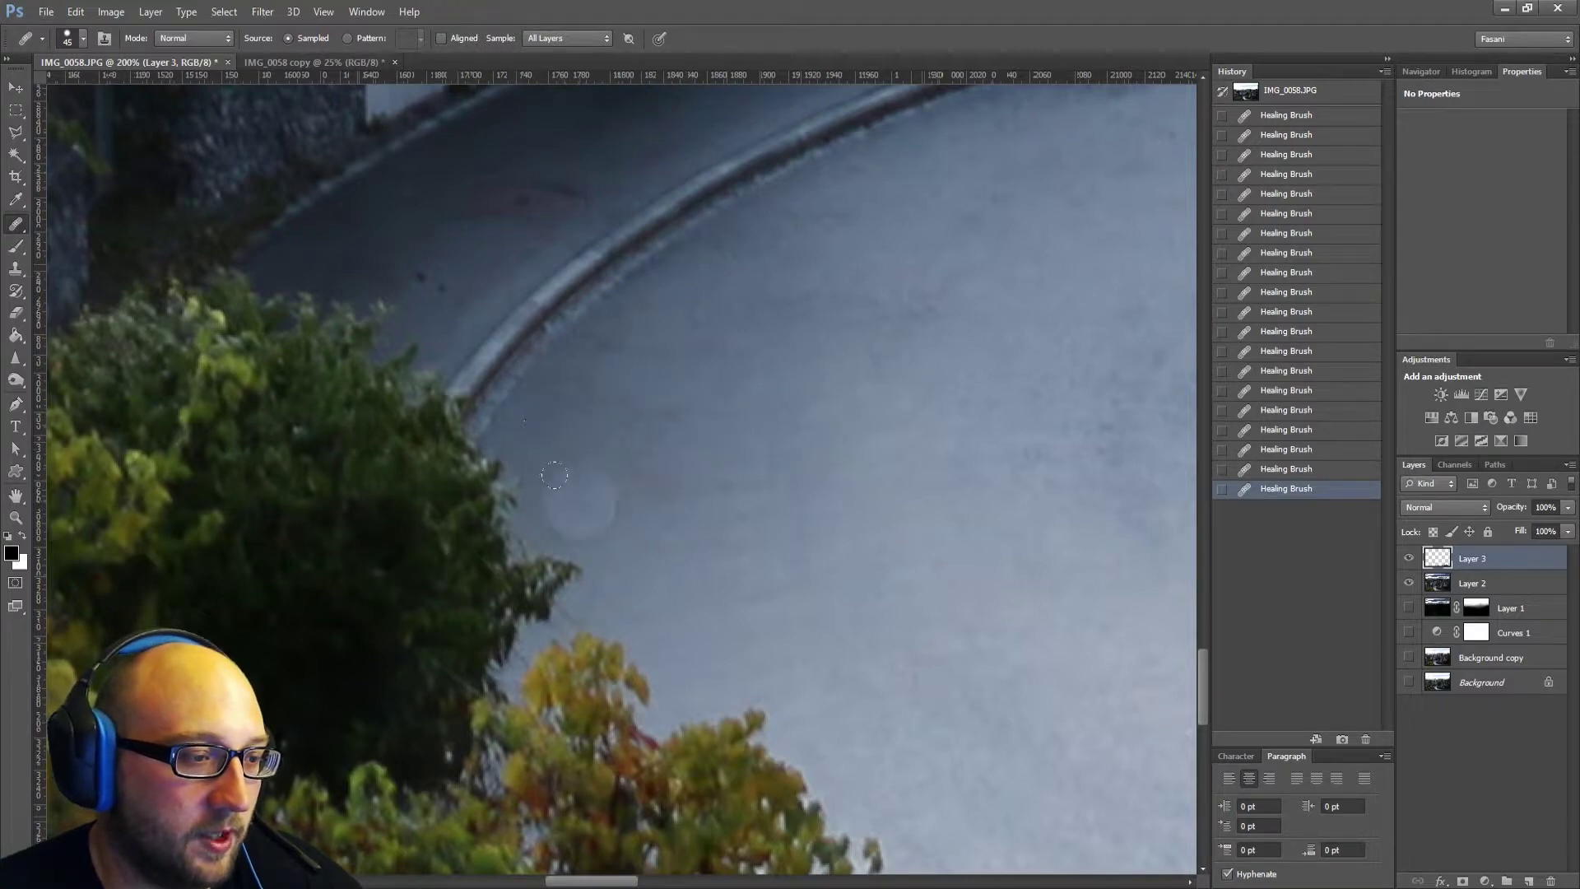
Heal the reddish manhole cover and the small dark specks on the dark lane beyond the curb.
{"action": "left_click", "coordinate": [638, 257]}
{"action": "left_click_drag", "start_coordinate": [610, 228], "coordinate": [839, 454]}
{"action": "left_click", "coordinate": [792, 364], "text": "alt"}
{"action": "left_click_drag", "start_coordinate": [671, 438], "coordinate": [713, 440]}
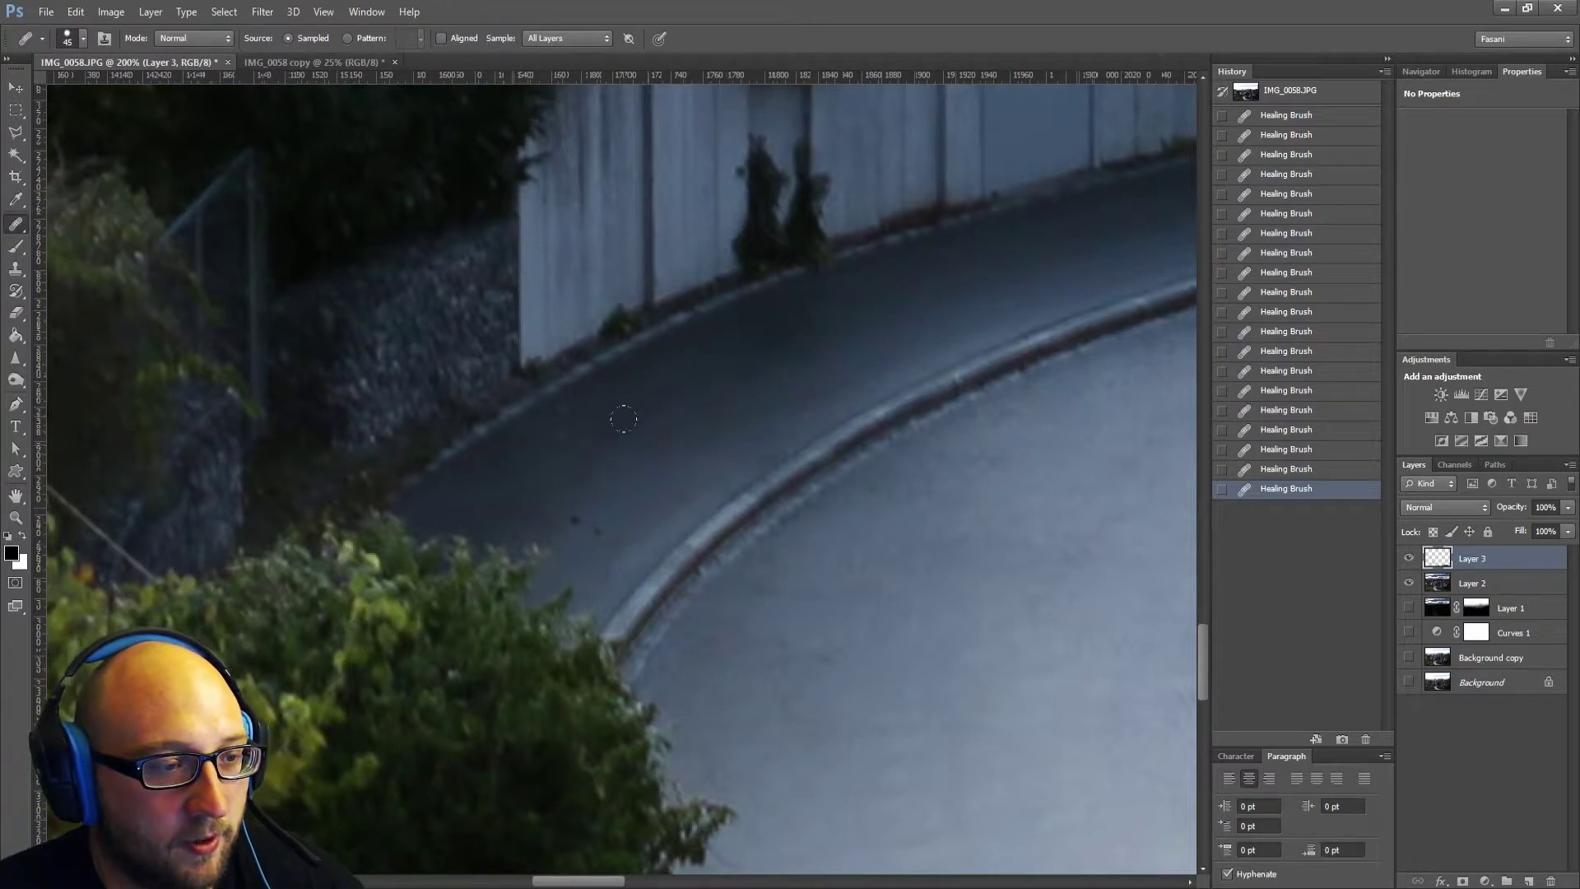
{"action": "left_click_drag", "start_coordinate": [575, 519], "coordinate": [599, 531]}
Heal small marks on both sides of the curb along the road below the fence with the 45 px Healing Brush.
{"action": "left_click_drag", "start_coordinate": [1005, 482], "coordinate": [580, 571]}
{"action": "left_click", "coordinate": [1000, 293]}
{"action": "left_click", "coordinate": [1076, 310]}
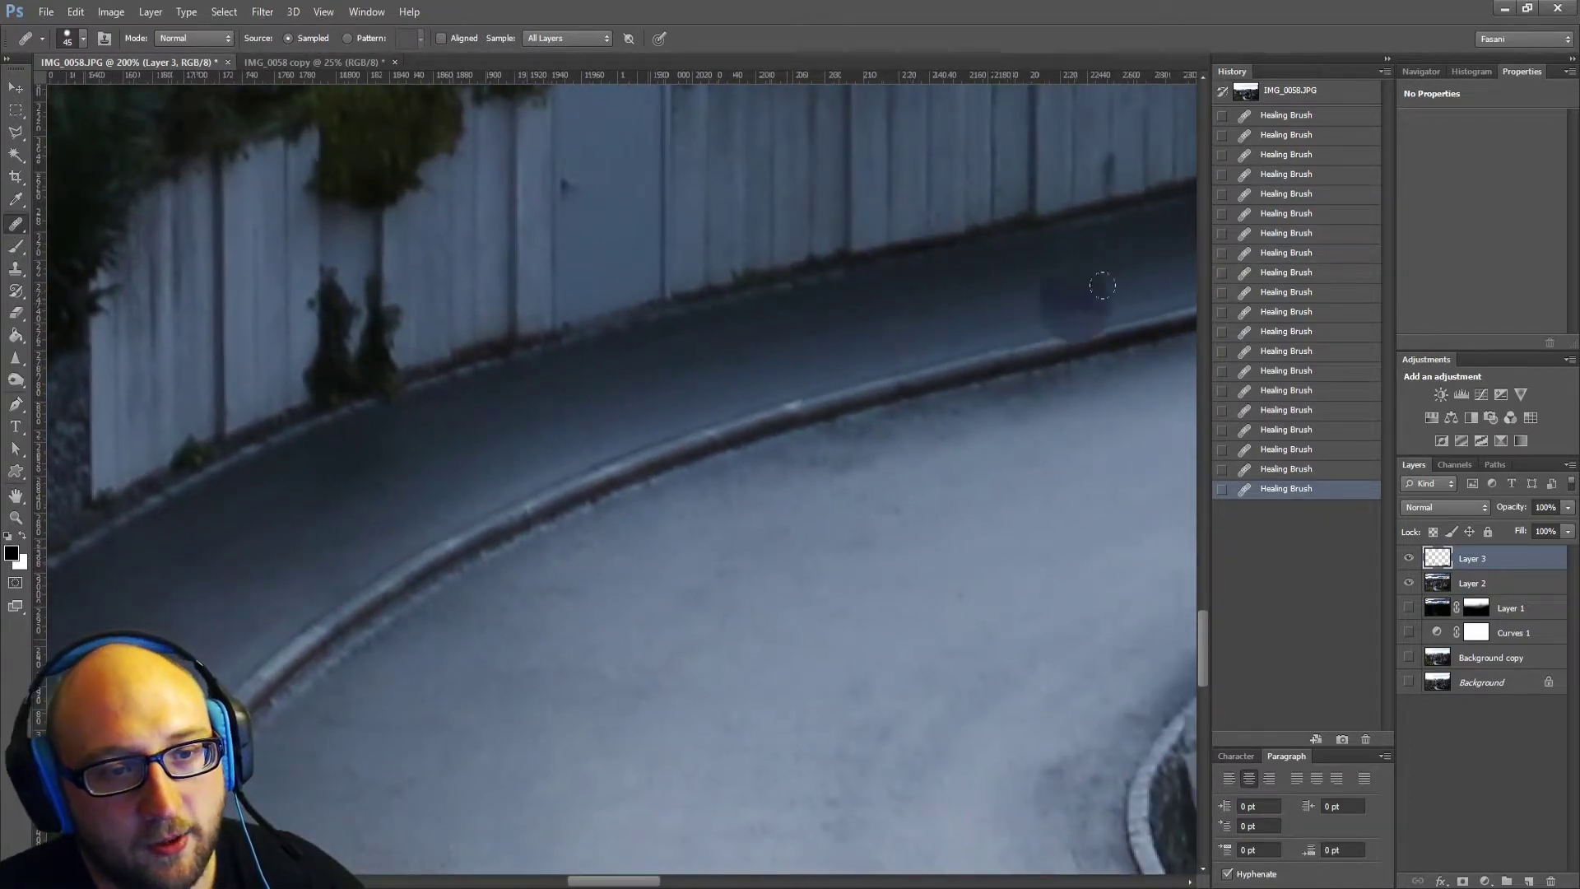
{"action": "mouse_move", "coordinate": [1100, 403]}
{"action": "left_mouse_down"}
{"action": "mouse_move", "coordinate": [875, 388]}
{"action": "mouse_move", "coordinate": [712, 314]}
{"action": "left_mouse_up"}
{"action": "left_click", "coordinate": [774, 378]}
{"action": "left_click", "coordinate": [804, 438]}
{"action": "left_click", "coordinate": [620, 396]}
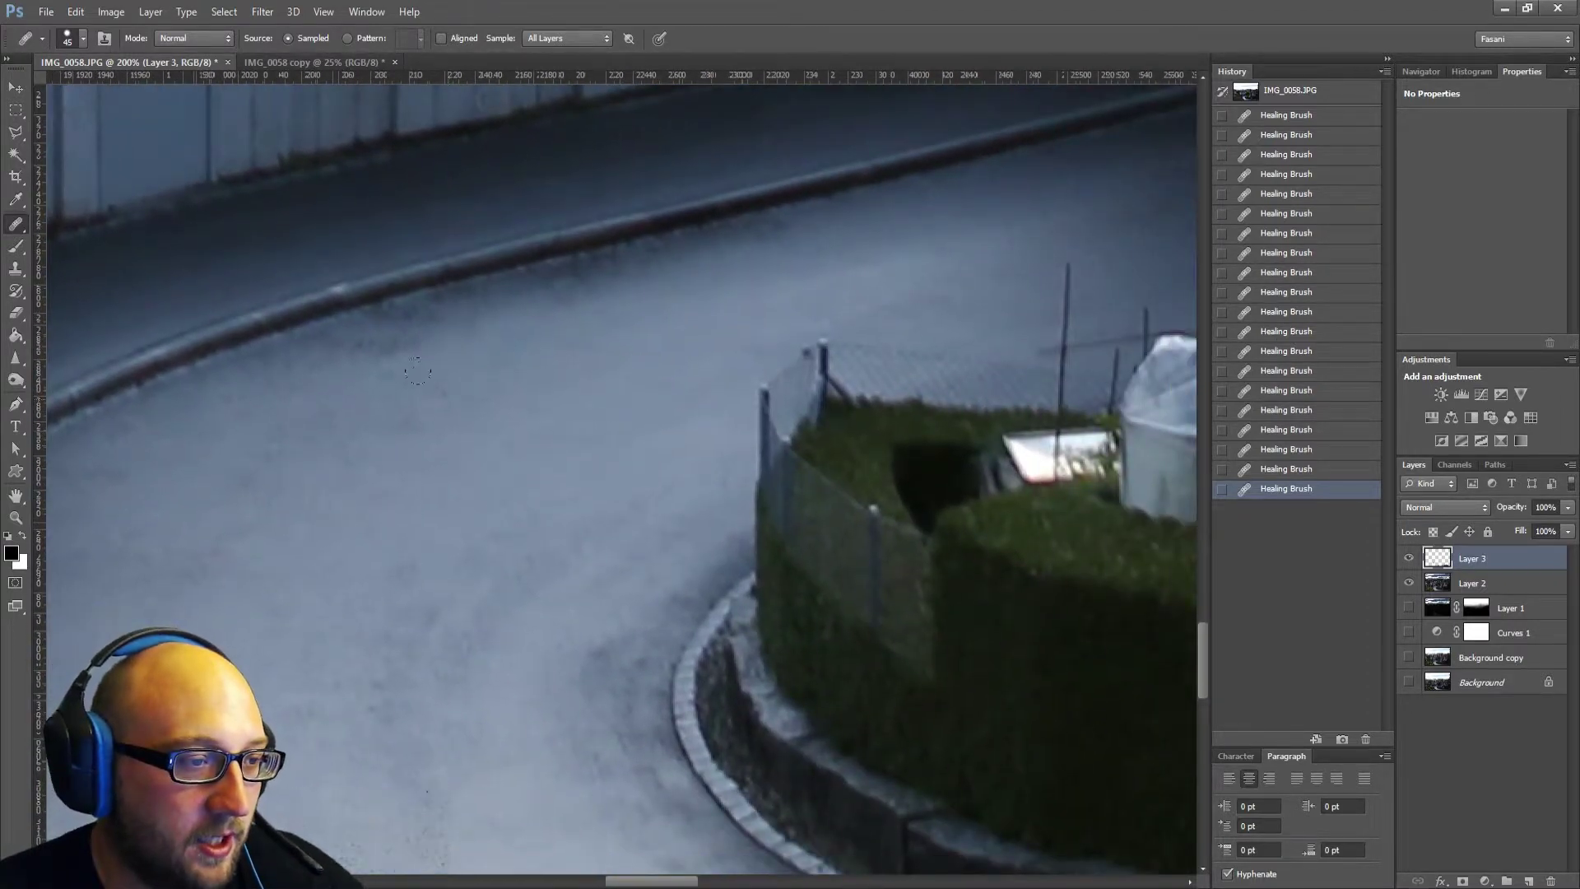
{"action": "left_click_drag", "start_coordinate": [563, 413], "coordinate": [560, 337]}
Remove the small bright spots from the long garden hedge above the white wall with a 20 px Healing Brush.
{"action": "left_click_drag", "start_coordinate": [823, 271], "coordinate": [515, 356]}
{"action": "left_click_drag", "start_coordinate": [873, 252], "coordinate": [617, 367]}
{"action": "mouse_move", "coordinate": [1055, 273]}
{"action": "left_mouse_down"}
{"action": "mouse_move", "coordinate": [709, 322]}
{"action": "mouse_move", "coordinate": [625, 410]}
{"action": "left_mouse_up"}
{"action": "key", "text": "bracketleft"}
{"action": "key", "text": "bracketleft"}
{"action": "key", "text": "bracketleft"}
{"action": "key", "text": "bracketleft"}
{"action": "key", "text": "bracketleft"}
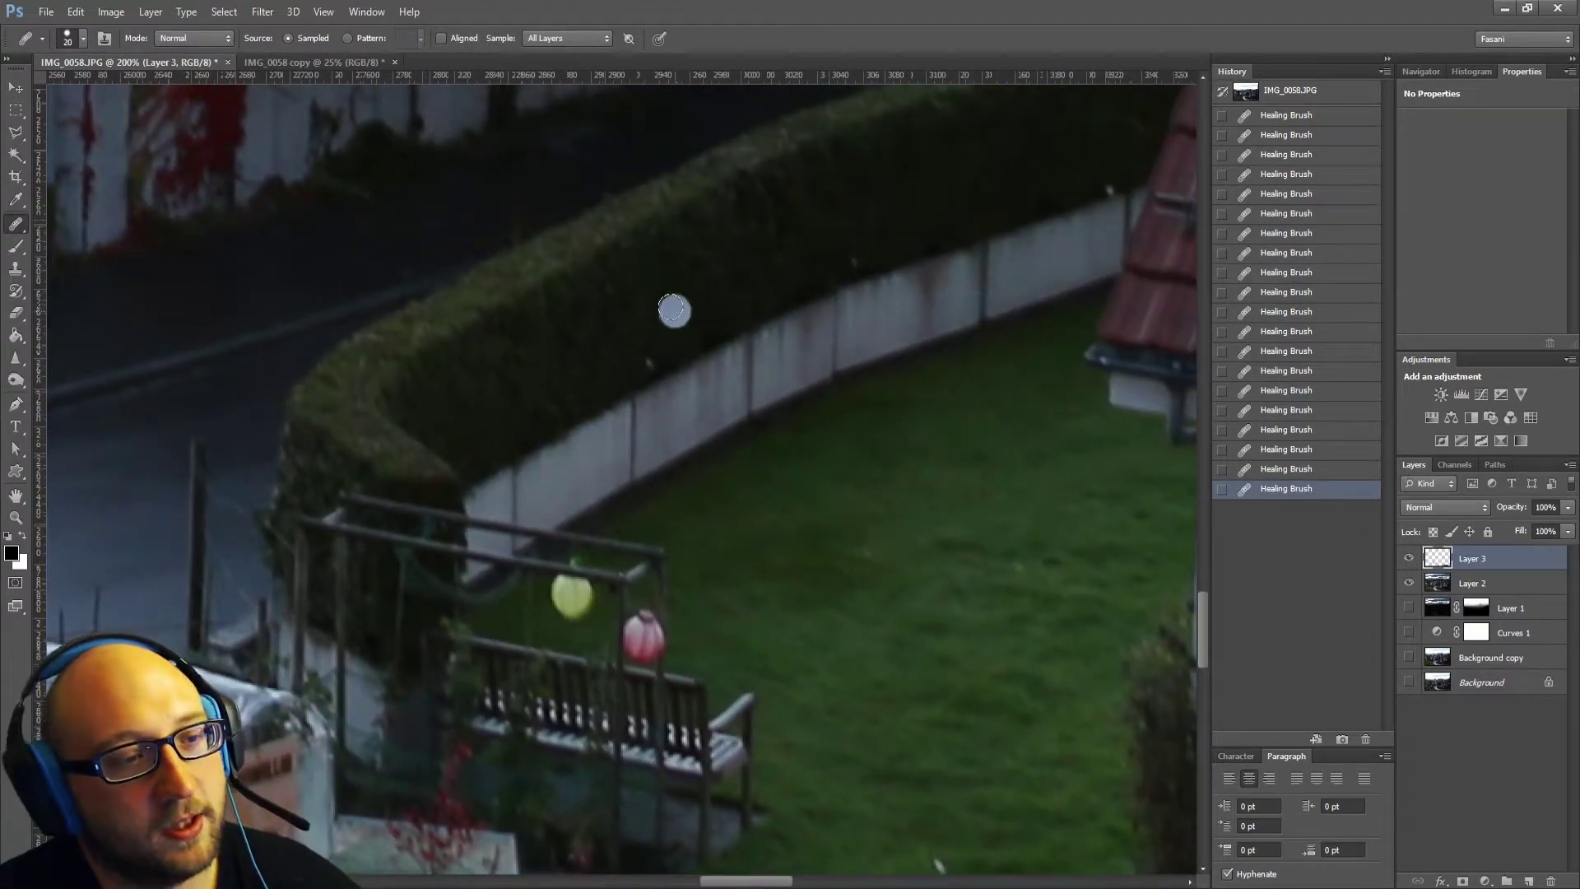
{"action": "left_click", "coordinate": [665, 332], "text": "alt"}
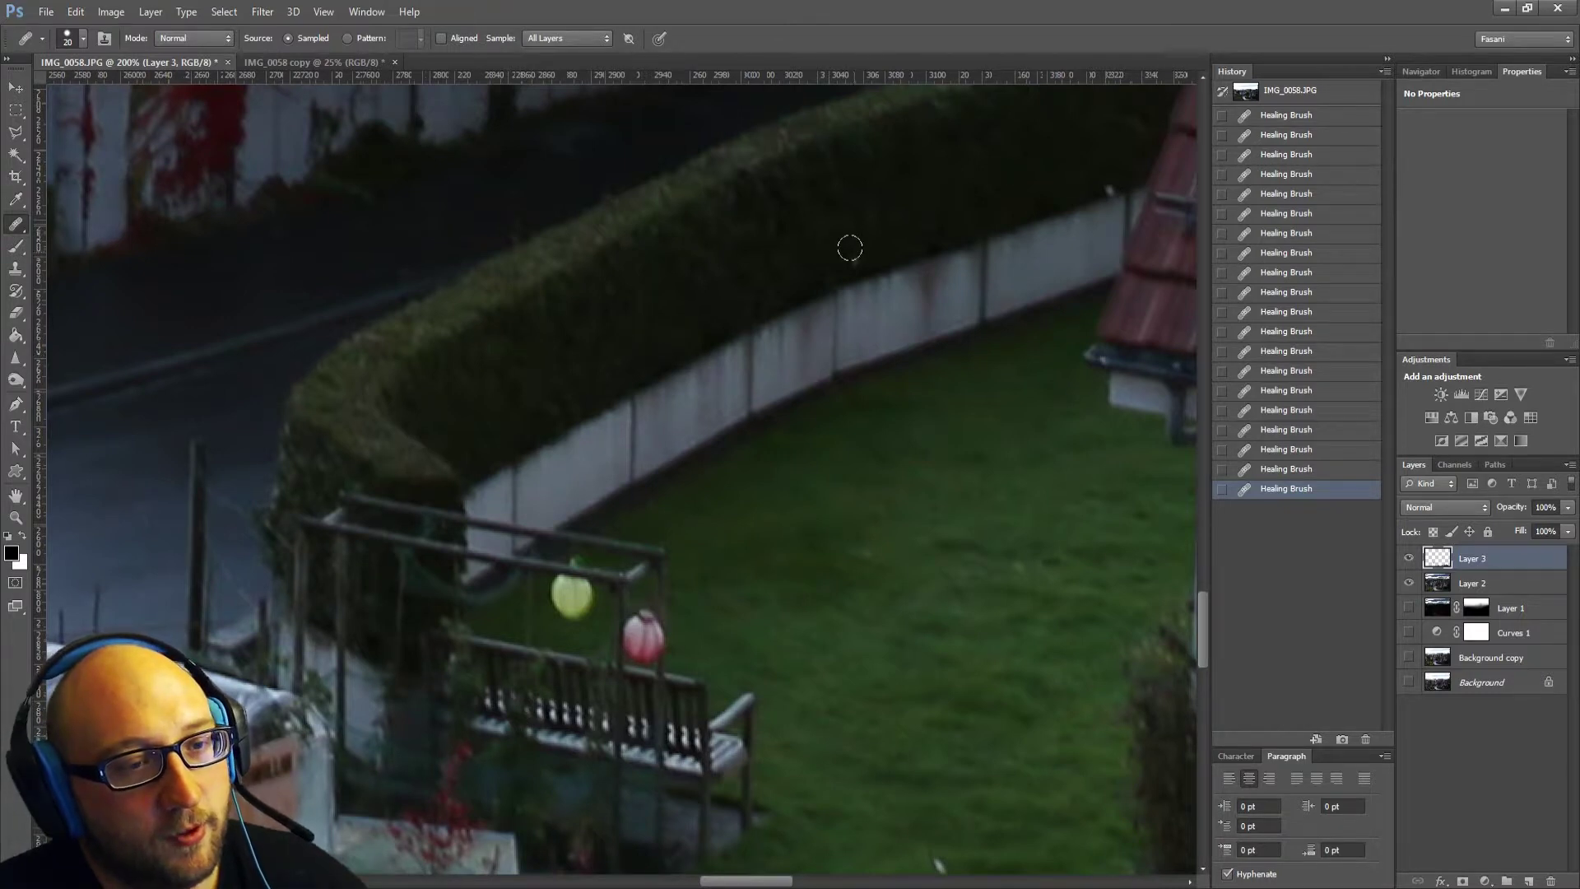
{"action": "left_click_drag", "start_coordinate": [974, 174], "coordinate": [761, 354]}
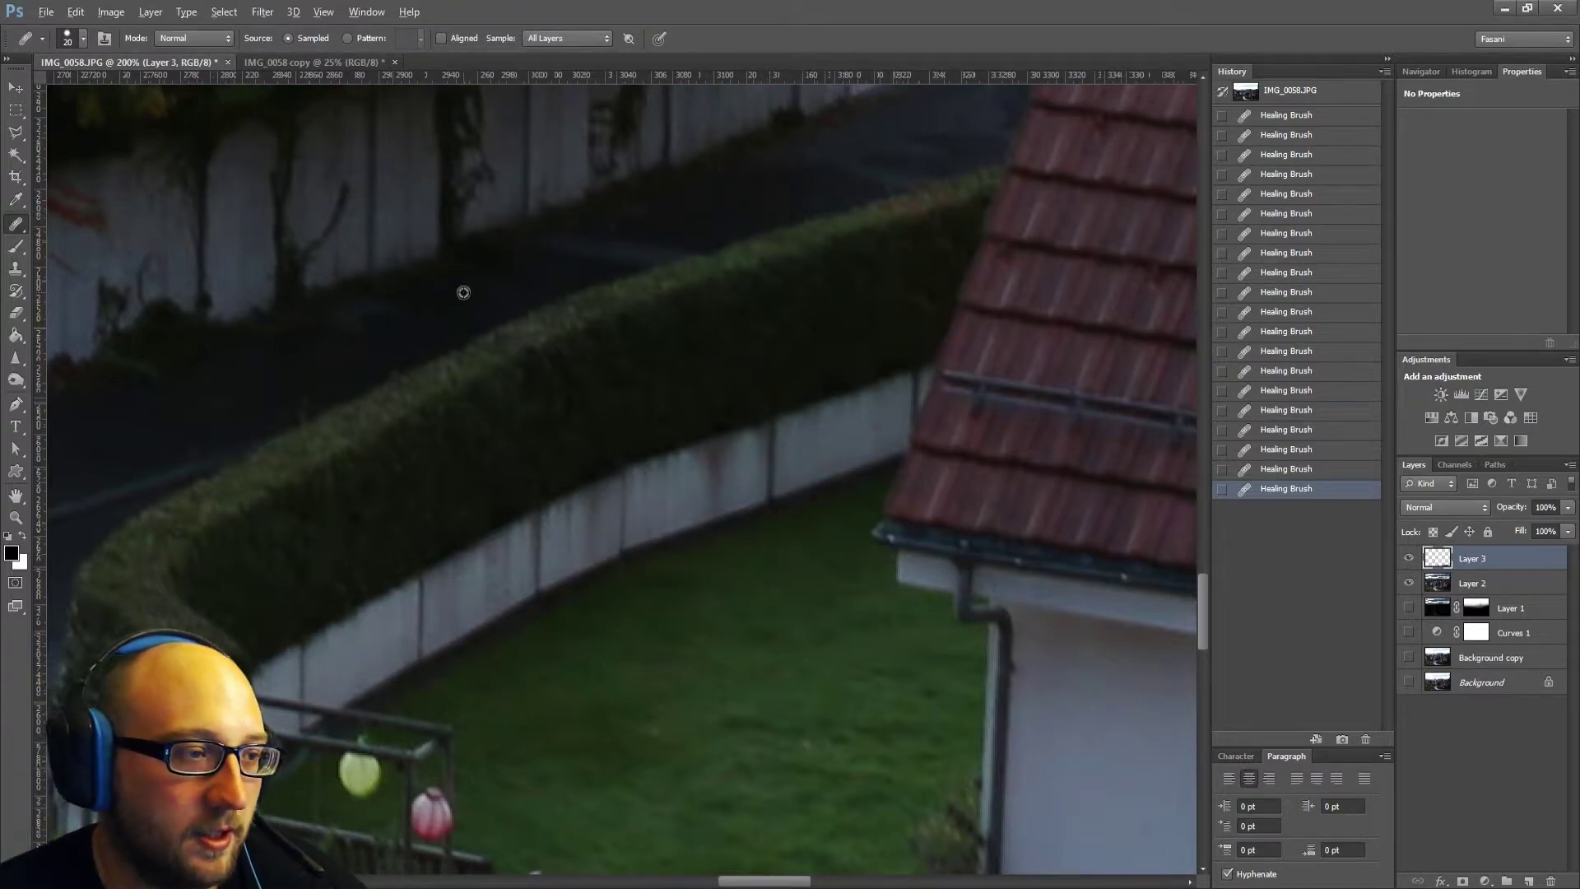
Examine the lawn, road, fence and neighbouring gardens at high magnification for remaining distracting spots.
{"action": "scroll", "coordinate": [774, 392], "scroll_direction": "down", "scroll_amount": 4}
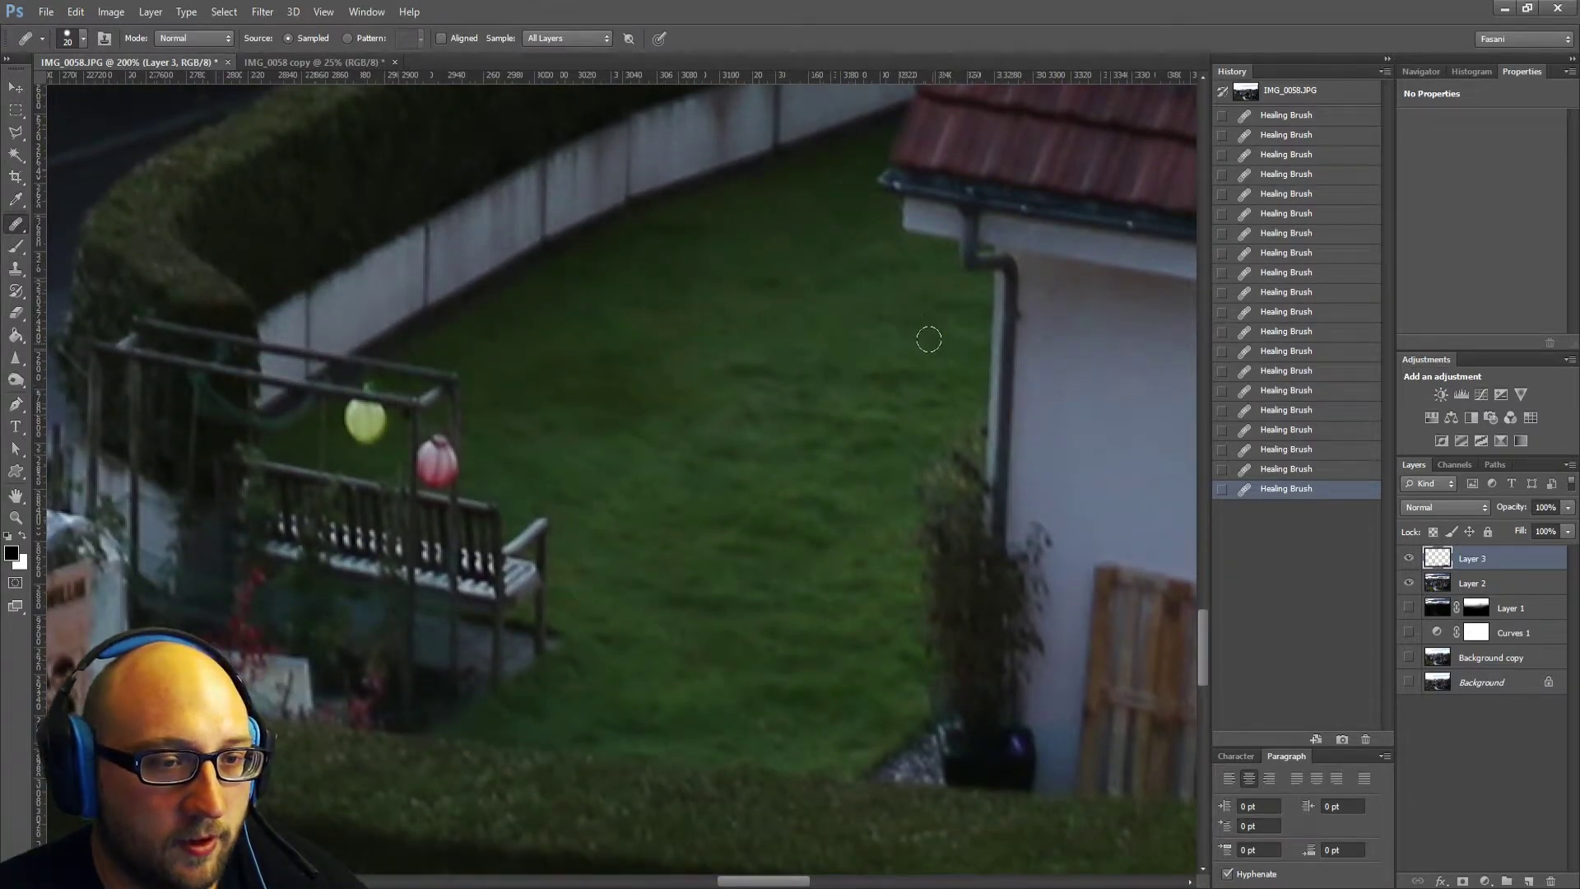
{"action": "left_click_drag", "start_coordinate": [609, 558], "coordinate": [1025, 538]}
{"action": "left_click_drag", "start_coordinate": [528, 380], "coordinate": [938, 247]}
{"action": "left_click_drag", "start_coordinate": [667, 334], "coordinate": [965, 270]}
{"action": "left_click_drag", "start_coordinate": [607, 279], "coordinate": [921, 462]}
{"action": "left_click_drag", "start_coordinate": [648, 383], "coordinate": [909, 311]}
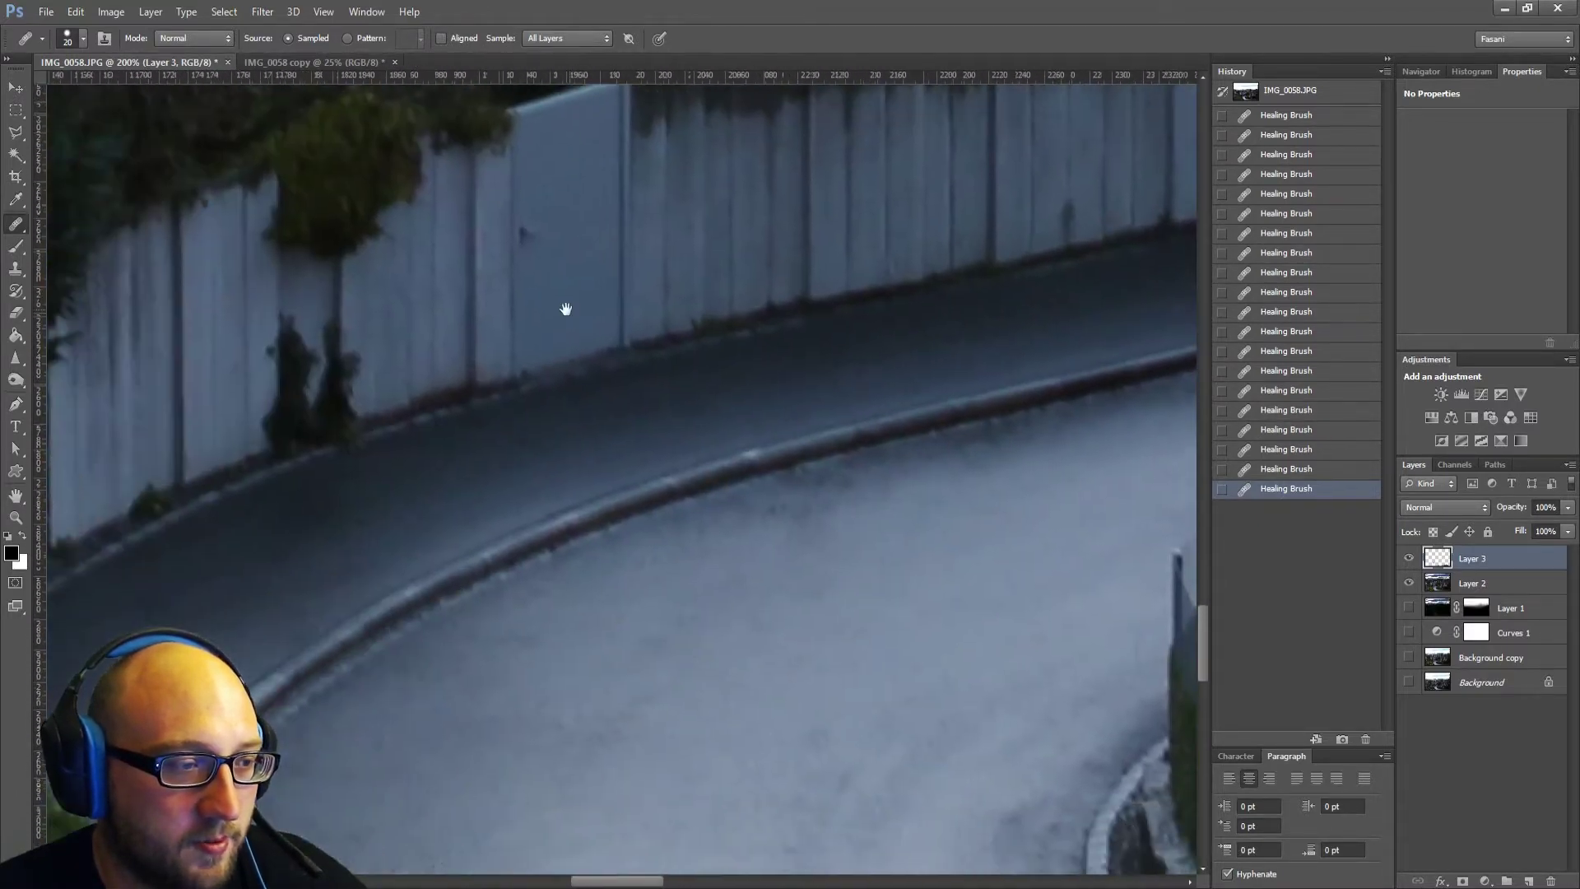
{"action": "left_click_drag", "start_coordinate": [560, 317], "coordinate": [790, 461]}
{"action": "left_click_drag", "start_coordinate": [1012, 378], "coordinate": [712, 575]}
{"action": "left_click_drag", "start_coordinate": [846, 420], "coordinate": [847, 590]}
{"action": "left_click_drag", "start_coordinate": [511, 345], "coordinate": [879, 307]}
{"action": "left_click_drag", "start_coordinate": [461, 206], "coordinate": [634, 332]}
{"action": "left_click_drag", "start_coordinate": [412, 247], "coordinate": [535, 366]}
{"action": "left_click_drag", "start_coordinate": [572, 287], "coordinate": [872, 644]}
{"action": "mouse_move", "coordinate": [550, 406]}
{"action": "left_mouse_down"}
{"action": "mouse_move", "coordinate": [847, 411]}
{"action": "mouse_move", "coordinate": [1010, 611]}
{"action": "left_mouse_up"}
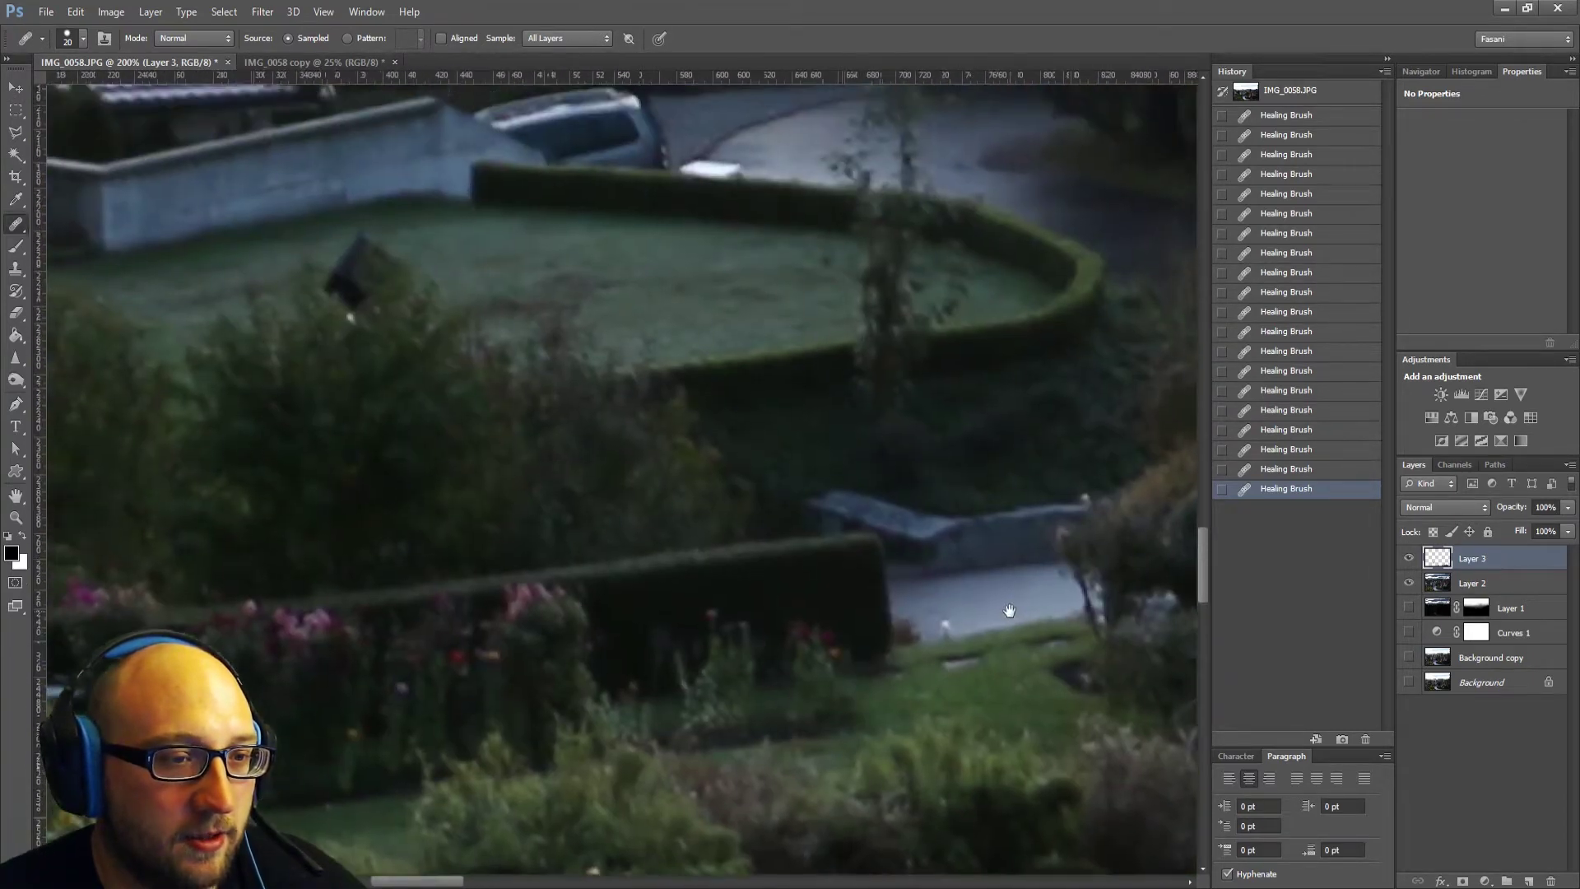
Remove the bright white object behind the hedge next to the parked silver car with a 7 px Healing Brush.
{"action": "left_click_drag", "start_coordinate": [690, 368], "coordinate": [872, 540]}
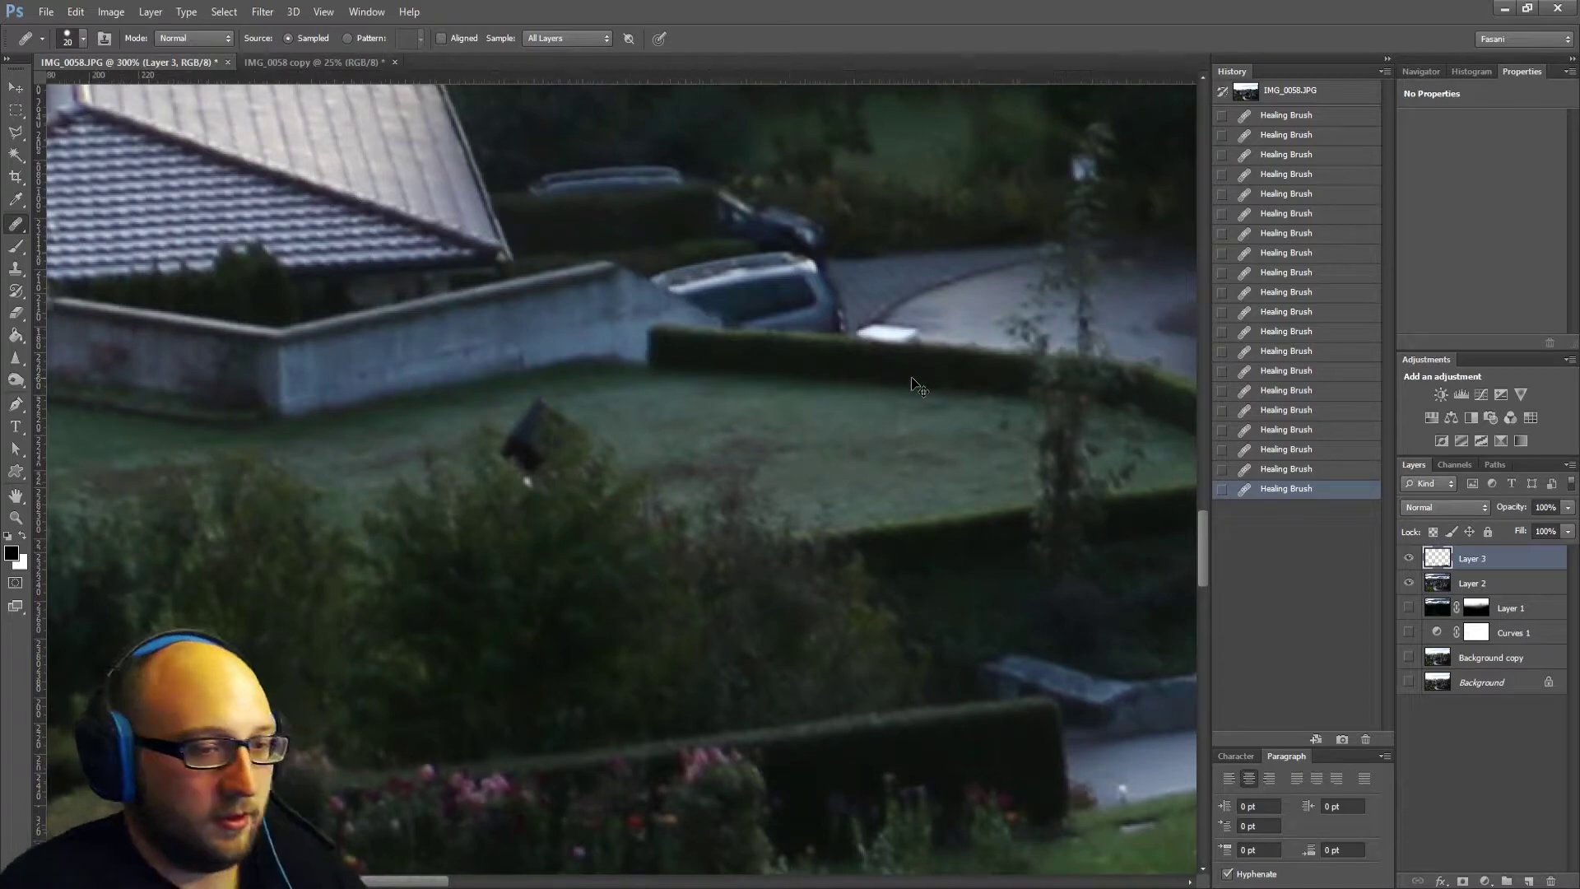
{"action": "key", "text": "ctrl+plus"}
{"action": "mouse_move", "coordinate": [911, 376]}
{"action": "left_mouse_down"}
{"action": "mouse_move", "coordinate": [447, 686]}
{"action": "mouse_move", "coordinate": [388, 676]}
{"action": "left_mouse_up"}
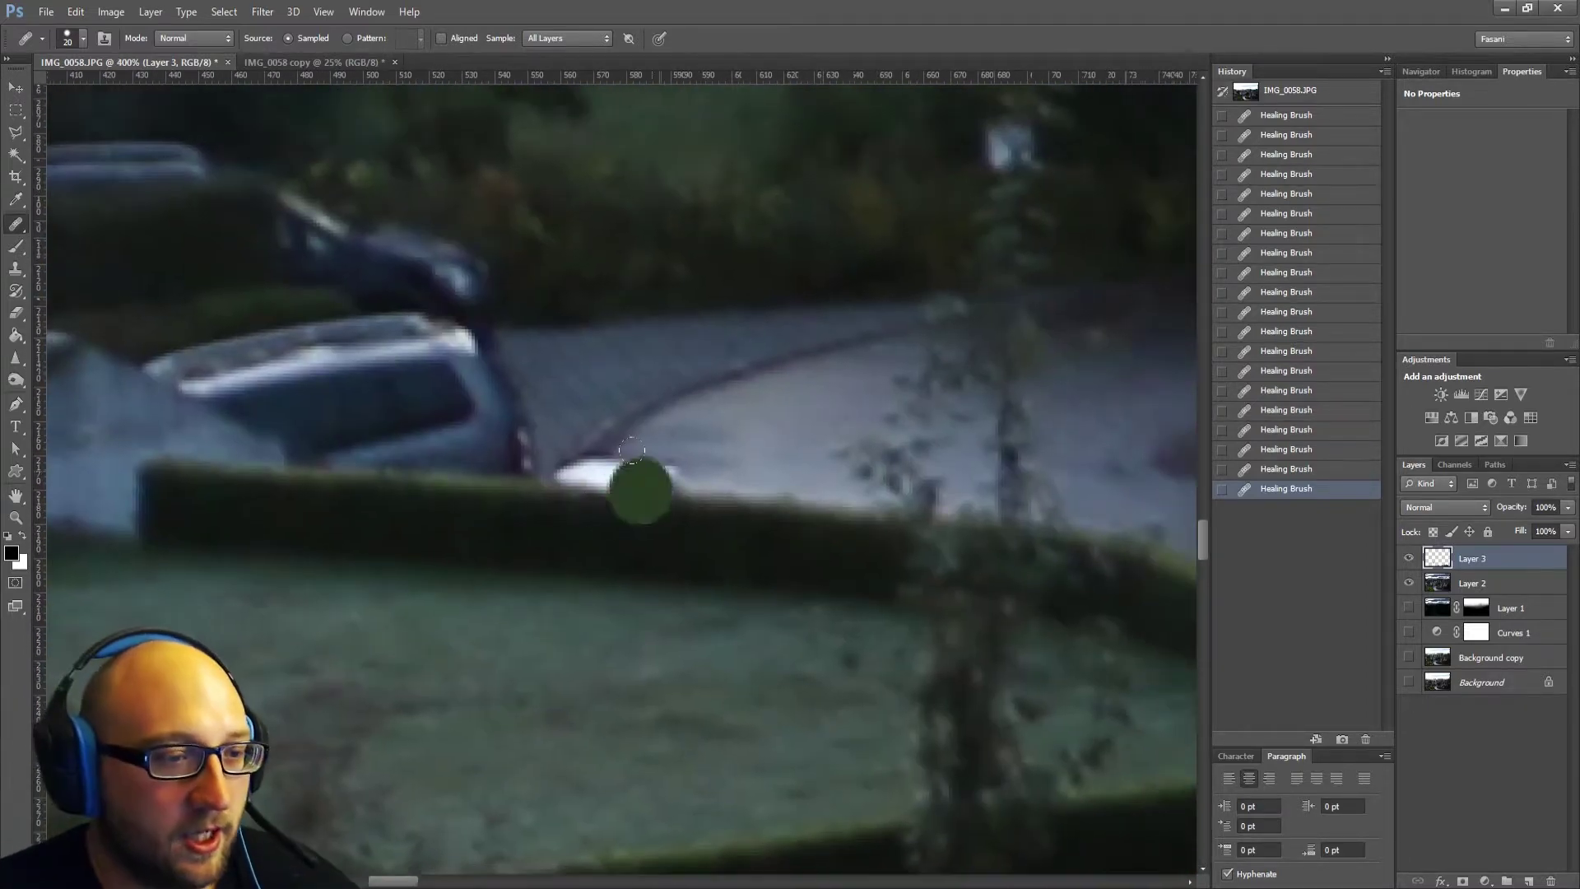
{"action": "key", "text": "bracketleft"}
{"action": "key", "text": "bracketleft"}
{"action": "key", "text": "bracketleft"}
{"action": "key", "text": "bracketleft"}
{"action": "key", "text": "bracketleft"}
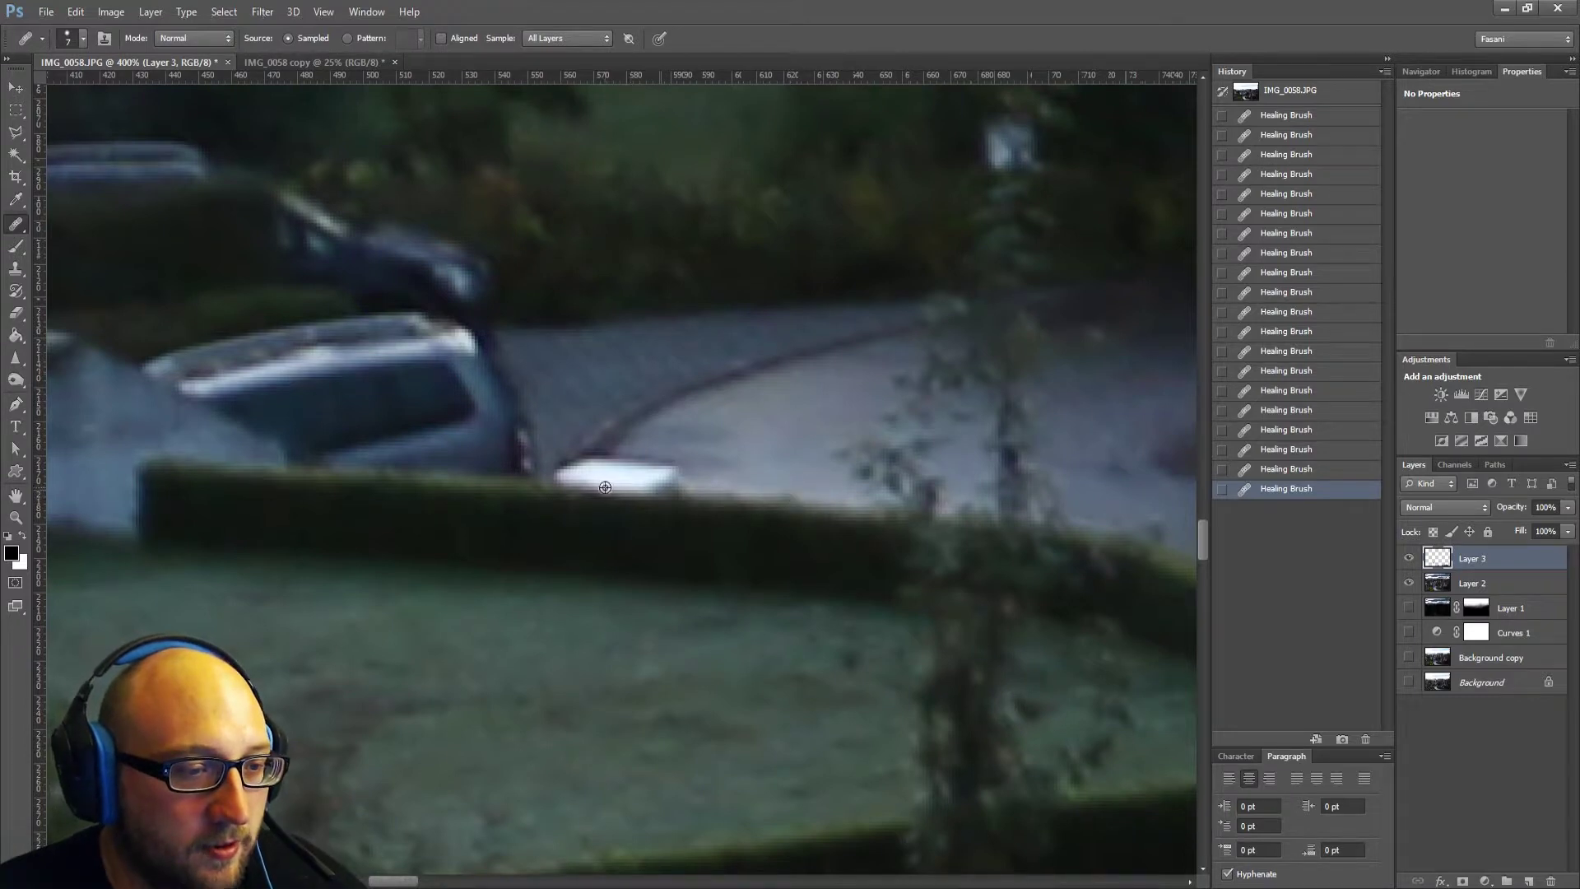
{"action": "mouse_move", "coordinate": [620, 488]}
{"action": "left_mouse_down"}
{"action": "mouse_move", "coordinate": [695, 491]}
{"action": "mouse_move", "coordinate": [590, 476]}
{"action": "mouse_move", "coordinate": [683, 461]}
{"action": "left_mouse_up"}
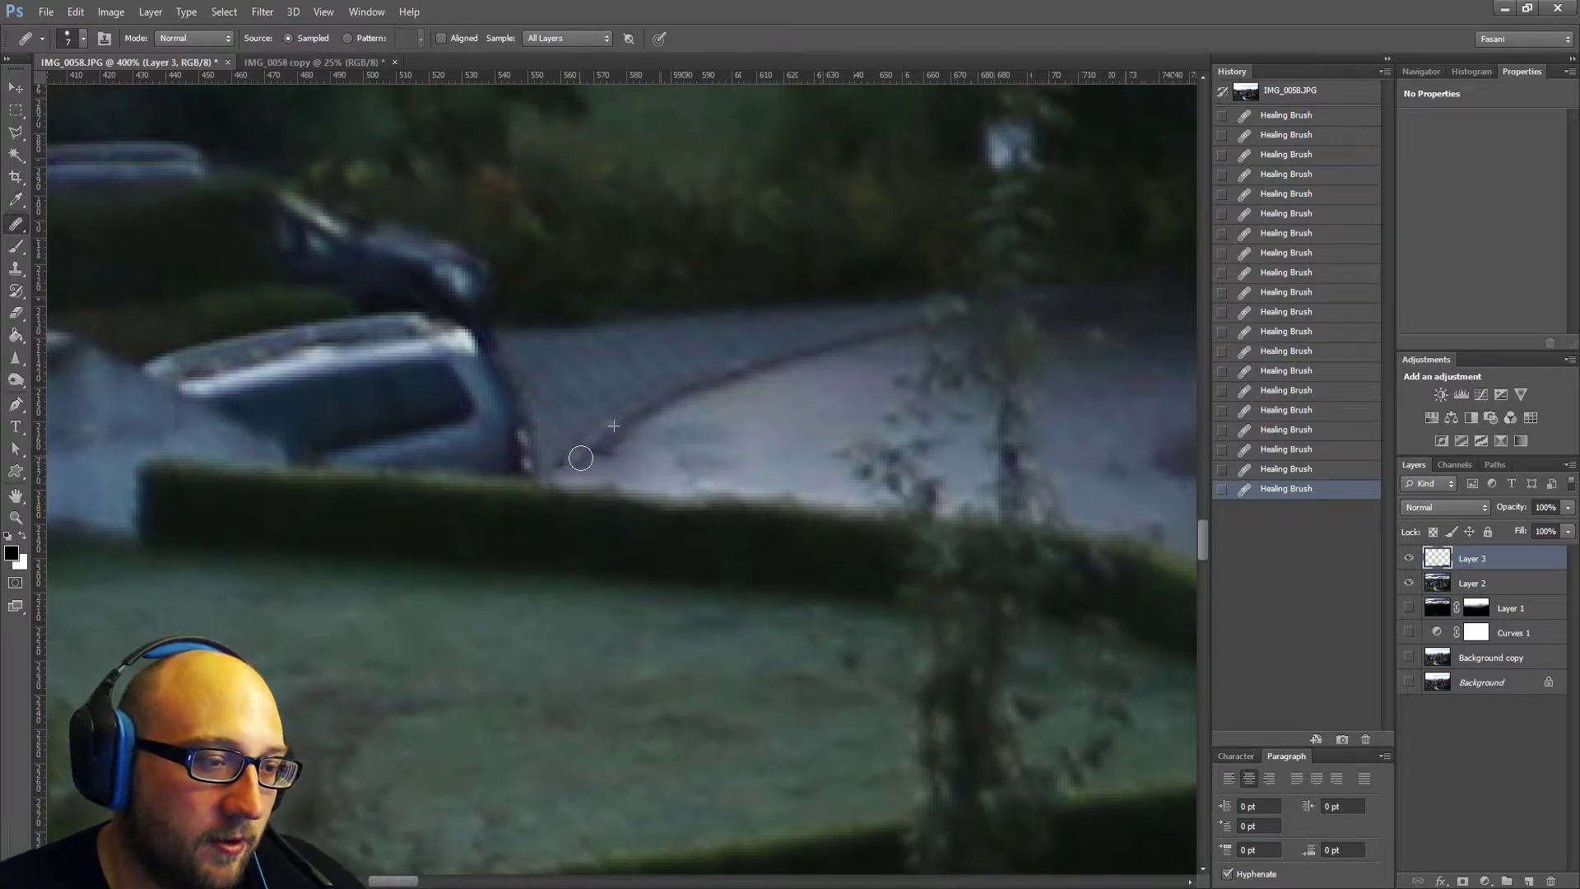
Rebuild the curved road edge beside the silver car and smooth the healed patch of road next to it.
{"action": "left_click_drag", "start_coordinate": [581, 458], "coordinate": [630, 450]}
{"action": "left_click", "coordinate": [700, 410], "text": "alt"}
{"action": "left_click", "coordinate": [739, 450], "text": "alt"}
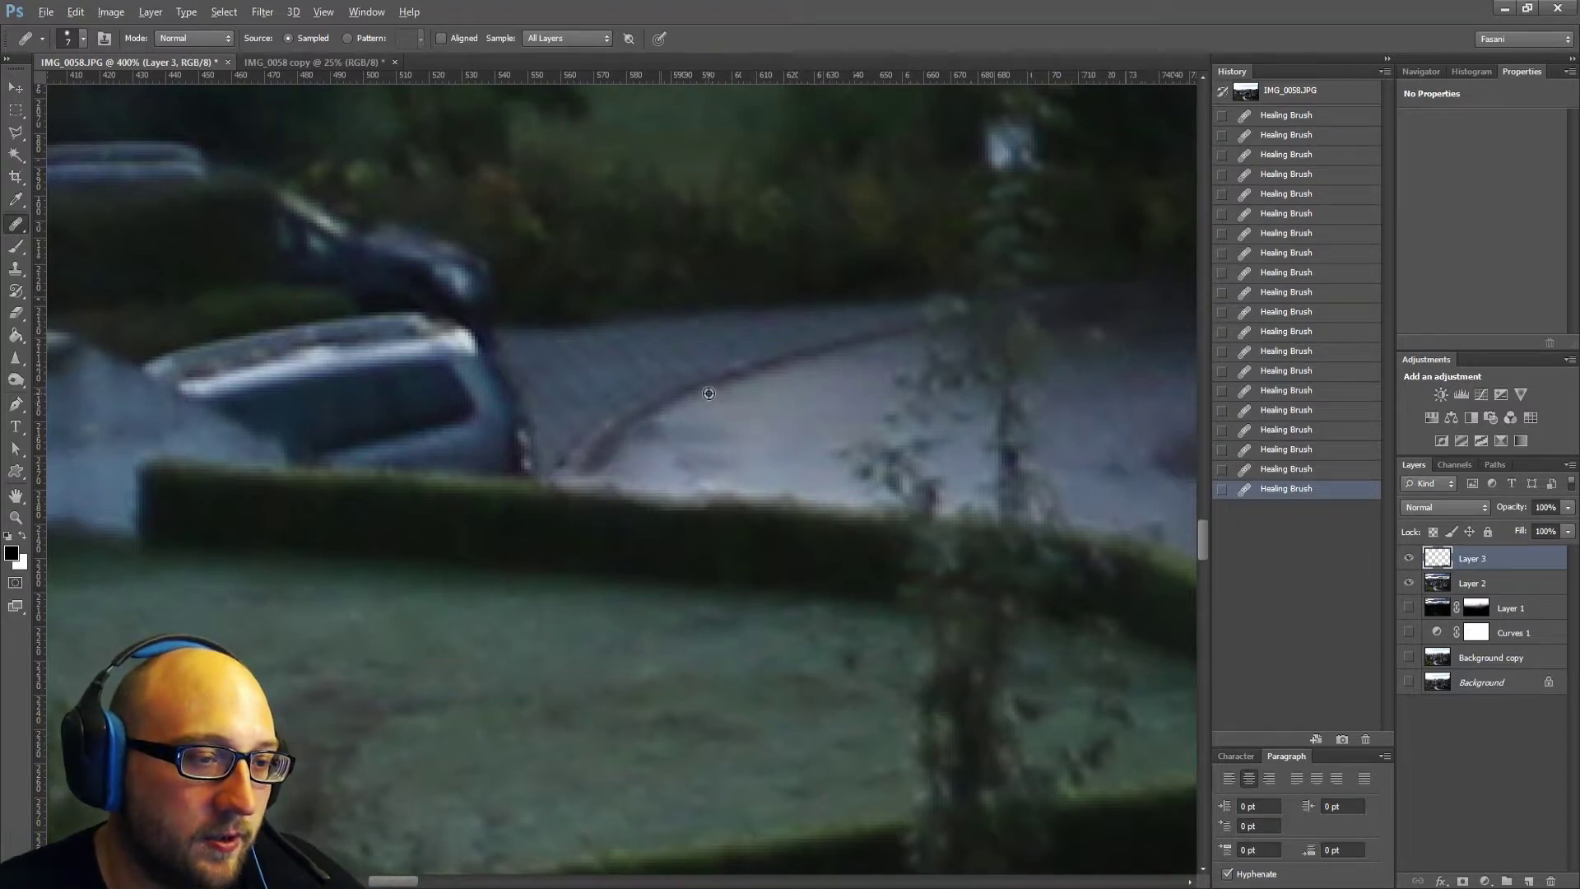
{"action": "left_click_drag", "start_coordinate": [643, 433], "coordinate": [670, 421]}
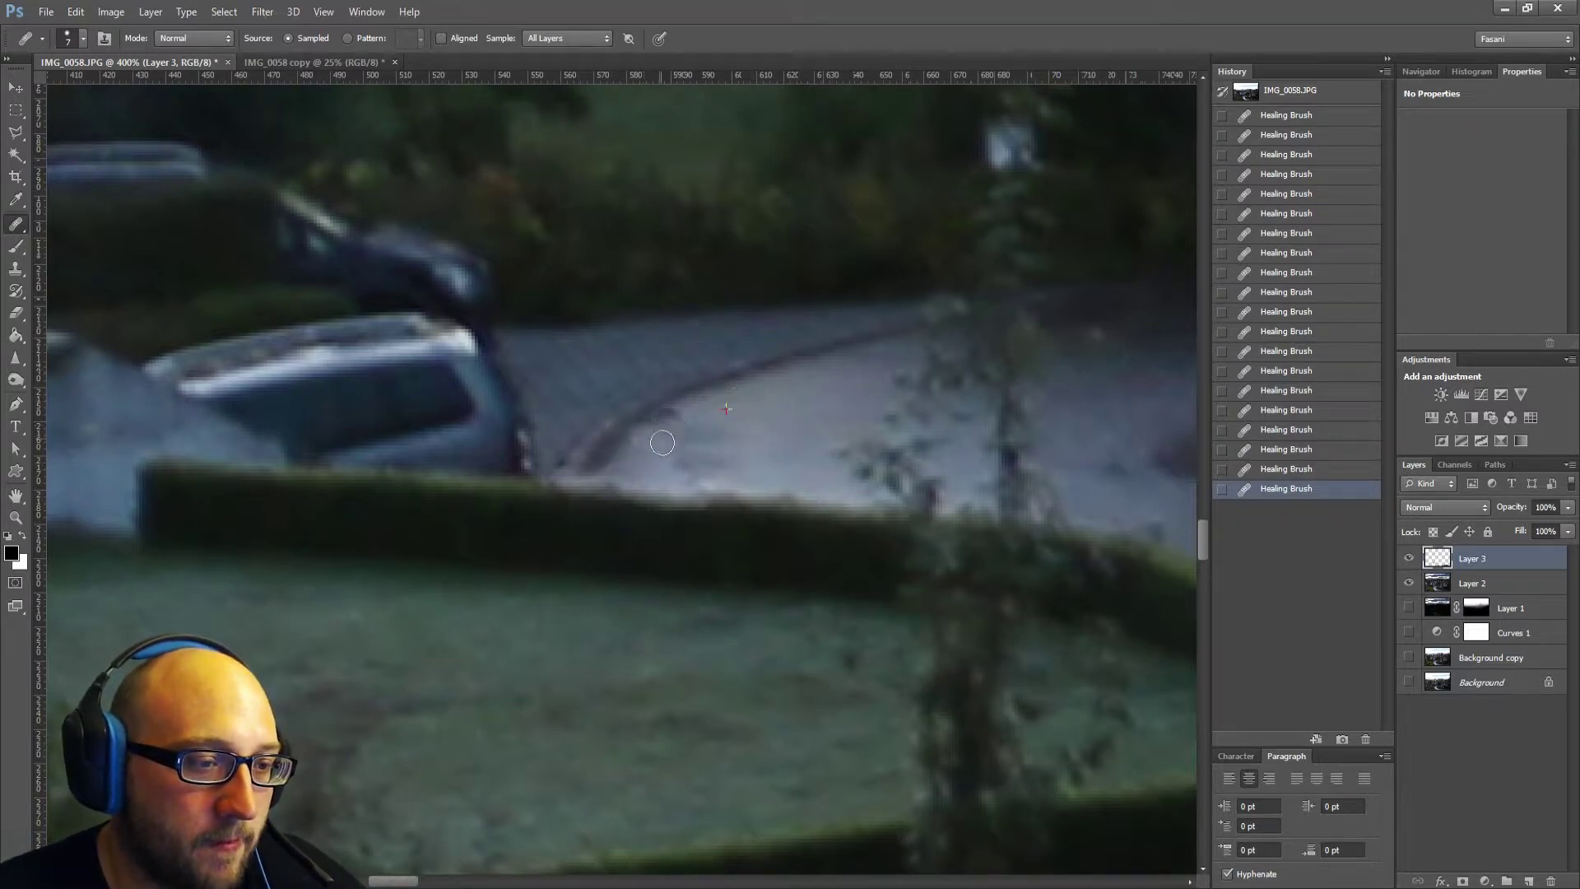
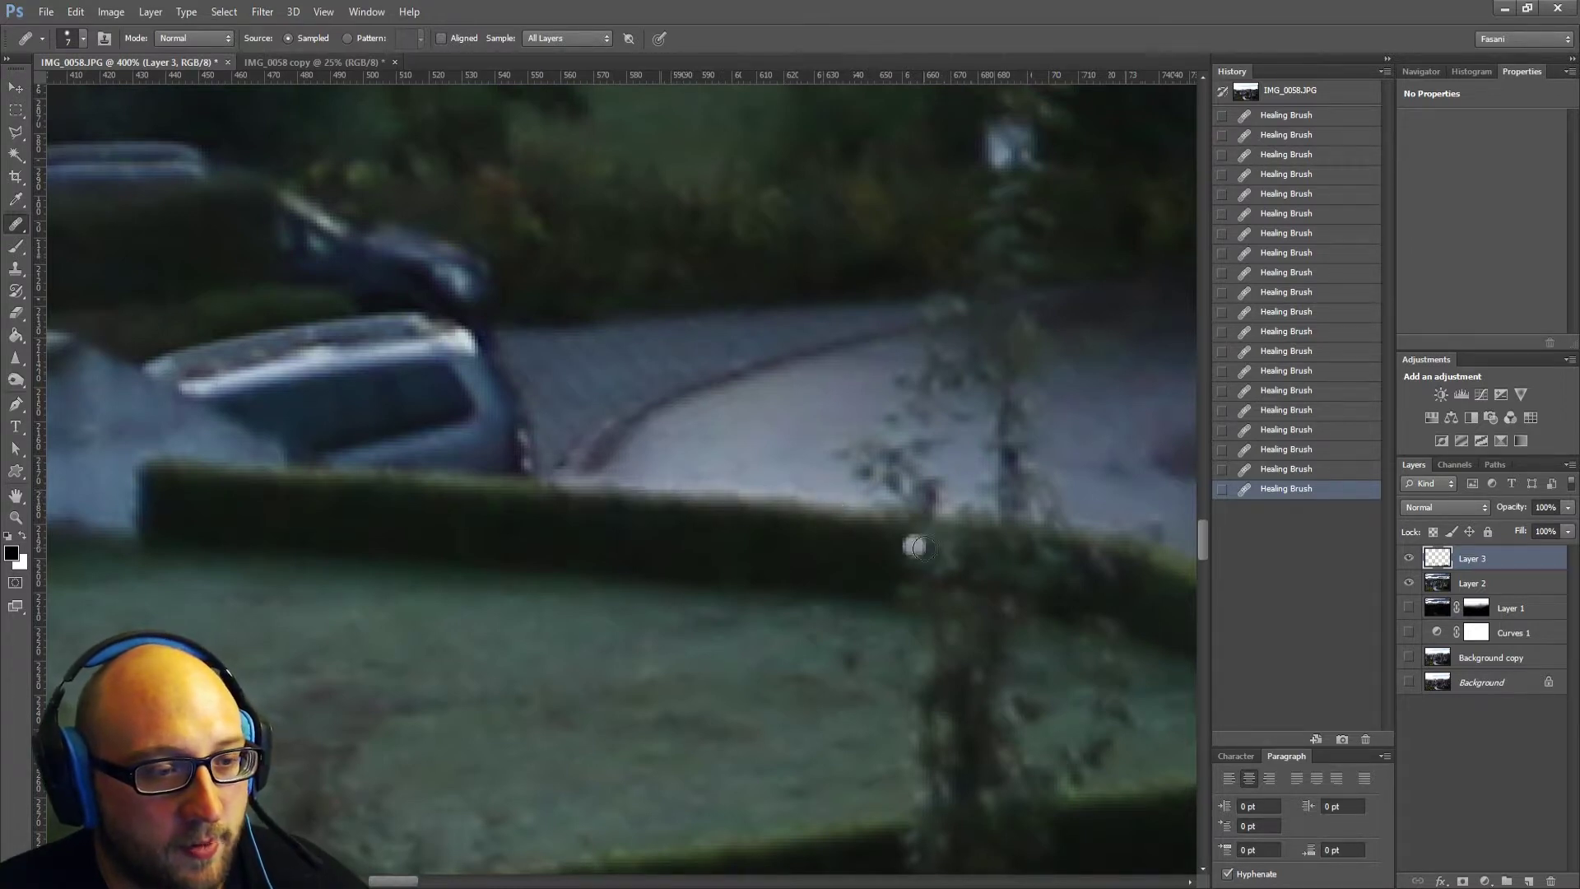
Compare the area around the silver car with and without the retouching by toggling Layer 3, close up and at 100%.
{"action": "left_click", "coordinate": [1409, 559]}
{"action": "left_click", "coordinate": [1409, 559]}
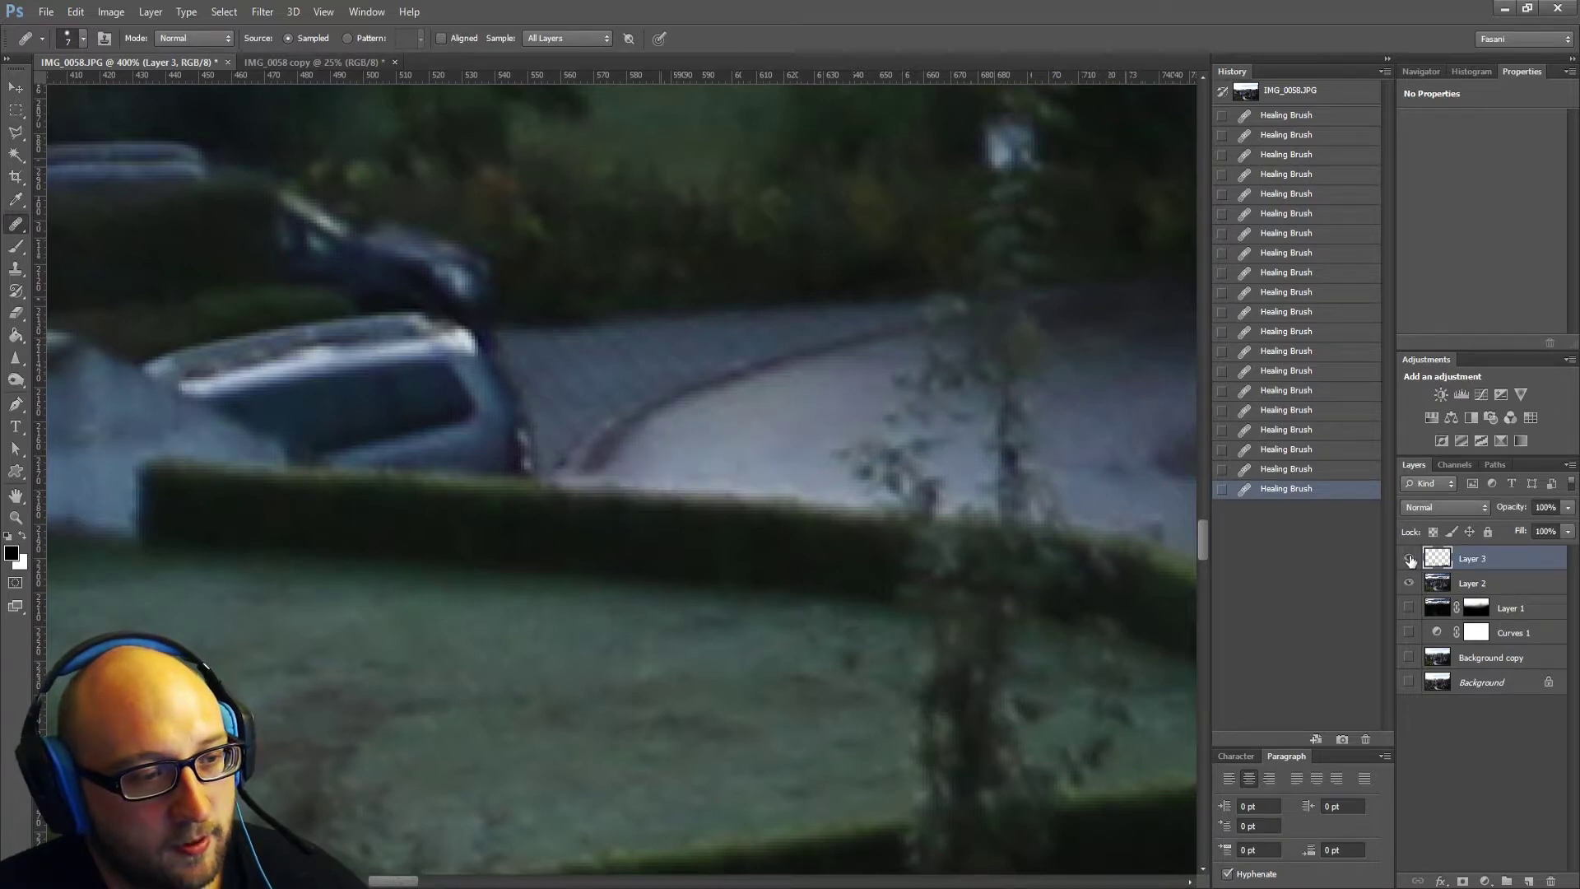
{"action": "left_click", "coordinate": [1409, 559]}
{"action": "left_click", "coordinate": [1409, 559]}
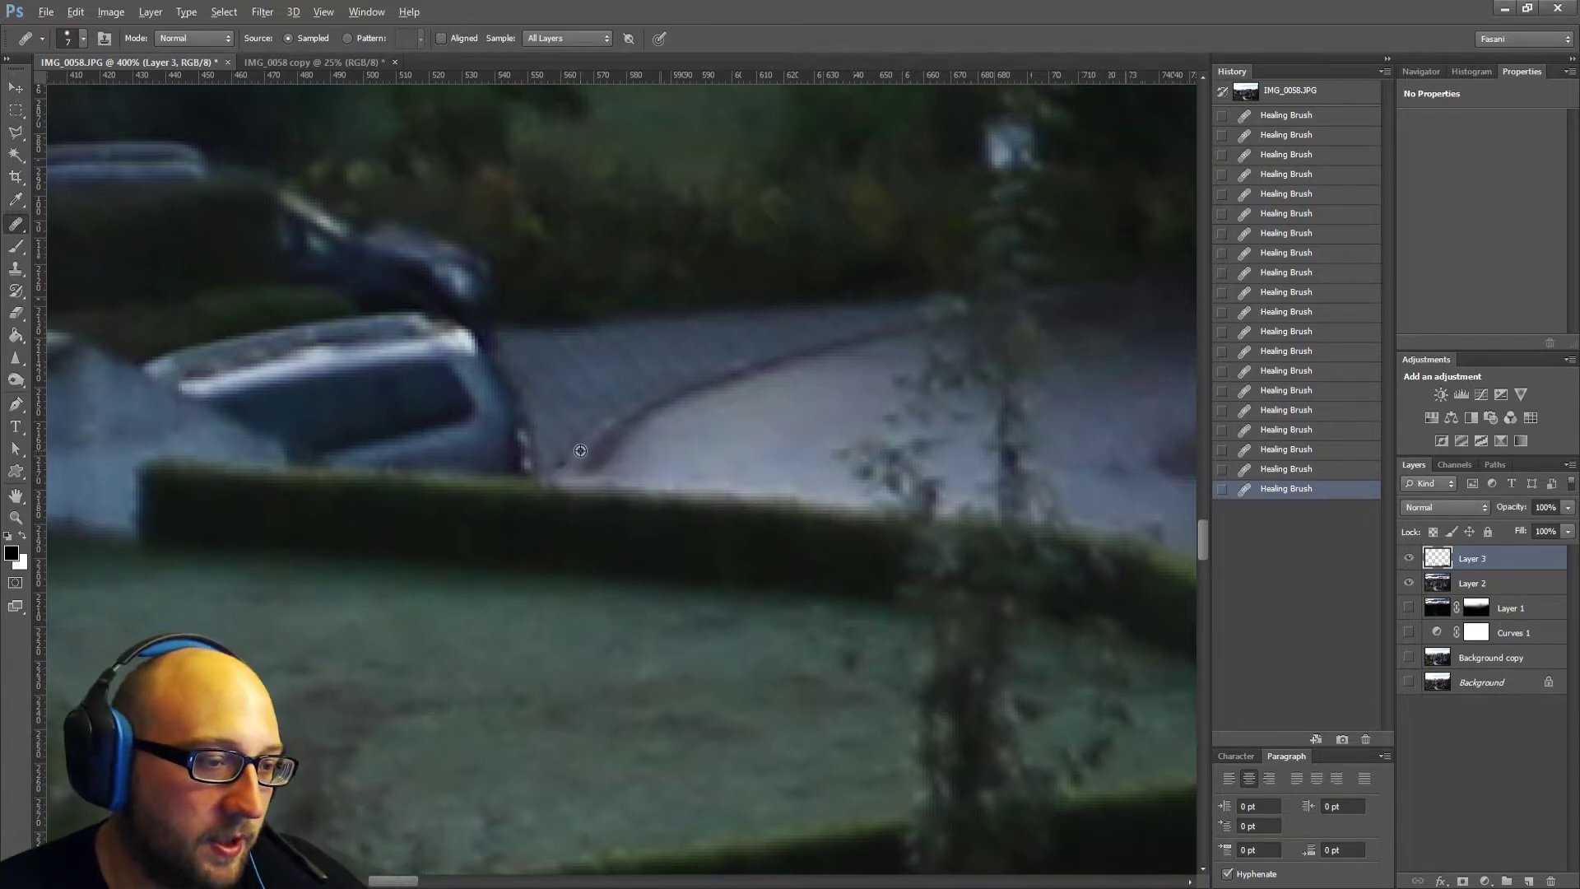
{"action": "key", "text": "z"}
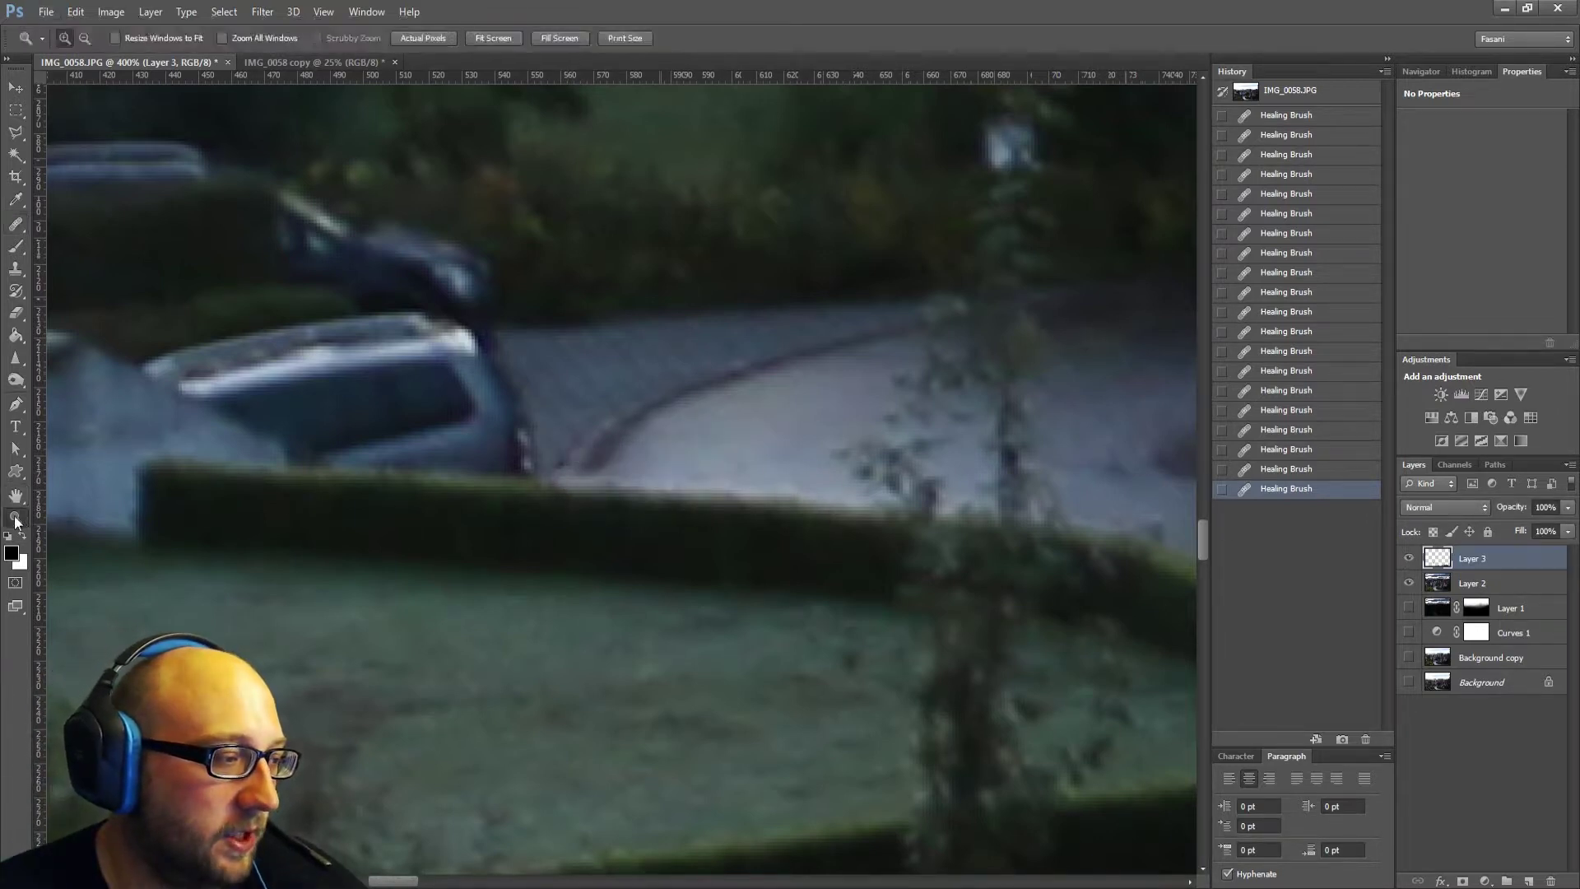
{"action": "key", "text": "ctrl+1"}
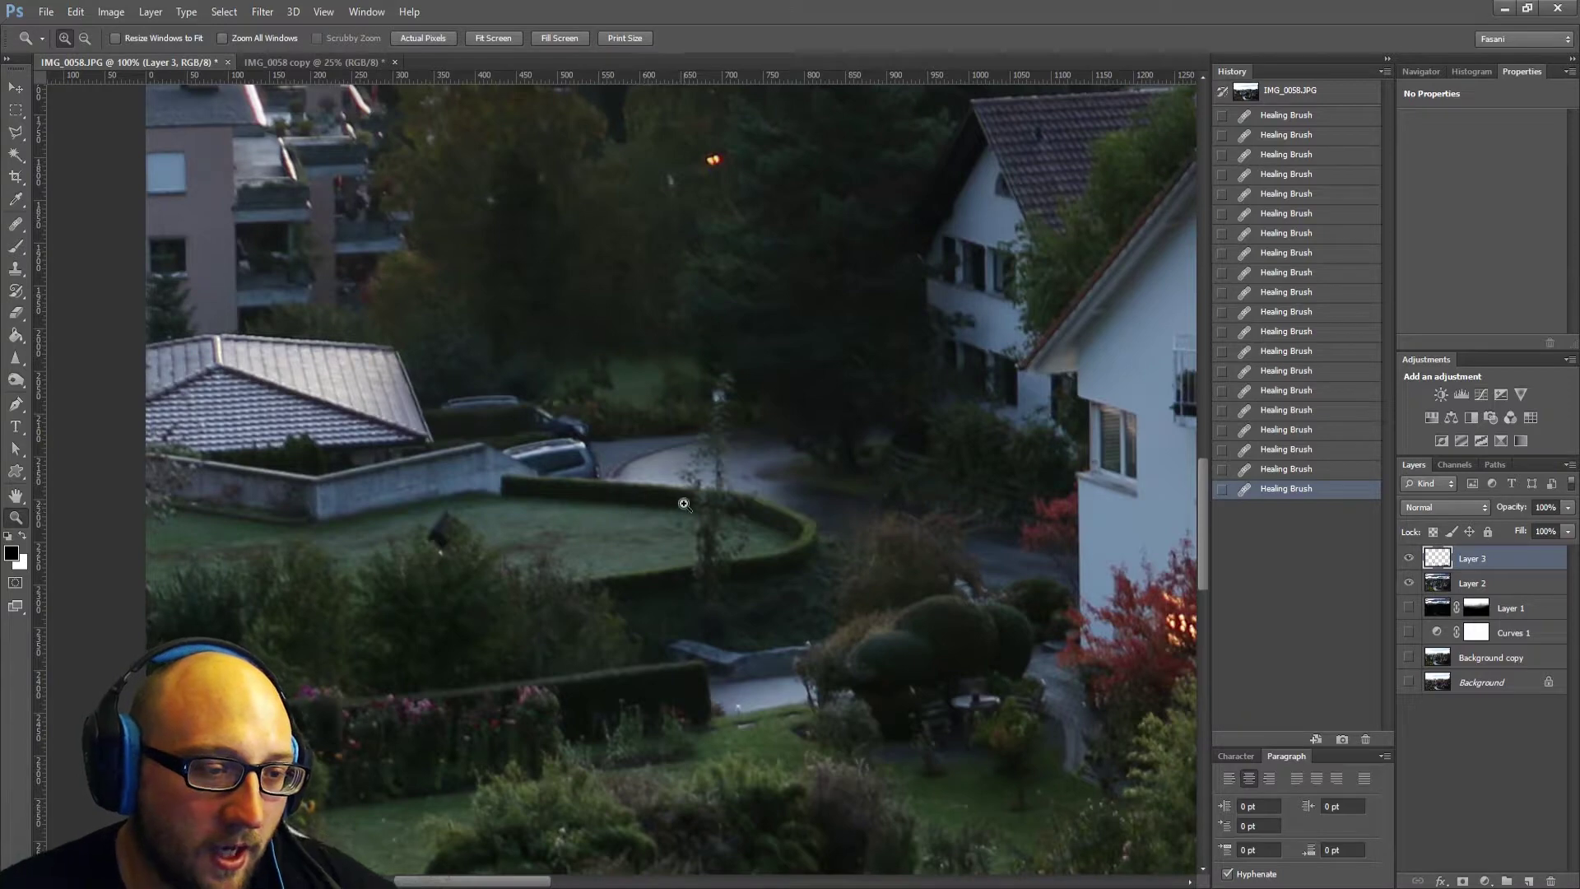
{"action": "left_click", "coordinate": [1410, 559]}
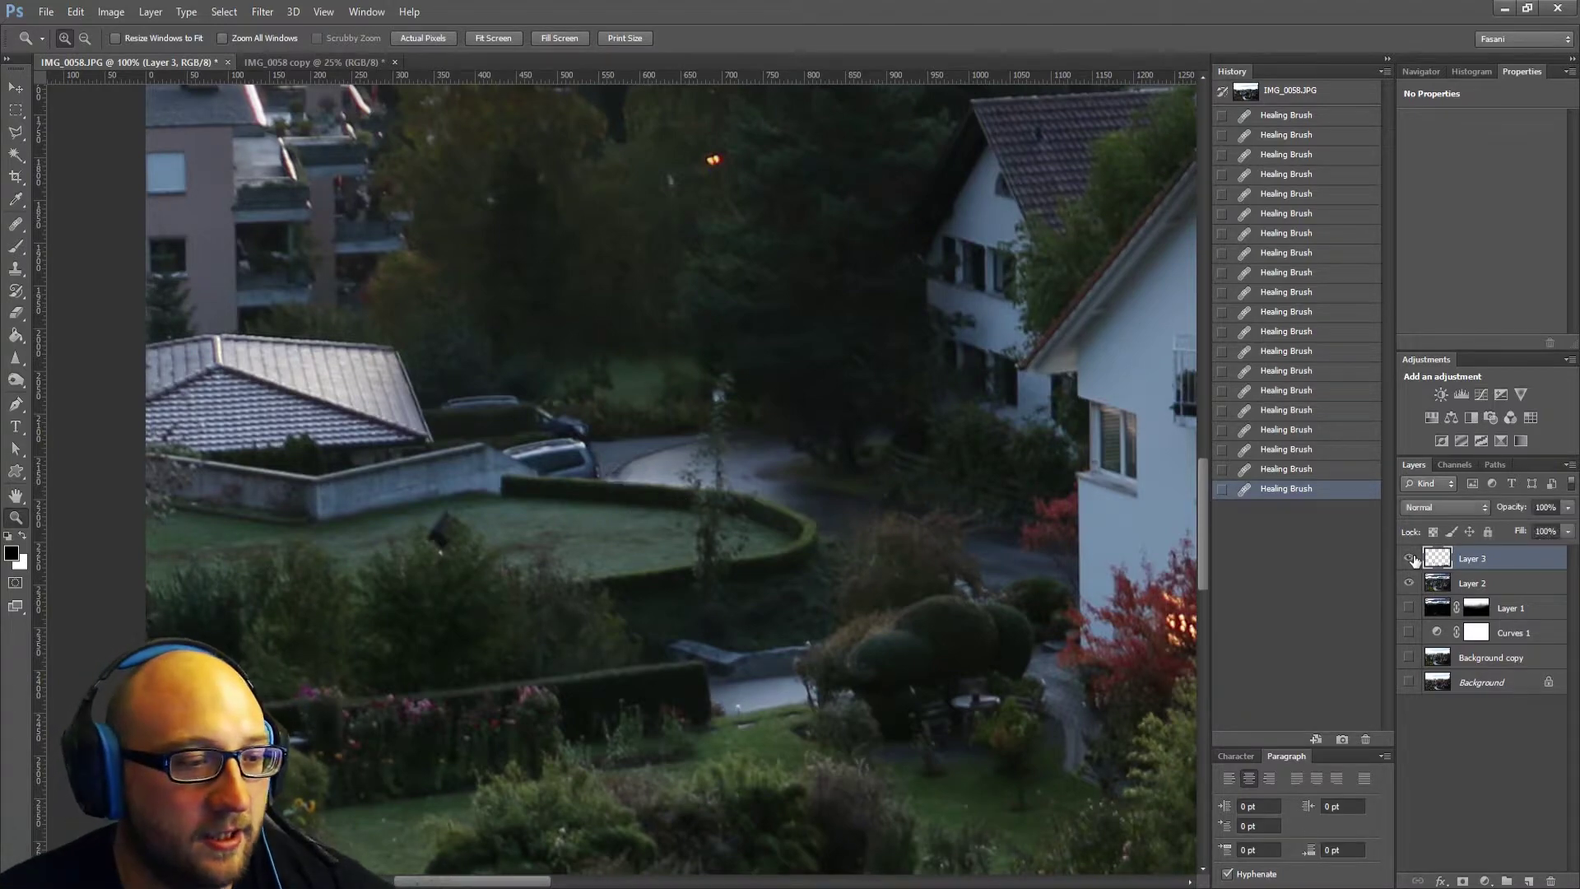
{"action": "left_click", "coordinate": [1413, 558]}
{"action": "left_click", "coordinate": [1410, 558]}
{"action": "left_click", "coordinate": [1410, 559]}
{"action": "left_click", "coordinate": [1410, 558]}
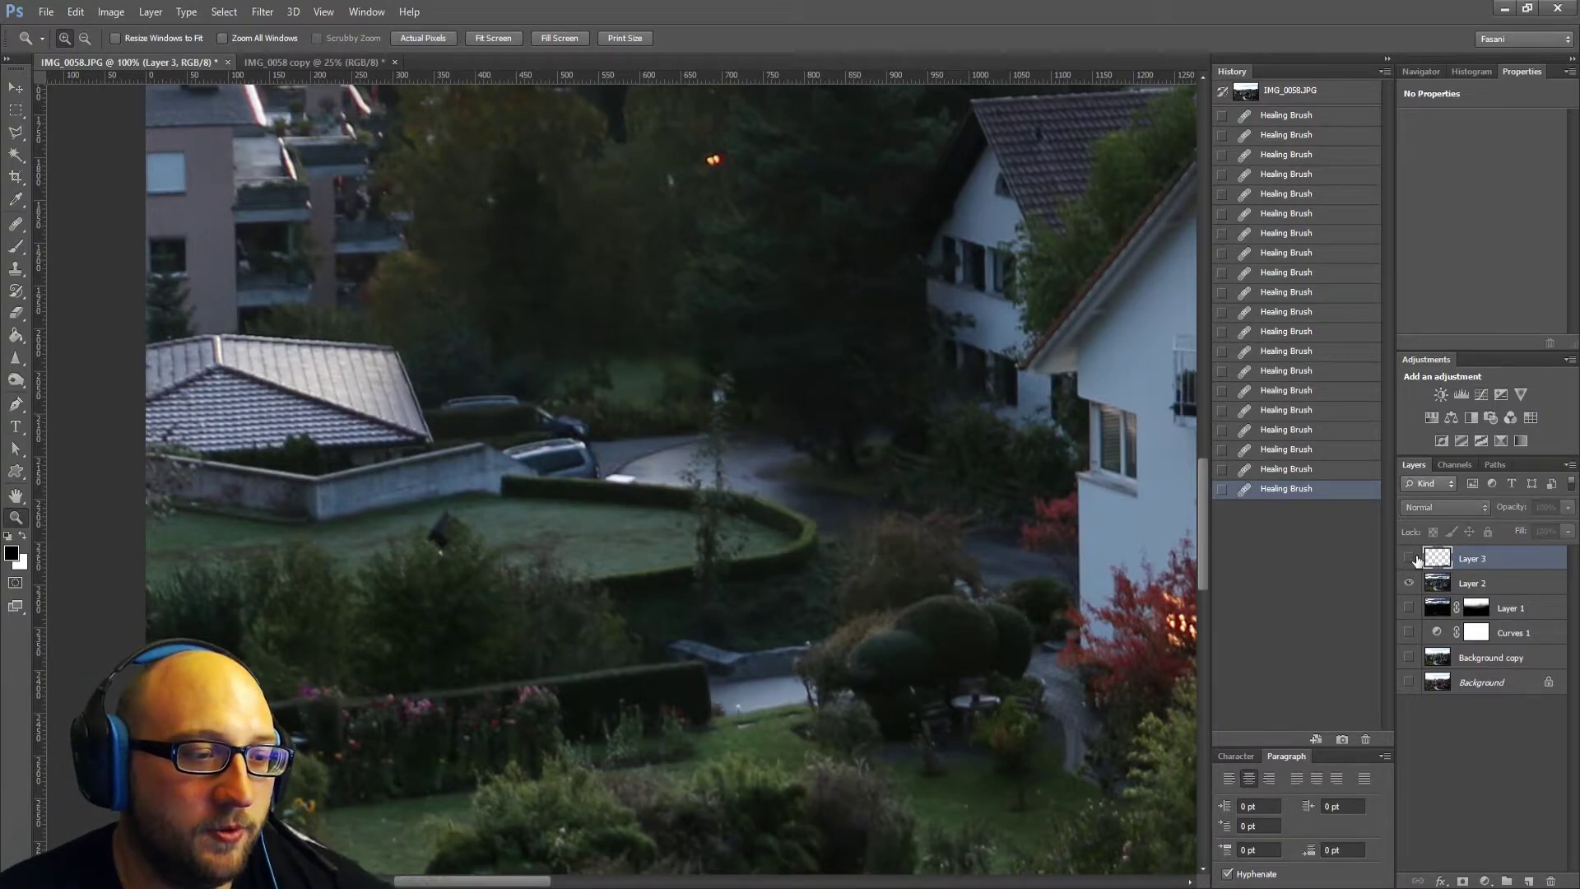
{"action": "left_click", "coordinate": [1410, 559]}
{"action": "left_click", "coordinate": [1410, 558]}
{"action": "left_click", "coordinate": [1410, 558]}
{"action": "left_click", "coordinate": [1410, 559]}
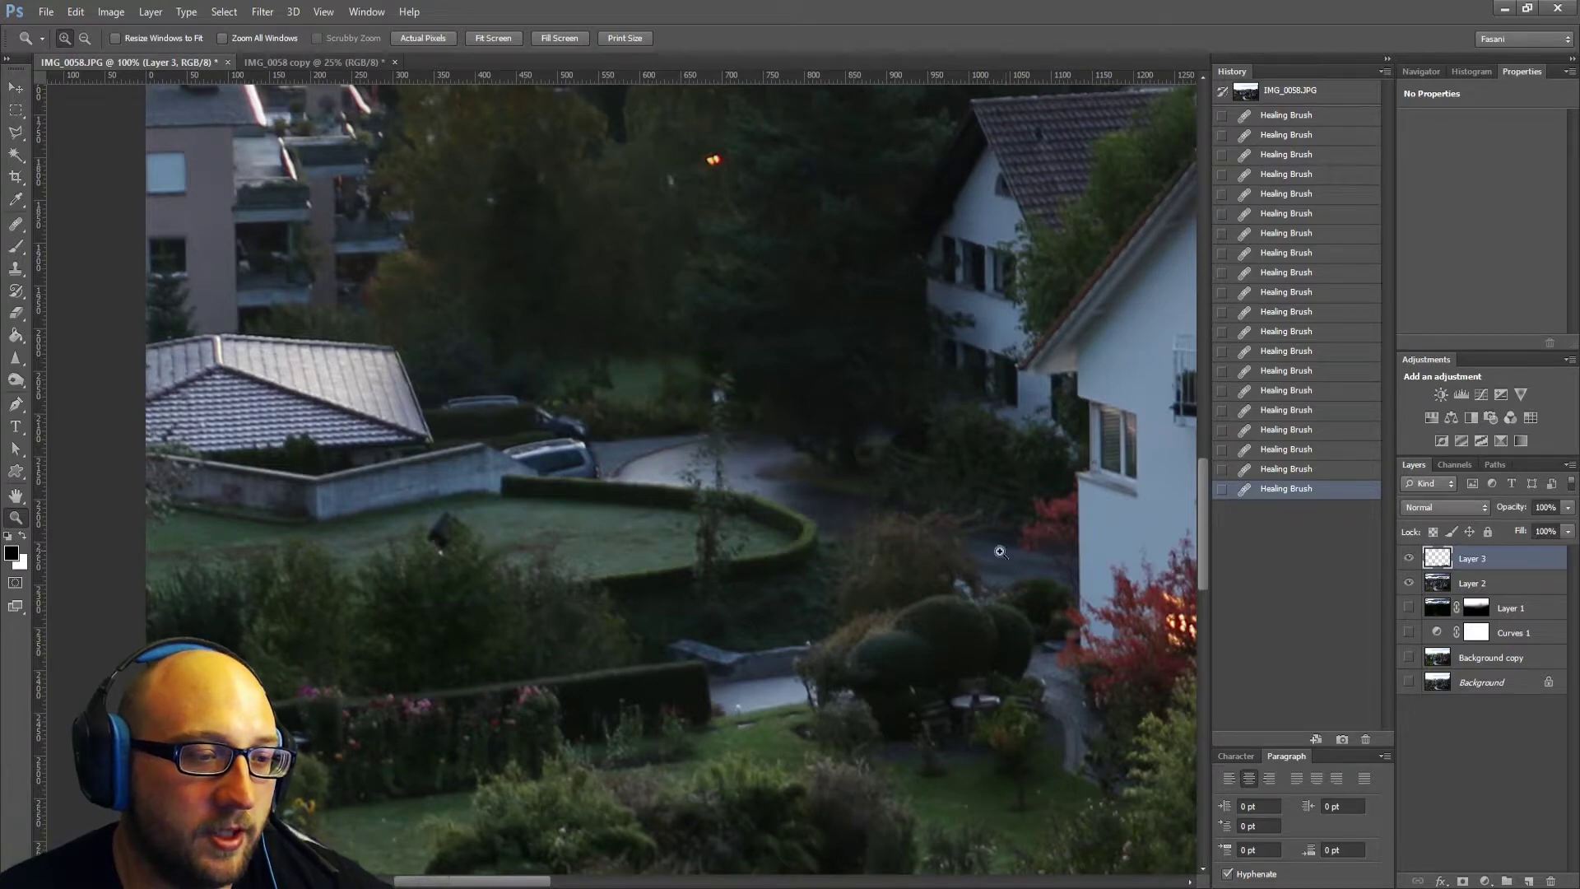
Remove the orange light from the dark trees above the parked cars with a 25 px Healing Brush.
{"action": "left_click", "coordinate": [16, 224]}
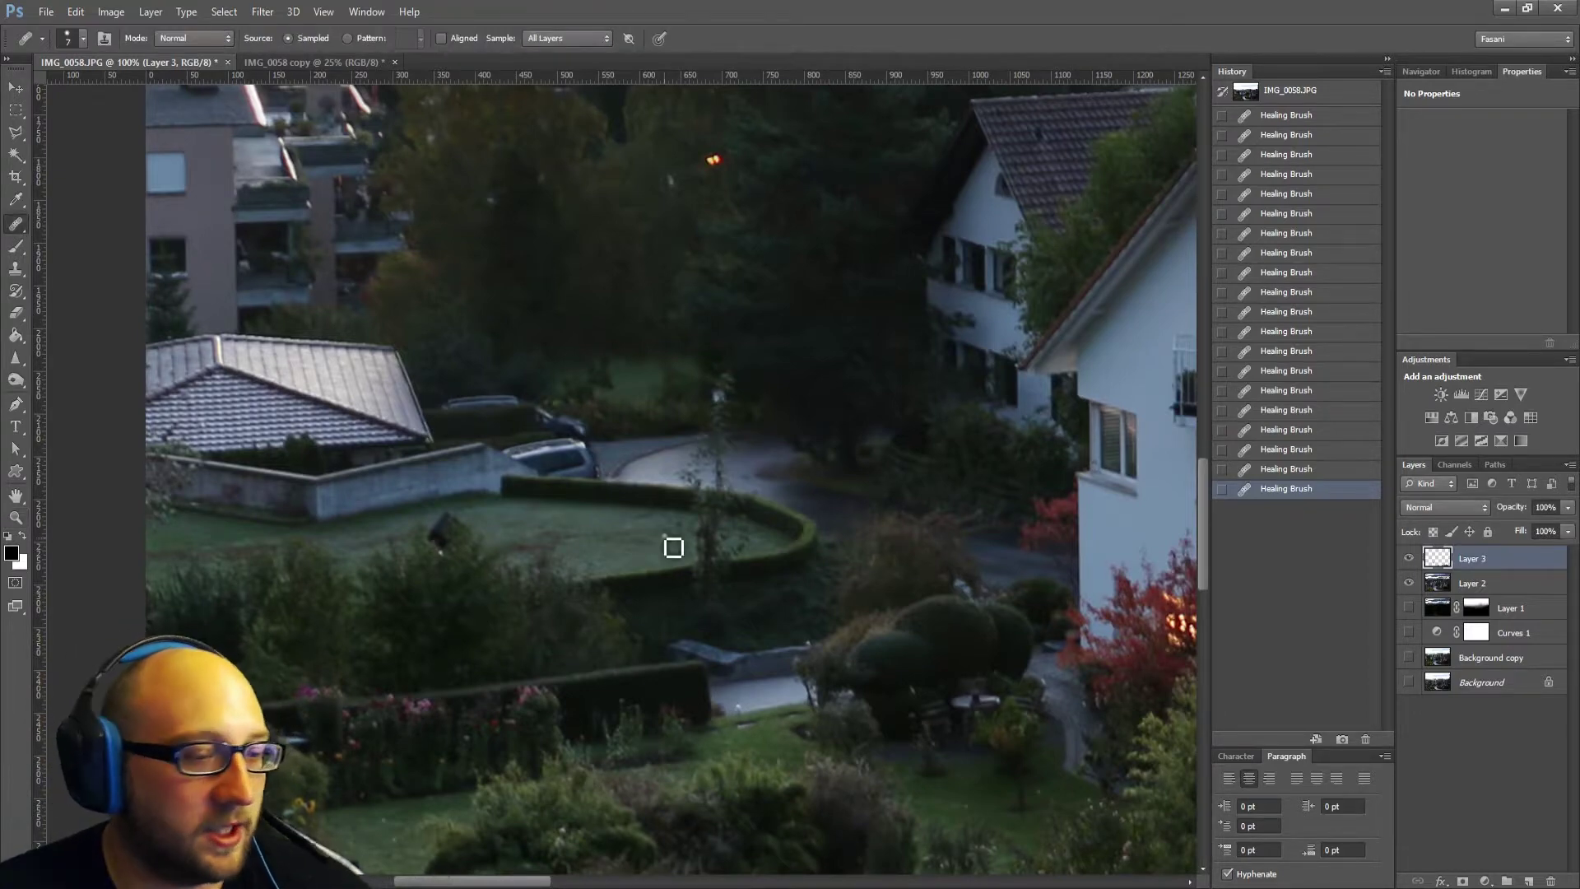
{"action": "left_click", "coordinate": [684, 537]}
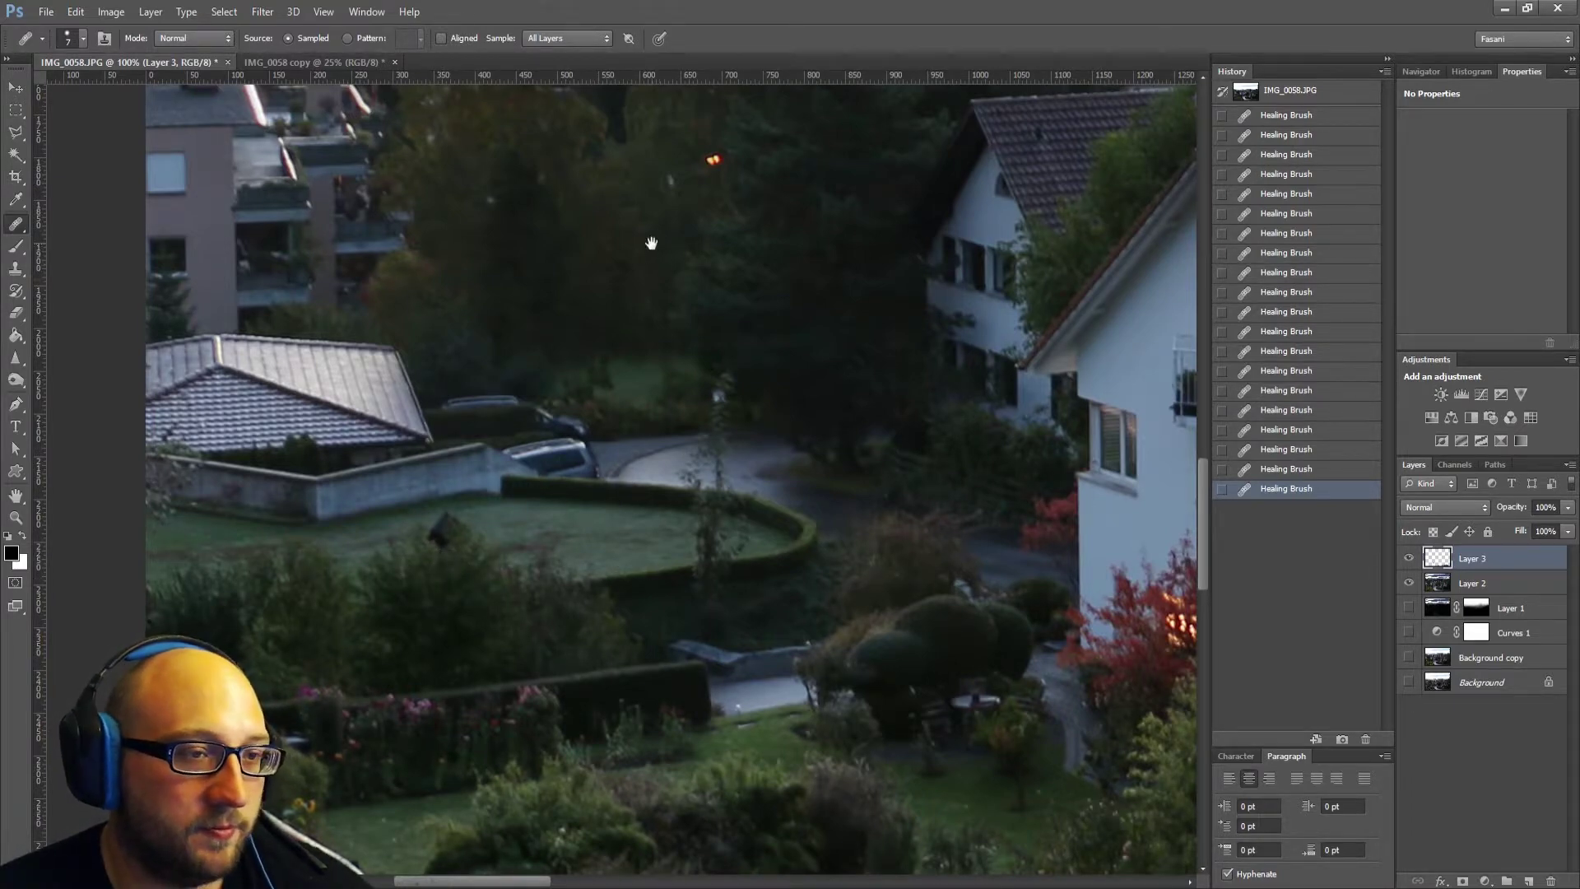
{"action": "left_click_drag", "start_coordinate": [651, 245], "coordinate": [722, 475]}
{"action": "key", "text": "bracketright"}
{"action": "key", "text": "bracketright"}
{"action": "key", "text": "bracketright"}
{"action": "key", "text": "bracketright"}
{"action": "key", "text": "bracketright"}
{"action": "key", "text": "bracketright"}
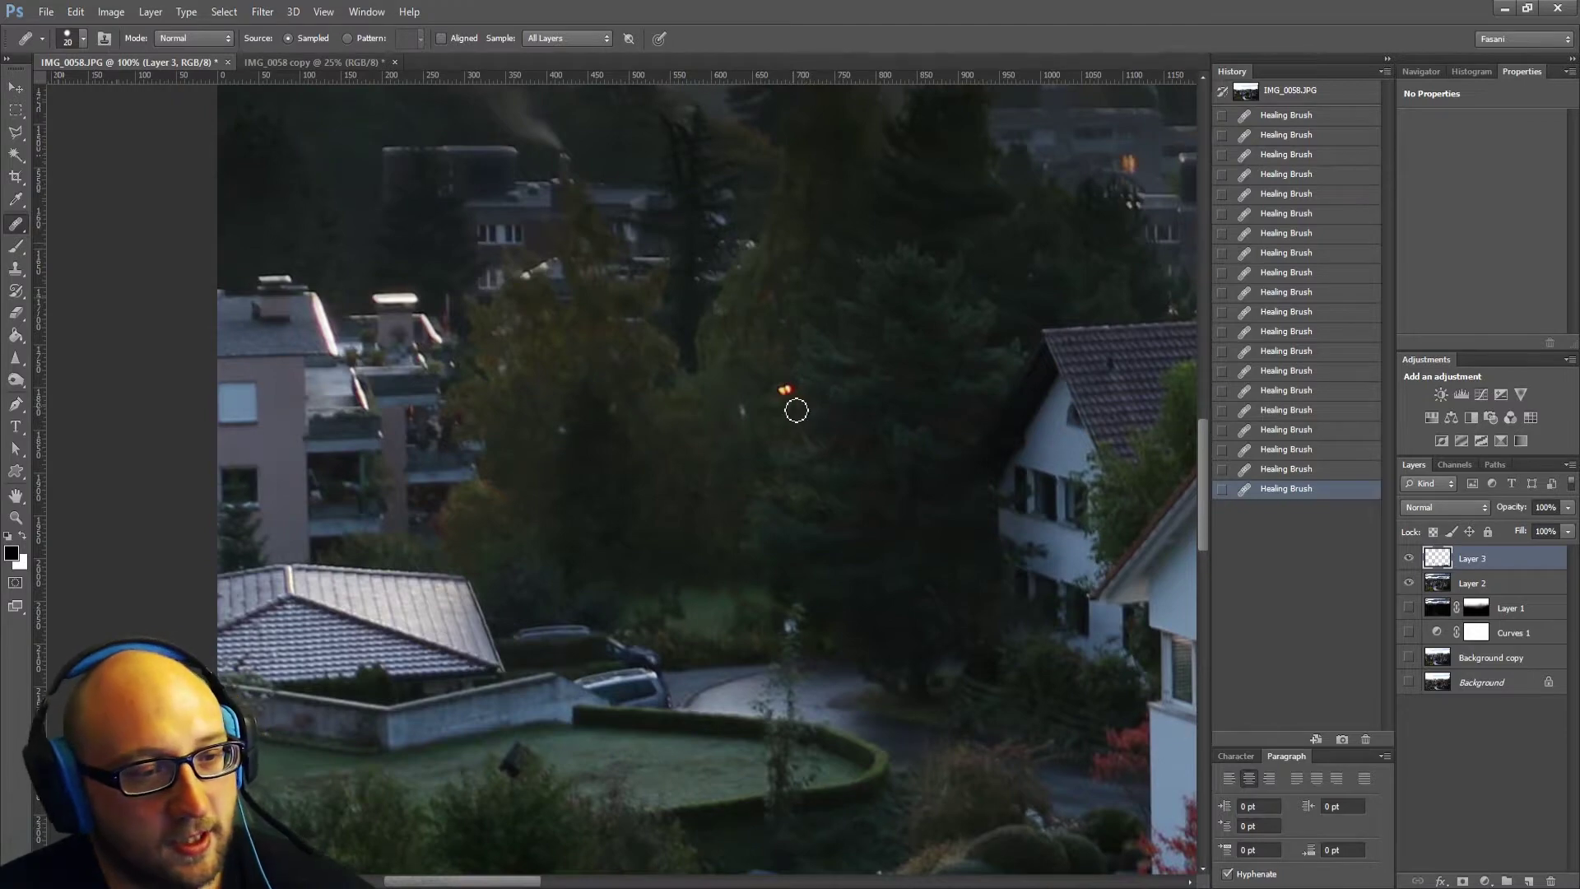
{"action": "left_click", "coordinate": [785, 389]}
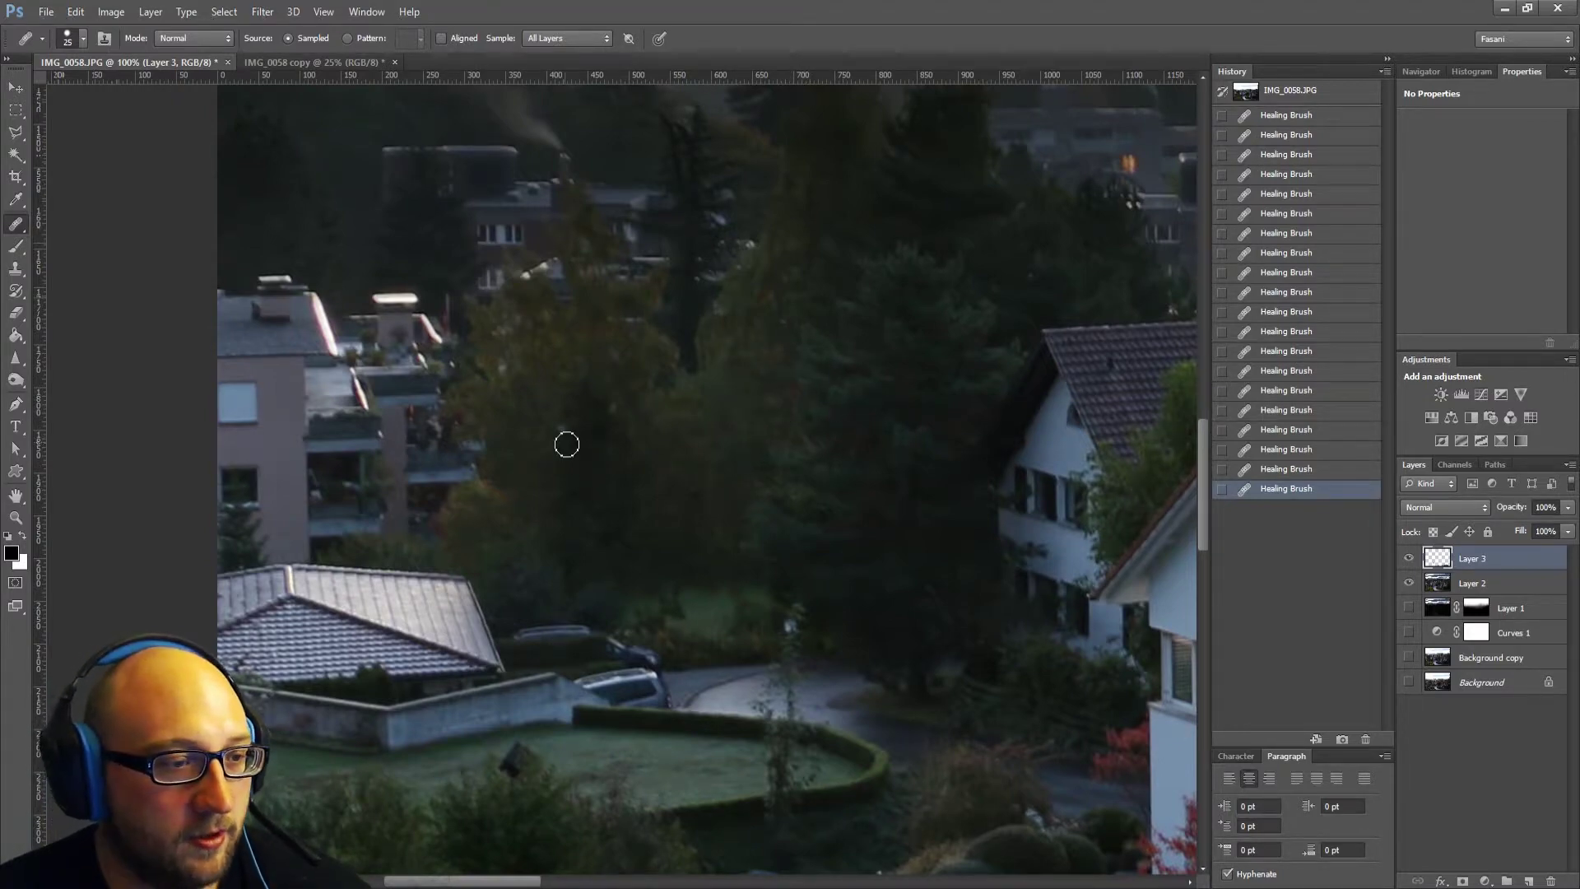
Examine the village, trees and rooftops across the background at 100% for remaining distracting lights.
{"action": "left_click_drag", "start_coordinate": [907, 383], "coordinate": [685, 551]}
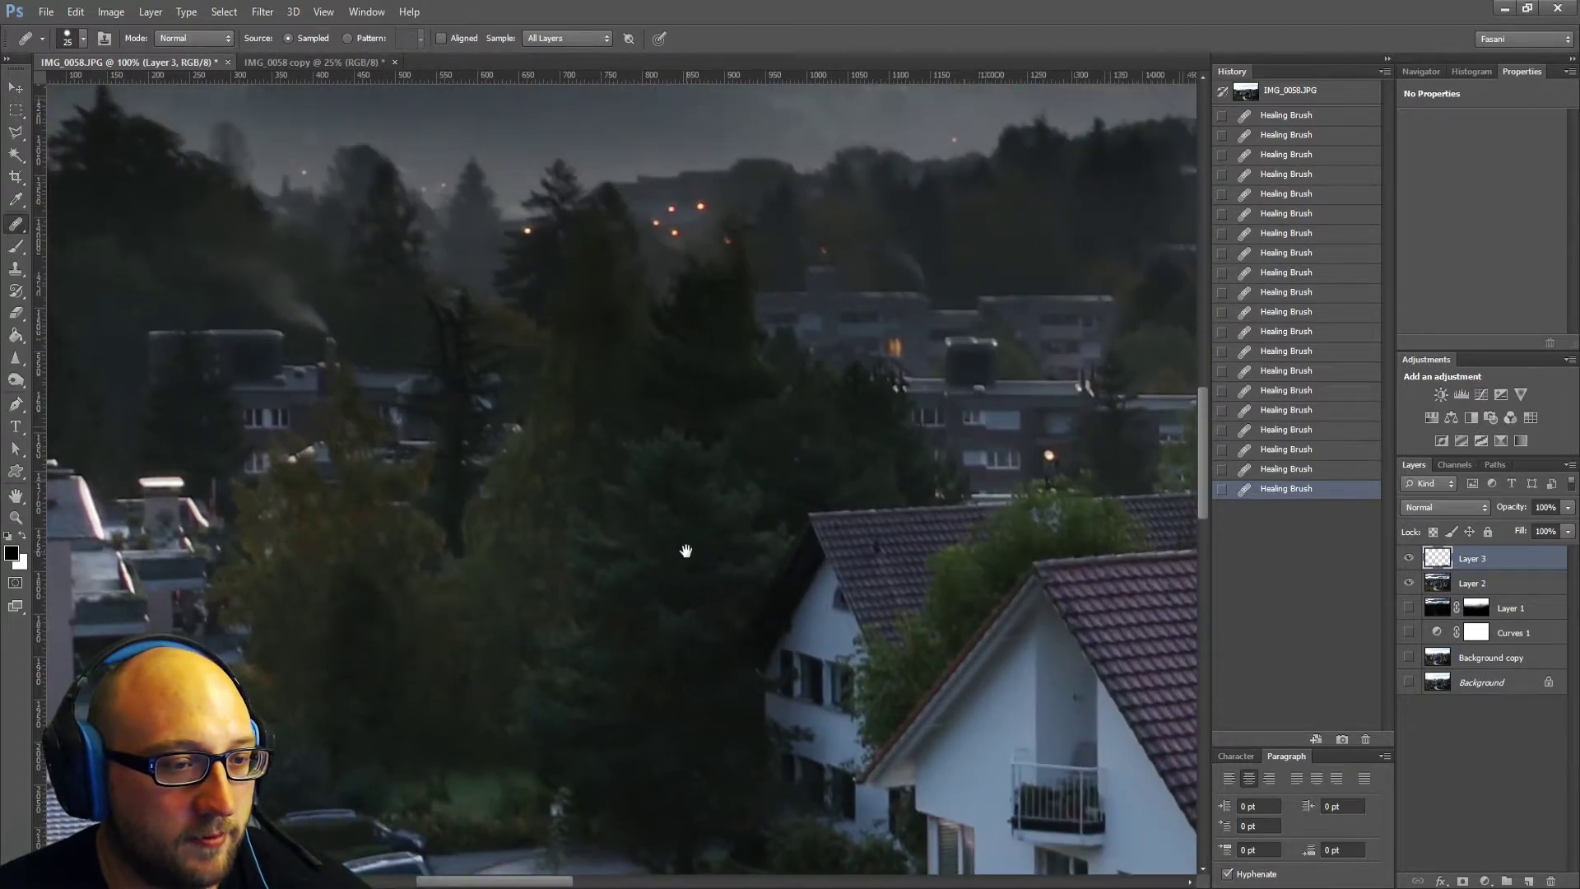
{"action": "left_click_drag", "start_coordinate": [672, 367], "coordinate": [773, 442]}
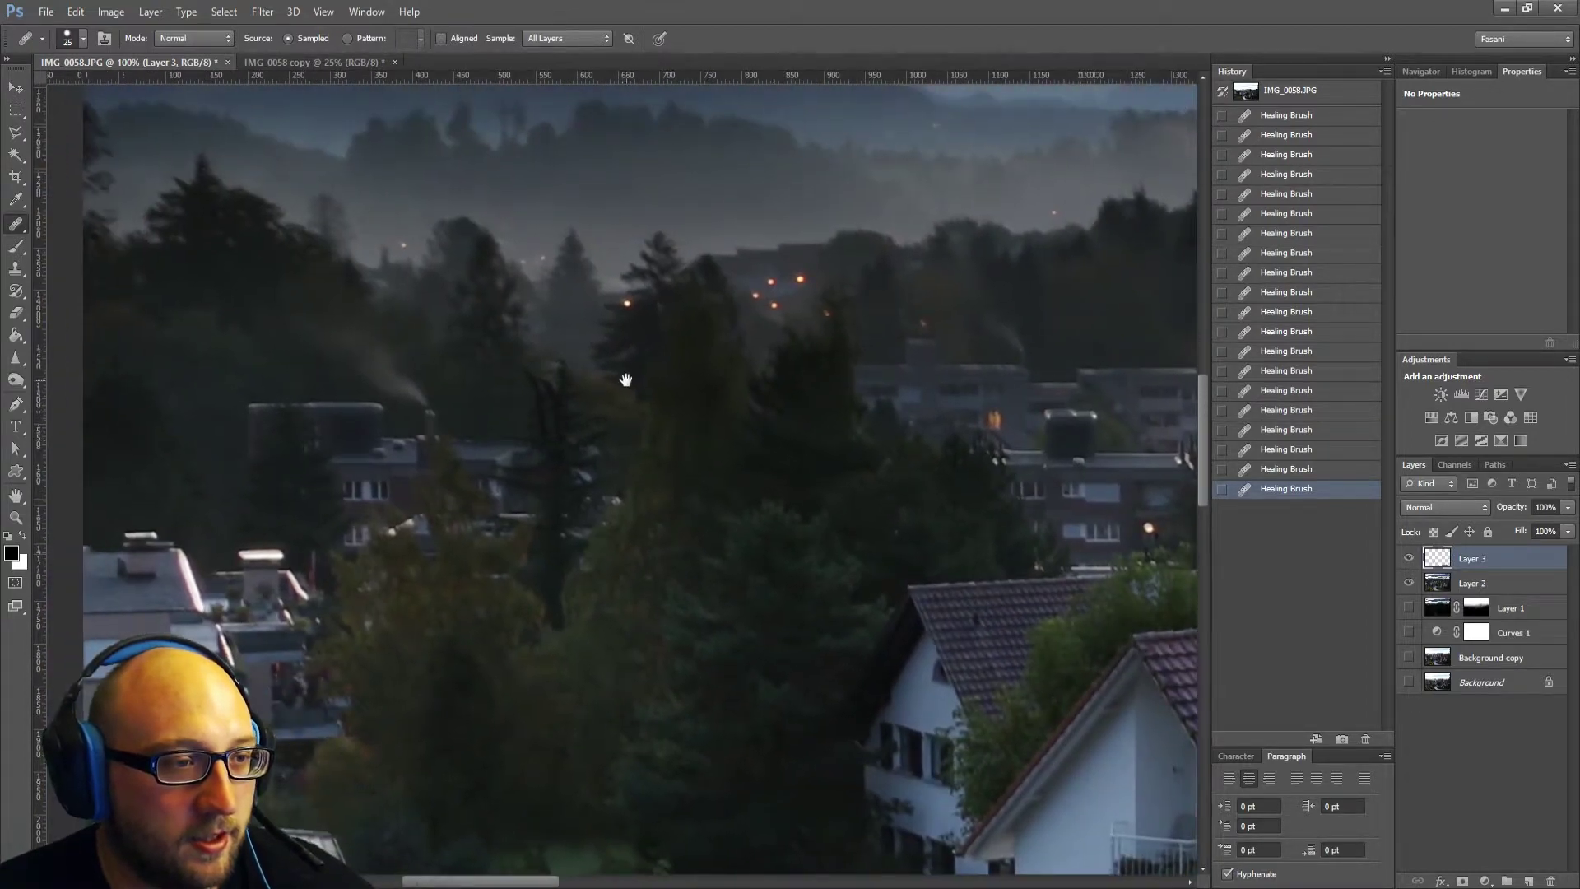
{"action": "left_click_drag", "start_coordinate": [420, 235], "coordinate": [529, 264]}
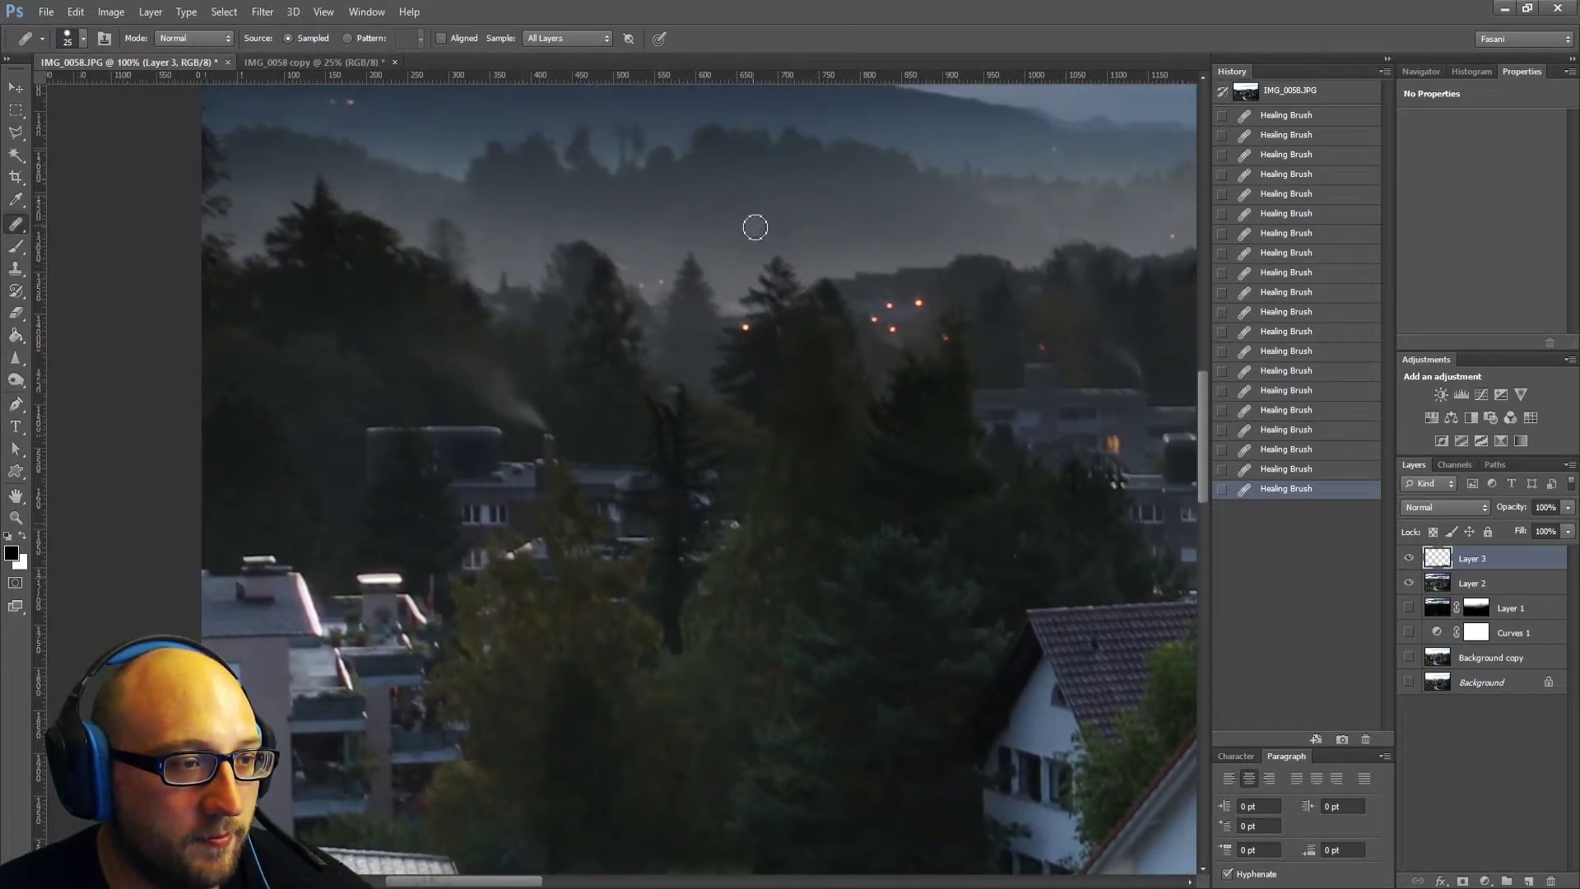
{"action": "mouse_move", "coordinate": [421, 98]}
{"action": "left_mouse_down"}
{"action": "mouse_move", "coordinate": [519, 260]}
{"action": "mouse_move", "coordinate": [580, 304]}
{"action": "left_mouse_up"}
{"action": "left_click_drag", "start_coordinate": [974, 389], "coordinate": [653, 296]}
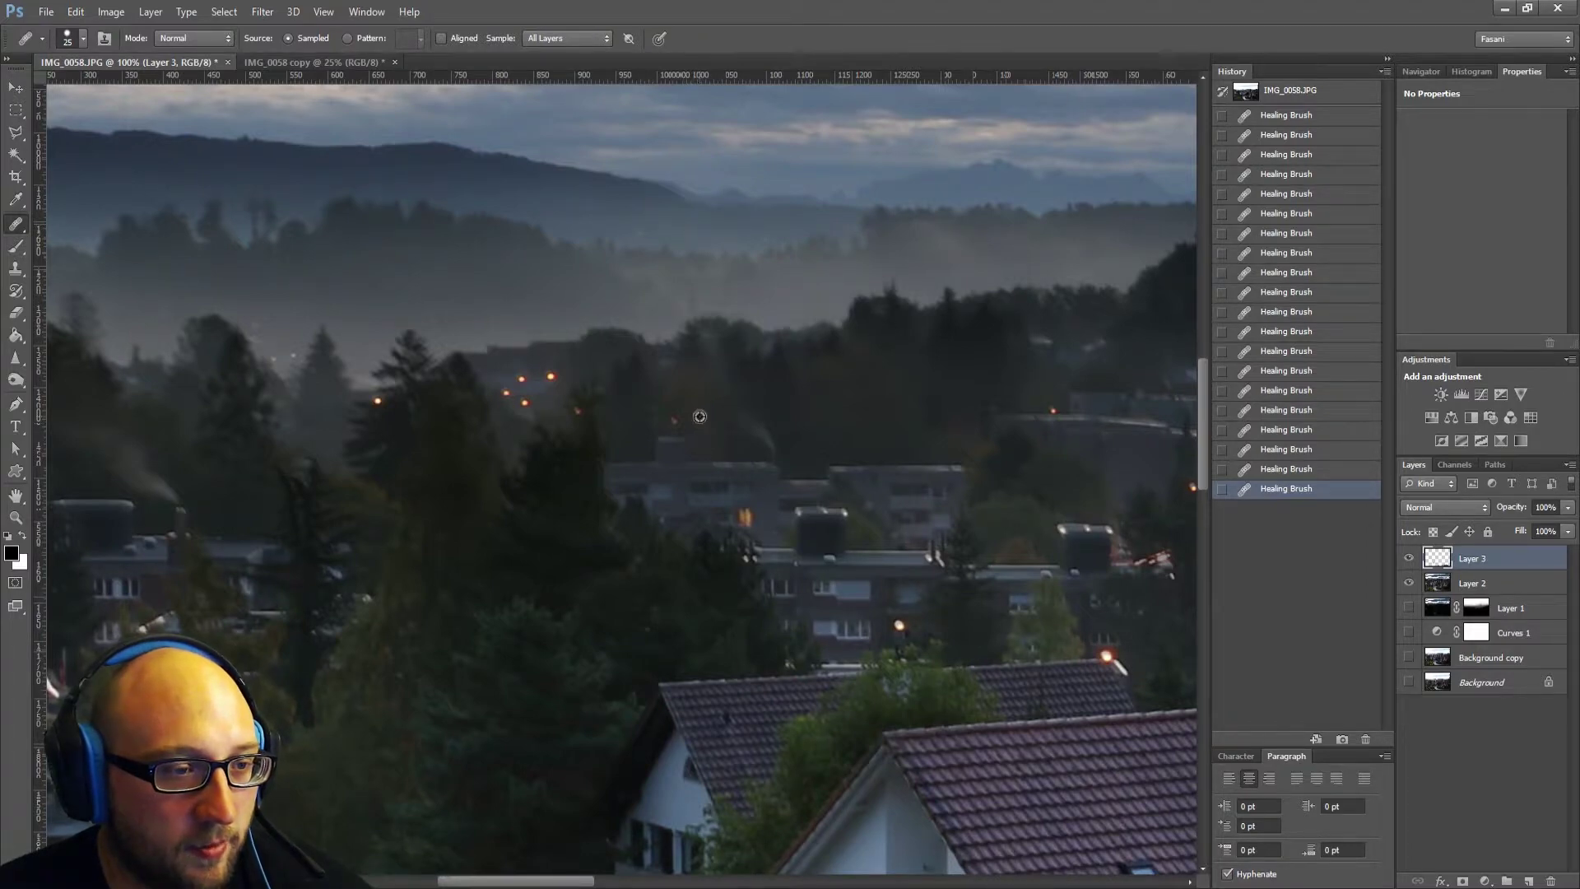
{"action": "left_click_drag", "start_coordinate": [961, 387], "coordinate": [674, 289]}
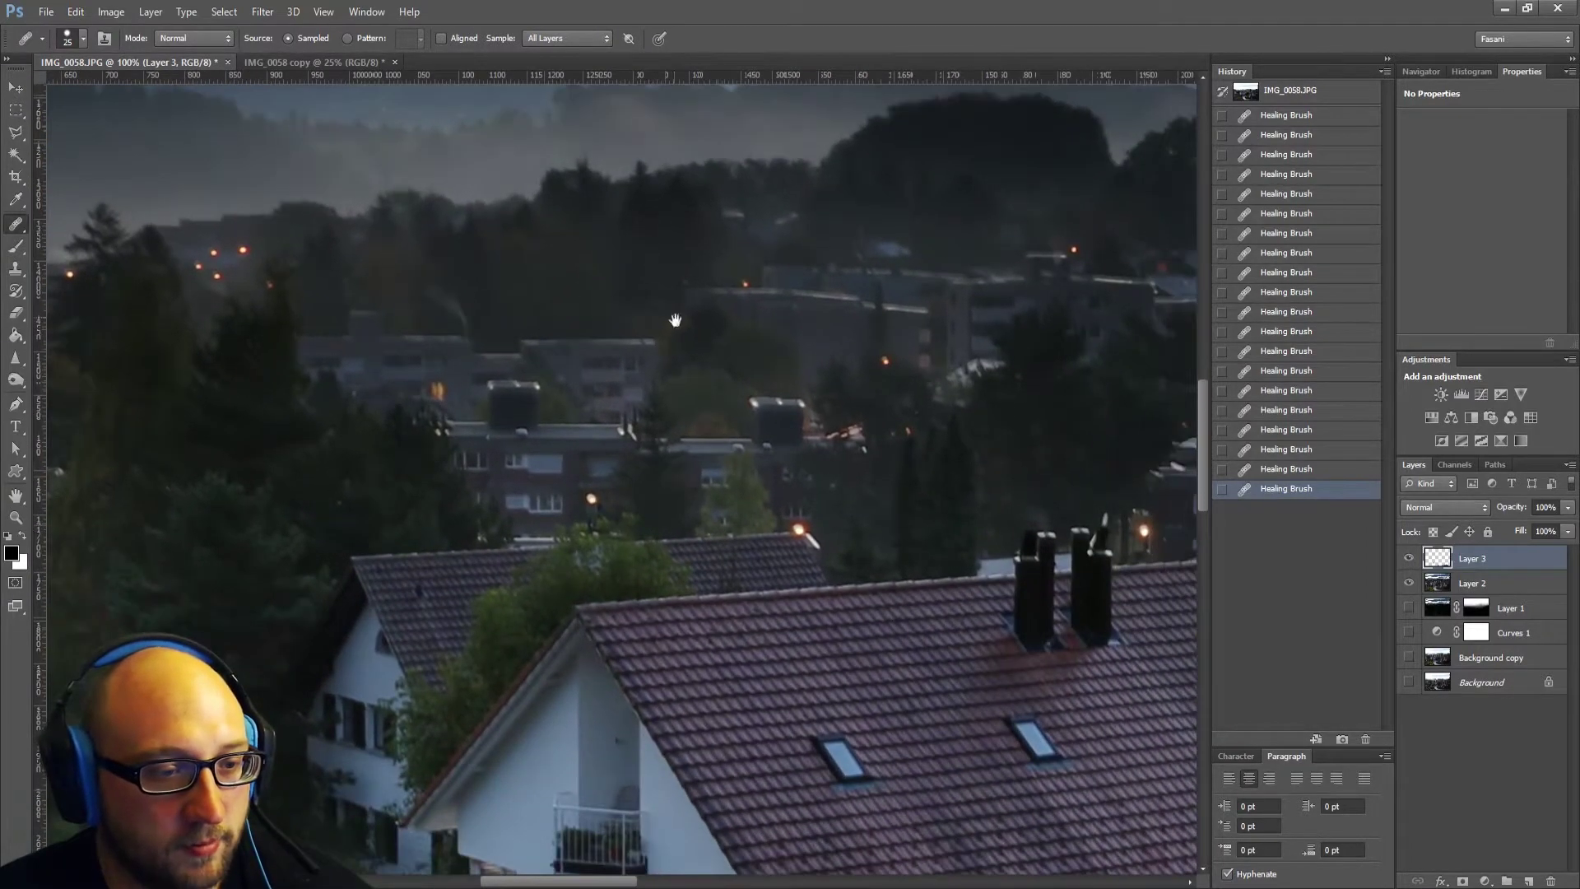
{"action": "left_click_drag", "start_coordinate": [1194, 435], "coordinate": [773, 446]}
{"action": "left_click_drag", "start_coordinate": [851, 361], "coordinate": [693, 467]}
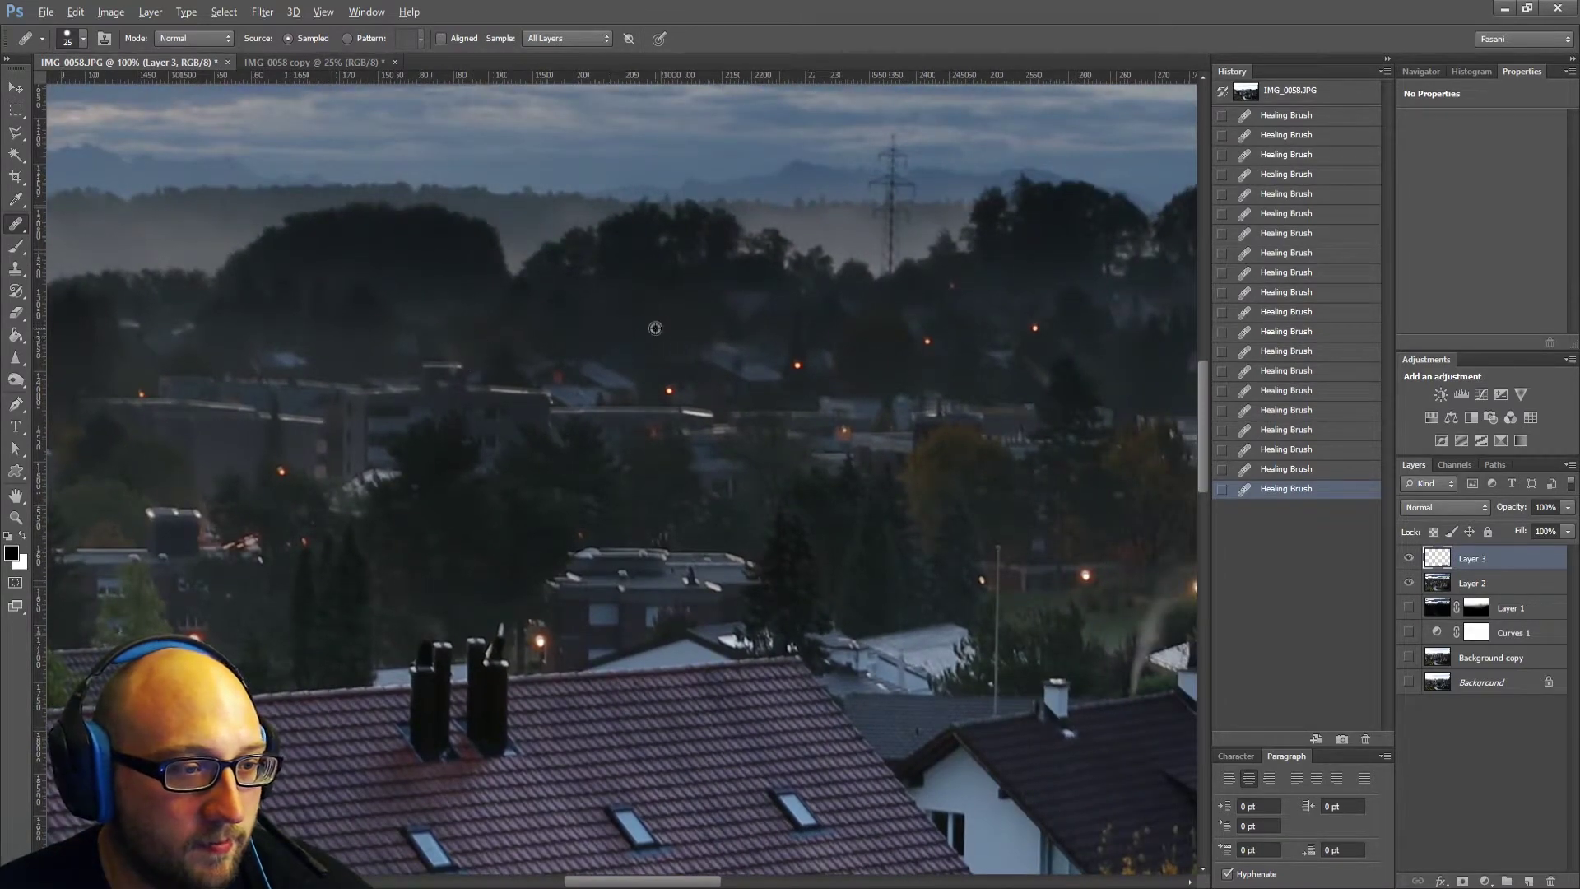
{"action": "left_click_drag", "start_coordinate": [1068, 401], "coordinate": [779, 373]}
{"action": "left_click_drag", "start_coordinate": [903, 433], "coordinate": [706, 349]}
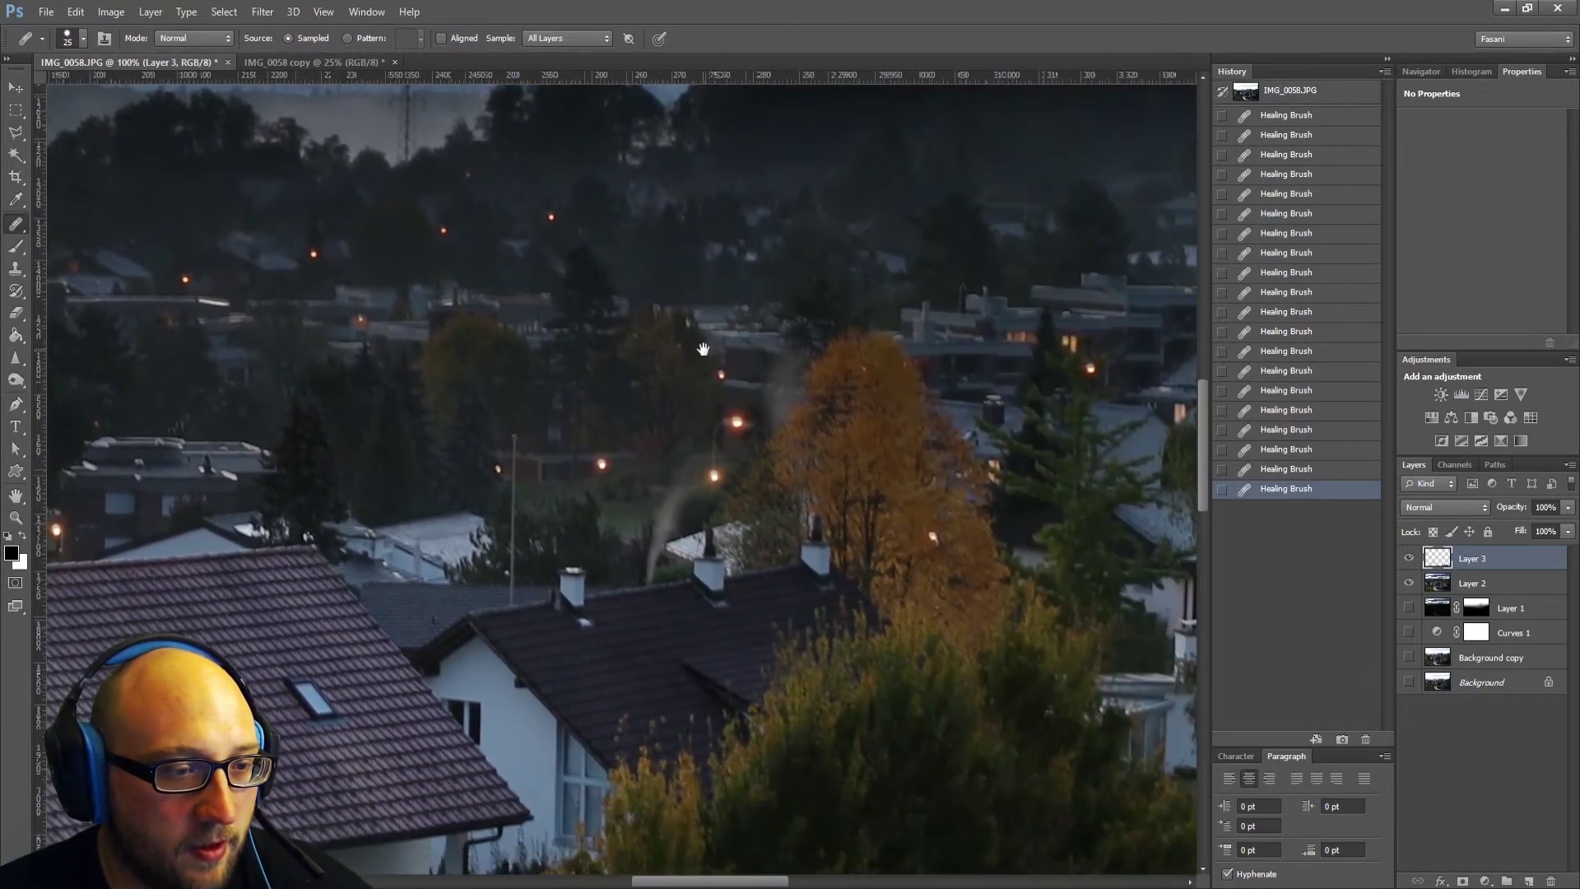
{"action": "left_click_drag", "start_coordinate": [913, 400], "coordinate": [732, 368]}
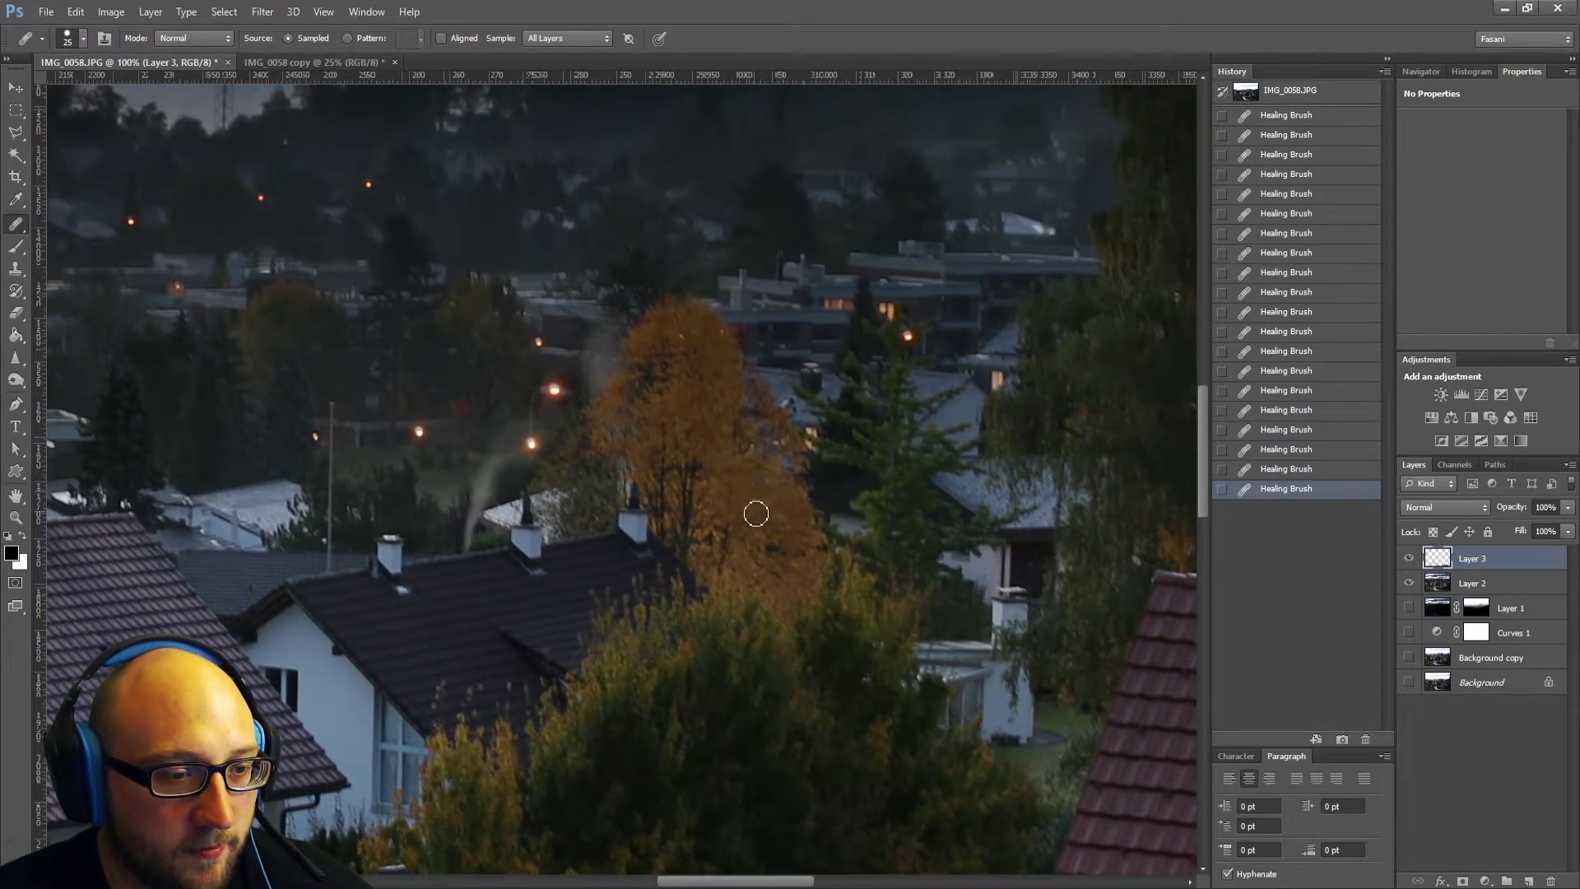
{"action": "left_click_drag", "start_coordinate": [1058, 407], "coordinate": [554, 388]}
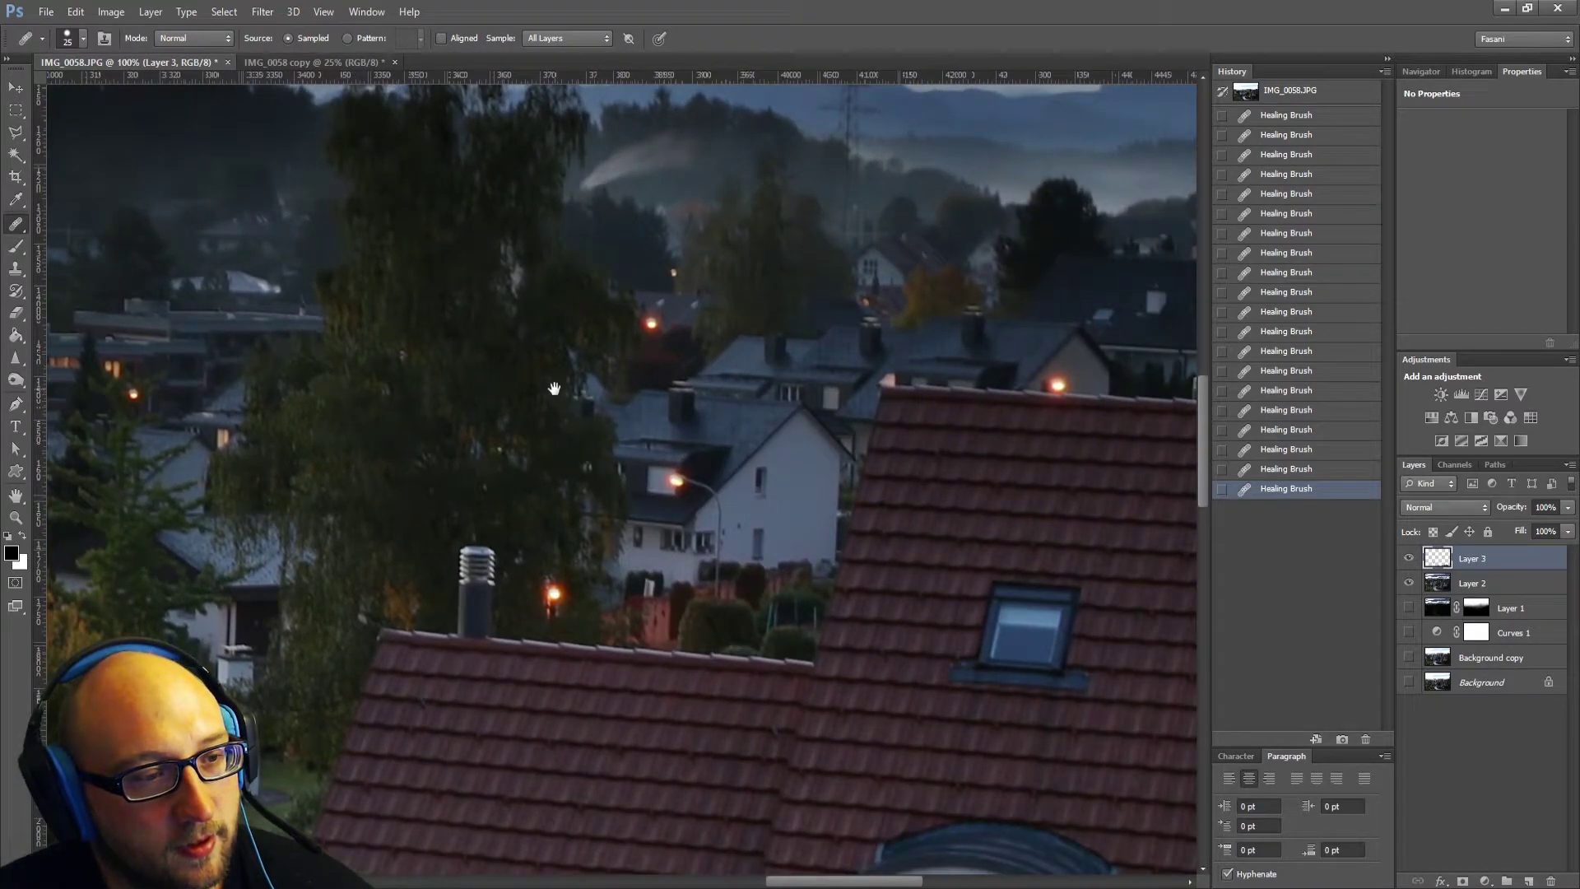
Heal away the orange light beside the tall tree and, with a 10 px brush, the small light among the distant houses below the mountains.
{"action": "left_click", "coordinate": [624, 302], "text": "alt"}
{"action": "mouse_move", "coordinate": [649, 323]}
{"action": "left_mouse_down"}
{"action": "mouse_move", "coordinate": [614, 366]}
{"action": "mouse_move", "coordinate": [648, 346]}
{"action": "mouse_move", "coordinate": [602, 508]}
{"action": "left_mouse_up"}
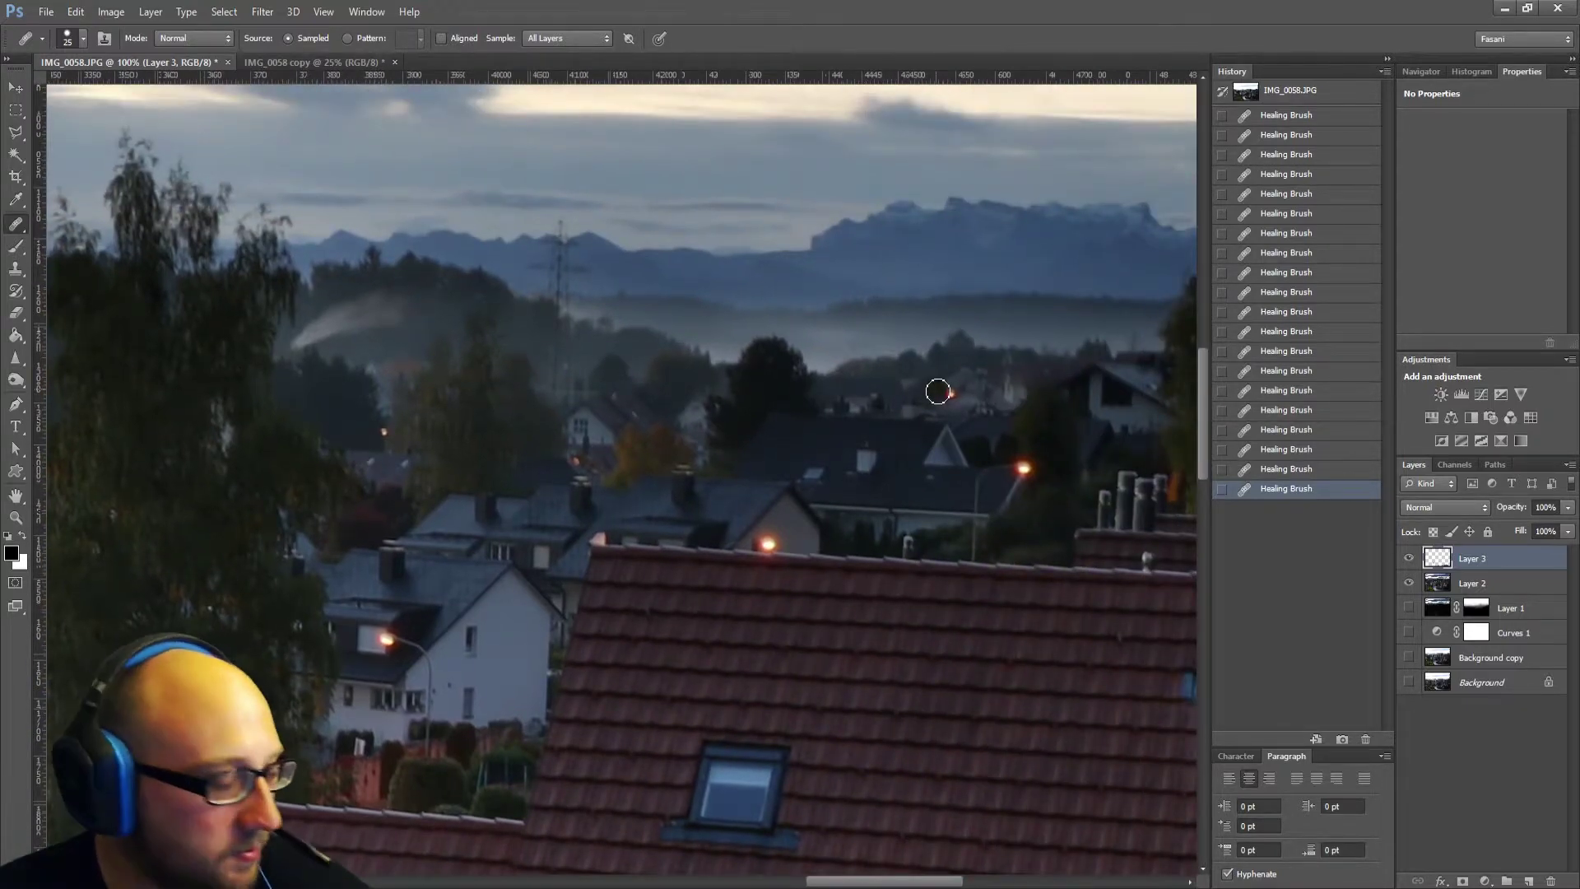
{"action": "key", "text": "bracketleft"}
{"action": "key", "text": "bracketleft"}
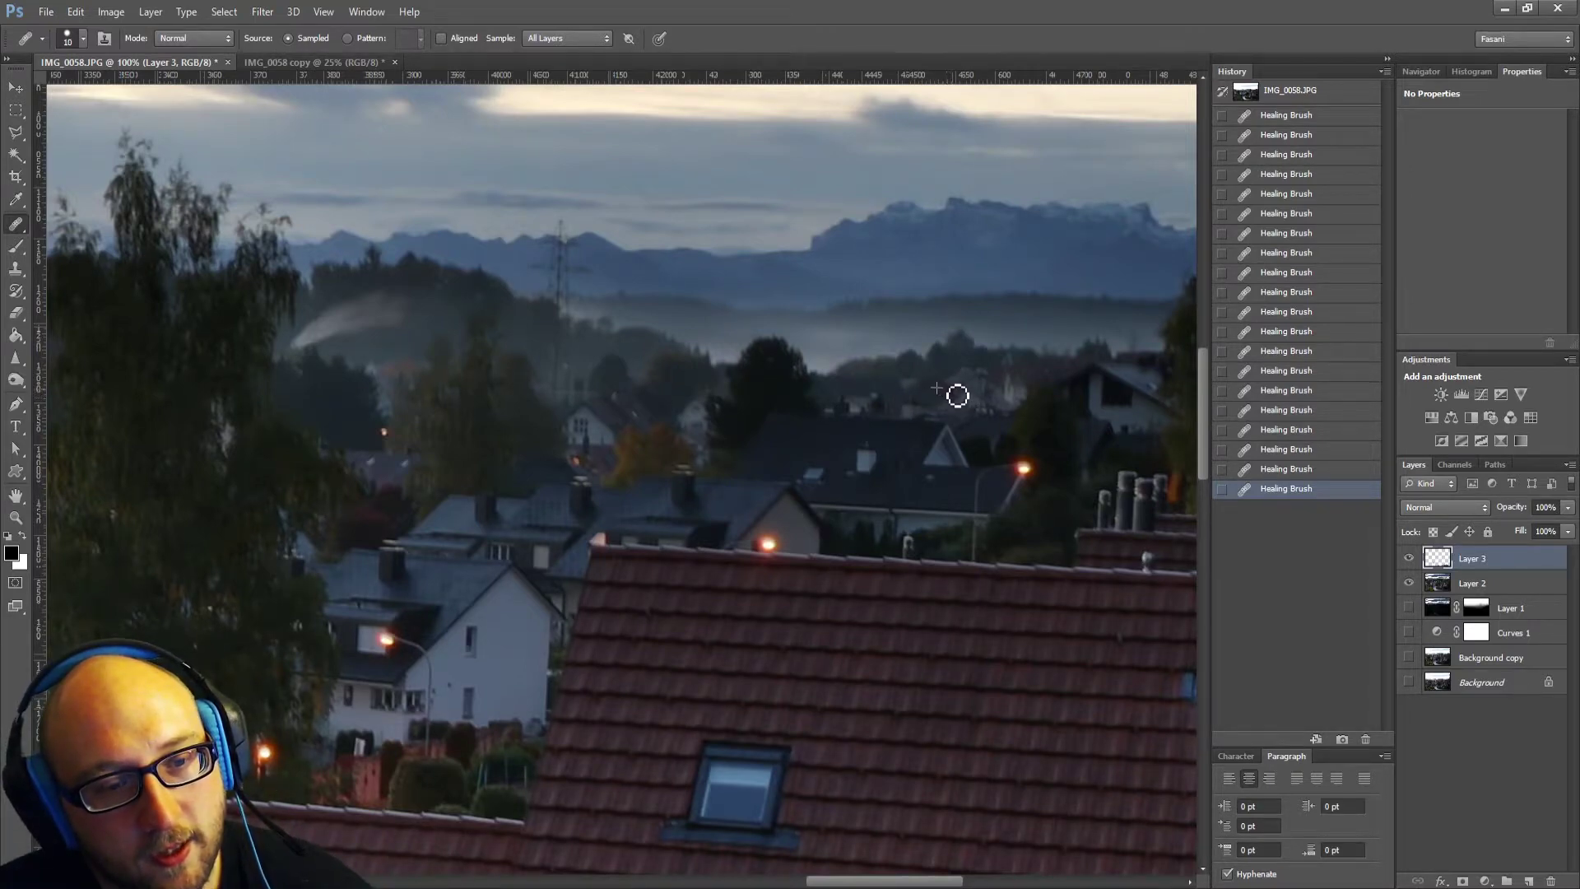
Remove the orange light and the small spot from the dark trees behind the tiled roofs with the Healing Brush.
{"action": "mouse_move", "coordinate": [1058, 462]}
{"action": "left_mouse_down"}
{"action": "mouse_move", "coordinate": [760, 341]}
{"action": "mouse_move", "coordinate": [437, 464]}
{"action": "left_mouse_up"}
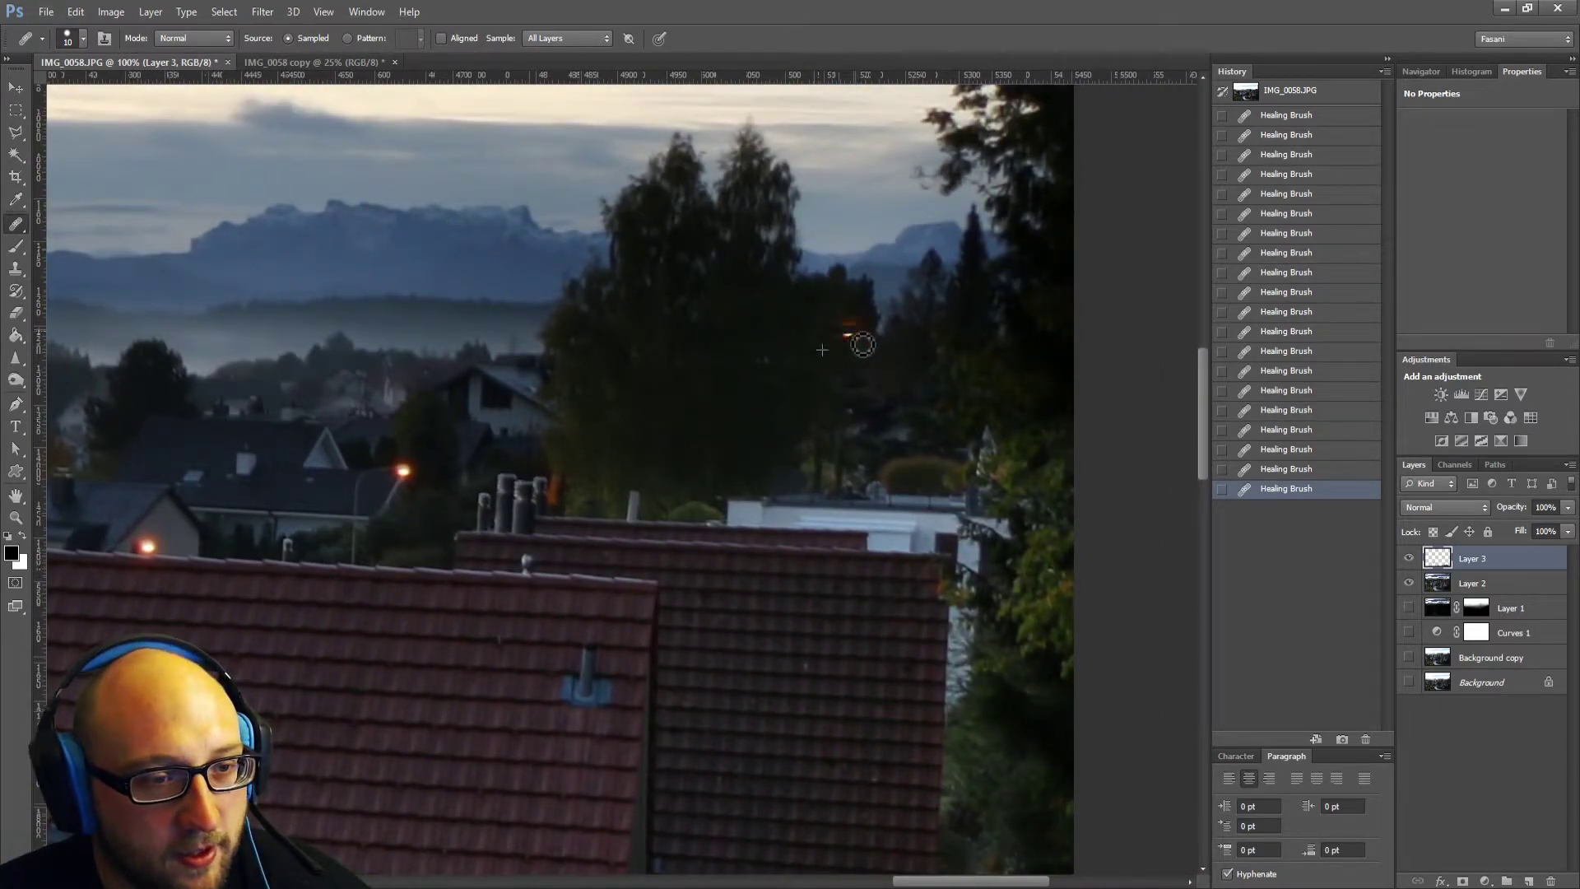
{"action": "left_click_drag", "start_coordinate": [850, 336], "coordinate": [862, 332]}
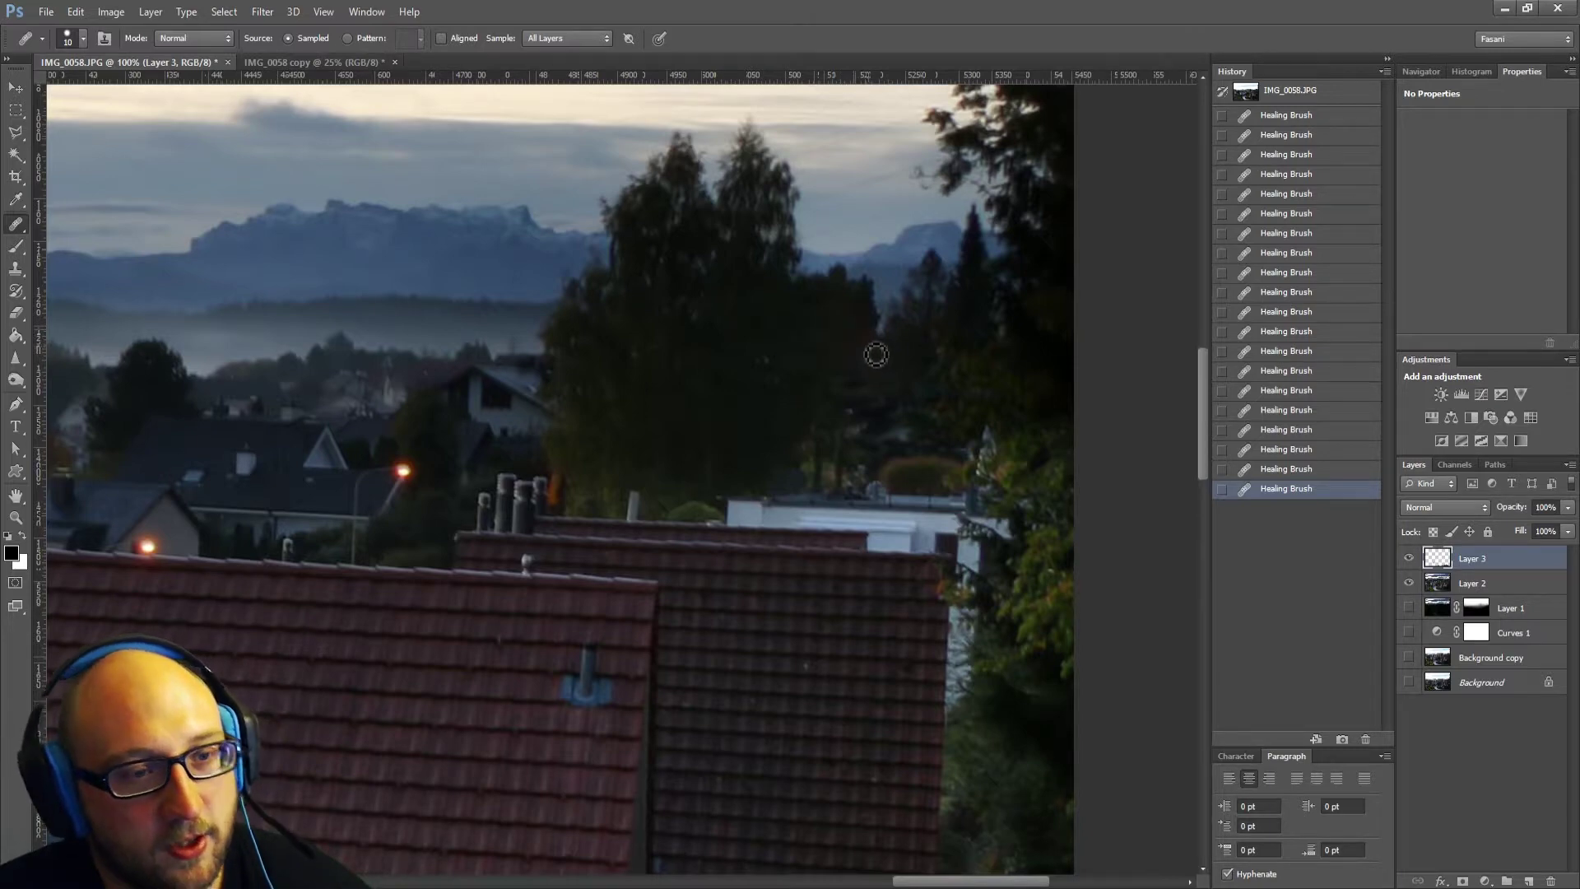
{"action": "left_click_drag", "start_coordinate": [762, 362], "coordinate": [773, 370]}
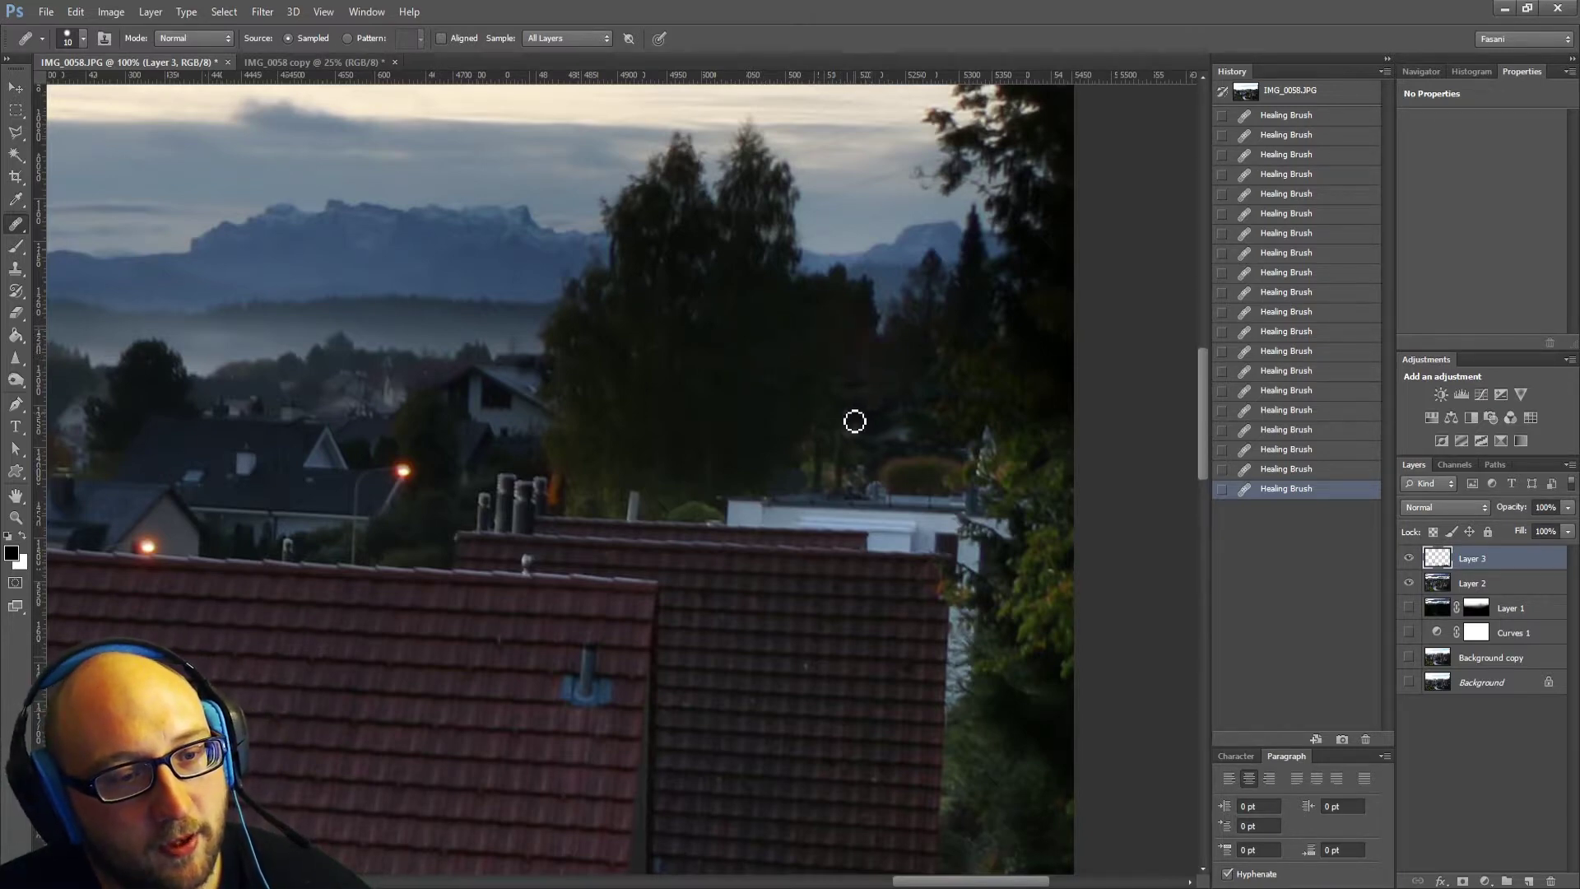
Remove the pale triangular object sticking out from the edge of the red tiled roof with the Healing Brush.
{"action": "left_click_drag", "start_coordinate": [708, 437], "coordinate": [697, 221]}
{"action": "left_click_drag", "start_coordinate": [738, 523], "coordinate": [750, 228]}
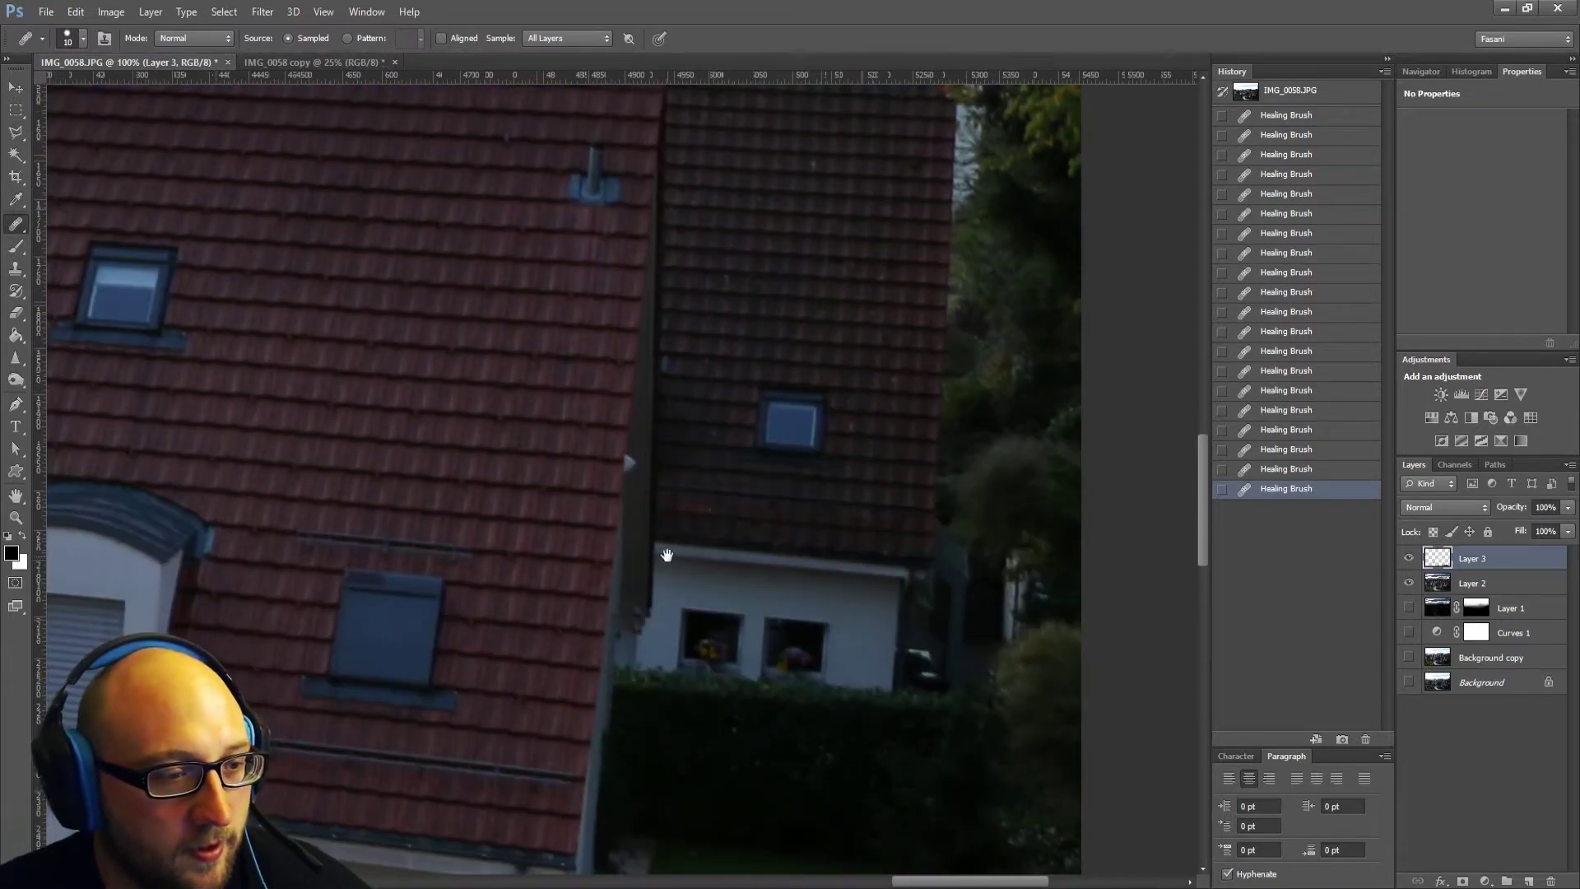
{"action": "left_click", "coordinate": [16, 517]}
{"action": "left_click_drag", "start_coordinate": [574, 403], "coordinate": [677, 513]}
{"action": "left_click", "coordinate": [16, 223]}
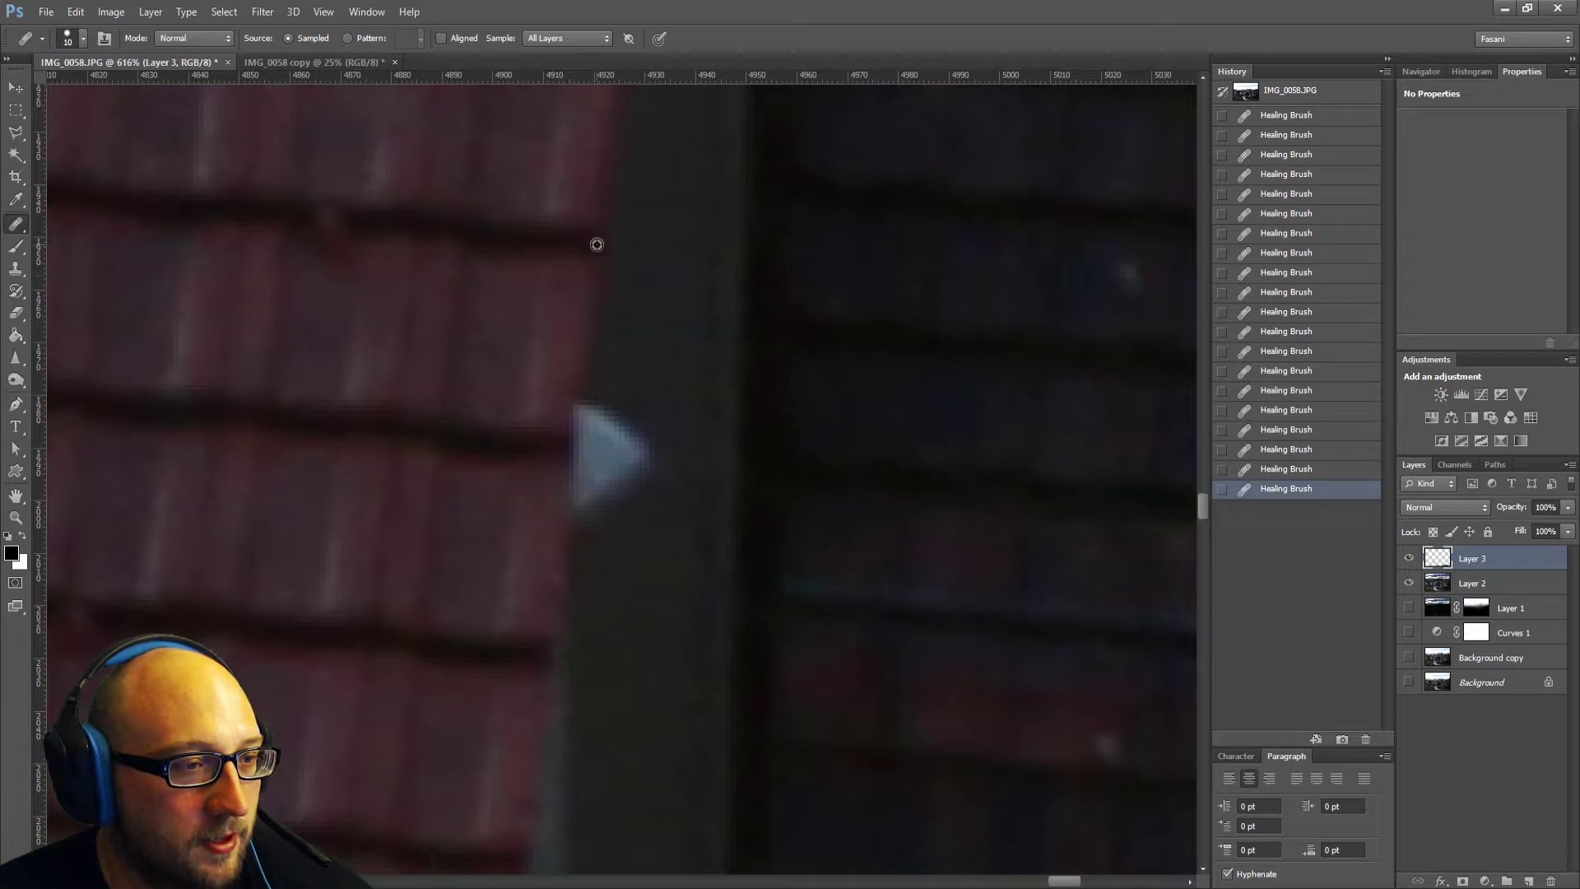
{"action": "mouse_move", "coordinate": [559, 433]}
{"action": "left_mouse_down"}
{"action": "mouse_move", "coordinate": [563, 480]}
{"action": "mouse_move", "coordinate": [587, 500]}
{"action": "mouse_move", "coordinate": [617, 475]}
{"action": "mouse_move", "coordinate": [631, 412]}
{"action": "left_mouse_up"}
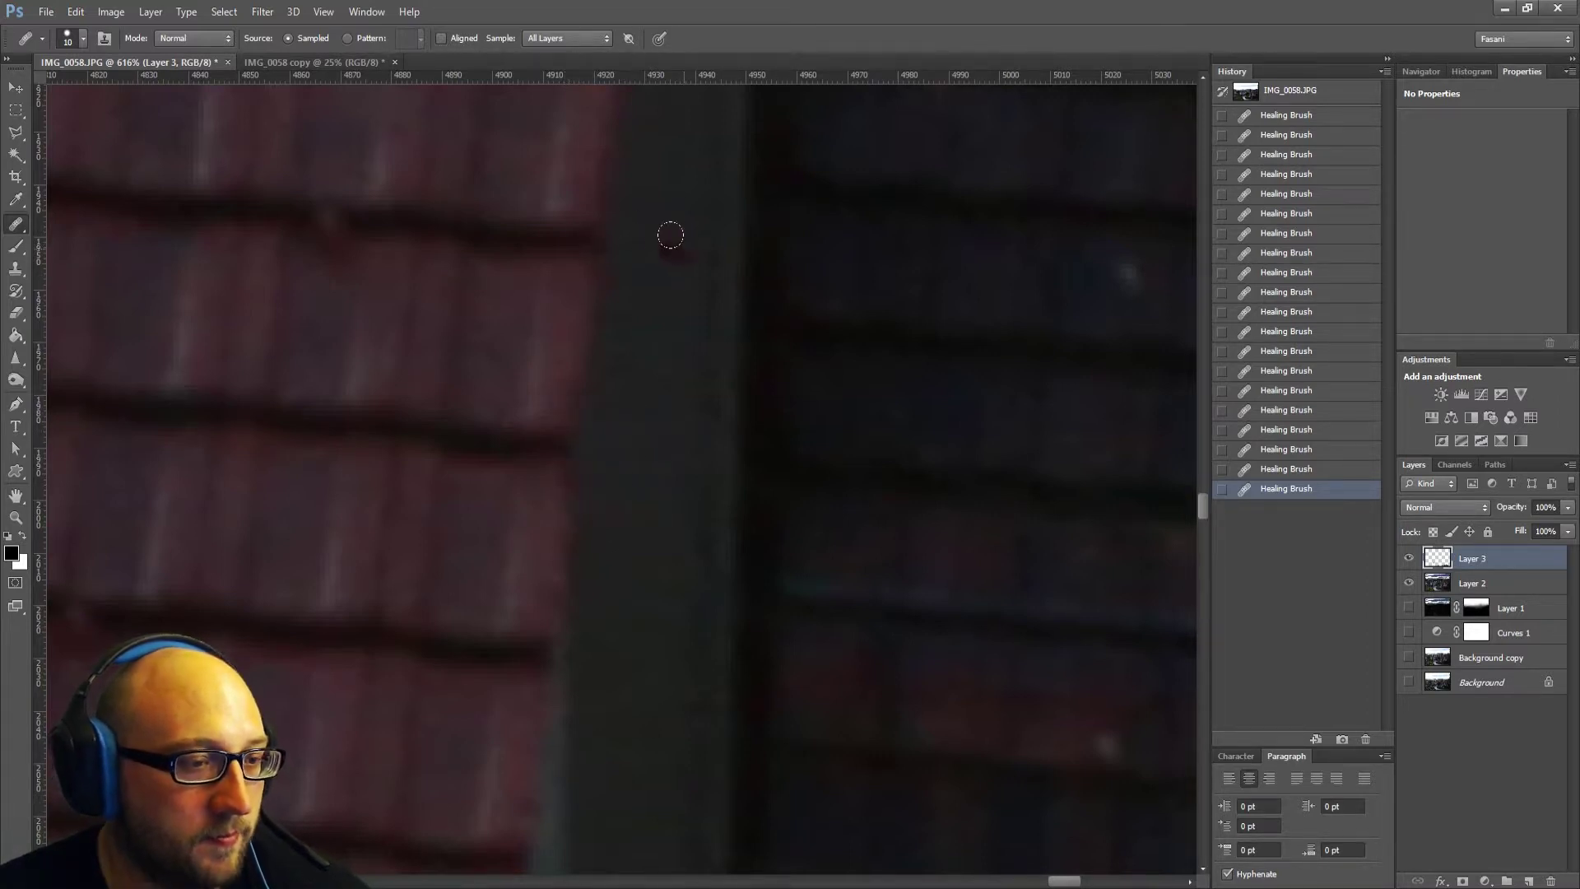
Compare the whole image with and without the retouching by toggling the visibility of Layer 3.
{"action": "left_click", "coordinate": [16, 517]}
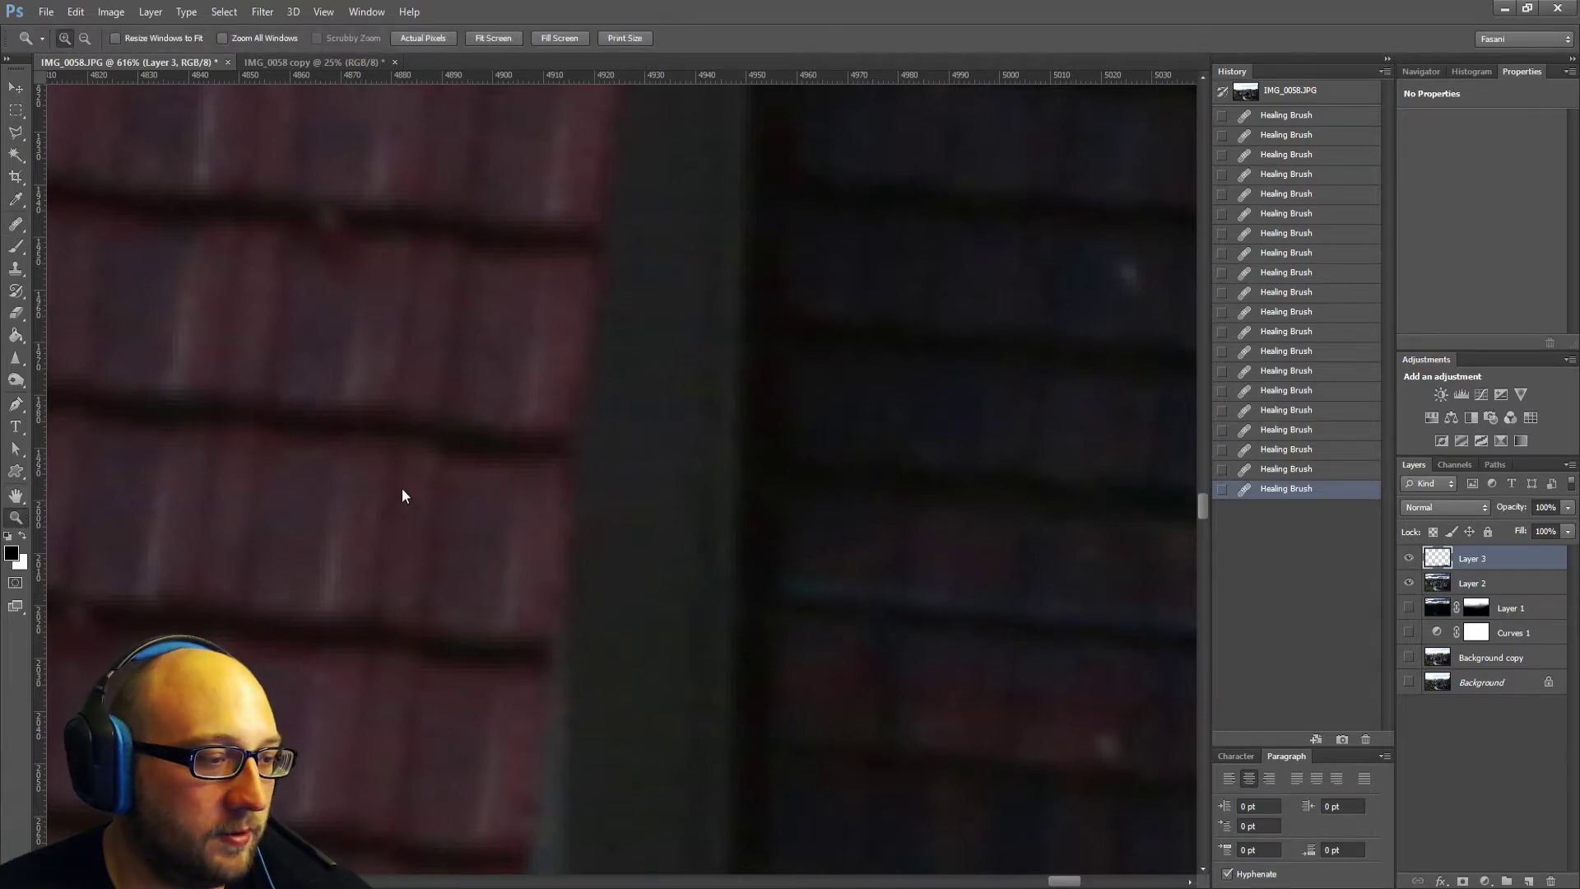
{"action": "key", "text": "ctrl+1"}
{"action": "key", "text": "ctrl+0"}
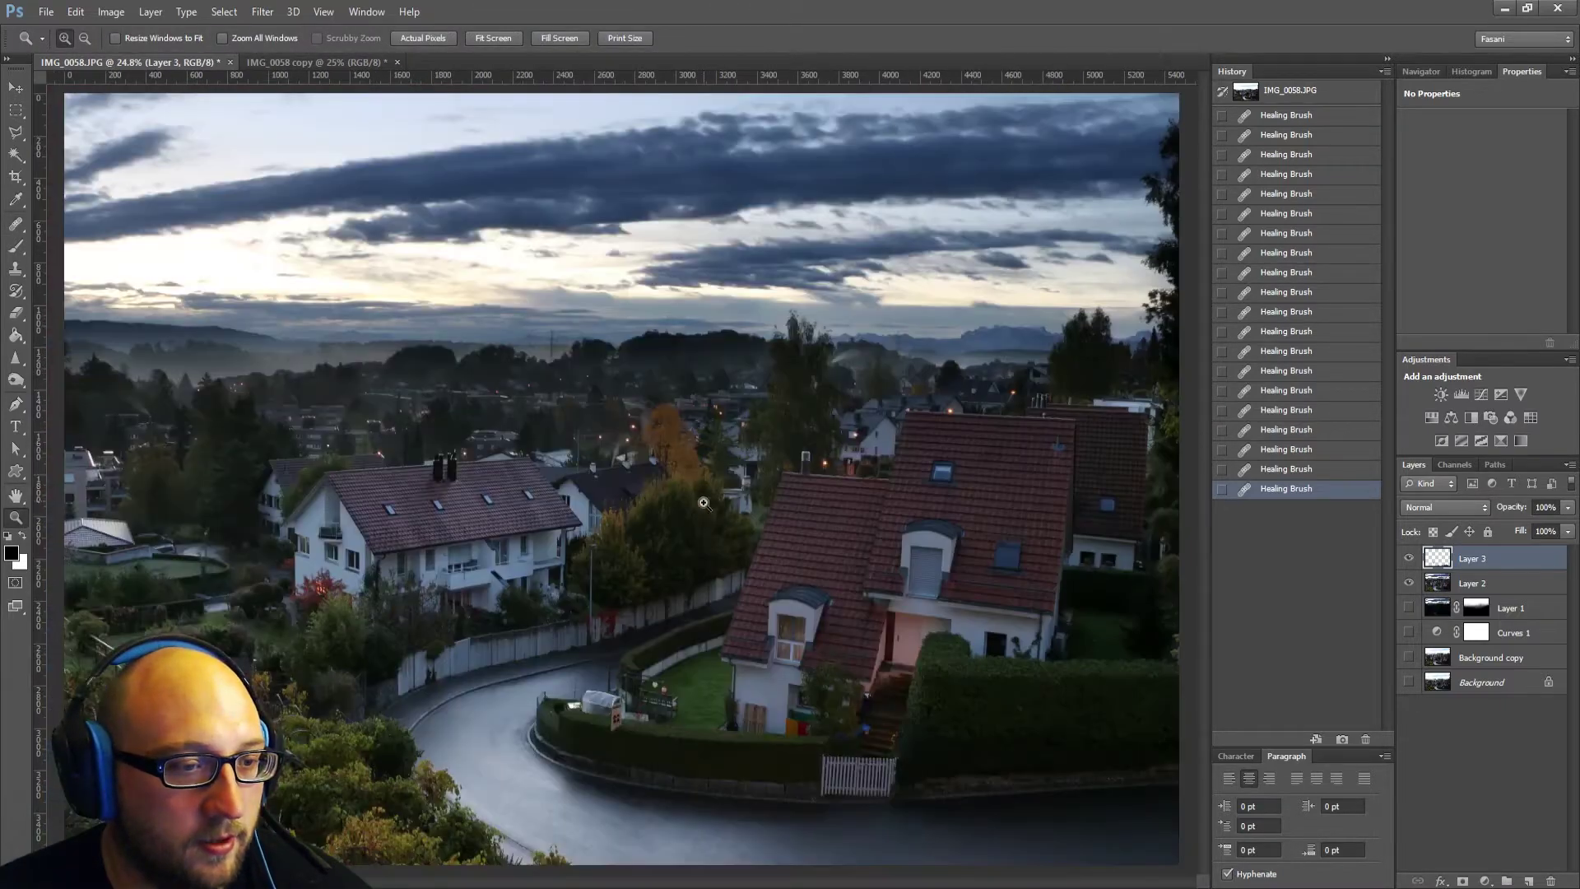
{"action": "left_click", "coordinate": [1410, 560]}
{"action": "left_click", "coordinate": [1410, 560]}
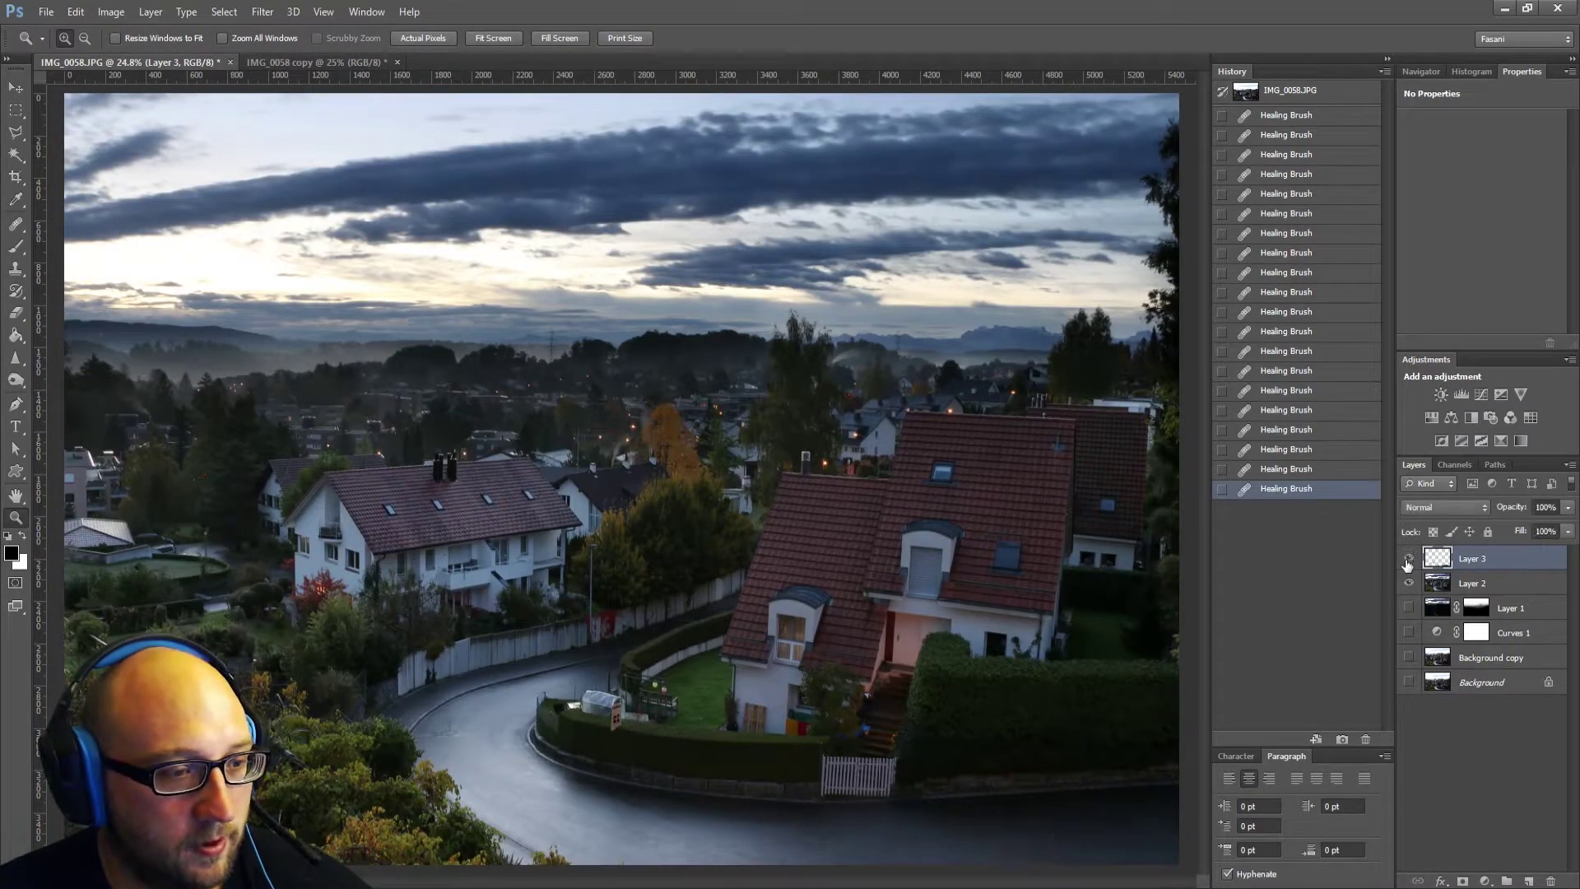
{"action": "left_click", "coordinate": [1410, 559]}
{"action": "left_click", "coordinate": [1410, 560]}
{"action": "left_click", "coordinate": [1408, 559]}
{"action": "left_click", "coordinate": [1408, 560]}
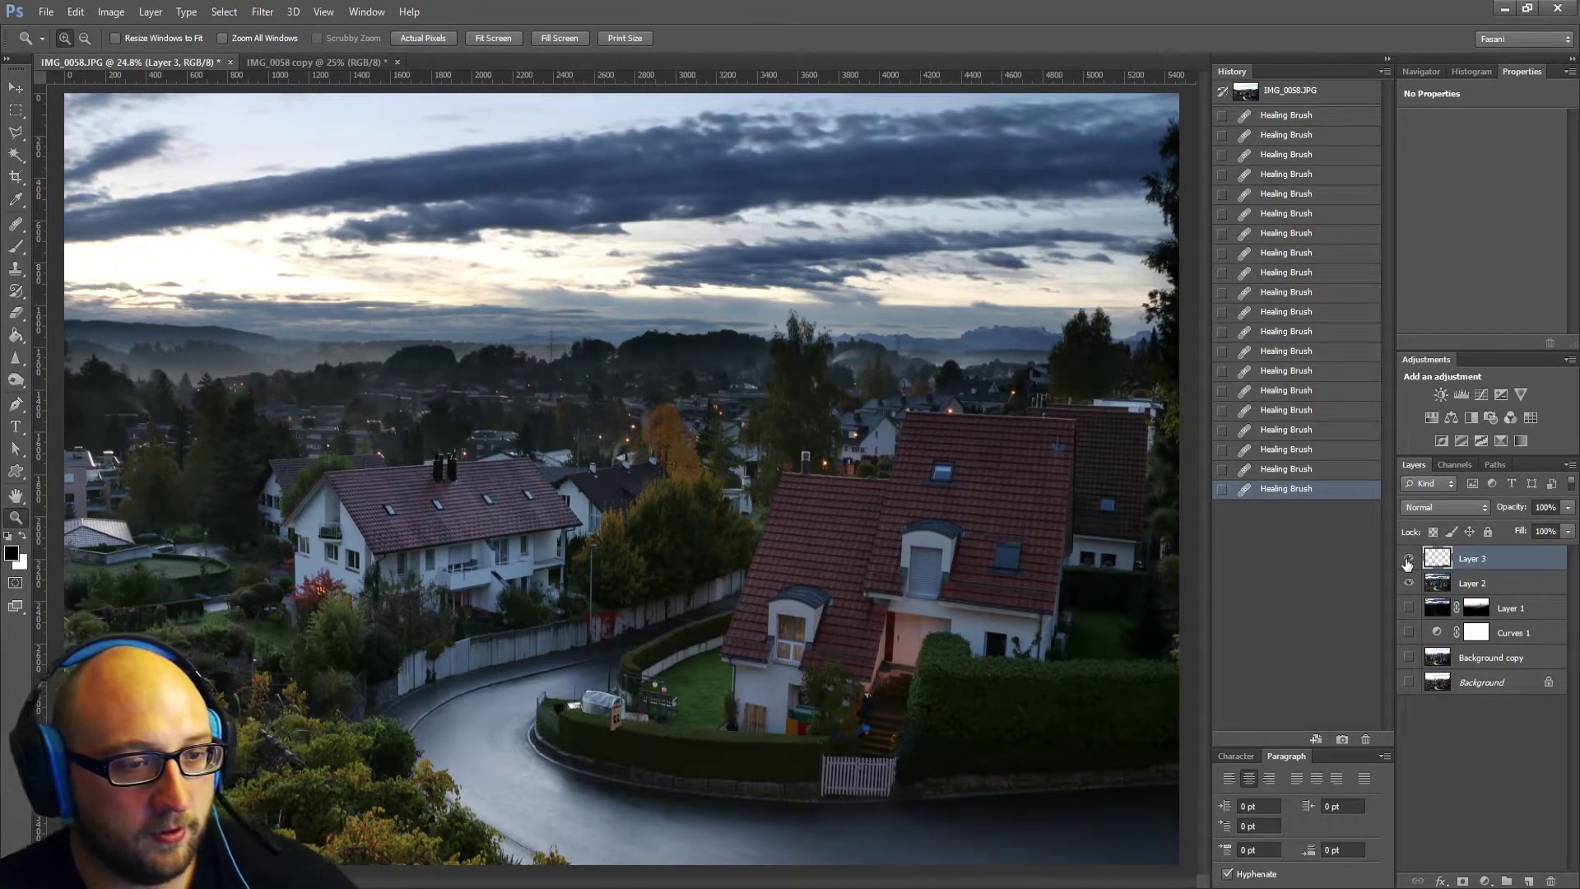
{"action": "left_click", "coordinate": [1409, 560]}
{"action": "left_click", "coordinate": [1408, 559]}
{"action": "left_click", "coordinate": [1408, 560]}
{"action": "left_click", "coordinate": [1408, 560]}
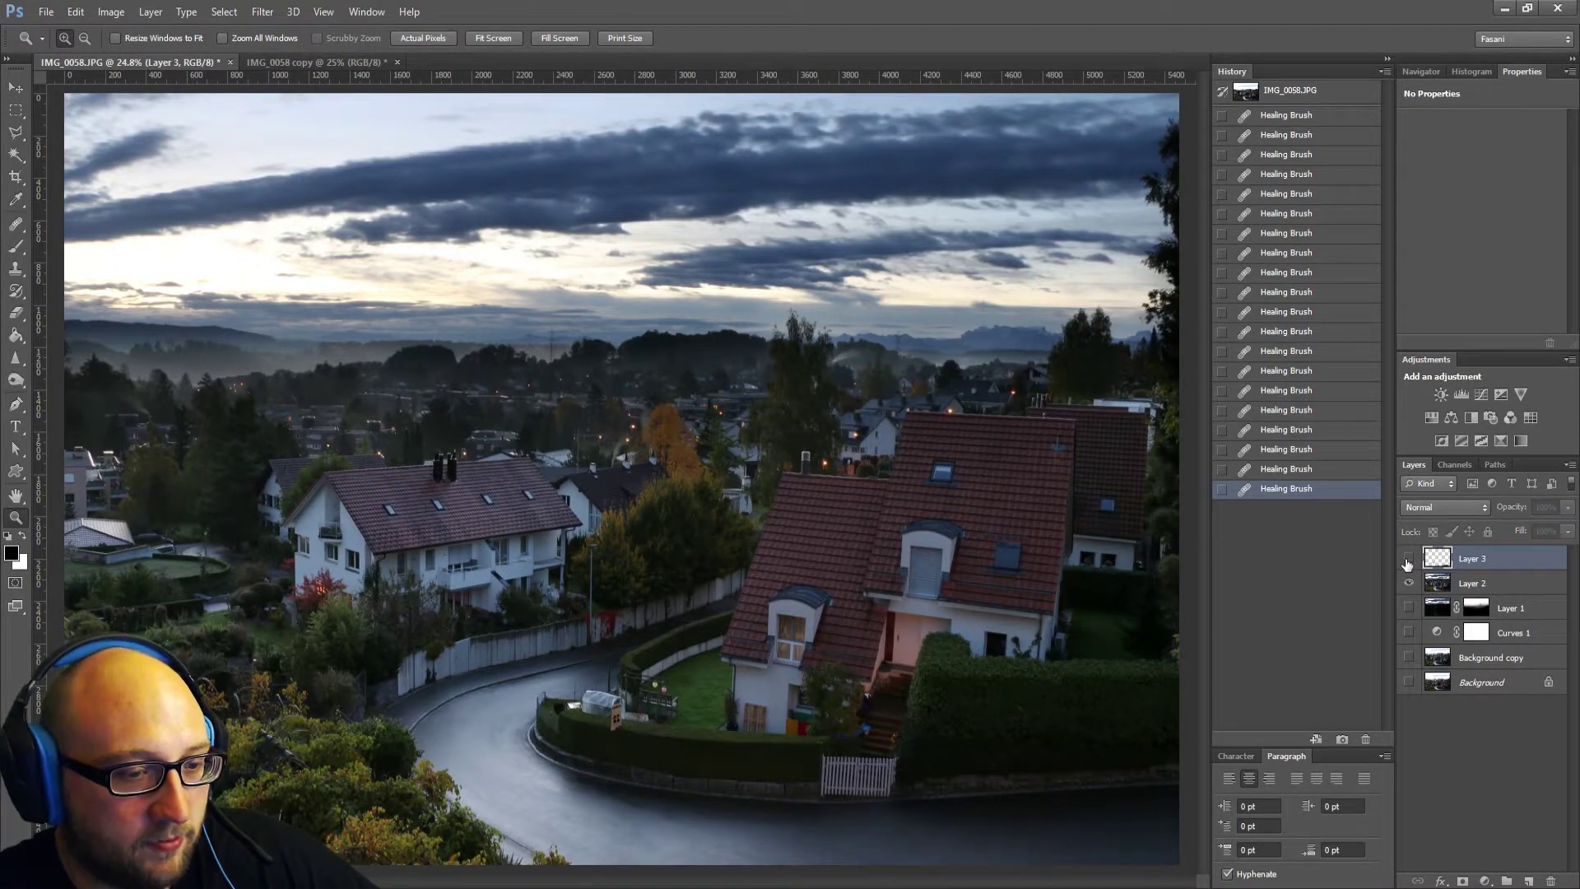
{"action": "left_click", "coordinate": [1409, 560]}
{"action": "left_click", "coordinate": [1408, 559]}
{"action": "left_click", "coordinate": [1409, 559]}
{"action": "left_click", "coordinate": [1408, 559]}
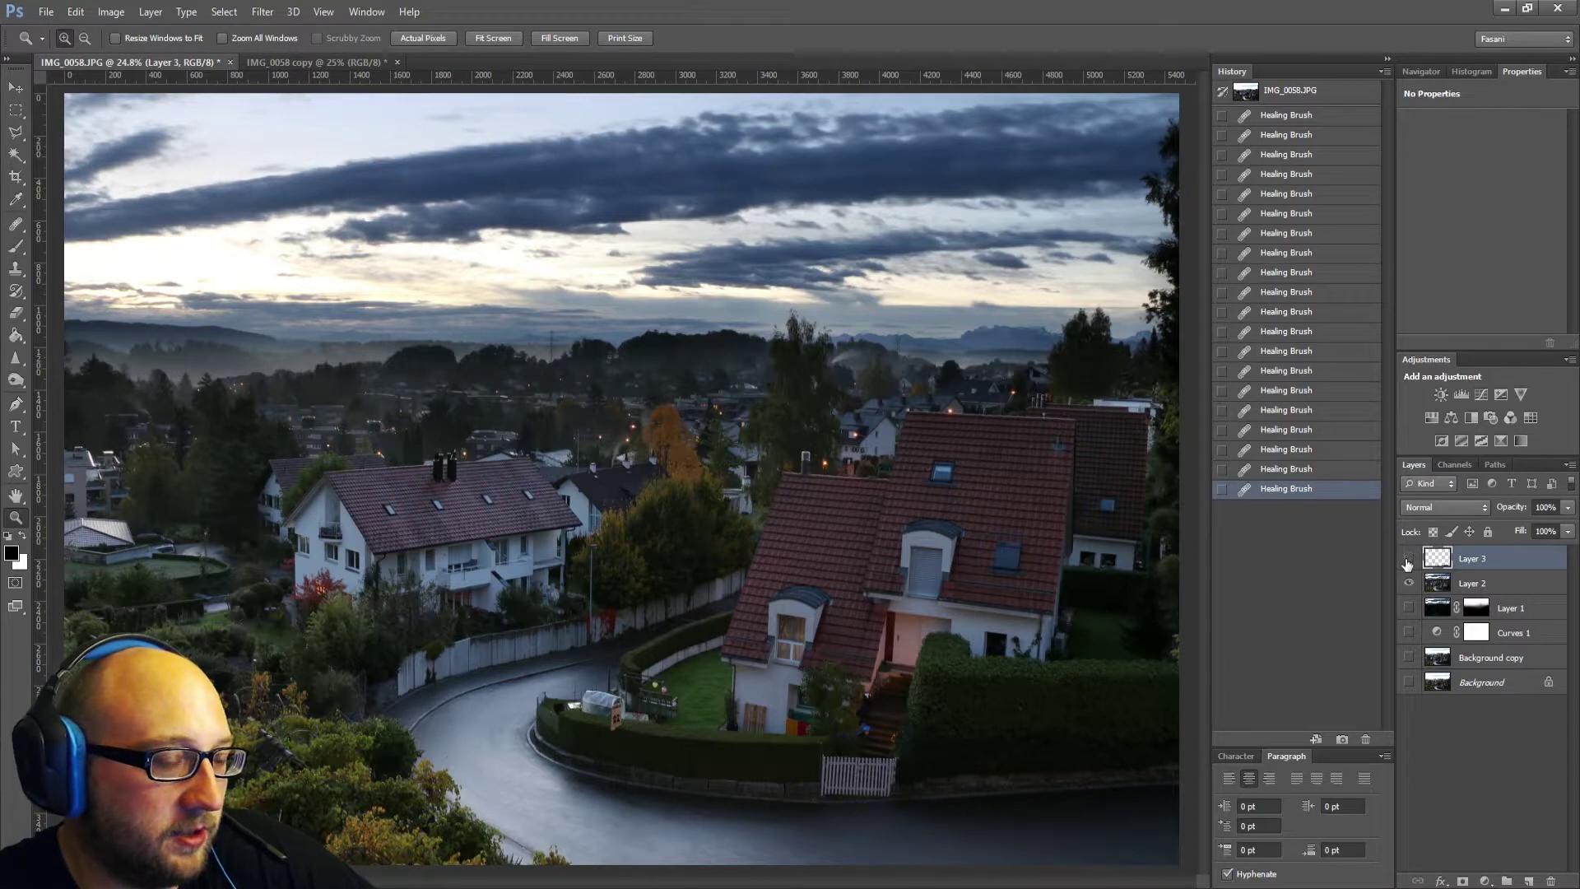
{"action": "left_click", "coordinate": [1408, 559]}
{"action": "left_click", "coordinate": [1408, 560]}
{"action": "left_click", "coordinate": [1408, 560]}
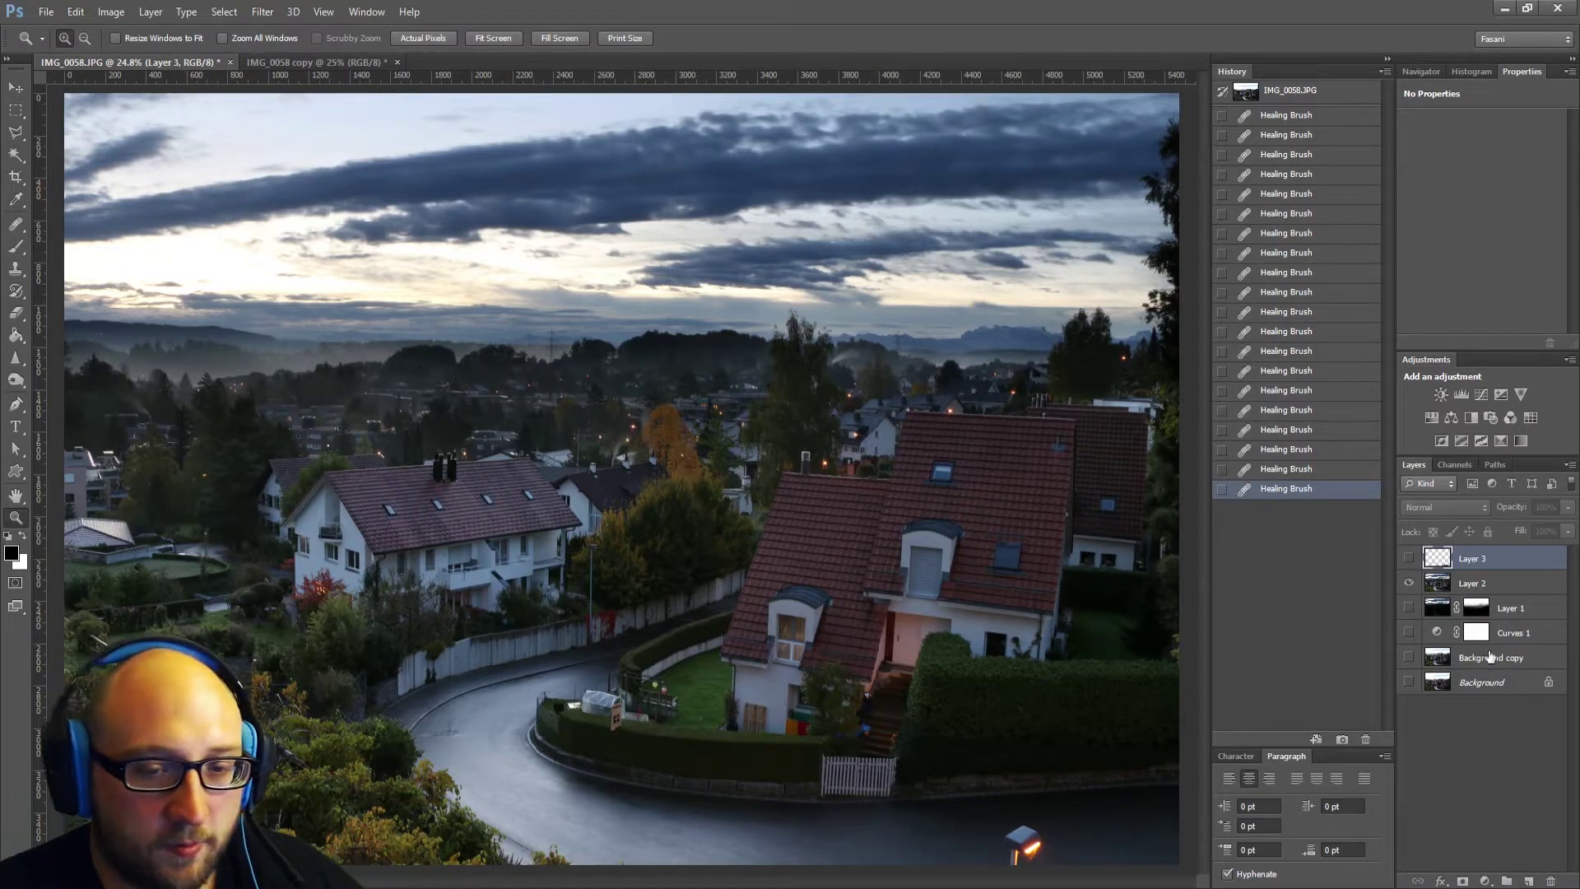
{"action": "left_click", "coordinate": [1408, 560]}
{"action": "left_click", "coordinate": [1408, 560]}
{"action": "left_click", "coordinate": [1409, 560]}
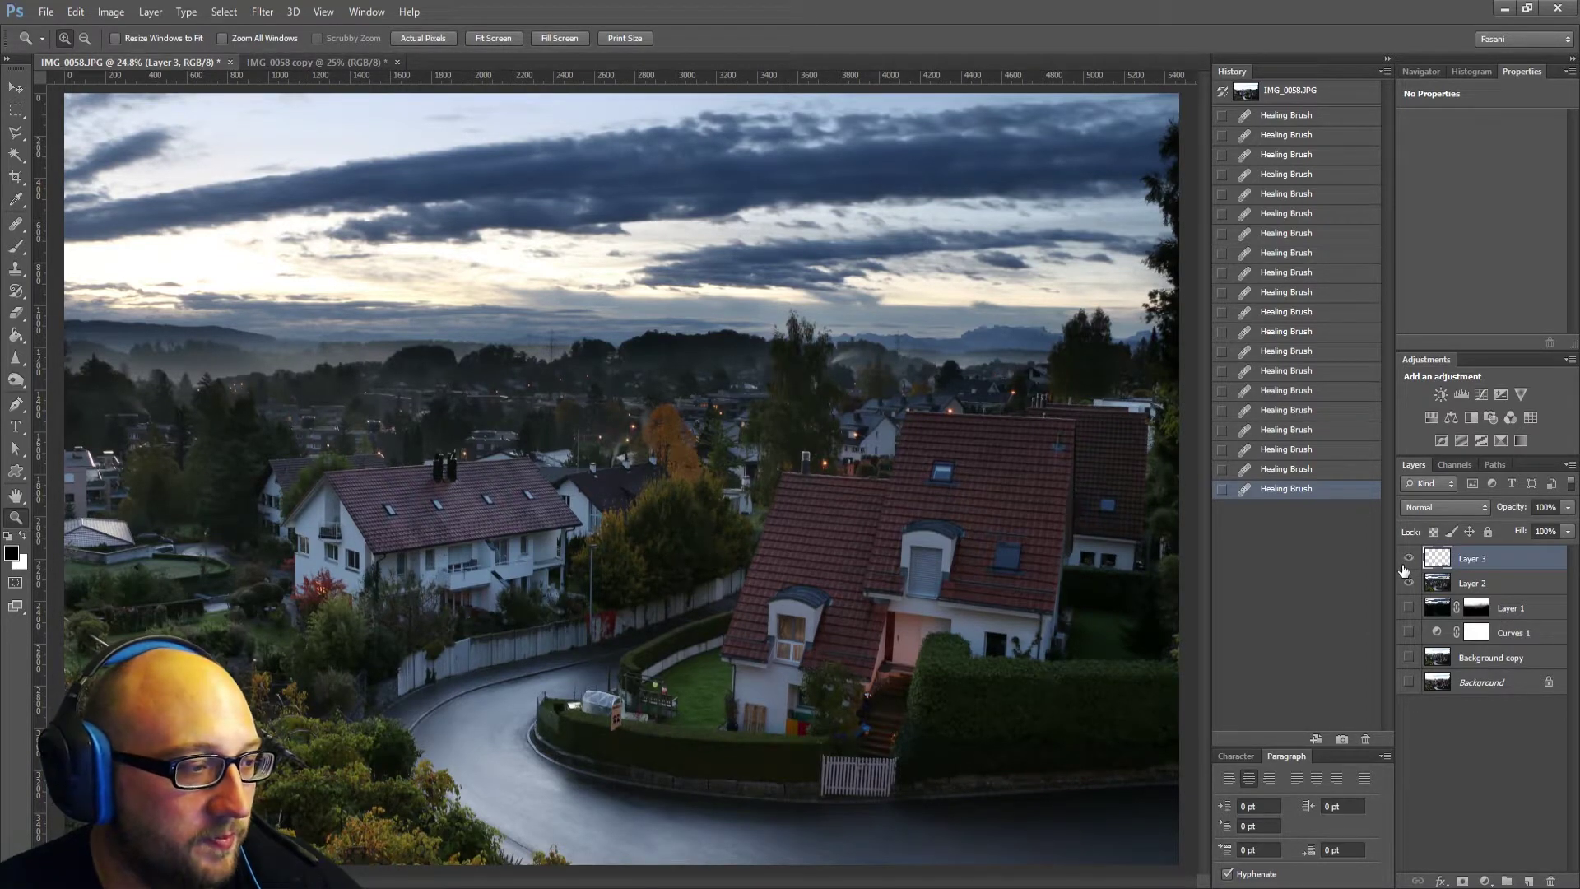
{"action": "left_click", "coordinate": [1406, 564]}
{"action": "left_click", "coordinate": [1406, 565]}
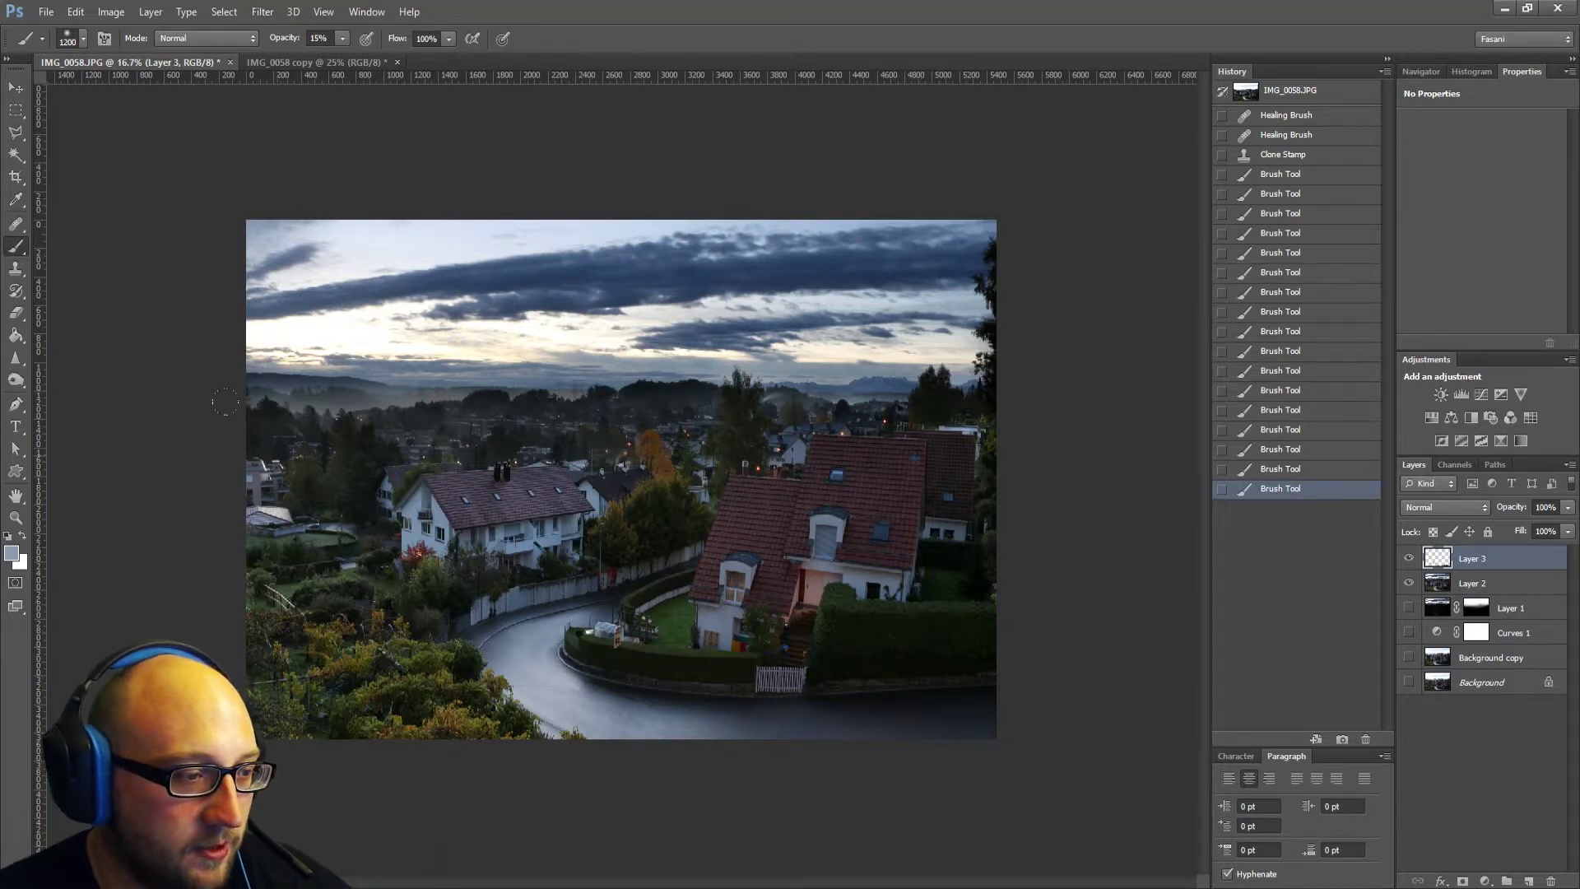
Select the bushes and gardens in the image's lower-left corner with the Polygonal Lasso, along a diagonal from the left edge to the road.
{"action": "key", "text": "l"}
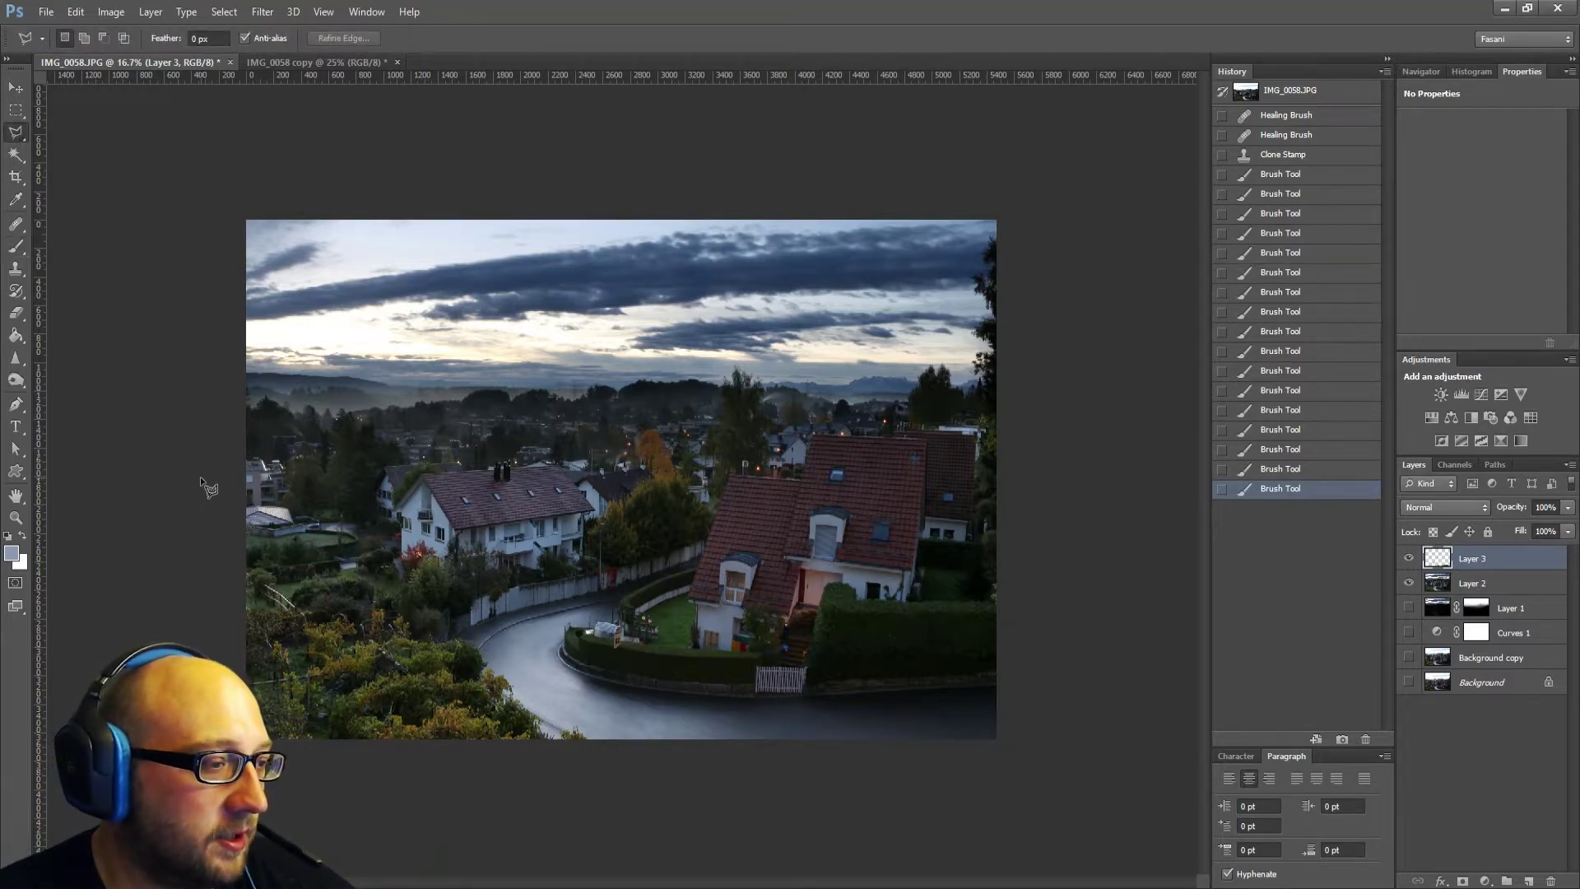
{"action": "left_click", "coordinate": [203, 425]}
{"action": "left_click", "coordinate": [305, 455]}
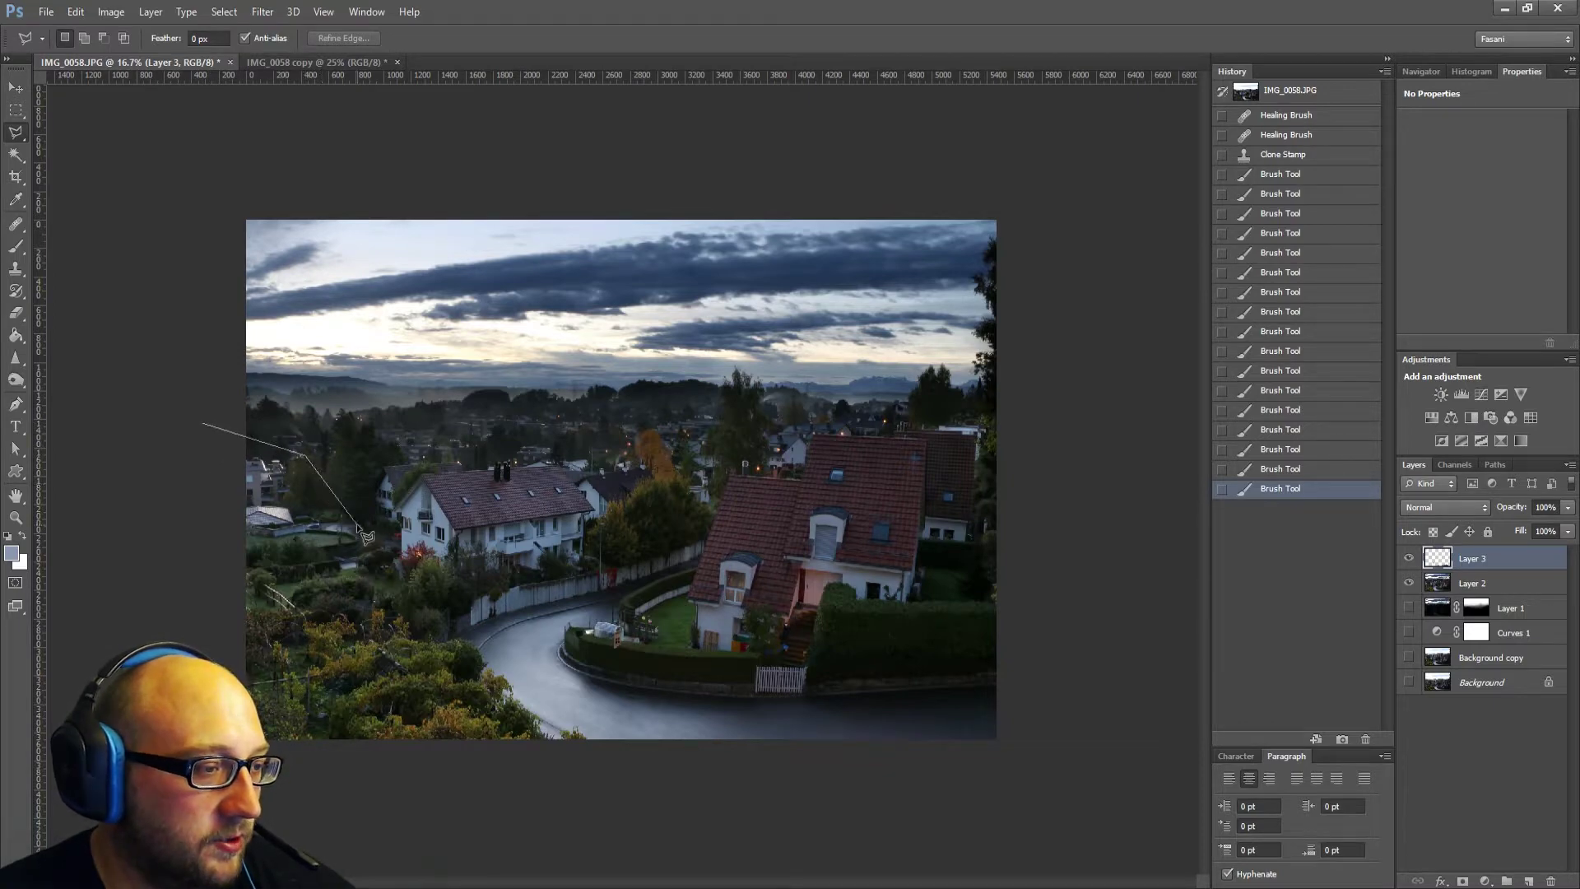
{"action": "double_click", "coordinate": [195, 467]}
{"action": "left_click", "coordinate": [151, 327]}
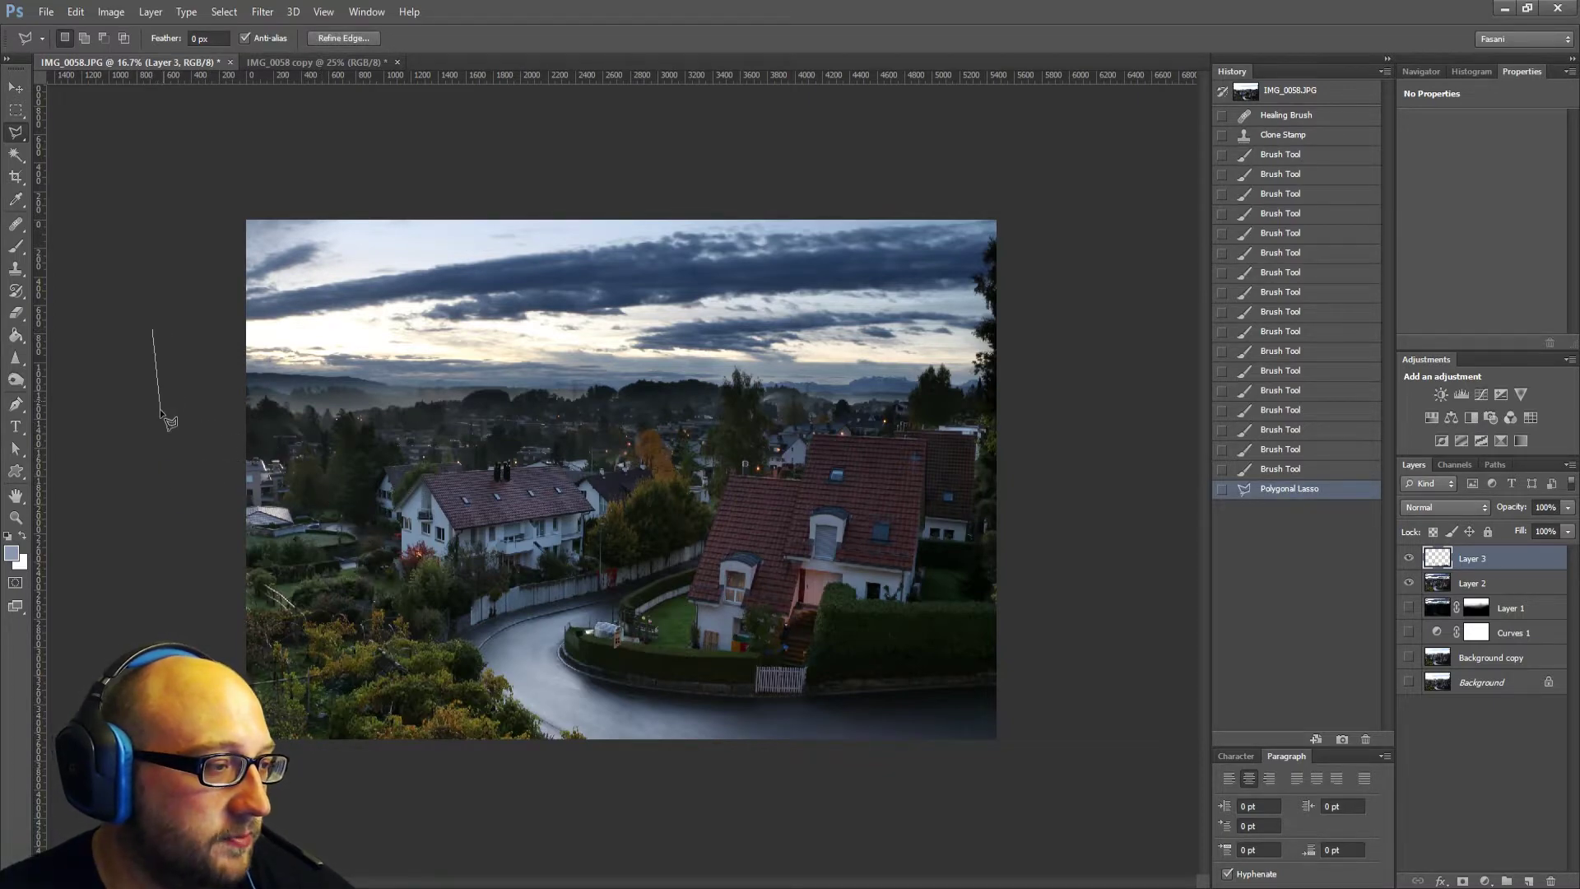
{"action": "left_click", "coordinate": [211, 418]}
{"action": "left_click", "coordinate": [292, 451]}
{"action": "left_click", "coordinate": [358, 502]}
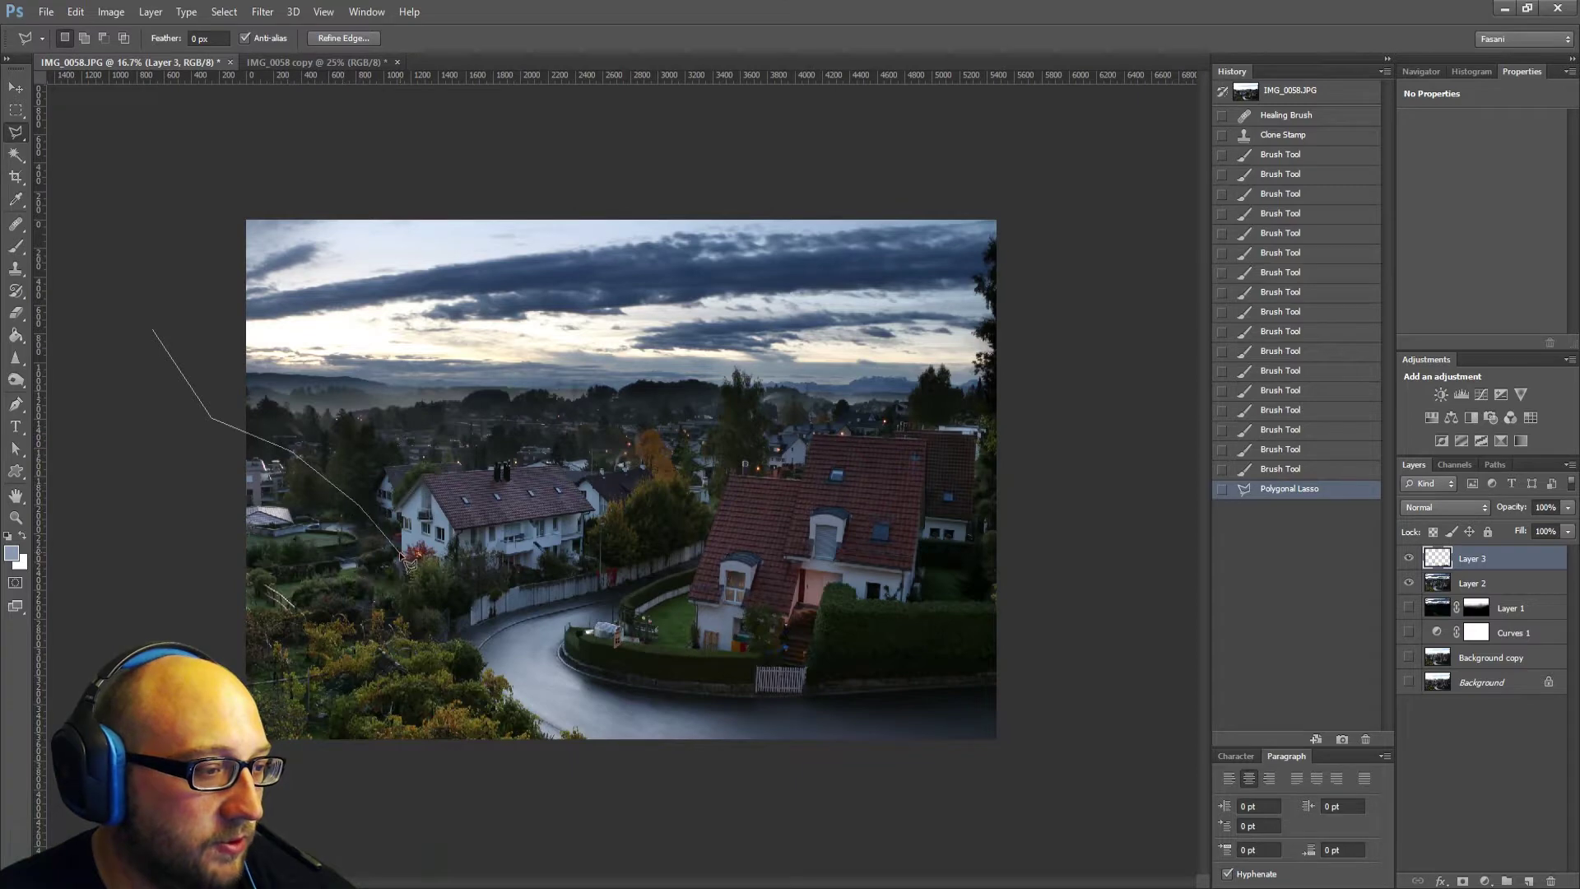
{"action": "left_click", "coordinate": [497, 695]}
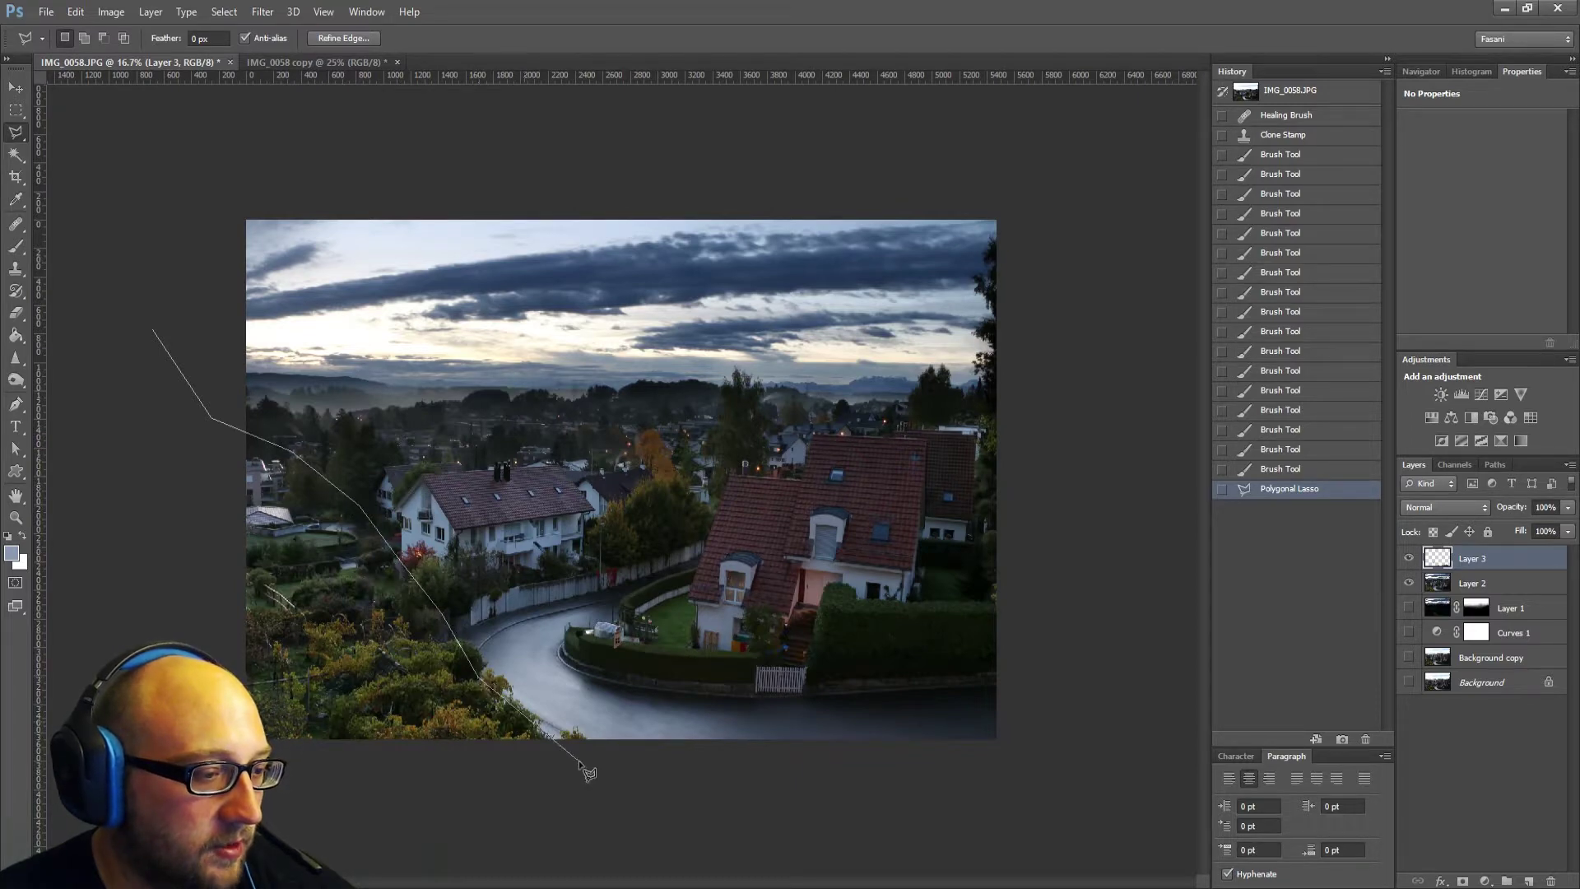
{"action": "left_click", "coordinate": [581, 761]}
{"action": "left_click", "coordinate": [282, 815]}
{"action": "double_click", "coordinate": [132, 504]}
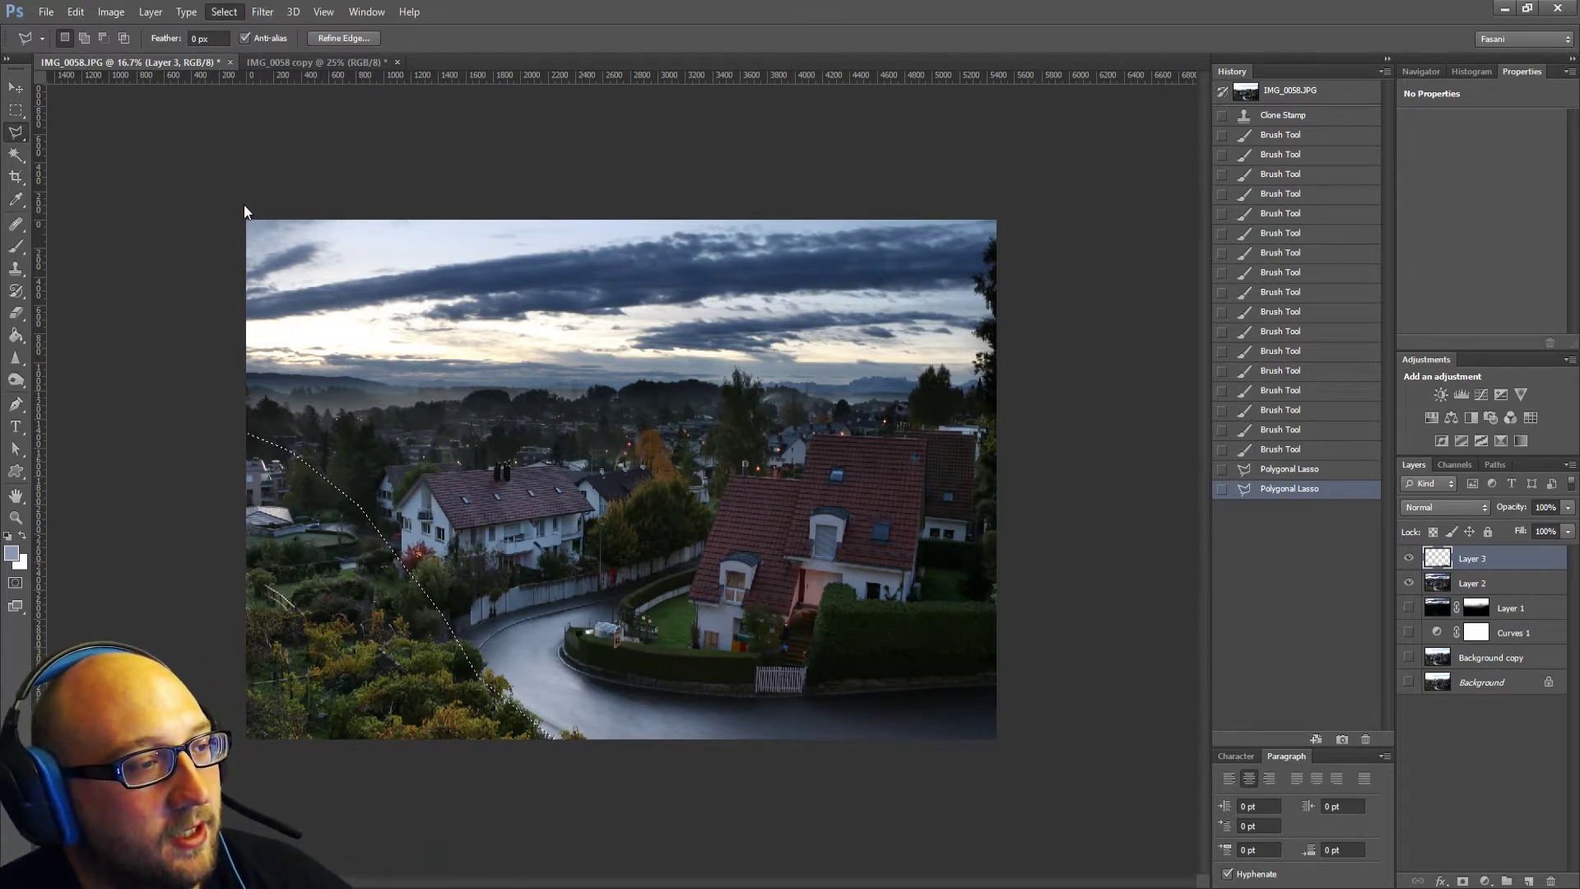
Add a new empty layer above Layer 3, keeping the foreground selection active.
{"action": "left_click", "coordinate": [416, 259]}
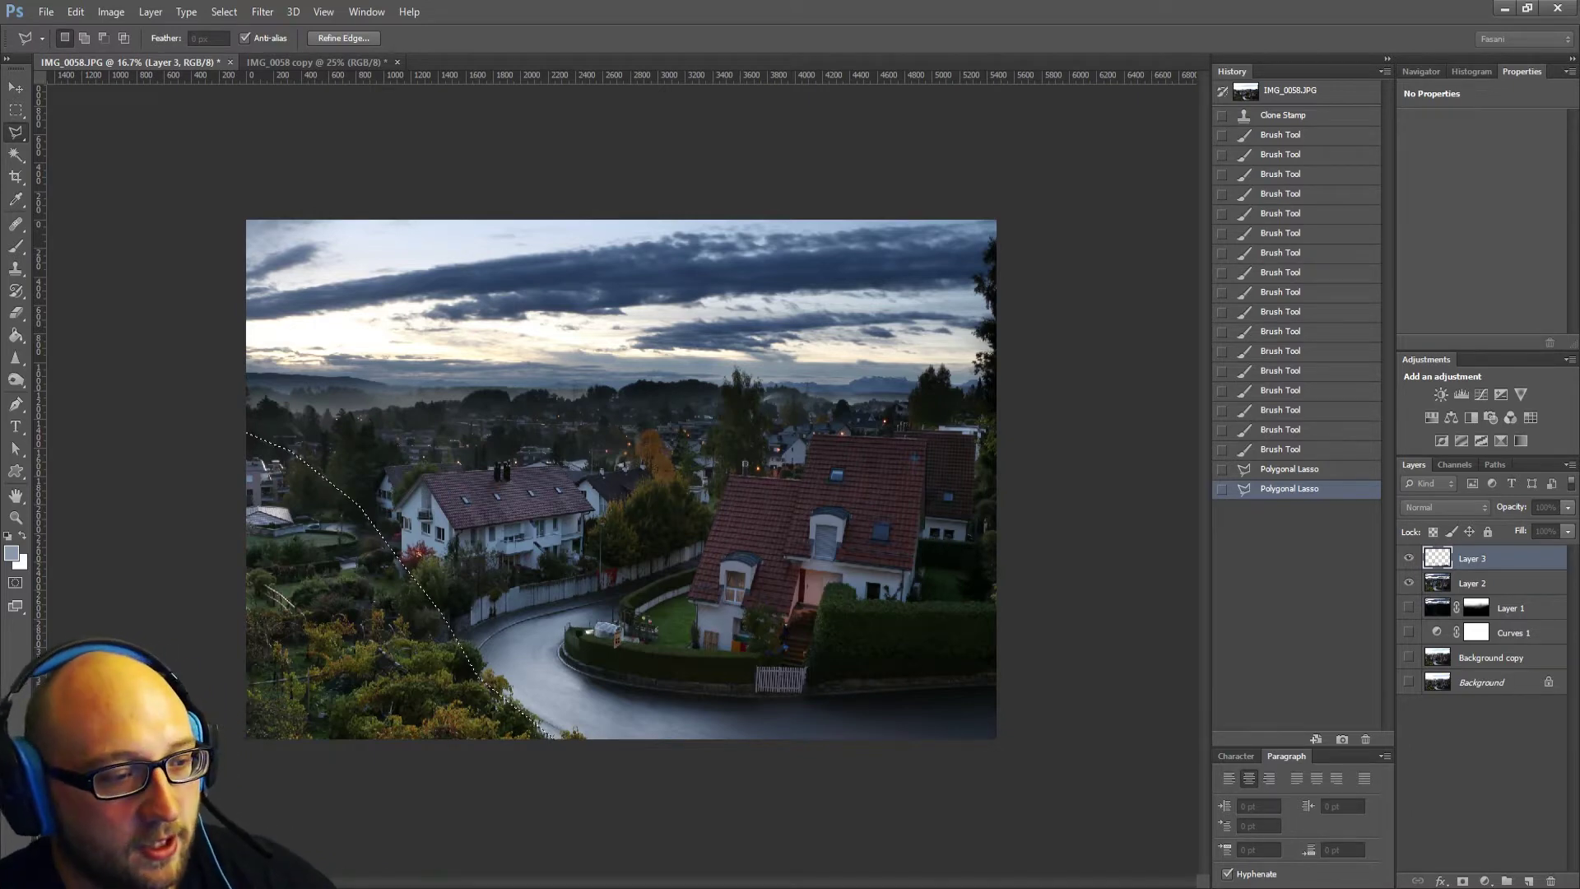
{"action": "left_click", "coordinate": [899, 436]}
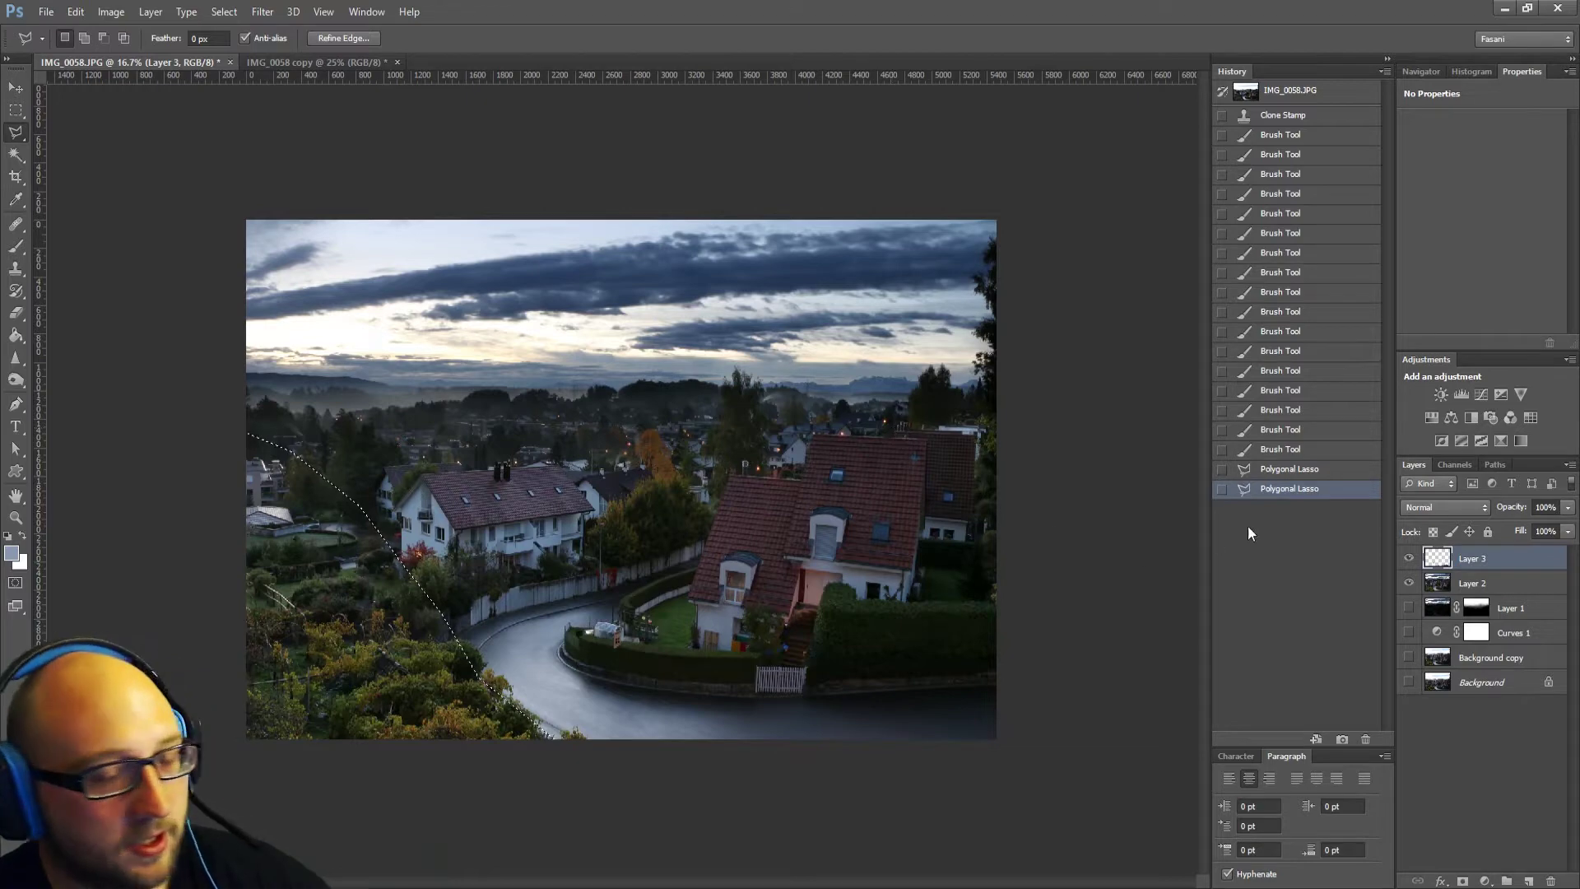
{"action": "left_click", "coordinate": [1528, 881]}
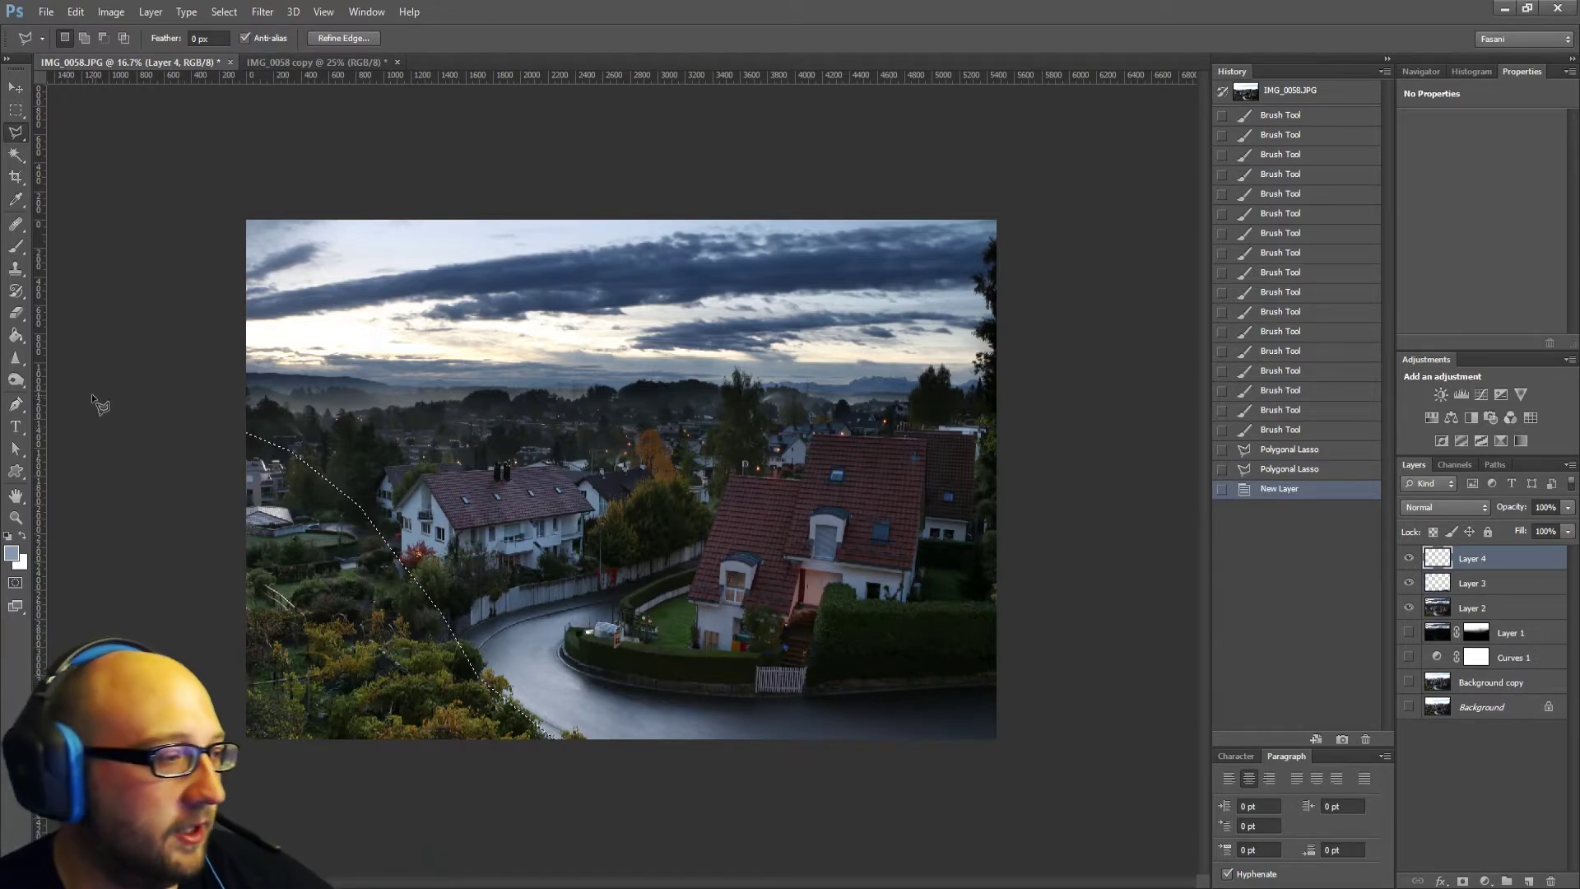
Try filling the unfeathered foreground selection on Layer 4 with the Paint Bucket at 50% opacity and undo the fill.
{"action": "left_click", "coordinate": [15, 335]}
{"action": "left_click", "coordinate": [272, 564]}
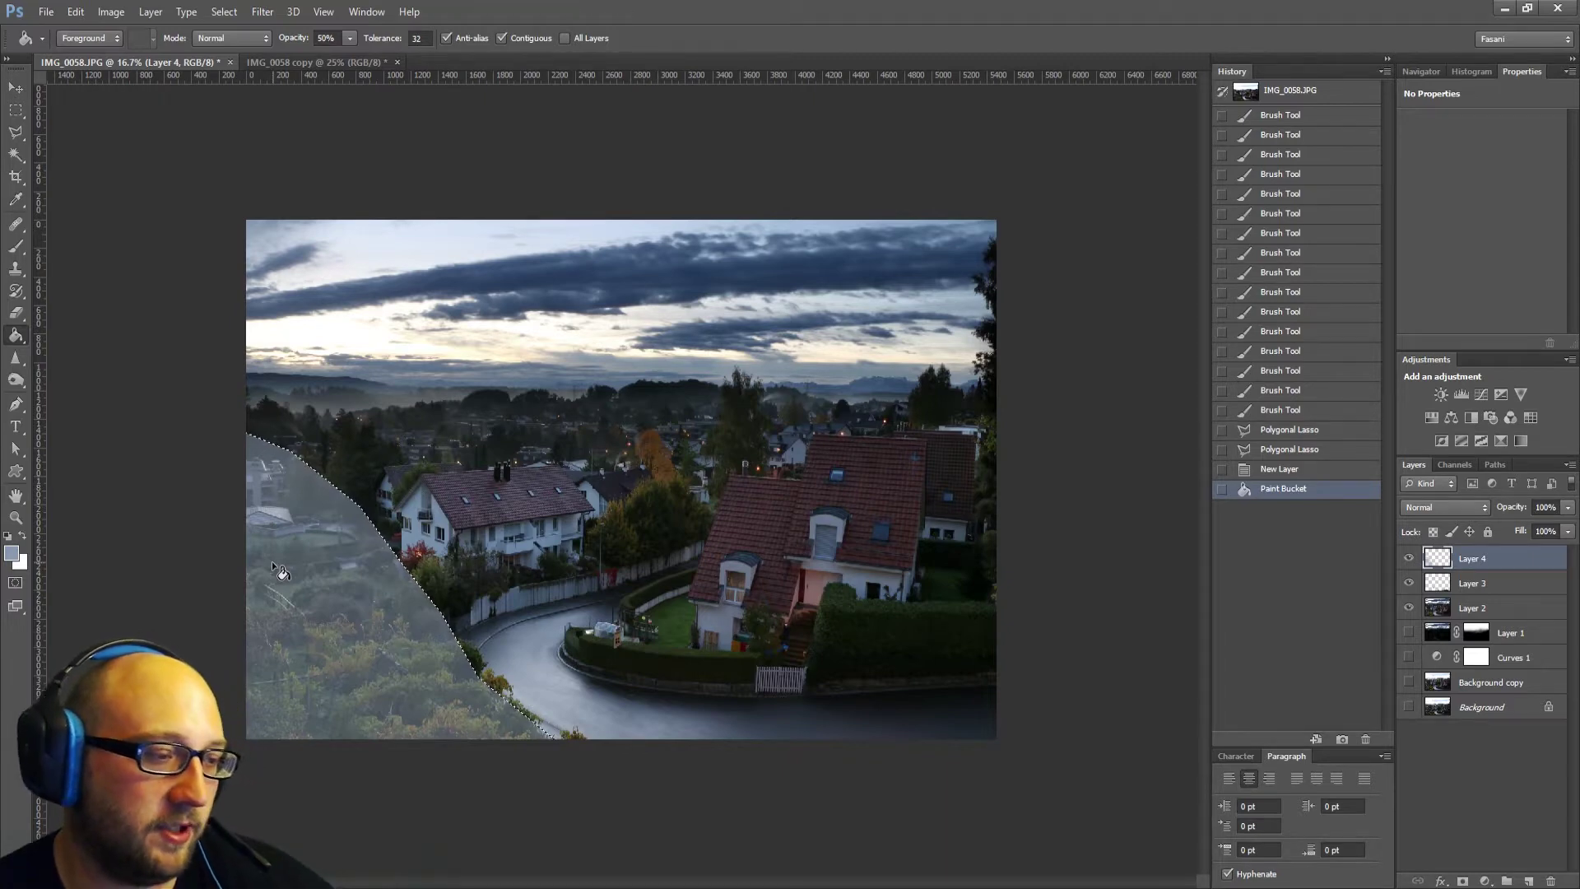
{"action": "key", "text": "ctrl+z"}
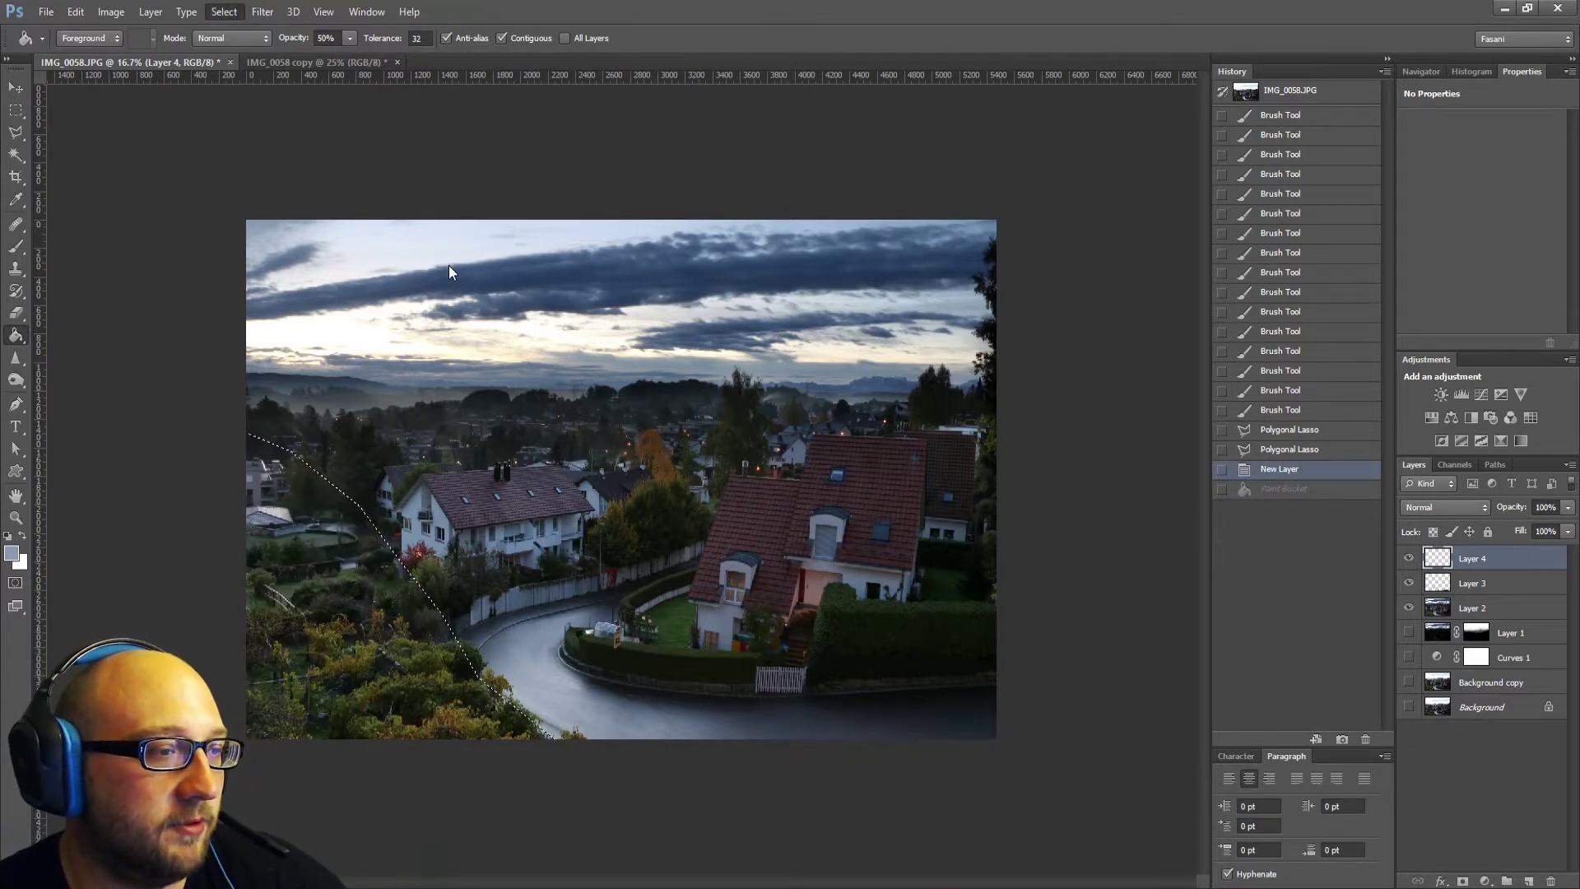
Test a feathered edge on the foreground selection with a Paint Bucket fill and revert to the state before feathering.
{"action": "key", "text": "shift+F6"}
{"action": "key", "text": "Return"}
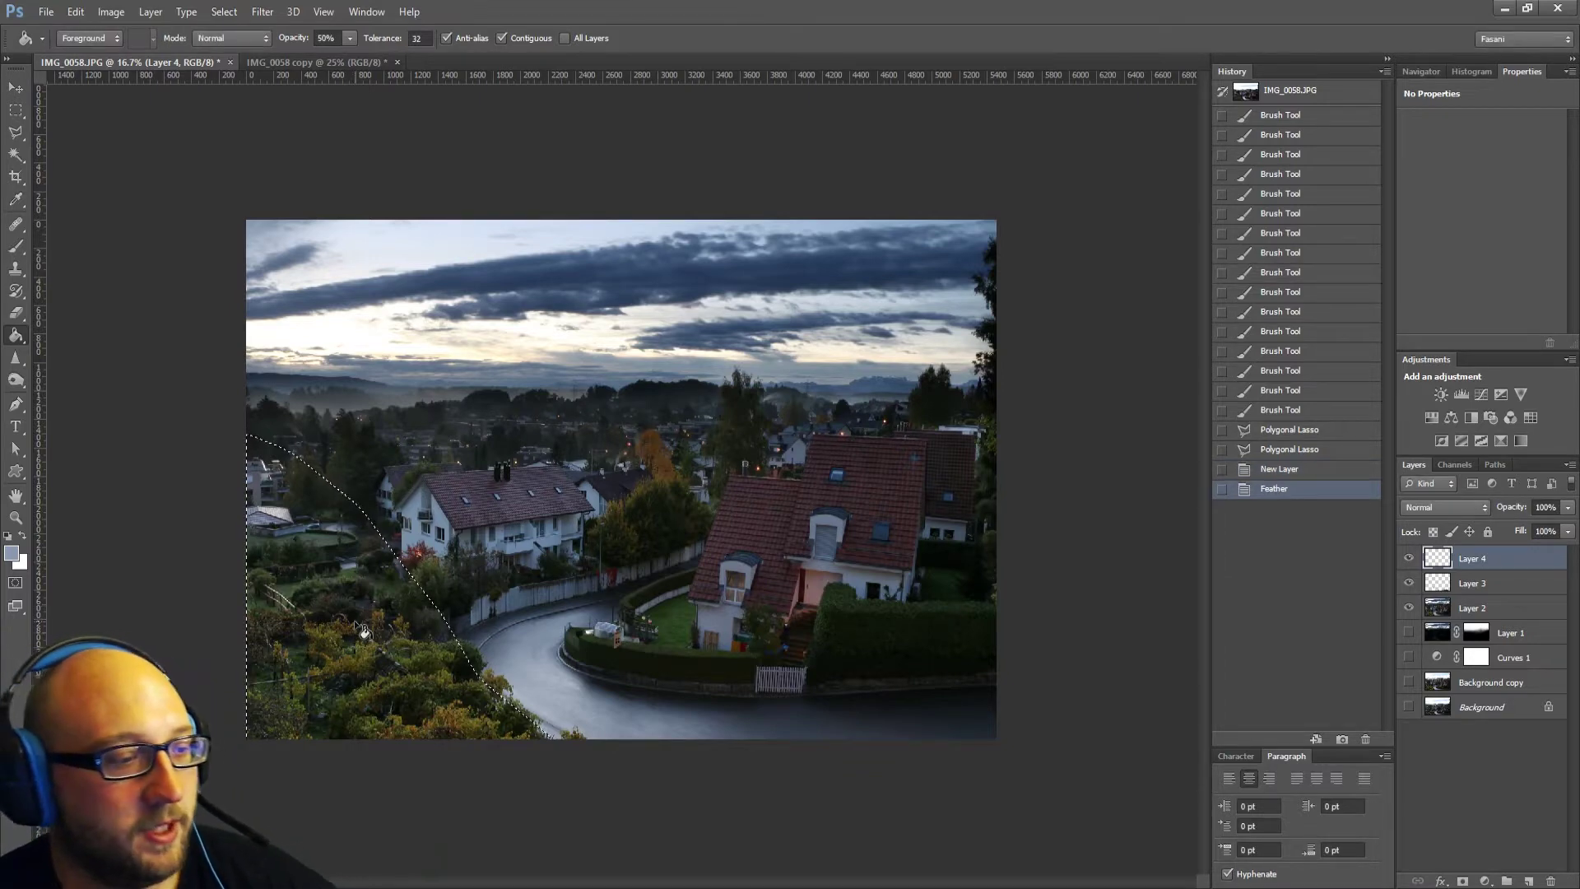
{"action": "left_click", "coordinate": [339, 606]}
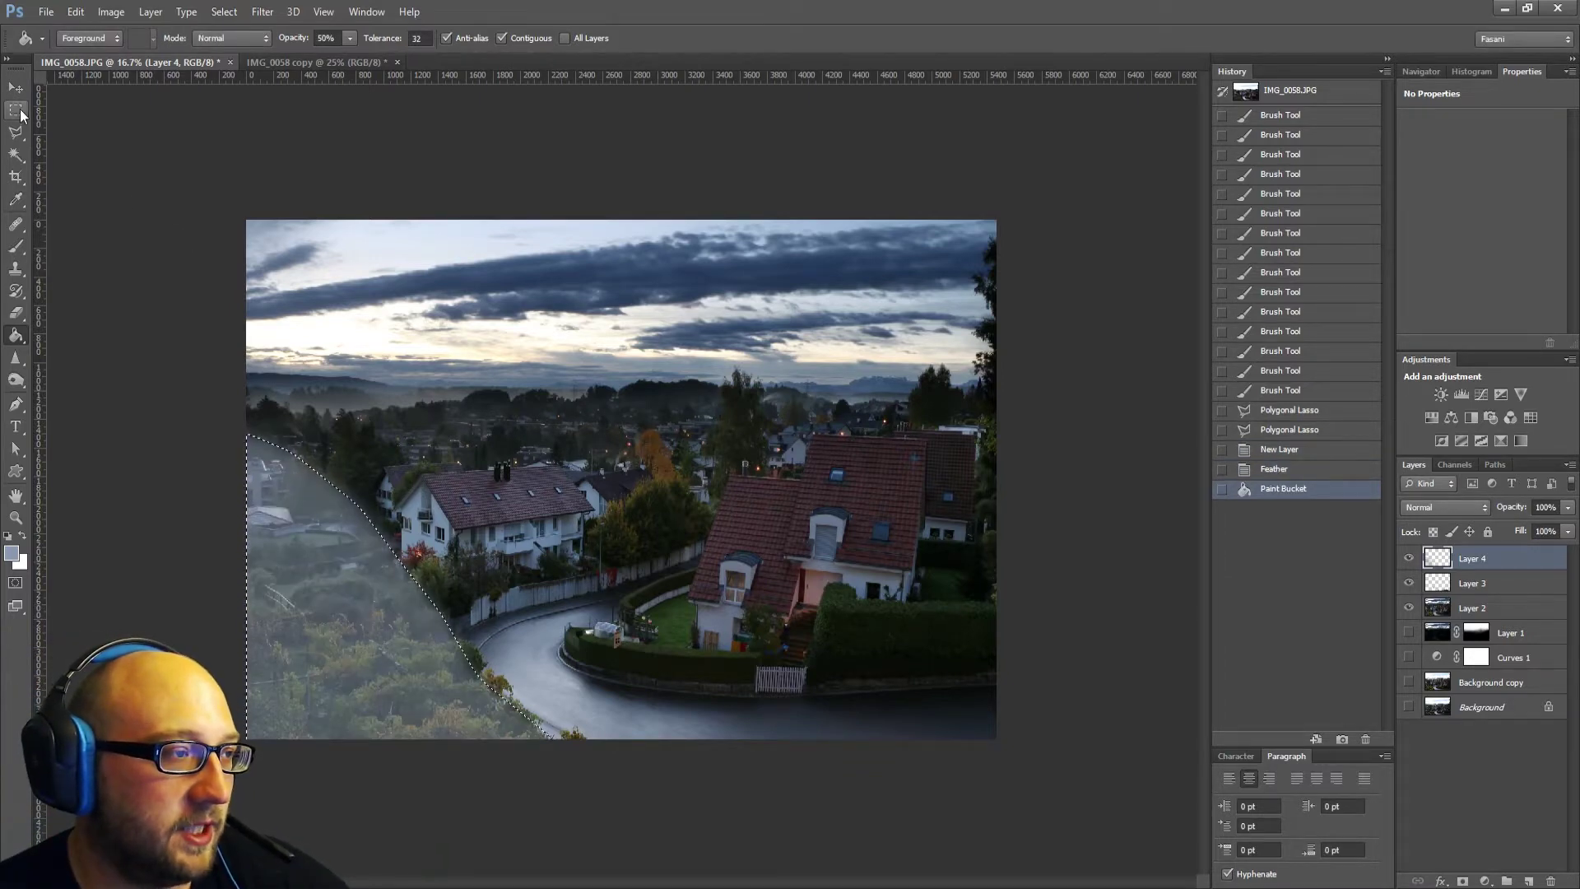
{"action": "key", "text": "m"}
{"action": "key", "text": "ctrl+d"}
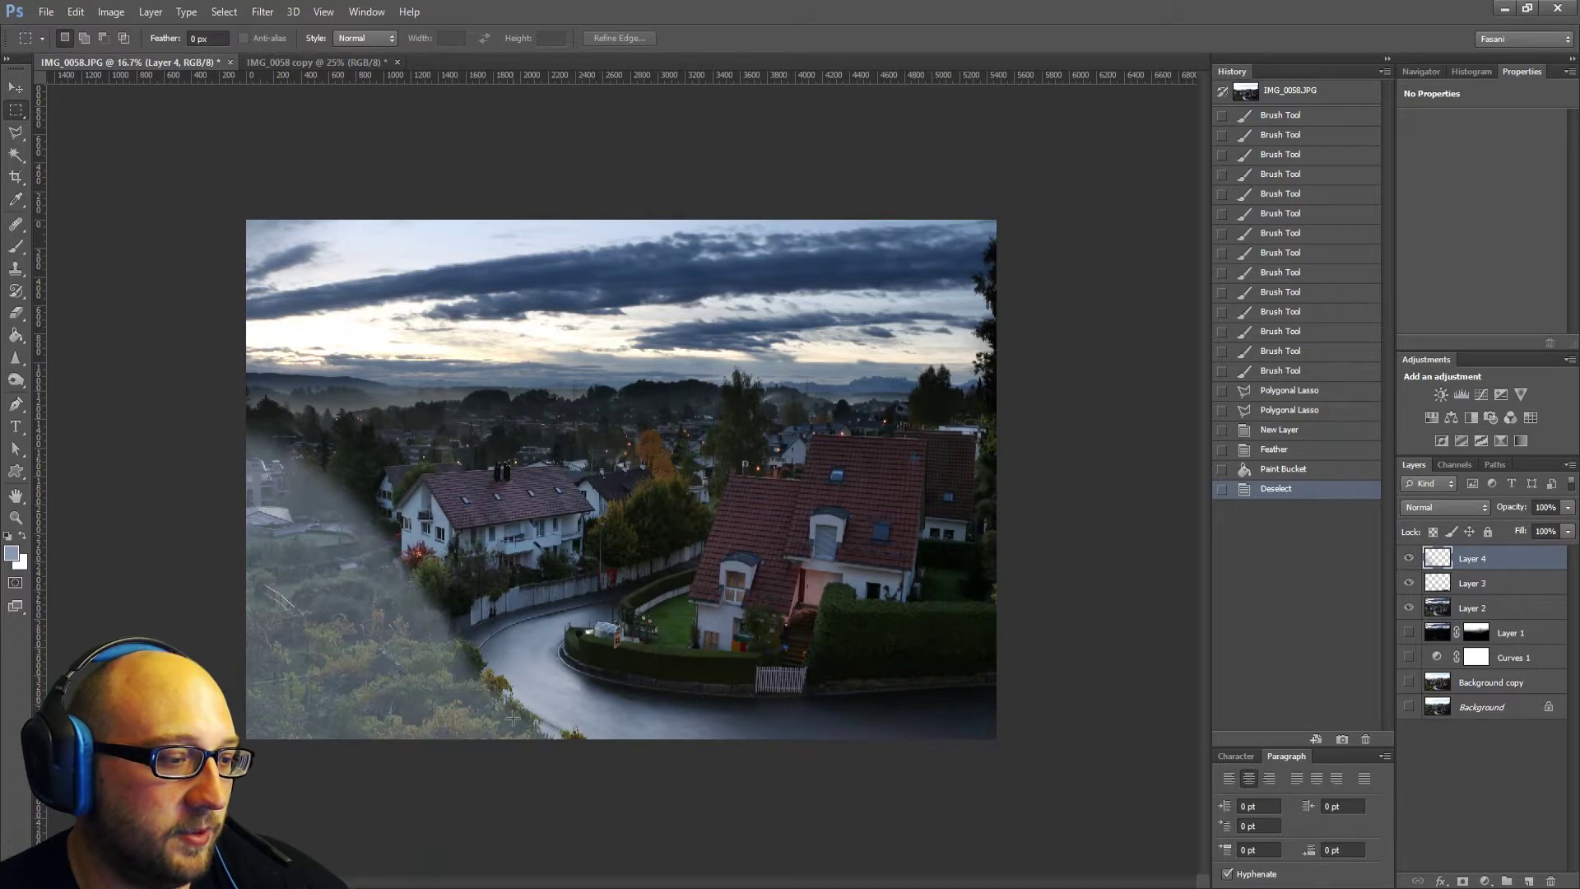
{"action": "left_click", "coordinate": [1280, 430]}
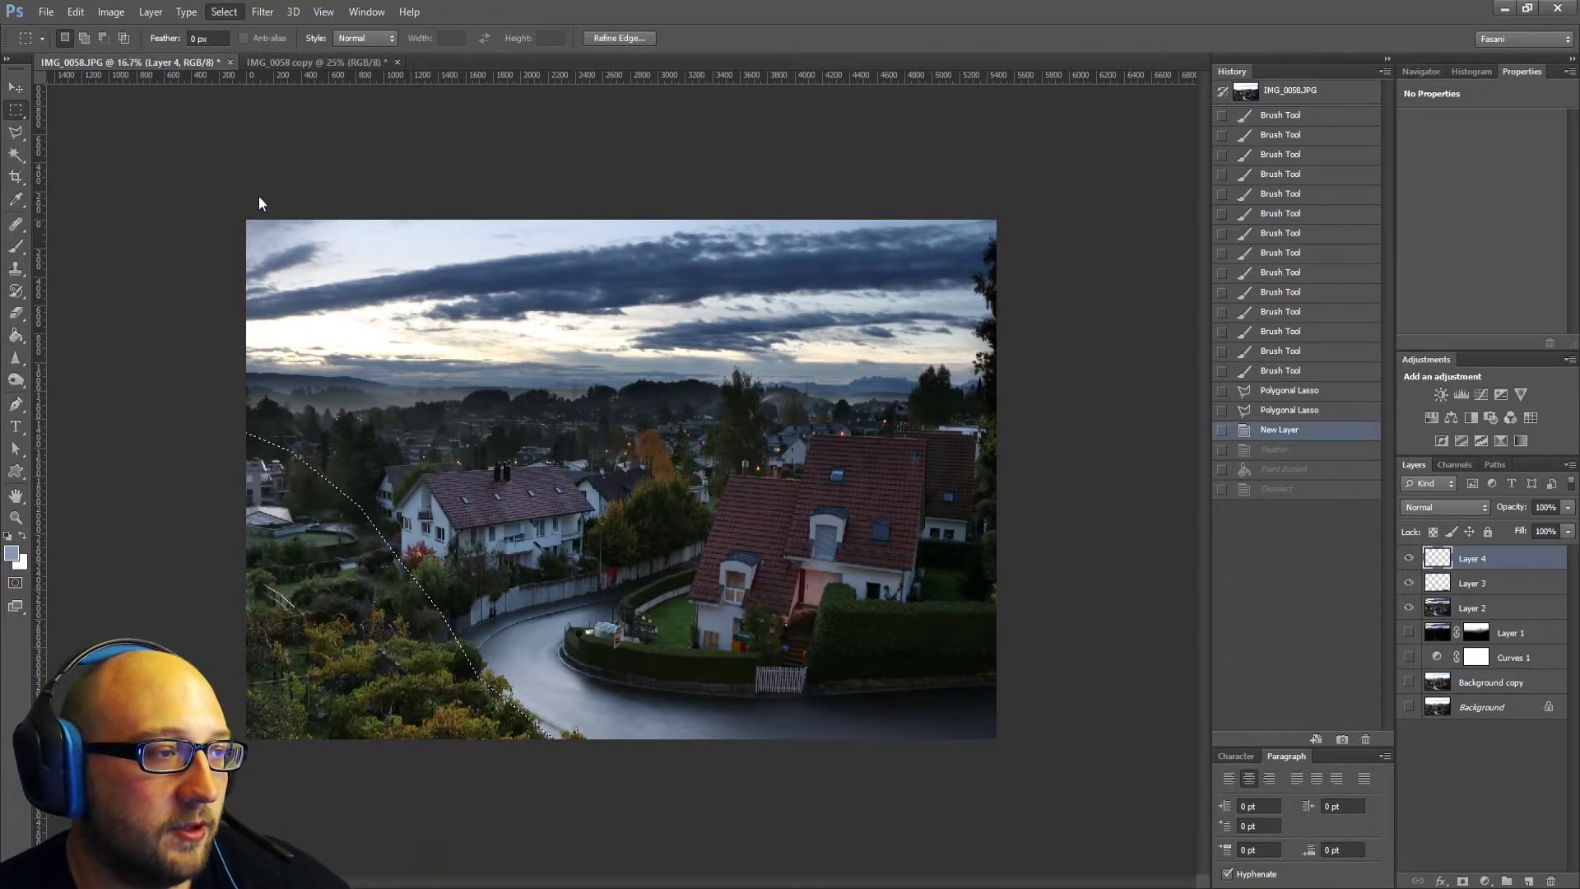
Feather the selection of the bushes and gardens again to soften its edge.
{"action": "left_click", "coordinate": [427, 260]}
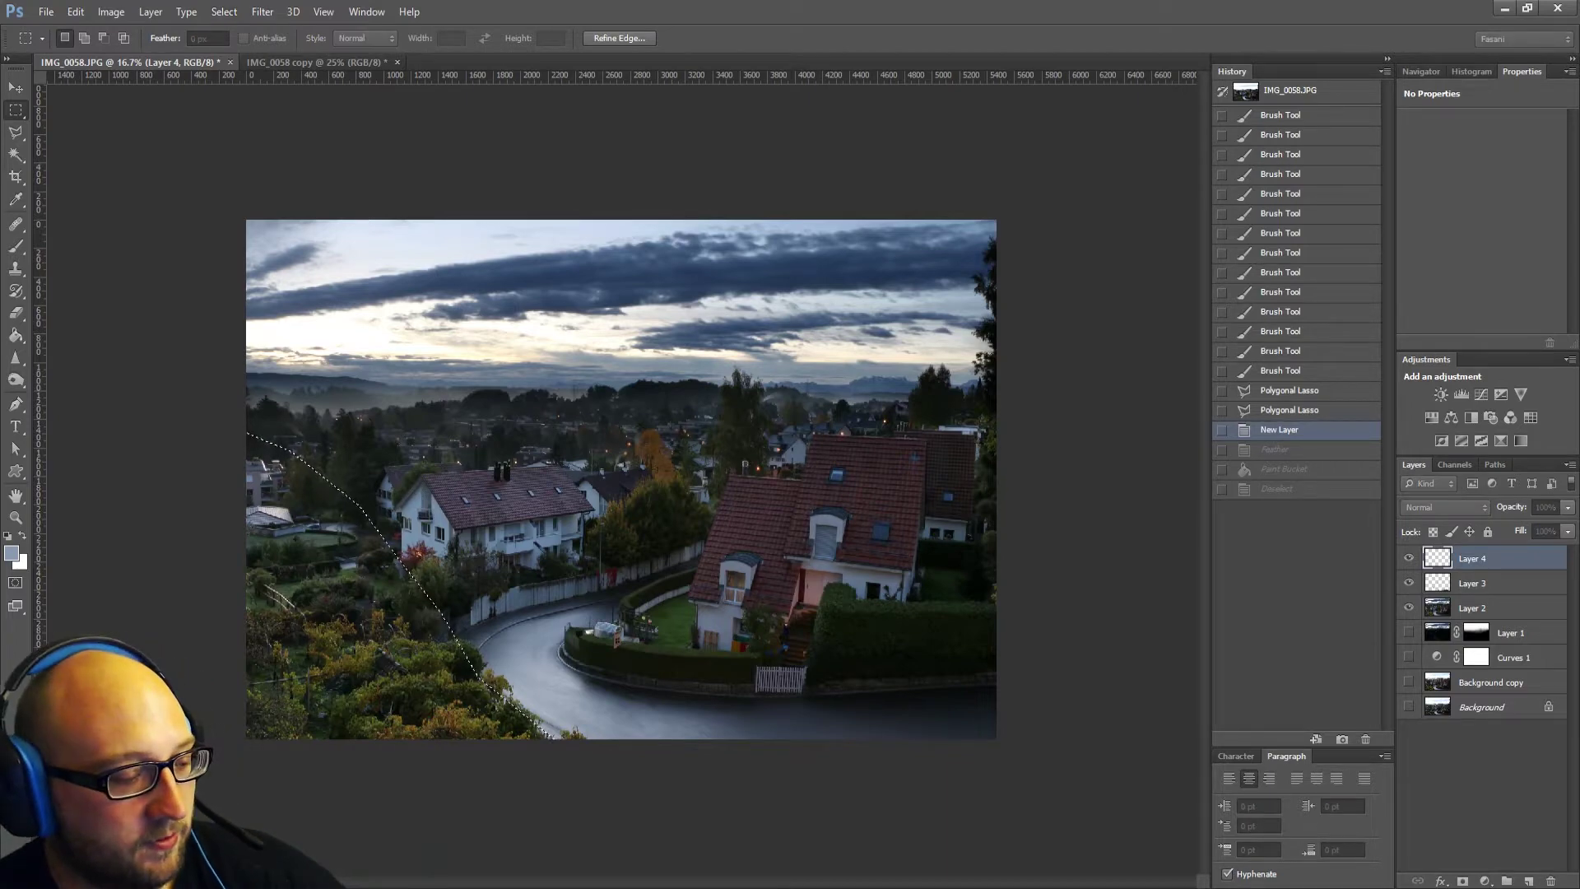
{"action": "key", "text": "Return"}
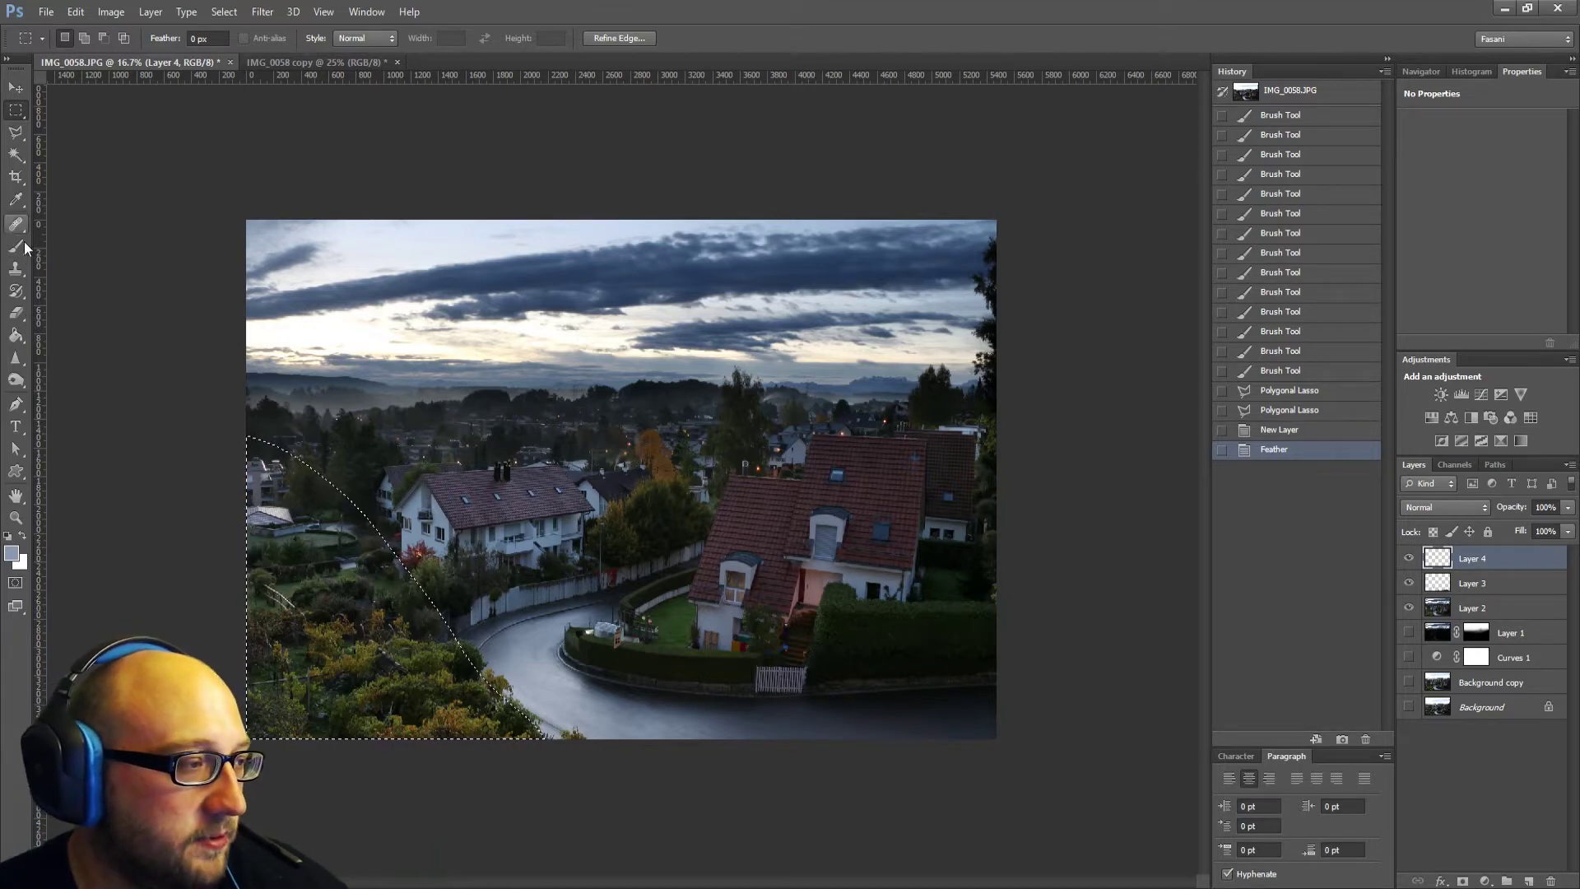
Preview the softer selection edge with a Paint Bucket fill on Layer 4 and revert to the feathered selection.
{"action": "left_click", "coordinate": [16, 335]}
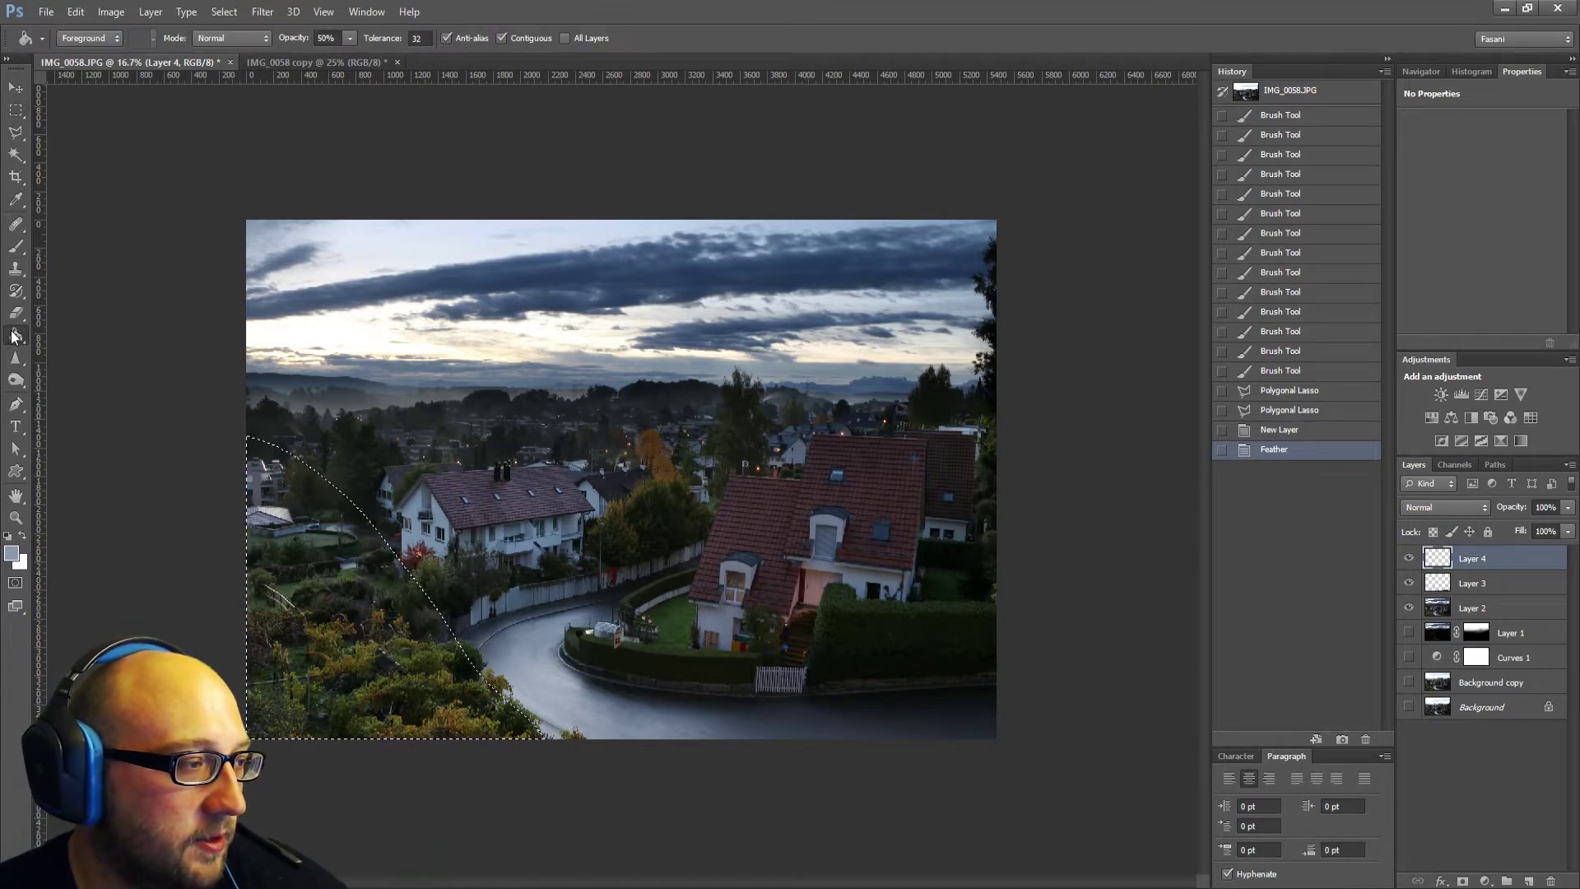
{"action": "left_click", "coordinate": [326, 576]}
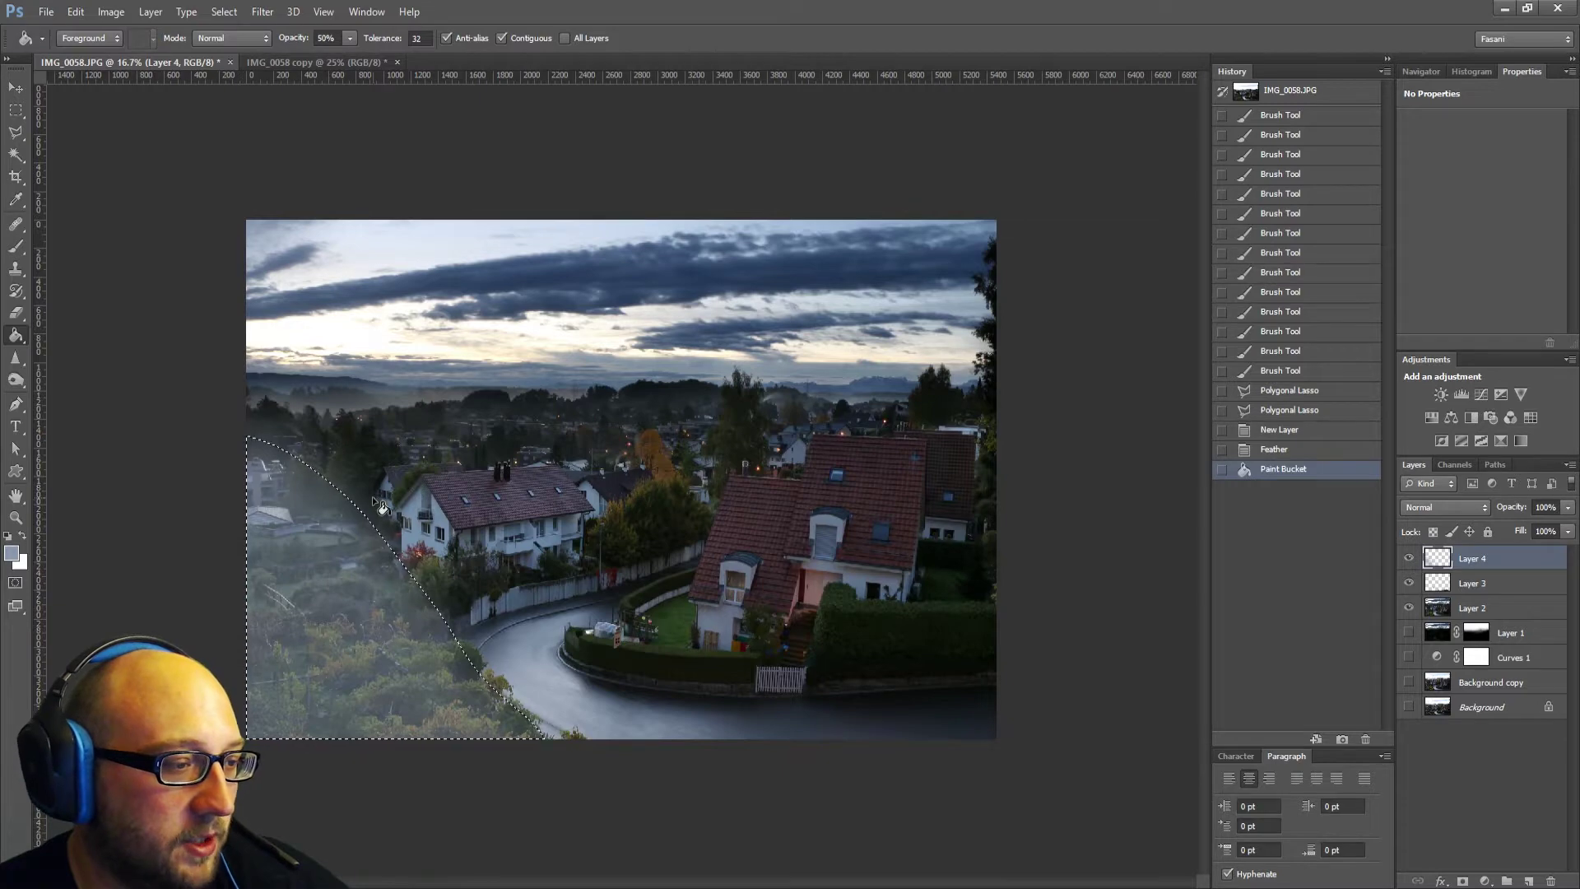
{"action": "left_click", "coordinate": [15, 110]}
{"action": "key", "text": "ctrl+d"}
{"action": "left_click", "coordinate": [793, 480]}
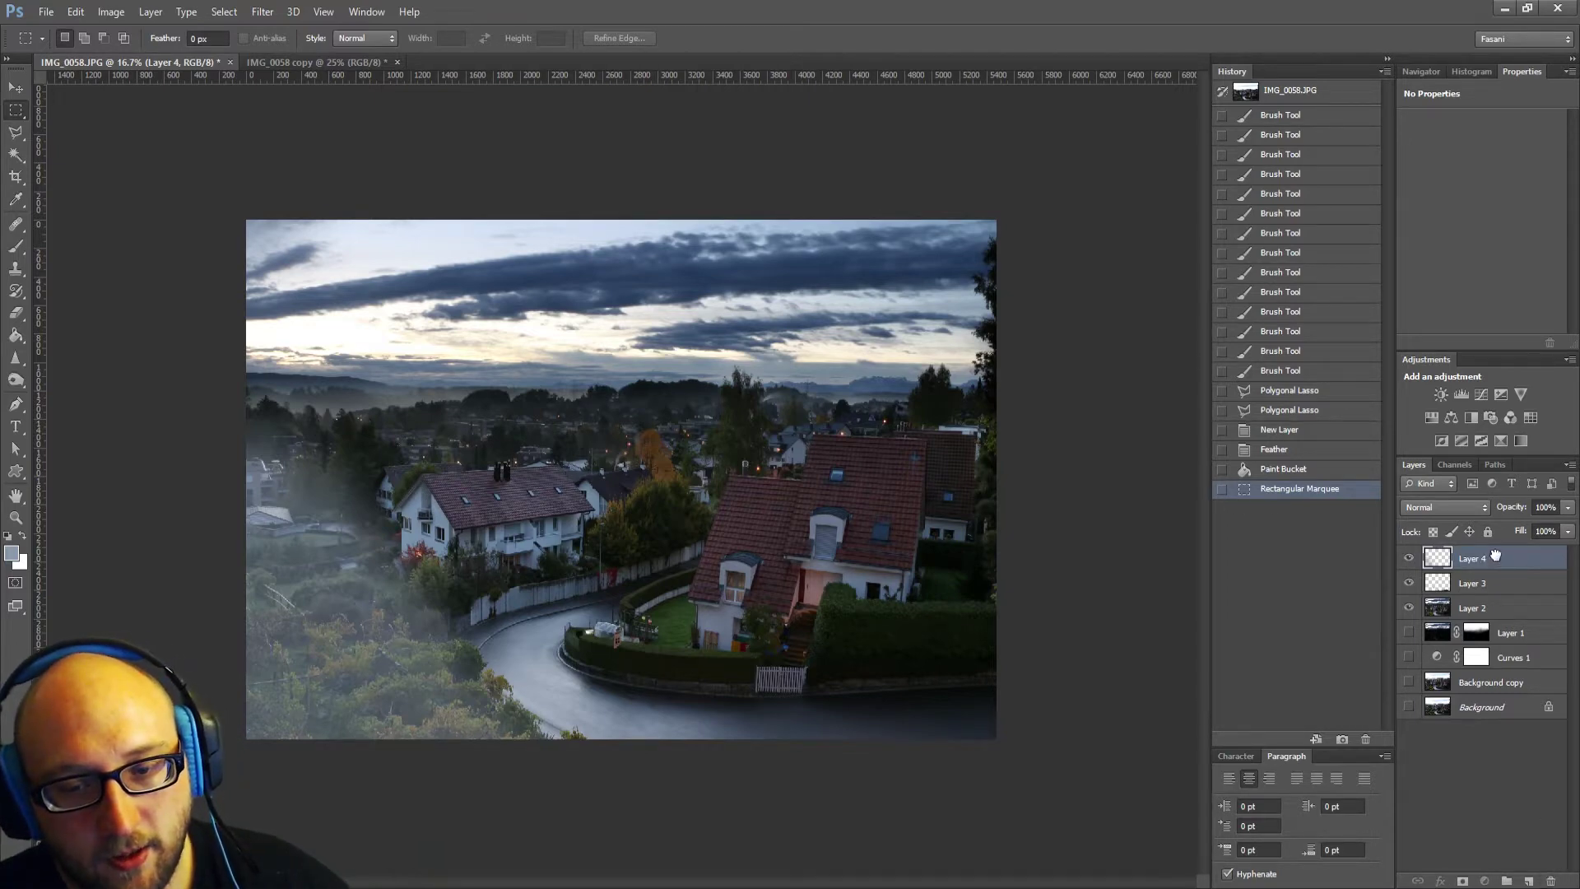
{"action": "left_click", "coordinate": [1283, 471]}
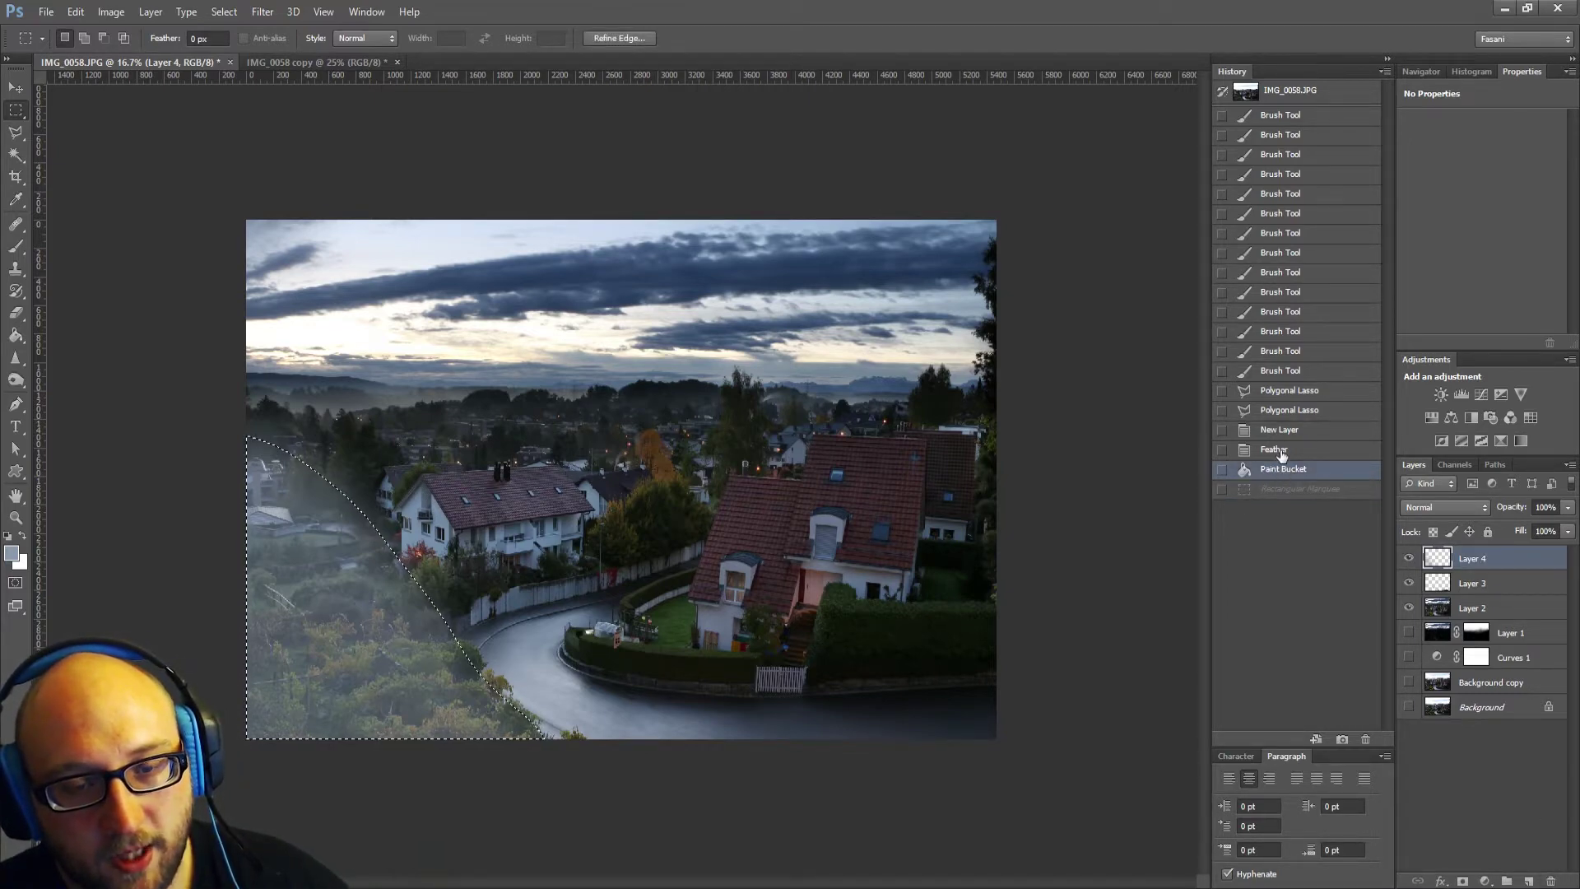
{"action": "left_click", "coordinate": [1281, 451]}
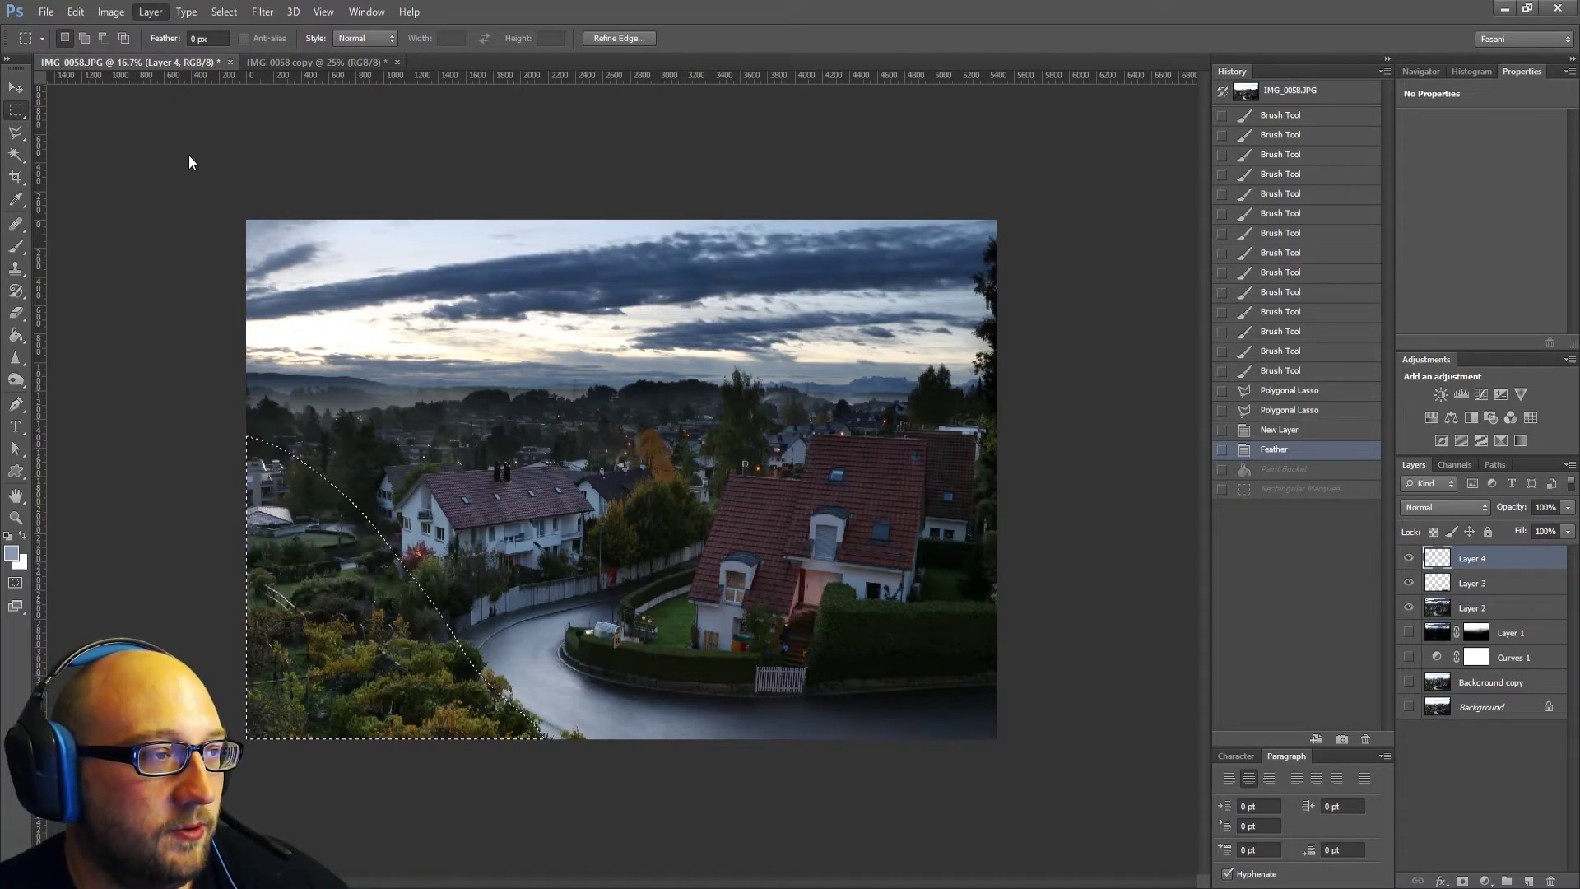
Darken the feathered foreground with a masked Curves adjustment layer, pulling the curve down to input 160 and output 127.
{"action": "left_click", "coordinate": [372, 186]}
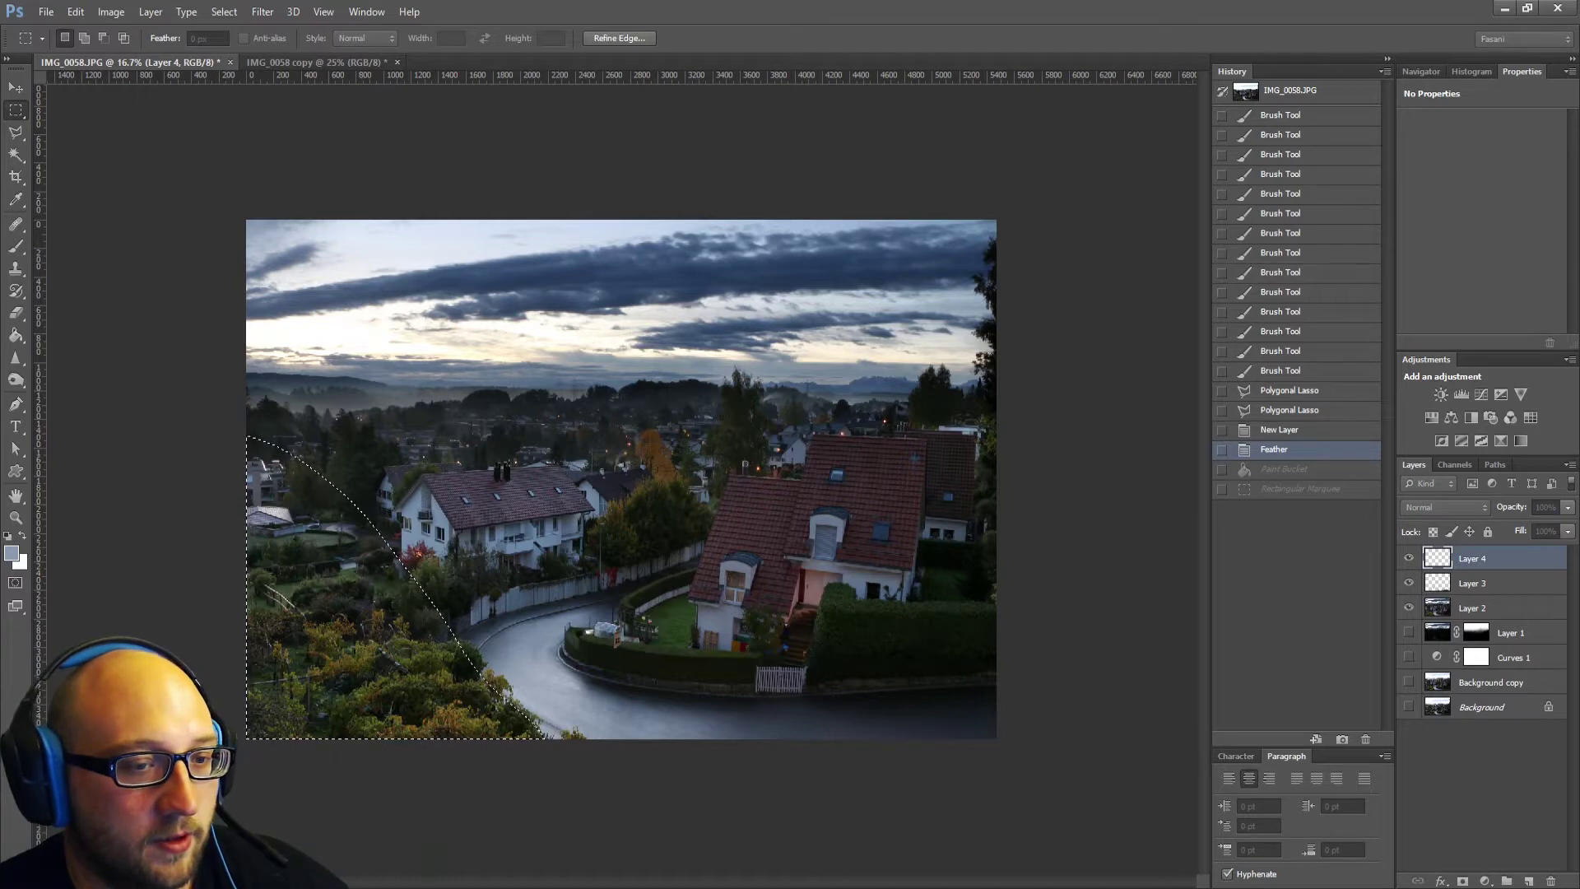
{"action": "key", "text": "Return"}
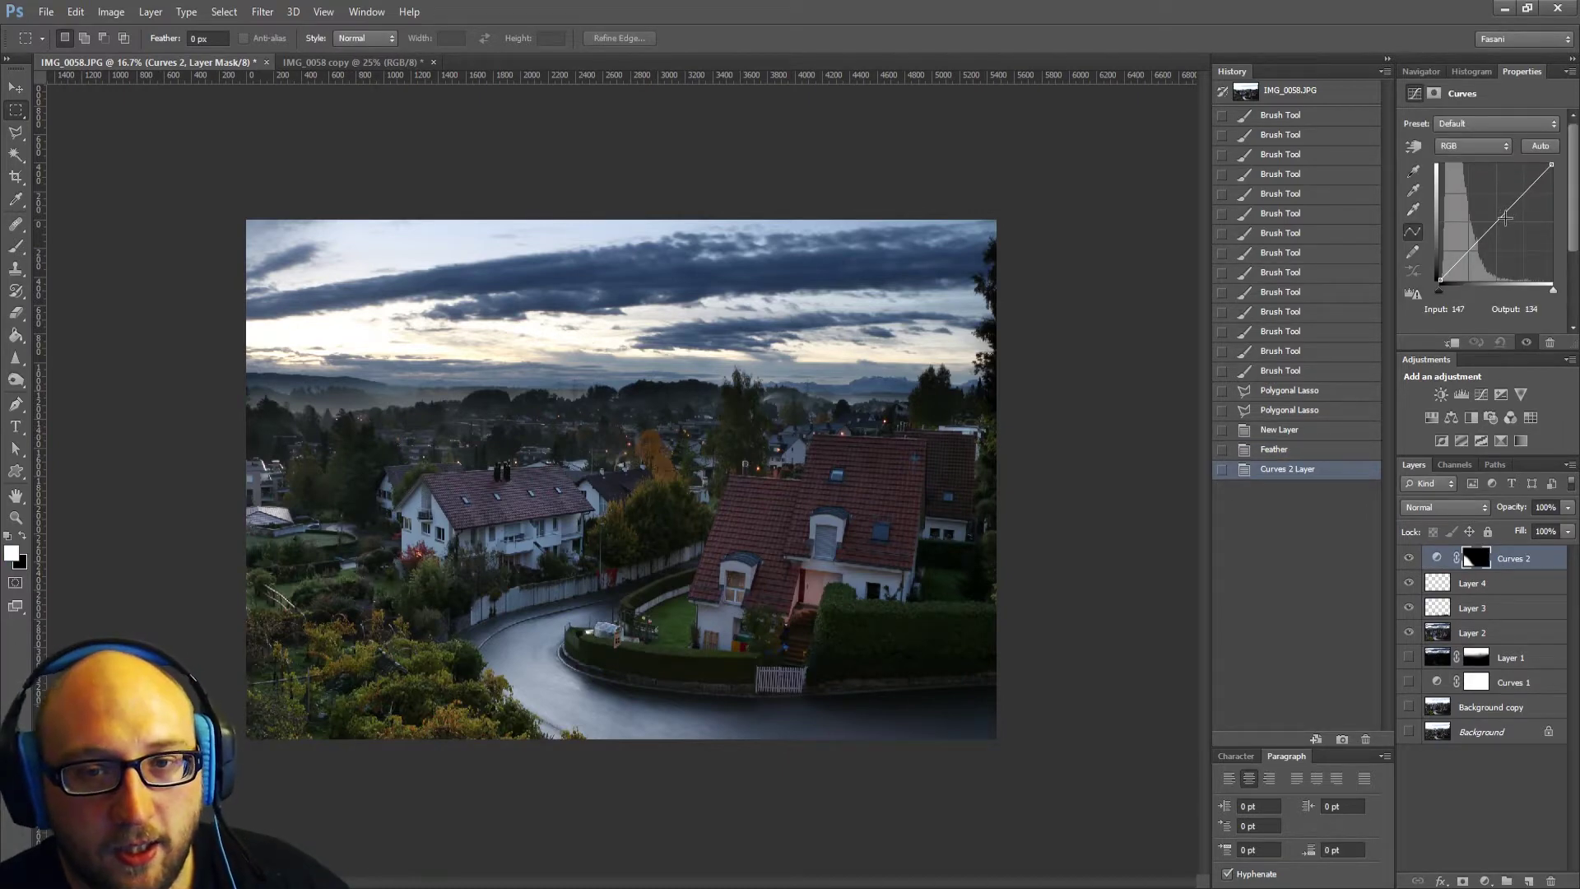
{"action": "left_click_drag", "start_coordinate": [1508, 210], "coordinate": [1509, 221]}
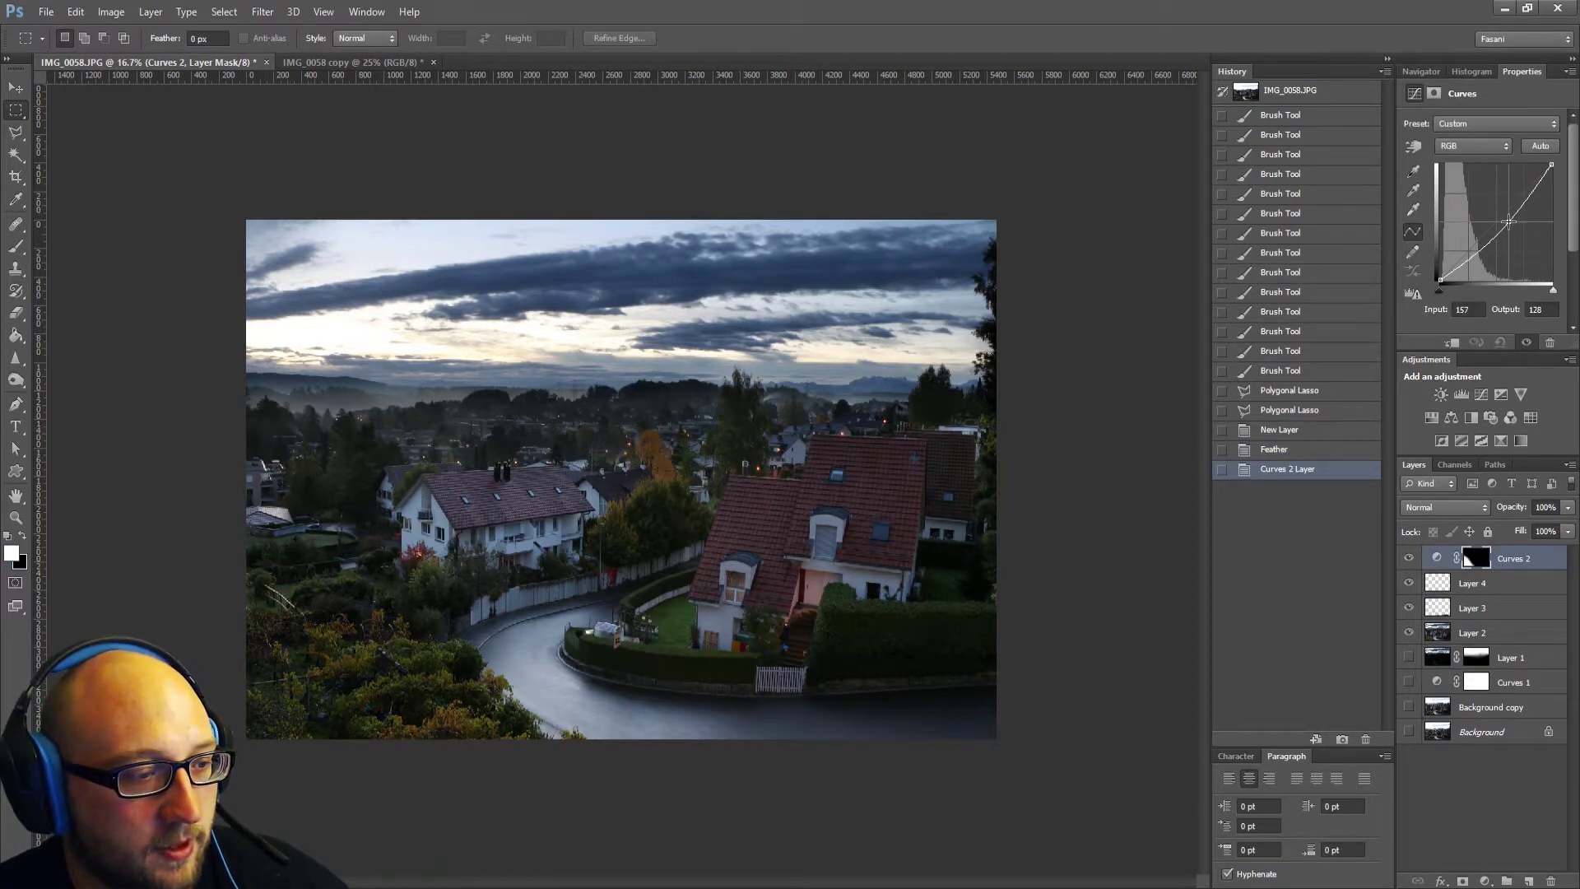
{"action": "left_click_drag", "start_coordinate": [1509, 222], "coordinate": [1510, 222]}
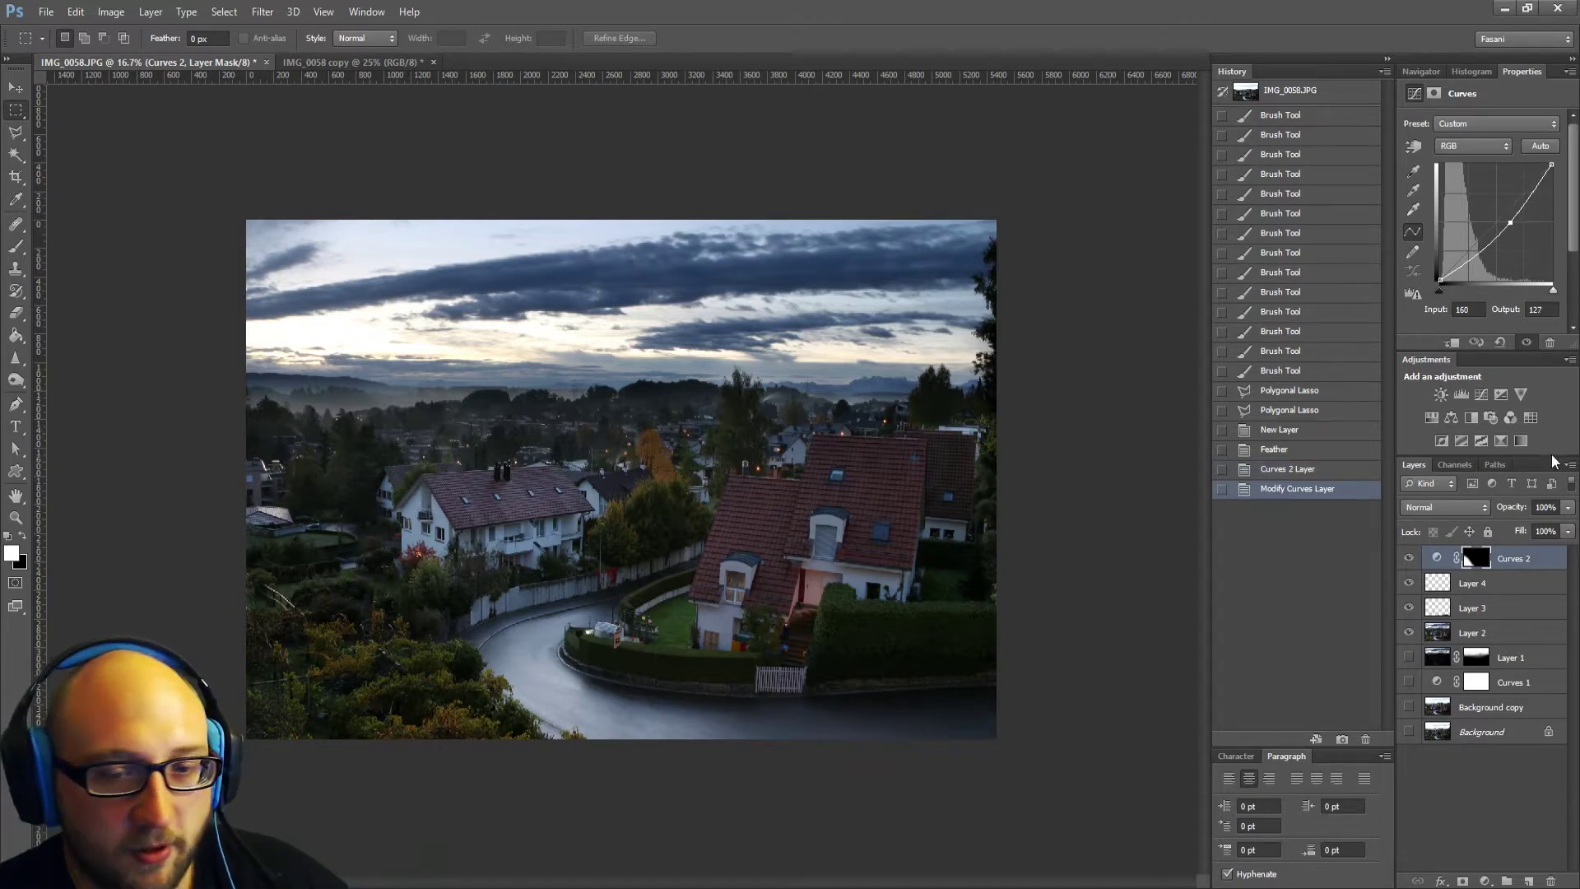
Compare the foreground with and without the darkening by toggling the visibility of the Curves 2 layer.
{"action": "left_click", "coordinate": [1409, 559]}
{"action": "left_click", "coordinate": [1410, 560]}
{"action": "left_click", "coordinate": [1409, 560]}
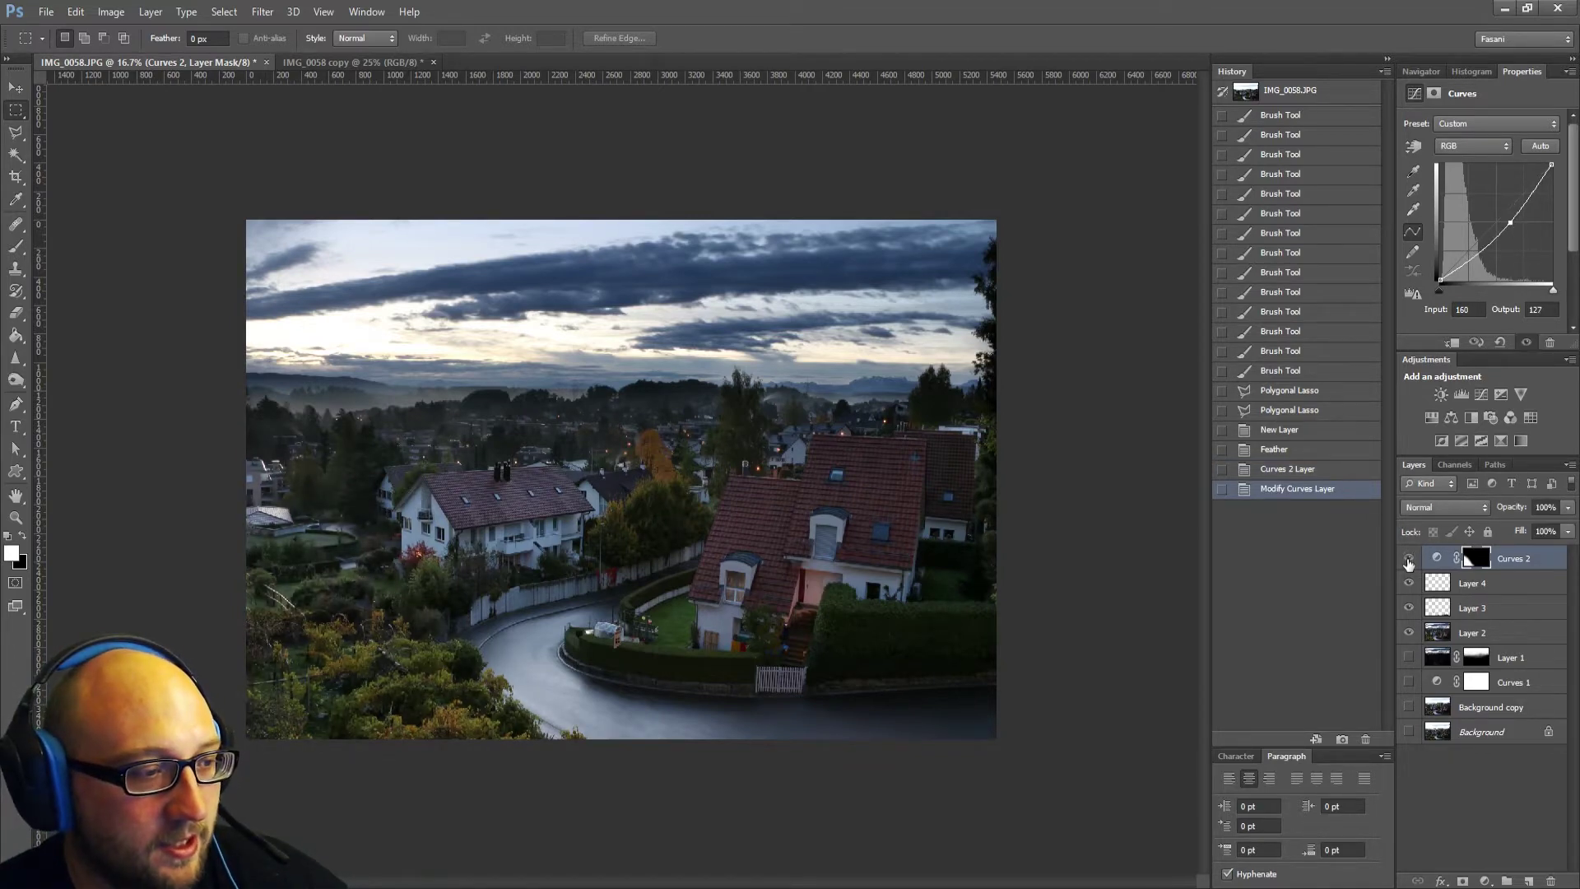
{"action": "left_click", "coordinate": [1409, 560]}
{"action": "left_click", "coordinate": [1409, 560]}
{"action": "left_click", "coordinate": [1409, 560]}
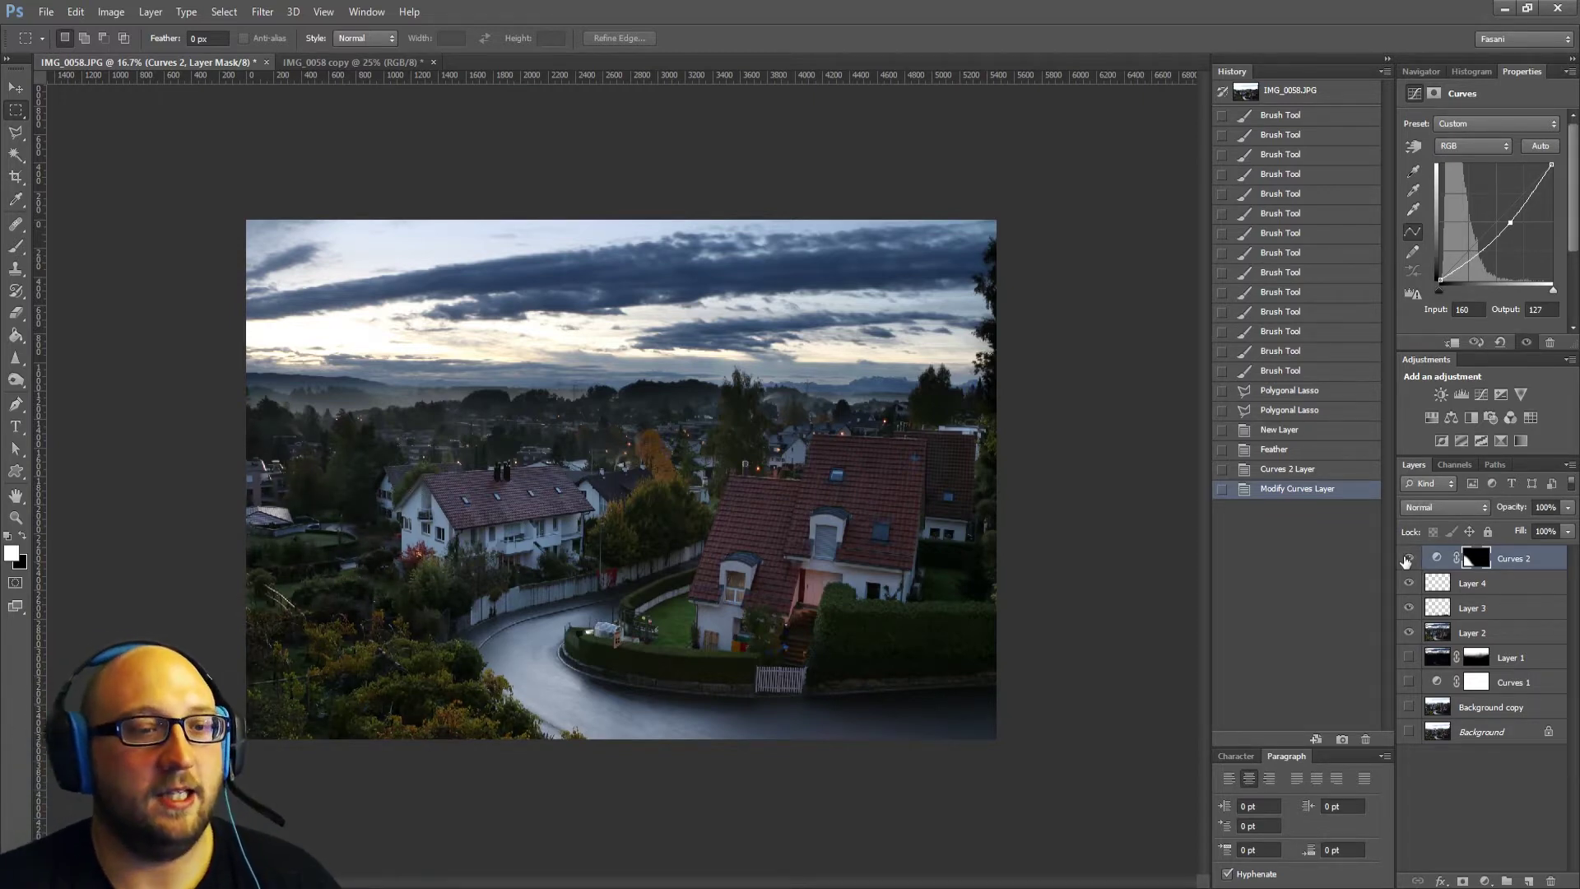
{"action": "left_click", "coordinate": [1407, 560]}
{"action": "left_click", "coordinate": [1407, 559]}
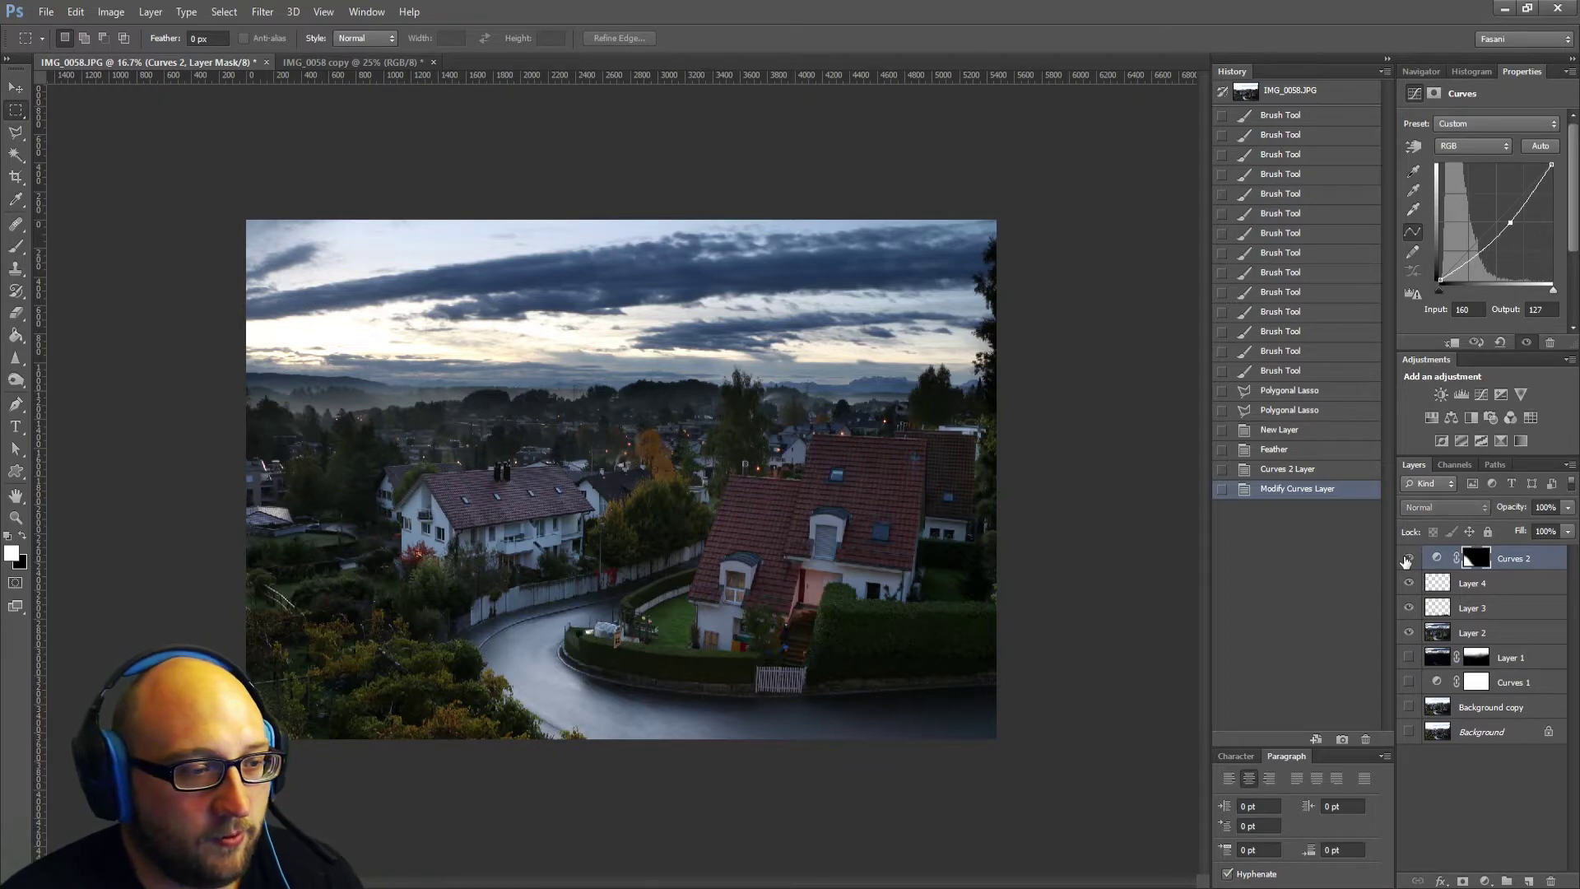
{"action": "left_click", "coordinate": [1408, 560]}
{"action": "left_click", "coordinate": [1407, 560]}
{"action": "left_click", "coordinate": [1407, 560]}
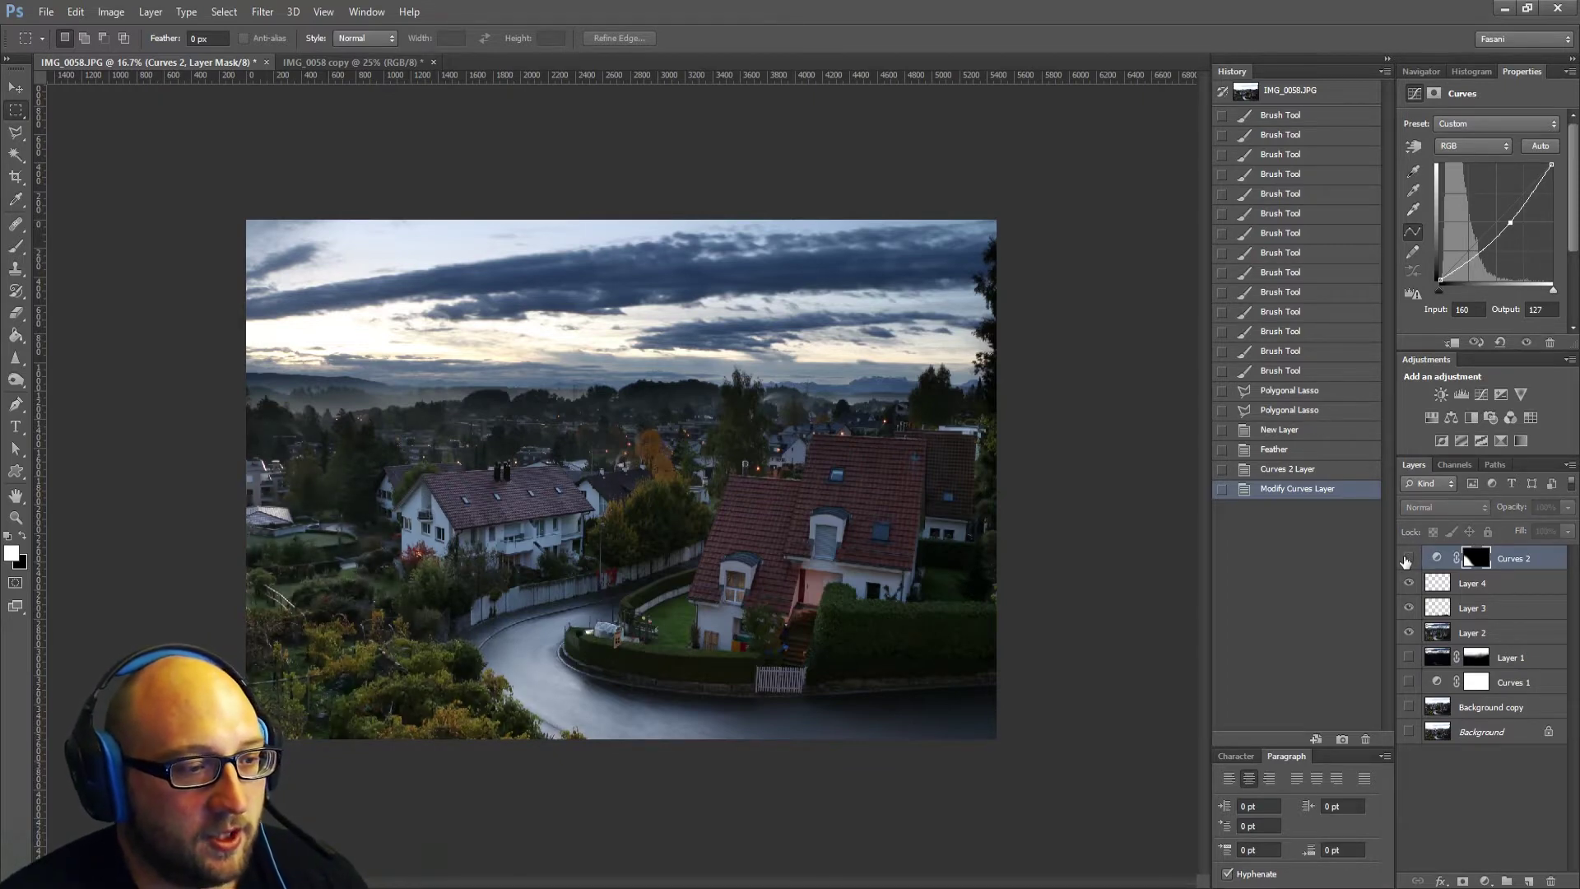
{"action": "left_click", "coordinate": [1408, 560]}
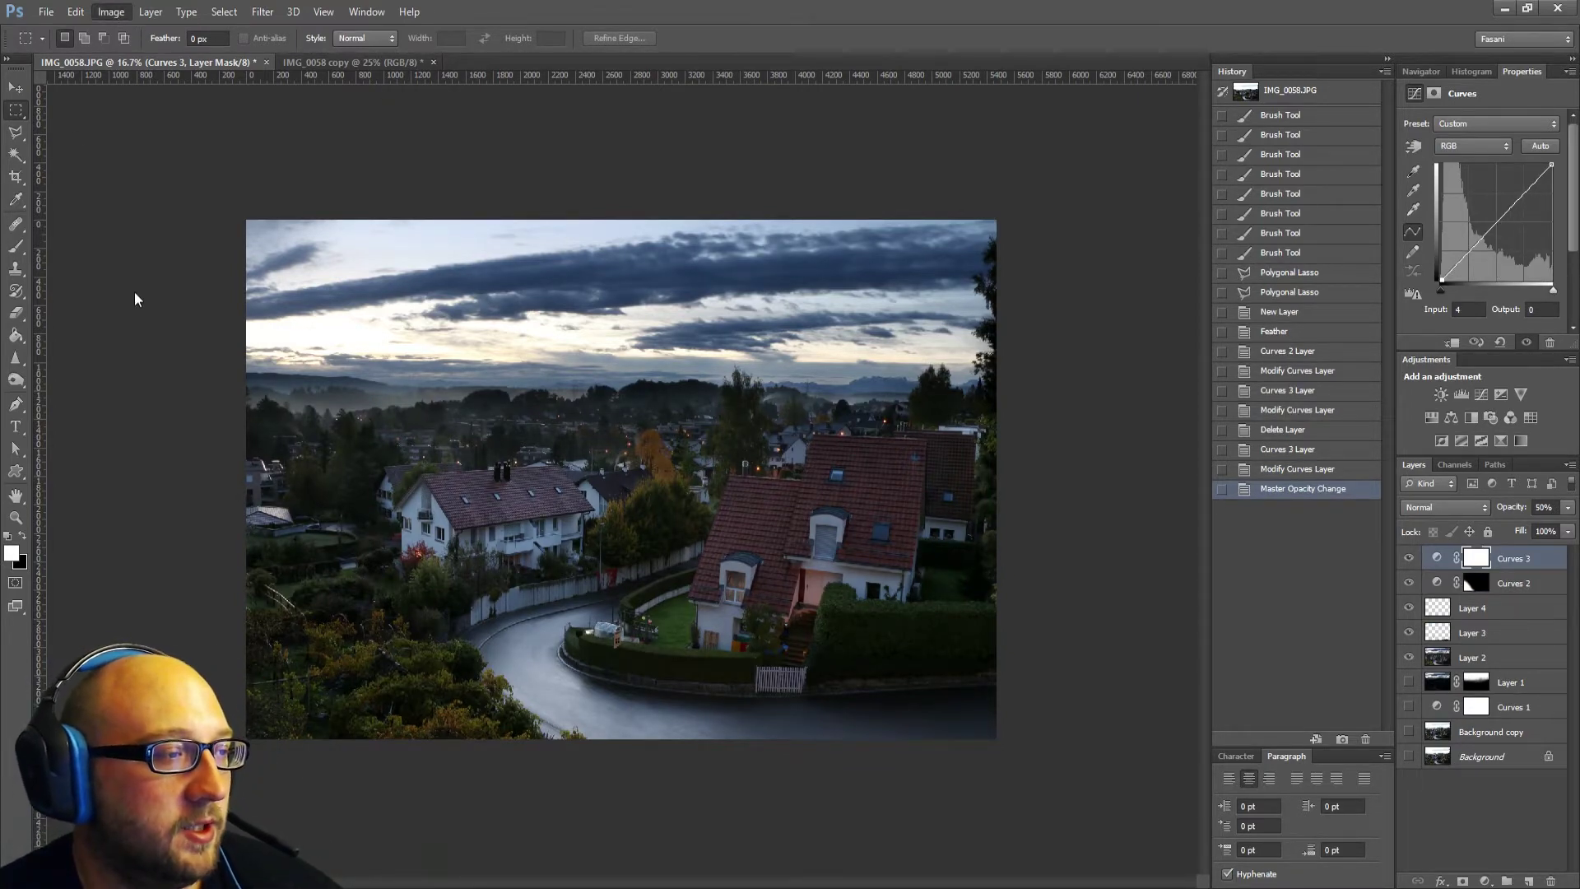
Duplicate the image with all its layers and flatten the copy.
{"action": "left_click", "coordinate": [137, 237]}
{"action": "key", "text": "Return"}
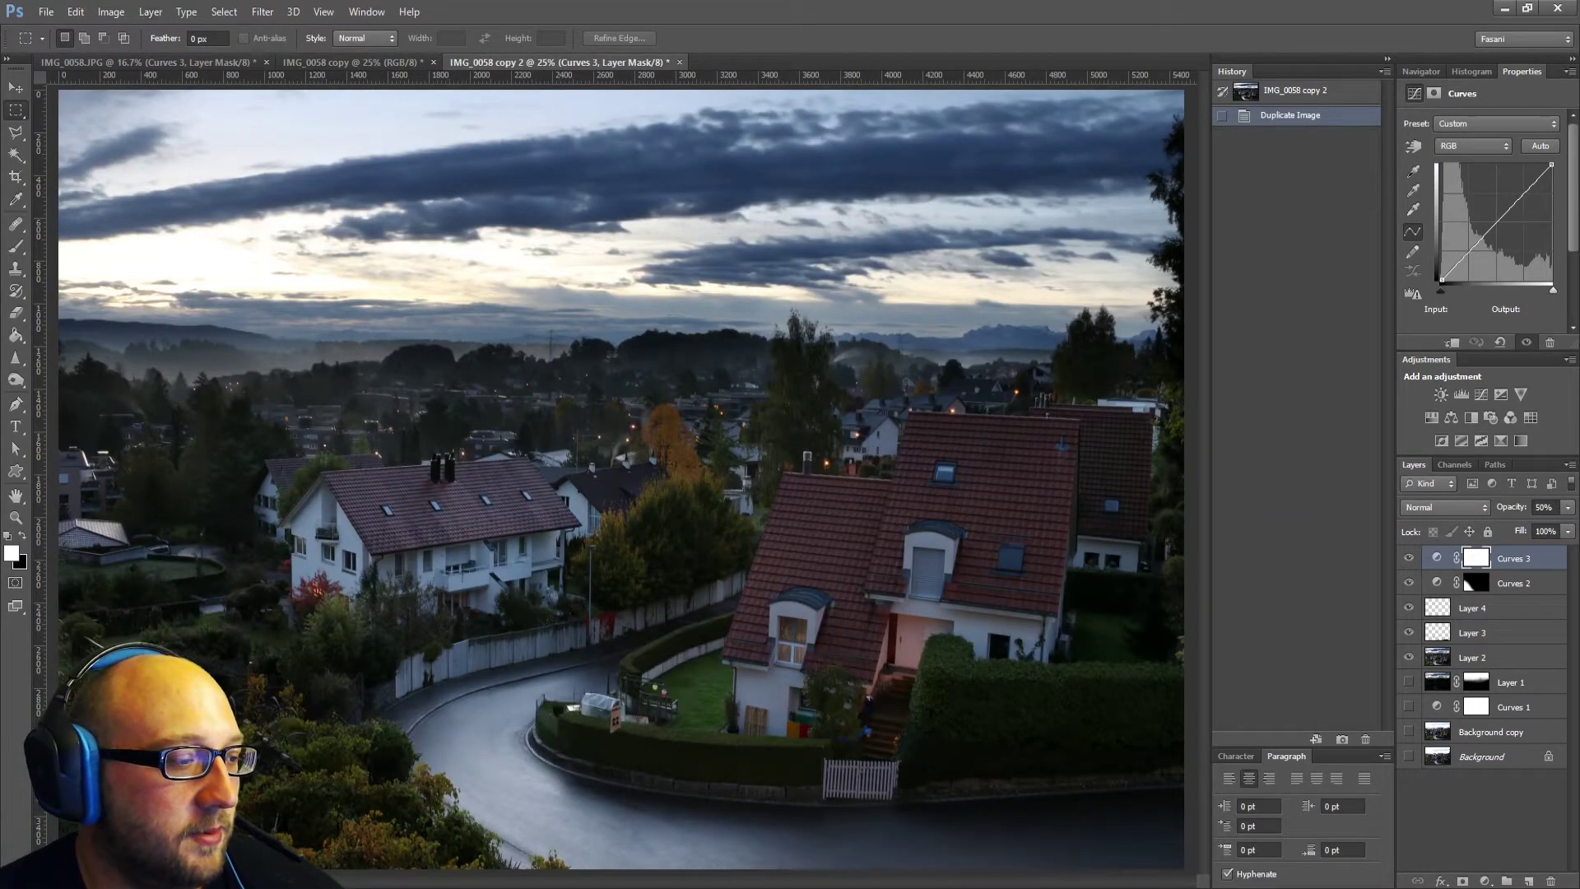
{"action": "key", "text": "Return"}
Brighten the dark areas of the flattened copy with a Levels adjustment.
{"action": "left_click", "coordinate": [127, 11]}
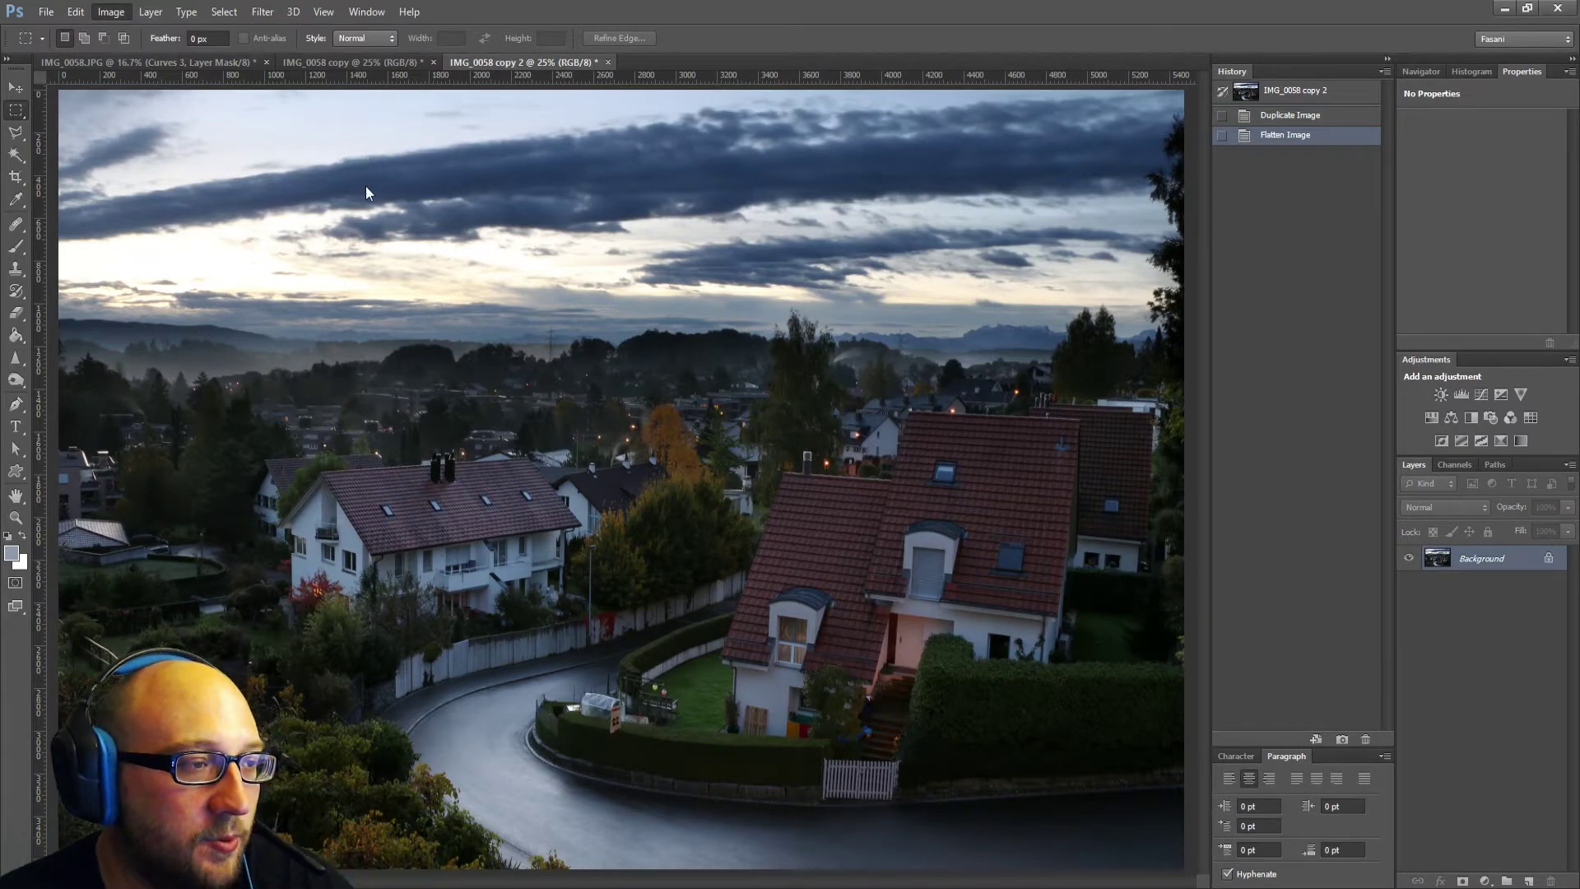
{"action": "key", "text": "i"}
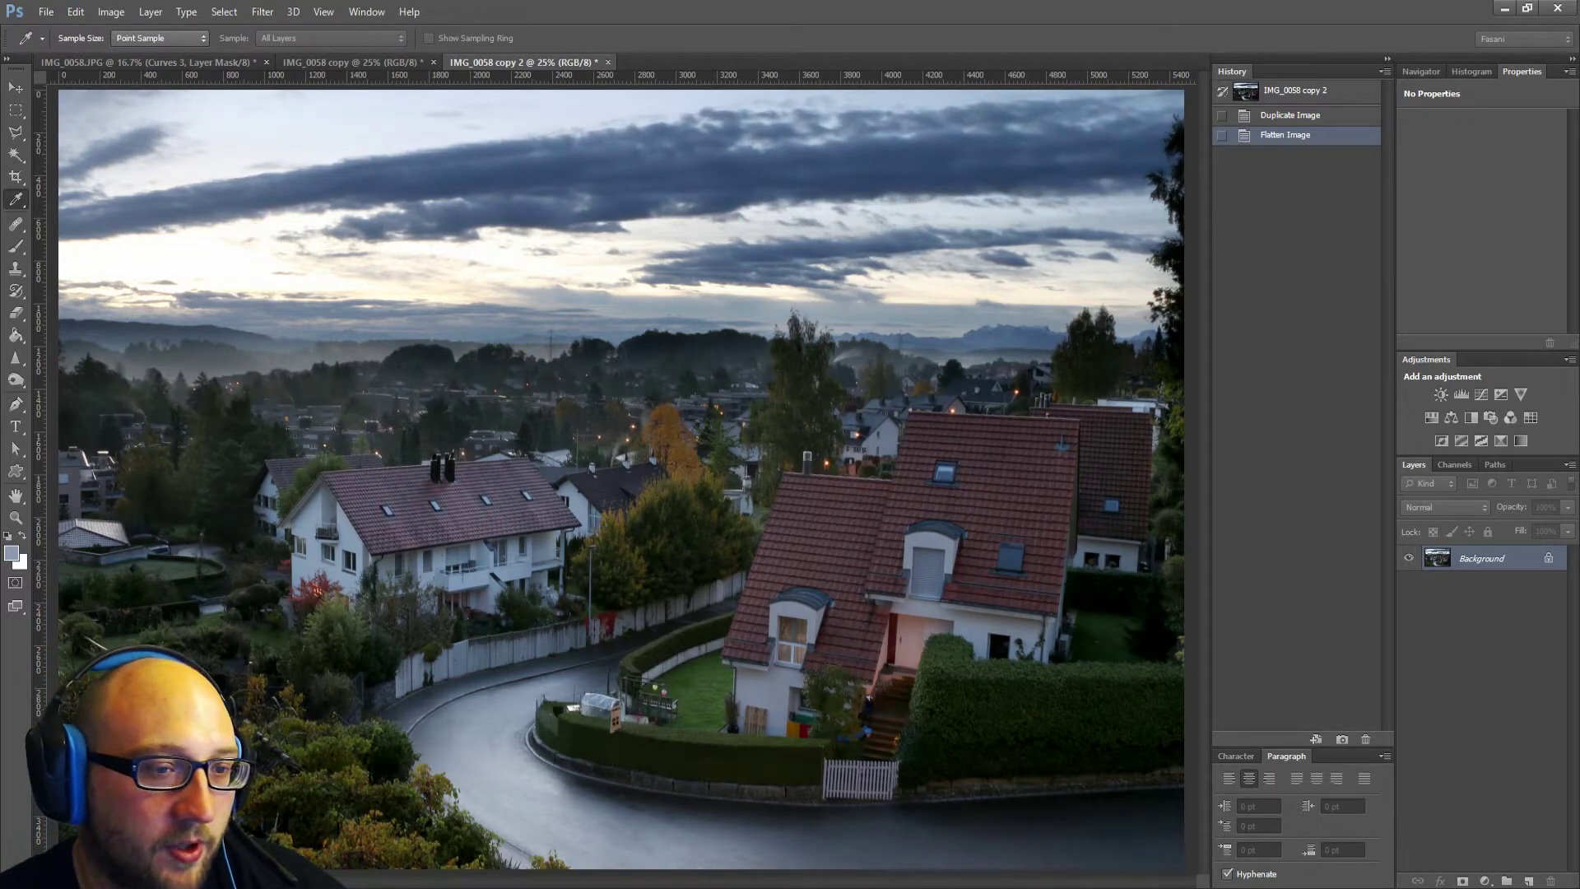
{"action": "key", "text": "Return"}
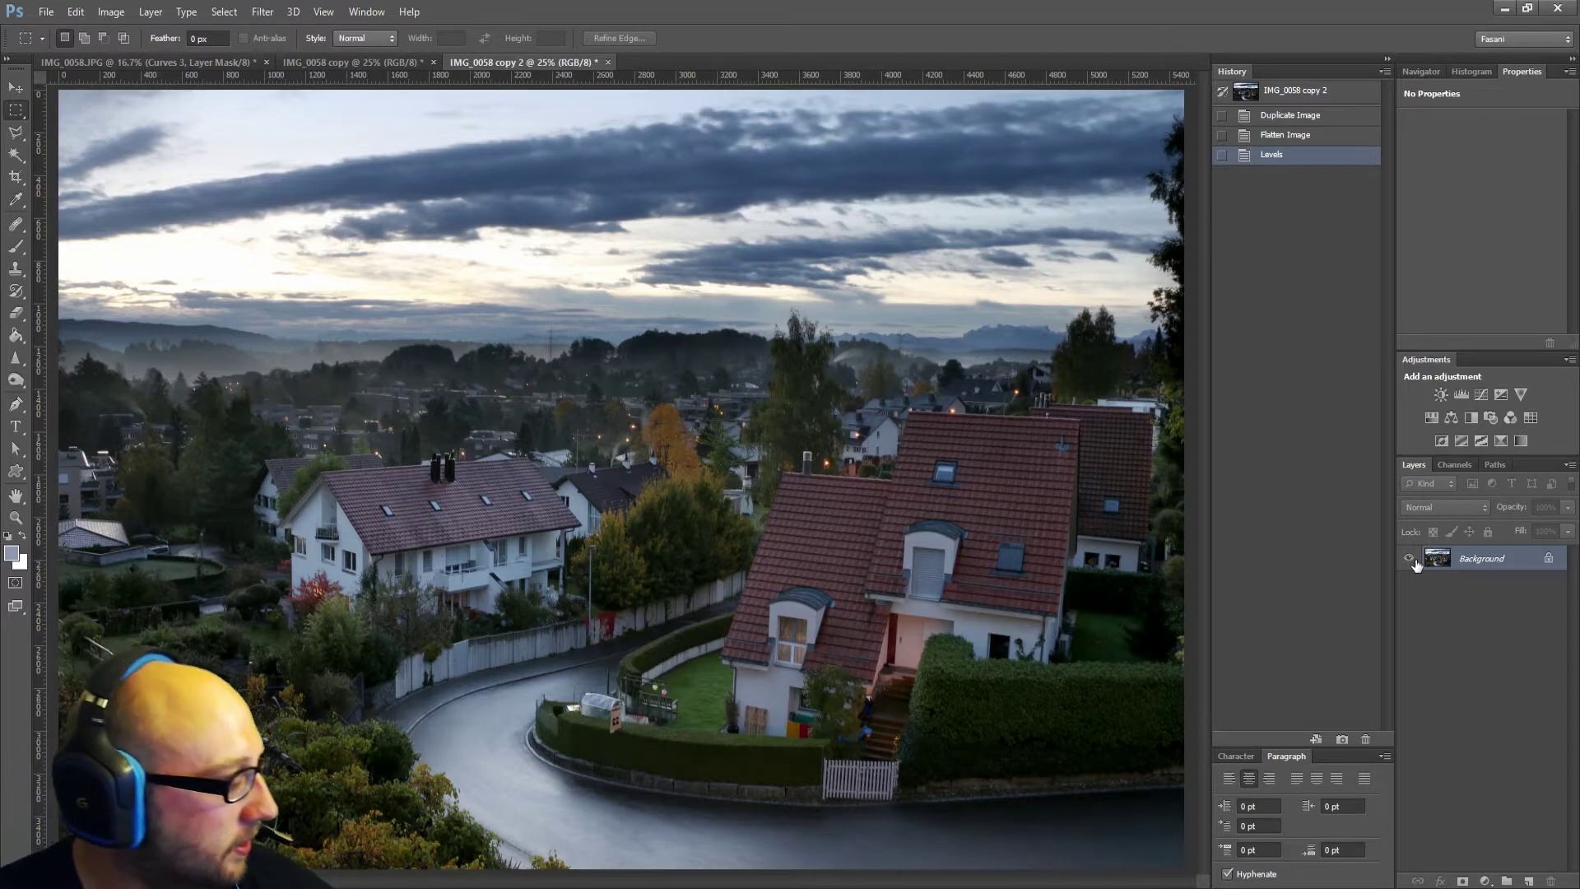
Copy the whole brightened image into IMG_0058.JPG as a new top layer and set its opacity to 50%.
{"action": "key", "text": "ctrl+a"}
{"action": "left_click", "coordinate": [151, 66]}
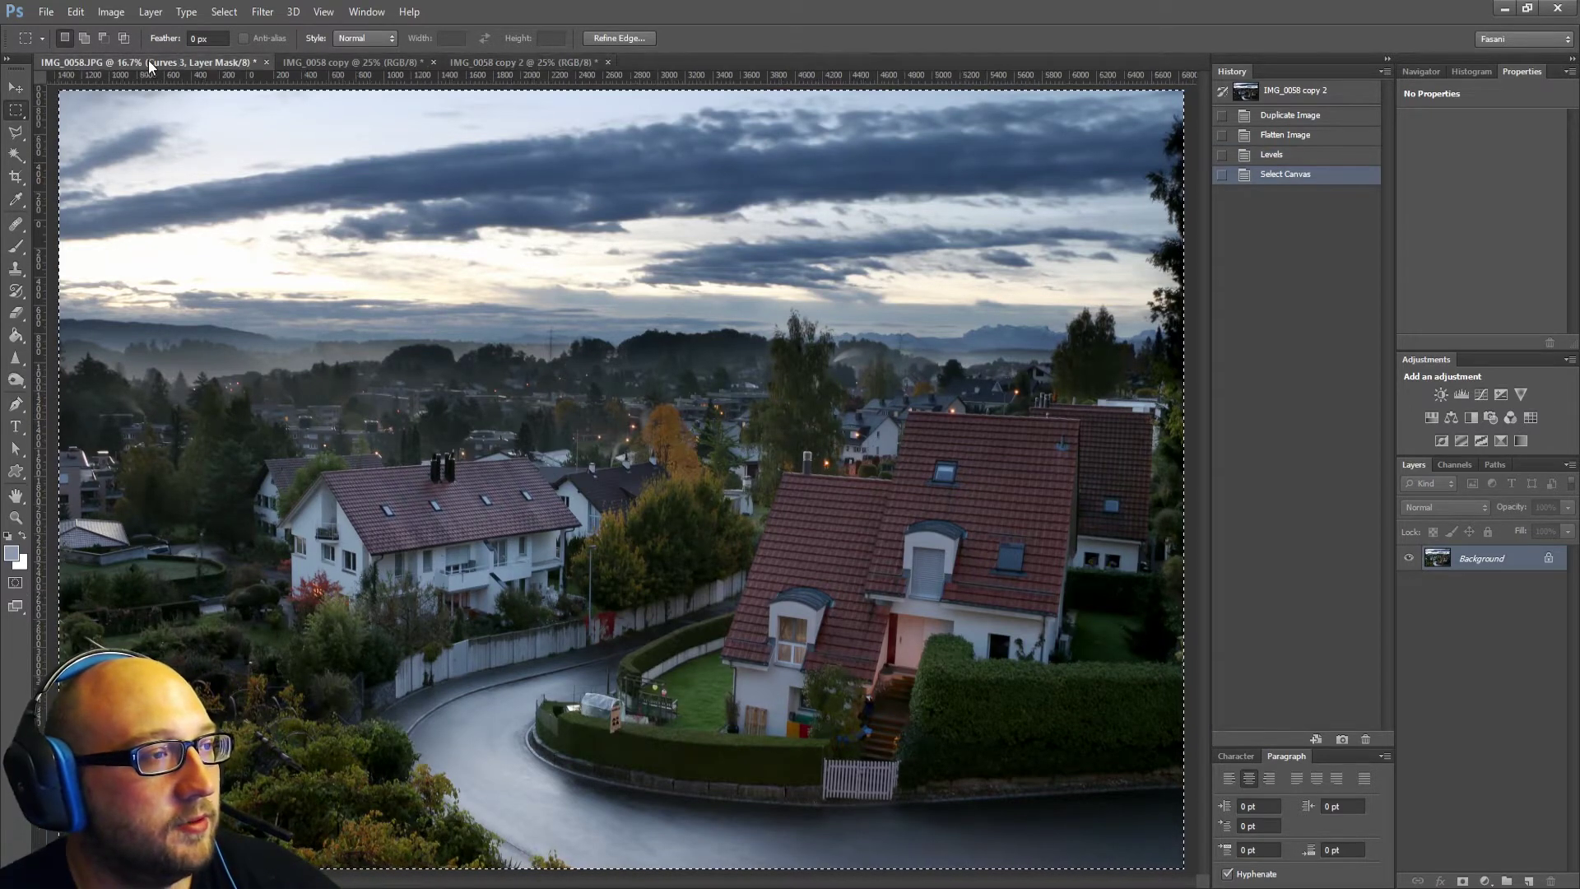
{"action": "key", "text": "ctrl+v"}
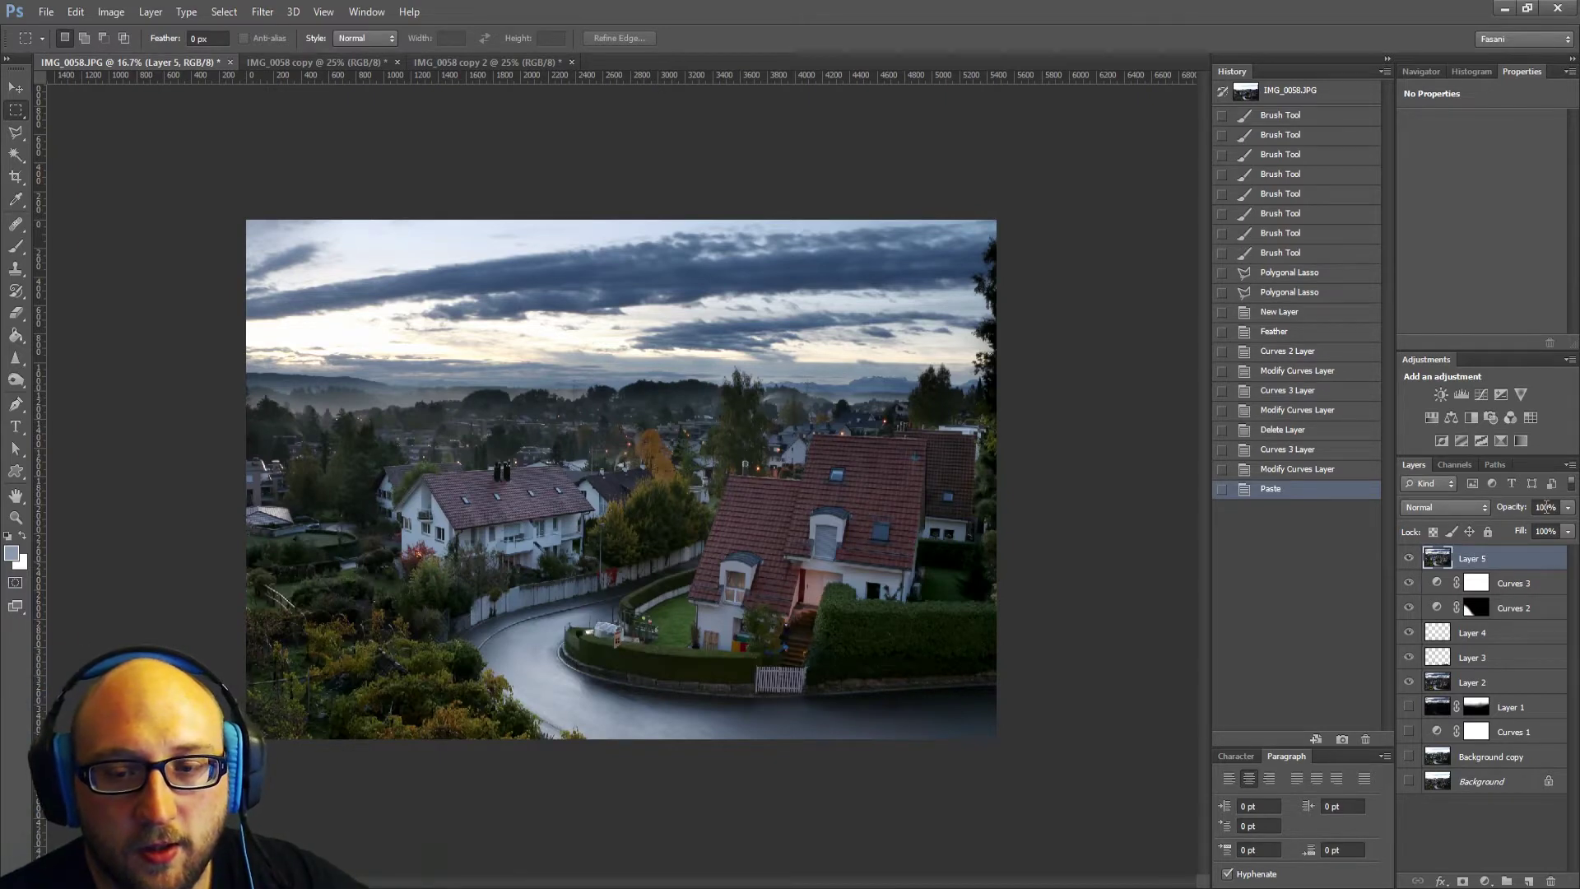
{"action": "left_click", "coordinate": [1546, 507]}
{"action": "type", "text": "50"}
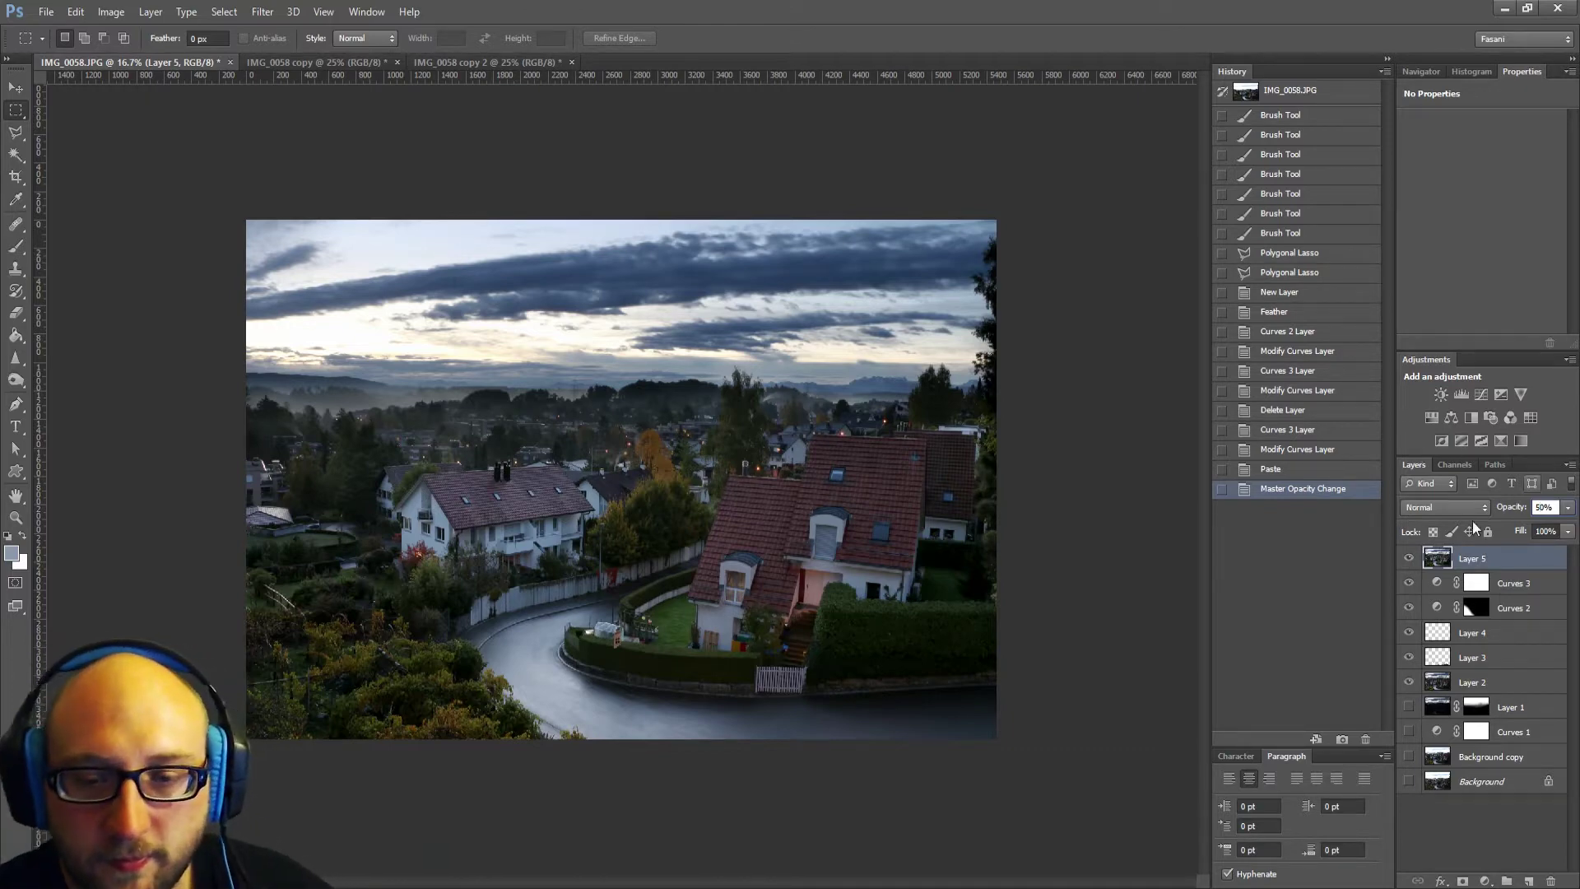
Compare the image with and without the brightened Layer 5 and examine the houses and trees more closely.
{"action": "left_click", "coordinate": [1410, 560]}
{"action": "left_click", "coordinate": [1410, 559]}
{"action": "left_click", "coordinate": [1410, 559]}
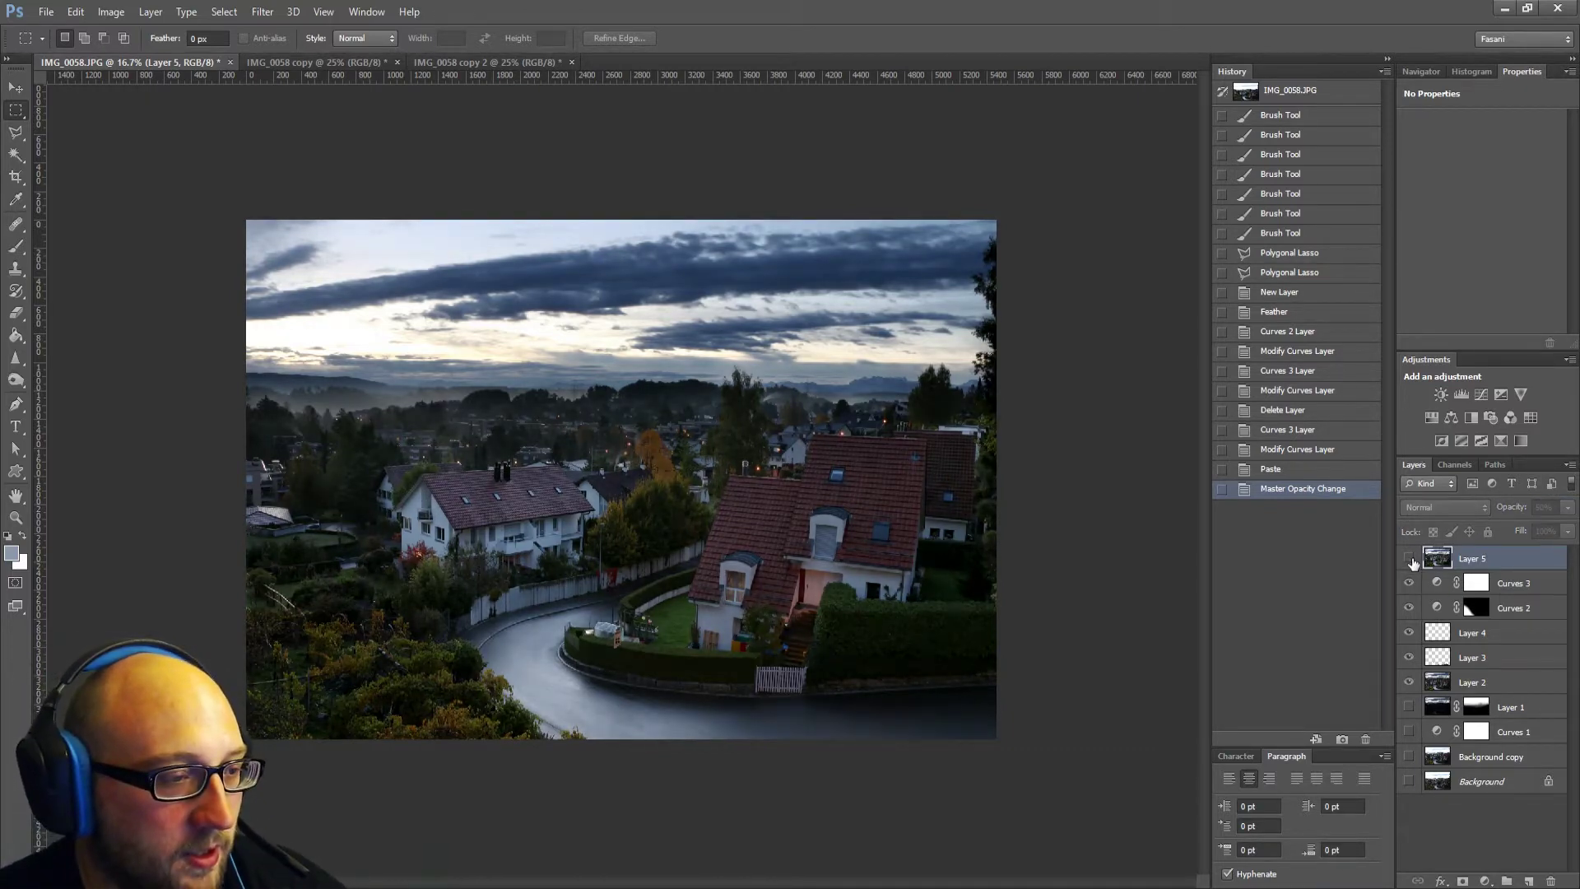
{"action": "left_click", "coordinate": [1410, 559]}
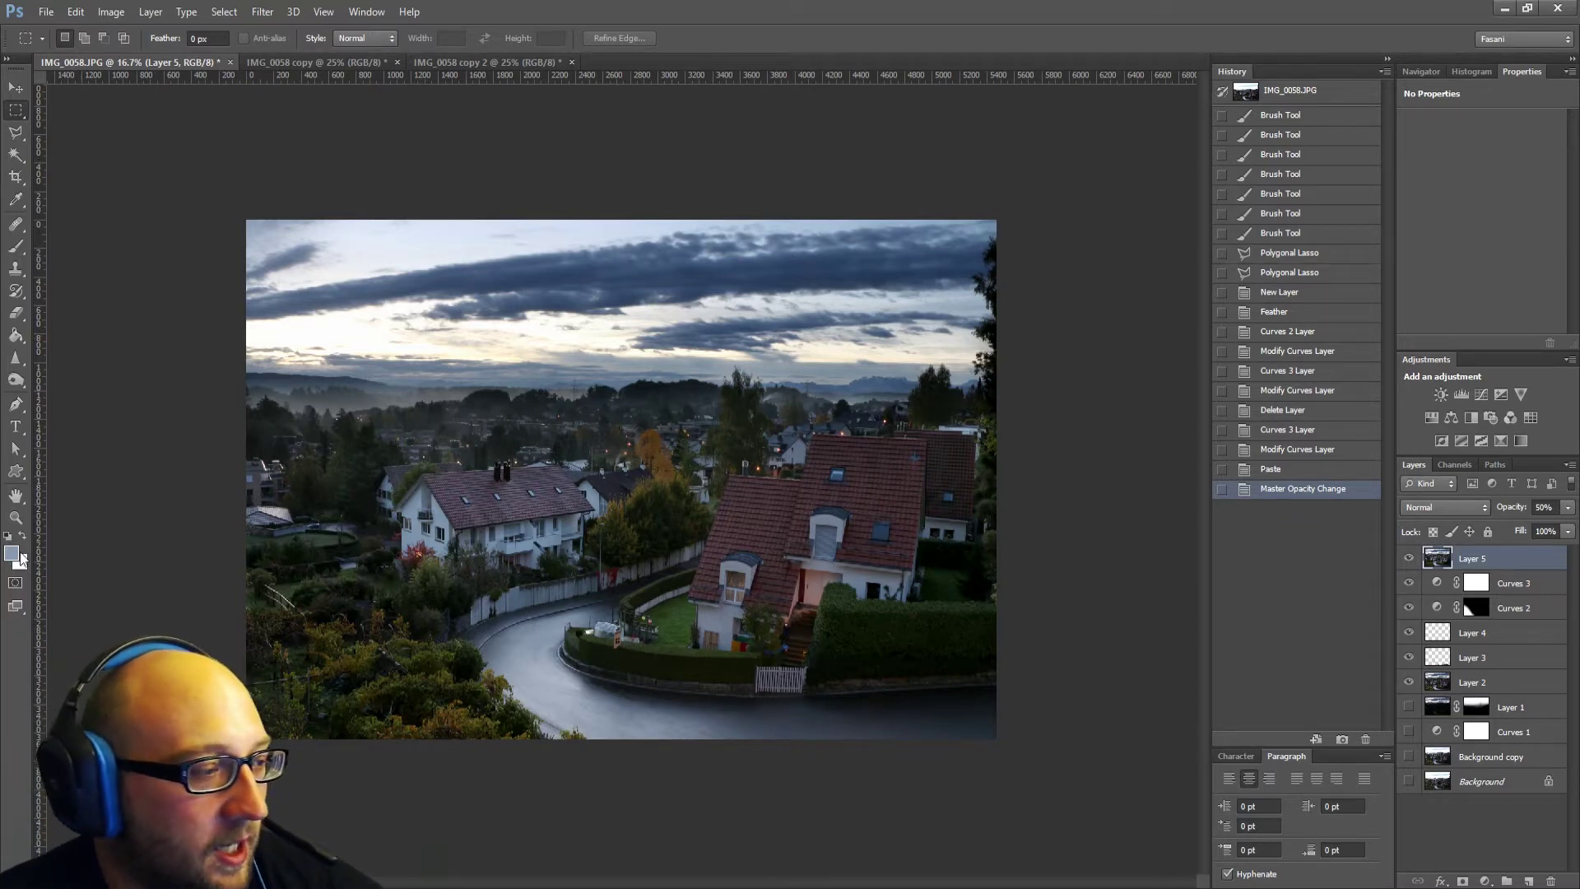
{"action": "key", "text": "z"}
{"action": "left_click", "coordinate": [659, 436]}
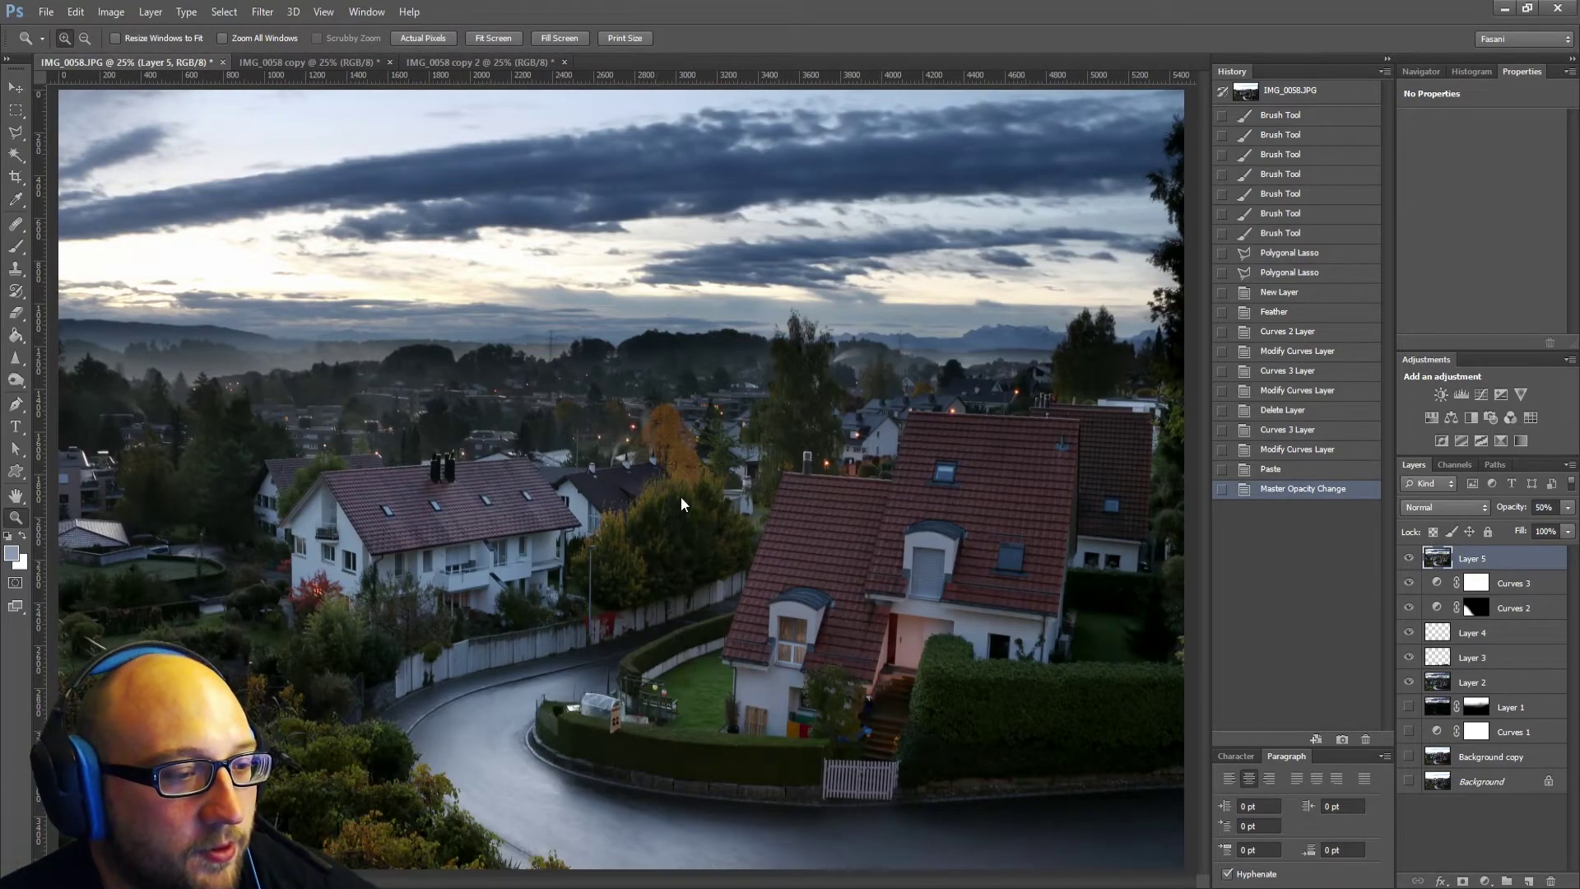
{"action": "left_click", "coordinate": [691, 539], "text": "alt"}
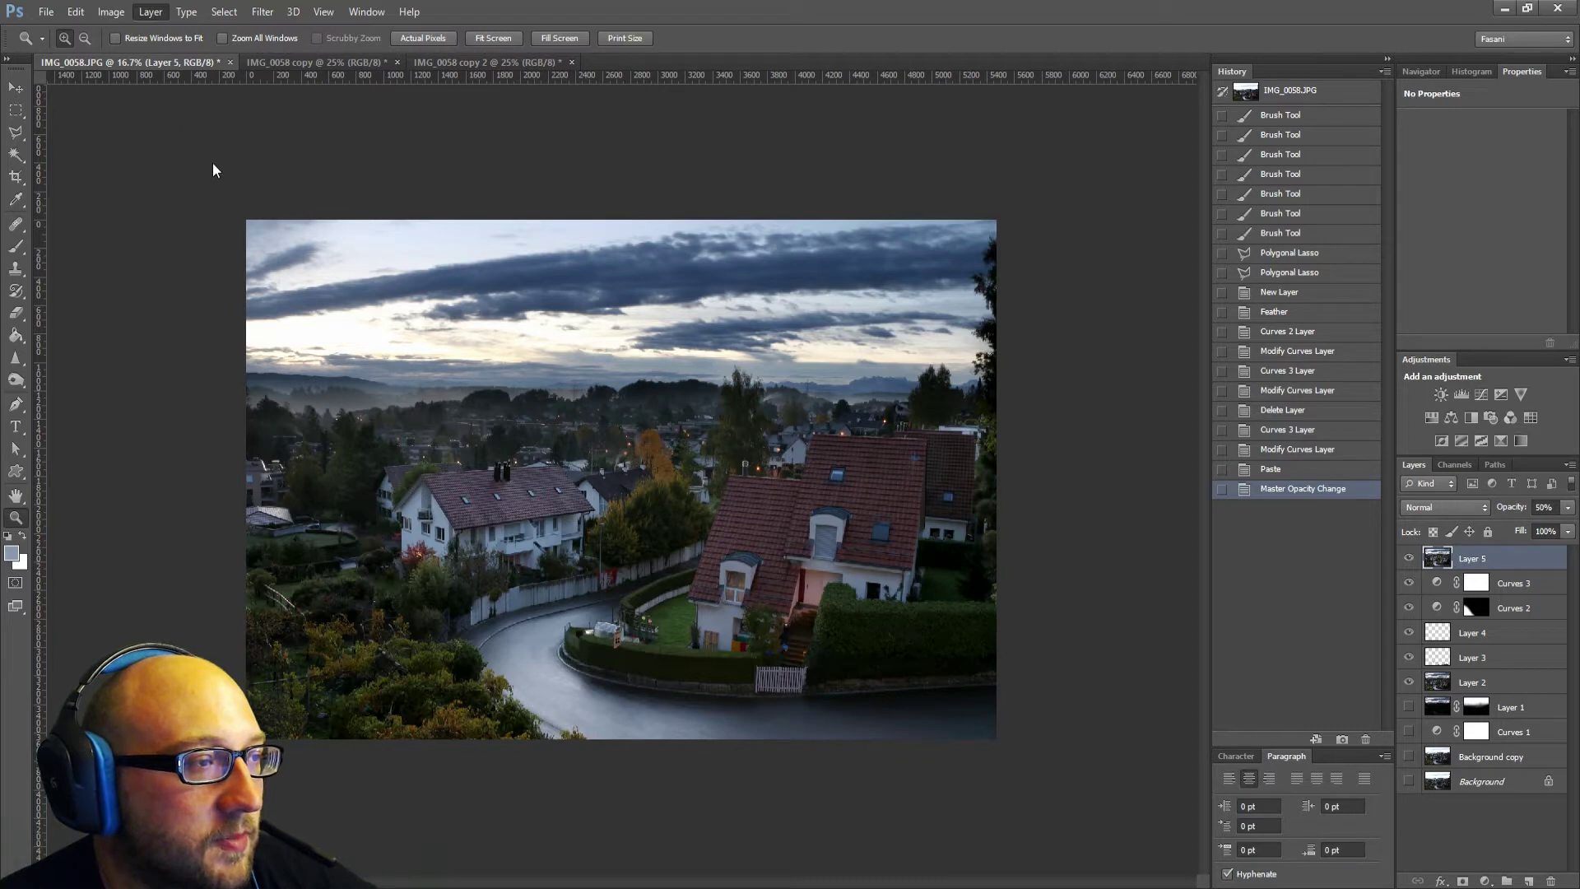
Add a Photo Filter adjustment layer above Layer 5 with Warming Filter (85) at 25% density.
{"action": "left_click", "coordinate": [373, 299]}
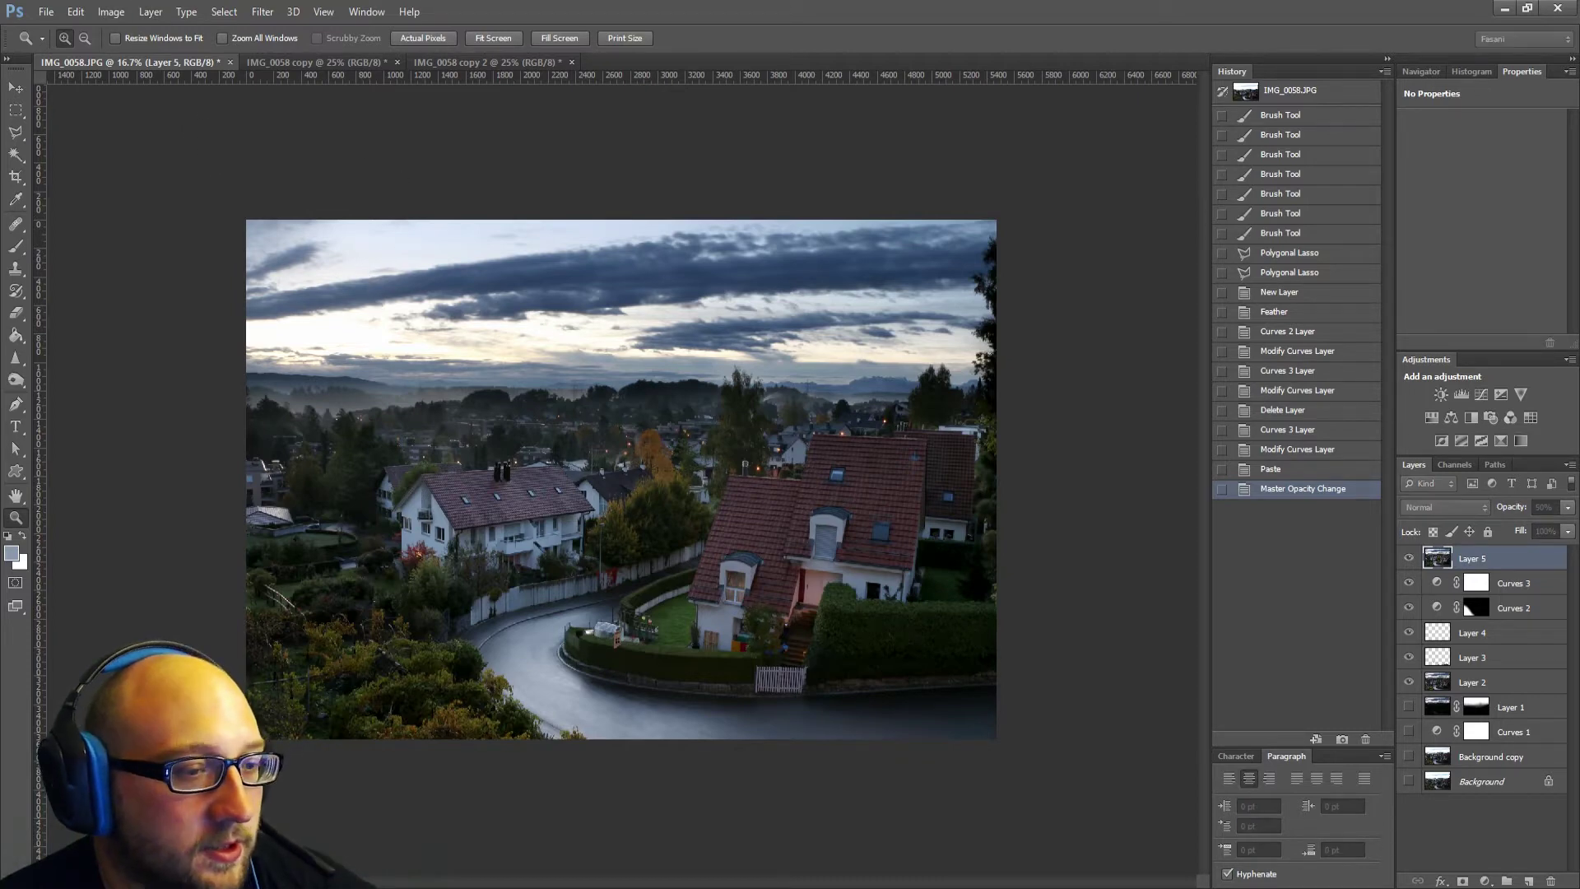
{"action": "left_click", "coordinate": [928, 443]}
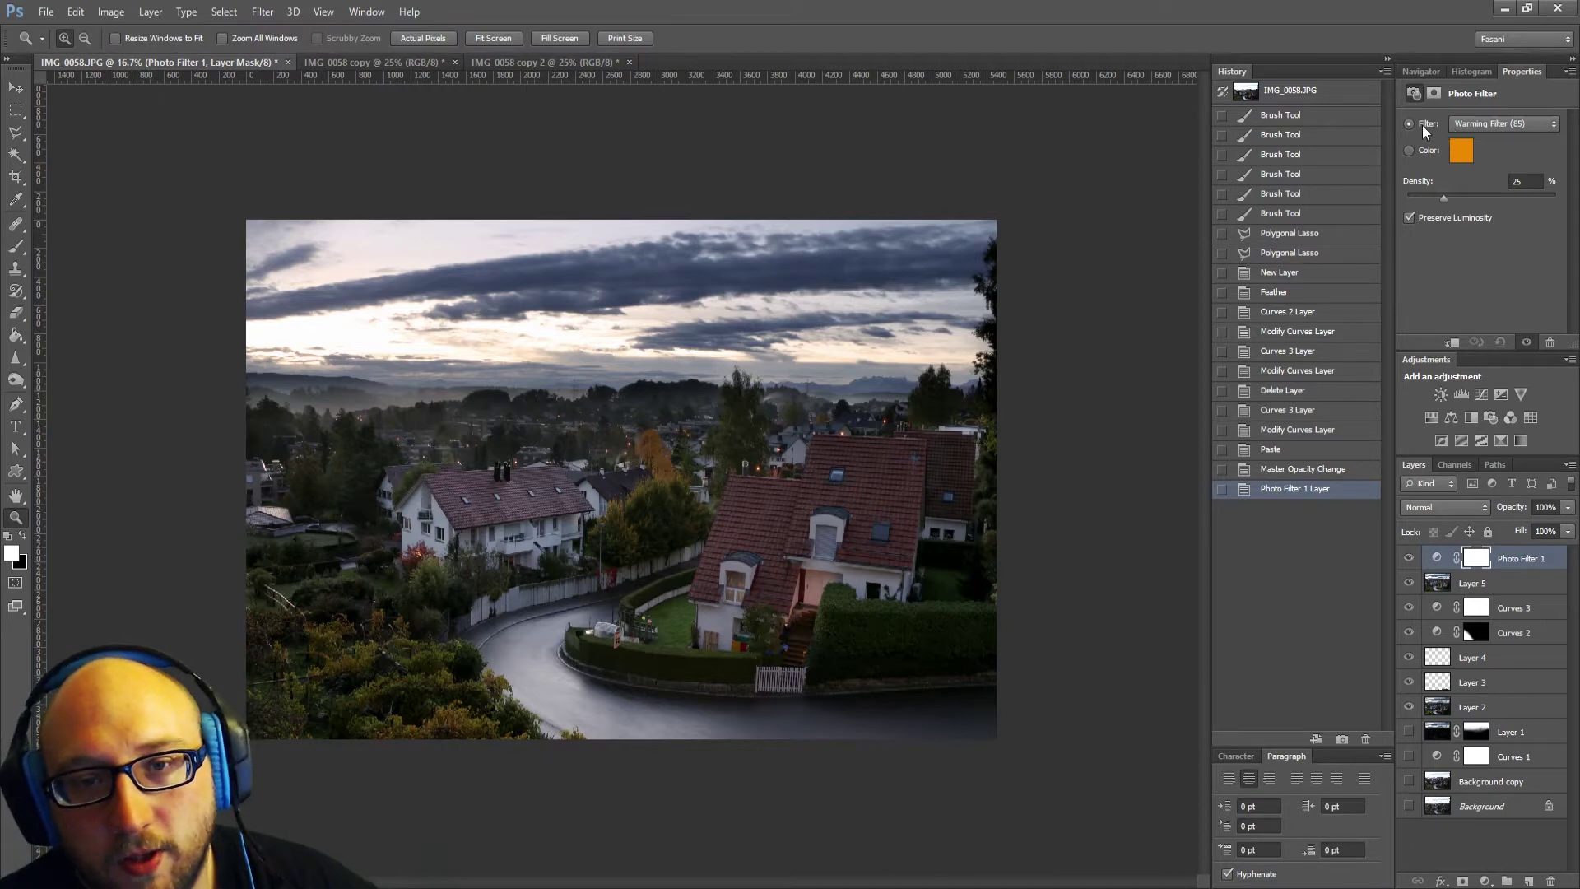
Compare the image with and without the Photo Filter 1 adjustment at two magnifications.
{"action": "left_click", "coordinate": [1408, 560]}
{"action": "left_click", "coordinate": [1408, 560]}
{"action": "left_click", "coordinate": [1408, 560]}
{"action": "left_click", "coordinate": [1409, 560]}
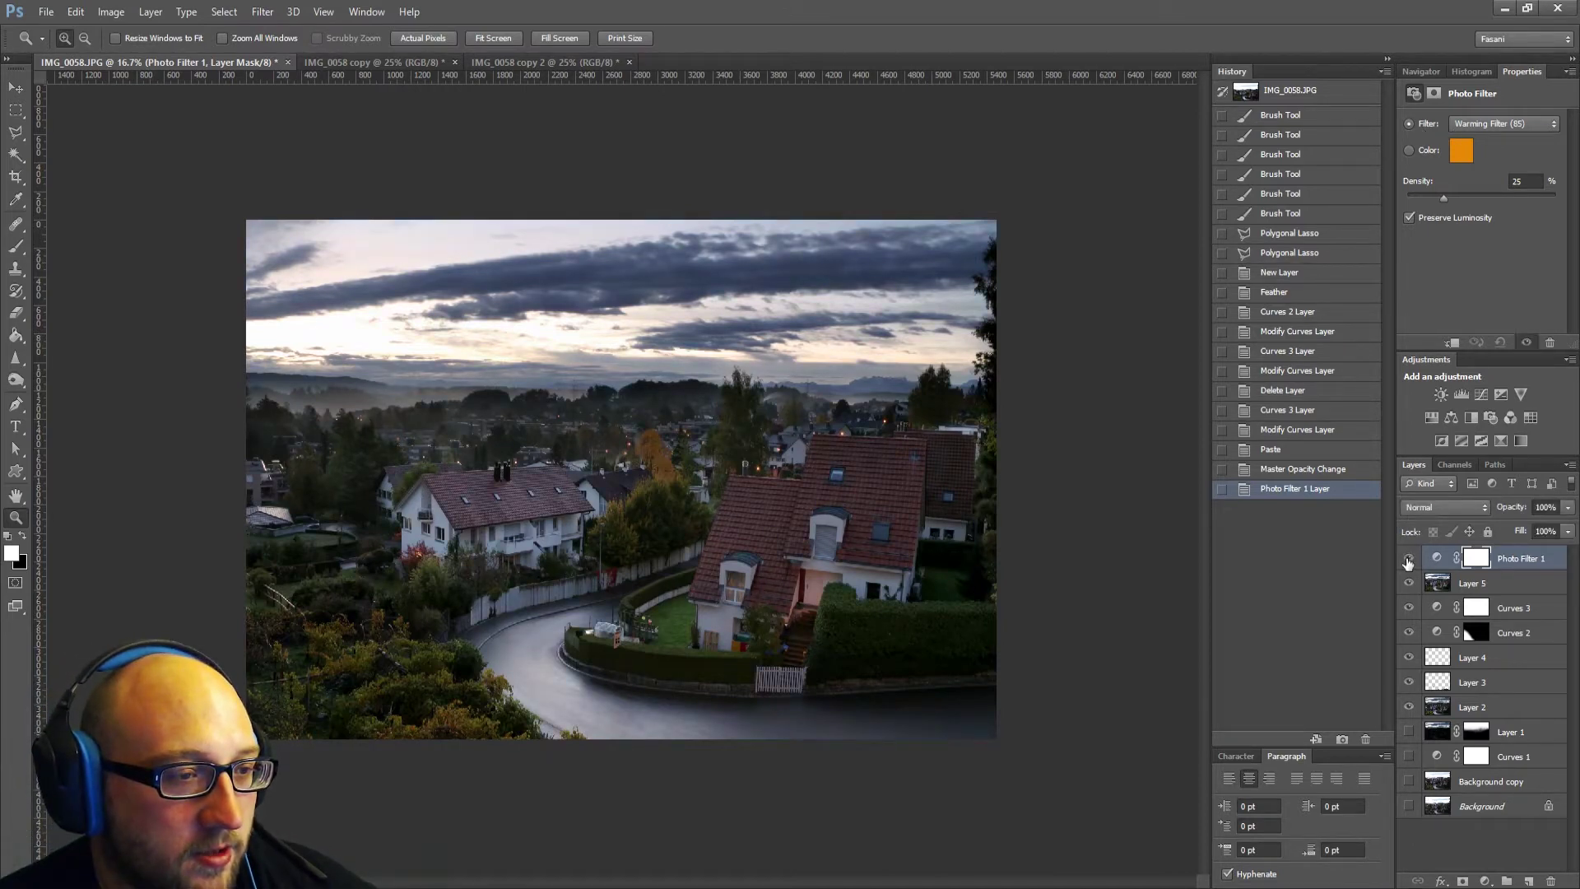
{"action": "left_click", "coordinate": [1409, 559]}
{"action": "left_click", "coordinate": [1408, 559]}
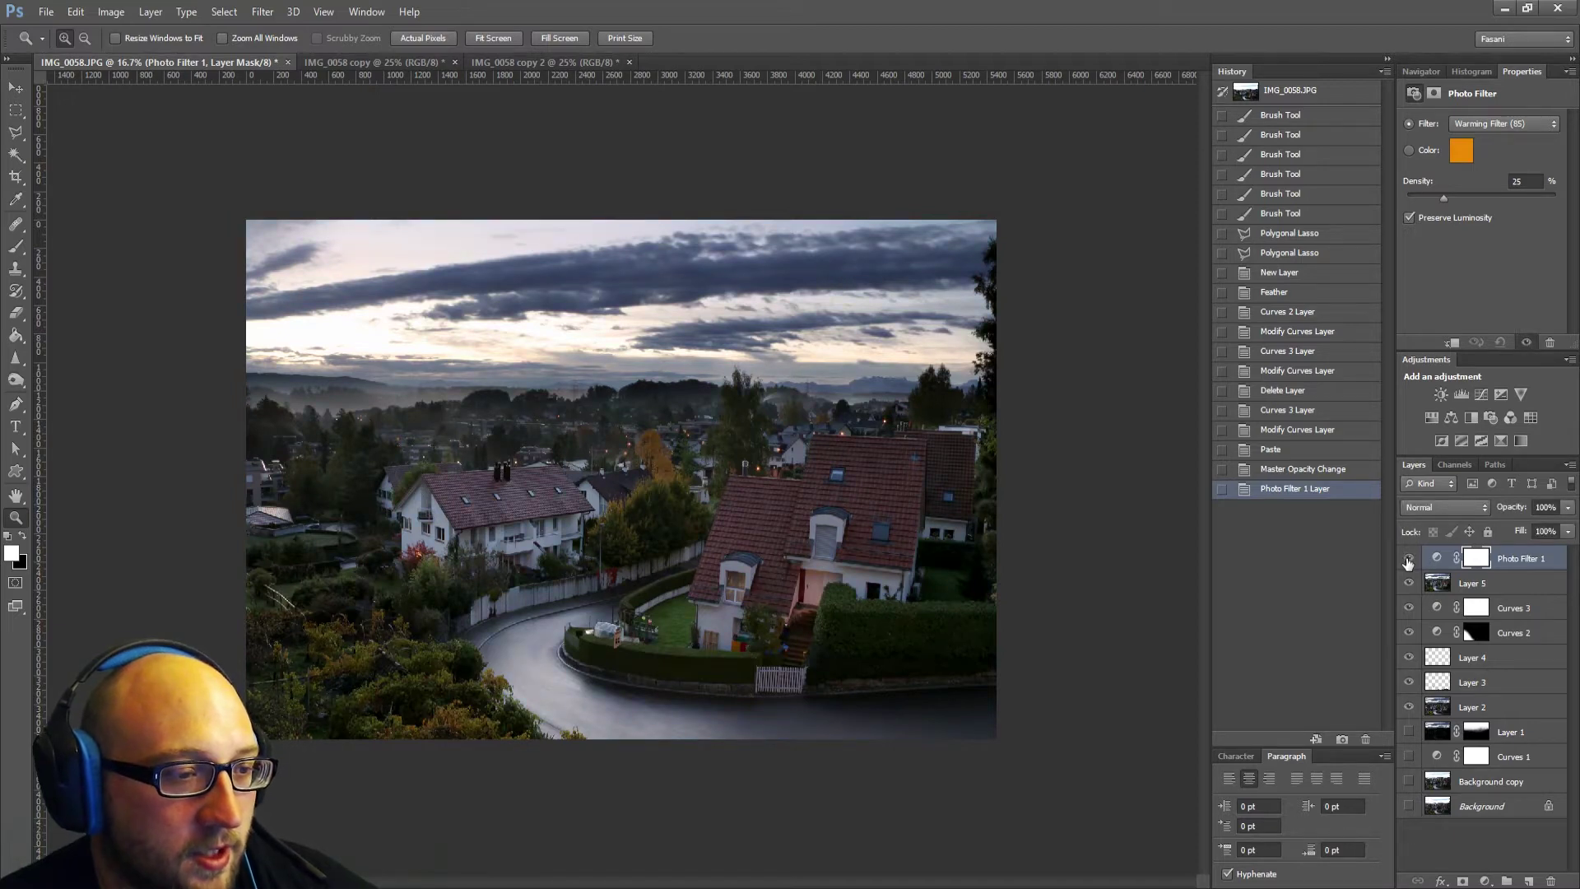
{"action": "key", "text": "ctrl+plus"}
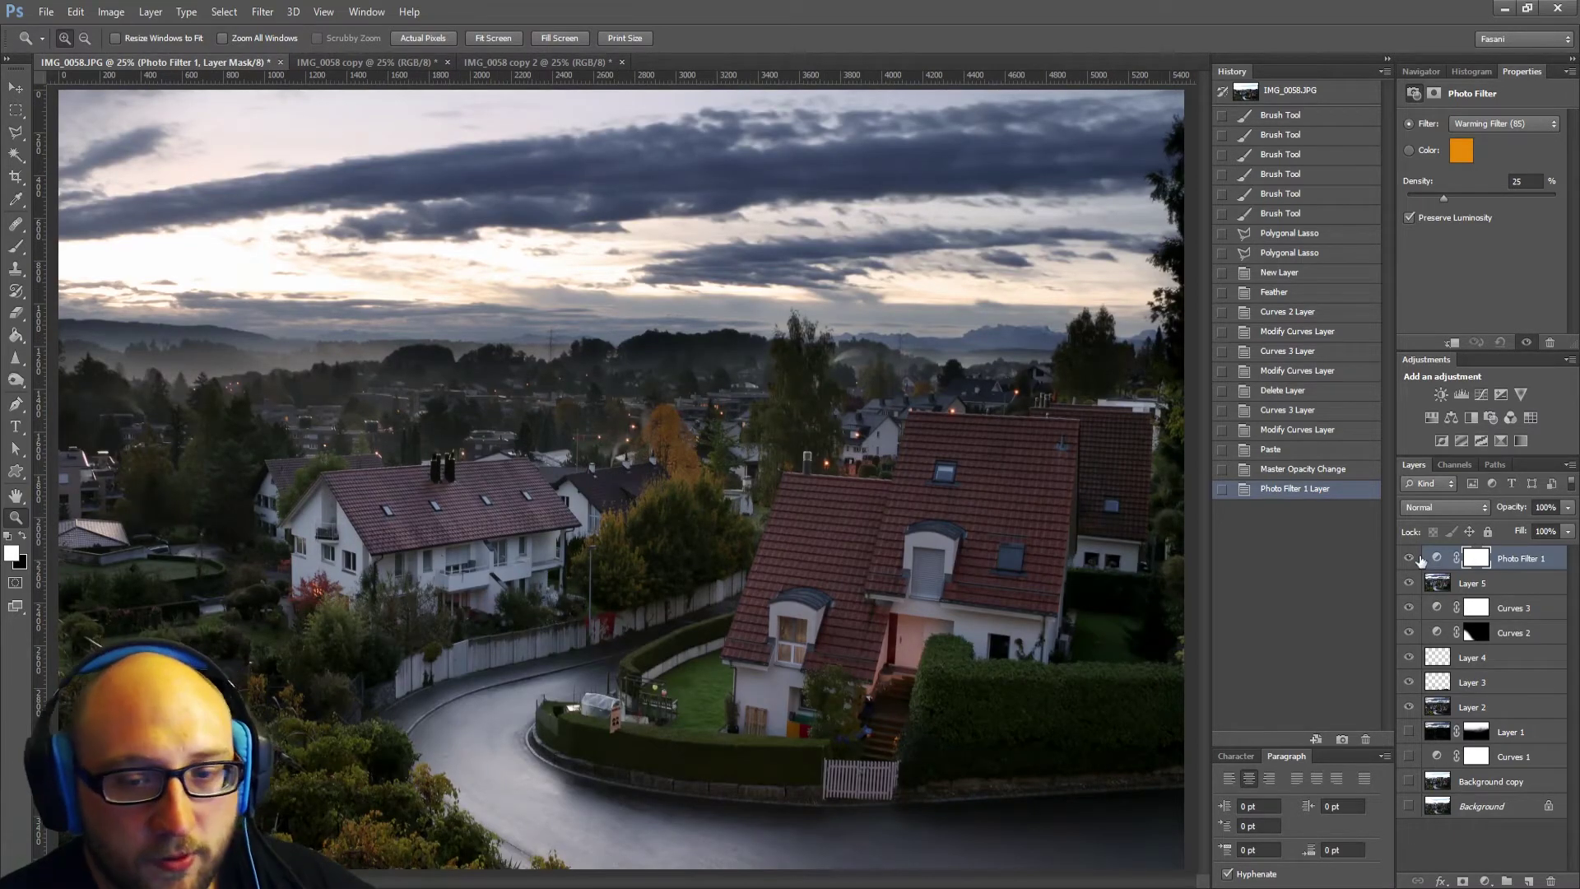
{"action": "left_click", "coordinate": [1408, 560]}
{"action": "left_click", "coordinate": [1409, 560]}
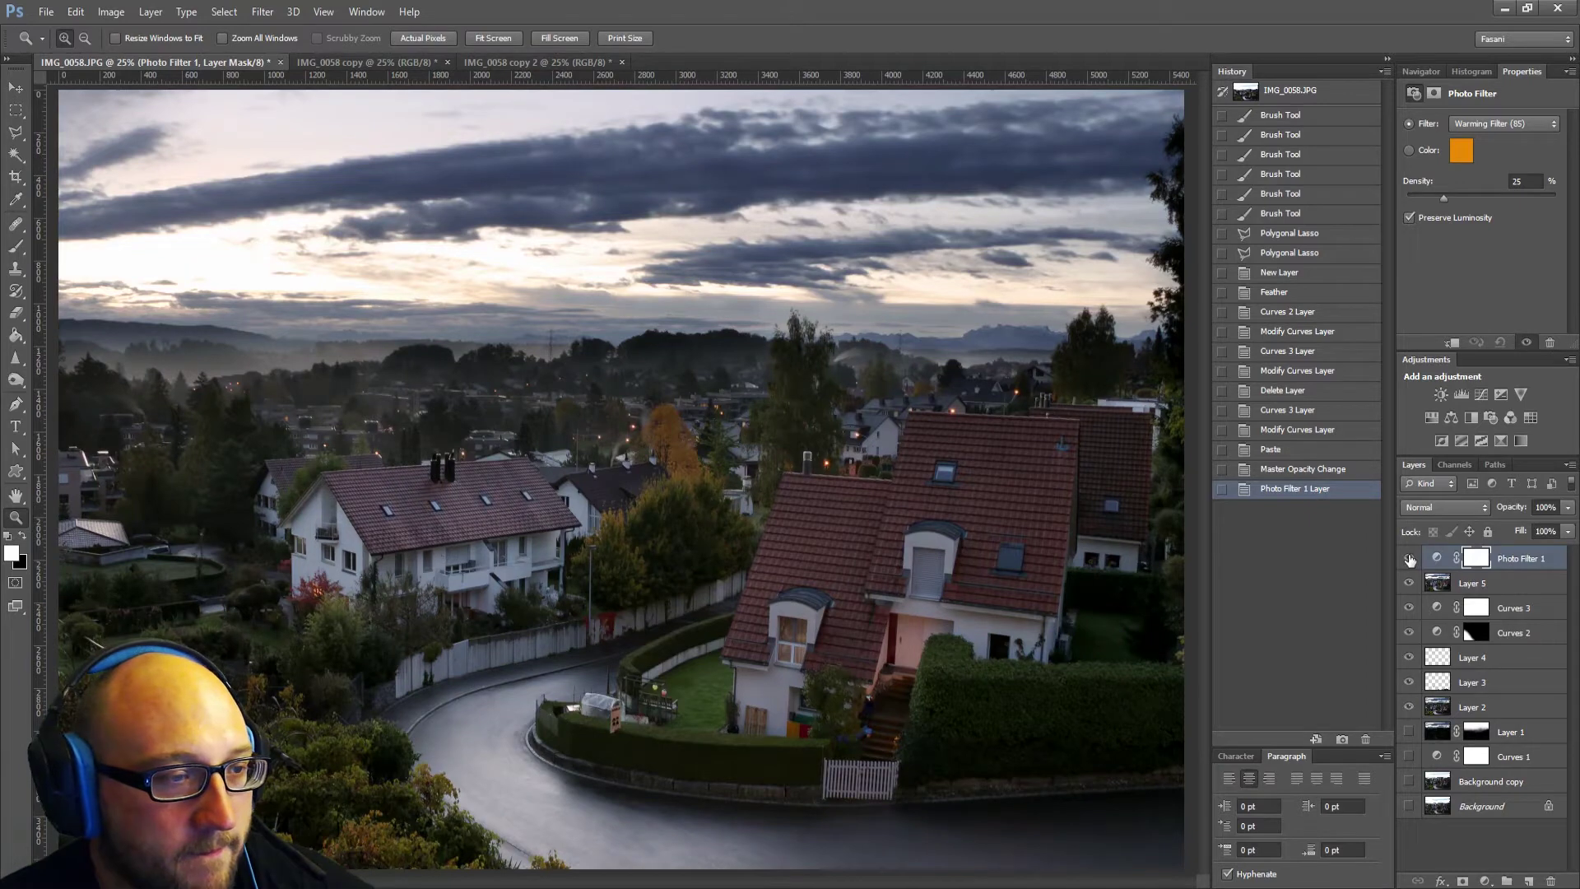
{"action": "left_click", "coordinate": [1409, 559]}
{"action": "left_click", "coordinate": [1408, 560]}
{"action": "left_click", "coordinate": [1408, 560]}
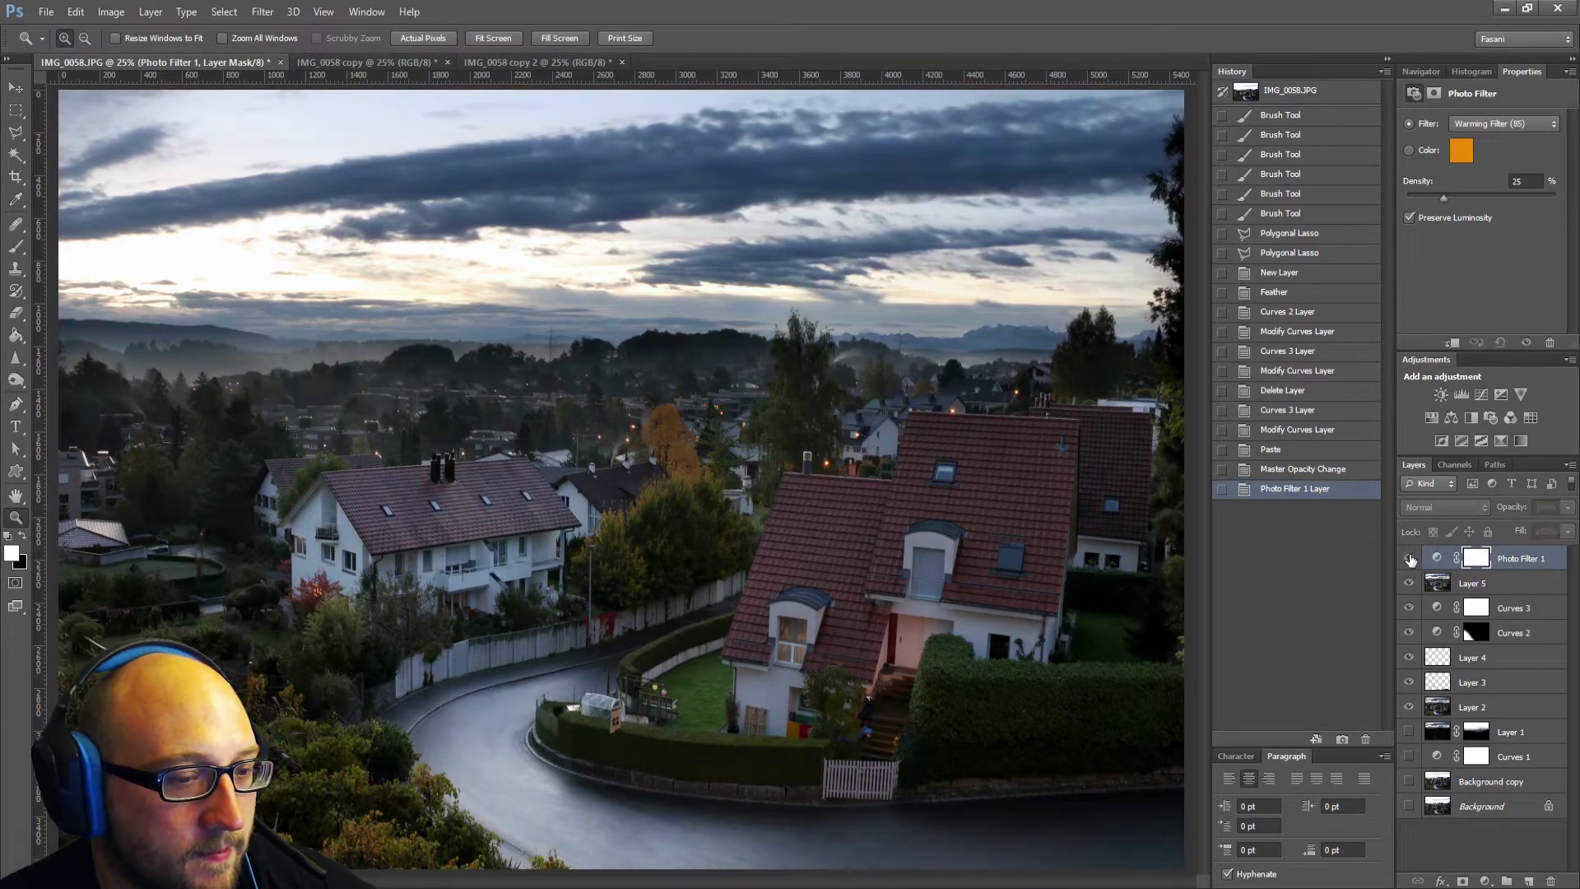
{"action": "left_click", "coordinate": [1408, 560]}
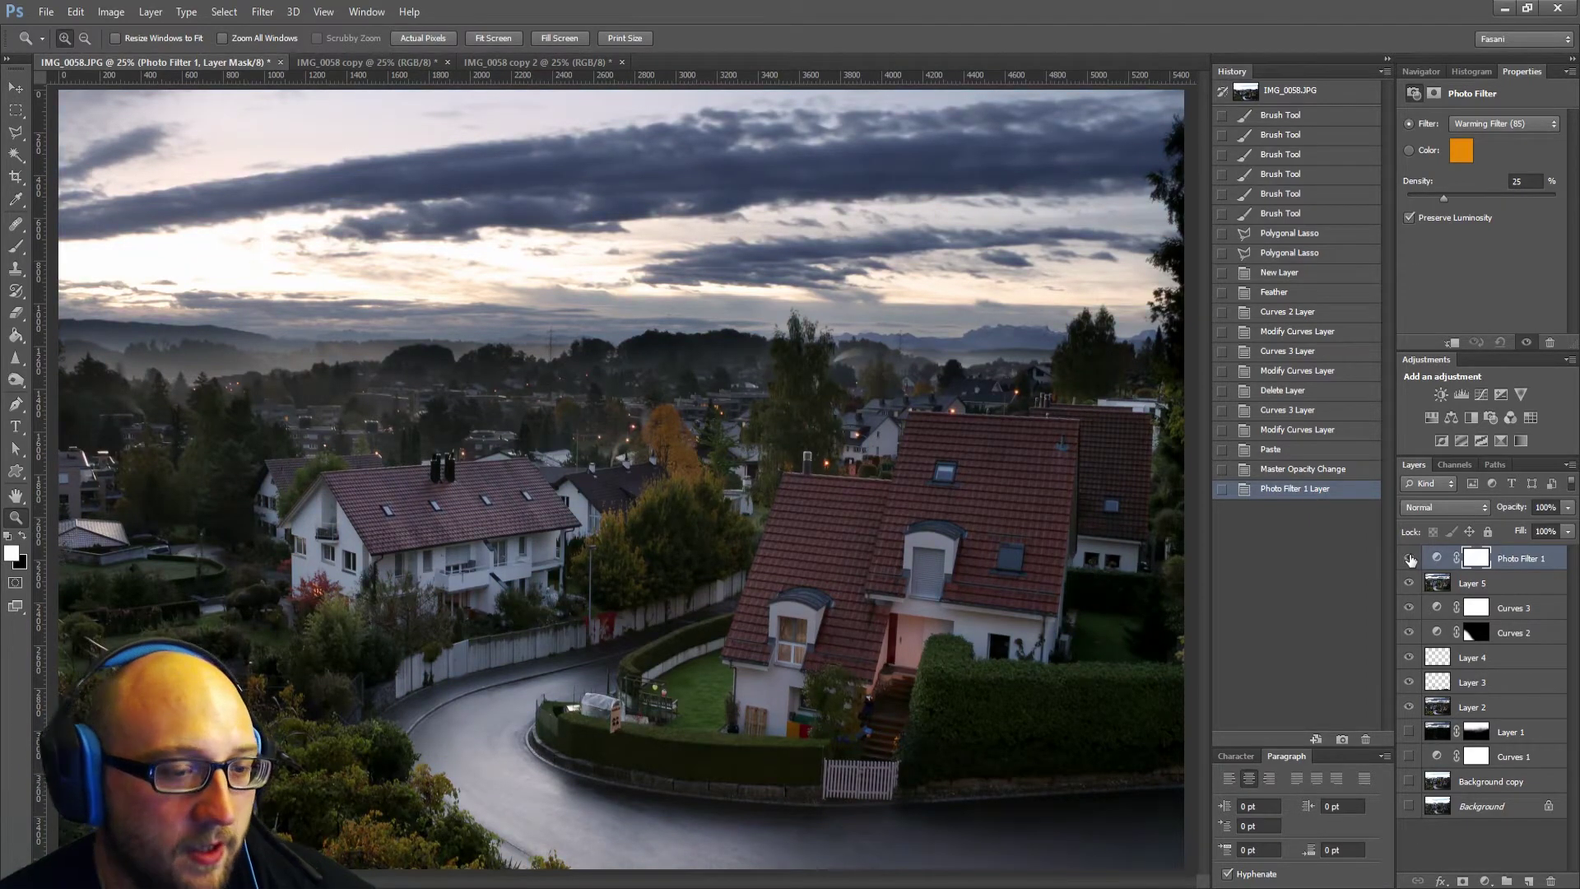
{"action": "left_click", "coordinate": [1410, 558]}
{"action": "left_click", "coordinate": [1410, 558]}
{"action": "left_click", "coordinate": [1410, 558]}
{"action": "left_click", "coordinate": [1410, 558]}
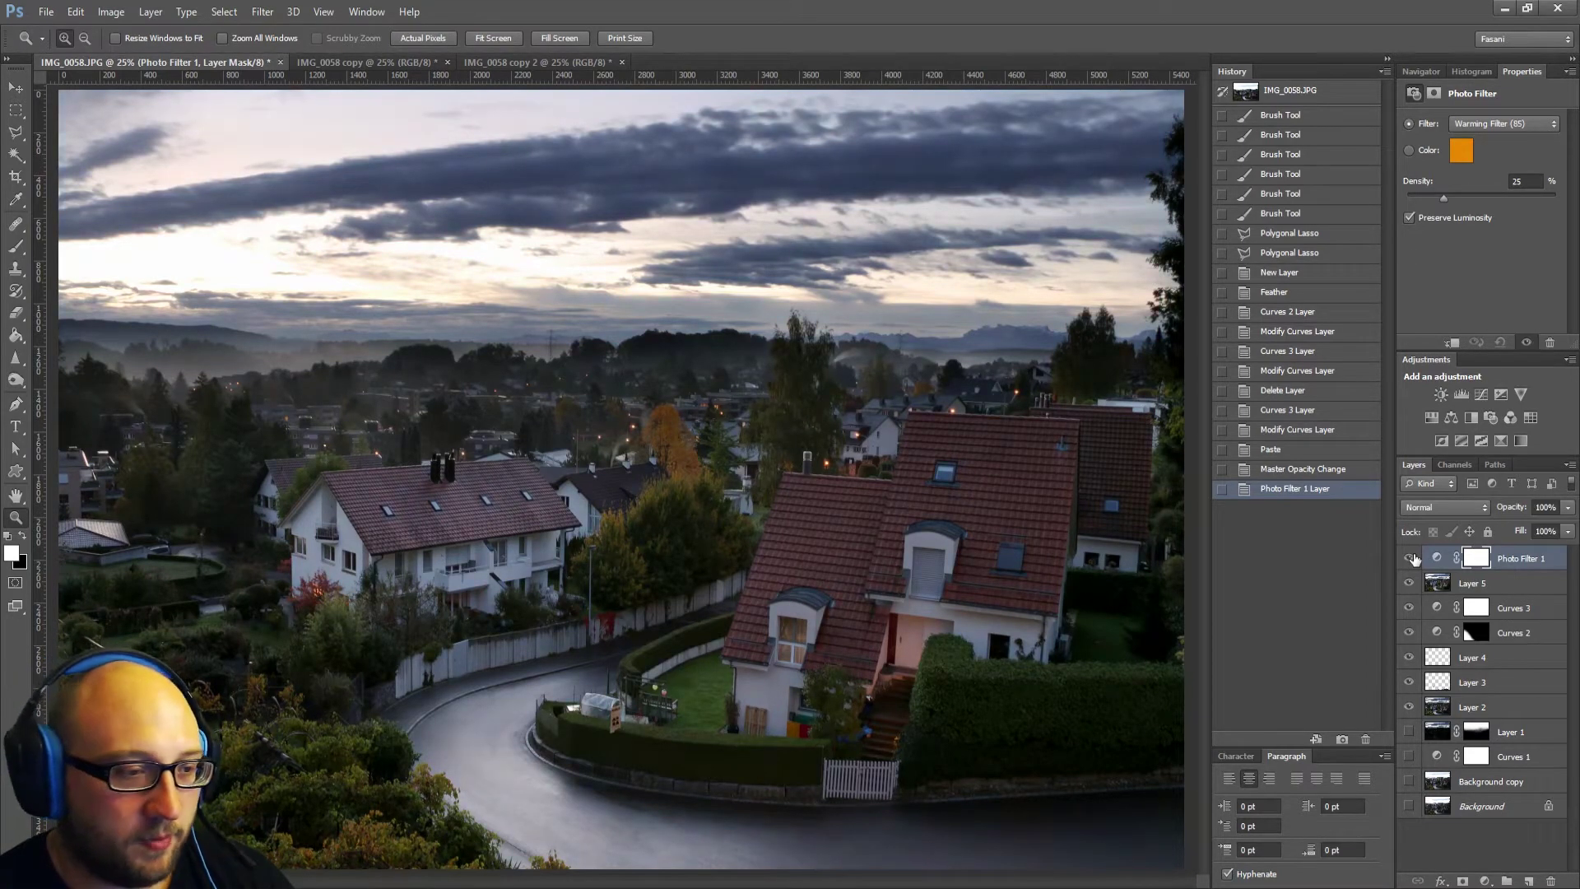
{"action": "left_click", "coordinate": [1410, 558]}
{"action": "left_click", "coordinate": [1409, 558]}
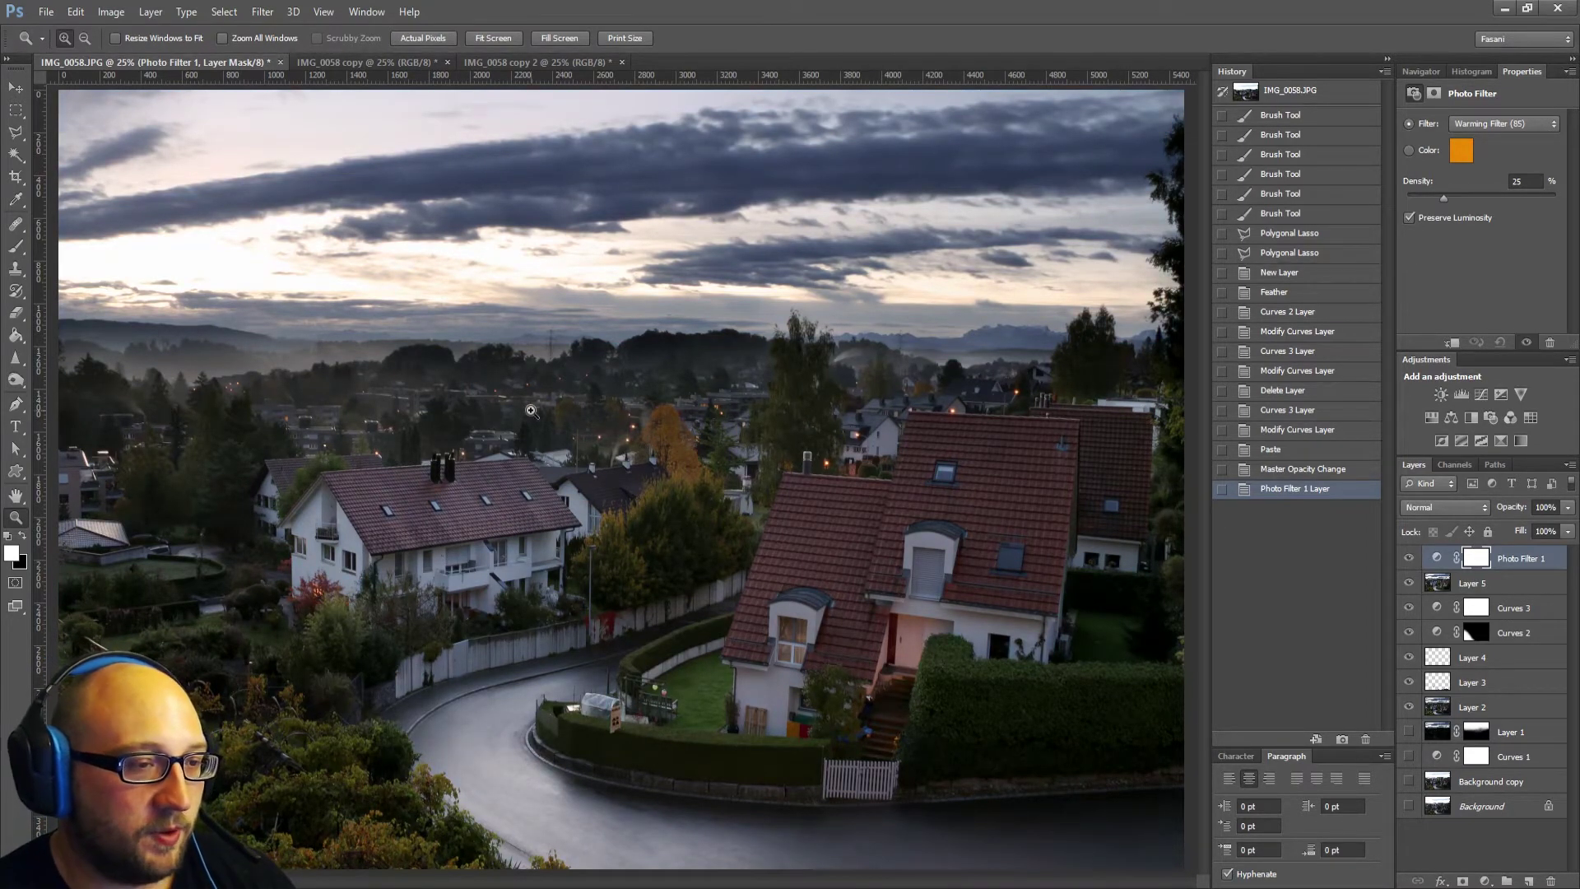
{"action": "left_click", "coordinate": [589, 499], "text": "alt"}
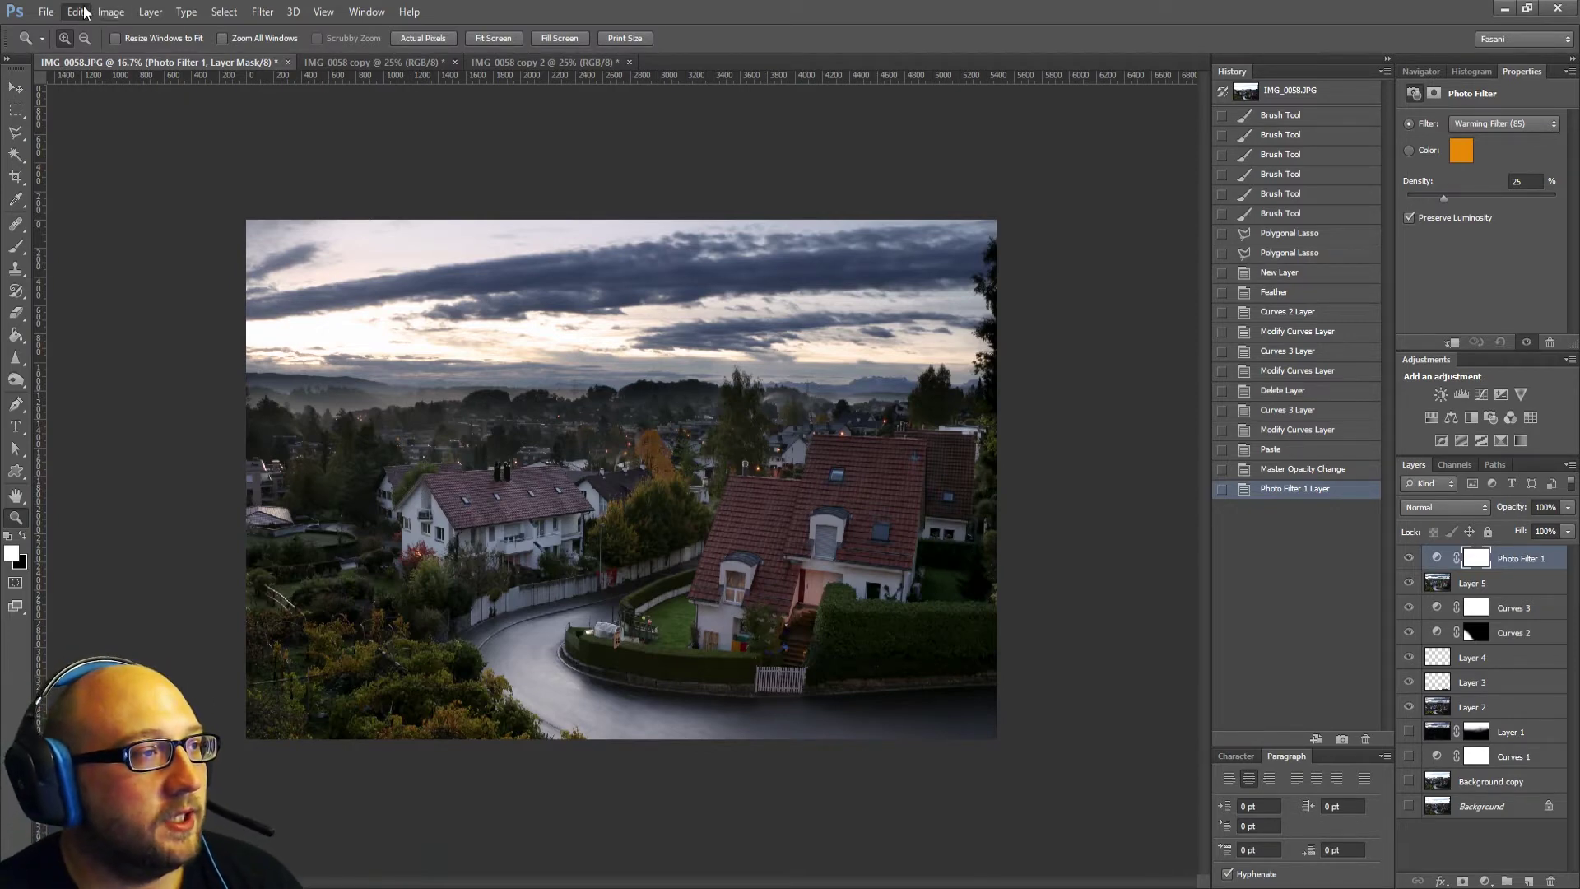
Duplicate the image, flatten the duplicate and copy its whole canvas into IMG_0058.JPG as a new top layer.
{"action": "left_click", "coordinate": [136, 228]}
{"action": "key", "text": "Return"}
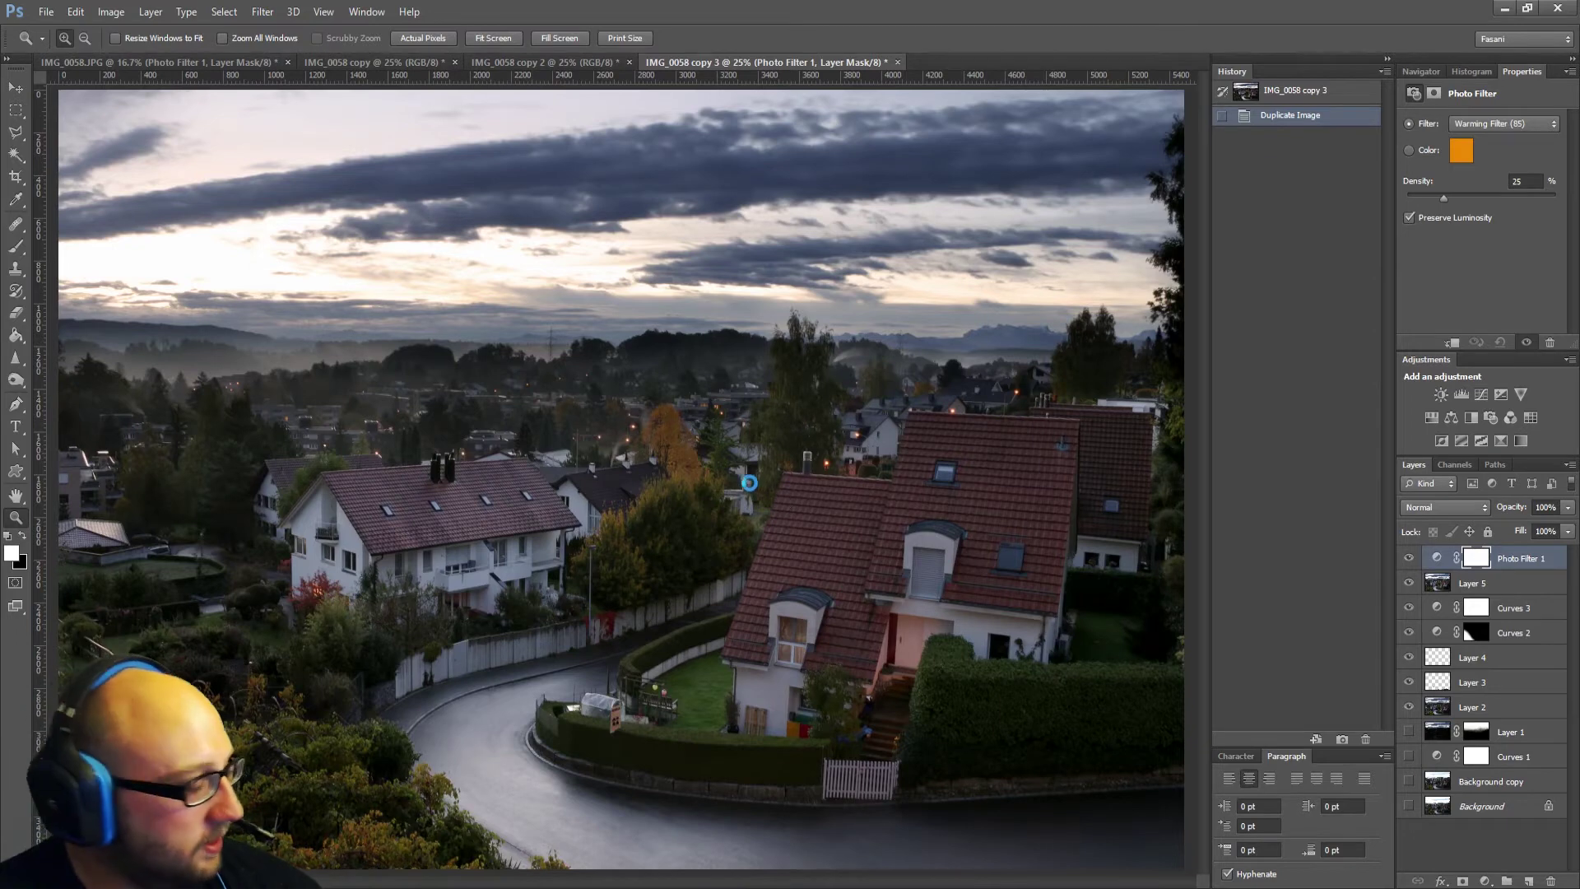
{"action": "key", "text": "ctrl+shift+e"}
{"action": "key", "text": "ctrl+a"}
{"action": "left_click", "coordinate": [157, 63]}
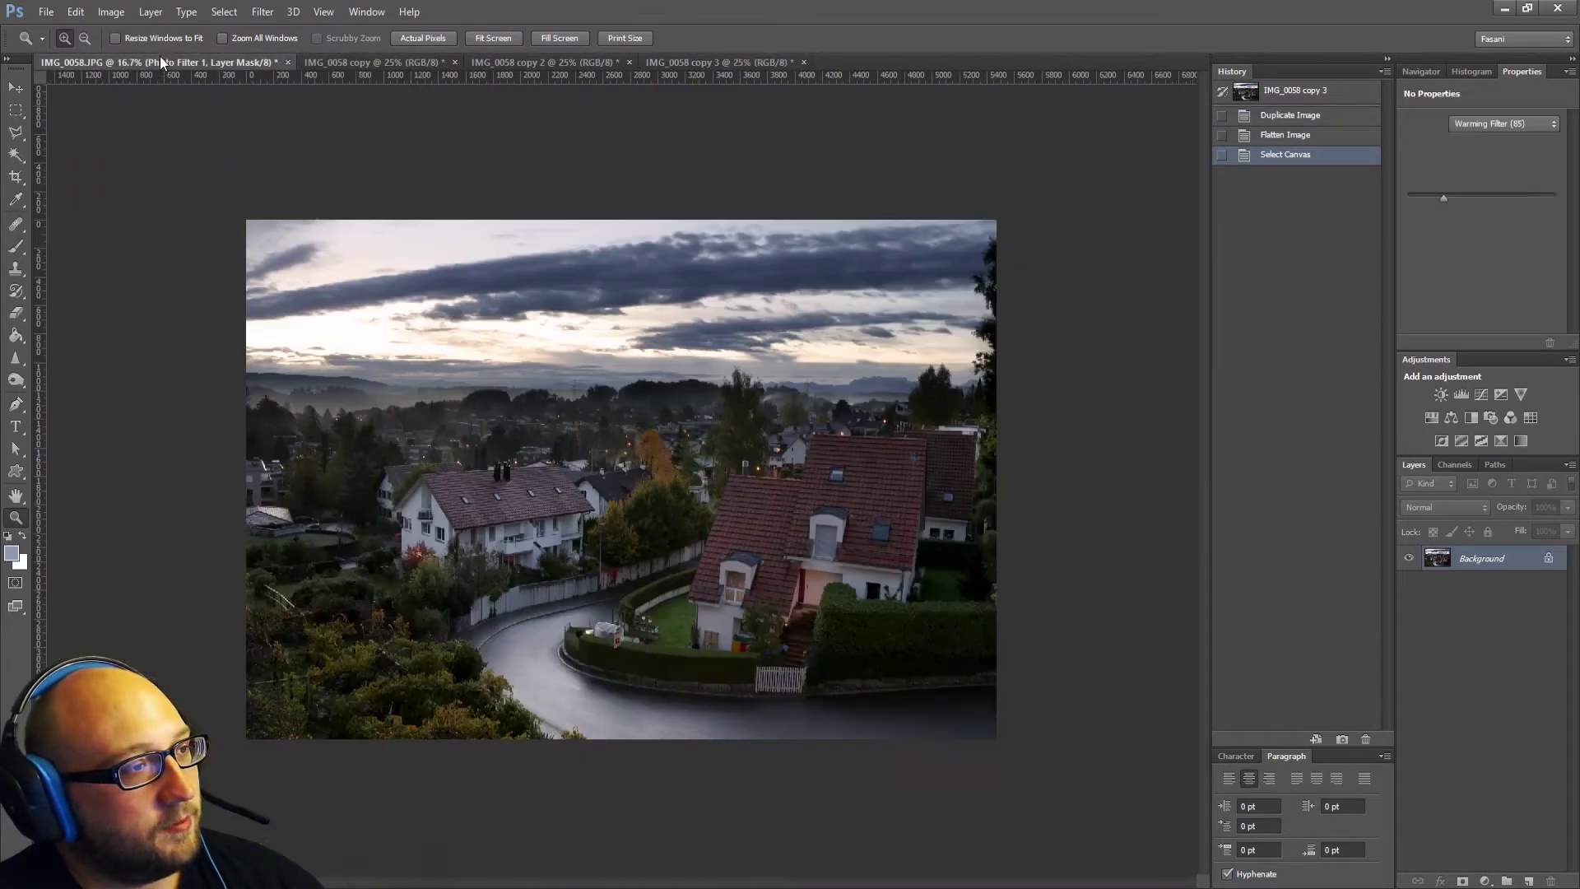
{"action": "key", "text": "ctrl+v"}
Hide the layers from Photo Filter 1 down to Curves 1, leaving Background and Background copy shown beneath Layer 6.
{"action": "left_click_drag", "start_coordinate": [1409, 583], "coordinate": [1408, 731]}
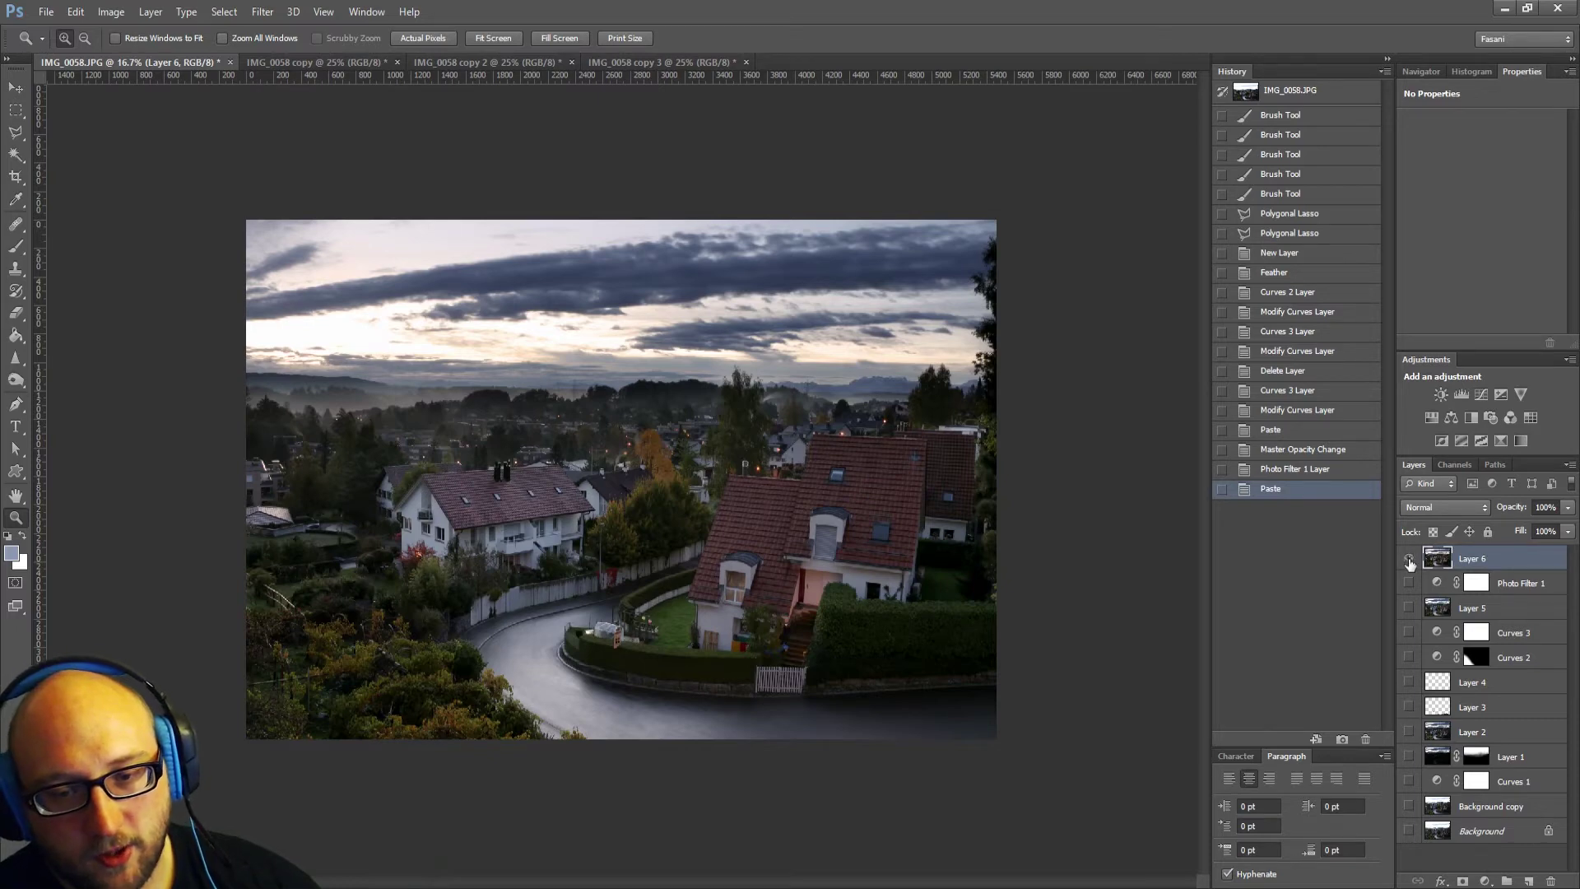
{"action": "left_click", "coordinate": [1409, 559]}
{"action": "left_click", "coordinate": [1409, 559]}
{"action": "left_click", "coordinate": [1409, 832]}
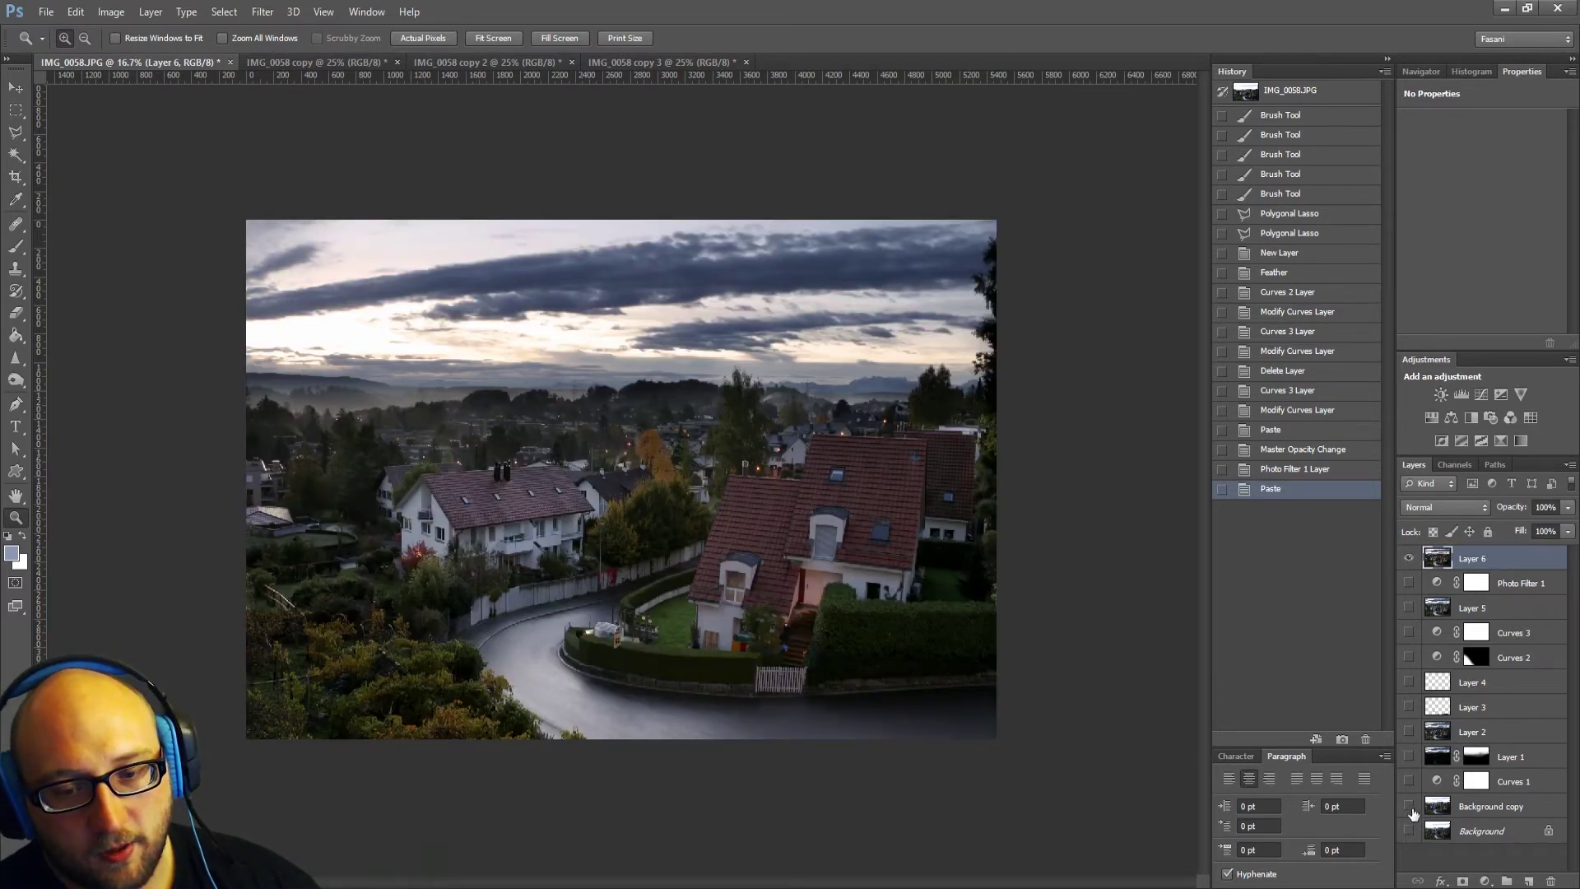
{"action": "left_click", "coordinate": [1409, 559]}
{"action": "left_click", "coordinate": [1409, 559]}
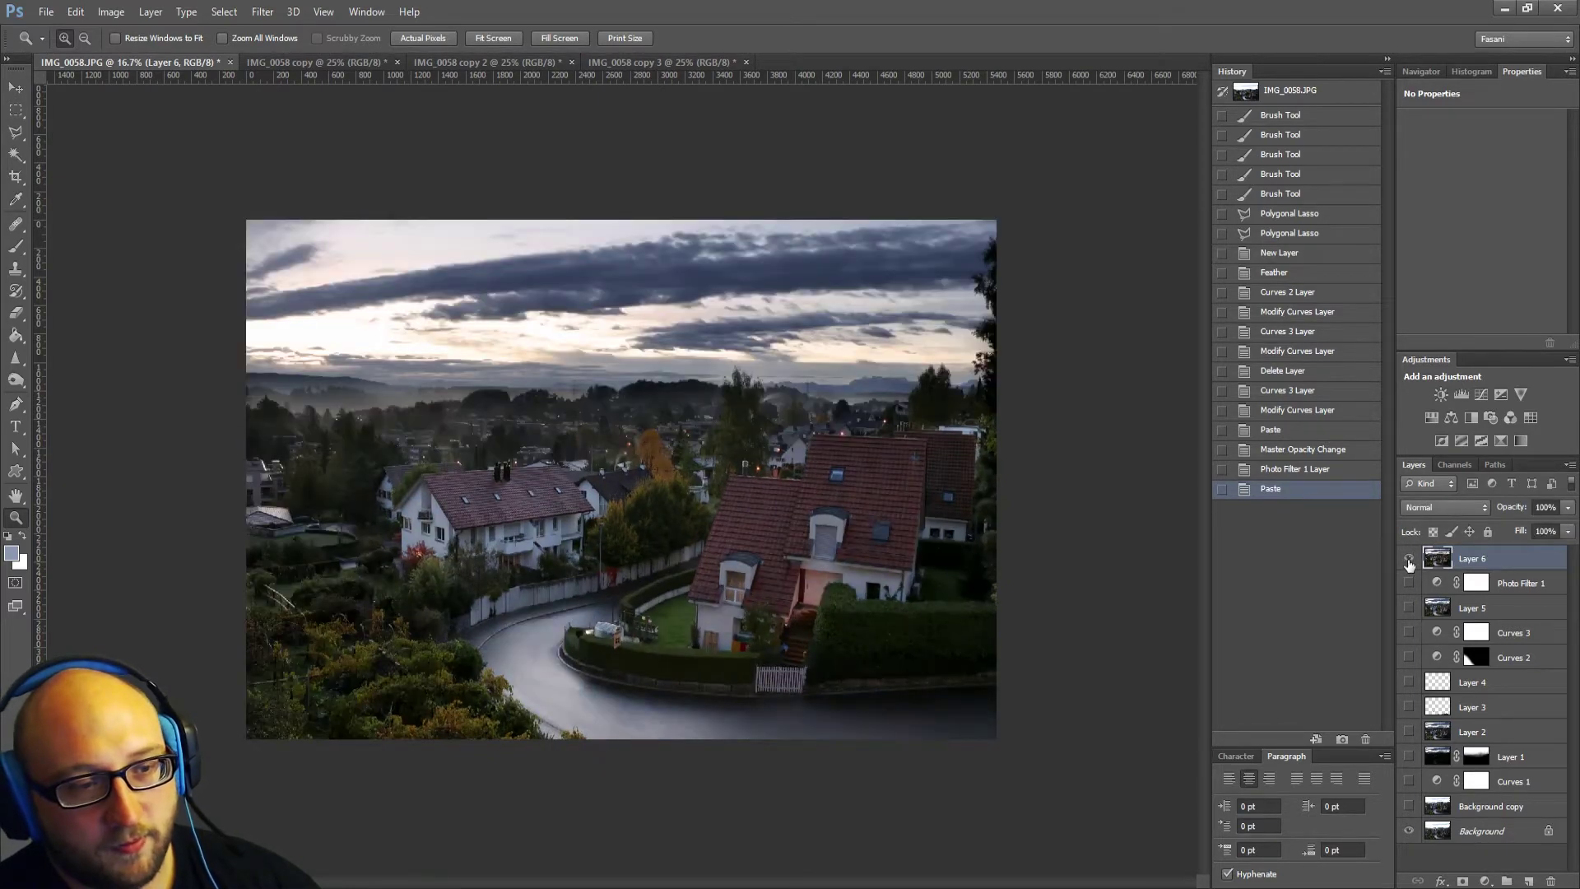
{"action": "left_click", "coordinate": [1409, 807]}
Compare the finished Layer 6 with the original exposure on Background copy beneath it.
{"action": "left_click", "coordinate": [1409, 559]}
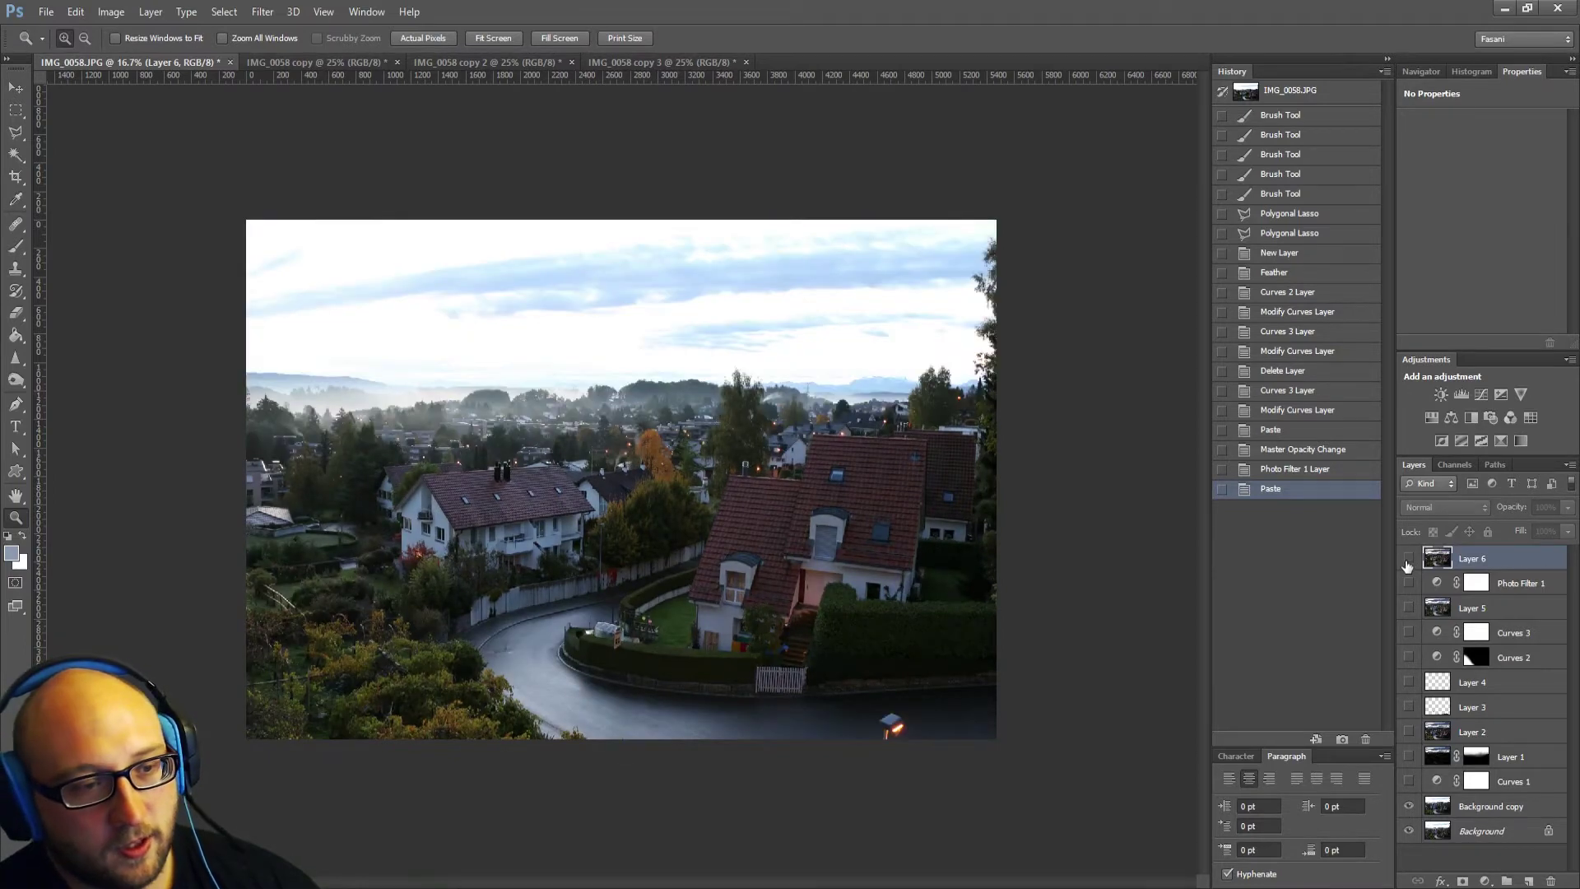
{"action": "left_click", "coordinate": [1409, 558]}
{"action": "left_click", "coordinate": [1409, 559]}
{"action": "left_click", "coordinate": [1409, 559]}
{"action": "left_click", "coordinate": [1410, 559]}
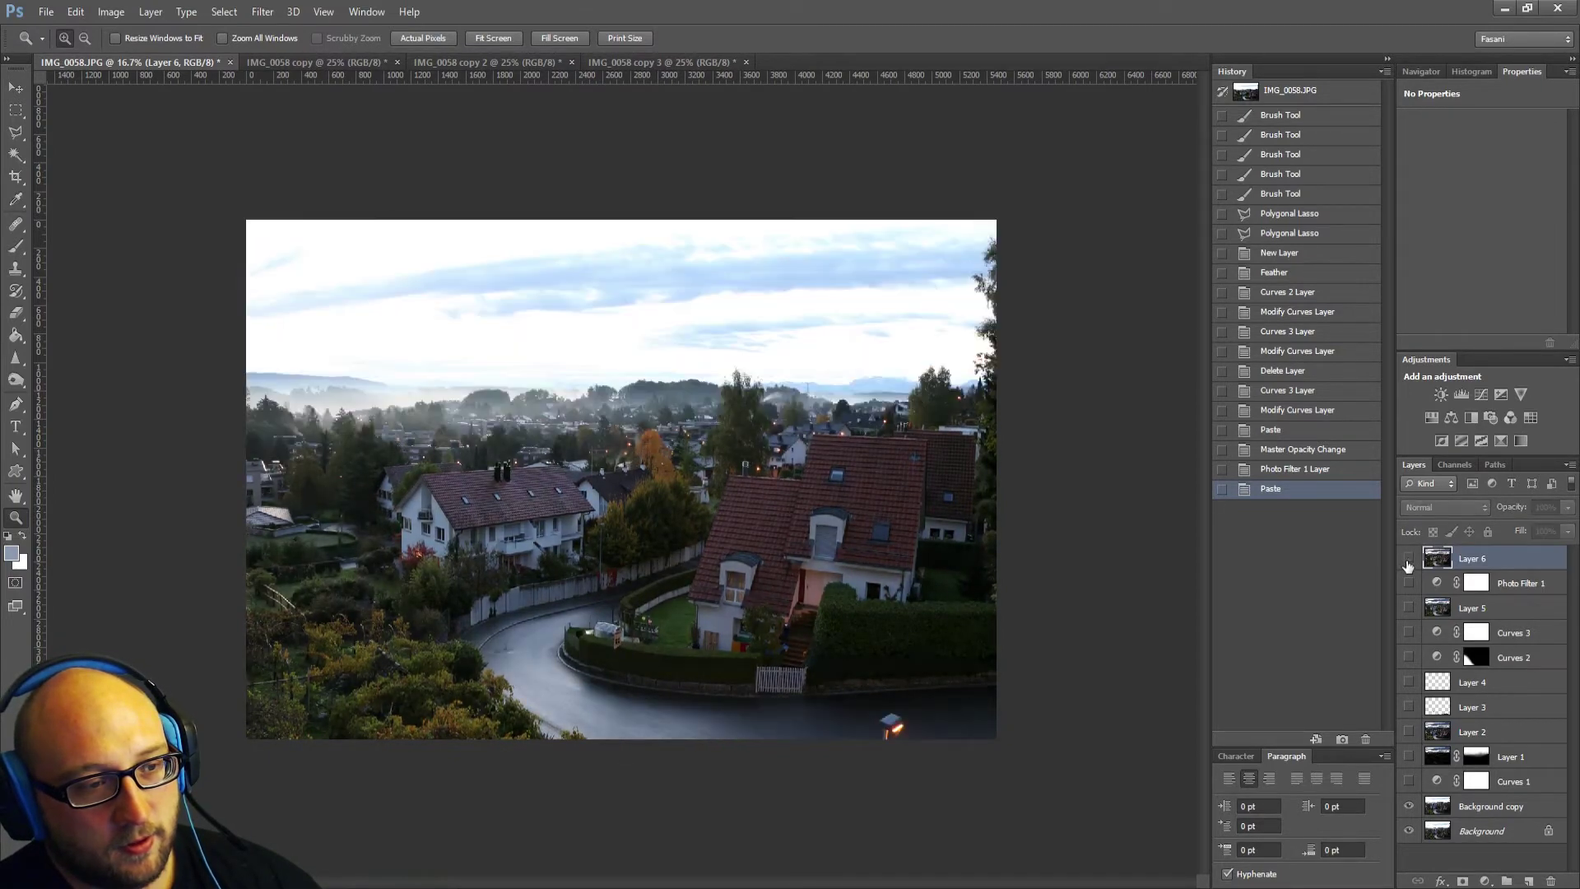
{"action": "left_click", "coordinate": [1410, 559]}
{"action": "left_click", "coordinate": [1410, 559]}
{"action": "left_click", "coordinate": [1410, 559]}
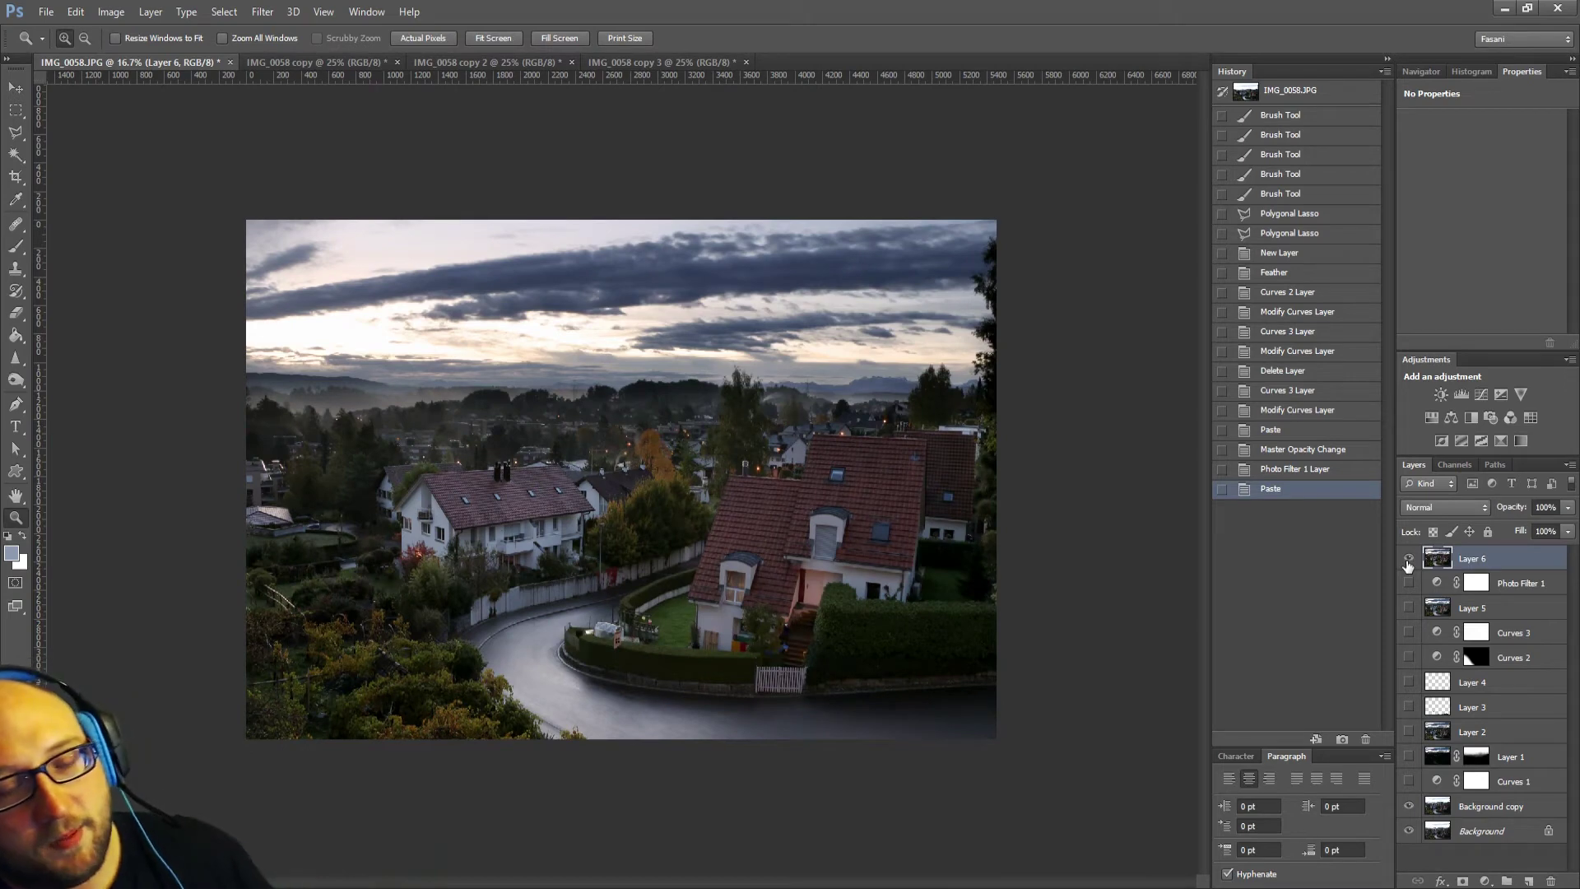
{"action": "left_click", "coordinate": [1409, 560]}
{"action": "left_click", "coordinate": [1409, 560]}
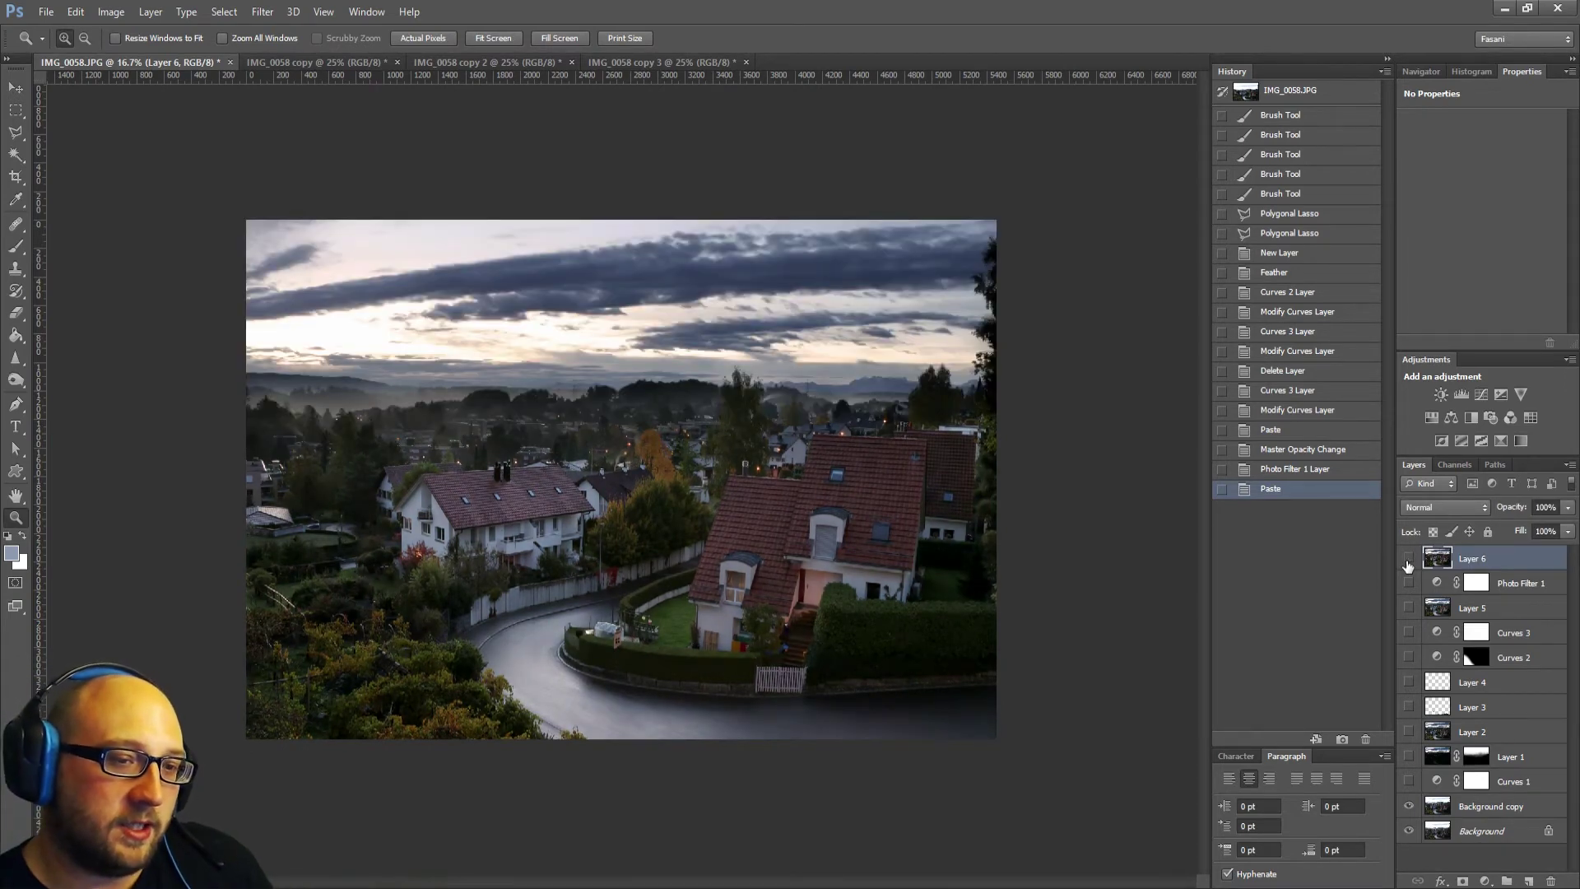
{"action": "left_click", "coordinate": [1409, 559]}
{"action": "left_click", "coordinate": [1409, 559]}
{"action": "left_click", "coordinate": [1410, 560]}
{"action": "left_click", "coordinate": [1409, 560]}
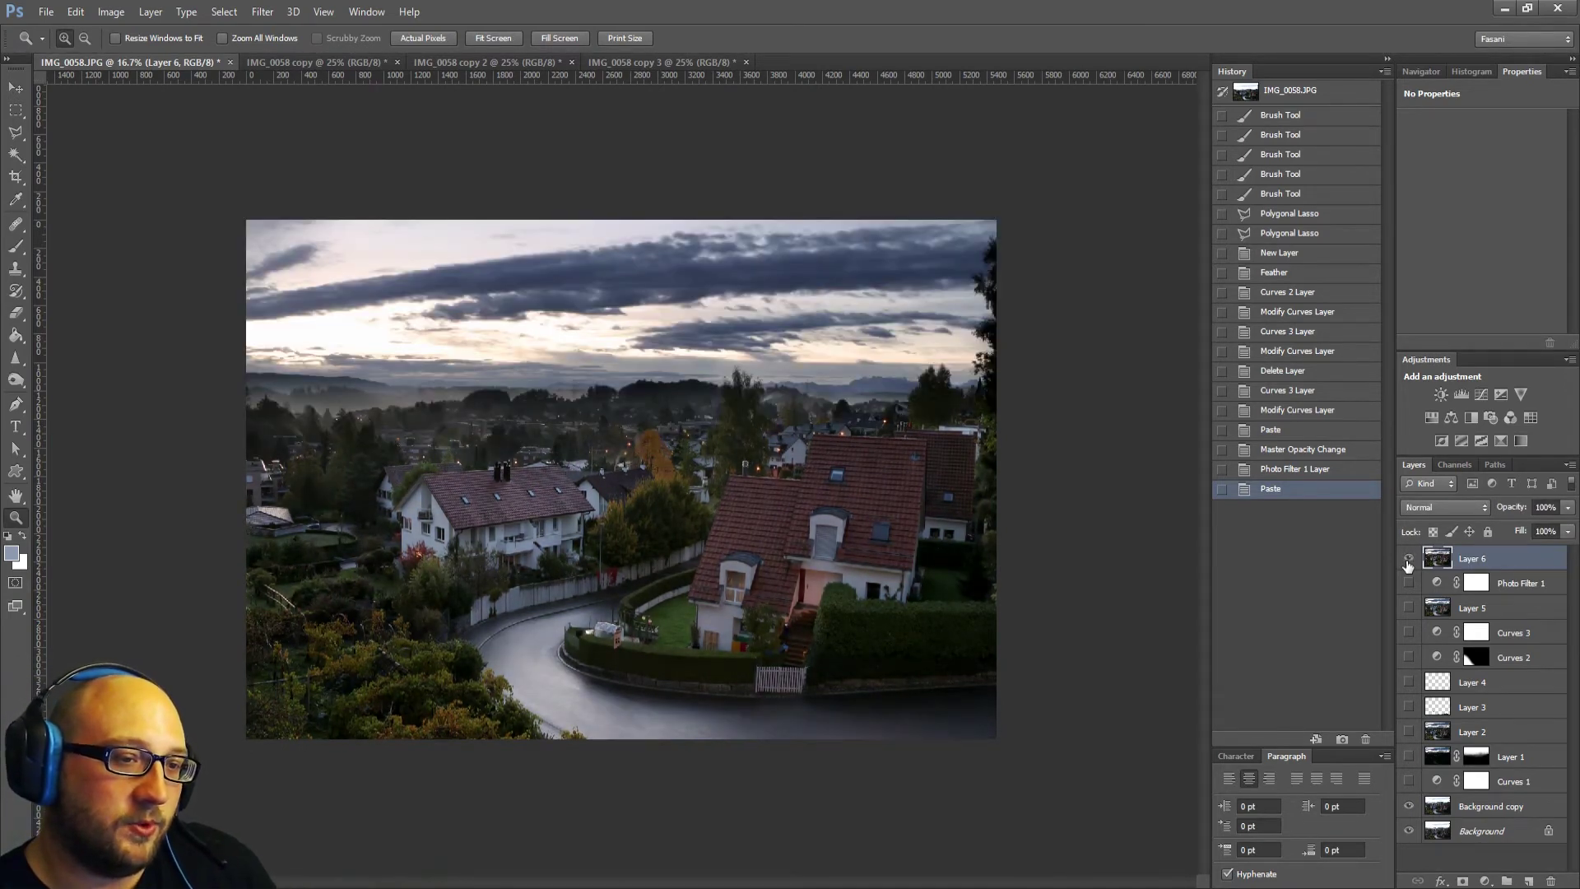
{"action": "left_click", "coordinate": [1409, 560]}
{"action": "left_click", "coordinate": [1409, 560]}
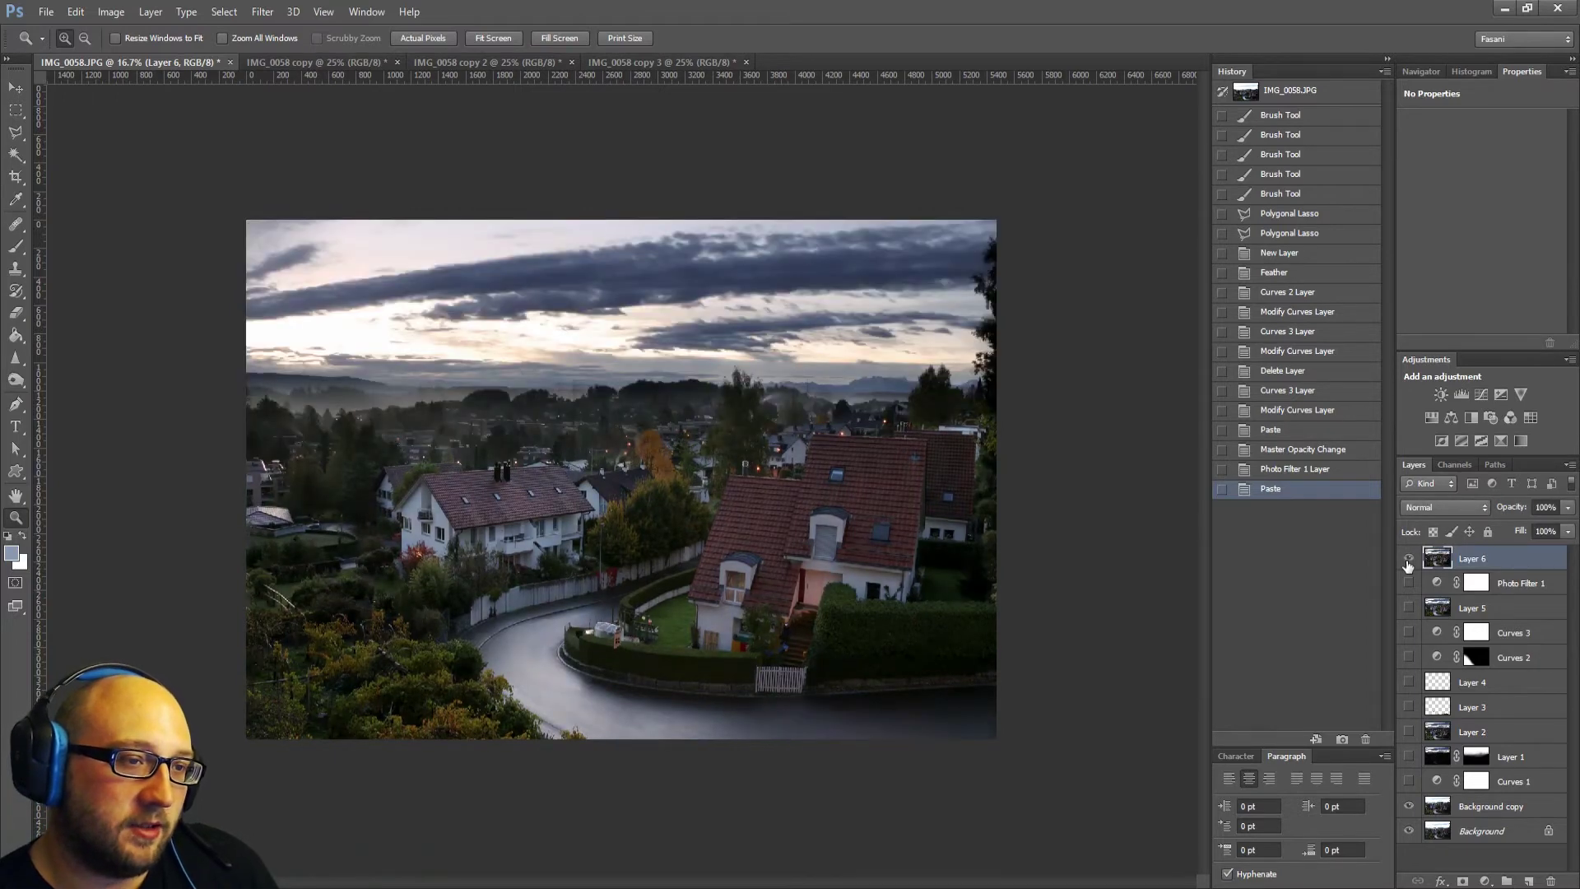
{"action": "left_click", "coordinate": [1409, 560]}
{"action": "left_click", "coordinate": [1409, 560]}
{"action": "left_click", "coordinate": [1409, 560]}
{"action": "left_click", "coordinate": [1409, 560]}
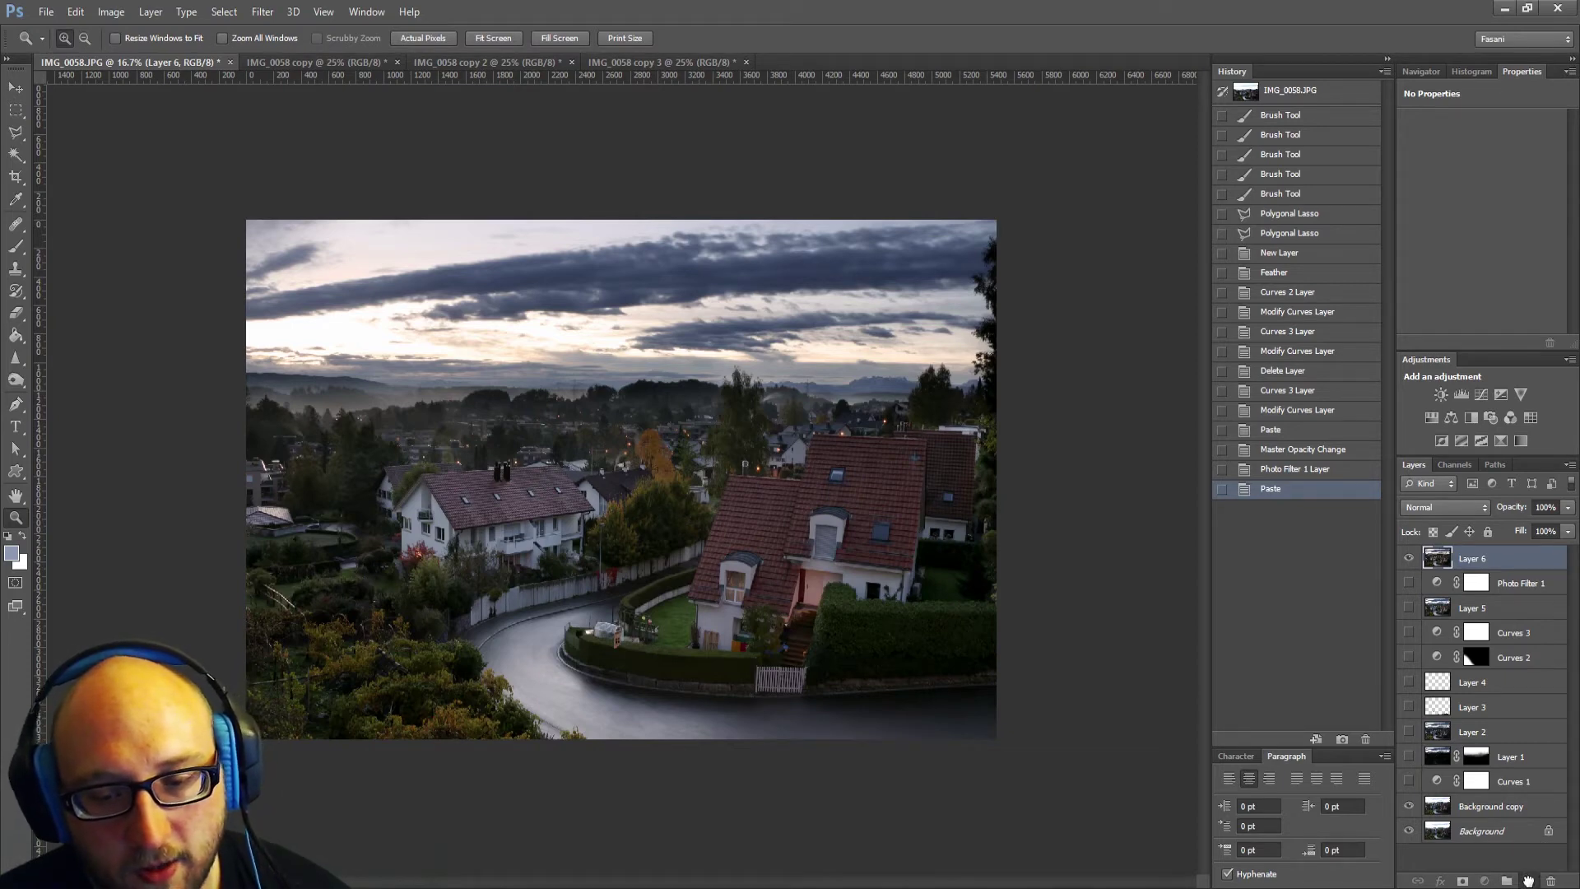
Duplicate Layer 6 and sharpen the copy with the Unsharp Mask filter, checking it at several magnifications.
{"action": "key", "text": "ctrl+j"}
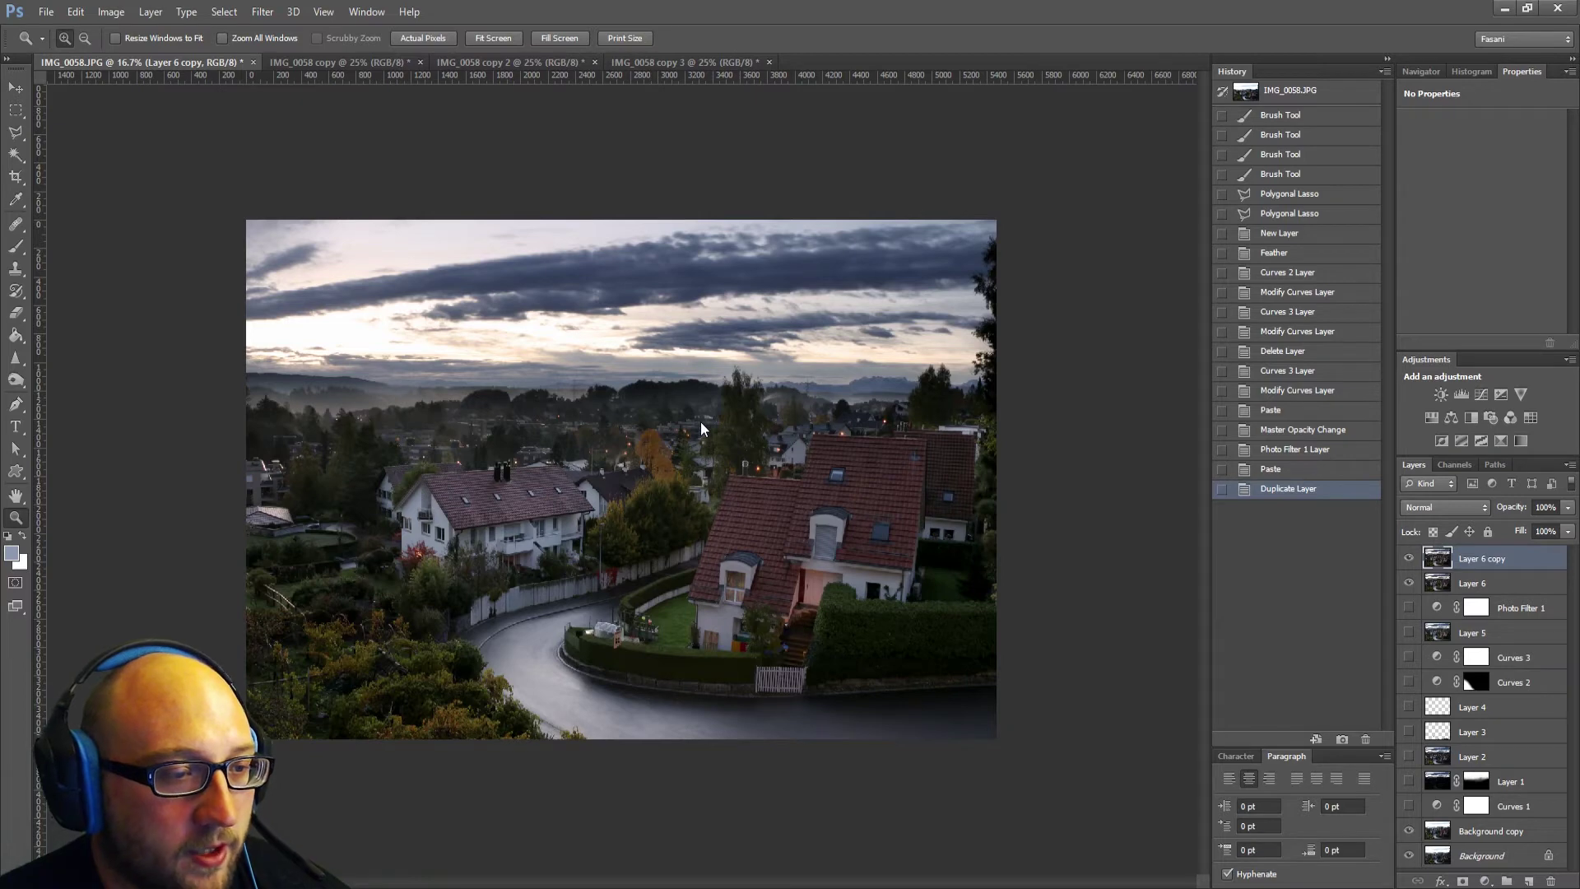
{"action": "key", "text": "ctrl+1"}
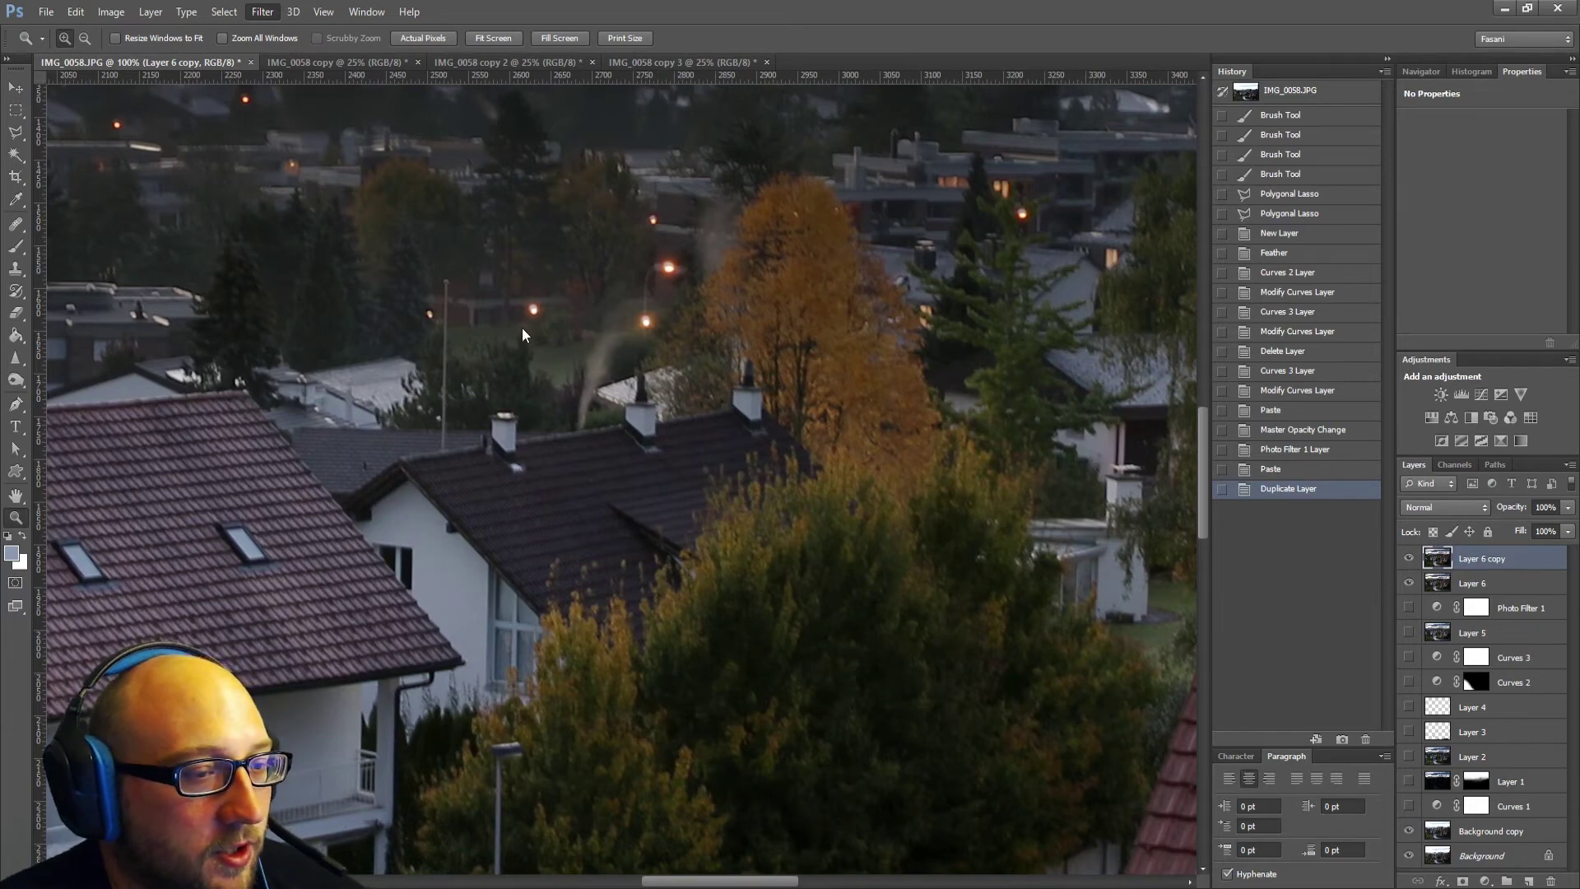
{"action": "key", "text": "space"}
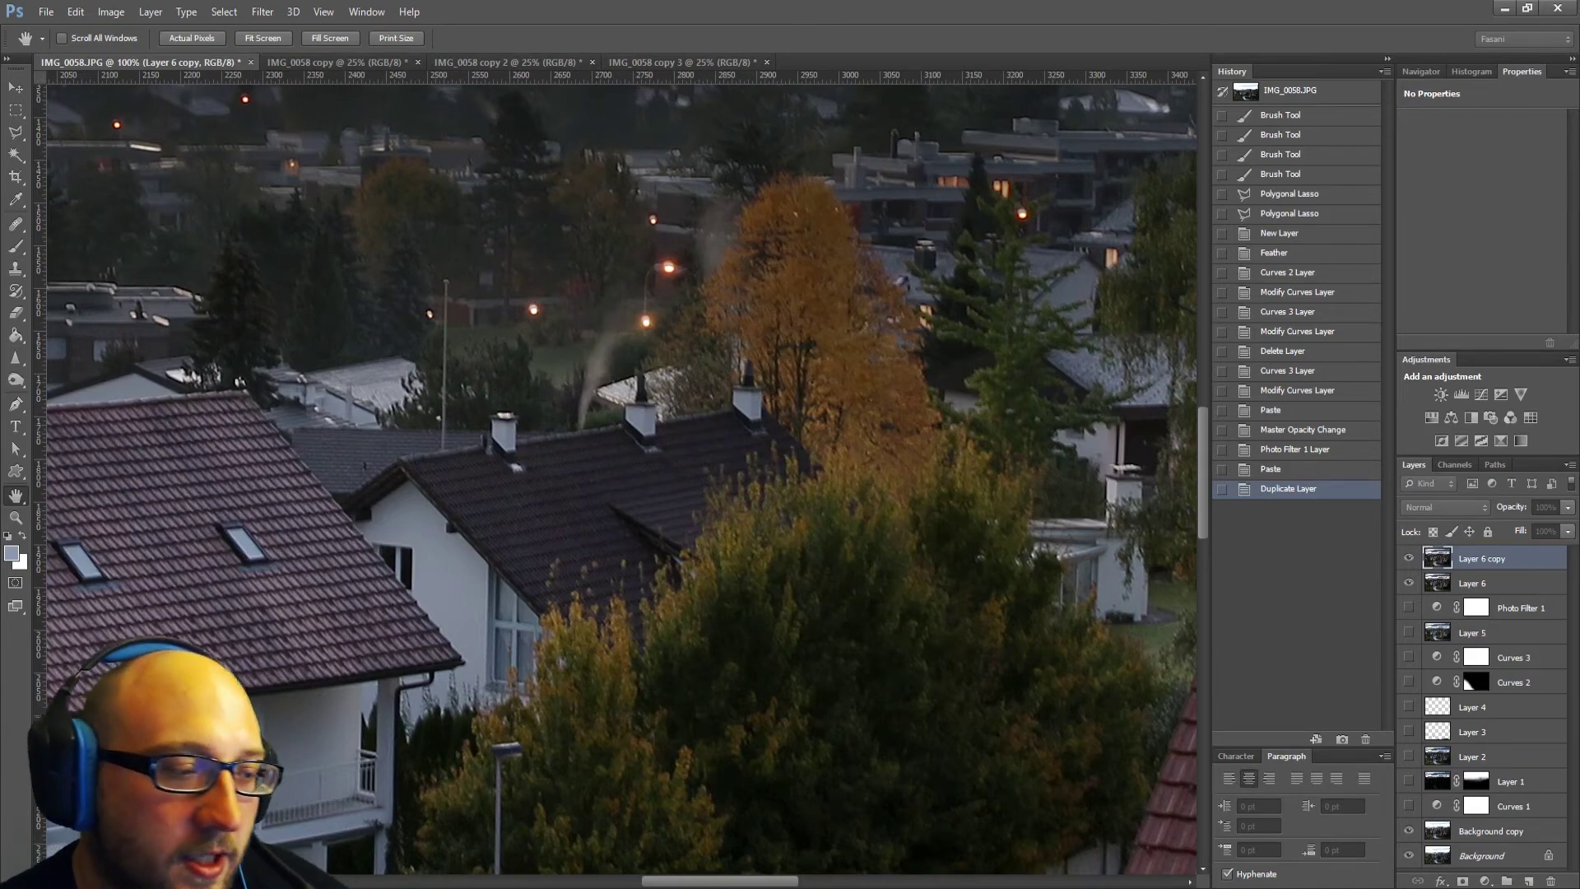
{"action": "key", "text": "z"}
{"action": "key", "text": "ctrl+f"}
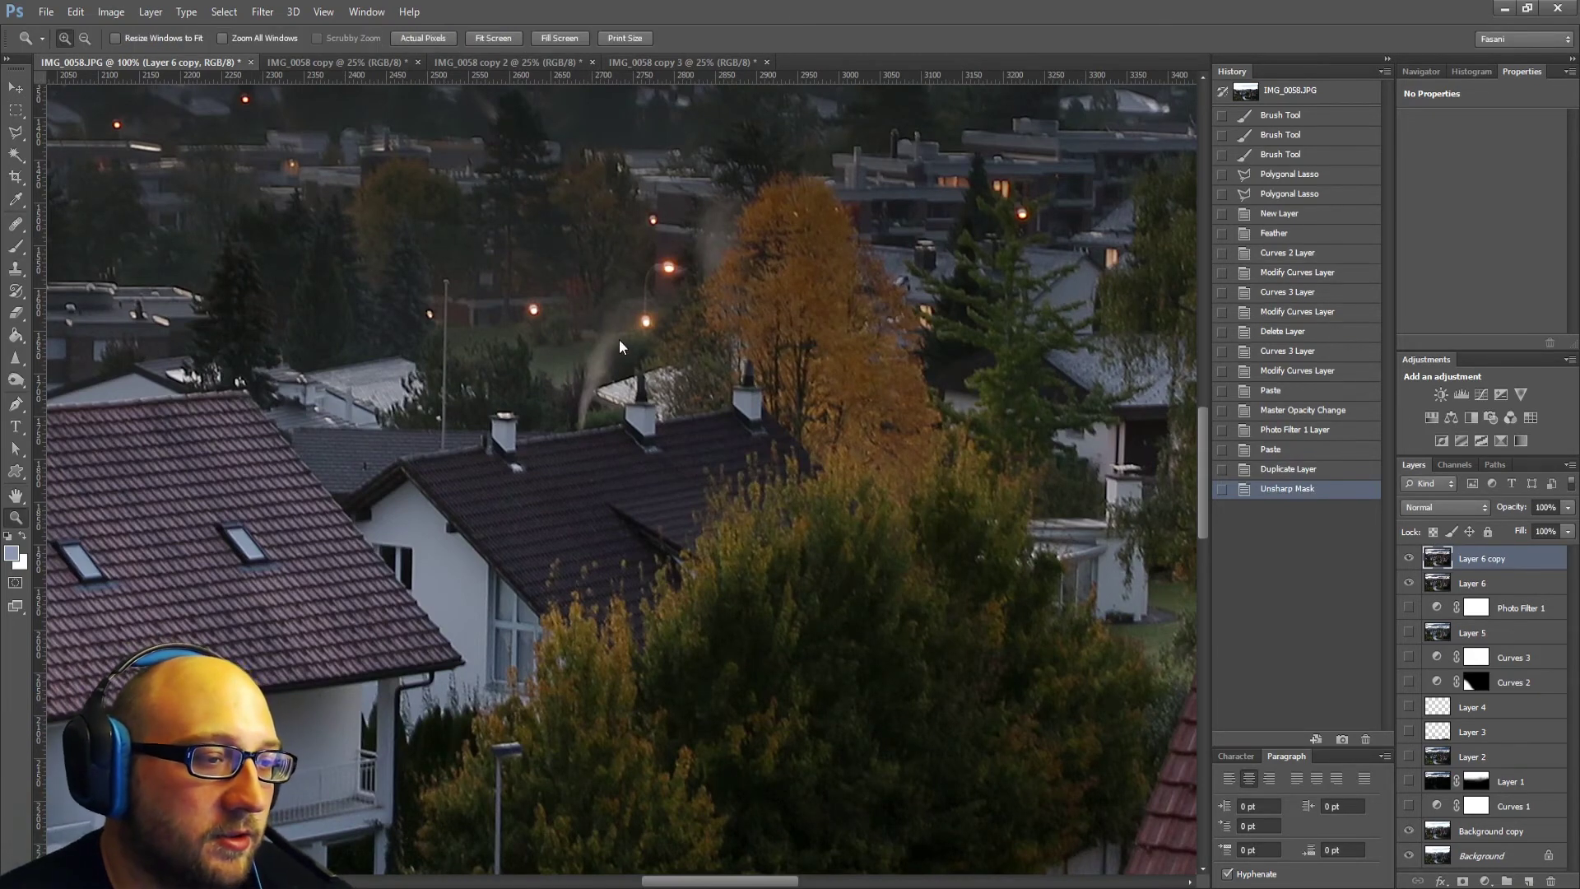
{"action": "key", "text": "ctrl+minus"}
{"action": "key", "text": "ctrl+minus"}
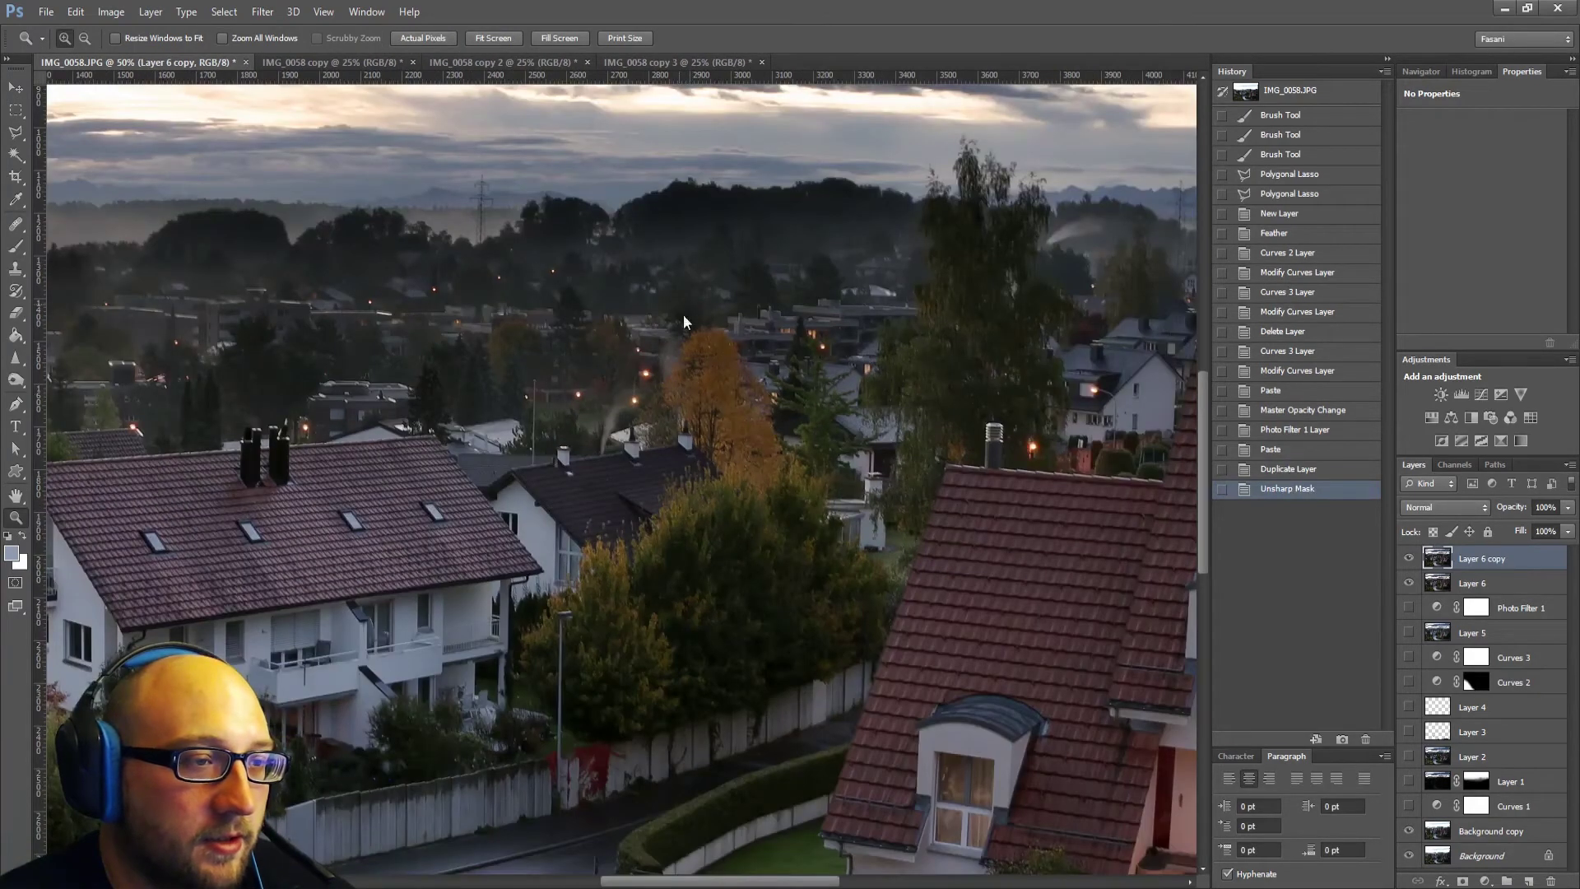
{"action": "key", "text": "ctrl+minus"}
{"action": "key", "text": "ctrl+minus"}
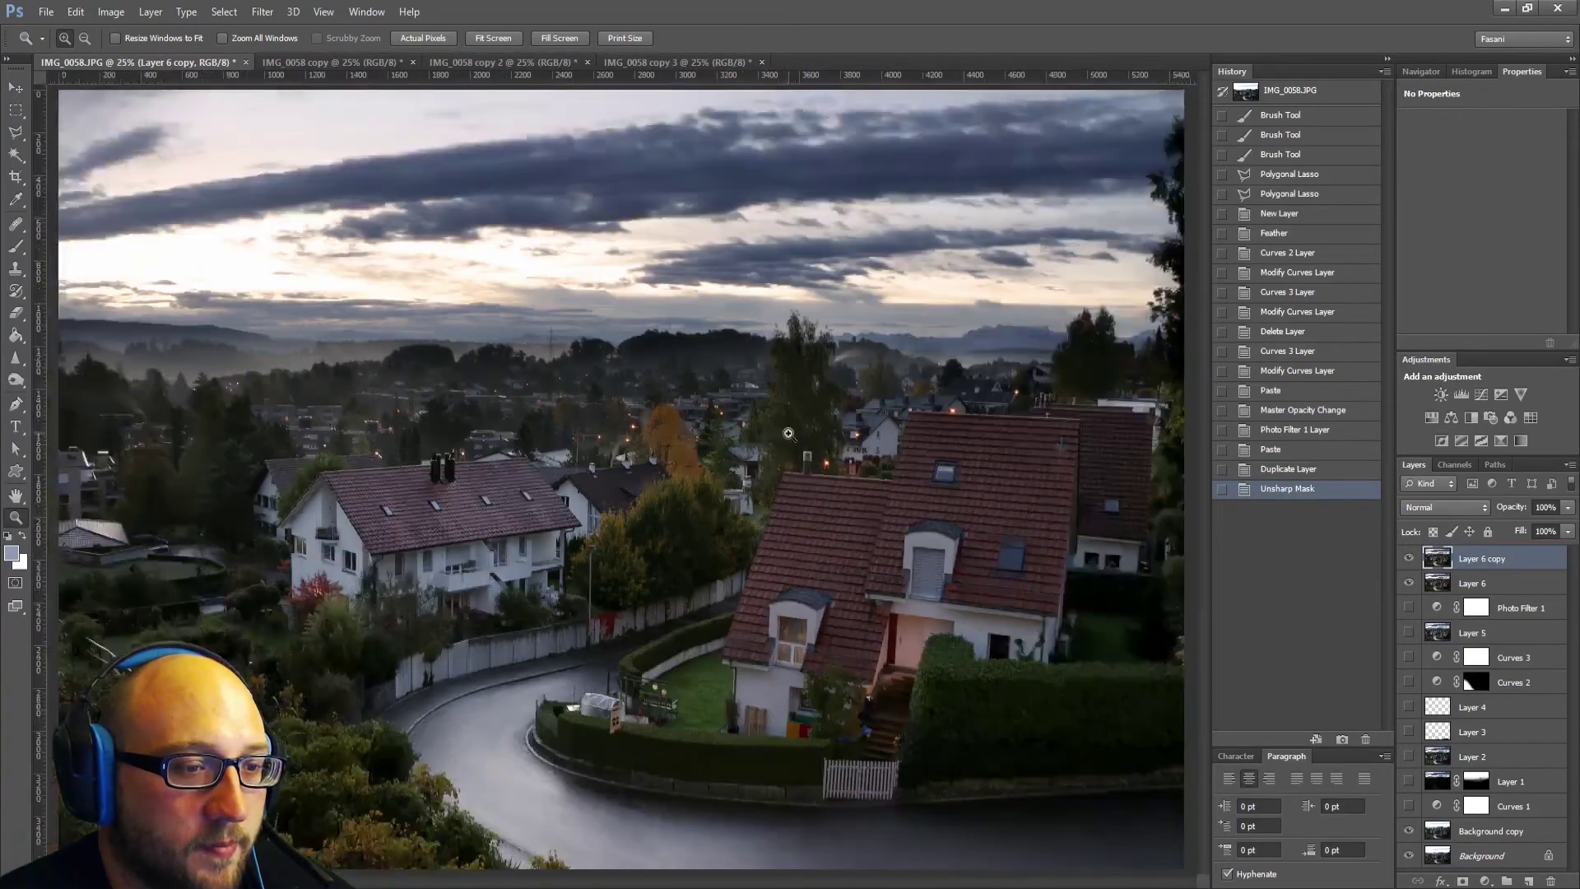
{"action": "key", "text": "ctrl+minus"}
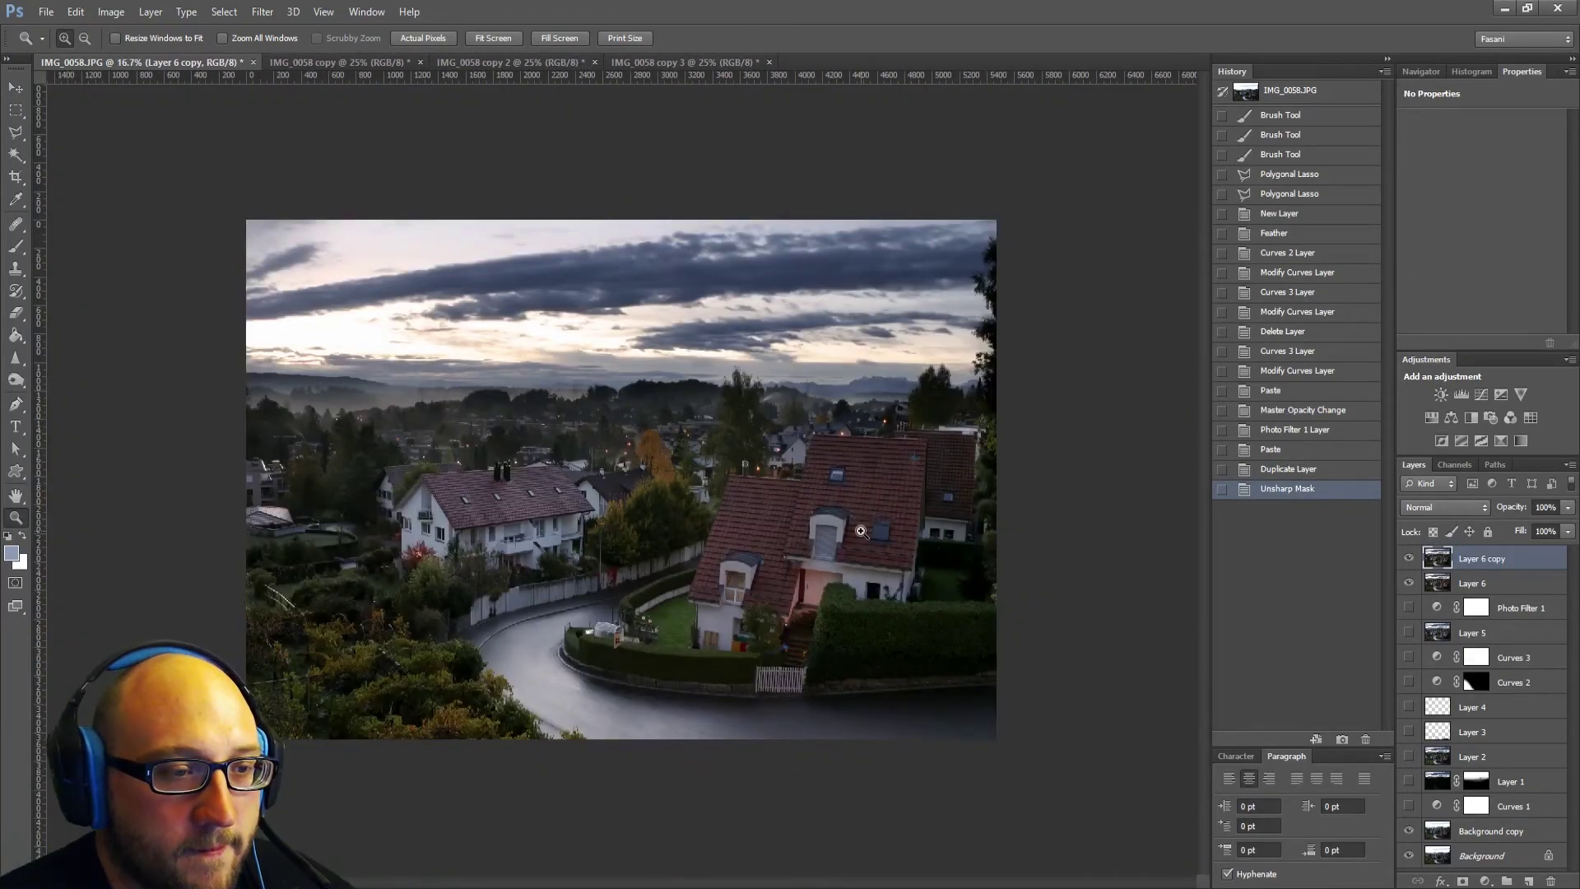
{"action": "key", "text": "ctrl+plus"}
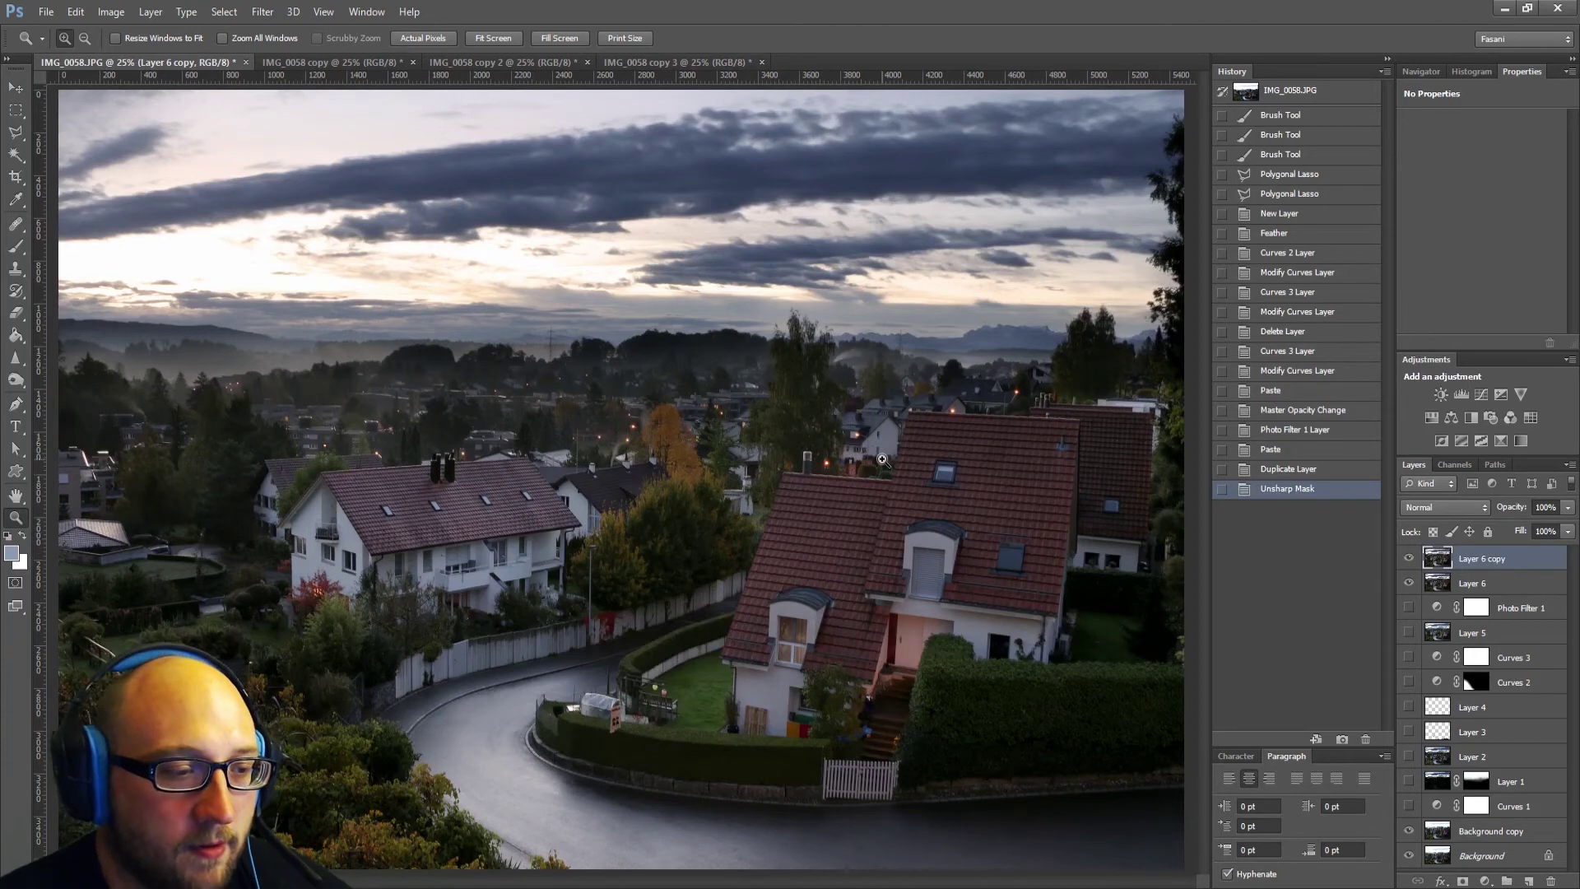